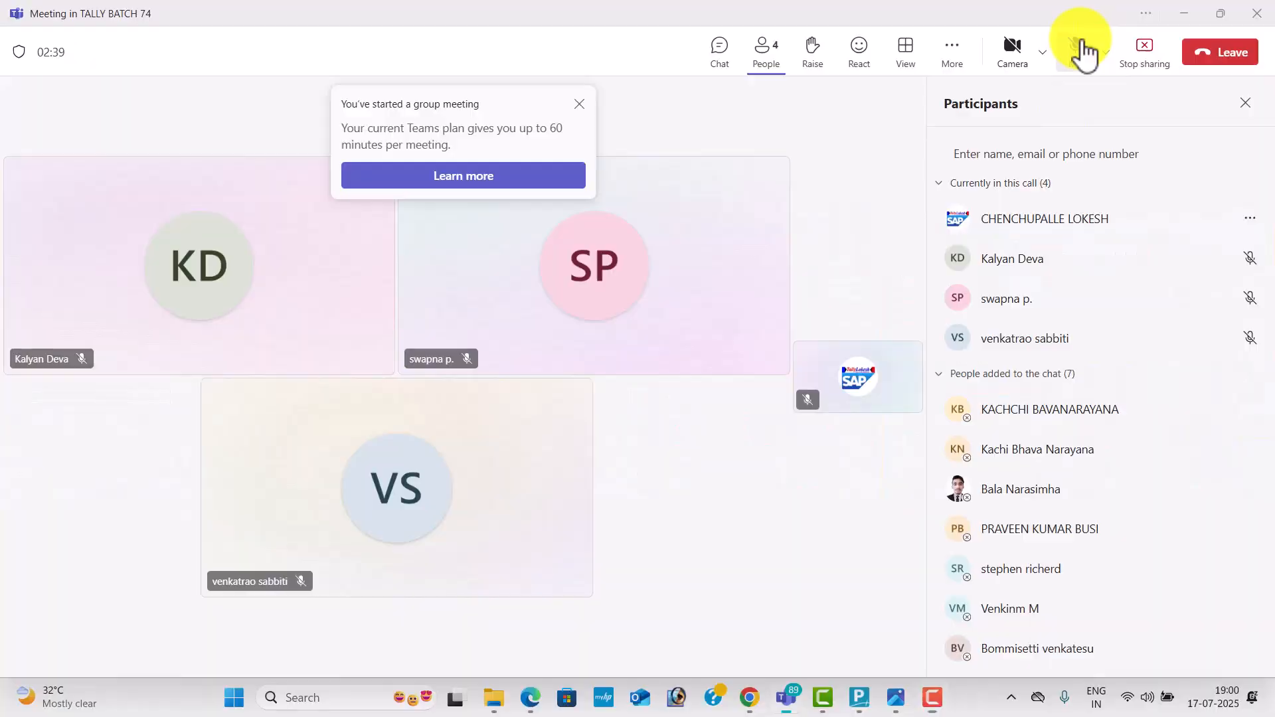
# Unmute the microphone in the Teams meeting
pyautogui.click(1083, 50)
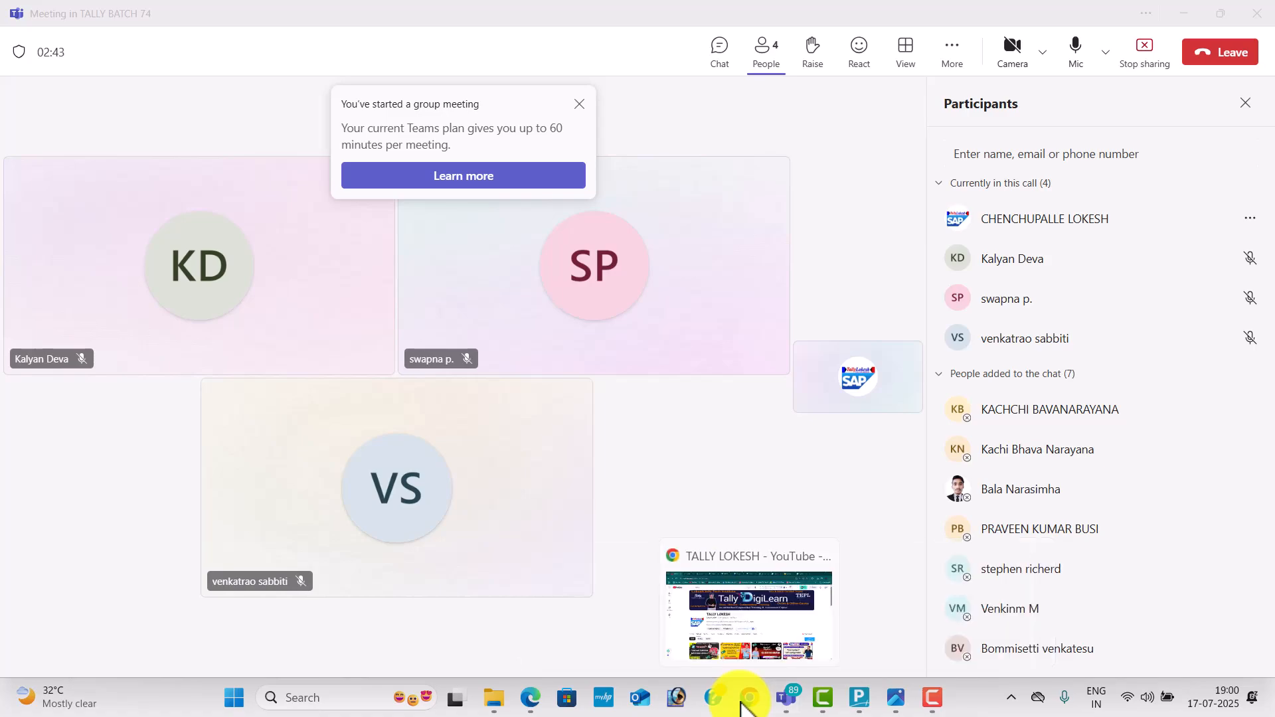
# Switch to Chrome and look through the latest and upcoming videos on the YouTube channel page
pyautogui.click(780, 619)
pyautogui.scroll(-5, 836, 412)
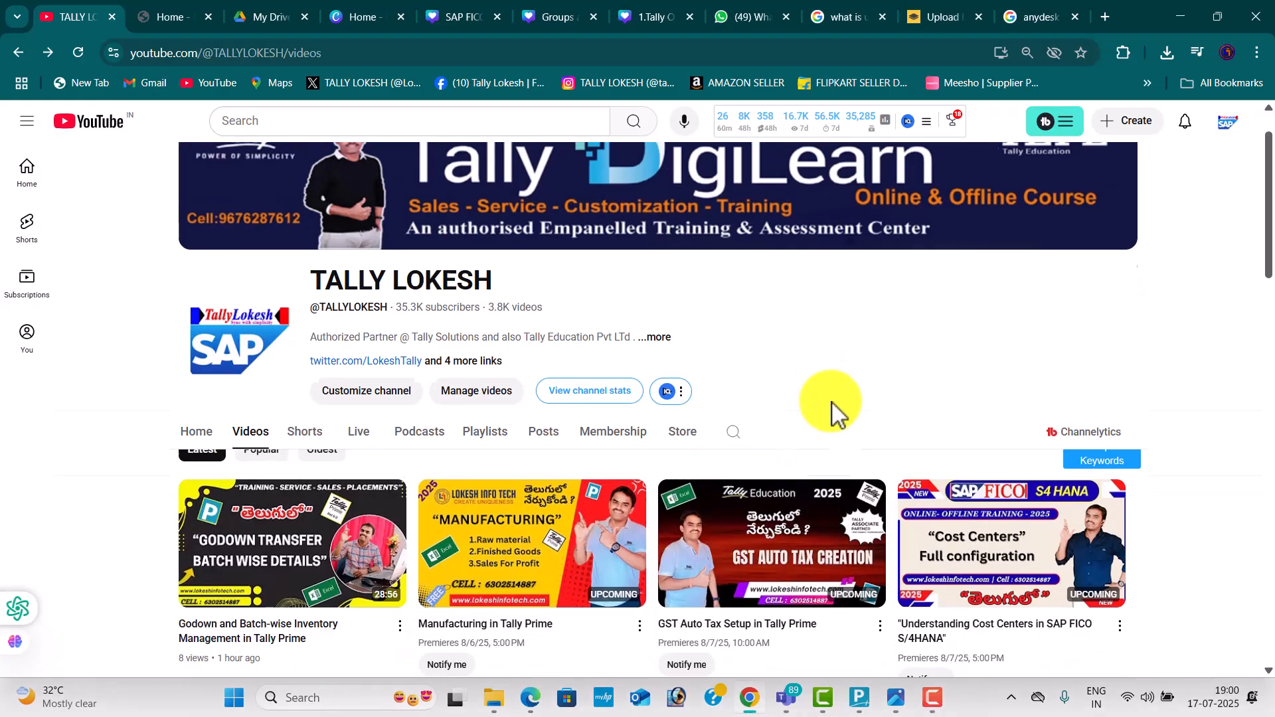
pyautogui.scroll(5, 731, 425)
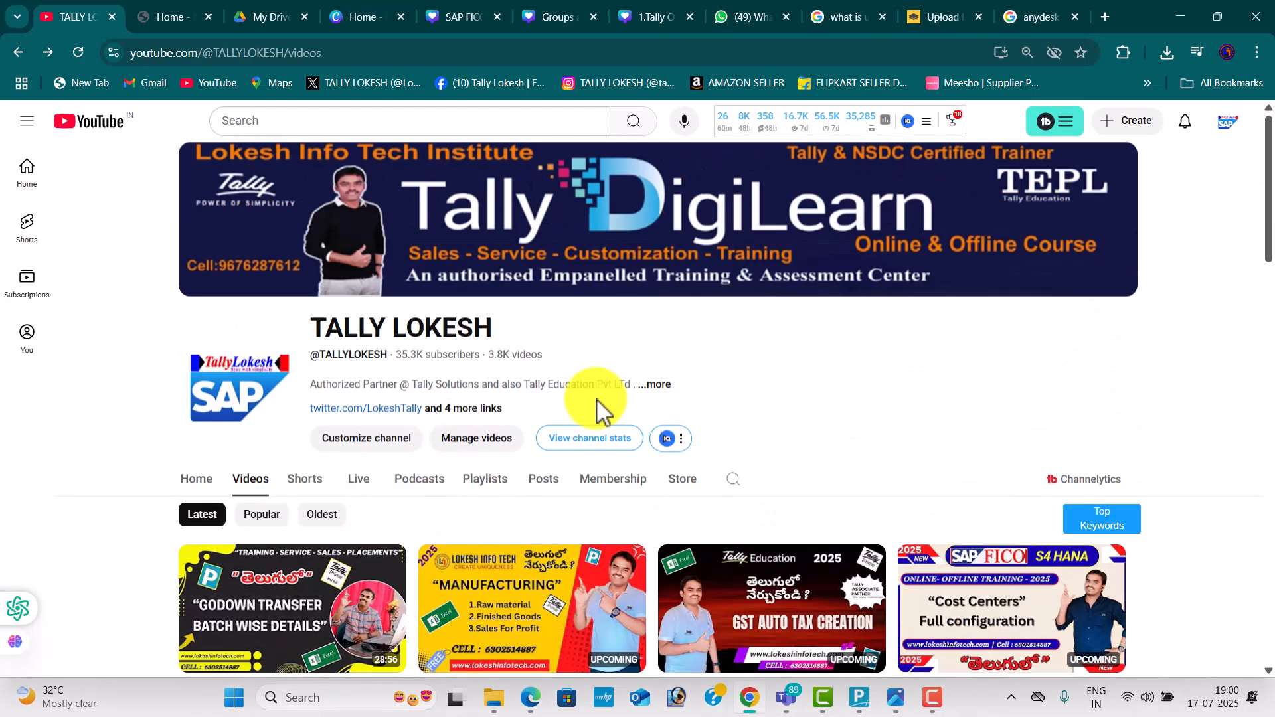
pyautogui.scroll(-3, 642, 448)
pyautogui.scroll(-3, 848, 365)
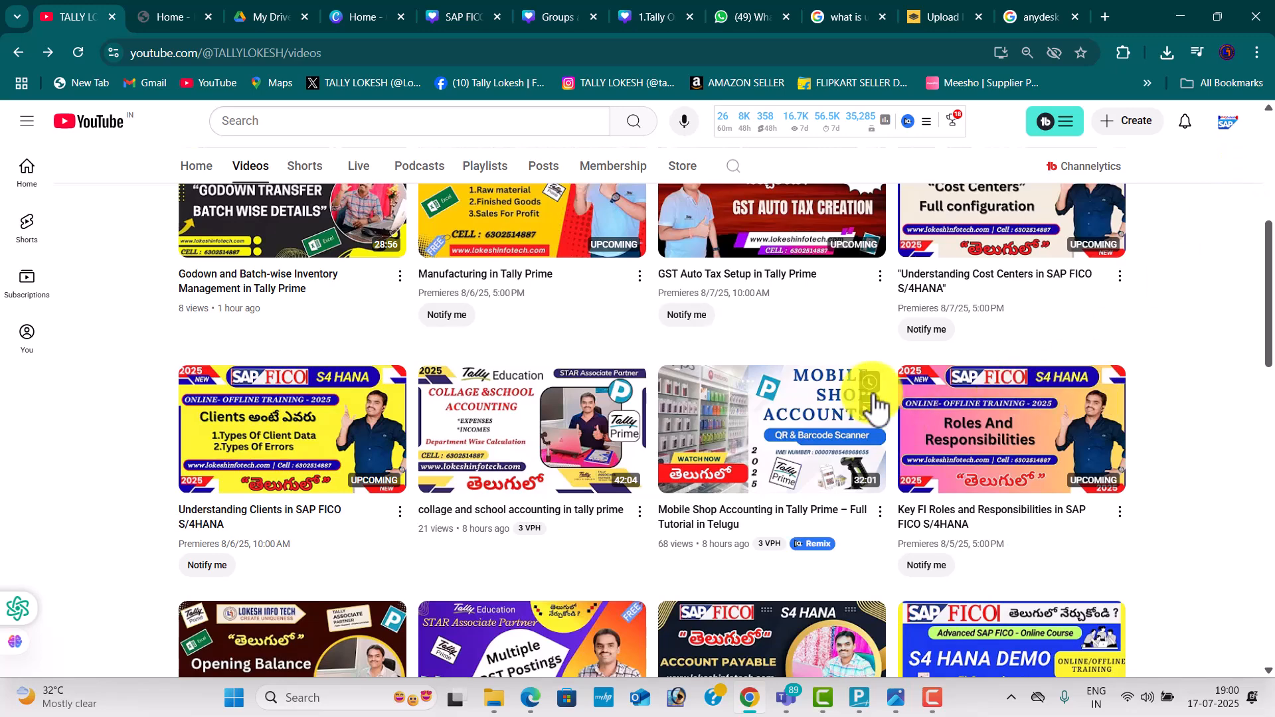
pyautogui.scroll(-3, 868, 399)
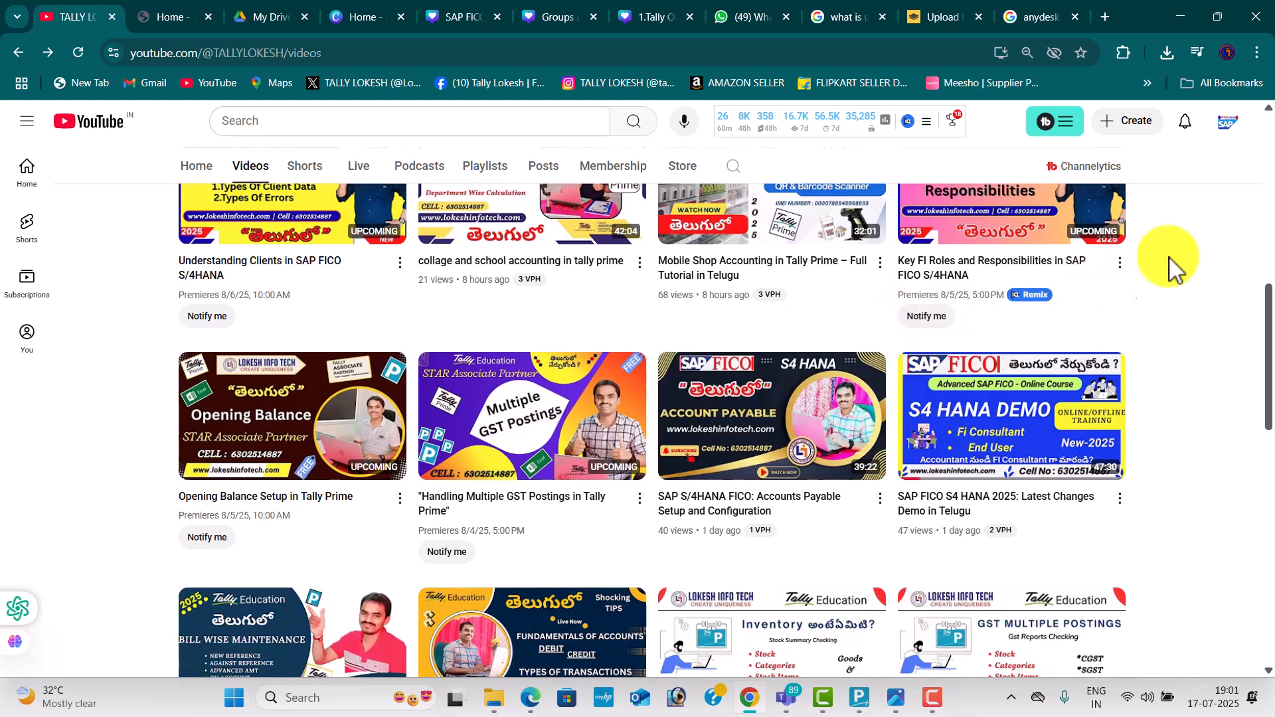
pyautogui.moveTo(1116, 312)
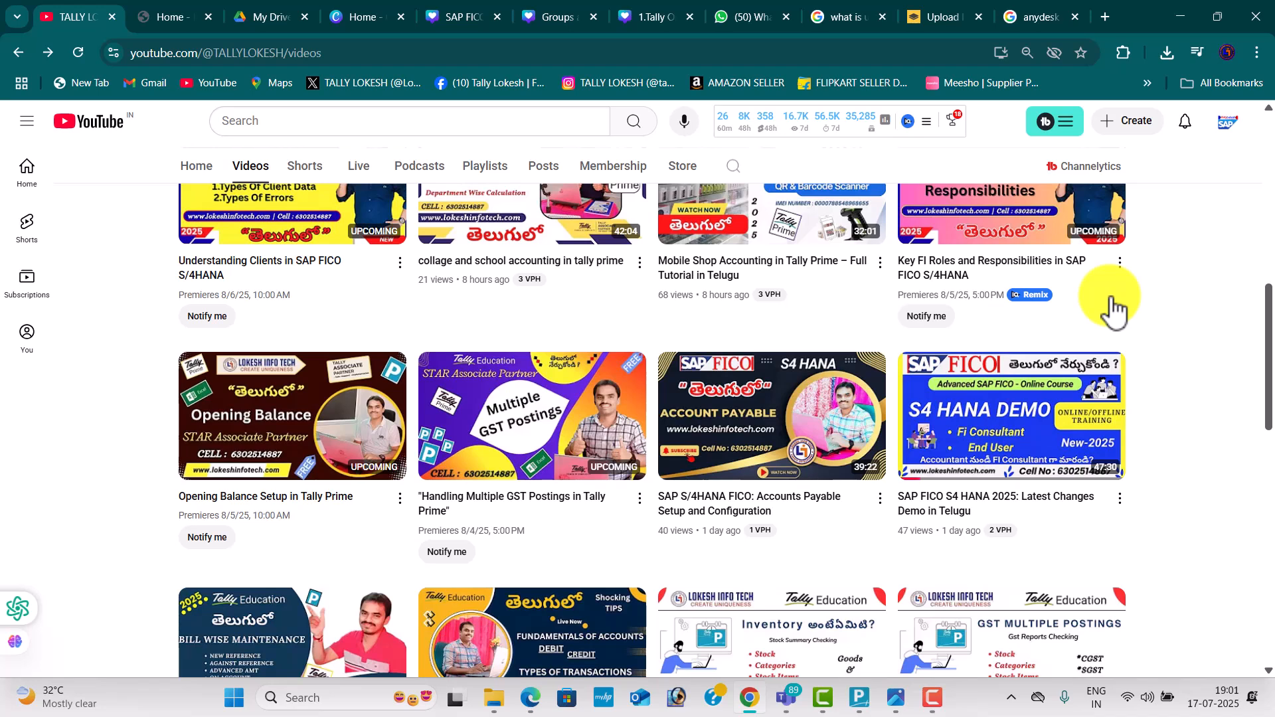
pyautogui.scroll(7, 793, 326)
pyautogui.scroll(3, 787, 342)
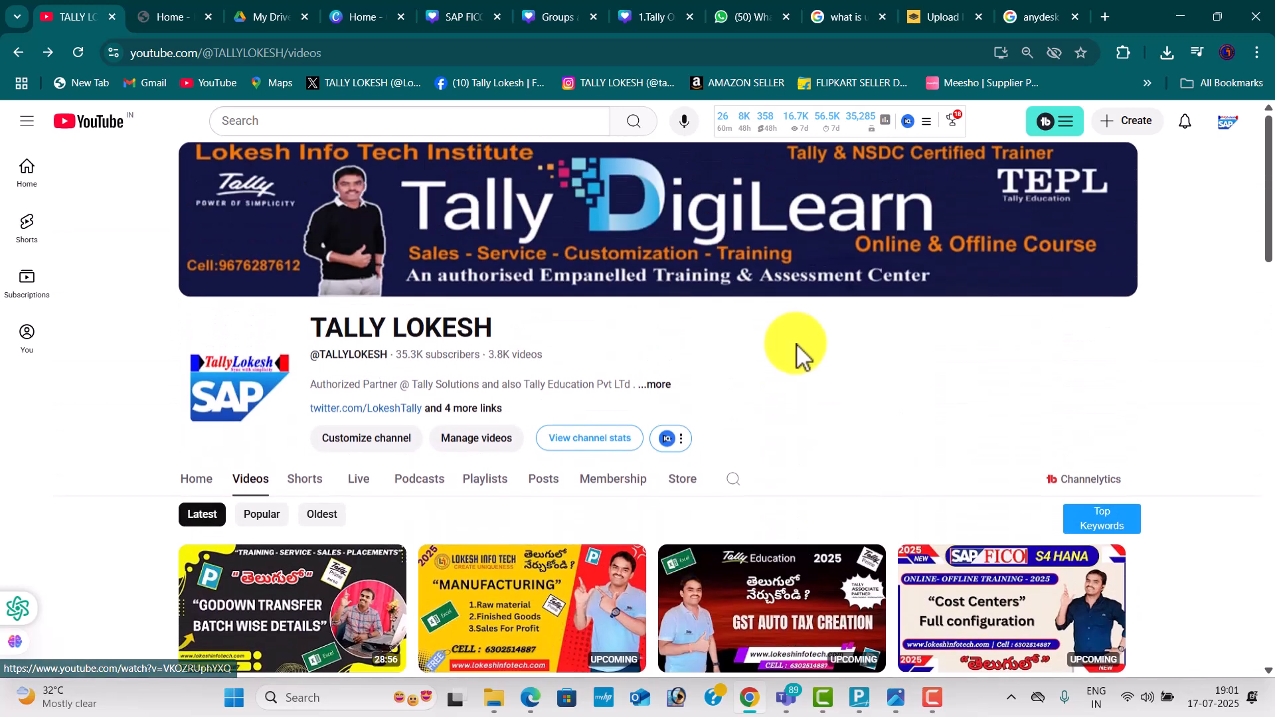
# Look through the banner photos on the Lokesh Info Tech website's home page
pyautogui.click(163, 18)
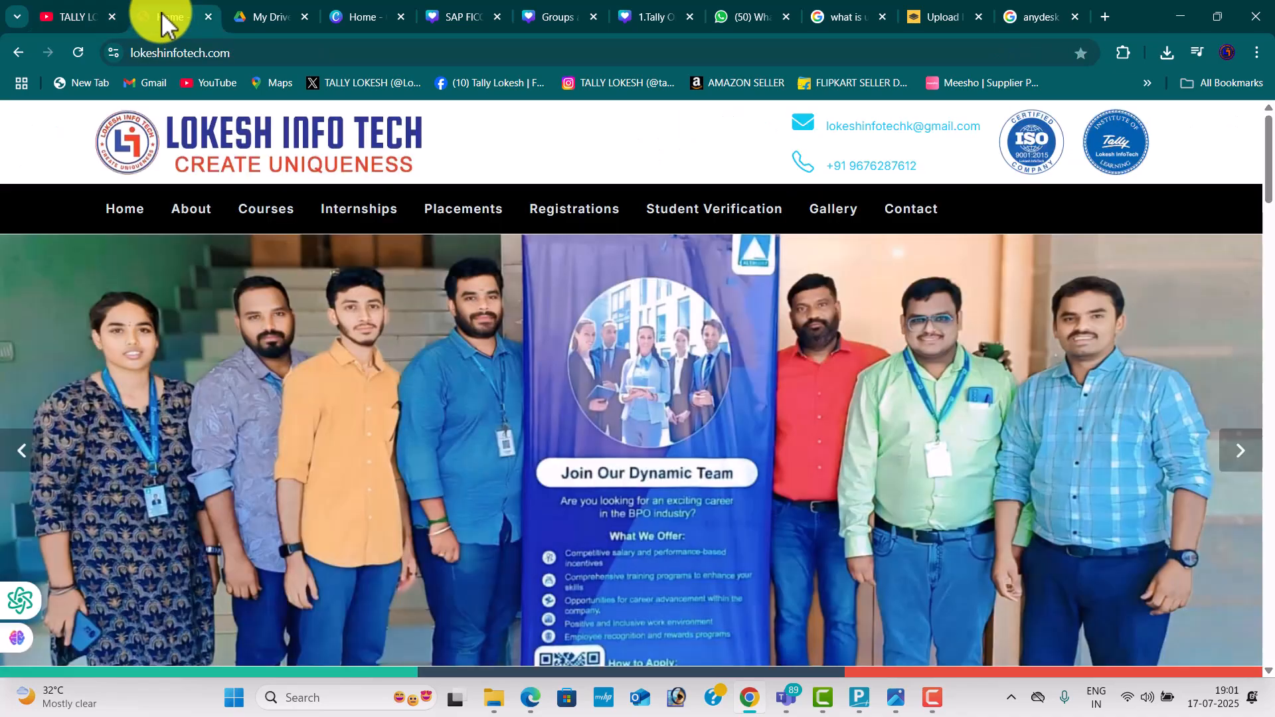
pyautogui.click(1235, 455)
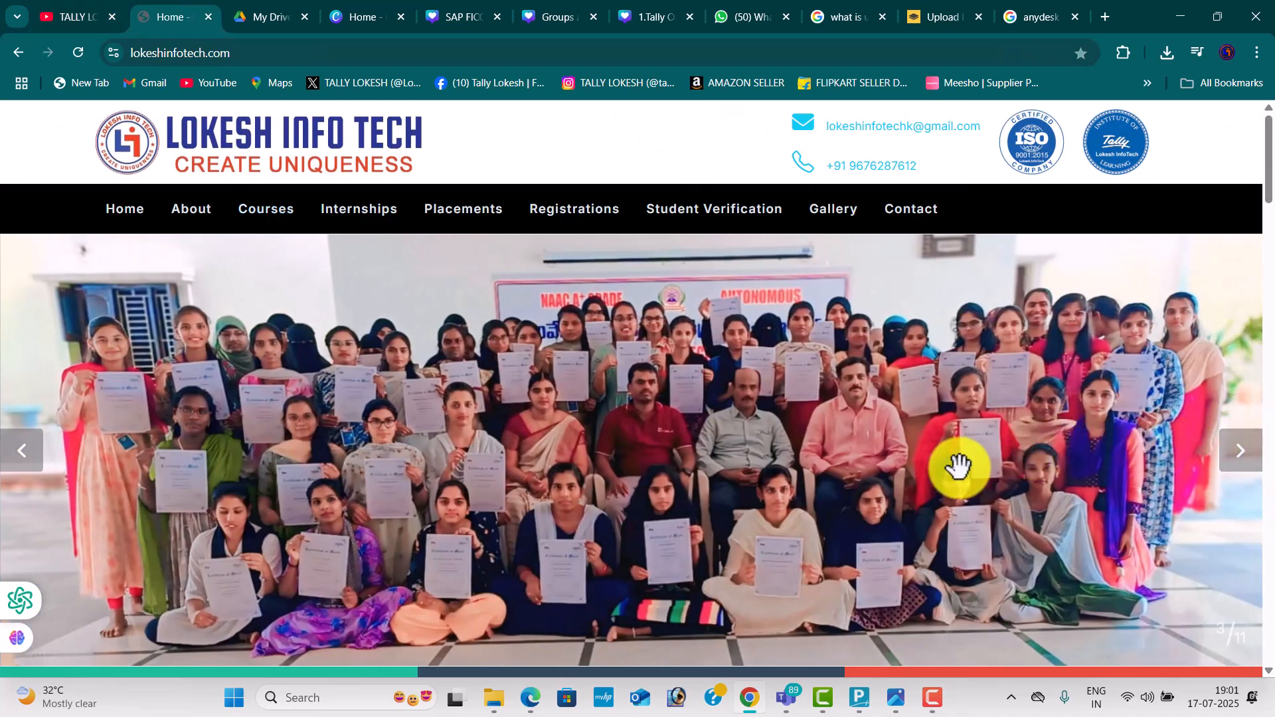
pyautogui.scroll(-3, 961, 465)
pyautogui.scroll(3, 961, 464)
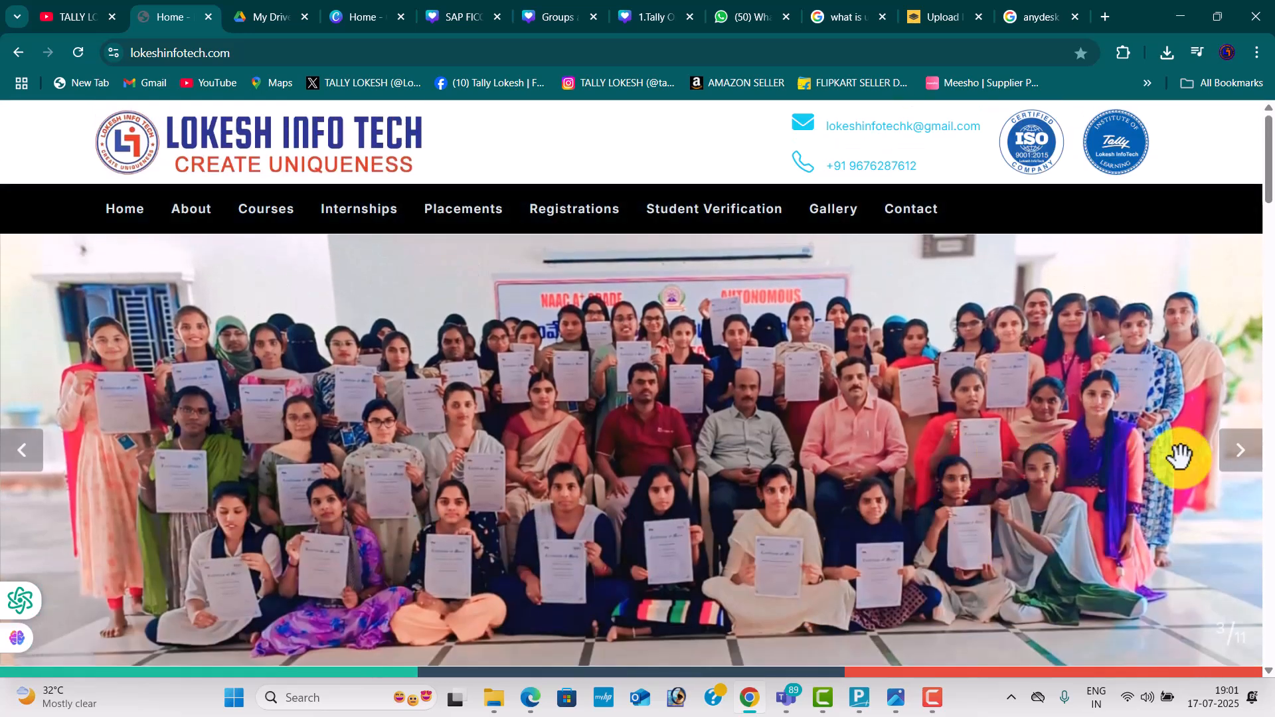
pyautogui.click(1242, 452)
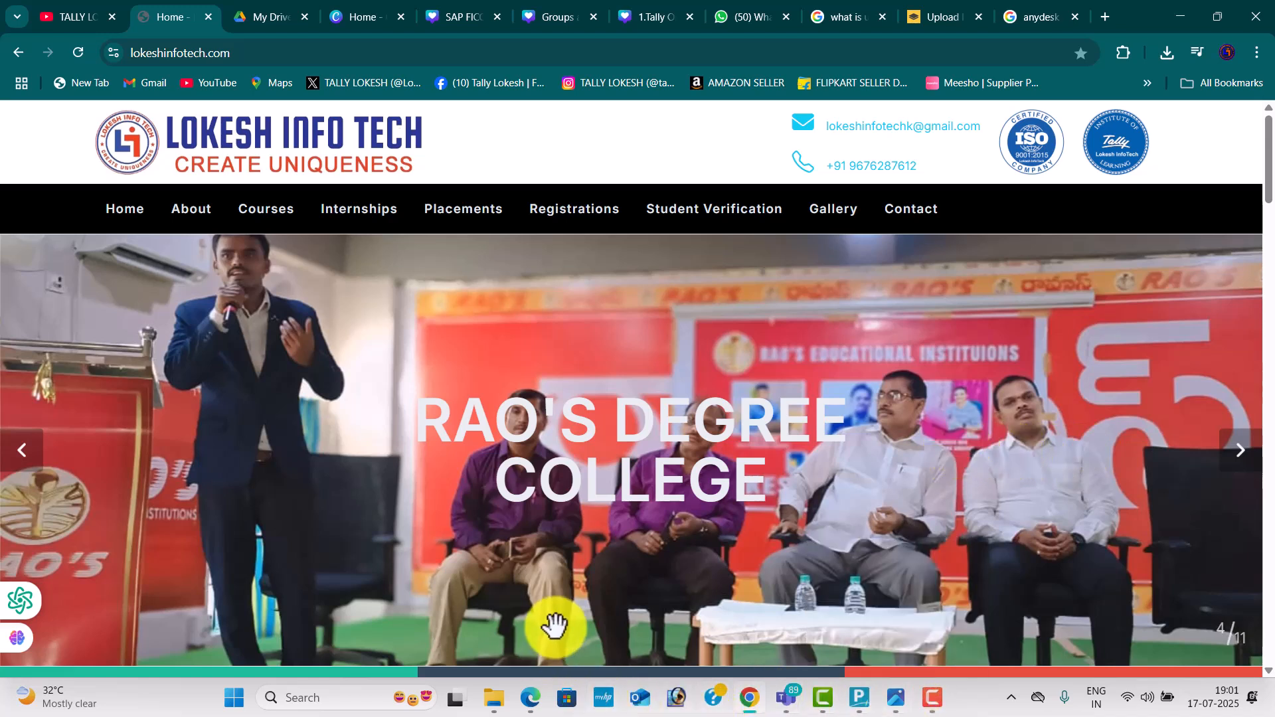
# Switch to File Explorer, go up to the TALLY DATA folder on drive D and open the TALLY TEST workbook in Excel
pyautogui.click(498, 698)
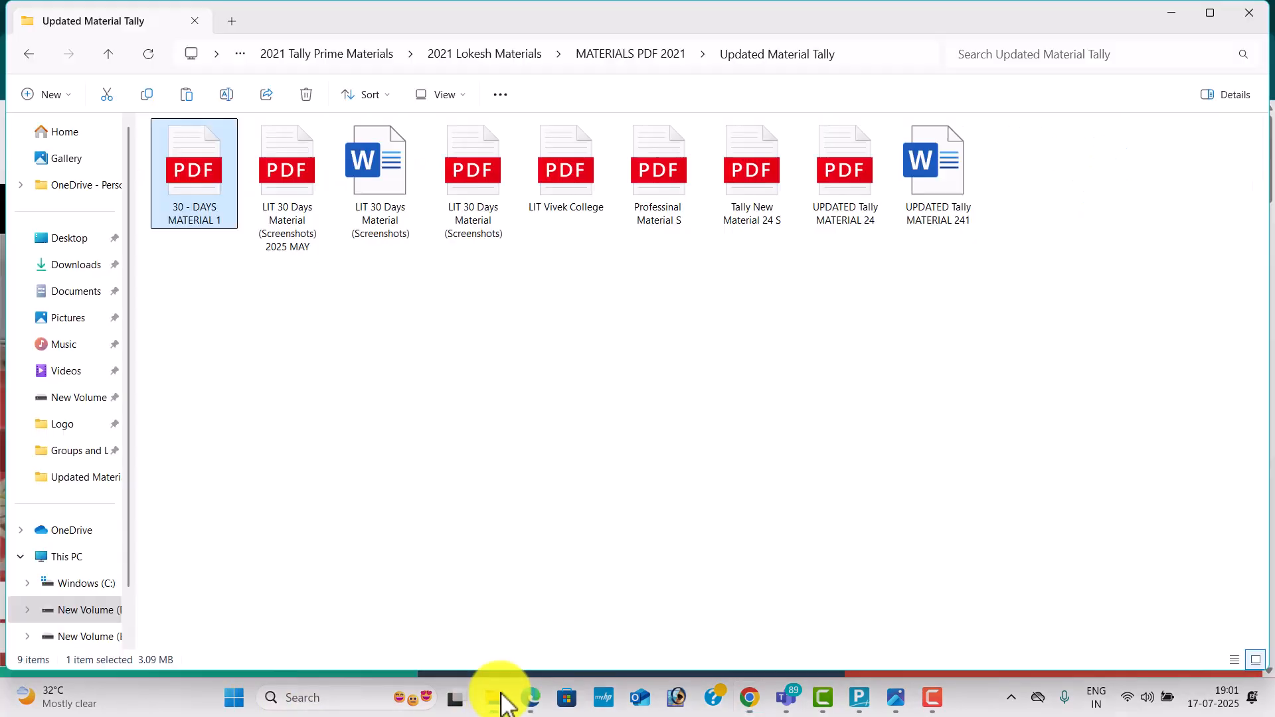
pyautogui.click(605, 54)
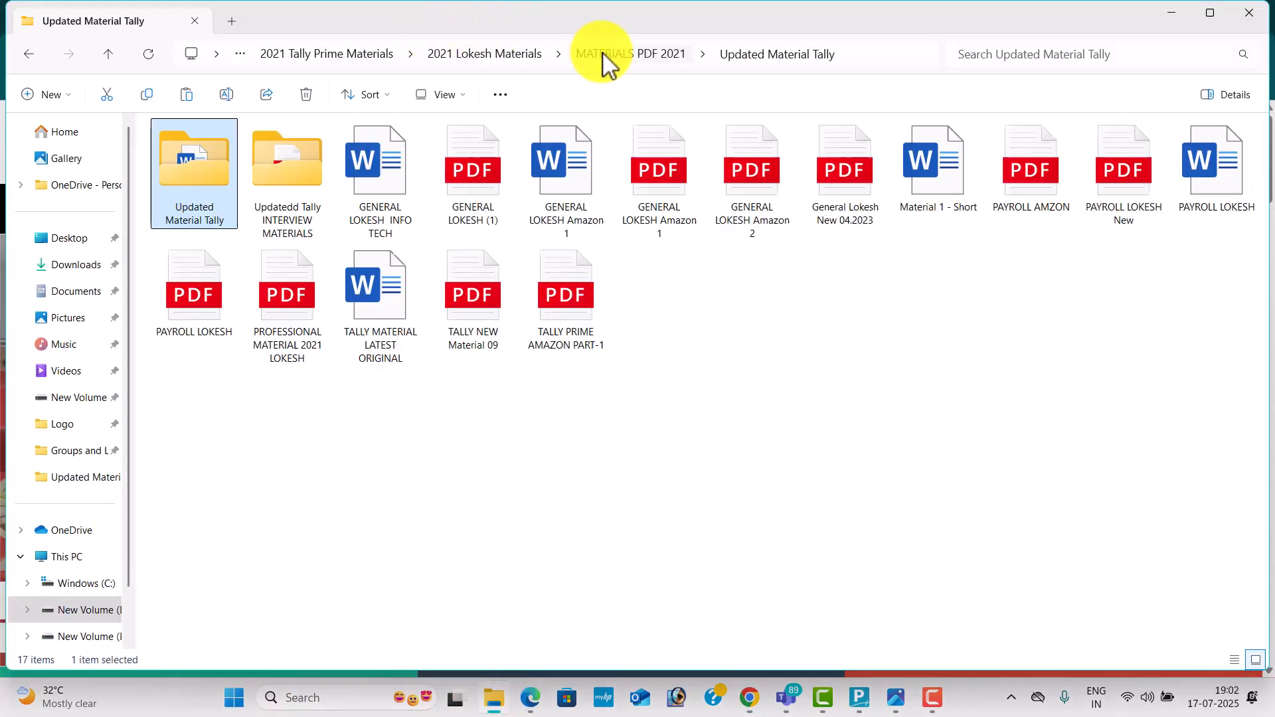
pyautogui.click(522, 53)
pyautogui.click(478, 55)
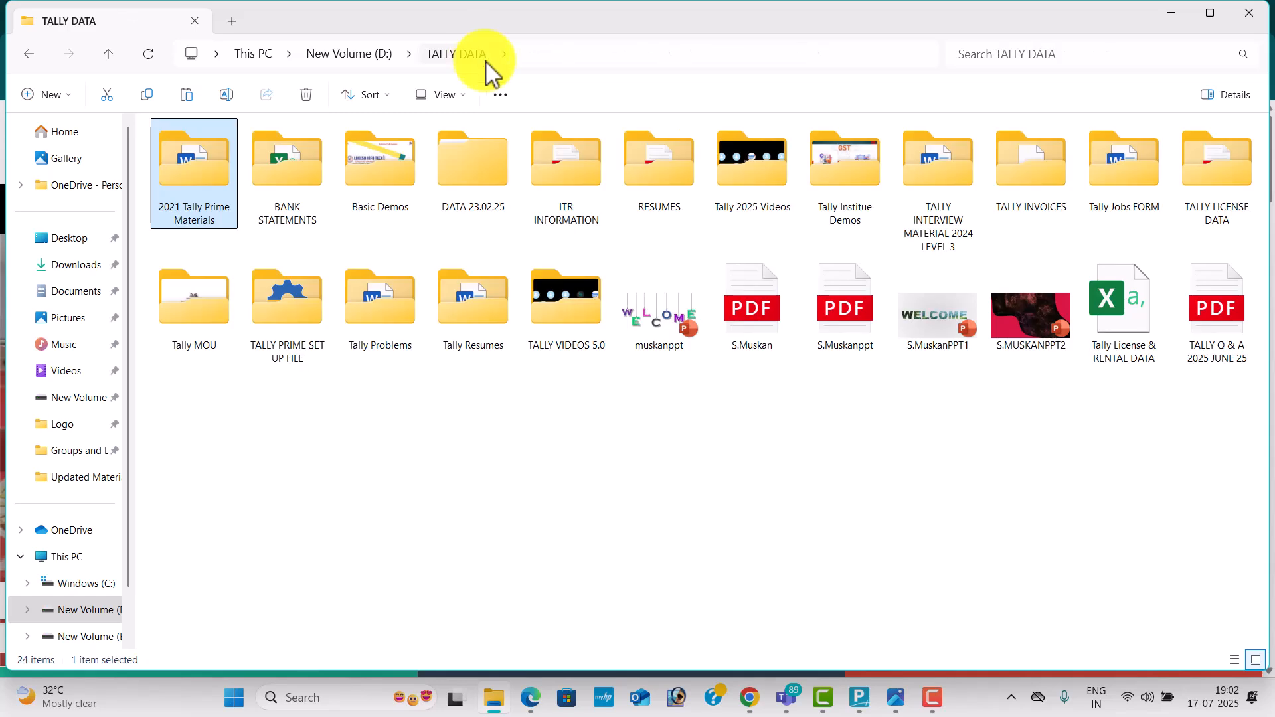
pyautogui.doubleClick(384, 196)
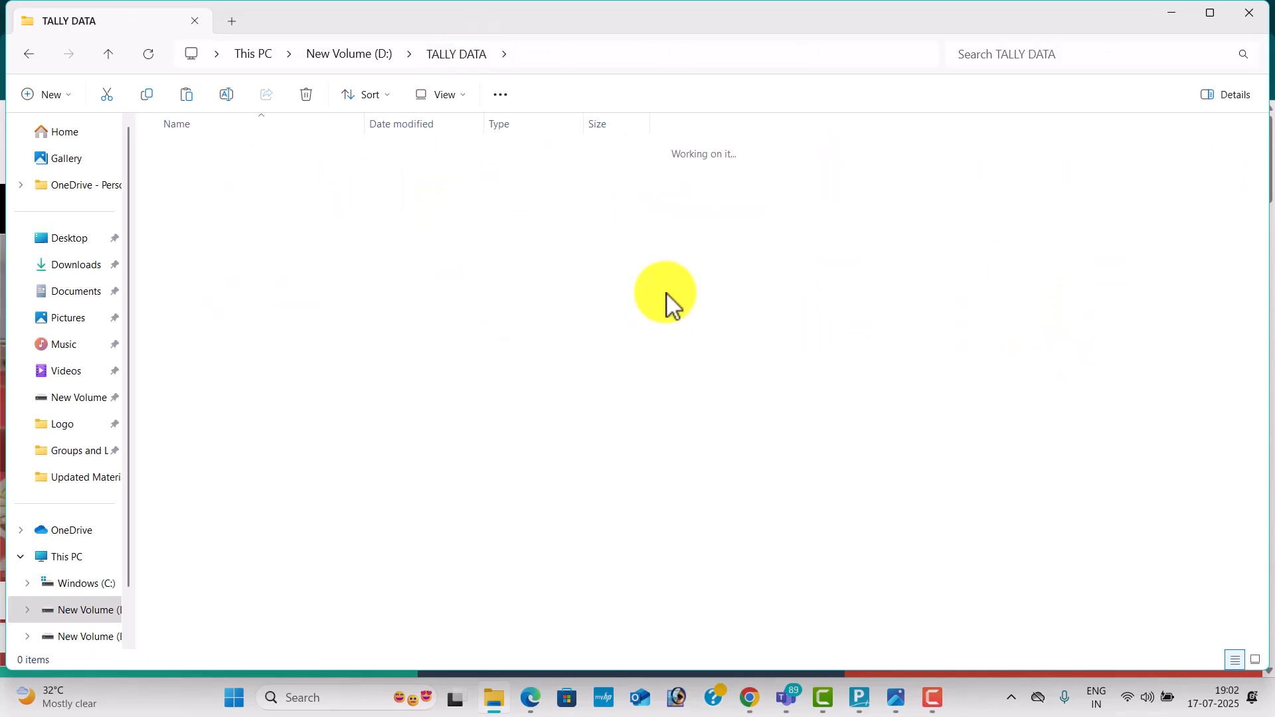
pyautogui.doubleClick(950, 279)
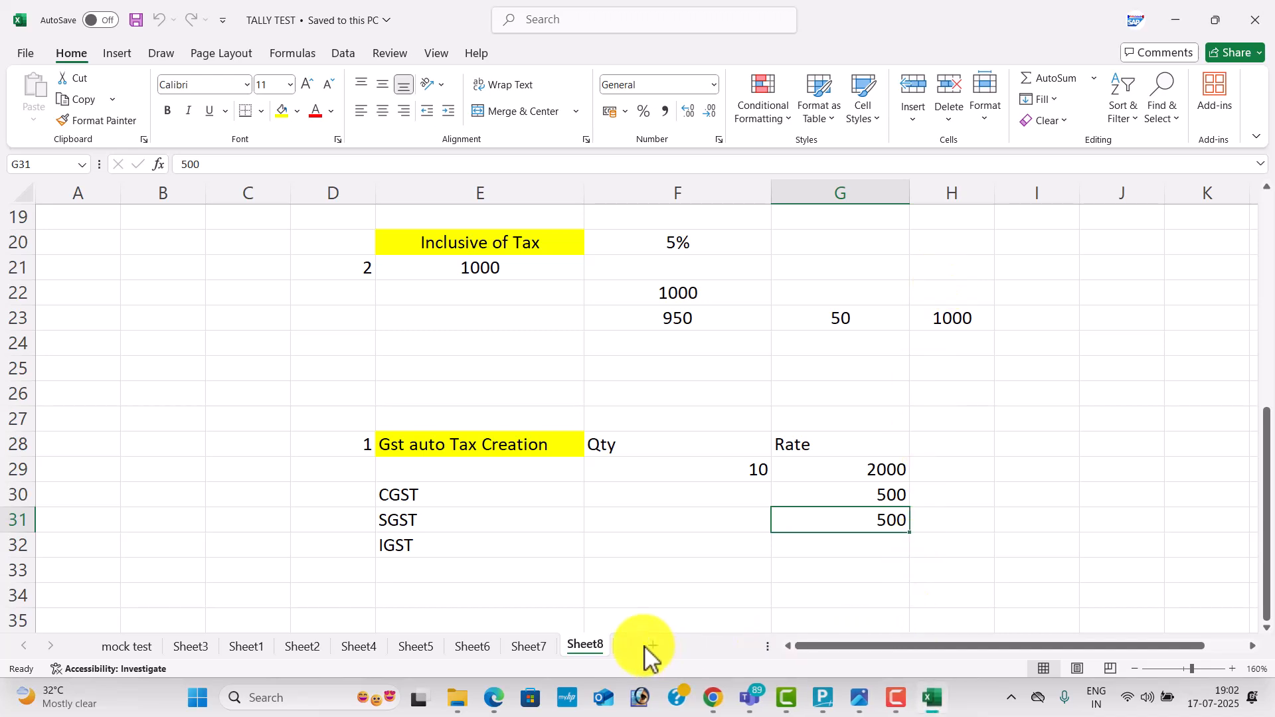
# Add a new blank worksheet after Sheet8 and enlarge its view to 150%
pyautogui.click(643, 655)
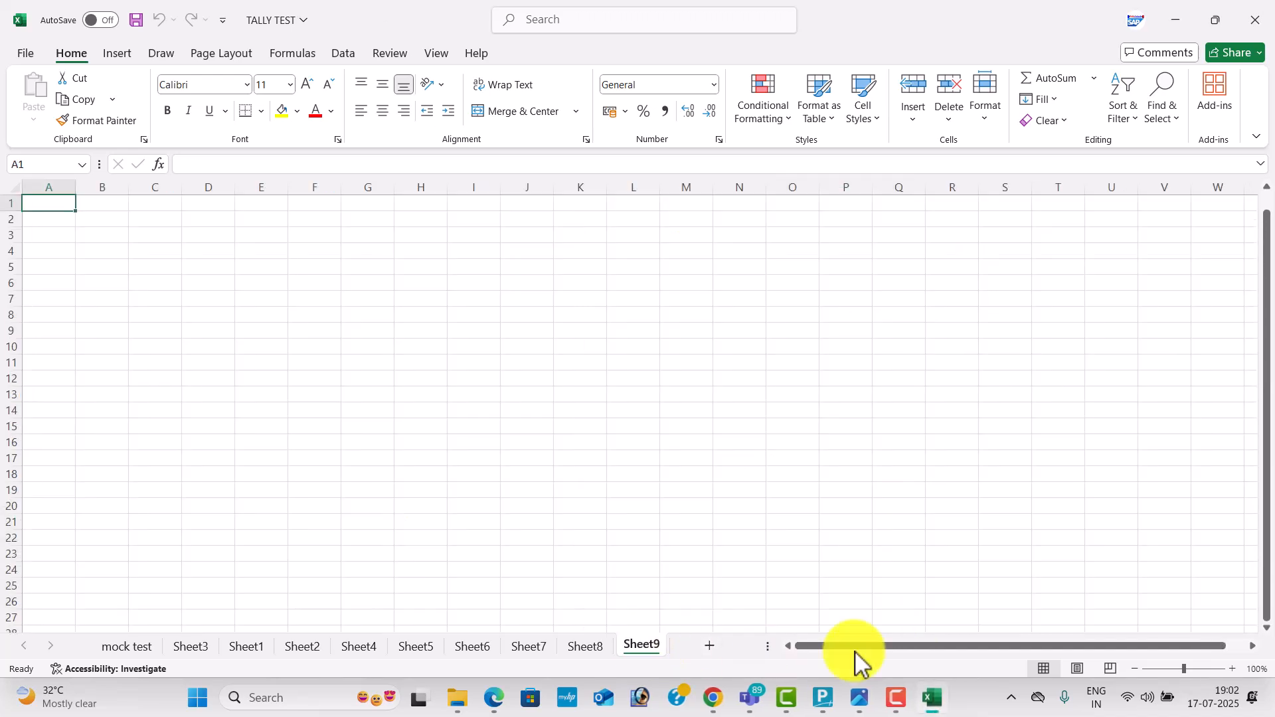
pyautogui.click(1233, 669)
pyautogui.click(1233, 669)
pyautogui.click(1233, 669)
pyautogui.click(1233, 669)
pyautogui.click(1233, 669)
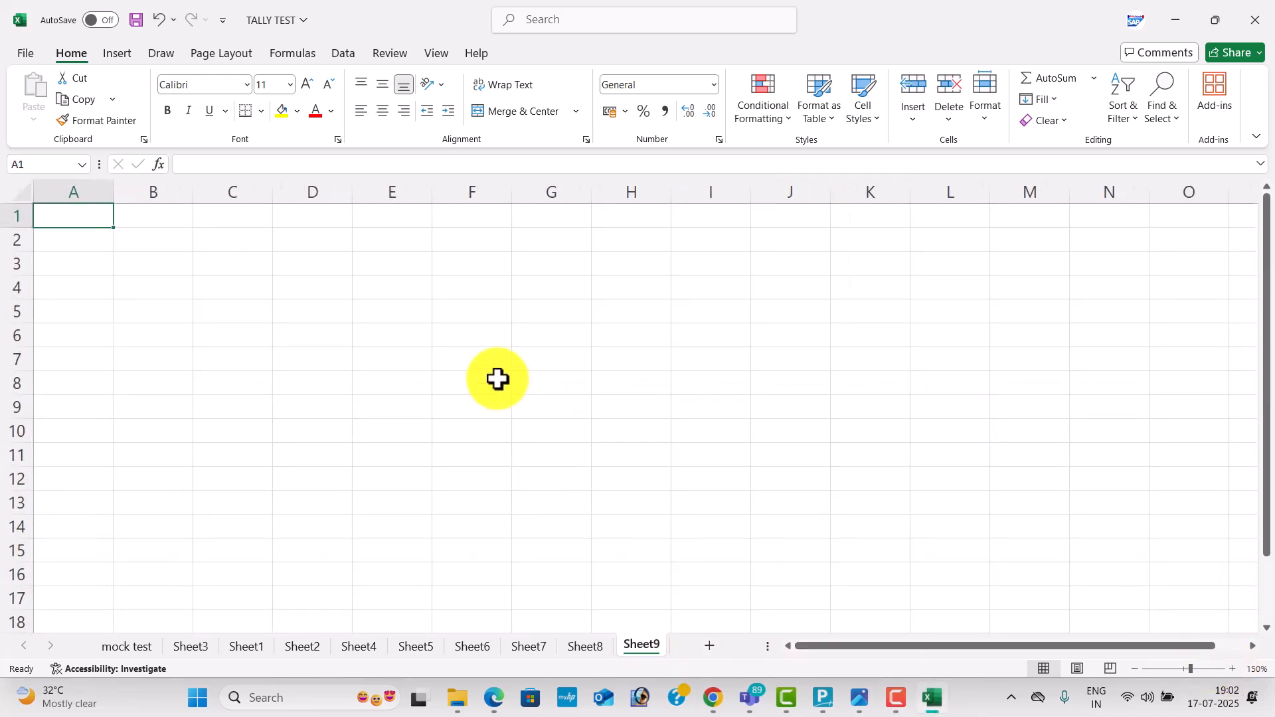
# Widen columns E and F of the blank worksheet to make room for text
pyautogui.moveTo(433, 190); pyautogui.dragTo(506, 226)
pyautogui.moveTo(587, 197); pyautogui.dragTo(649, 199)
pyautogui.click(530, 328)
# Enter the headings "Multy Currency" in cell E4 and "Forighen Currency" in cell E5
pyautogui.click(447, 287)
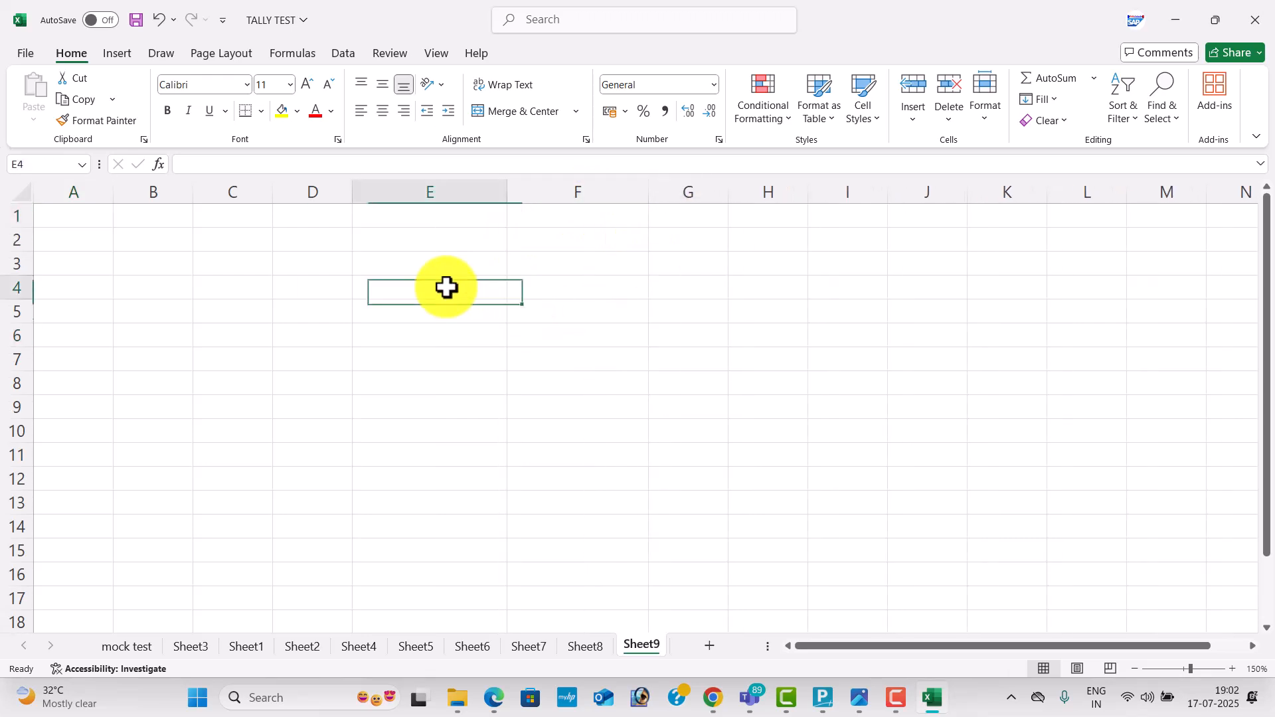
pyautogui.write('Mu')
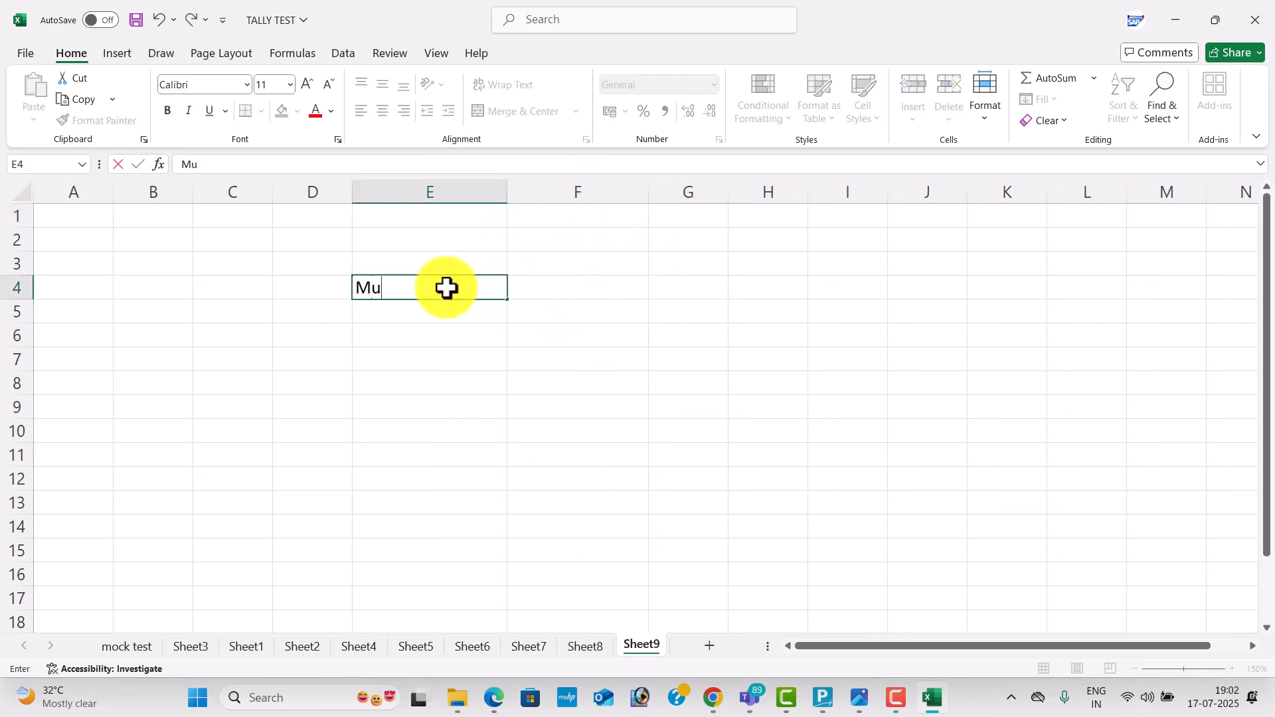
pyautogui.write('lty Currency')
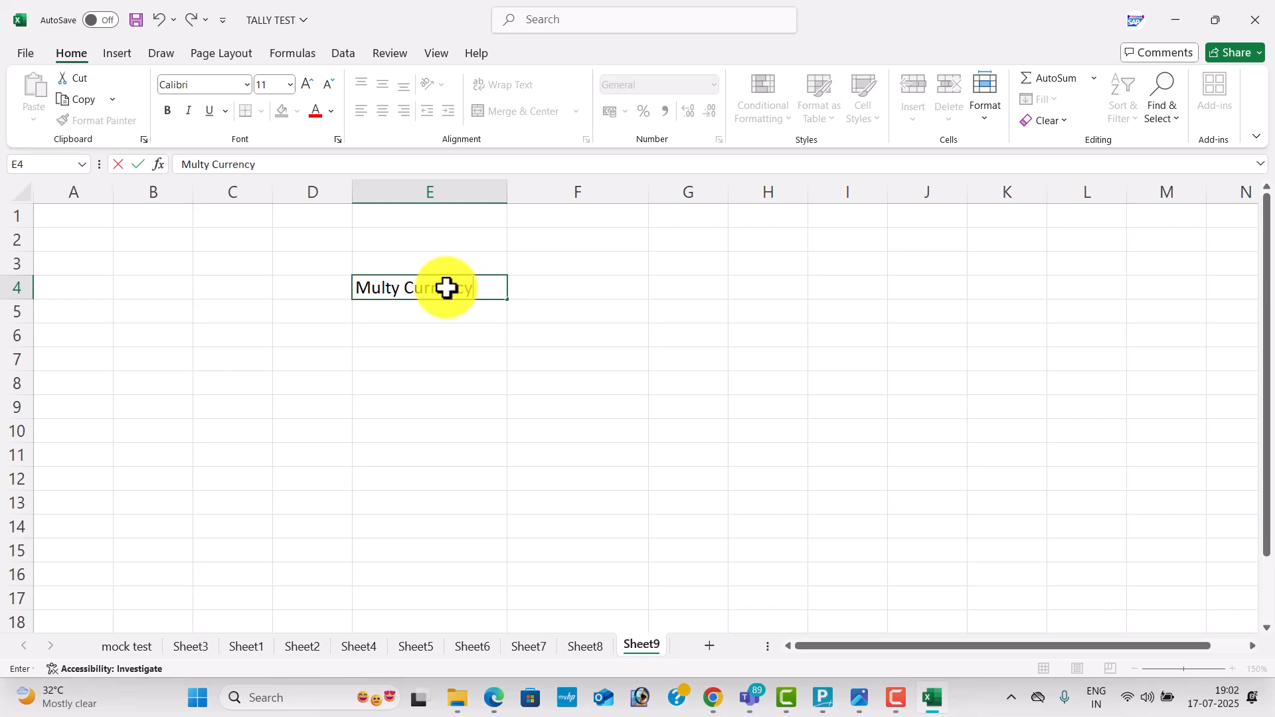
pyautogui.press('Return')
pyautogui.write('Fori')
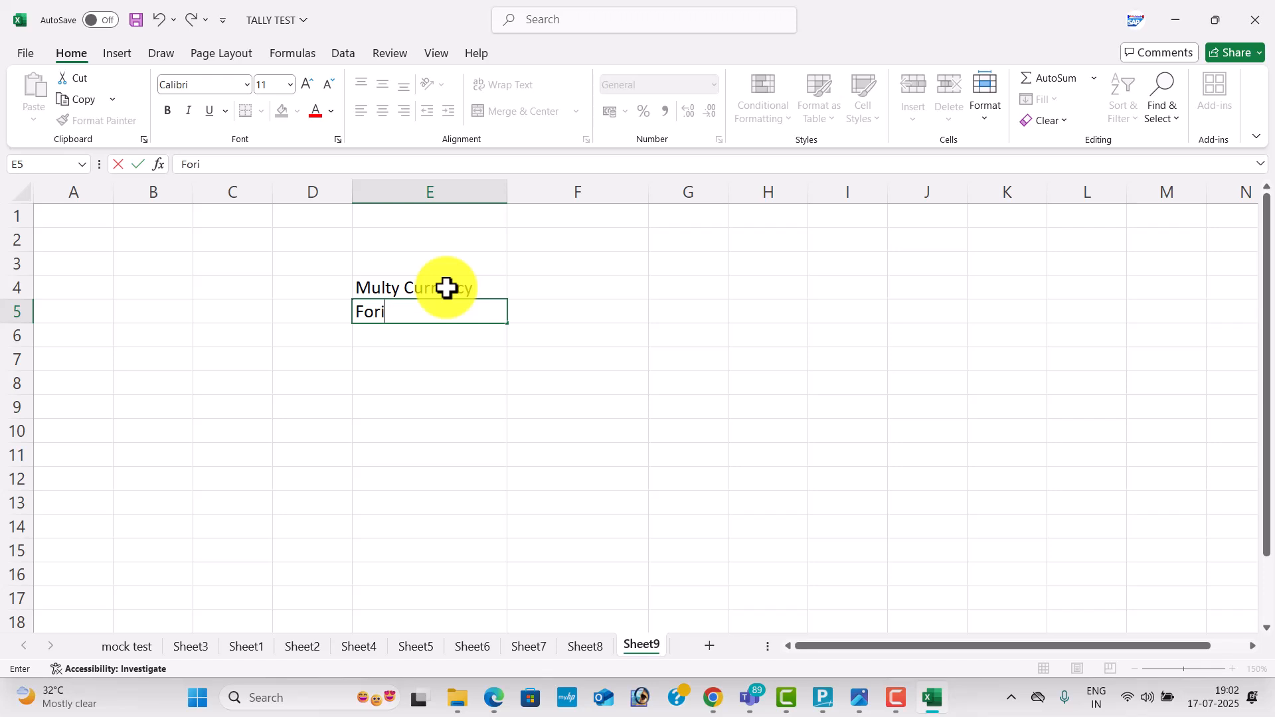
pyautogui.press('BackSpace')
pyautogui.write('ighen Currency')
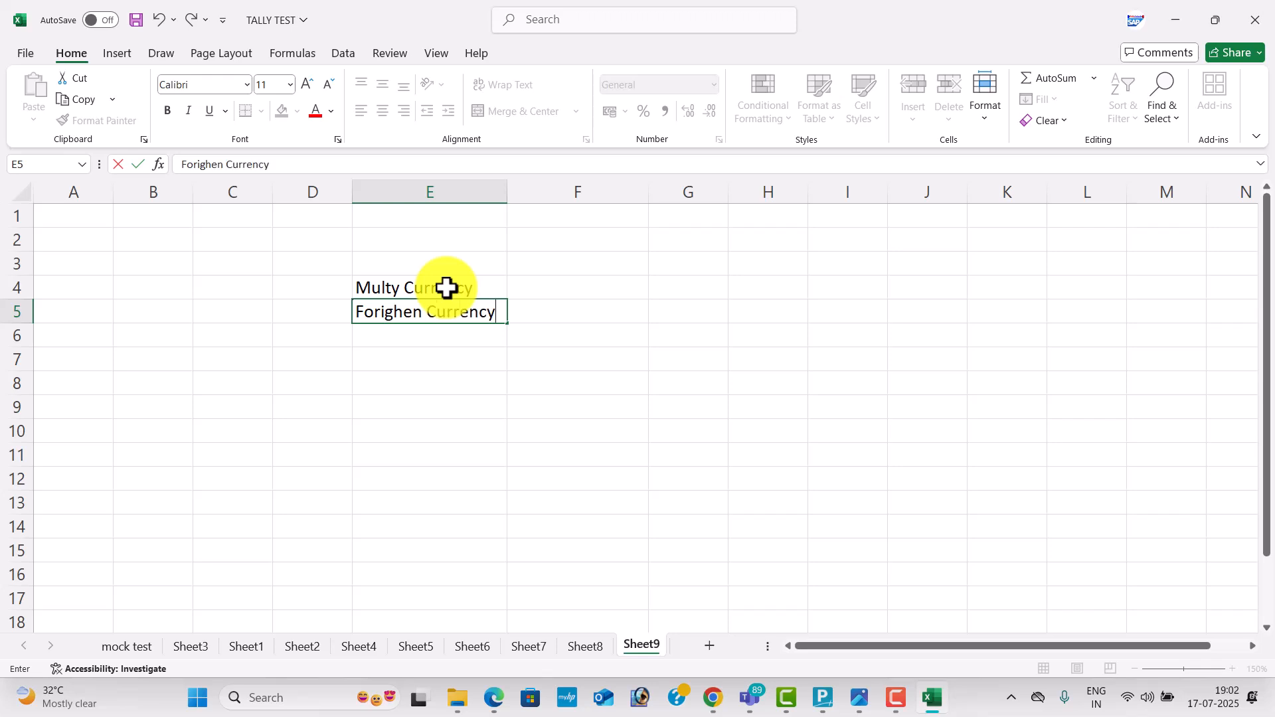
pyautogui.click(562, 306)
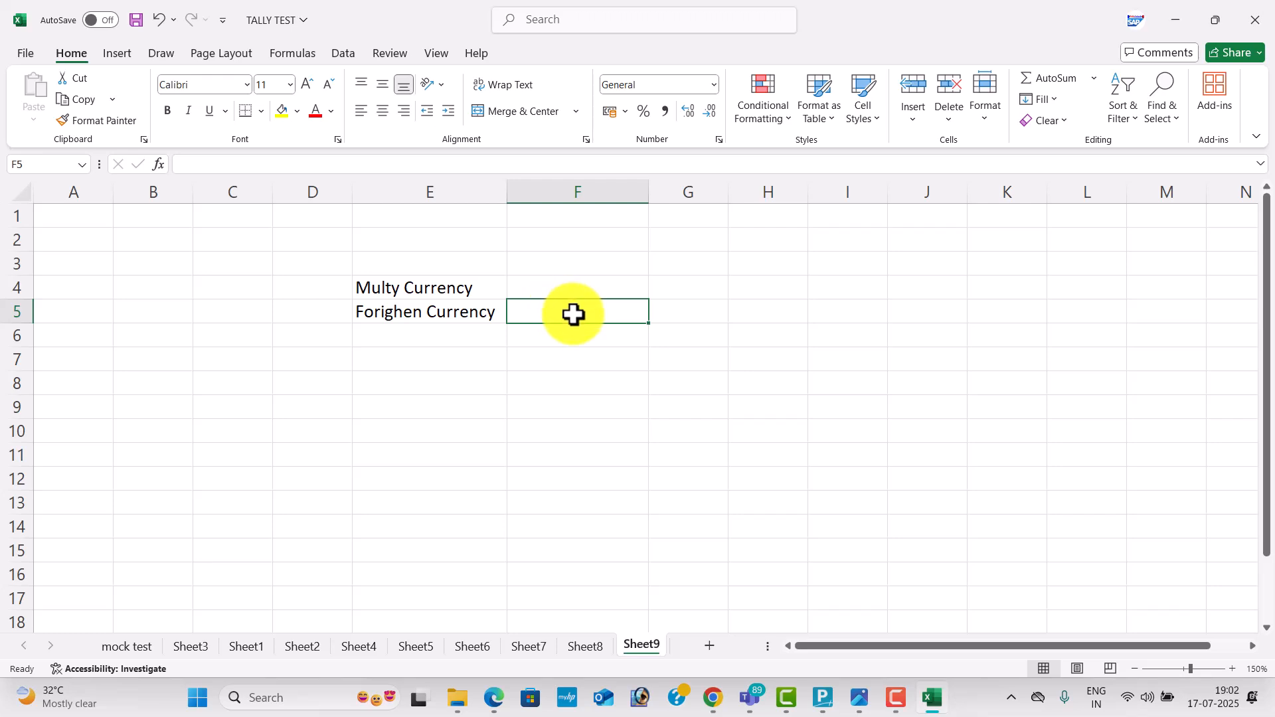
# Fill the two currency heading cells E4:E5 with yellow
pyautogui.click(411, 293)
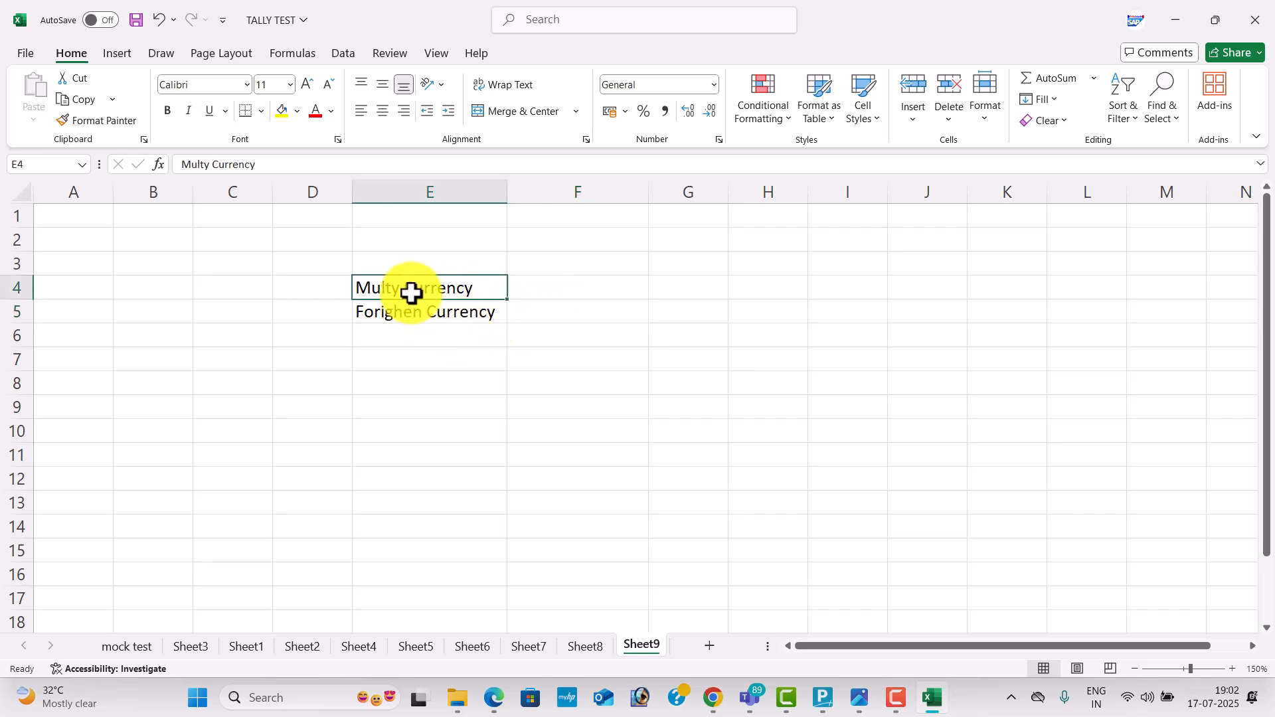
pyautogui.moveTo(411, 293); pyautogui.dragTo(421, 310)
pyautogui.click(281, 110)
# Enter the country name "INDIA" in cell E7, below the highlighted headings
pyautogui.click(412, 362)
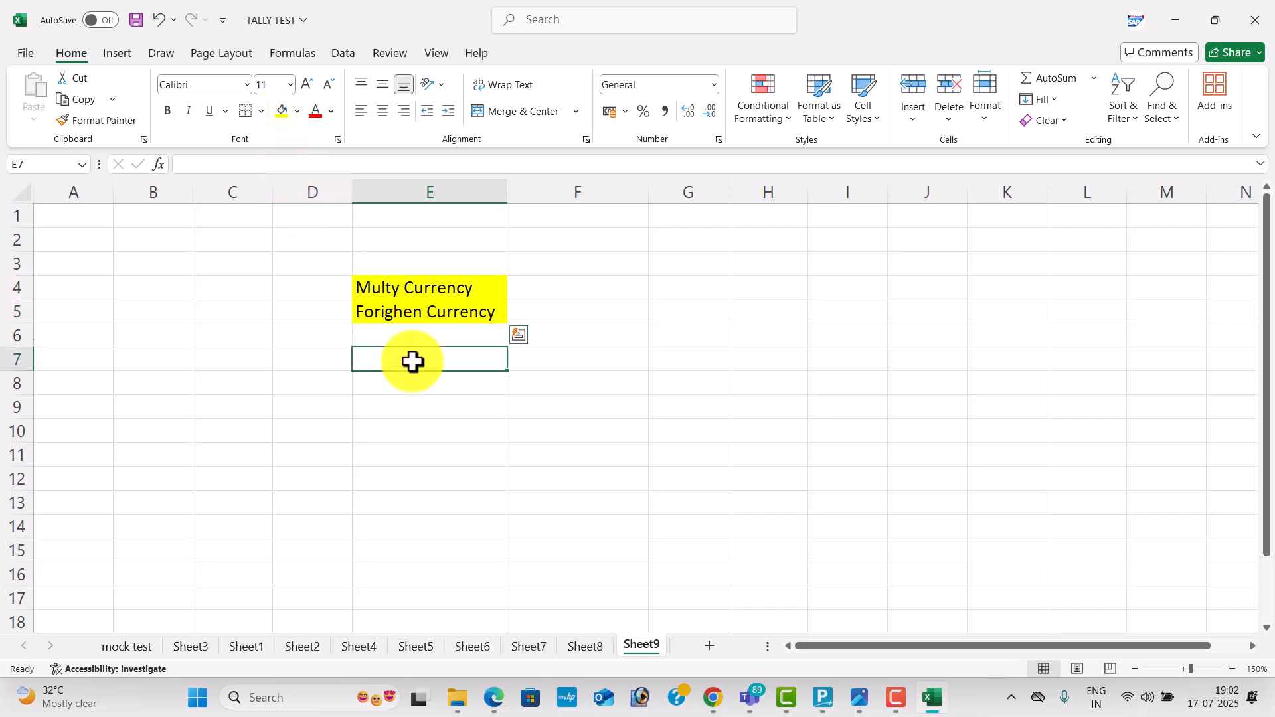
pyautogui.write('iin')
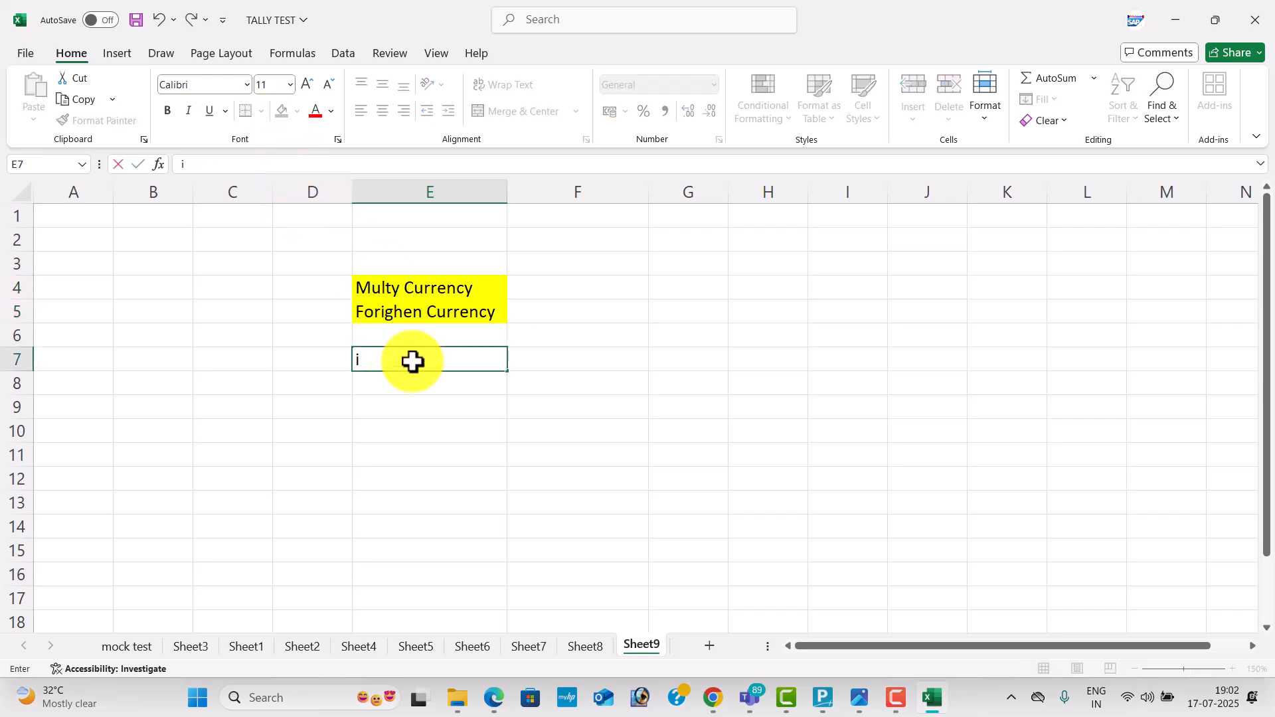
pyautogui.press('BackSpace')
pyautogui.press('BackSpace')
pyautogui.press('BackSpace')
pyautogui.write('IND')
pyautogui.press('Return')
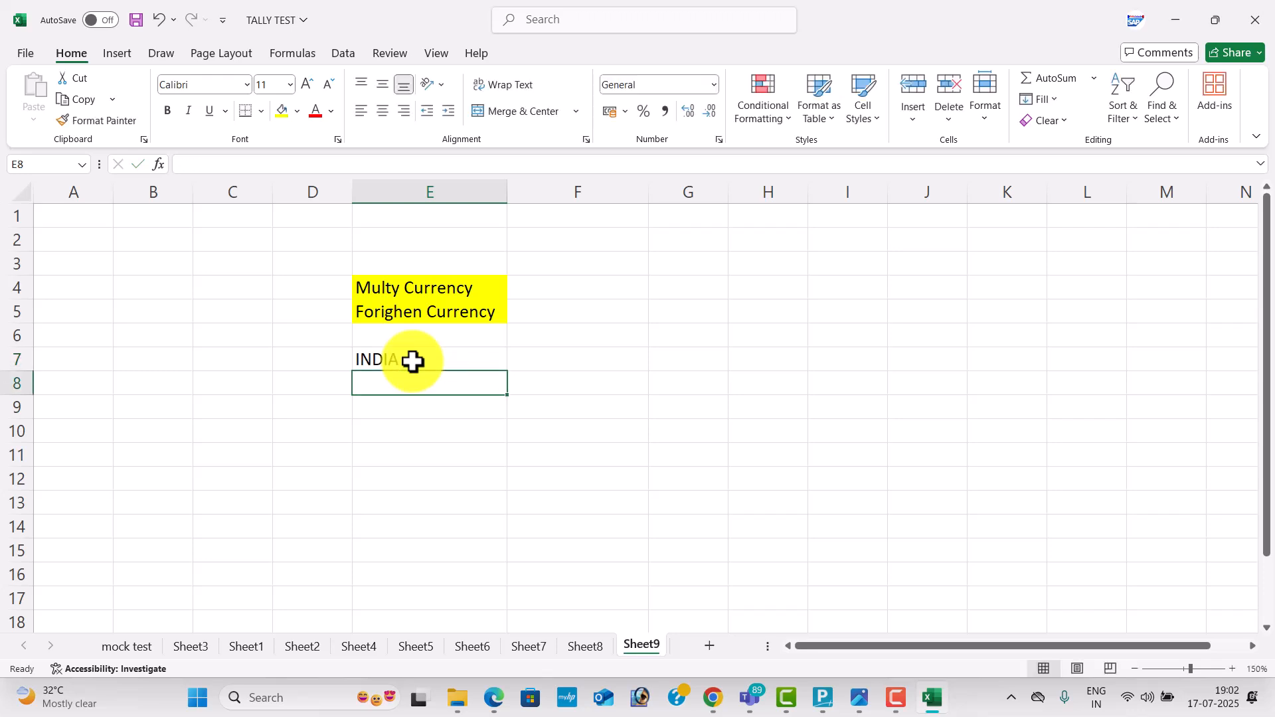
# Enter the column headings "Purchase" in cell E9 and "Sales" in cell F9
pyautogui.press('Return')
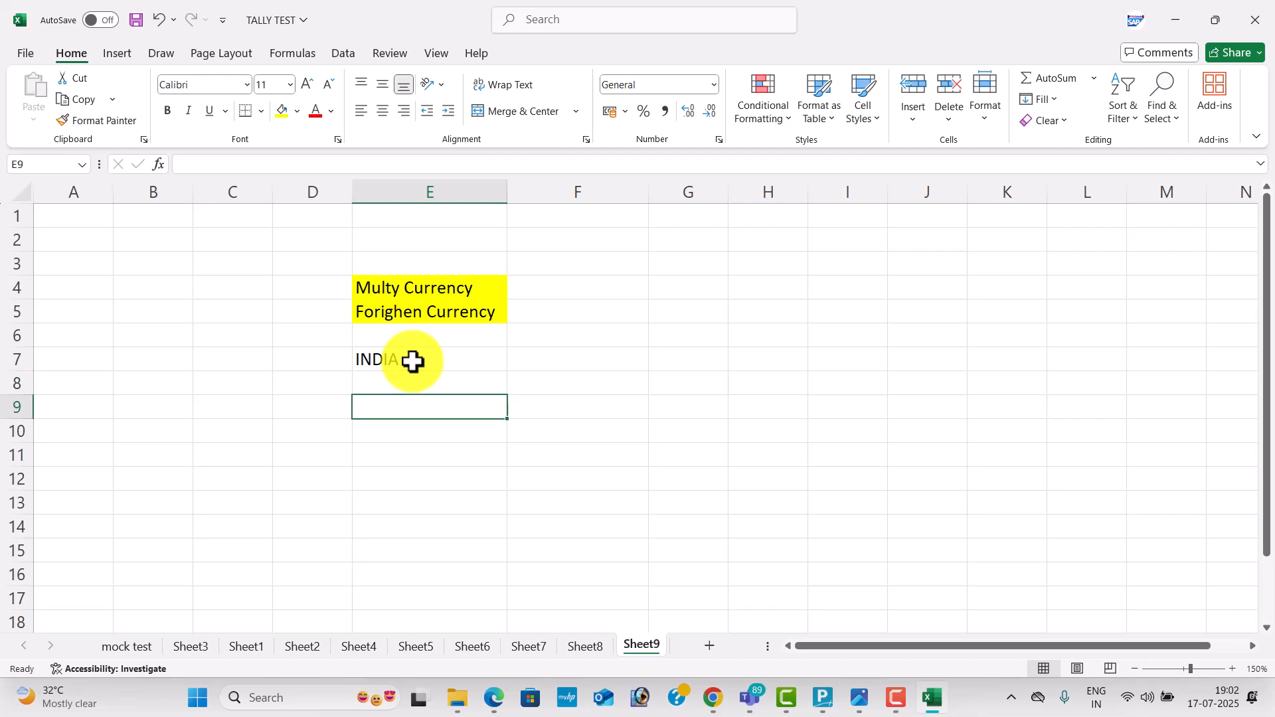
pyautogui.write('pU')
pyautogui.press('BackSpace')
pyautogui.press('BackSpace')
pyautogui.write('Purchase')
pyautogui.press('Tab')
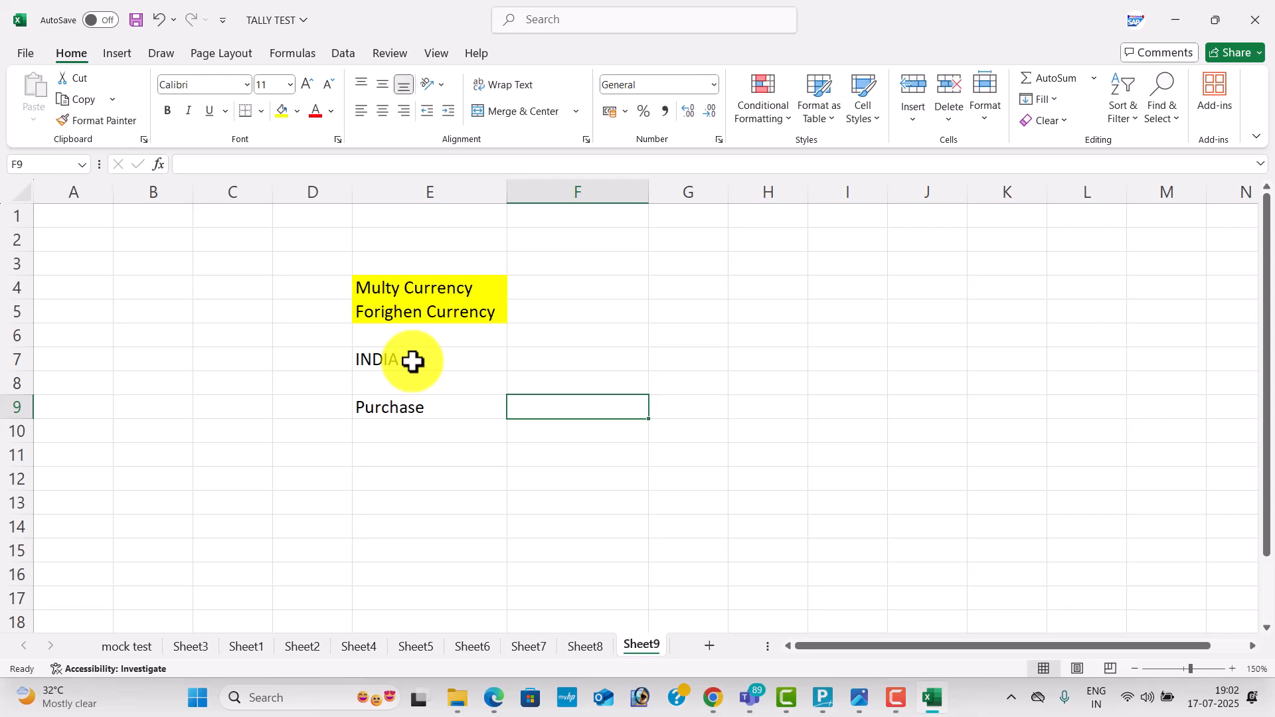
pyautogui.write('SALES')
pyautogui.press('BackSpace')
pyautogui.press('BackSpace')
pyautogui.press('BackSpace')
pyautogui.press('BackSpace')
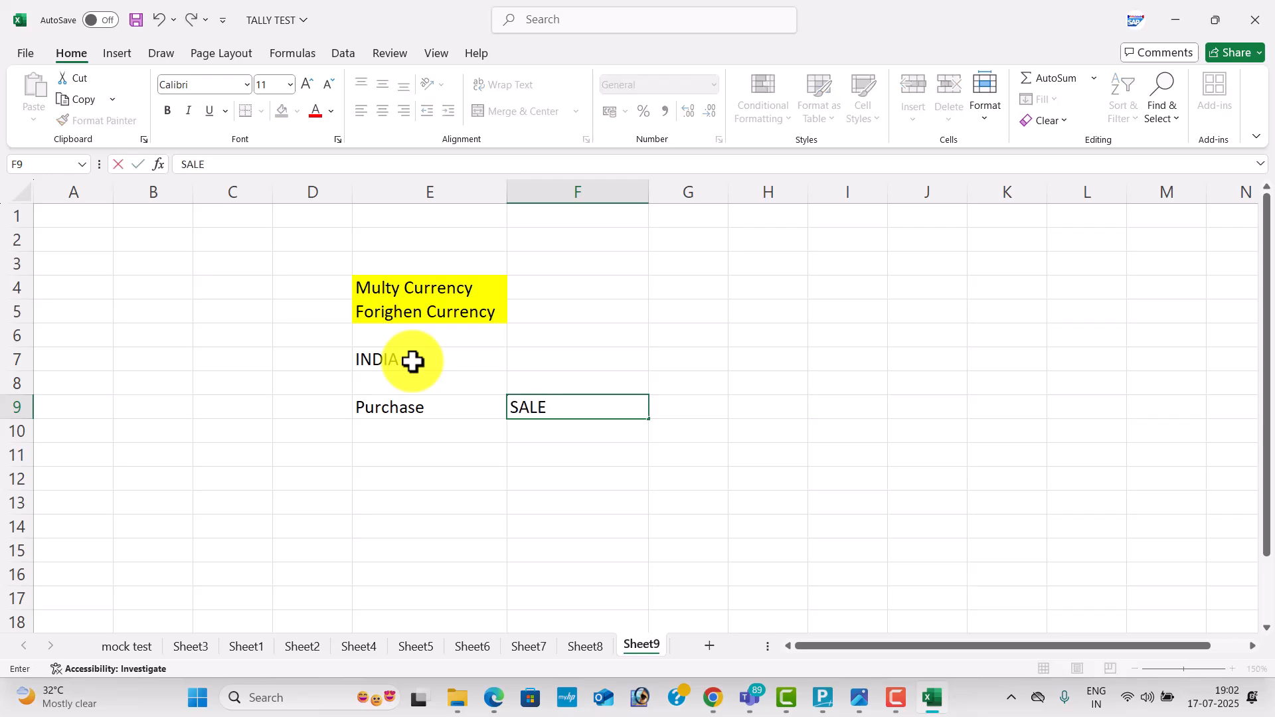
pyautogui.write('ales')
pyautogui.press('Down')
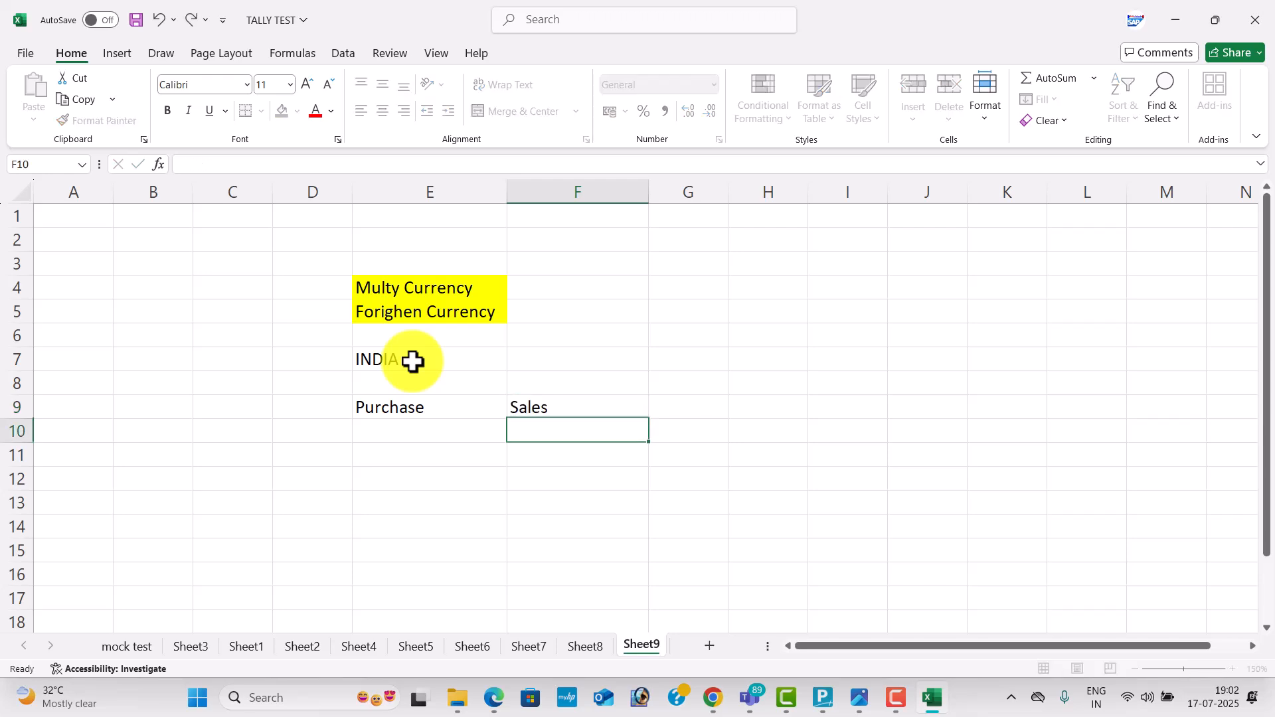
# Enter "Vendors" under Purchase in cell E10 and "Customers" under Sales in cell F10
pyautogui.press('Right')
pyautogui.press('Left')
pyautogui.press('Left')
pyautogui.press('Left')
pyautogui.press('Right')
pyautogui.write('Vendors')
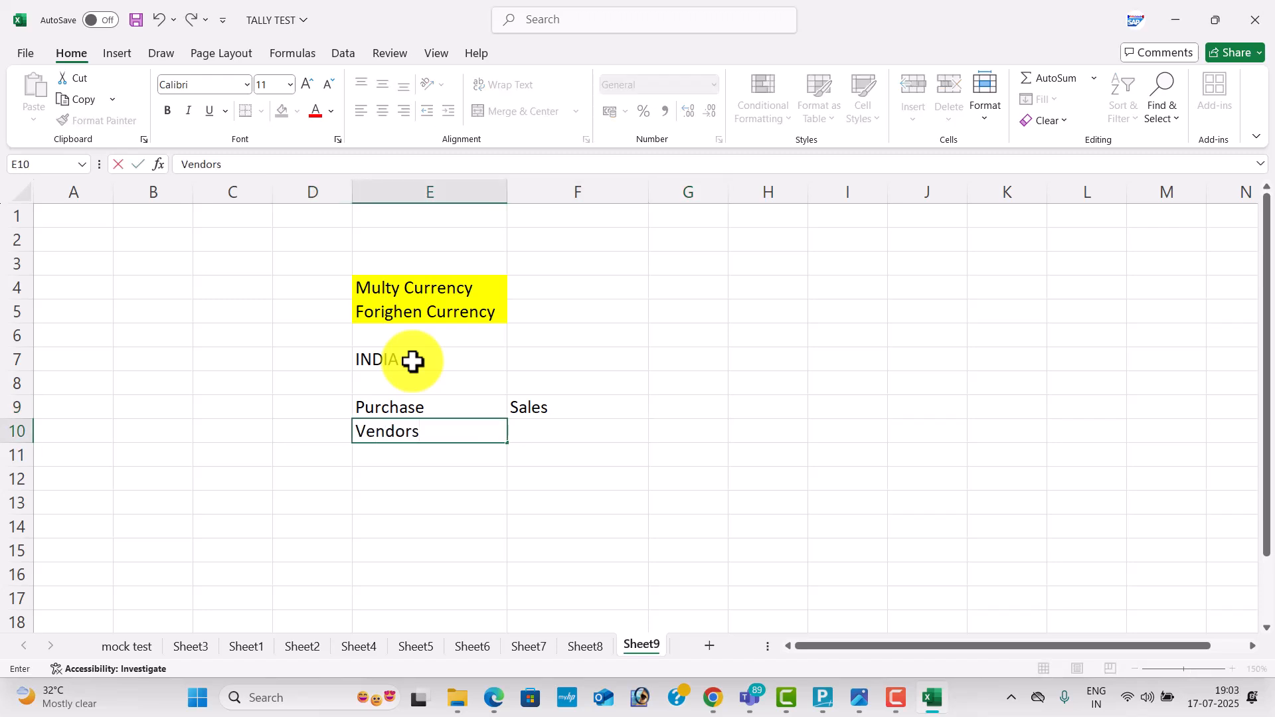
pyautogui.press('Right')
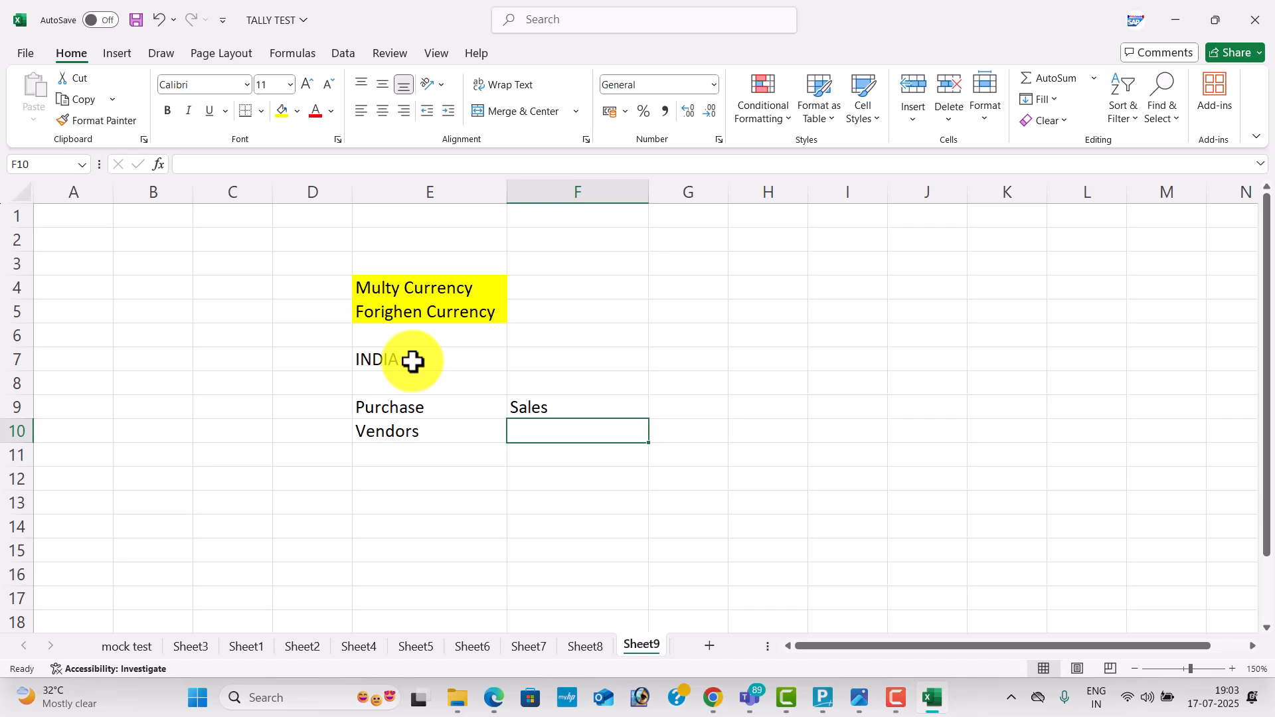
pyautogui.write('Customers')
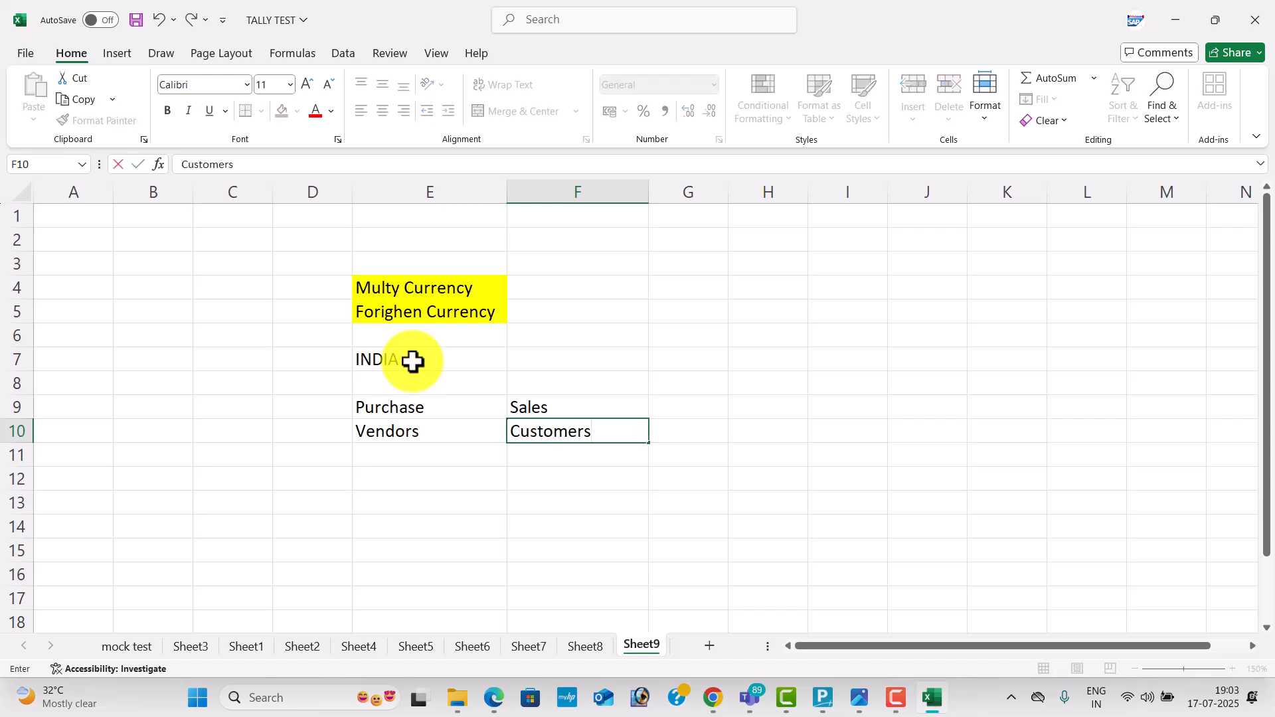
# Replace the entry under Purchase in cell E10 with "Suppliers"
pyautogui.press('Return')
pyautogui.press('Up')
pyautogui.press('Left')
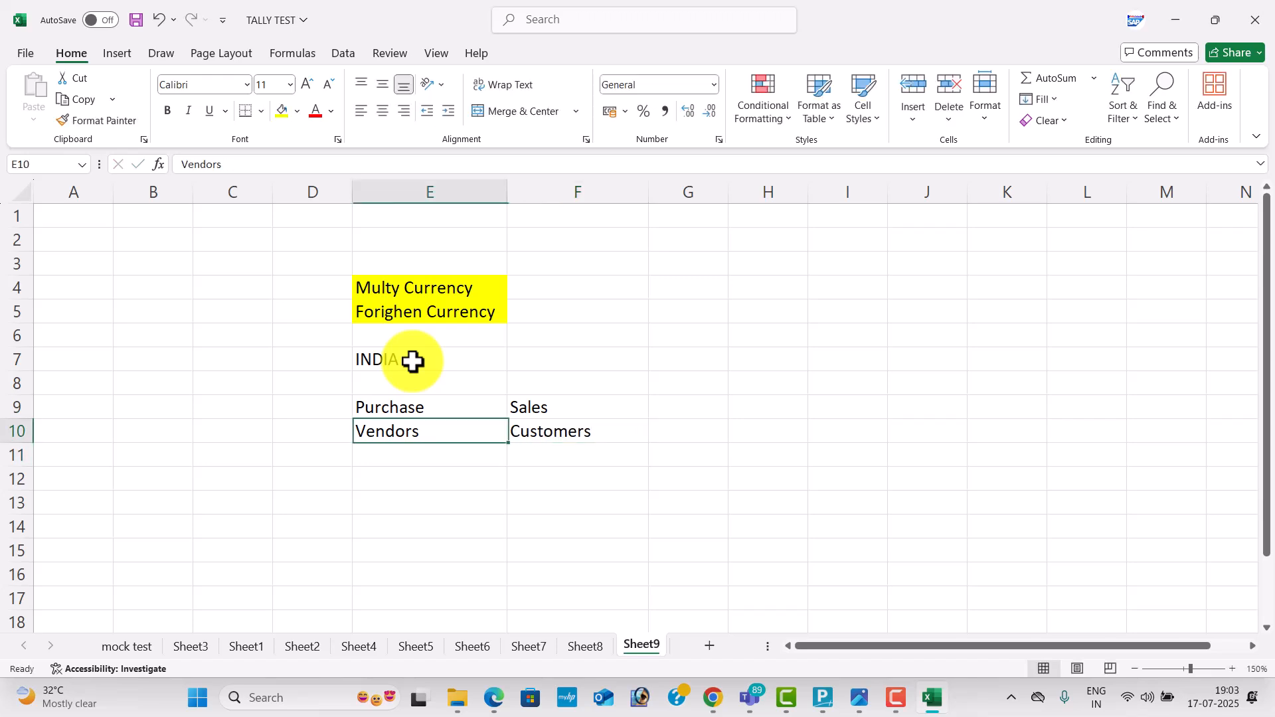
pyautogui.write('Suppliers')
pyautogui.press('Return')
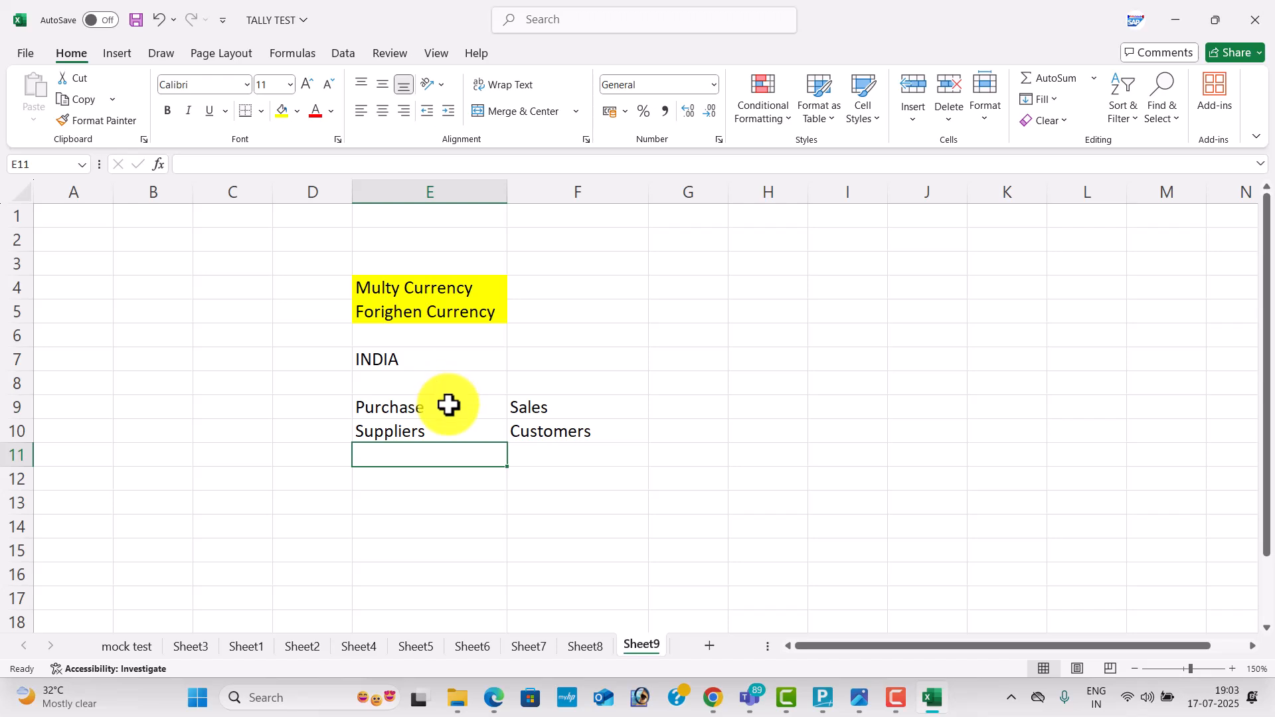
pyautogui.click(441, 429)
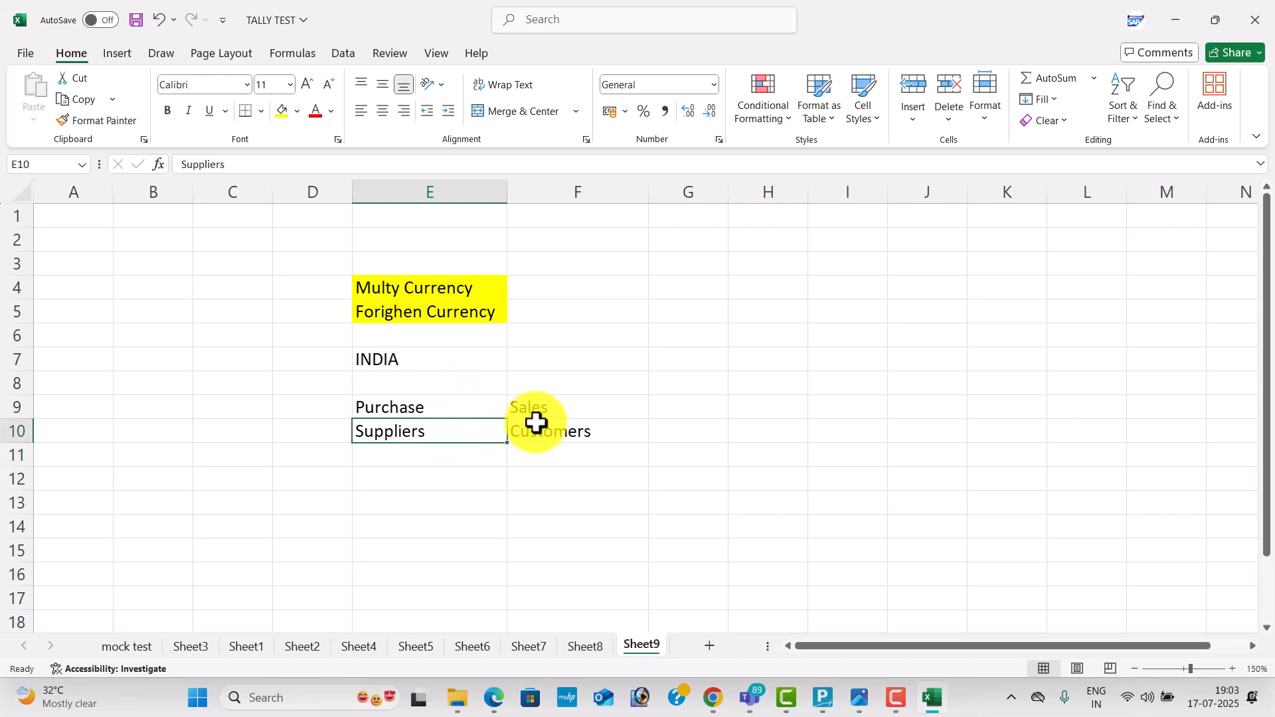
pyautogui.click(561, 407)
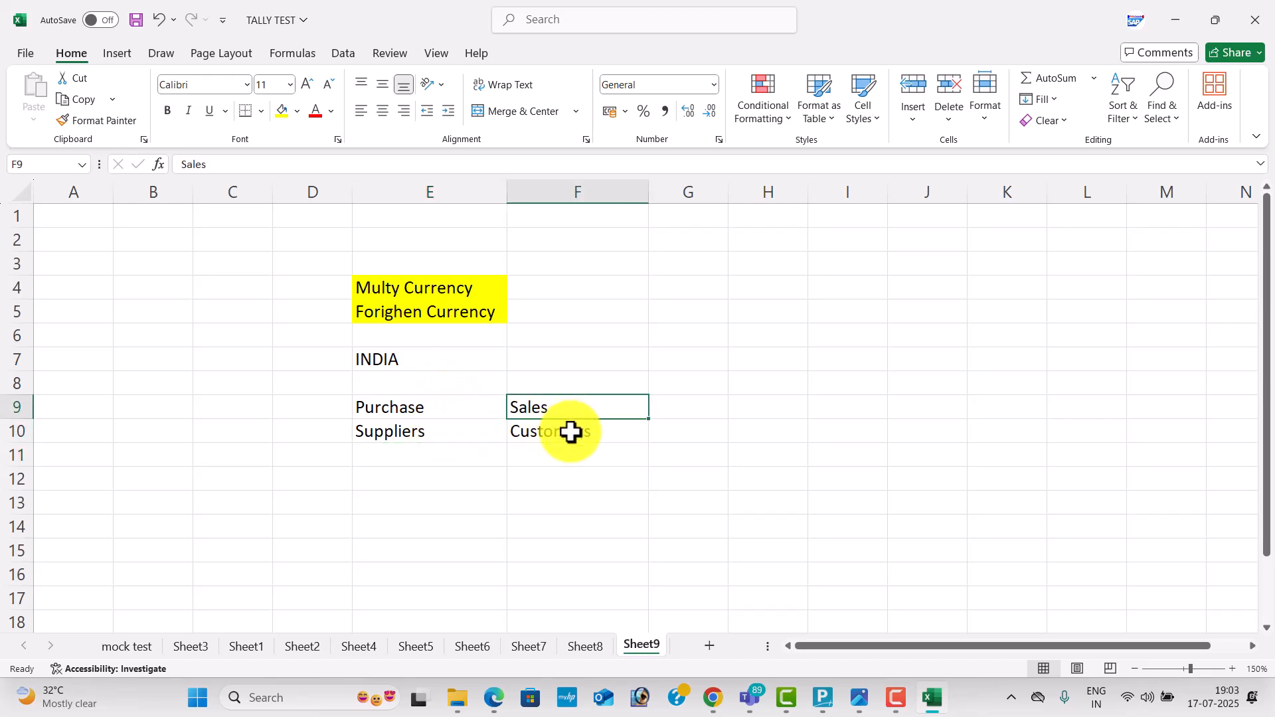
pyautogui.click(570, 432)
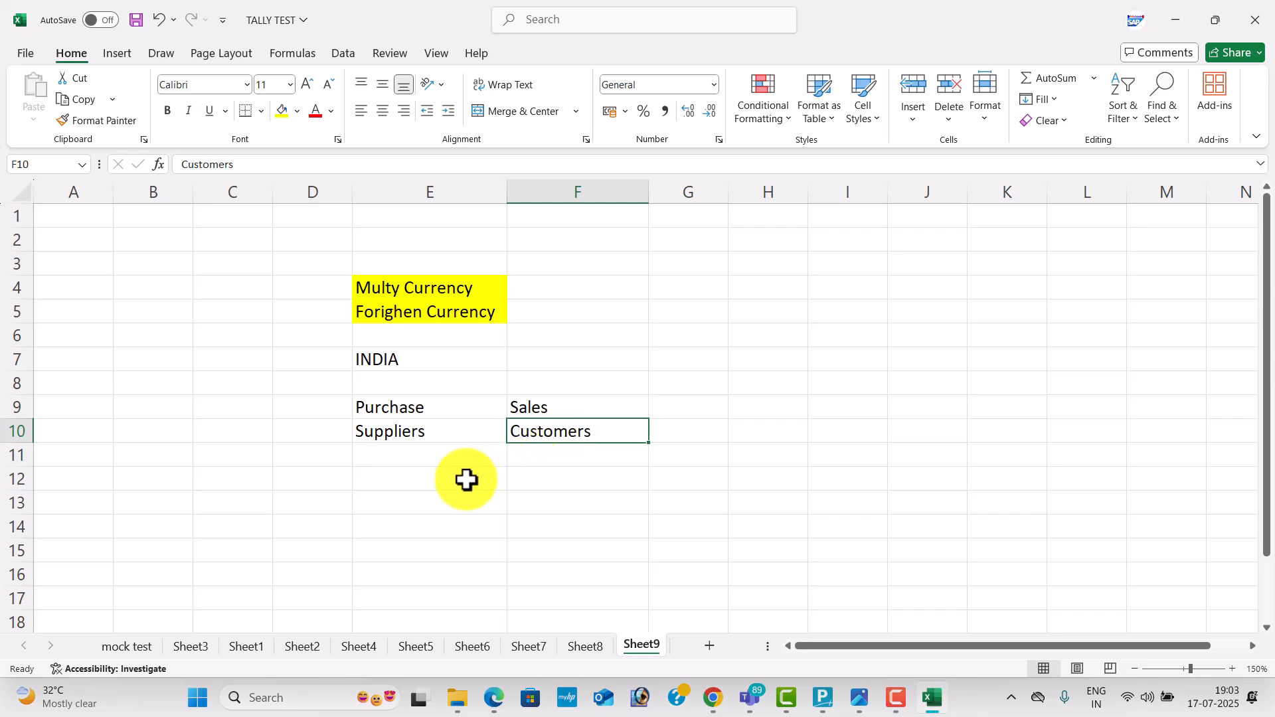
# Enter the currency code "inr" in lowercase in cell E12
pyautogui.click(428, 482)
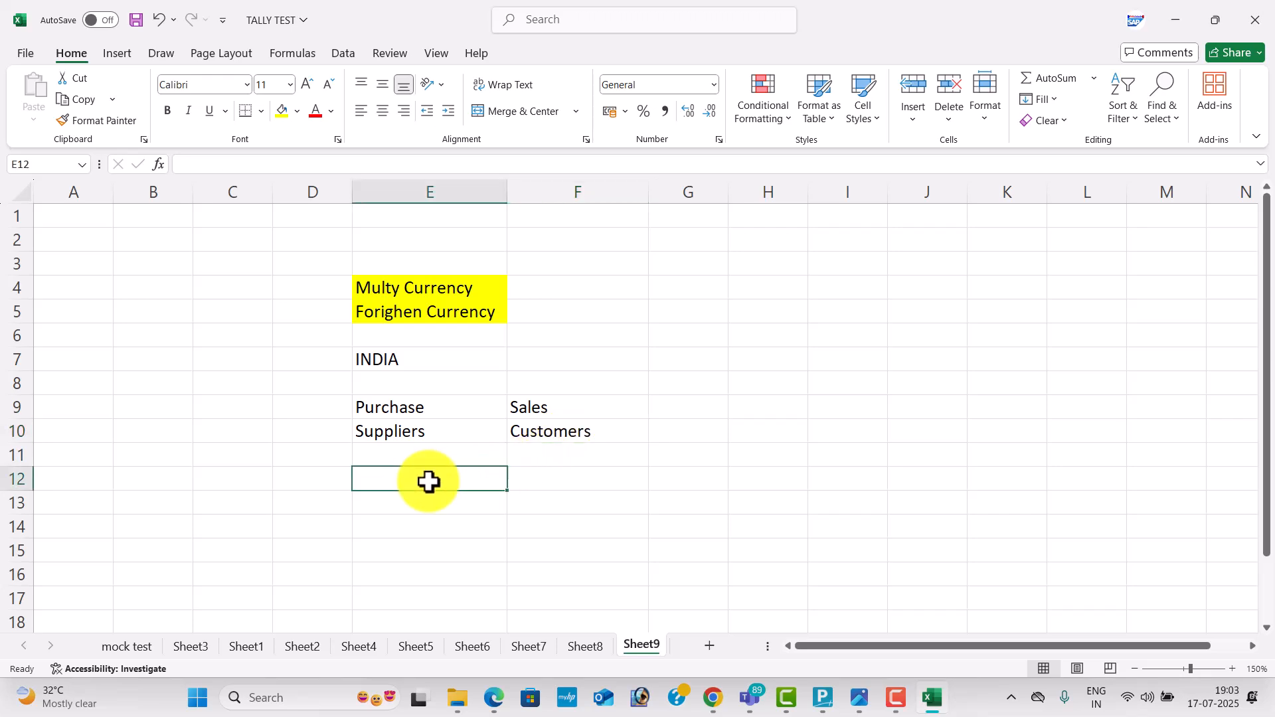
pyautogui.write('INR')
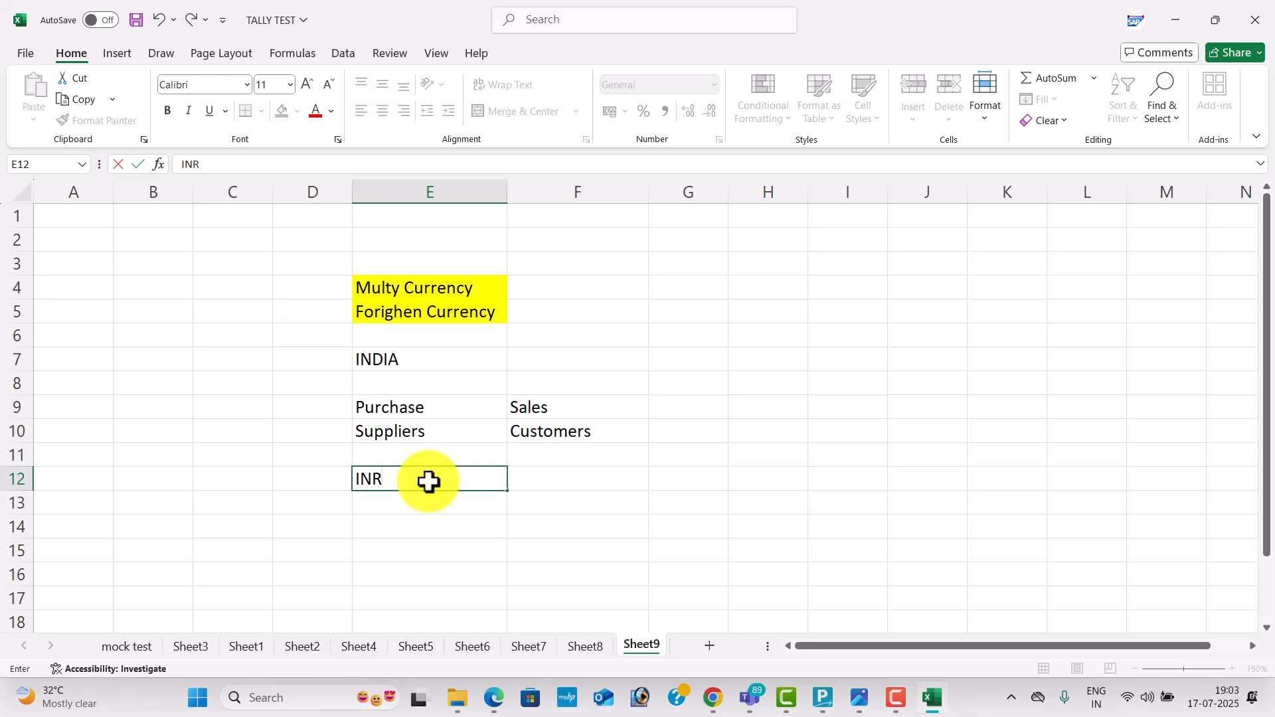
pyautogui.press('BackSpace')
pyautogui.press('BackSpace')
pyautogui.press('BackSpace')
pyautogui.write('inr')
pyautogui.press('Tab')
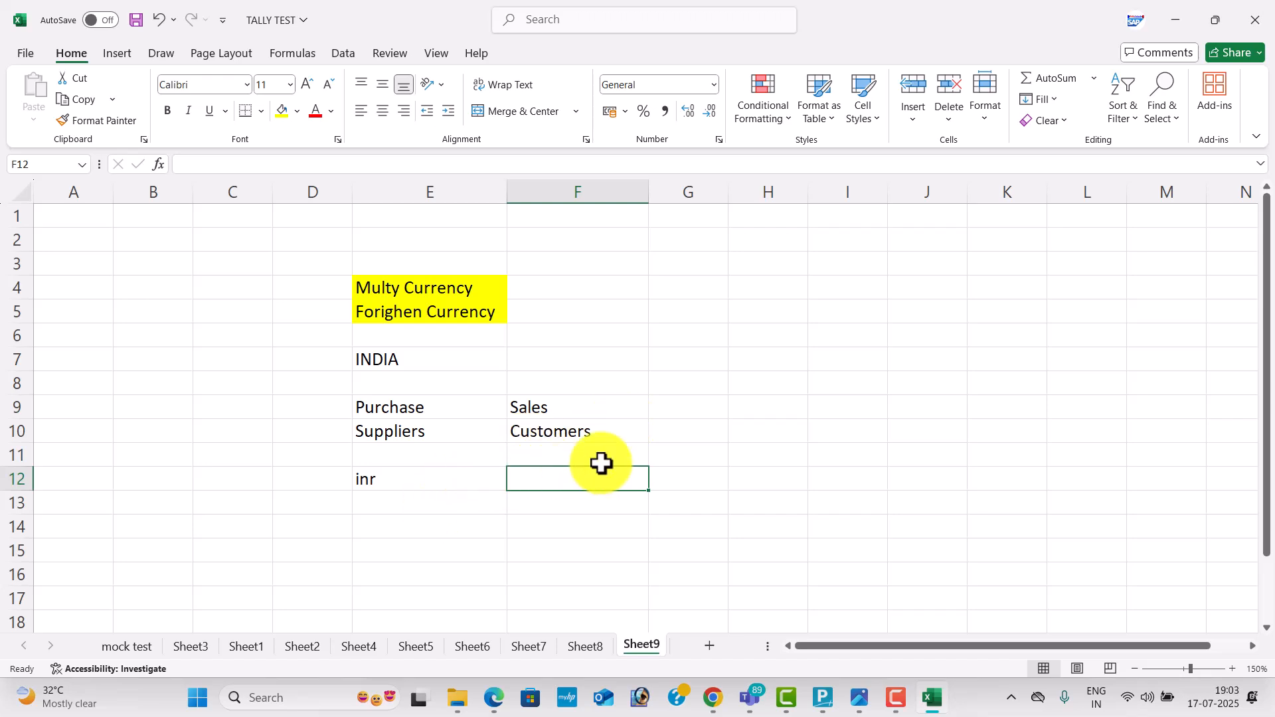
pyautogui.write('Cur')
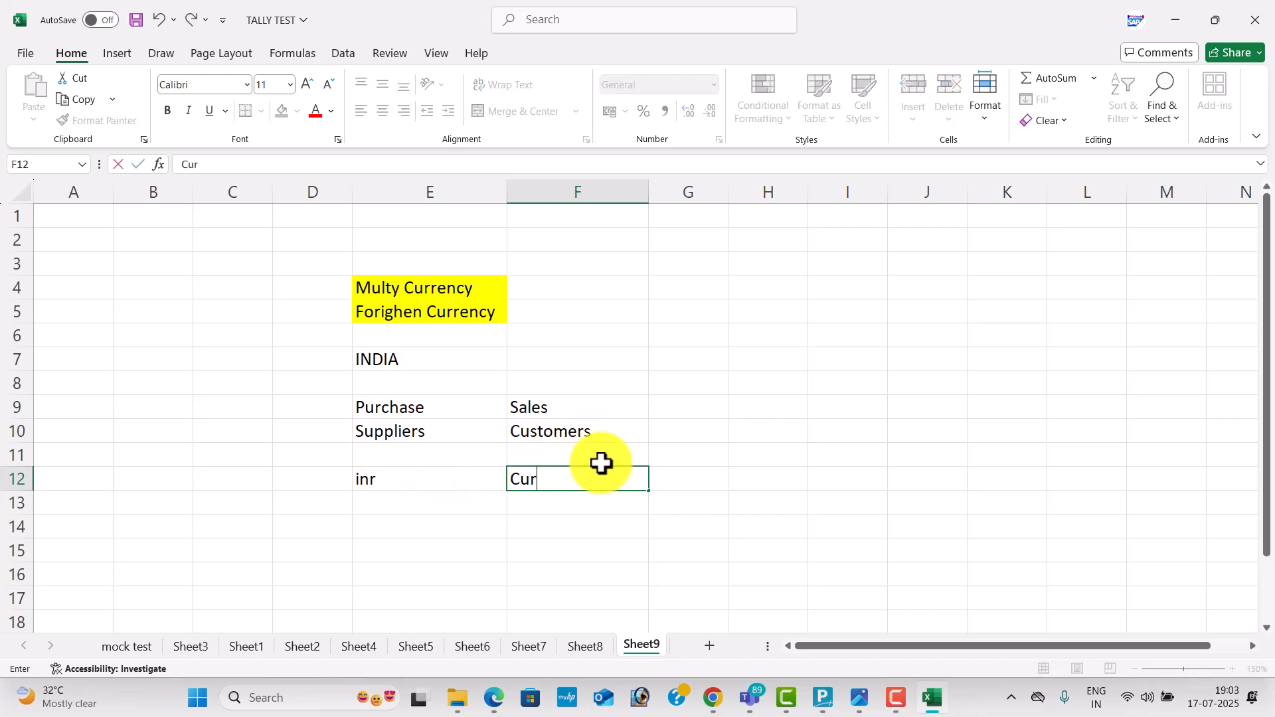
pyautogui.press('BackSpace')
pyautogui.press('BackSpace')
pyautogui.press('BackSpace')
pyautogui.press('Return')
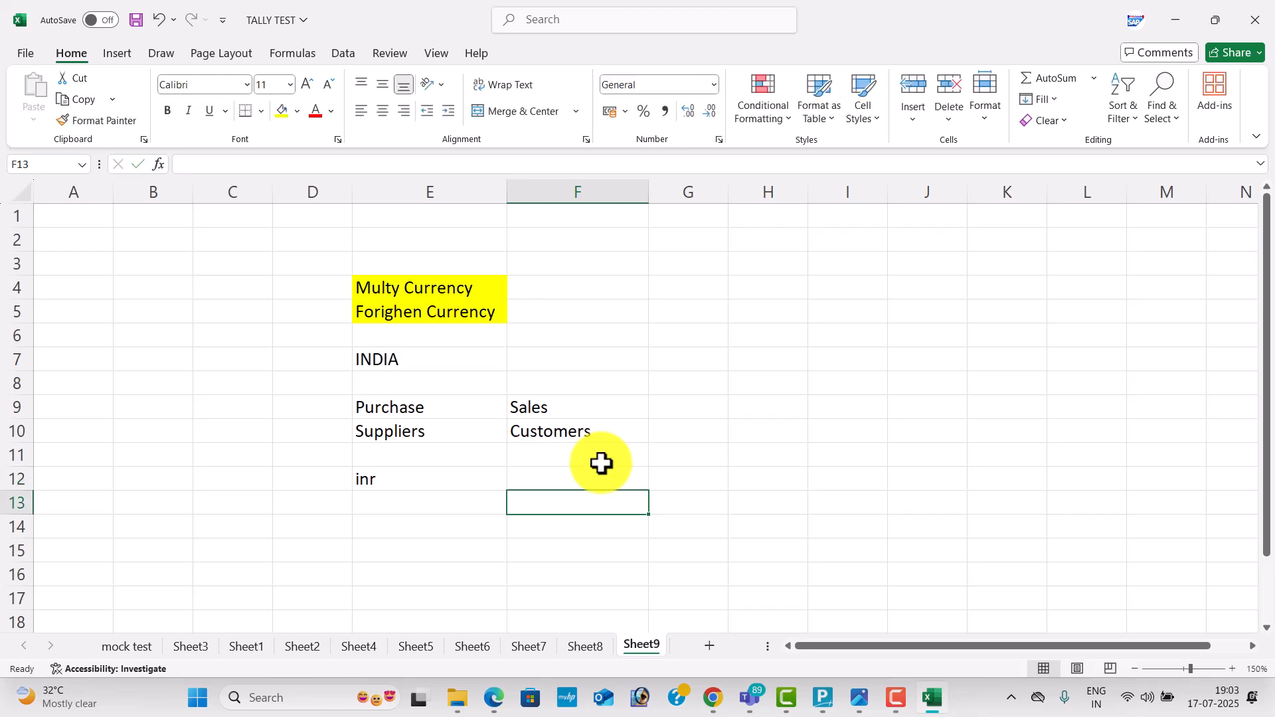
# List the places "Australia", "Dubai" and "Kuwait" in cells E14 to E16
pyautogui.press('Left')
pyautogui.press('Down')
pyautogui.write('a')
pyautogui.press('BackSpace')
pyautogui.write('Aus')
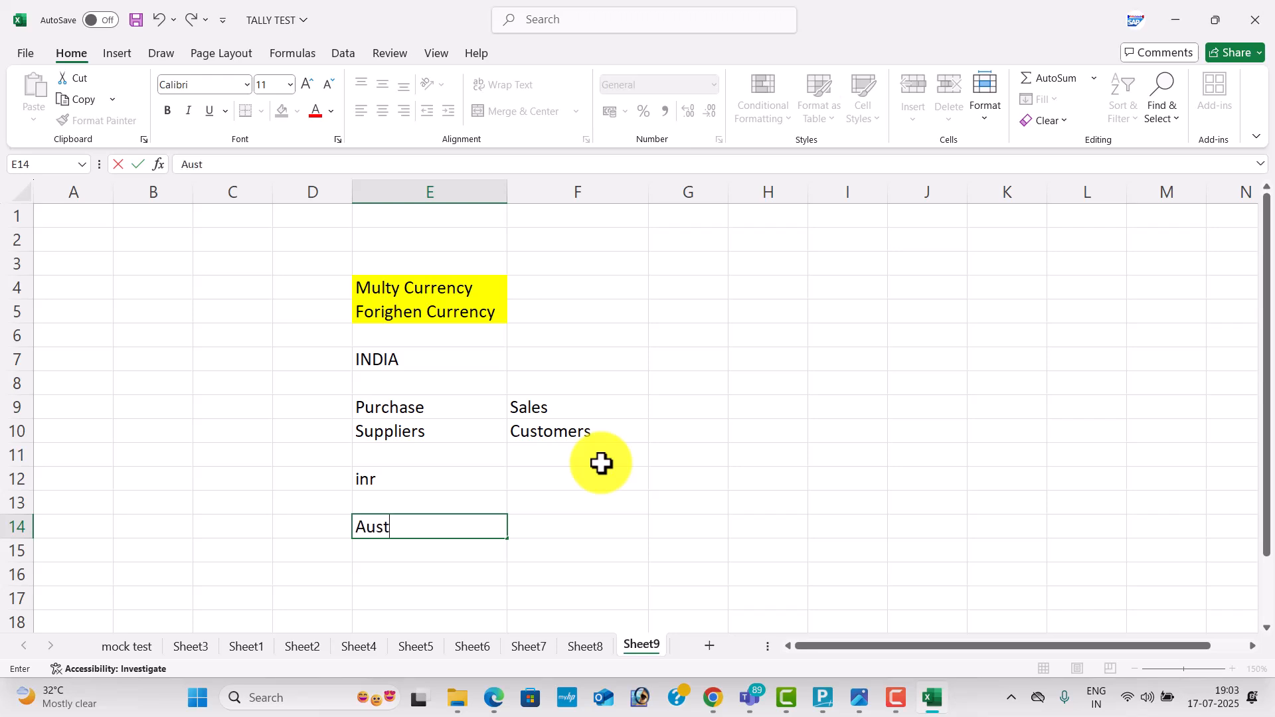
pyautogui.write('tralia')
pyautogui.press('Return')
pyautogui.write('Dubai')
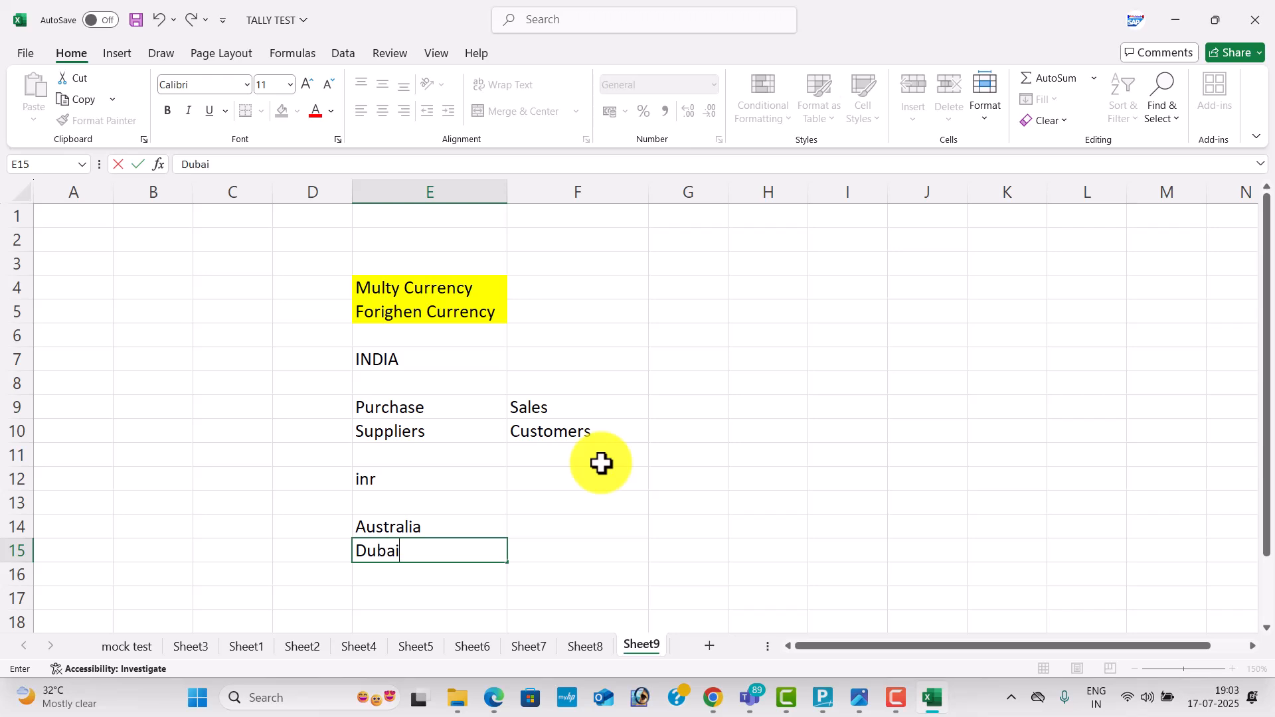
pyautogui.press('Return')
pyautogui.write('Kuwa')
pyautogui.press('BackSpace')
pyautogui.write('wai')
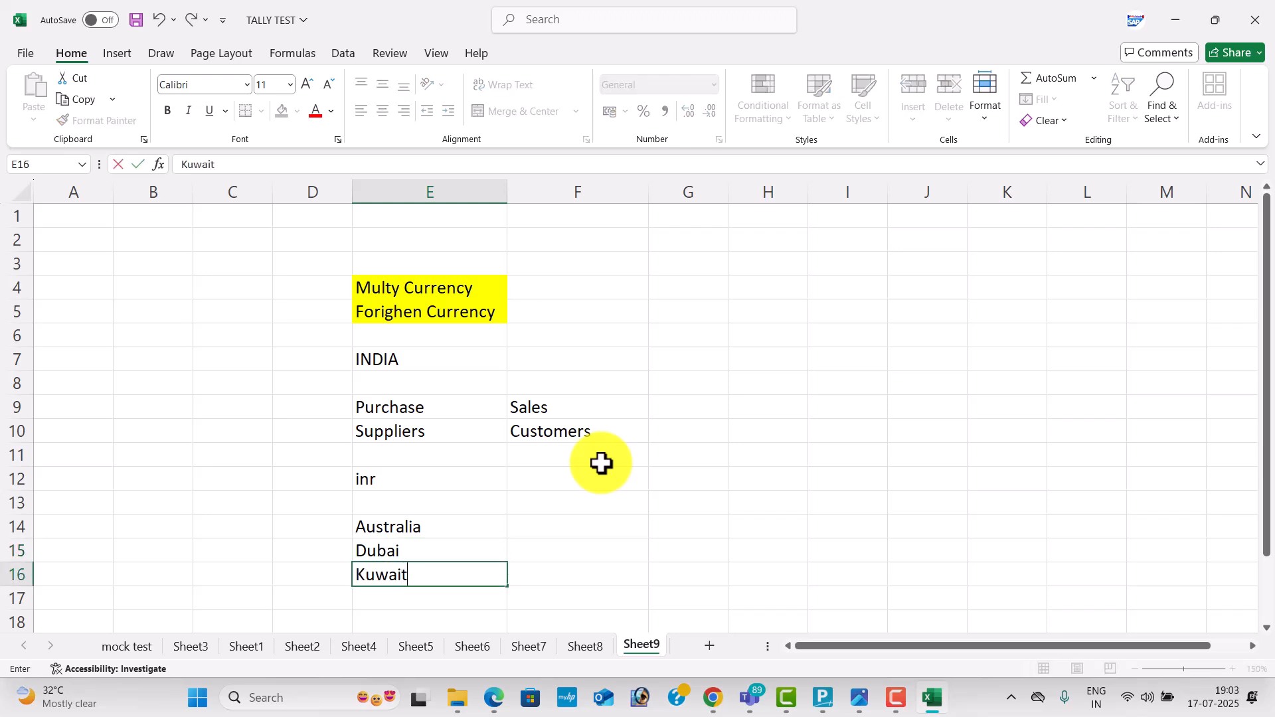
# Add "Soudhia" in cell E17 and "Aamerica" in cell E18 to the country list
pyautogui.press('Return')
pyautogui.write('soud')
pyautogui.press('BackSpace')
pyautogui.press('BackSpace')
pyautogui.press('BackSpace')
pyautogui.write('oud')
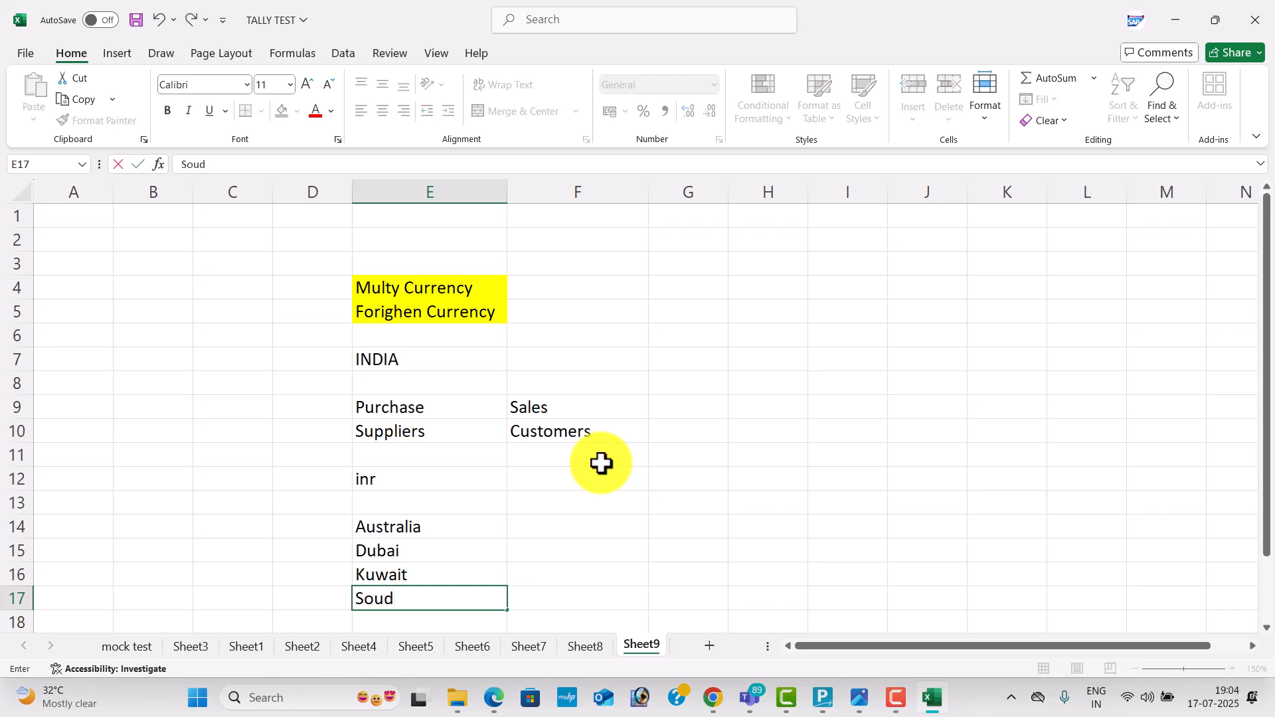
pyautogui.write('hia')
pyautogui.press('Return')
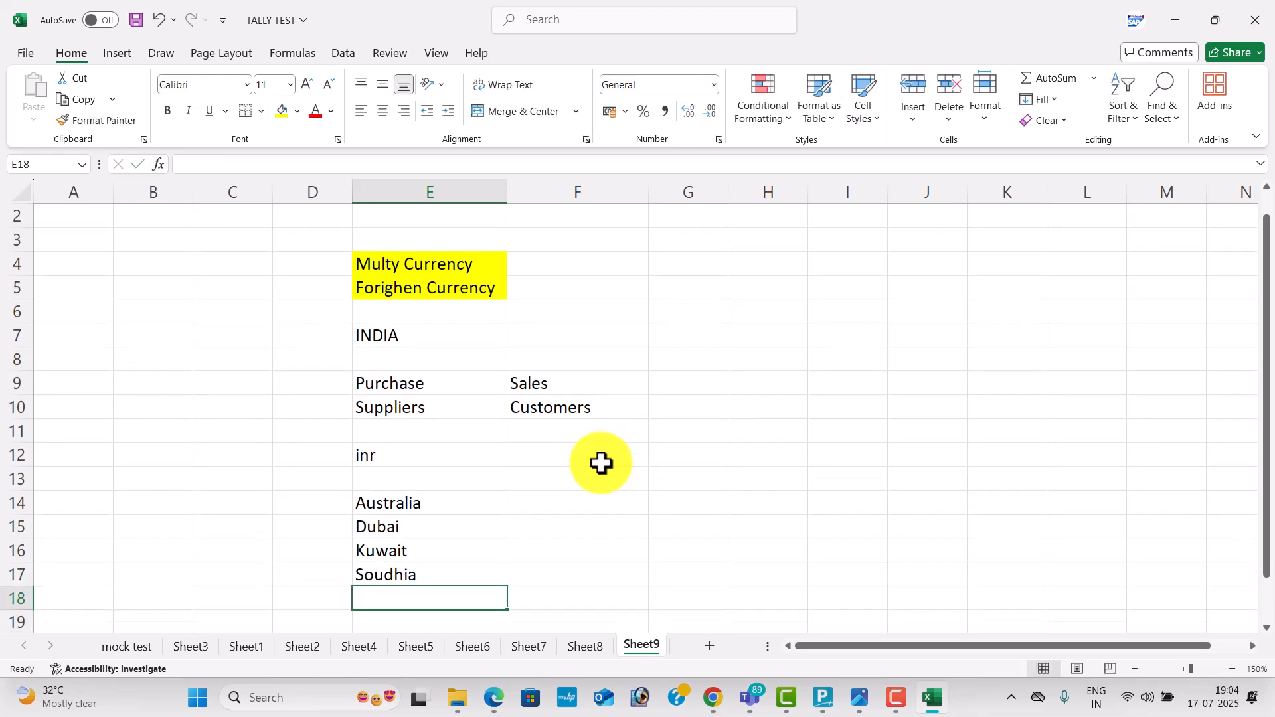
pyautogui.write('Aamera')
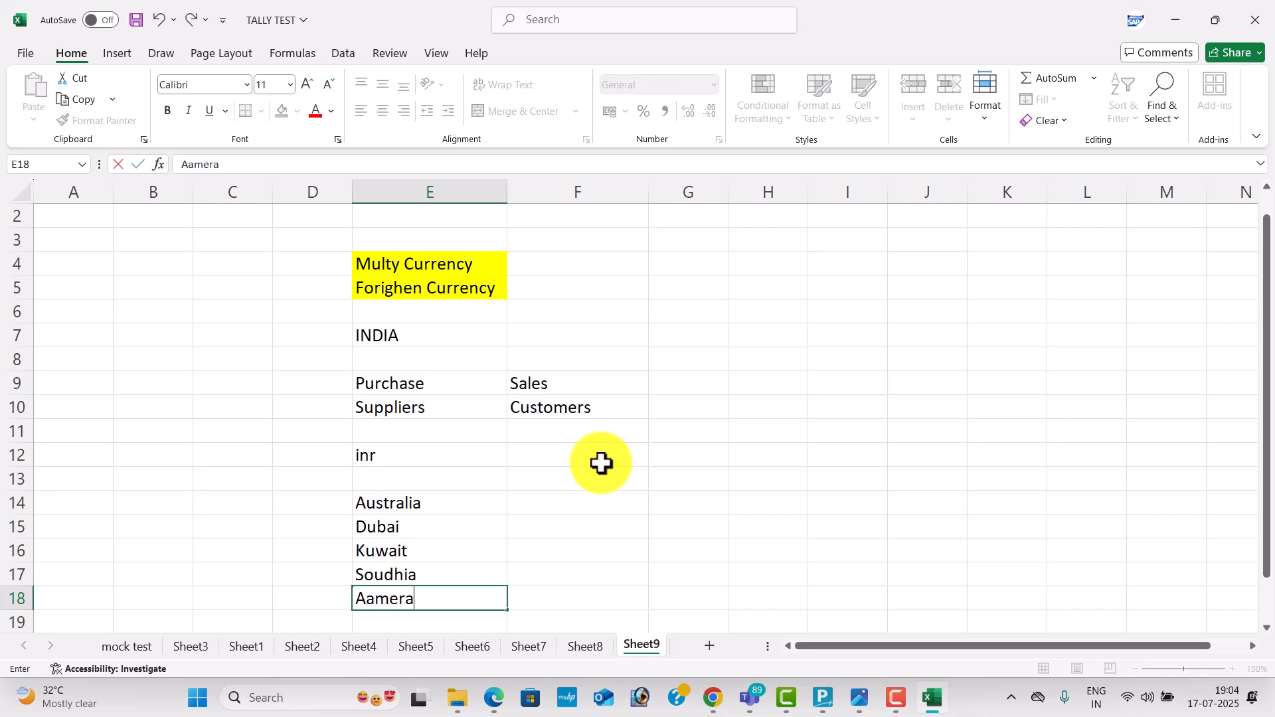
pyautogui.write('ca')
# Enter the currency symbols "$" for Australia in cell F14 and "dn" for Dubai in cell F15
pyautogui.press('Right')
pyautogui.press('Up')
pyautogui.press('Up')
pyautogui.press('Up')
pyautogui.press('Down')
pyautogui.press('Down')
pyautogui.press('Down')
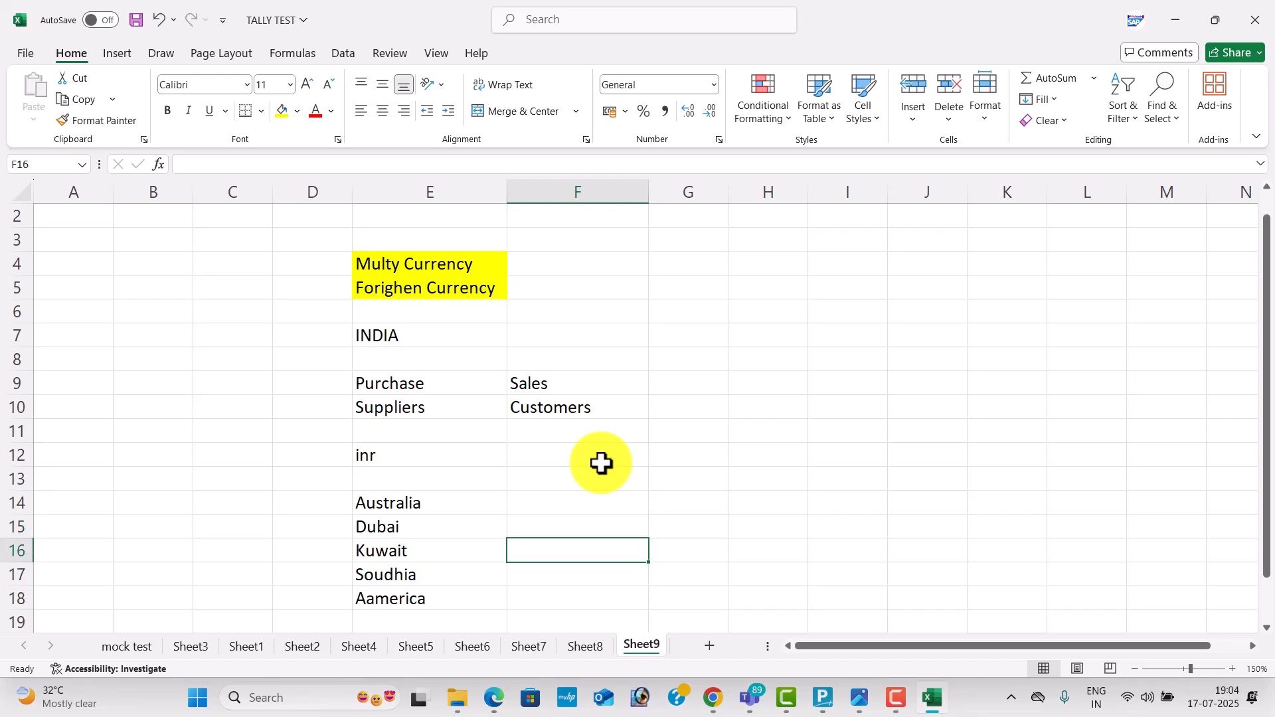
pyautogui.press('Up')
pyautogui.press('Up')
pyautogui.press('Up')
pyautogui.press('Up')
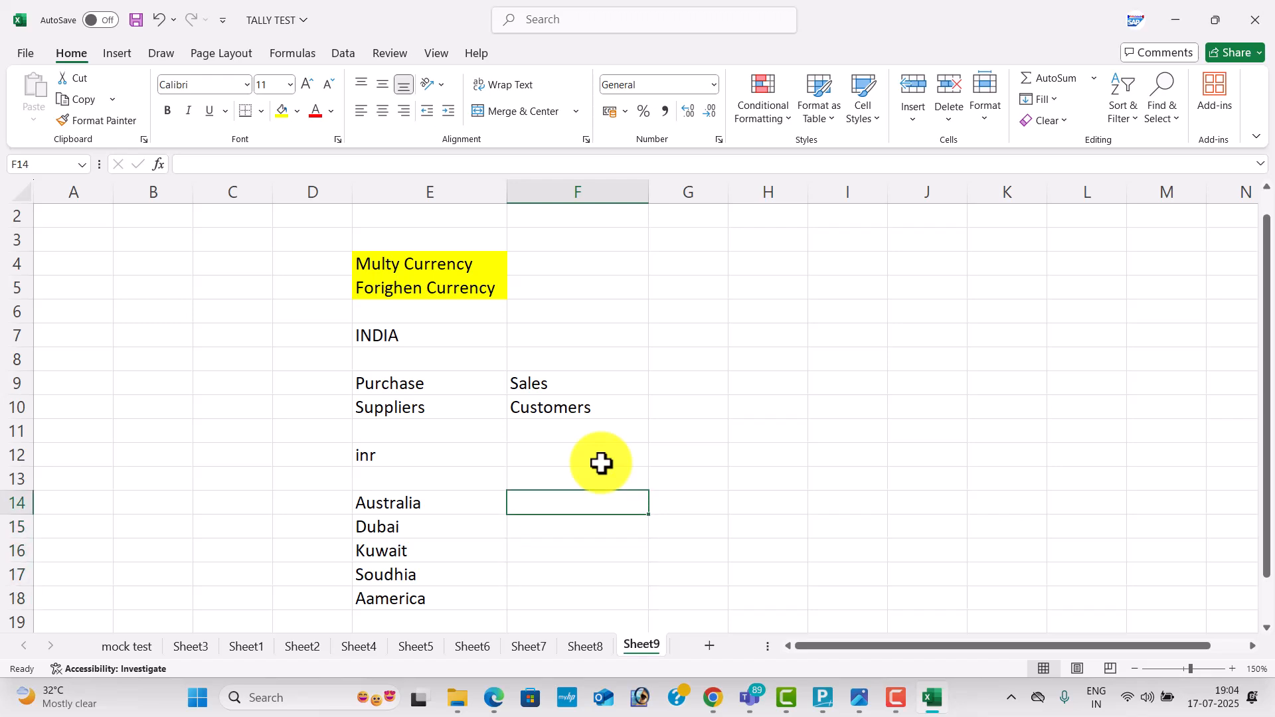
pyautogui.write('$')
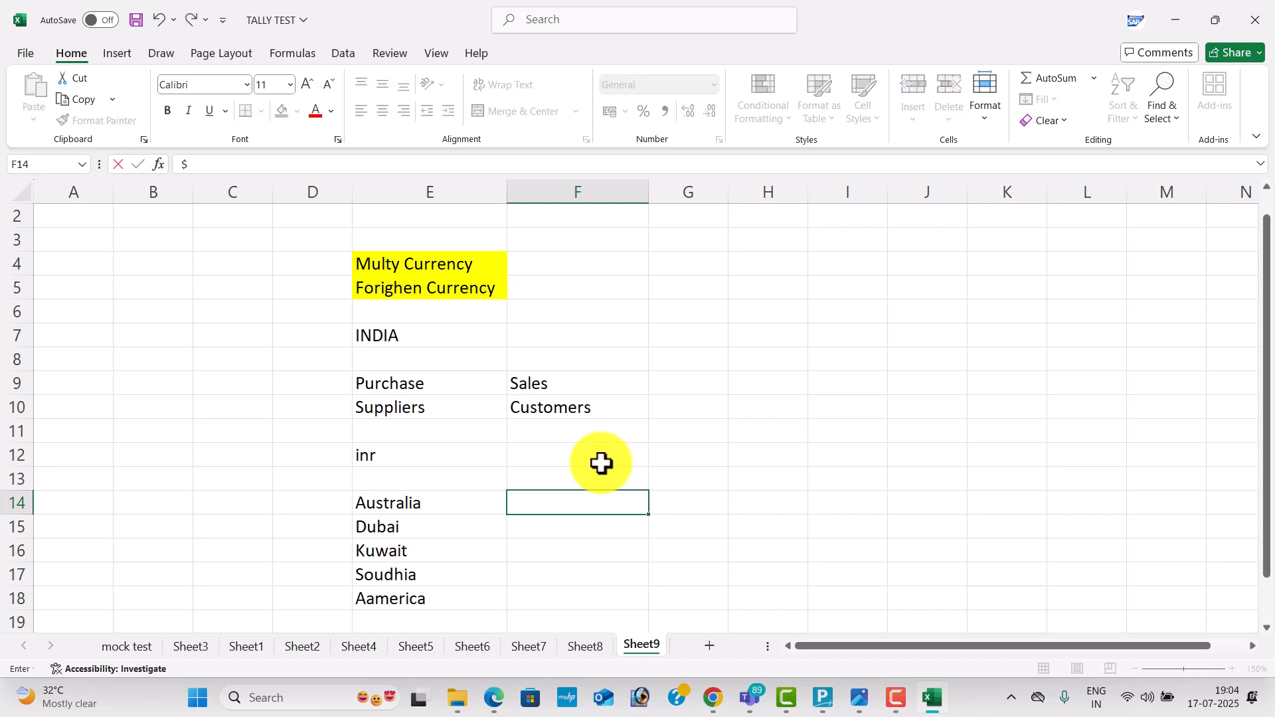
pyautogui.press('Return')
pyautogui.write('dn')
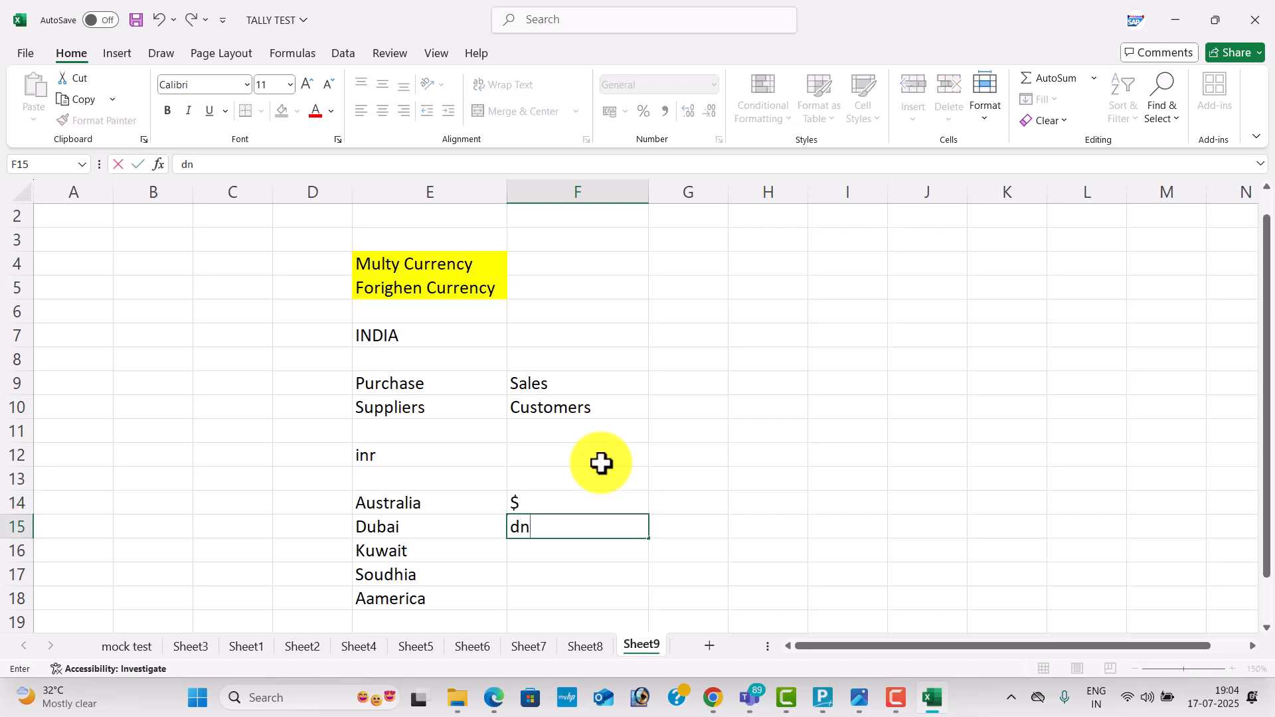
# Enter the currency names "Dollor" in cell G14 and "Dinar" in cell G15
pyautogui.press('Up')
pyautogui.press('Right')
pyautogui.write('Dollo')
pyautogui.press('Return')
pyautogui.write('Dinar')
pyautogui.press('Return')
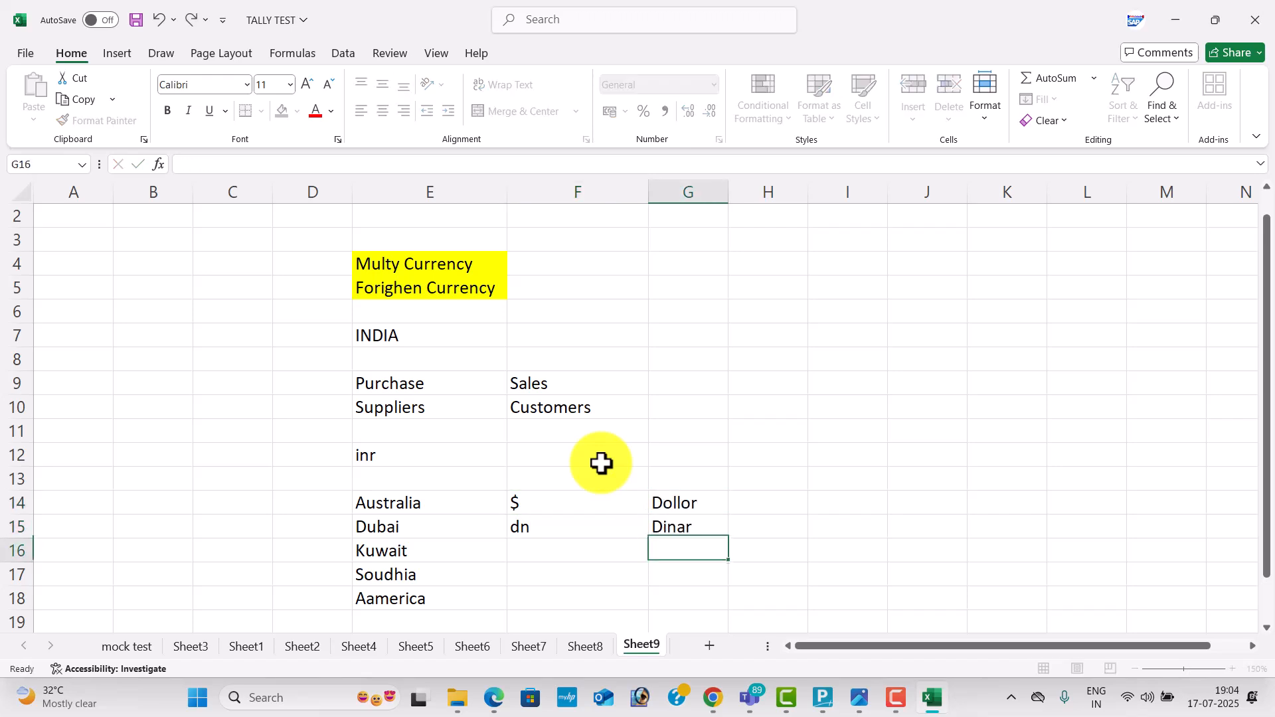
# Enter the symbol "Dhs" in cell F16 and the currency name "Dirhms" in cell G16 for Kuwait
pyautogui.press('Left')
pyautogui.write('Dhs')
pyautogui.press('Escape')
pyautogui.press('Right')
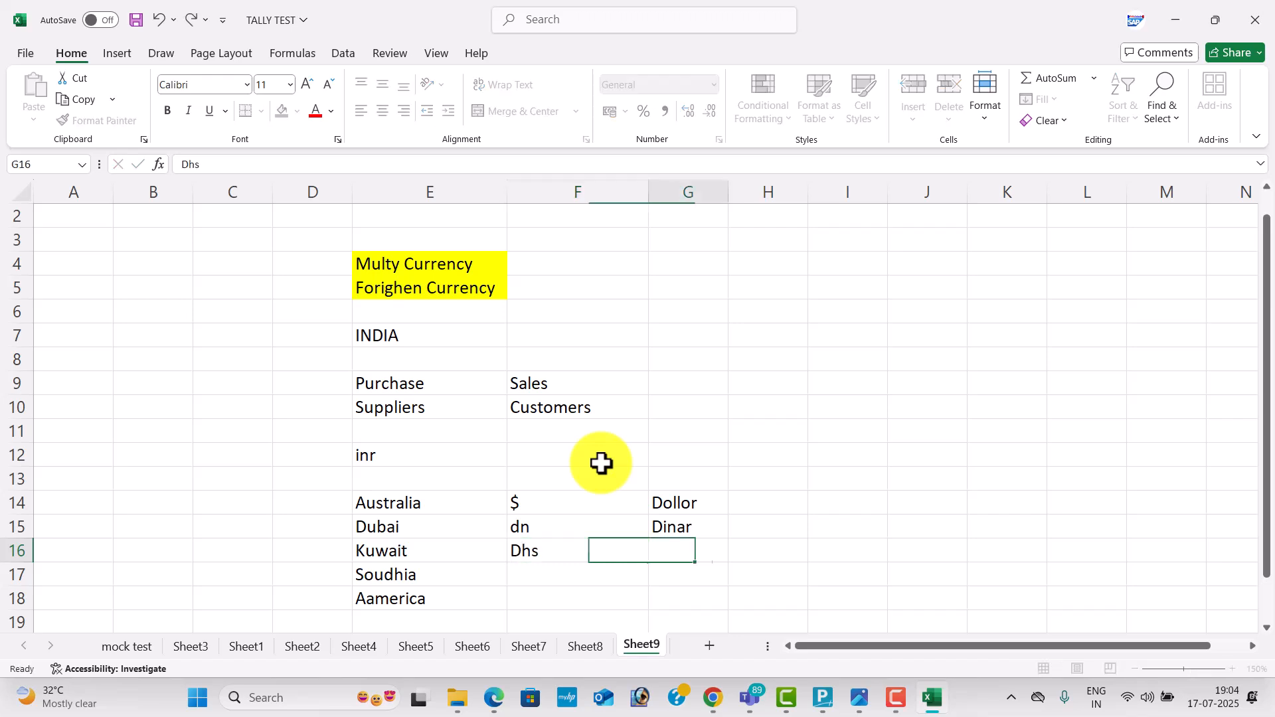
pyautogui.write('Dirhms')
pyautogui.press('Return')
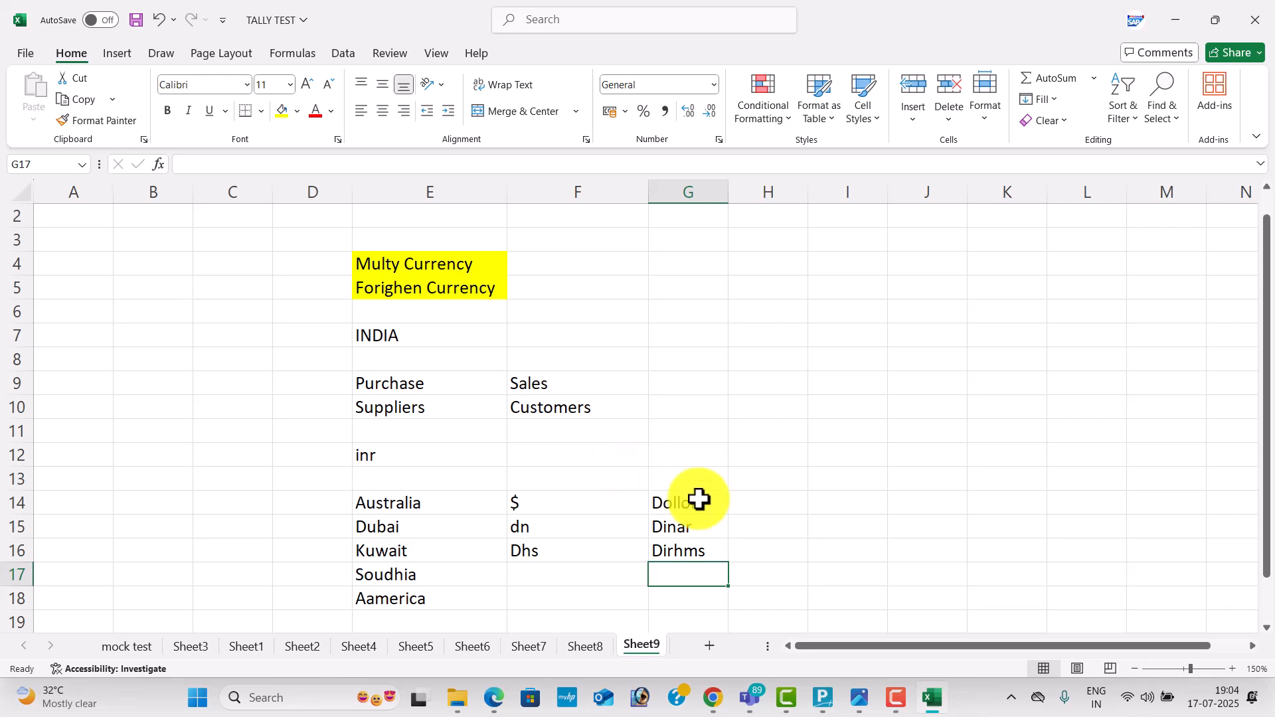
# Enter the dollar rate 85.95 in cell H14 and the unit quantity 1 in cell G13
pyautogui.click(766, 498)
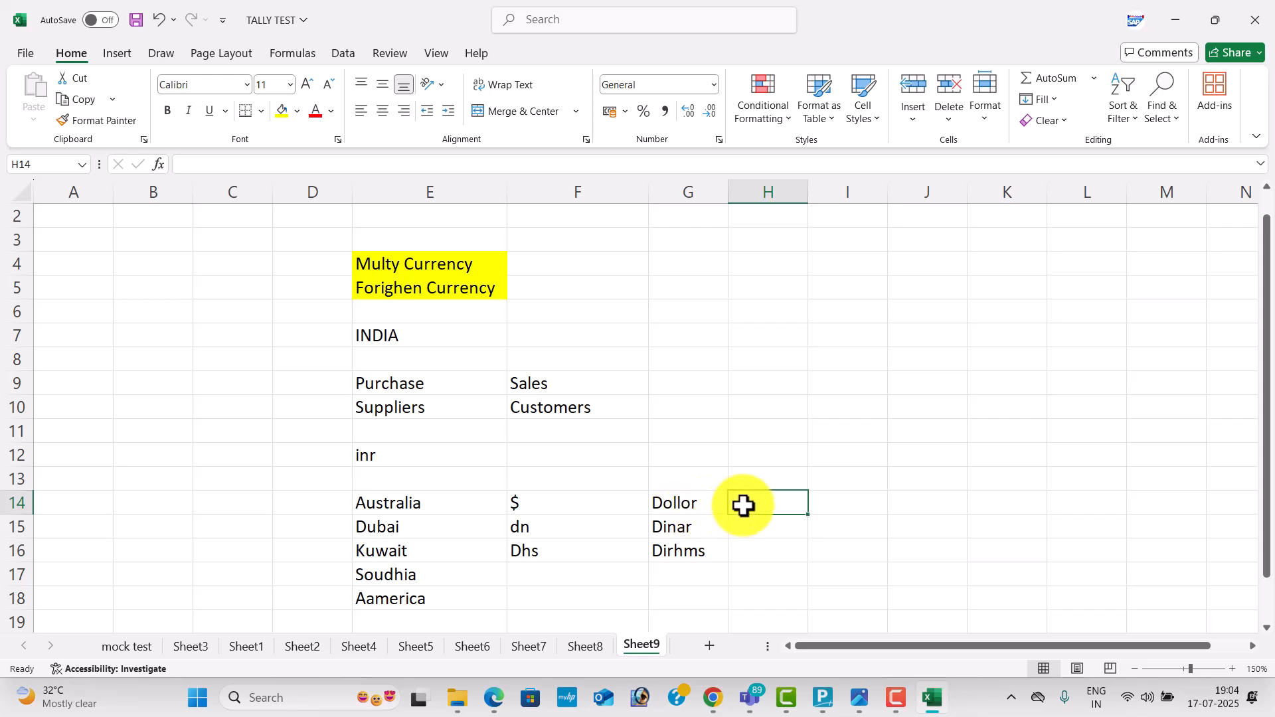
pyautogui.write('85.95')
pyautogui.press('Tab')
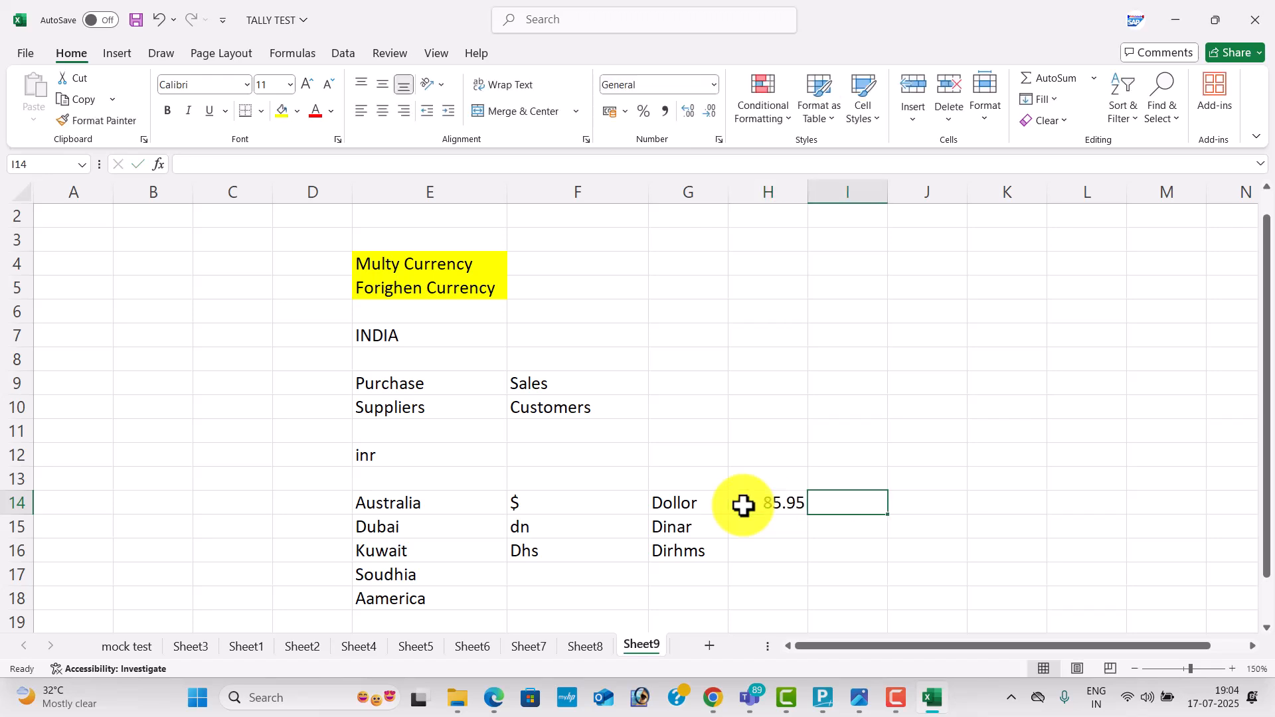
pyautogui.click(710, 473)
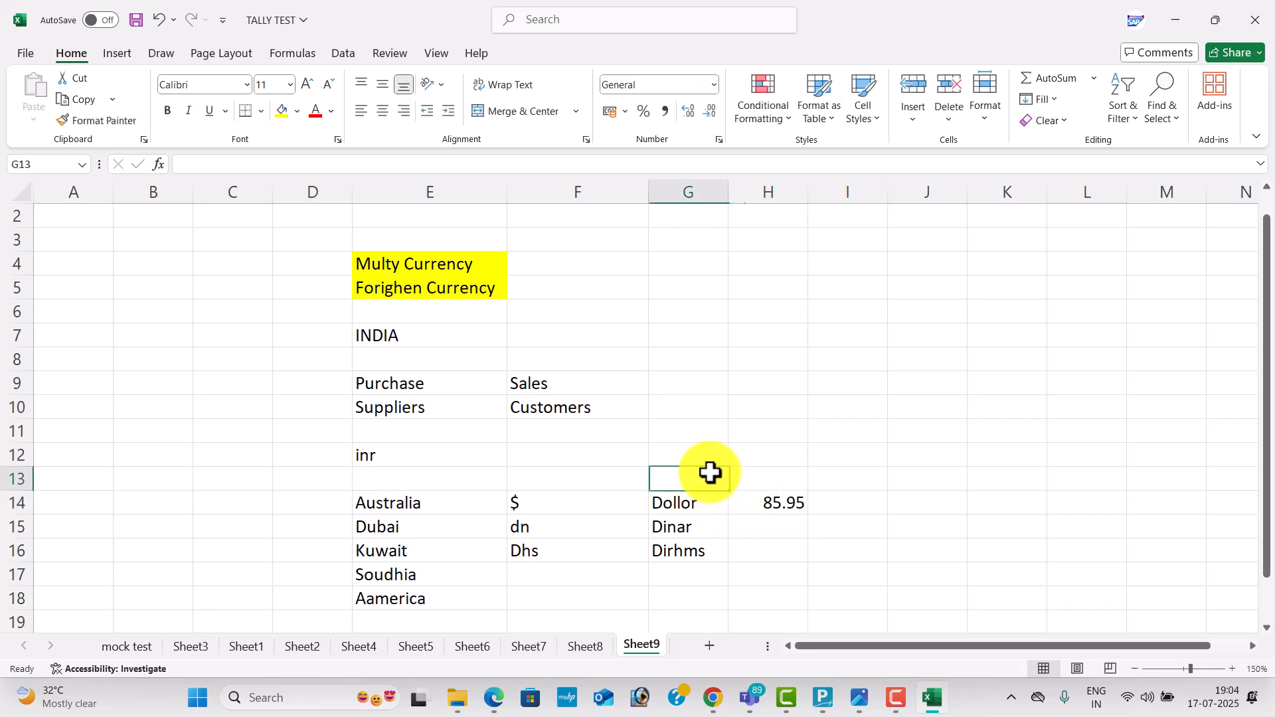
pyautogui.write('1')
pyautogui.press('Tab')
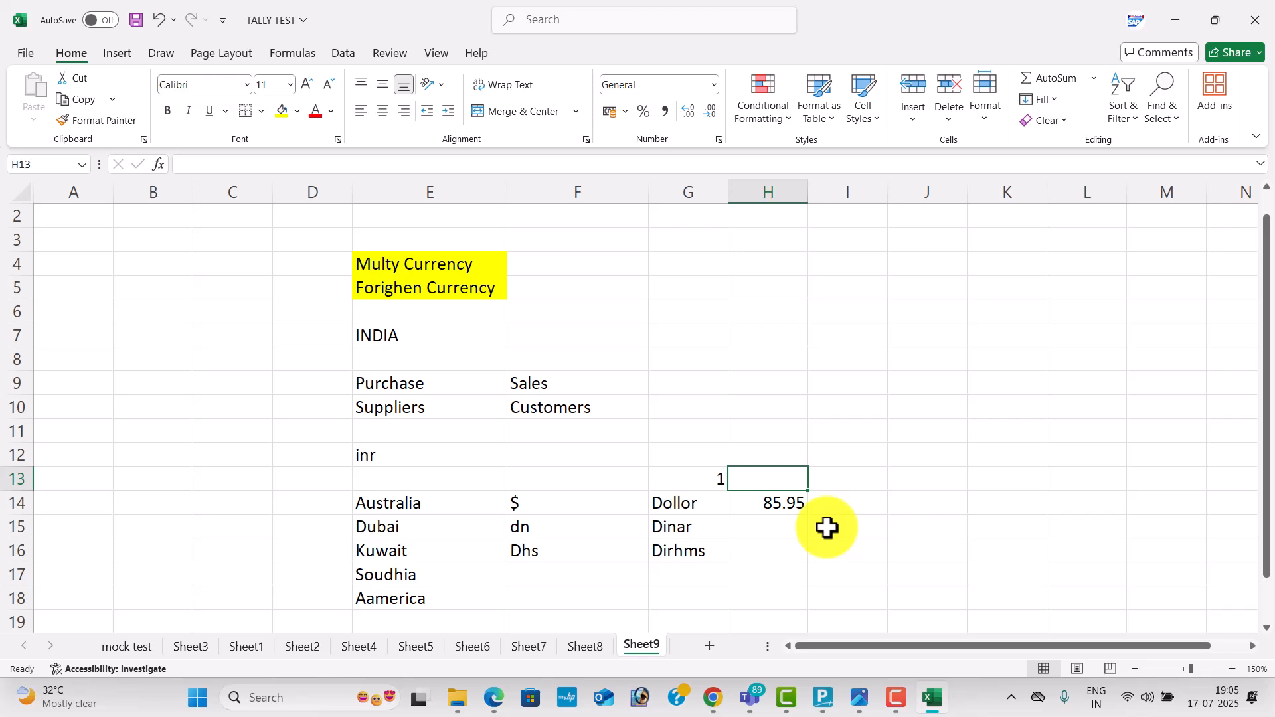
# Enter the label "Currency" in cell H9, in the same row as Purchase and Sales
pyautogui.click(771, 382)
pyautogui.write('Currenc')
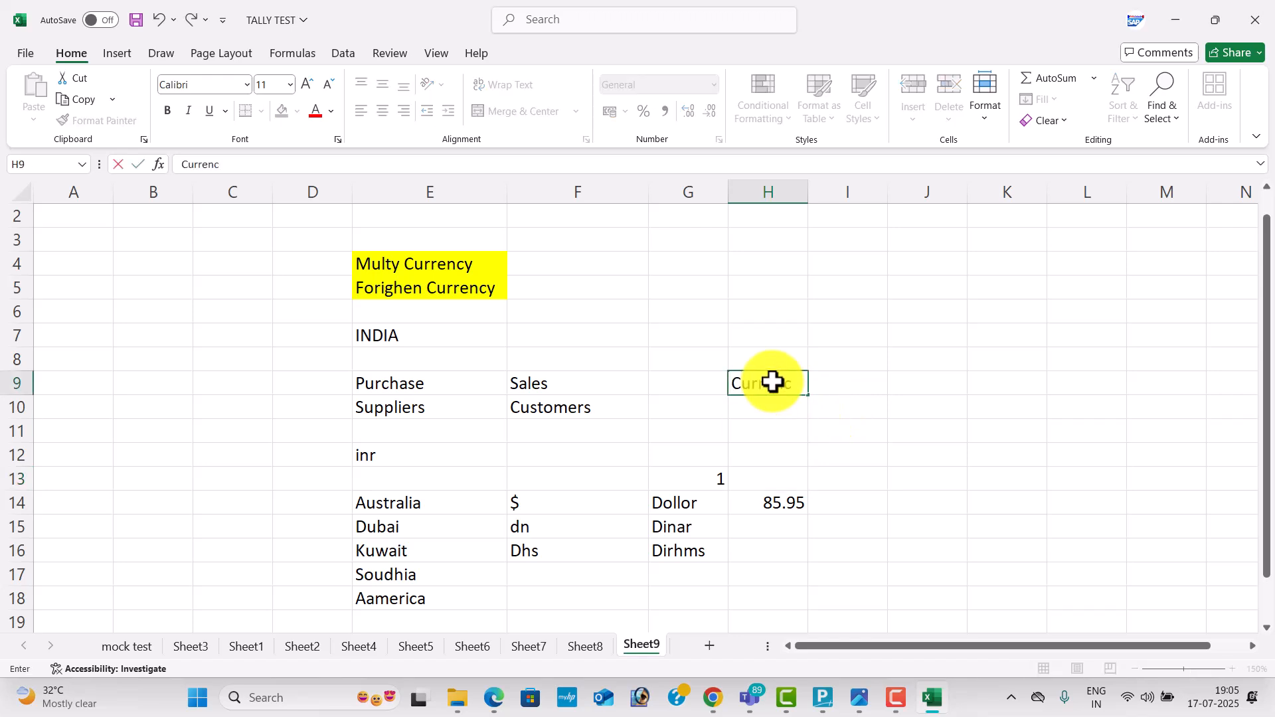
pyautogui.write('y')
pyautogui.press('Right')
# Enter the heading "Currency" in cell F13, above the currency symbols
pyautogui.press('Down')
pyautogui.press('Left')
pyautogui.press('Down')
pyautogui.press('Down')
pyautogui.press('Left')
pyautogui.press('Left')
pyautogui.press('Down')
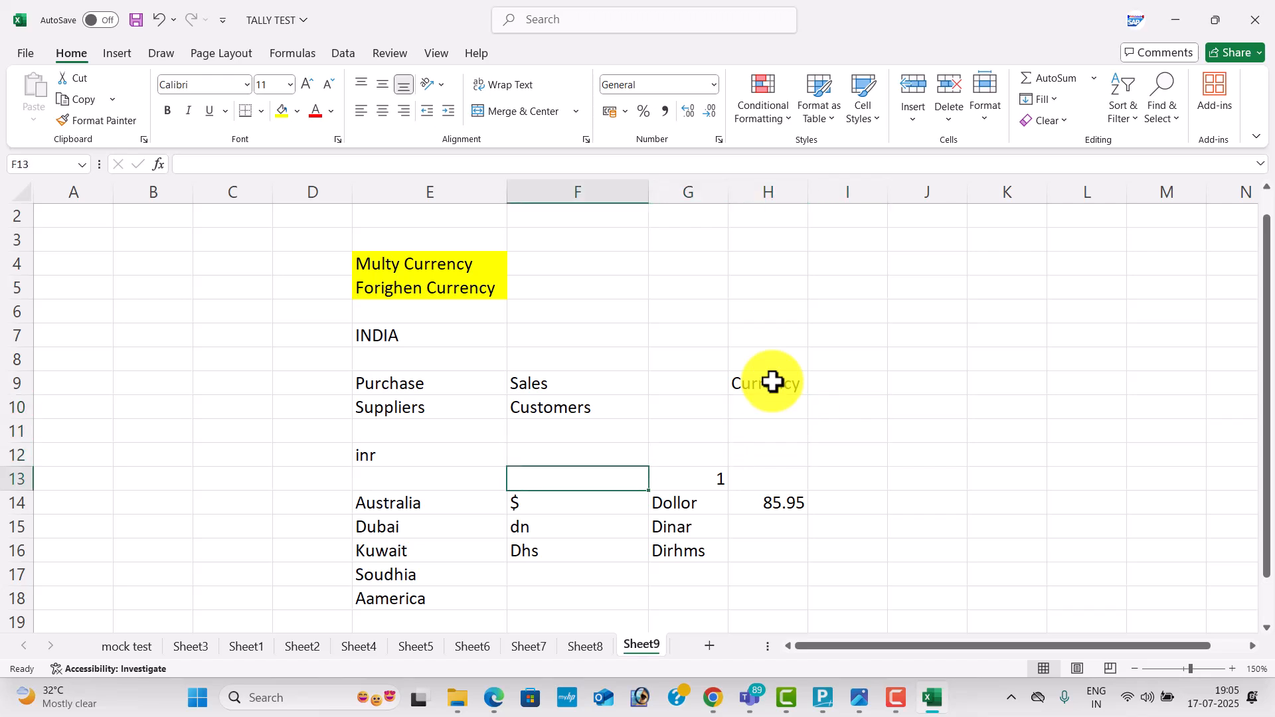
pyautogui.write('Curren')
pyautogui.press('Return')
# Enter the label "Rate of Exchange" in cell F18, beside Aamerica
pyautogui.press('Down')
pyautogui.press('Down')
pyautogui.press('Down')
pyautogui.press('Down')
pyautogui.write('Rate')
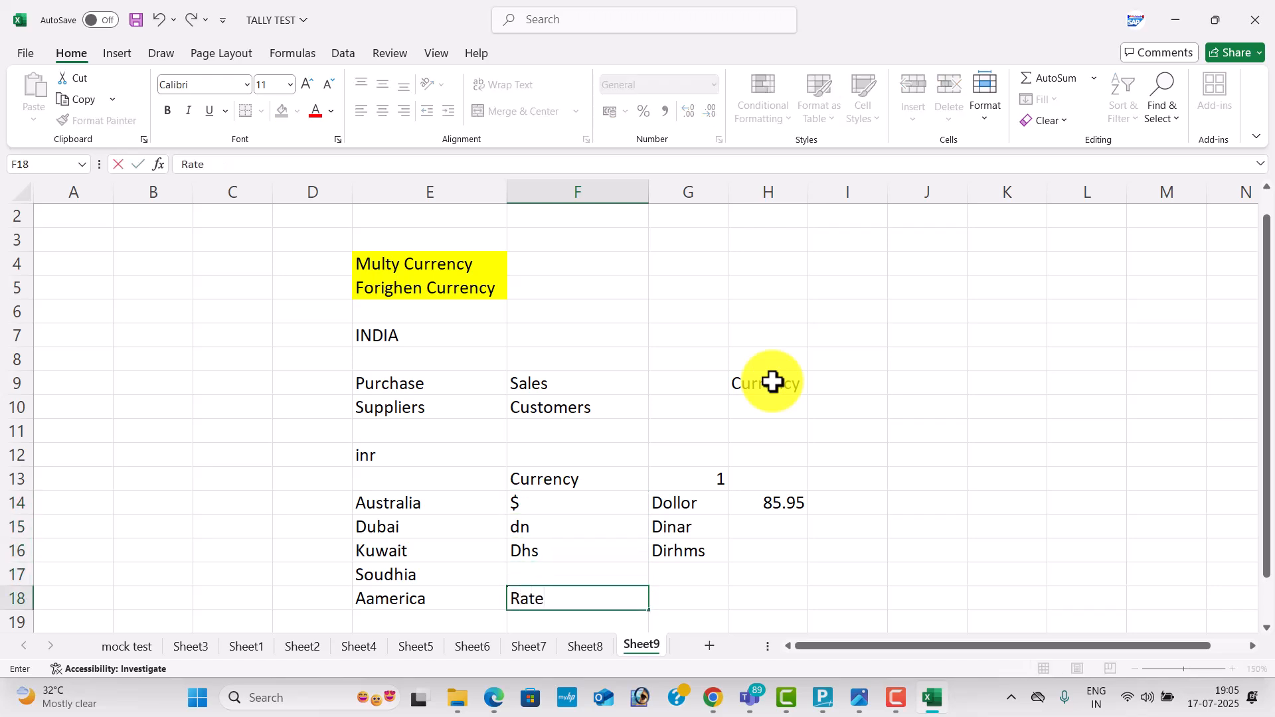
pyautogui.write(' of Exxchang')
pyautogui.press('BackSpace')
pyautogui.write('e')
pyautogui.press('BackSpace')
pyautogui.write('ge')
pyautogui.press('Tab')
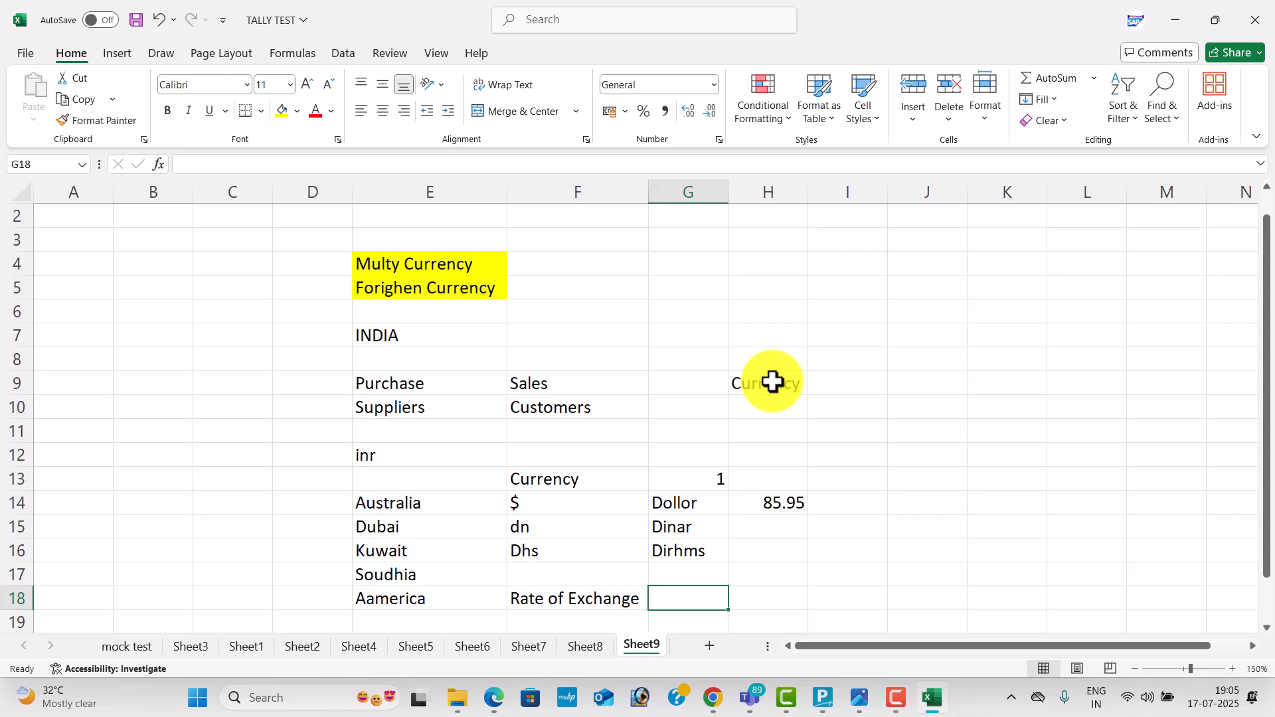
# Enter the exchange rates 216 for Dinar in cell H15 and 55.23 for Dirhms in cell H16
pyautogui.press('Right')
pyautogui.press('Up')
pyautogui.press('Up')
pyautogui.press('Up')
pyautogui.write('216')
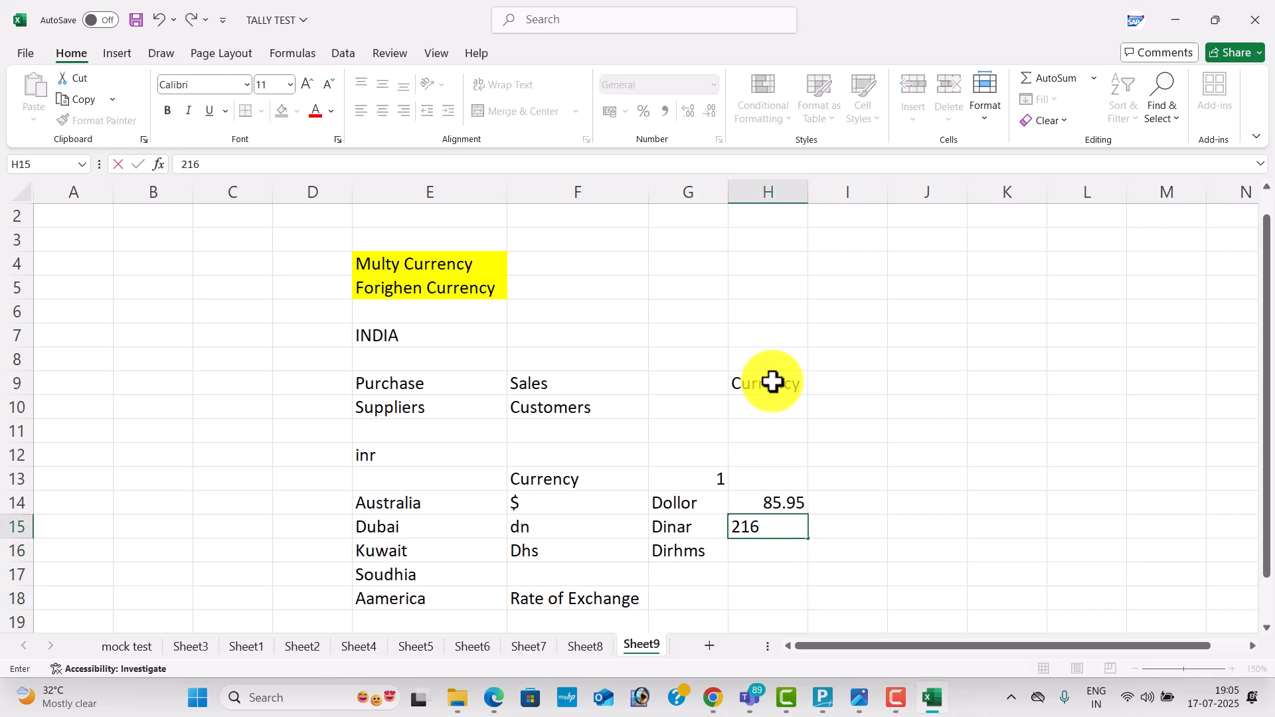
pyautogui.press('Return')
pyautogui.write('55.23')
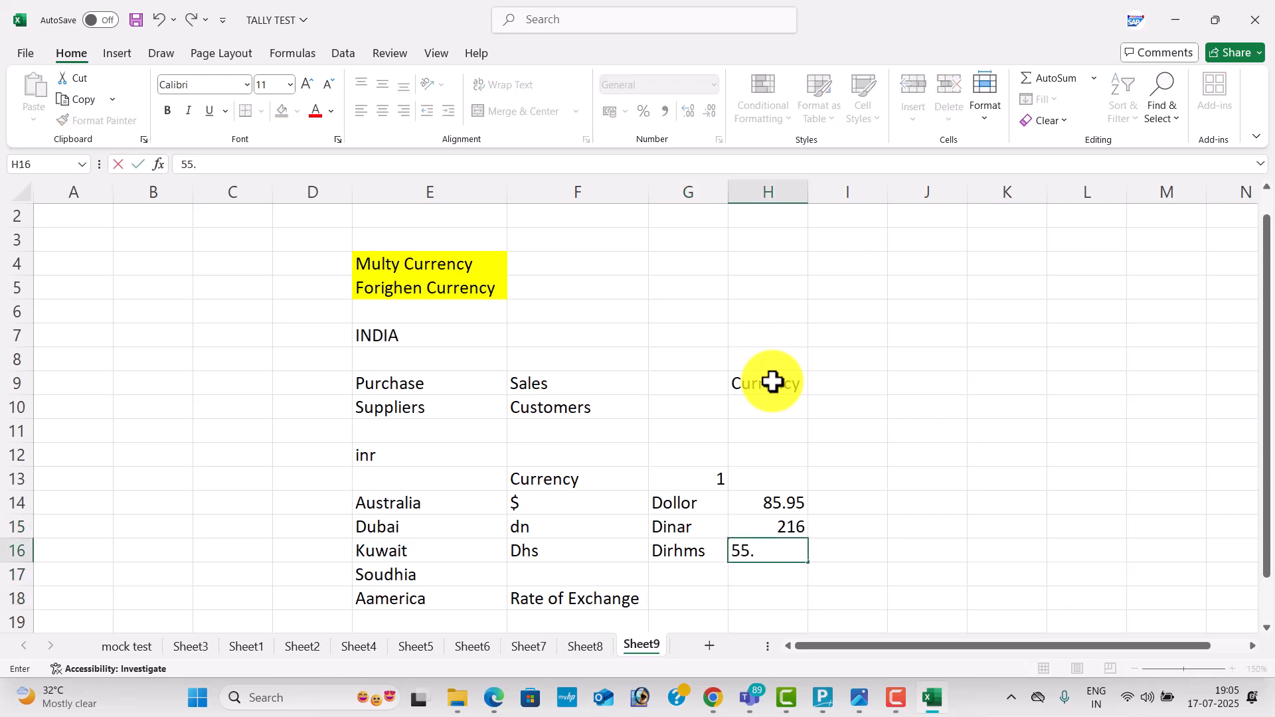
pyautogui.press('Return')
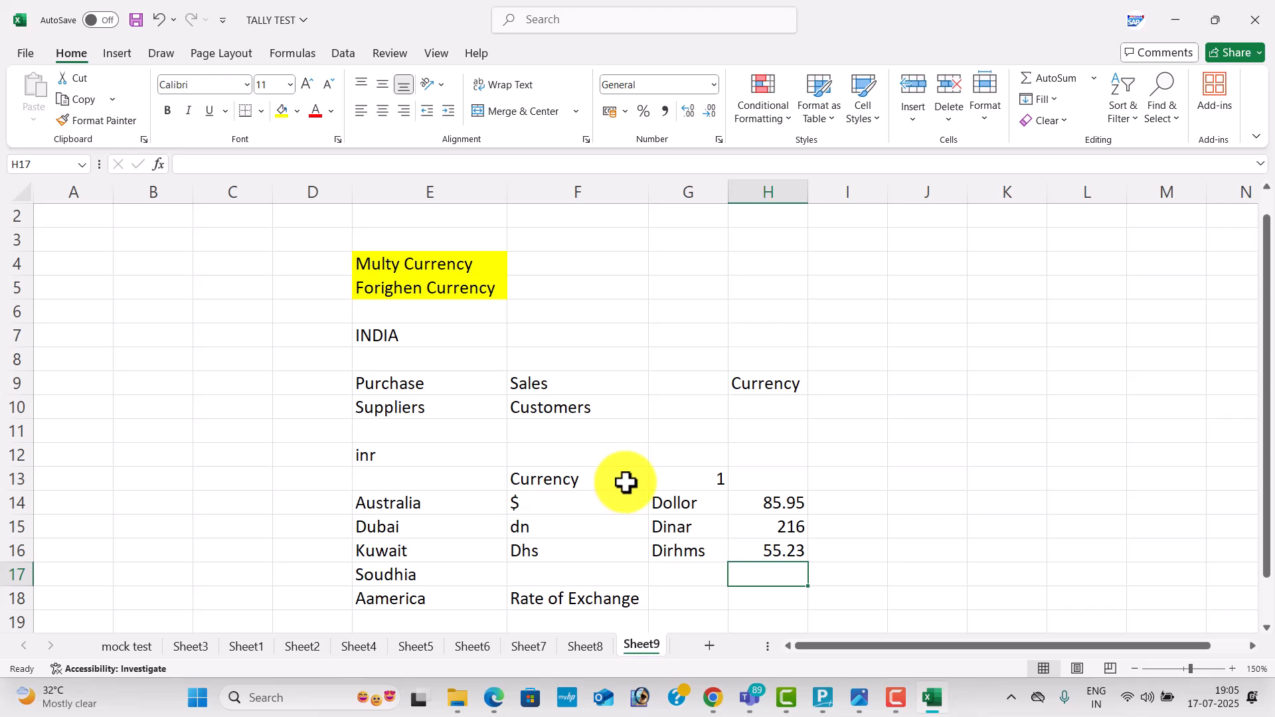
# Enter "Ledgers" in cell G7 and "Items" in cell G8
pyautogui.click(672, 342)
pyautogui.write('Ledgers')
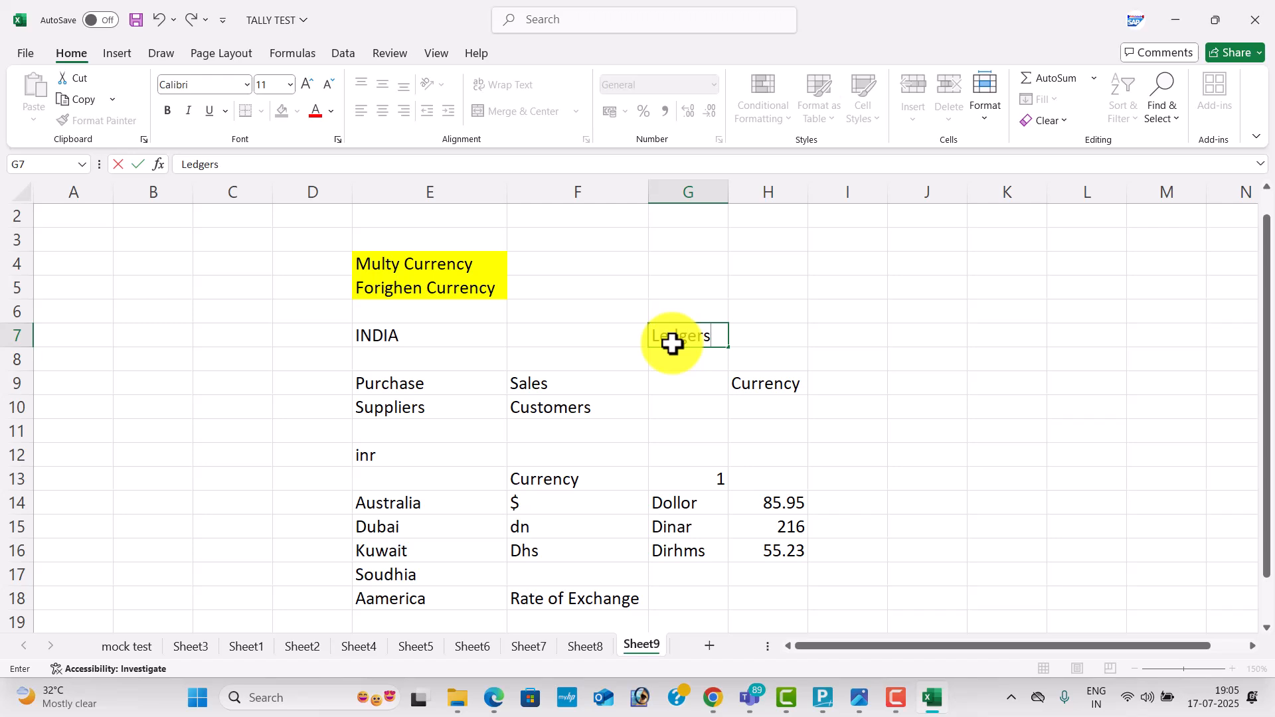
pyautogui.press('Return')
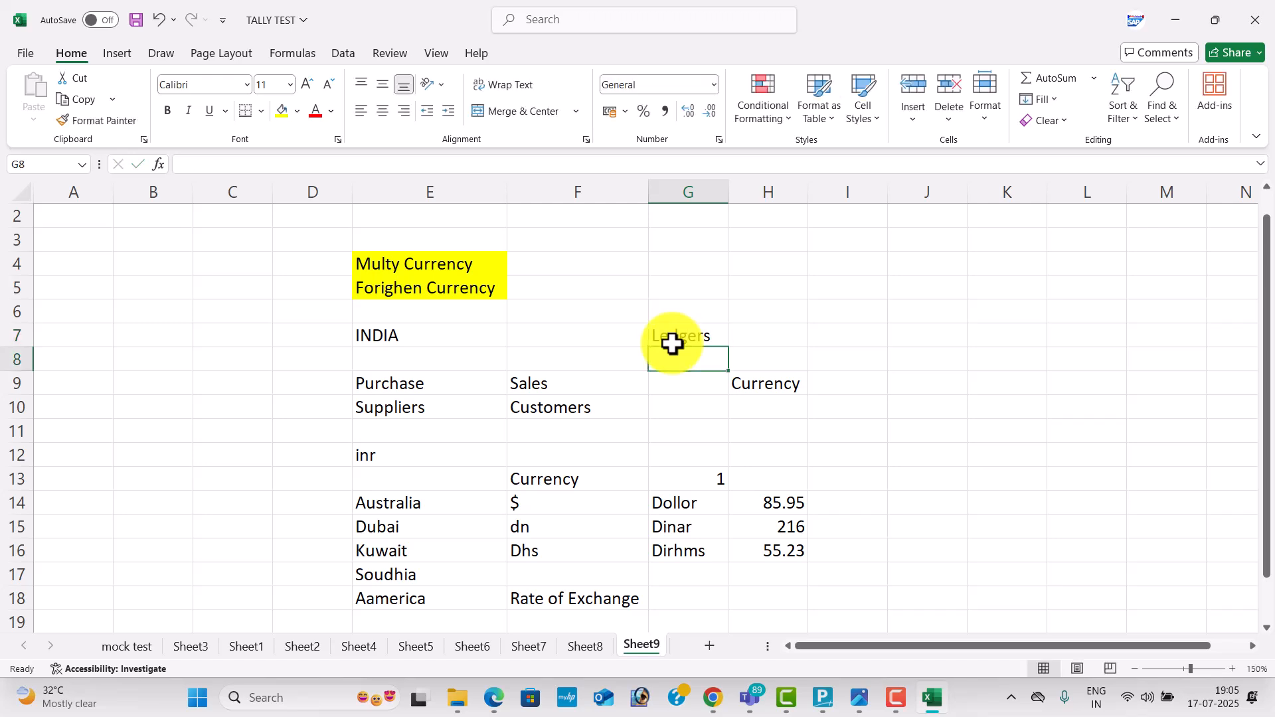
pyautogui.write('Items')
pyautogui.press('Return')
pyautogui.press('Return')
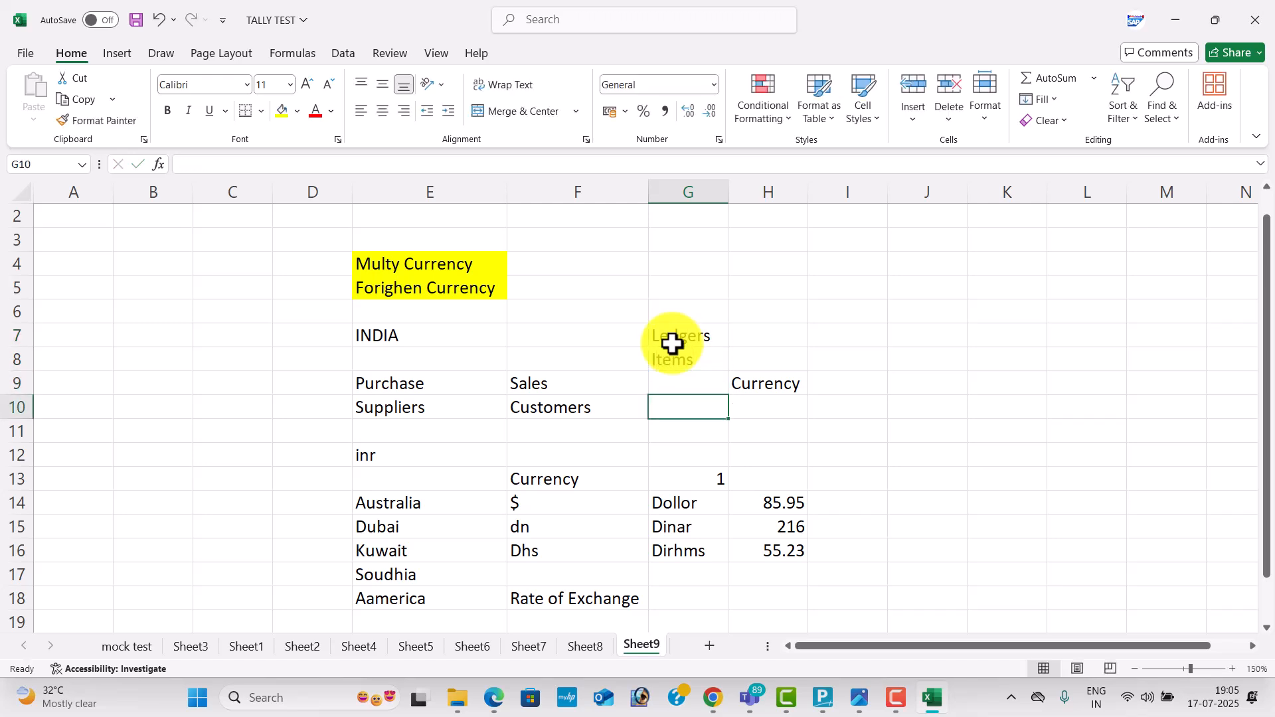
# Highlight the "Currency" label in cell H9 with yellow fill
pyautogui.press('Right')
pyautogui.press('Up')
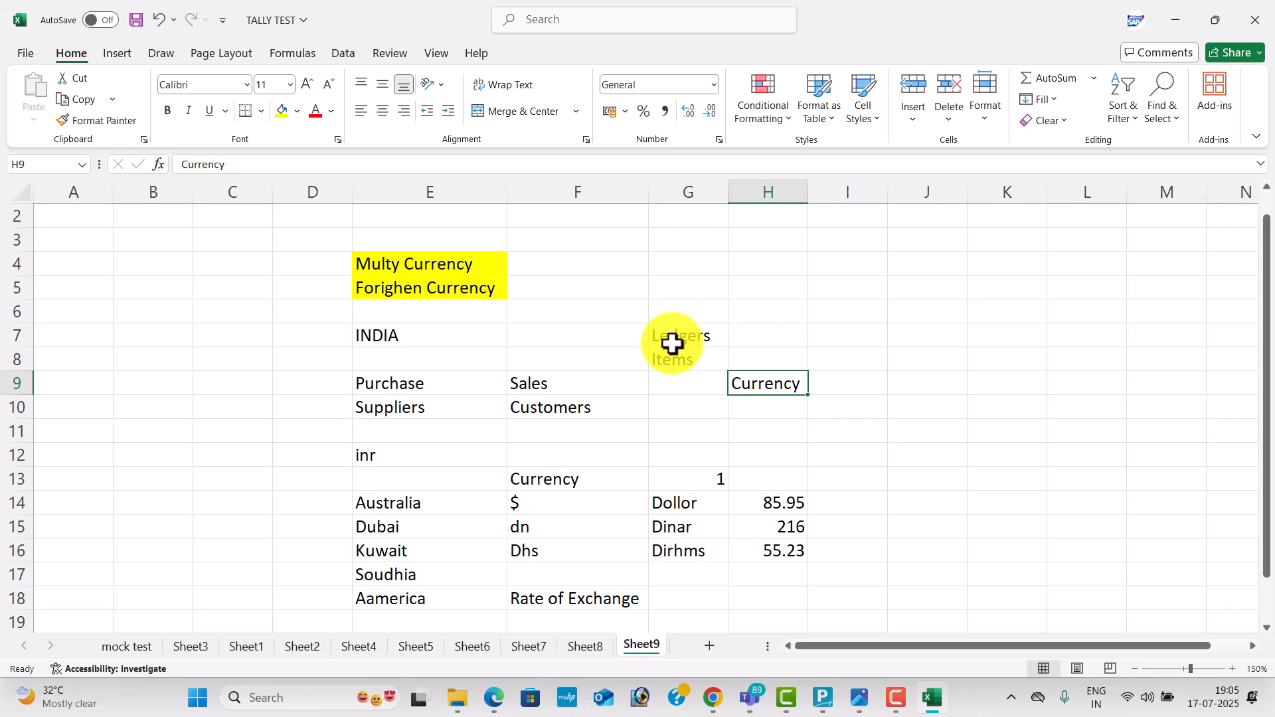
pyautogui.click(282, 111)
pyautogui.click(894, 463)
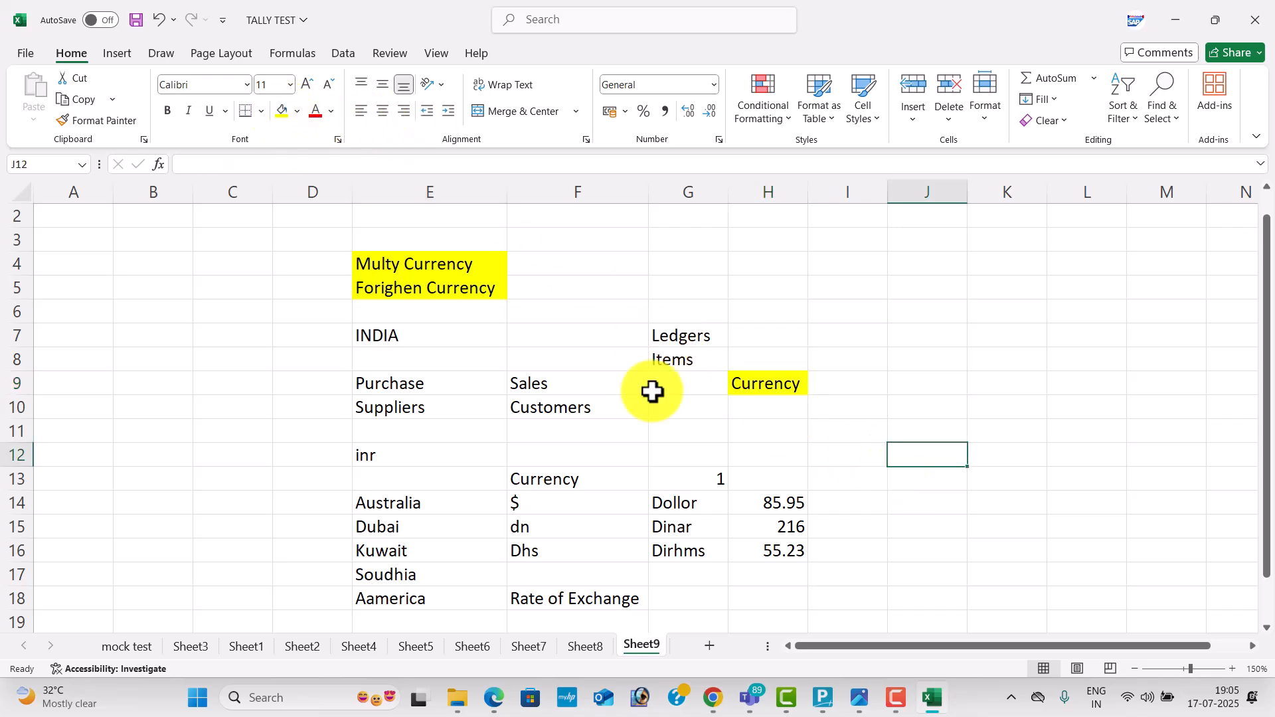
# Switch to the Teams meeting and request three of the absent chat members to join the call
pyautogui.hotkey('alt', 'Tab')
pyautogui.hotkey('alt', 'Tab')
pyautogui.hotkey('alt', 'Tab')
pyautogui.hotkey('alt', 'Tab')
pyautogui.hotkey('alt', 'Tab')
pyautogui.click(574, 397)
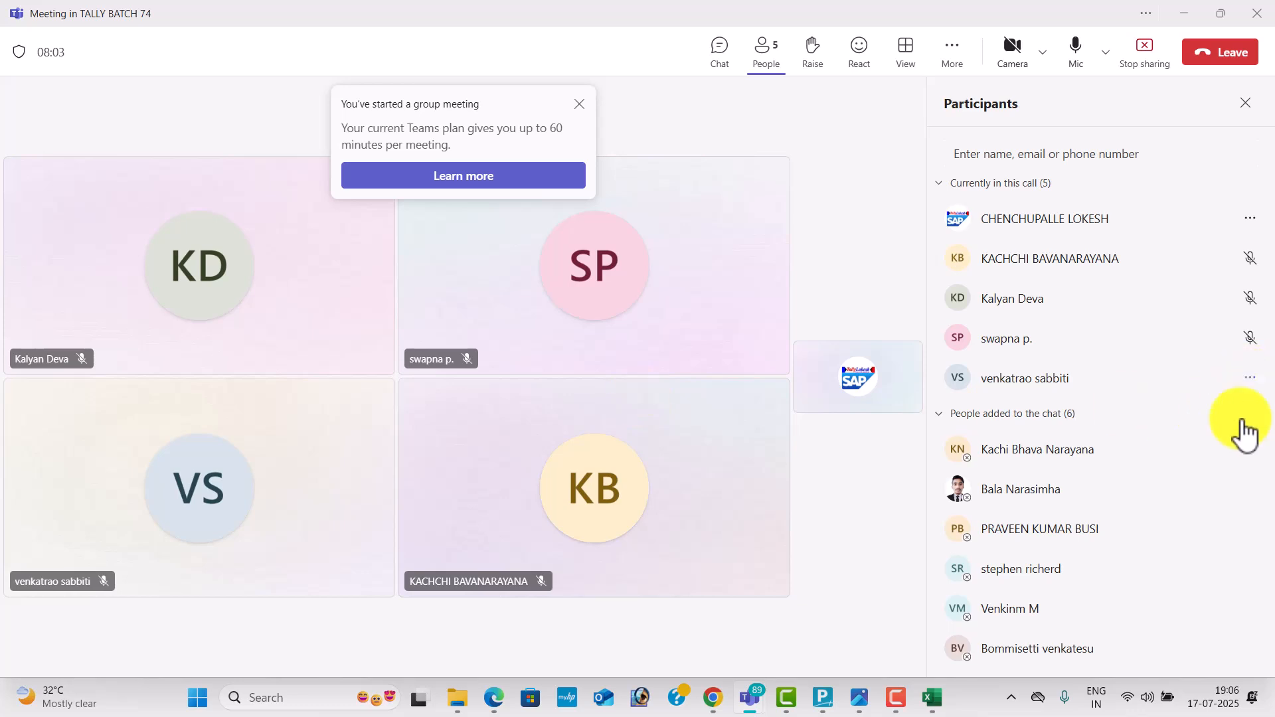
pyautogui.click(1215, 452)
pyautogui.click(1212, 488)
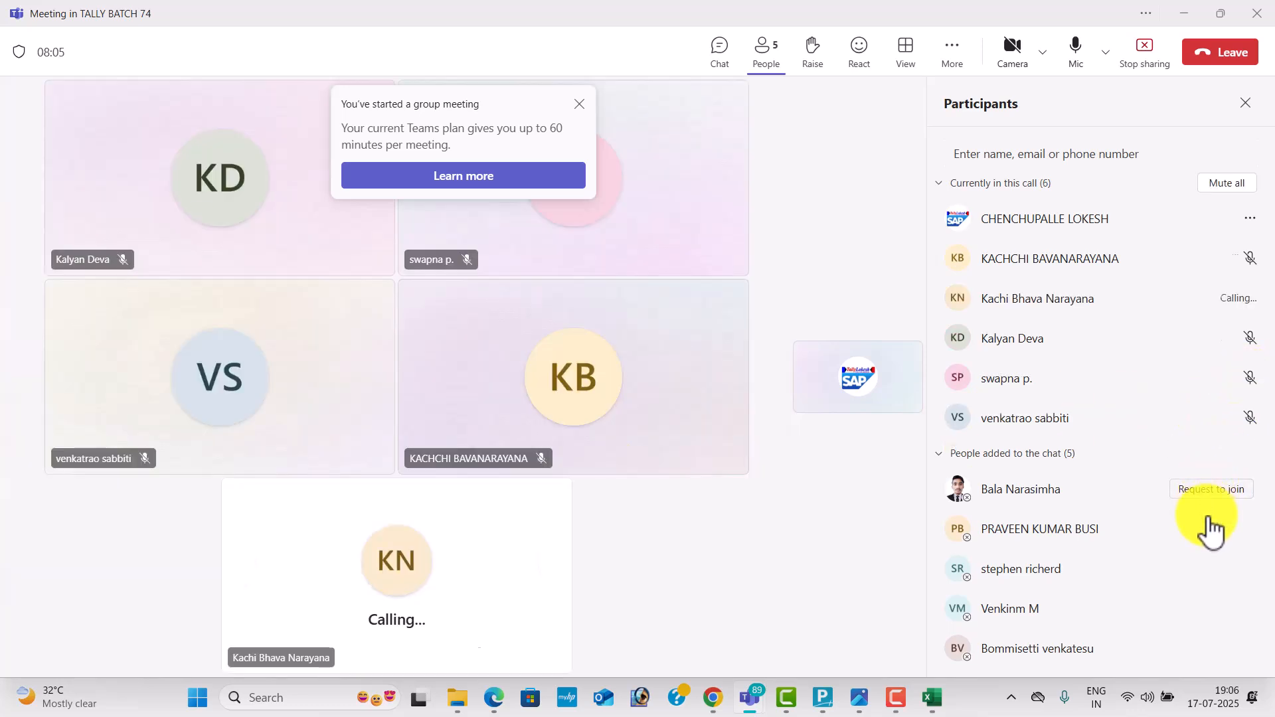
pyautogui.click(1210, 528)
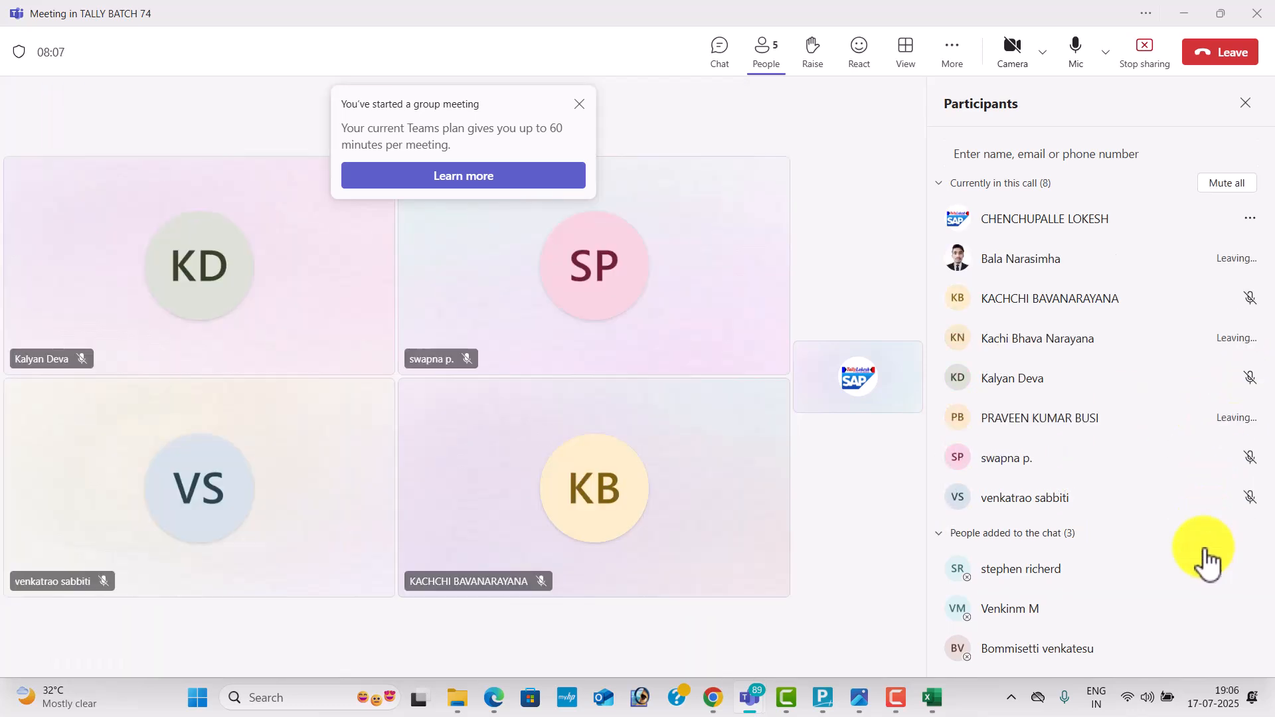
# Switch to the 30 - DAYS MATERIAL 1 PDF in Edge and review Problem 11's transactions and its currency rate table
pyautogui.hotkey('alt', 'Tab')
pyautogui.hotkey('alt', 'Tab')
pyautogui.hotkey('alt', 'Tab')
pyautogui.hotkey('alt', 'Tab')
pyautogui.hotkey('alt', 'Tab')
pyautogui.hotkey('alt', 'Tab')
pyautogui.hotkey('alt', 'Tab')
pyautogui.hotkey('alt', 'Tab')
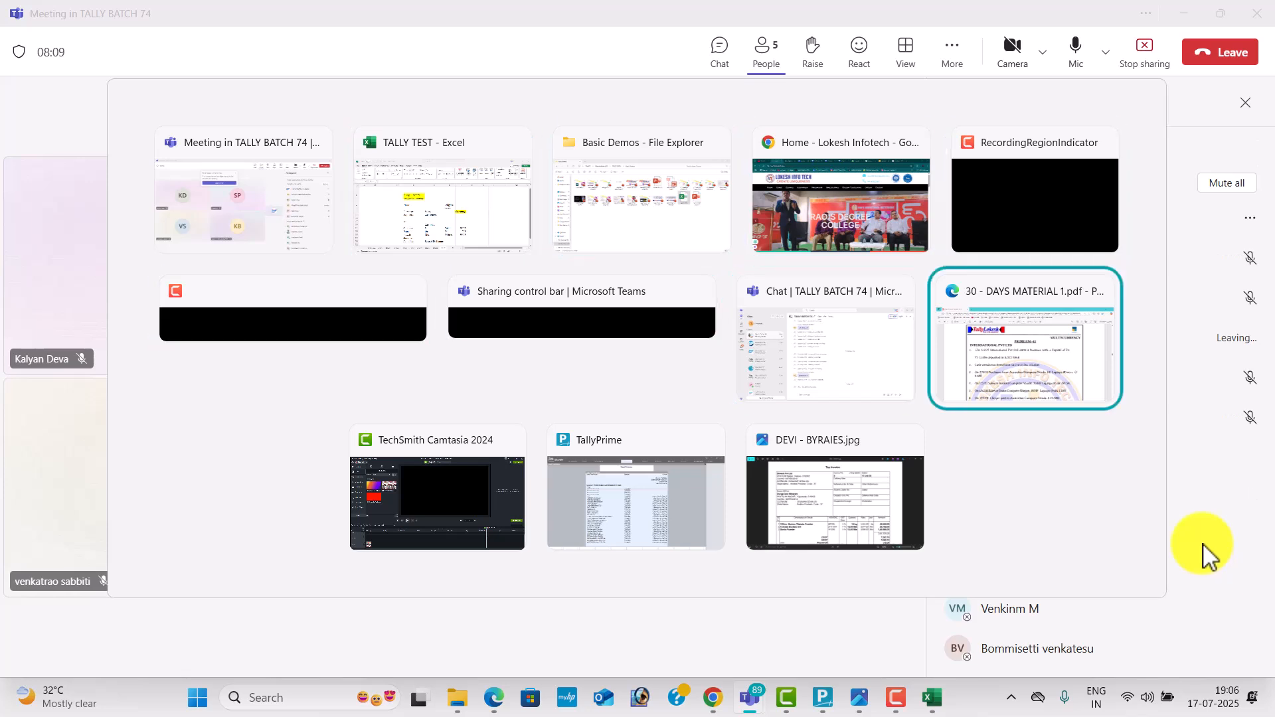
pyautogui.scroll(-2, 892, 498)
pyautogui.scroll(1, 891, 498)
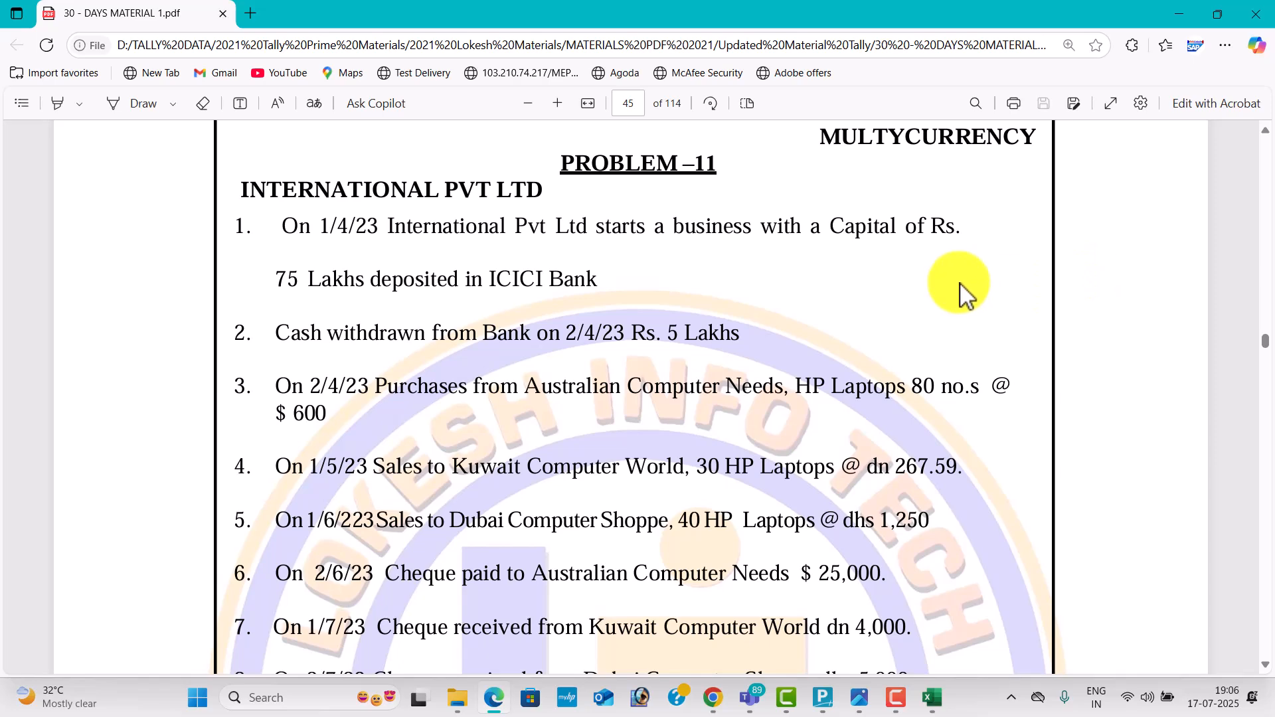
pyautogui.scroll(-4, 879, 331)
pyautogui.scroll(-2, 879, 332)
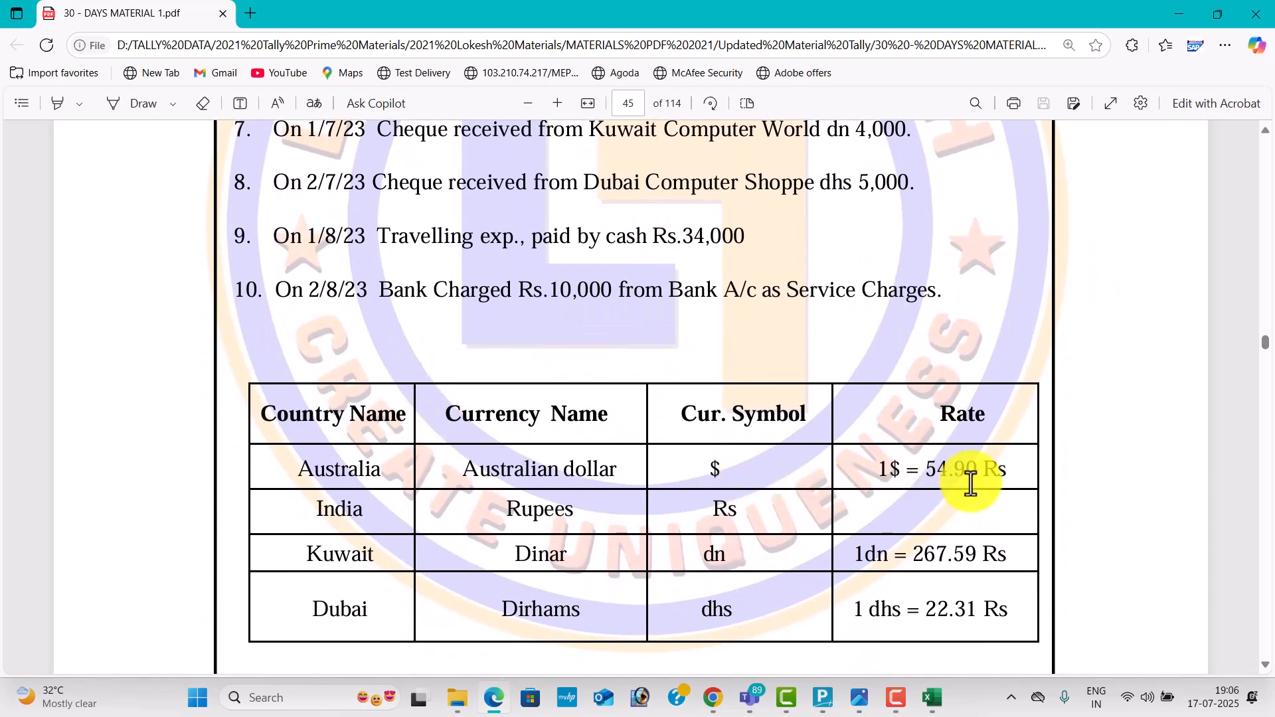
pyautogui.scroll(-1, 986, 481)
pyautogui.scroll(-2, 987, 484)
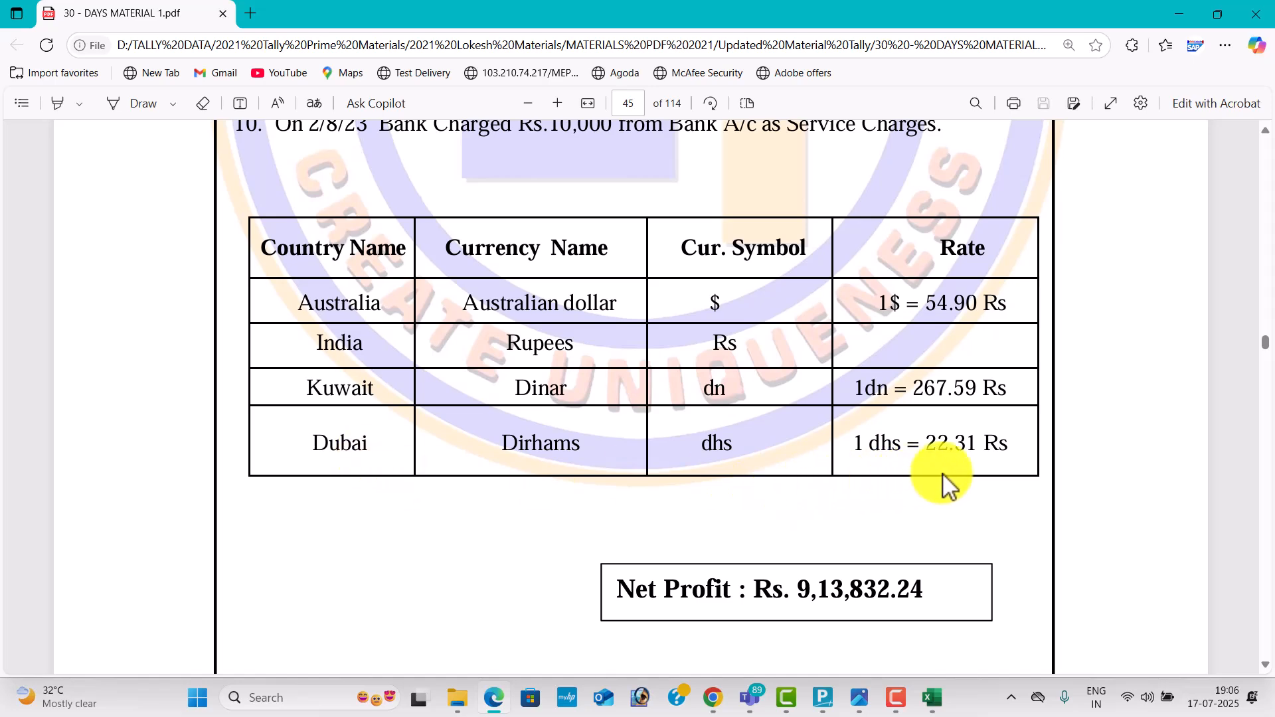
# Copy the company name INTERNATIONAL PVT LTD from the heading of Problem 11
pyautogui.scroll(10, 942, 473)
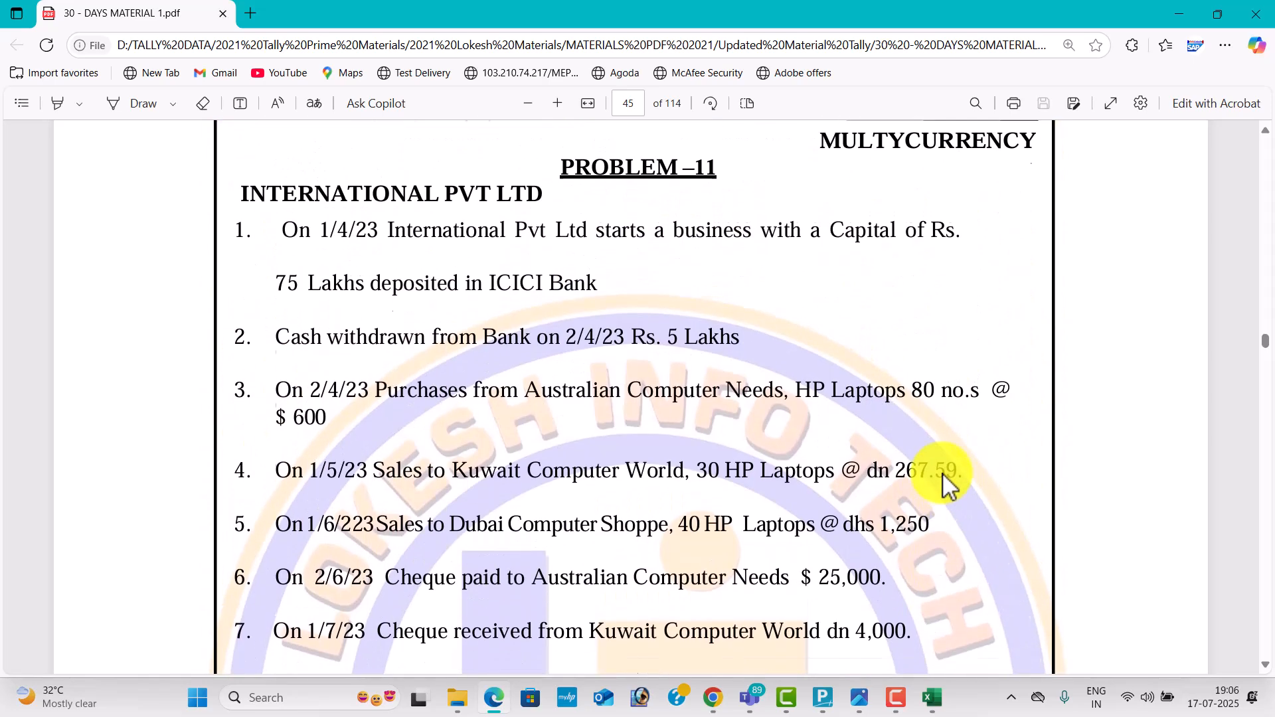
pyautogui.moveTo(242, 357); pyautogui.dragTo(541, 357)
pyautogui.hotkey('ctrl', 'c')
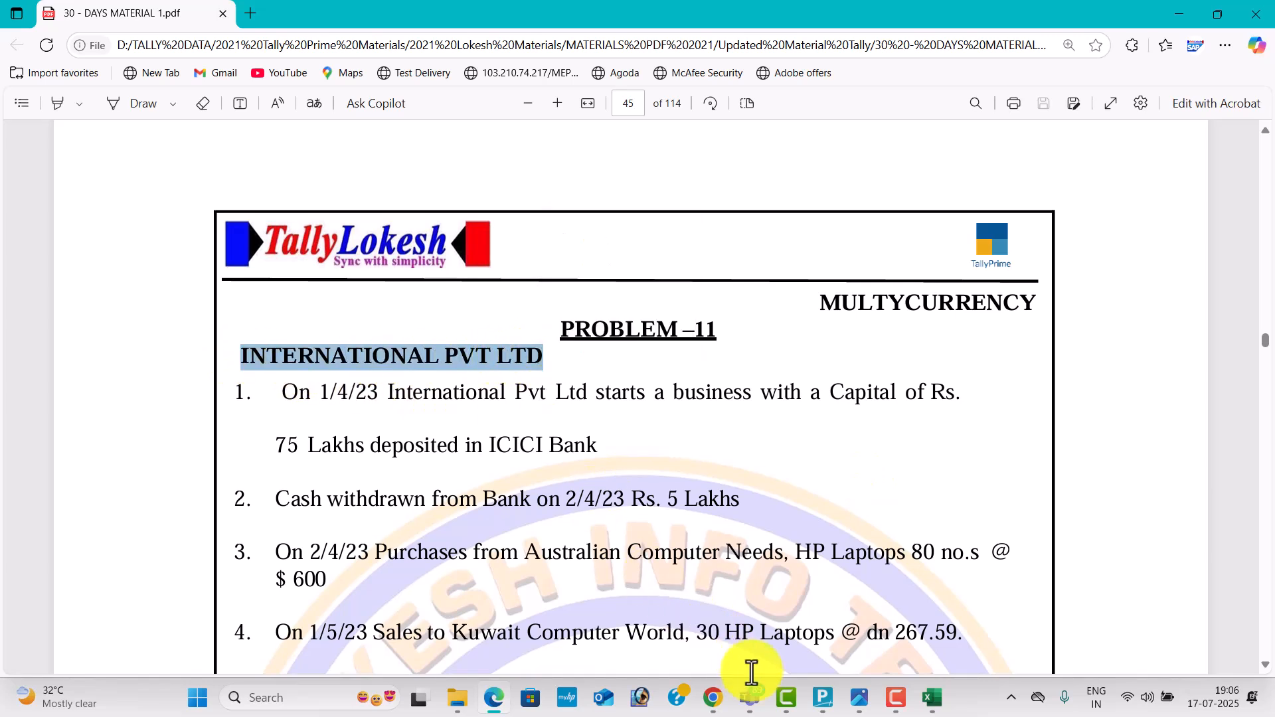
# Switch to TallyPrime and start creating a new company from the list of companies
pyautogui.click(834, 707)
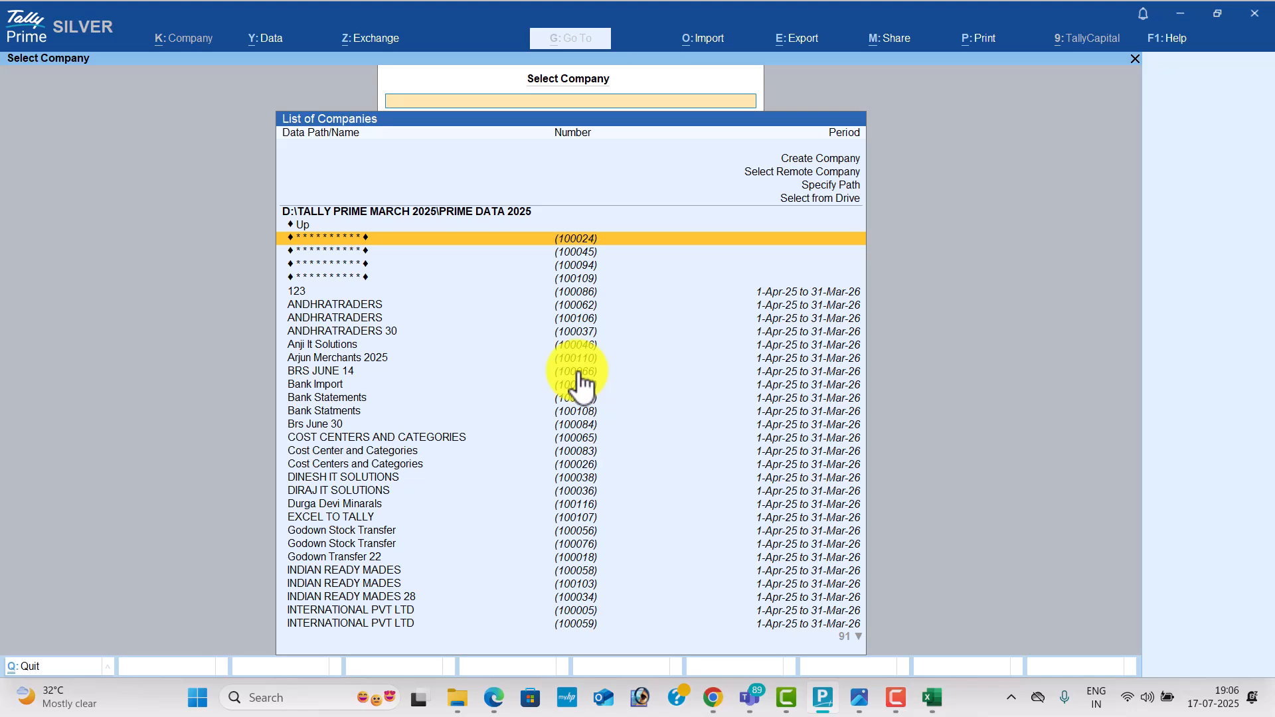
pyautogui.press('Up')
pyautogui.press('Up')
pyautogui.press('Up')
pyautogui.press('Up')
pyautogui.press('Up')
pyautogui.press('Return')
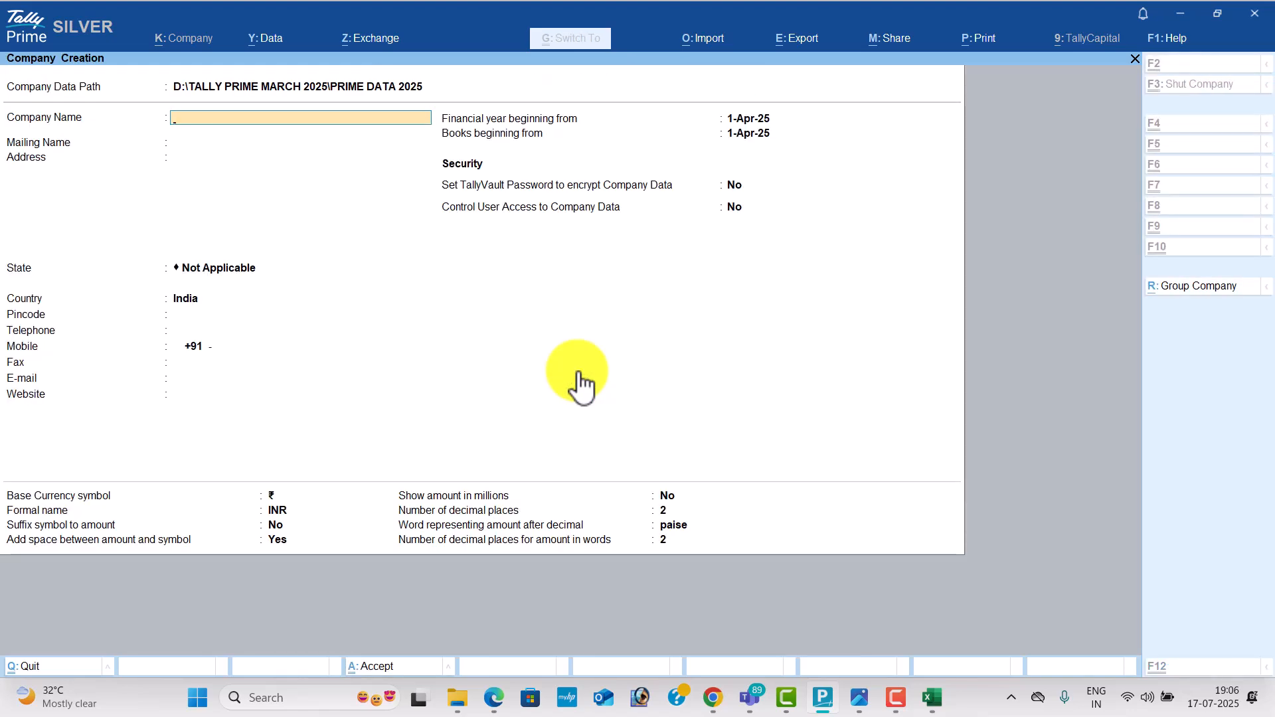
# Create the company with the copied name INTERNATIONAL PVT LTD and the state Andhra Pradesh
pyautogui.hotkey('ctrl', 'v')
pyautogui.press('Return')
pyautogui.press('Return')
pyautogui.press('Return')
pyautogui.press('Down')
pyautogui.press('Down')
pyautogui.press('Return')
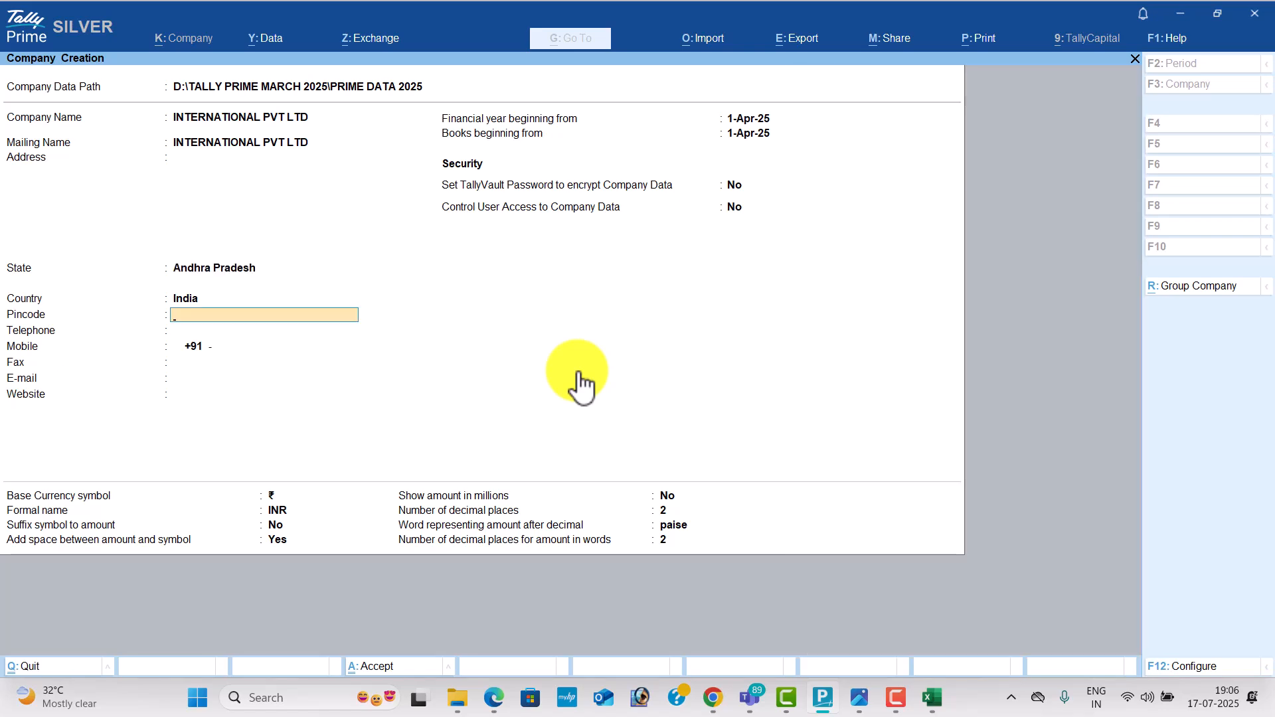
pyautogui.press('ctrl')
pyautogui.hotkey('ctrl', 'a')
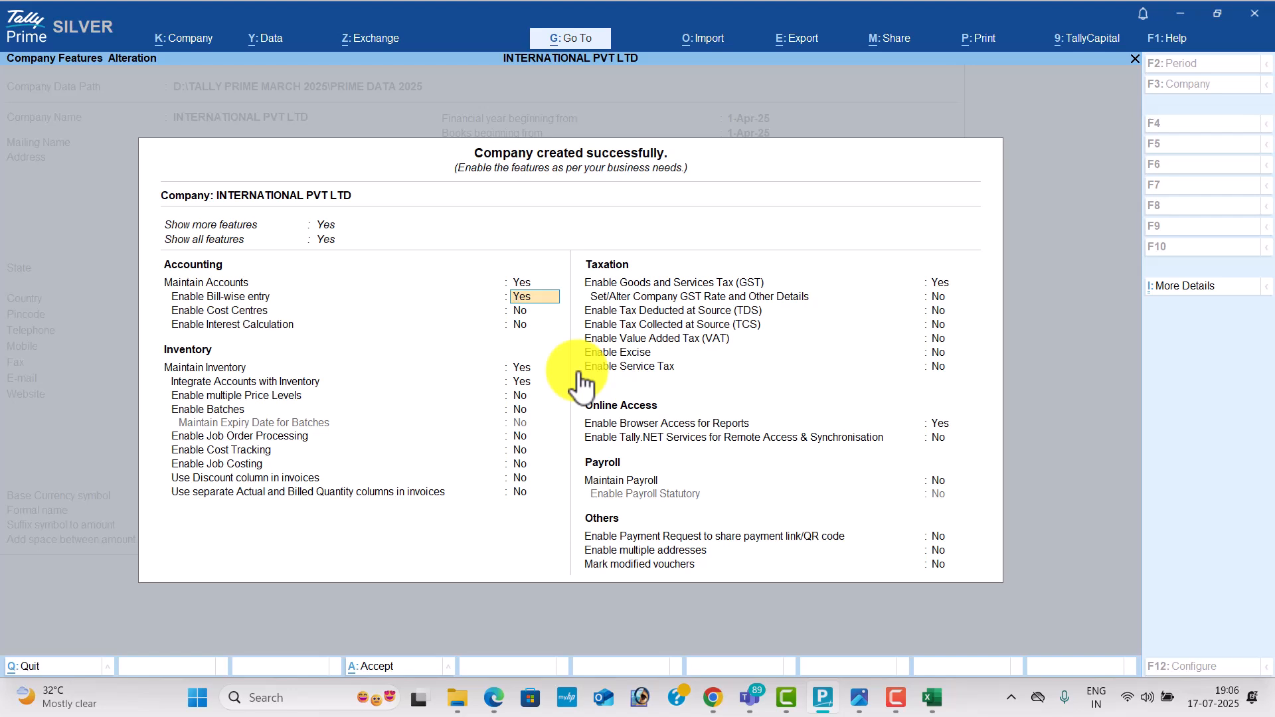
# Disable bill-wise entry in the new company's accounting features and proceed through the inventory options
pyautogui.press('n')
pyautogui.press('Return')
pyautogui.press('Return')
pyautogui.press('Return')
pyautogui.press('Return')
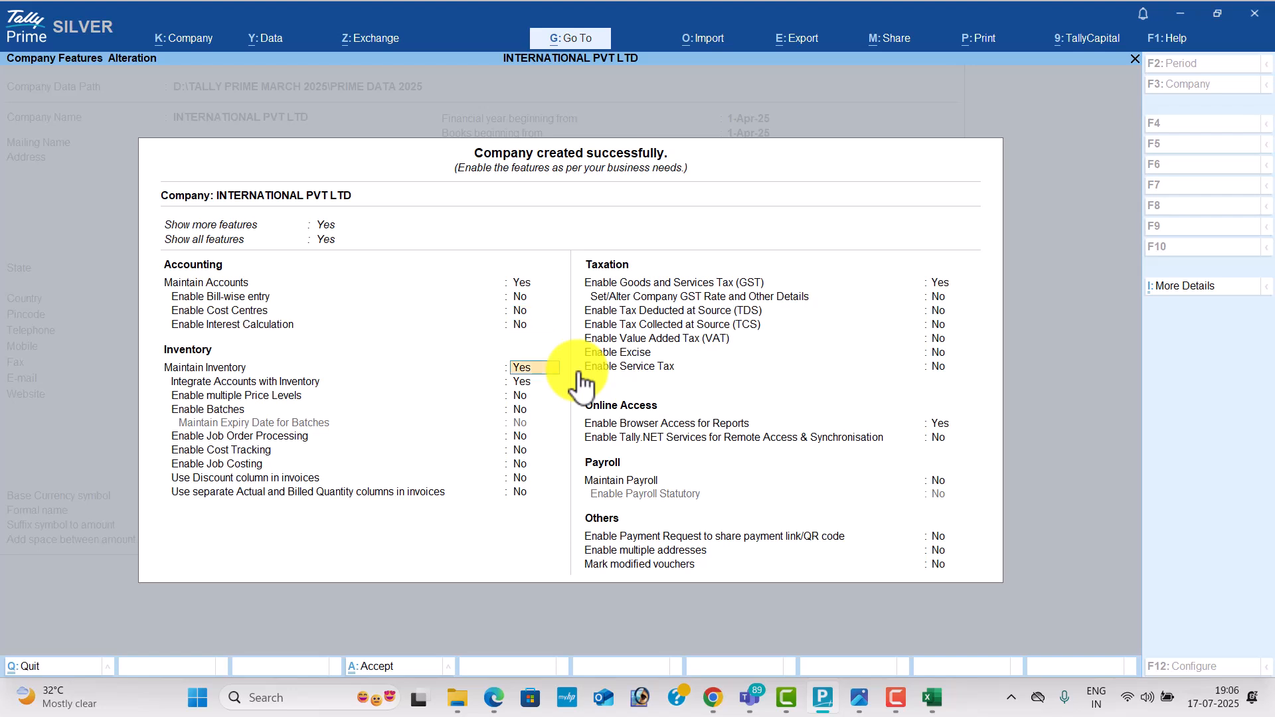
pyautogui.press('Return')
pyautogui.press('Return')
pyautogui.press('Return')
pyautogui.press('Return')
pyautogui.press('Return')
pyautogui.press('Return')
pyautogui.press('Return')
pyautogui.press('Return')
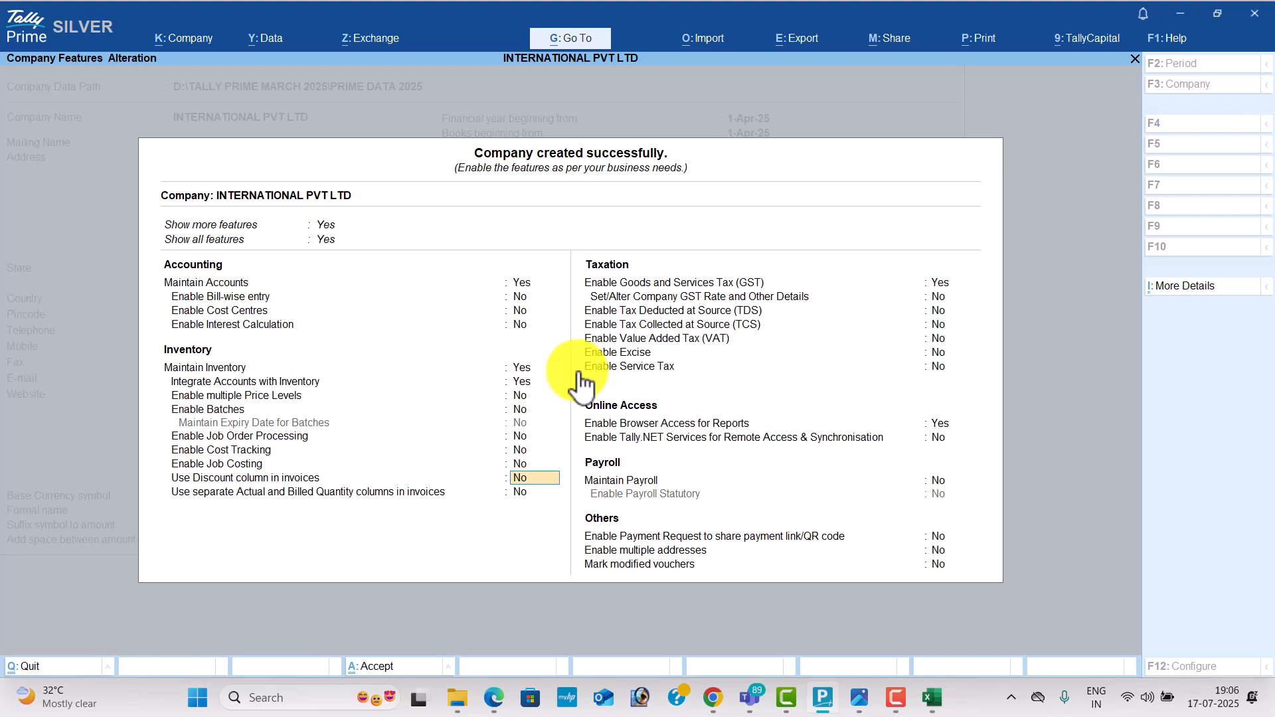
# Disable Goods and Services Tax (GST) for the company and save the company features
pyautogui.press('n')
pyautogui.press('Return')
pyautogui.press('Return')
pyautogui.press('Return')
pyautogui.press('Return')
pyautogui.press('Return')
pyautogui.press('Return')
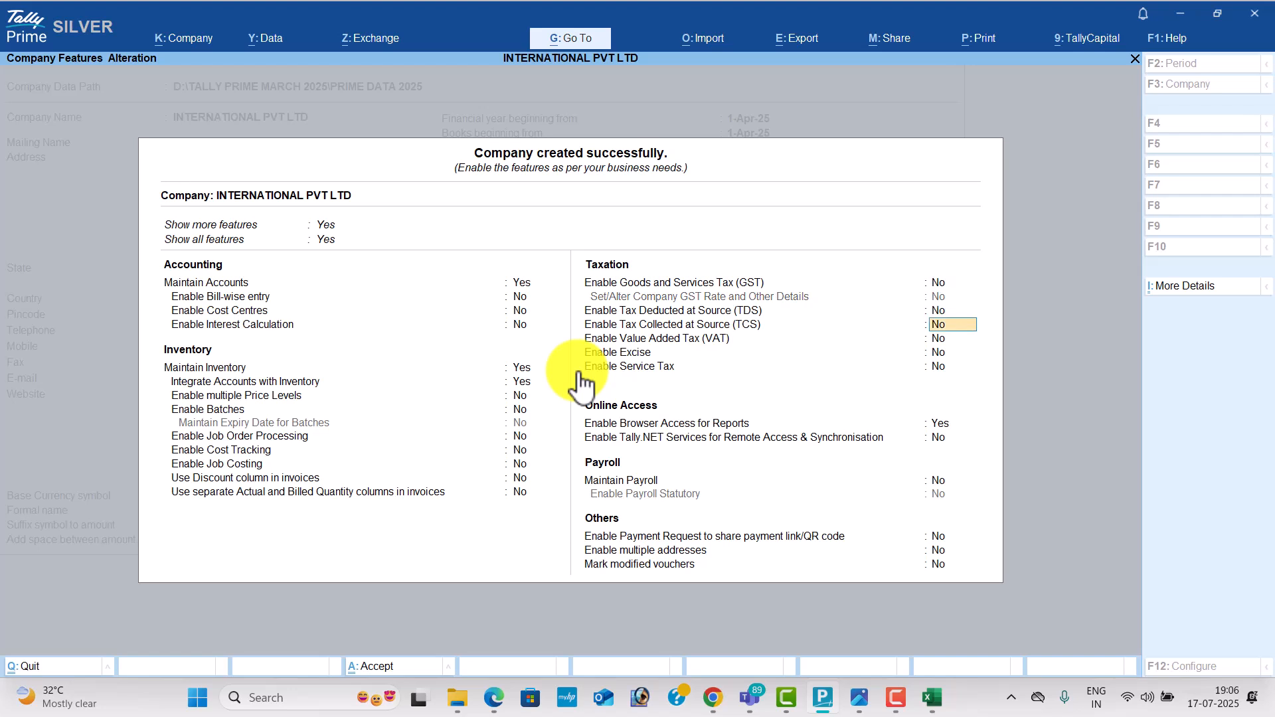
pyautogui.press('n')
pyautogui.press('Return')
pyautogui.press('Return')
pyautogui.press('Return')
pyautogui.press('Return')
pyautogui.press('Return')
pyautogui.press('Return')
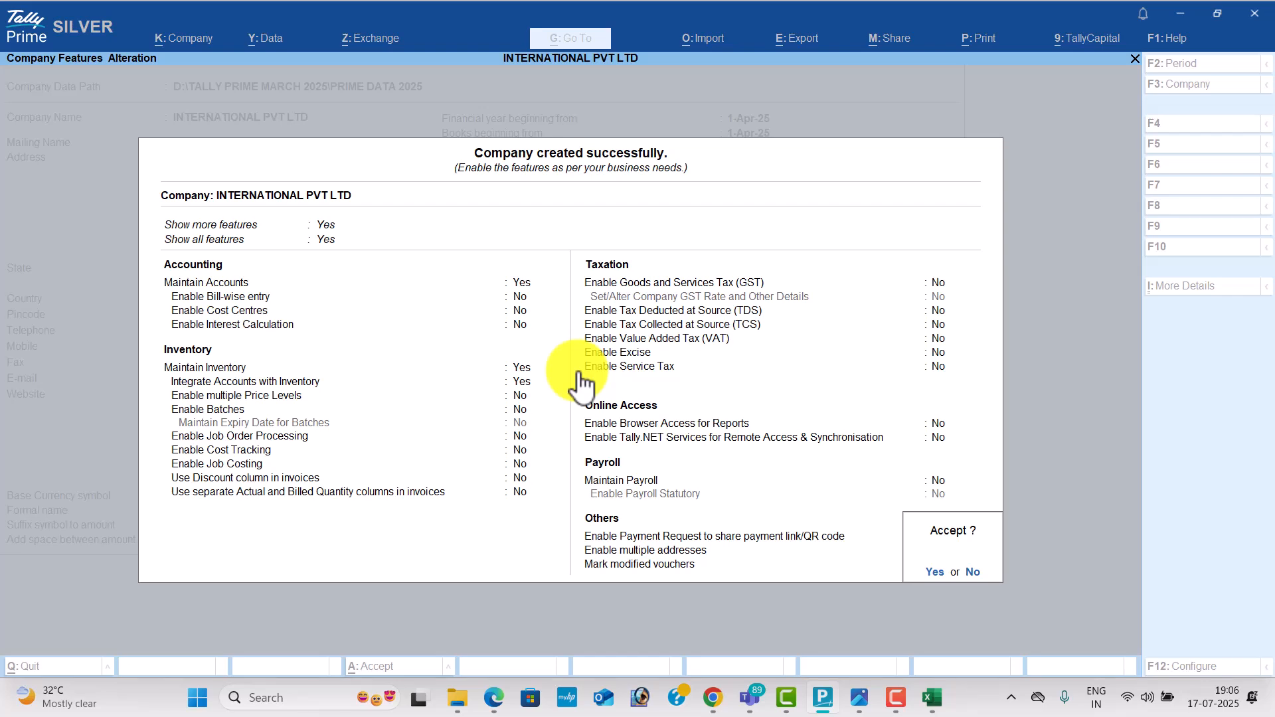
pyautogui.press('y')
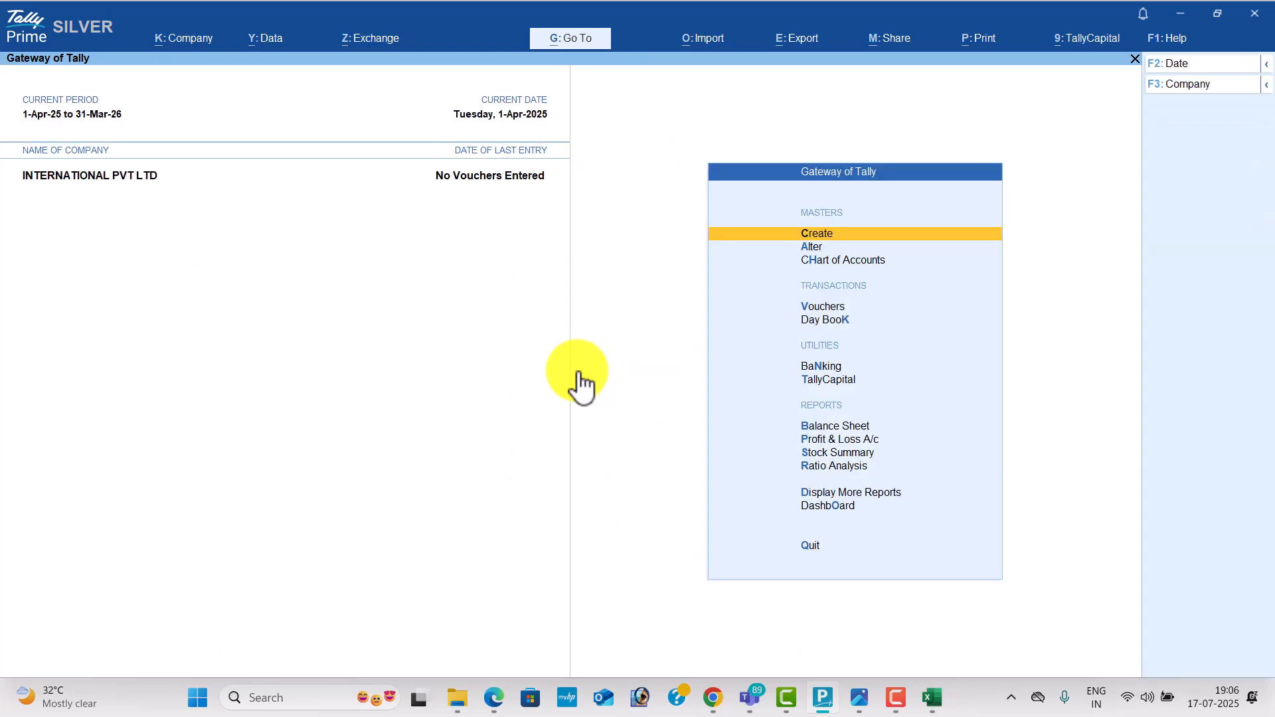
# Create a ledger named Capital under Capital Account, consulting the first transaction of Problem 11
pyautogui.press('Return')
pyautogui.press('Down')
pyautogui.press('Return')
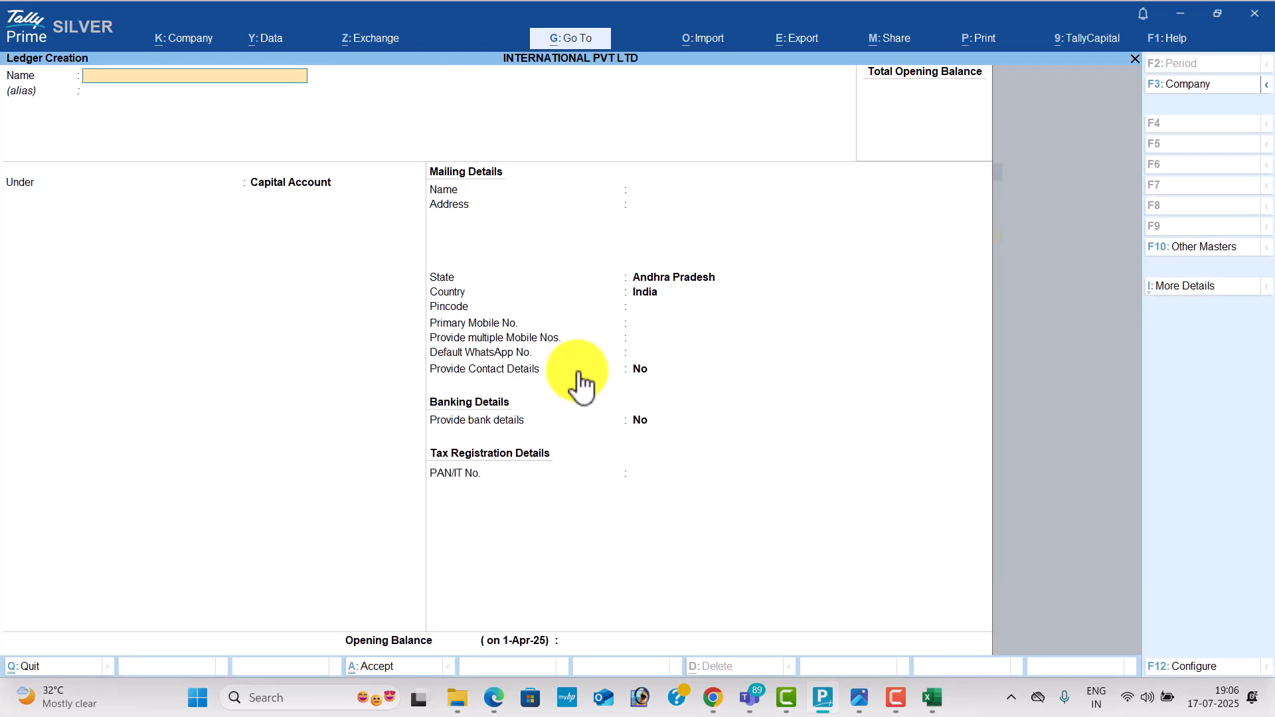
pyautogui.hotkey('alt', 'Tab')
pyautogui.scroll(-3, 519, 444)
pyautogui.click(537, 412)
pyautogui.hotkey('alt', 'Tab')
pyautogui.write('Ca')
pyautogui.press('Return')
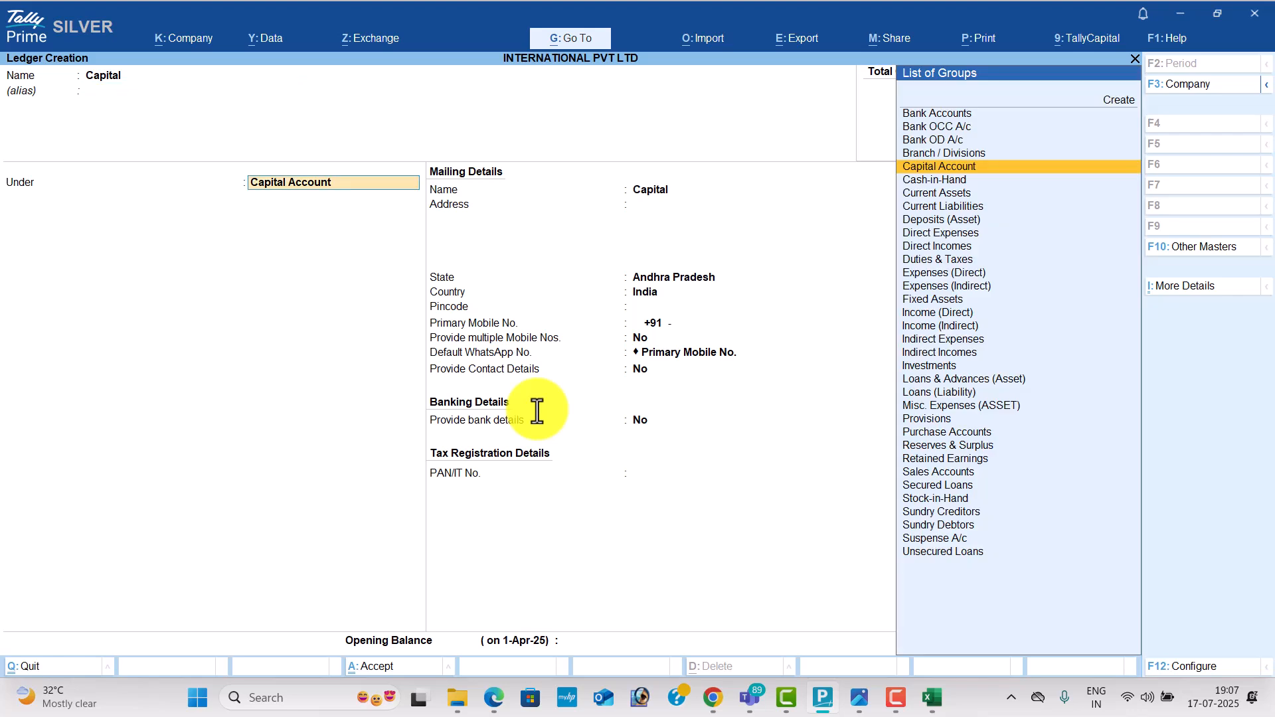
pyautogui.press('Return')
pyautogui.hotkey('ctrl', 'a')
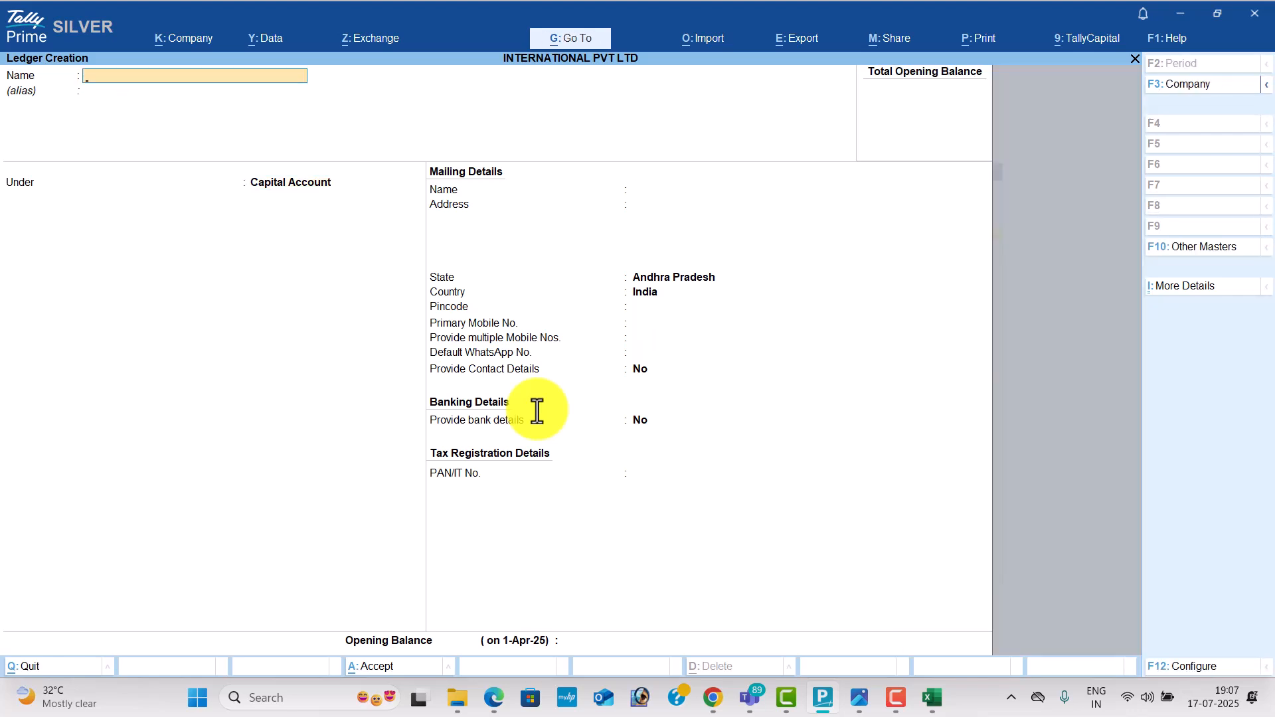
# Create a ledger named ICICI BANK under Bank Accounts
pyautogui.write('ICICI BANK')
pyautogui.press('Return')
pyautogui.write('BA')
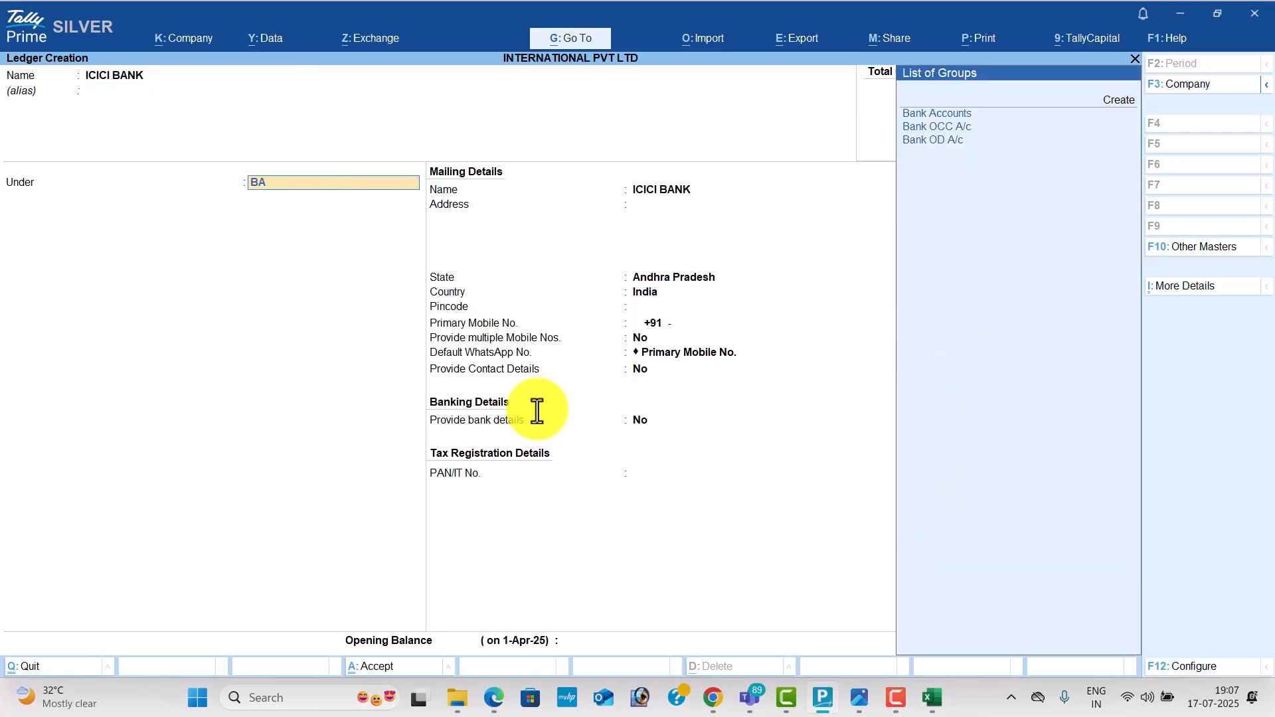
pyautogui.press('Return')
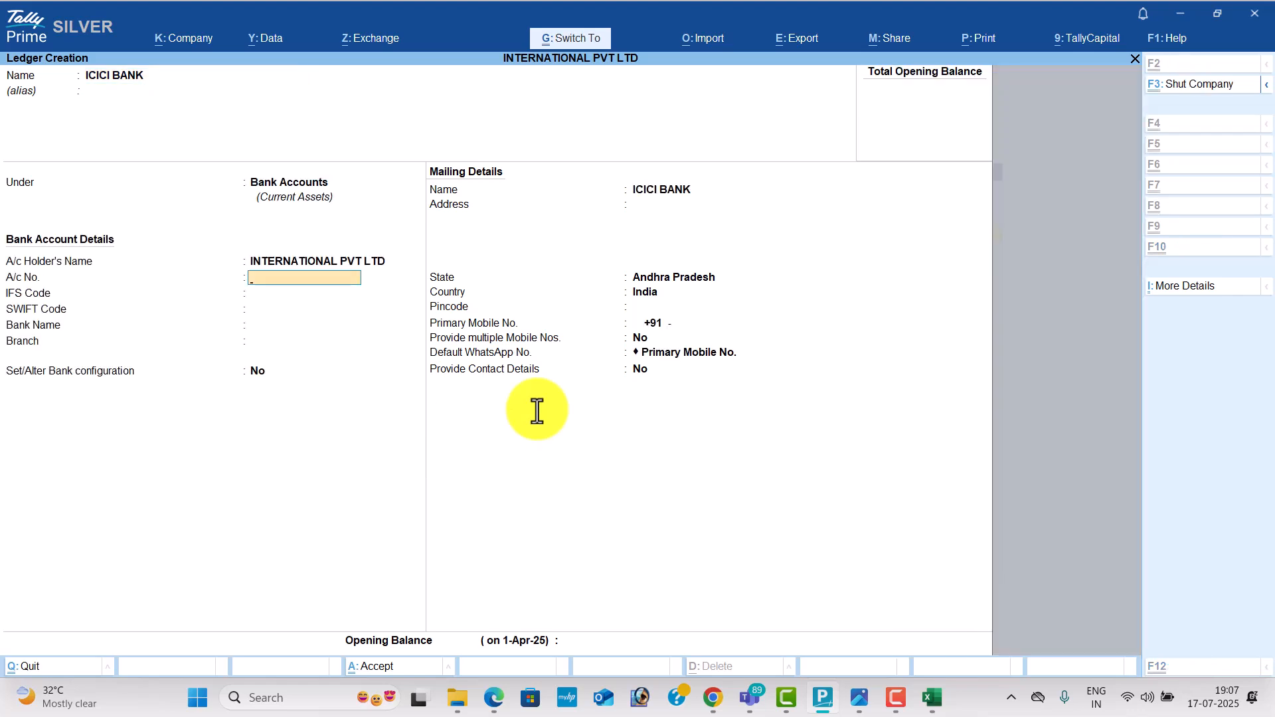
pyautogui.hotkey('ctrl', 'a')
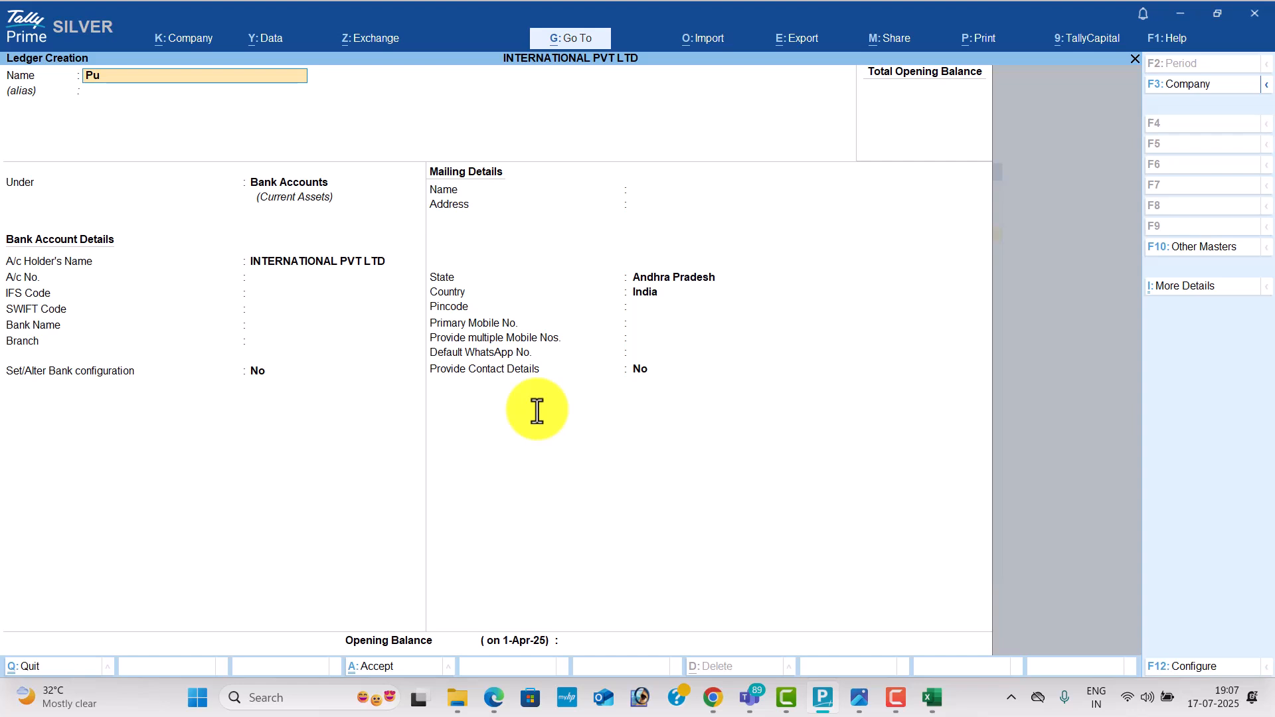
# Create a ledger named Purchase under Purchase Accounts
pyautogui.write('hase')
pyautogui.press('Return')
pyautogui.press('Return')
pyautogui.write('Pu')
pyautogui.press('Return')
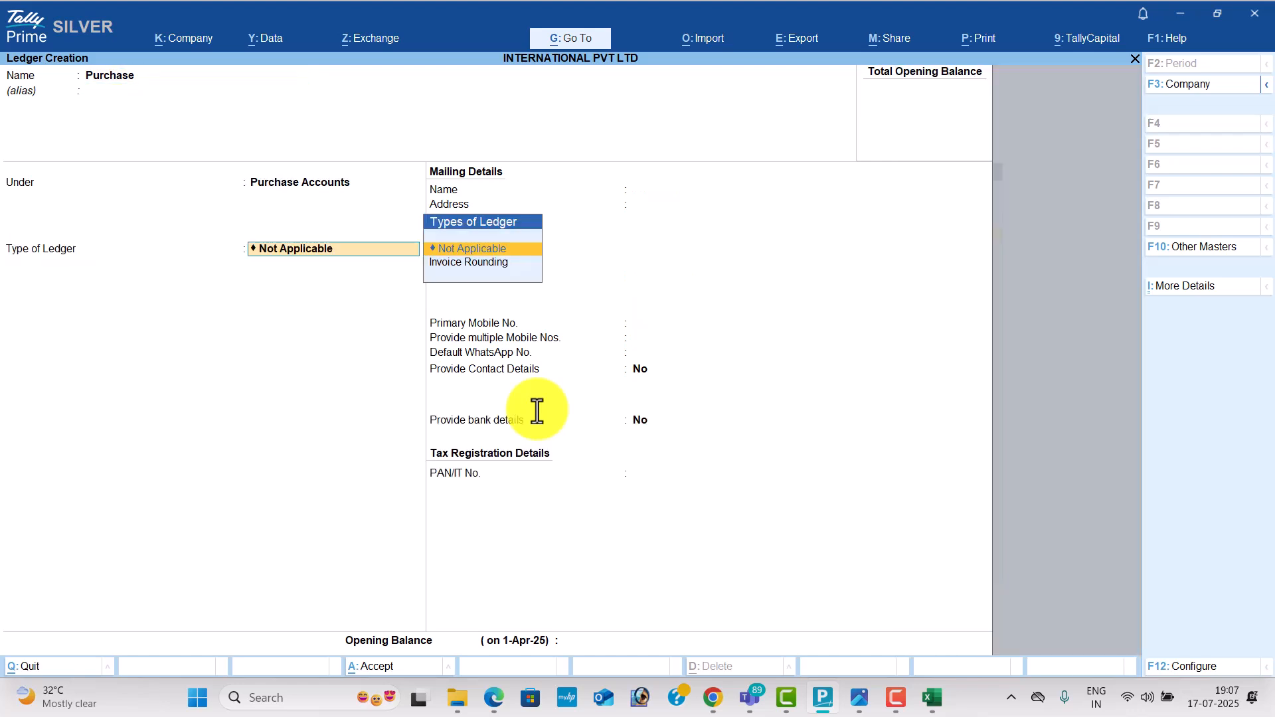
pyautogui.hotkey('ctrl', 'a')
# Copy the supplier name Australian Computer Needs from transaction 3 in the PDF into a new TallyPrime ledger's name
pyautogui.hotkey('alt', 'Tab')
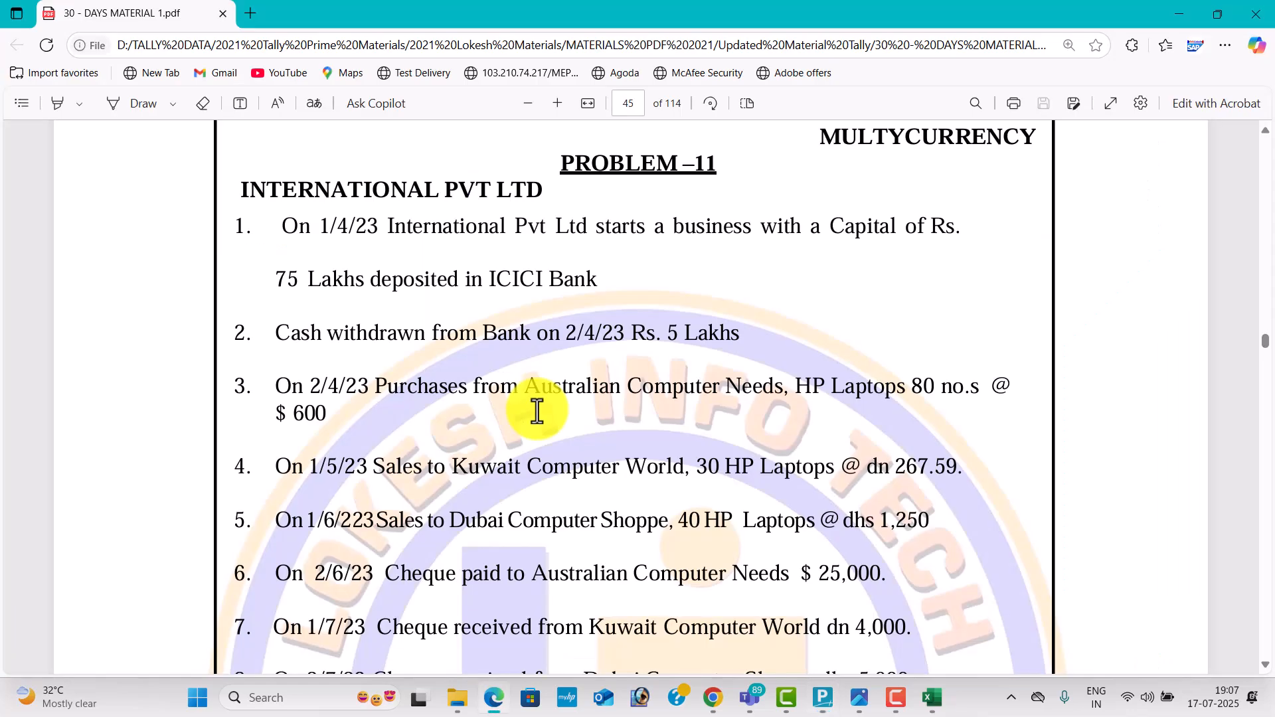
pyautogui.scroll(-2, 465, 548)
pyautogui.moveTo(533, 301); pyautogui.dragTo(780, 319)
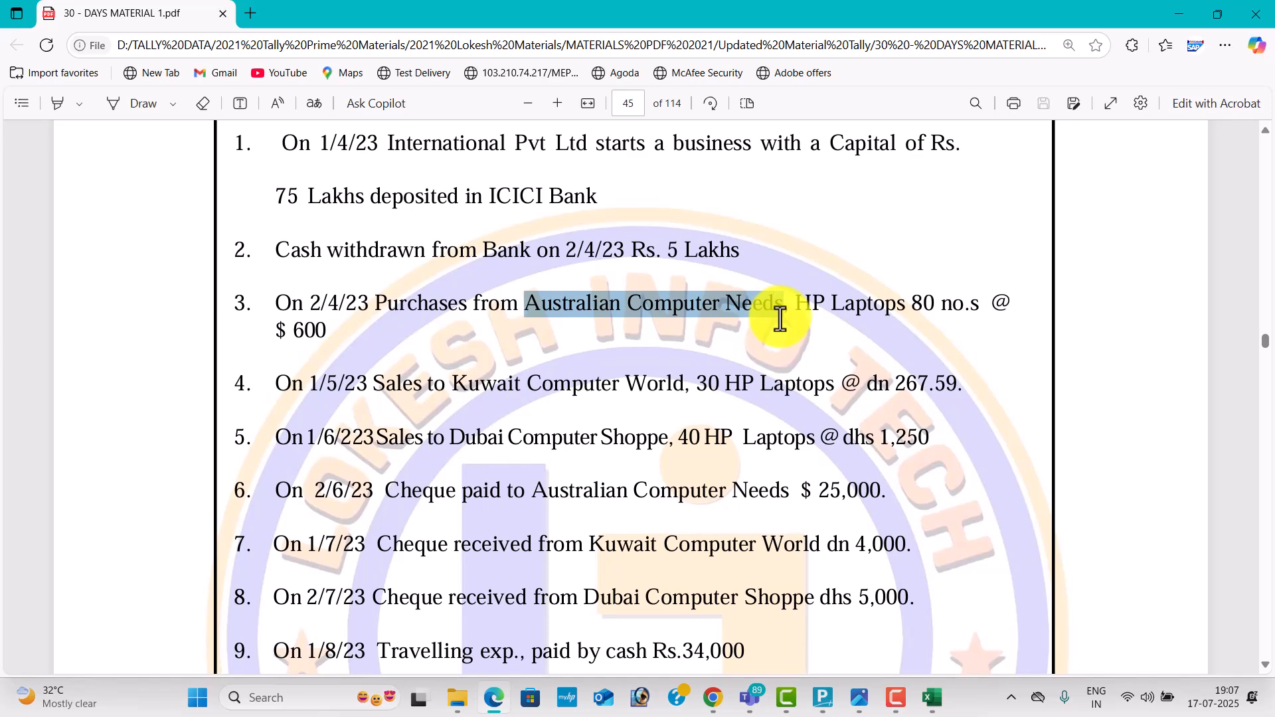
pyautogui.hotkey('ctrl', 'c')
pyautogui.hotkey('alt', 'Tab')
pyautogui.hotkey('ctrl', 'v')
pyautogui.press('Return')
# Place the Australian Computer Needs ledger under the Sundry Debtors group
pyautogui.write('S')
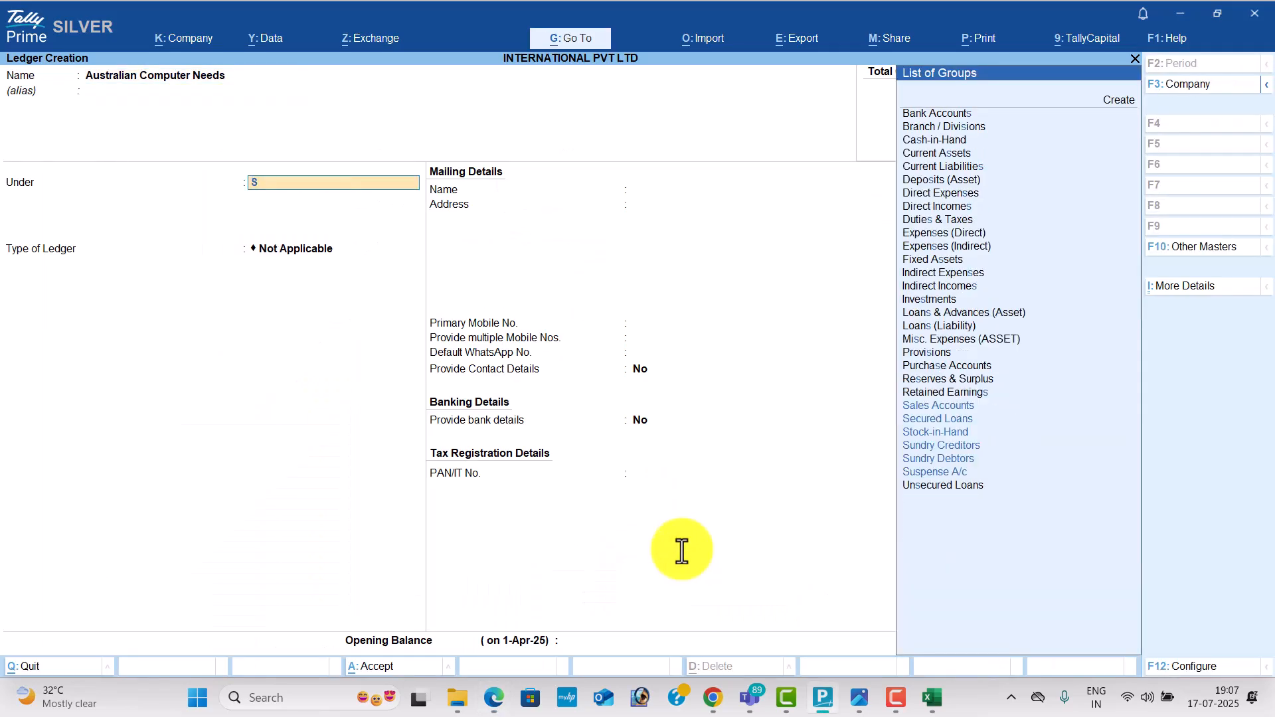
pyautogui.write('un')
pyautogui.press('Down')
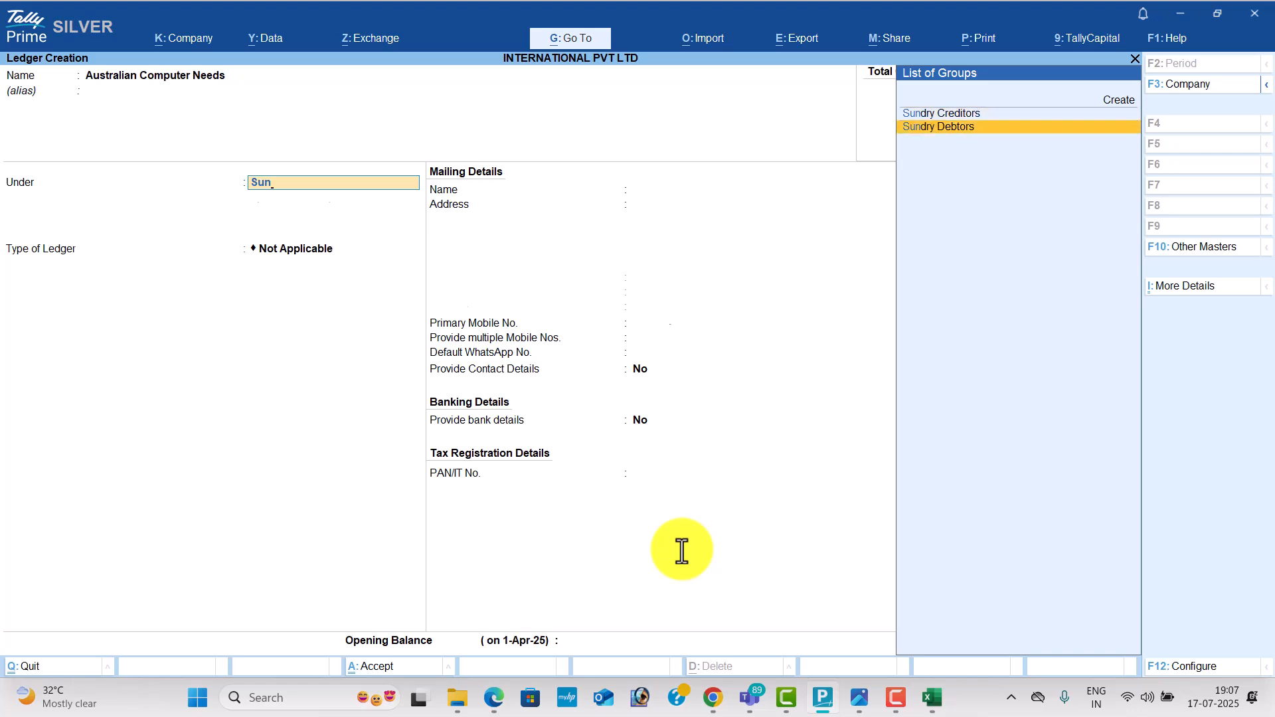
pyautogui.press('Return')
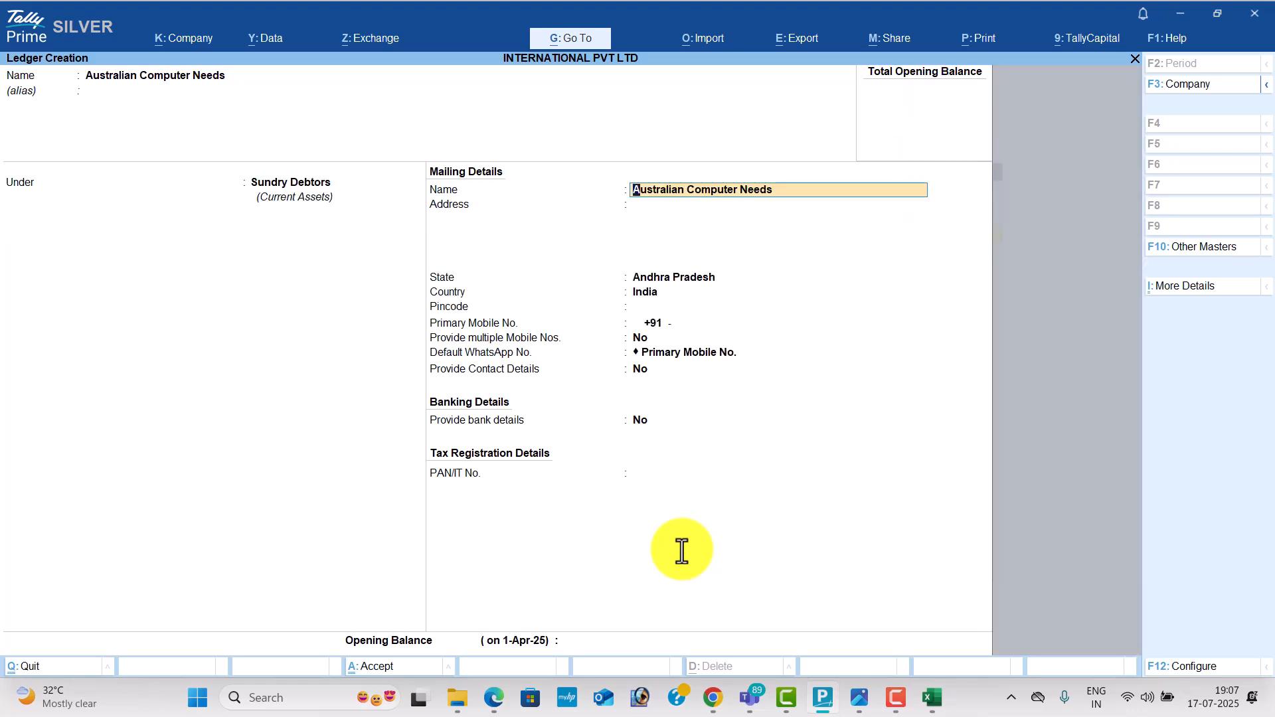
# Set the country in the Australian Computer Needs ledger's mailing details to Australia
pyautogui.press('Return')
pyautogui.press('Return')
pyautogui.press('Return')
pyautogui.press('BackSpace')
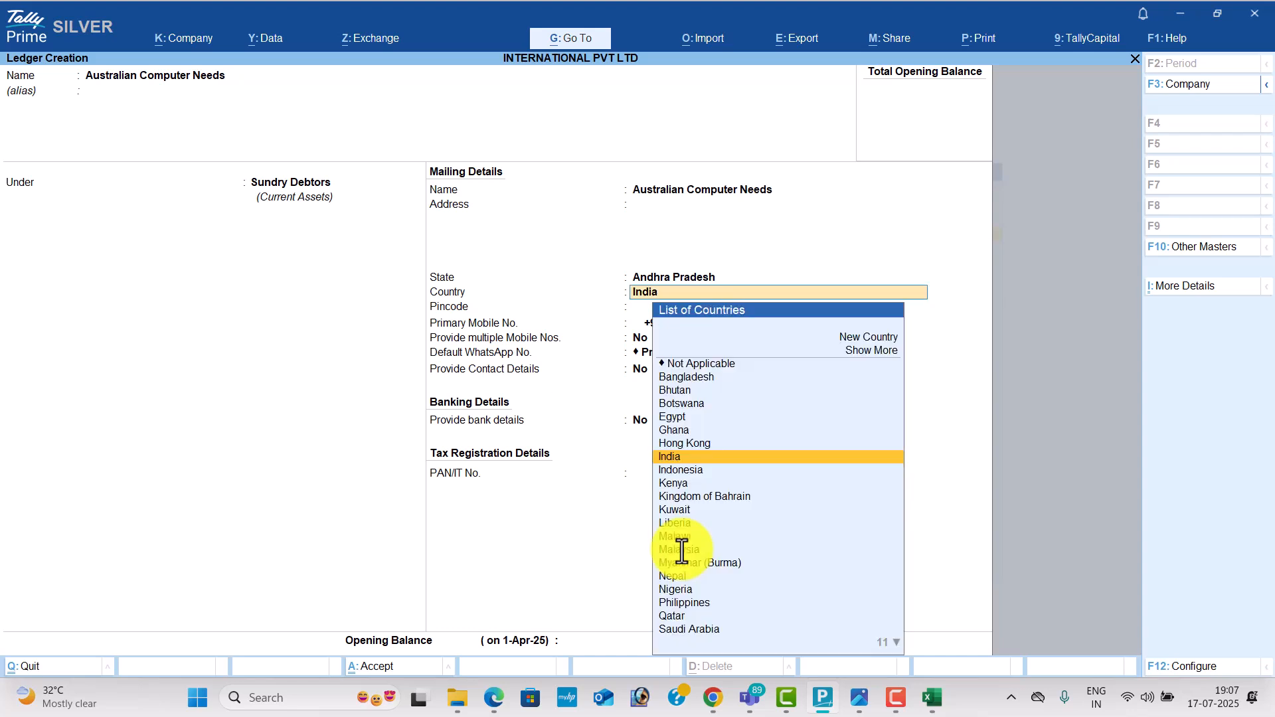
pyautogui.write('Au')
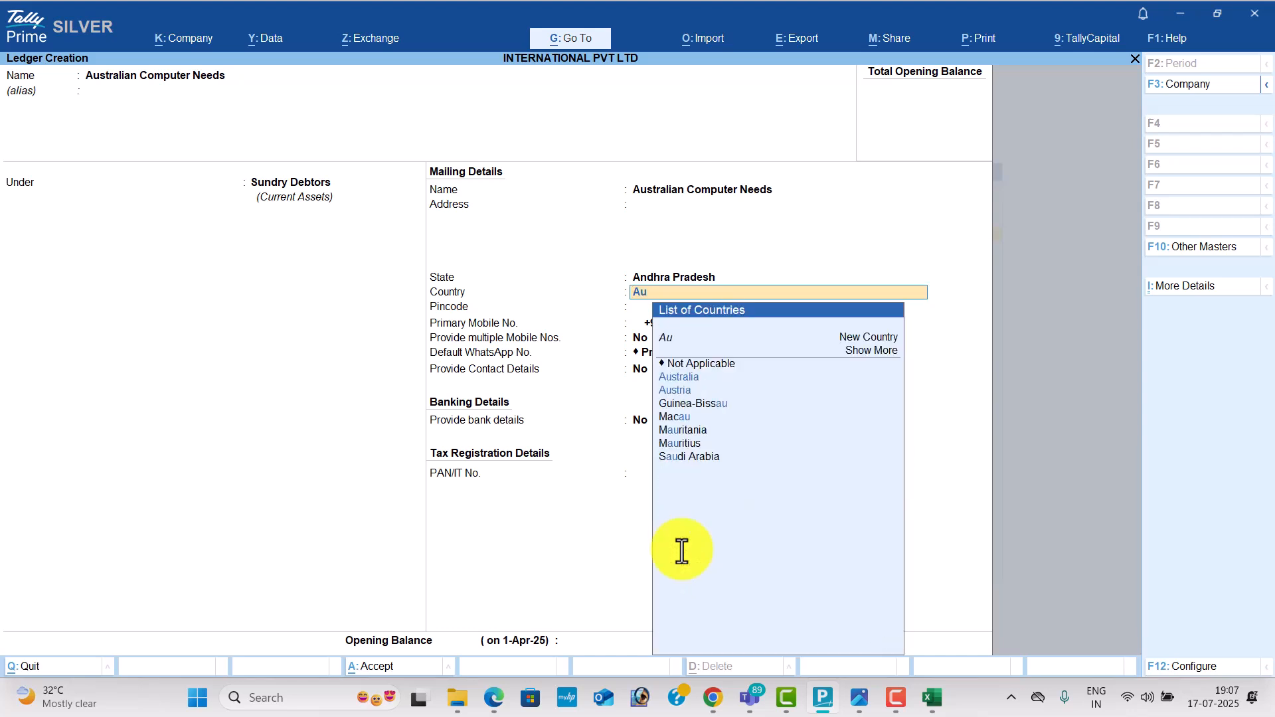
pyautogui.press('Return')
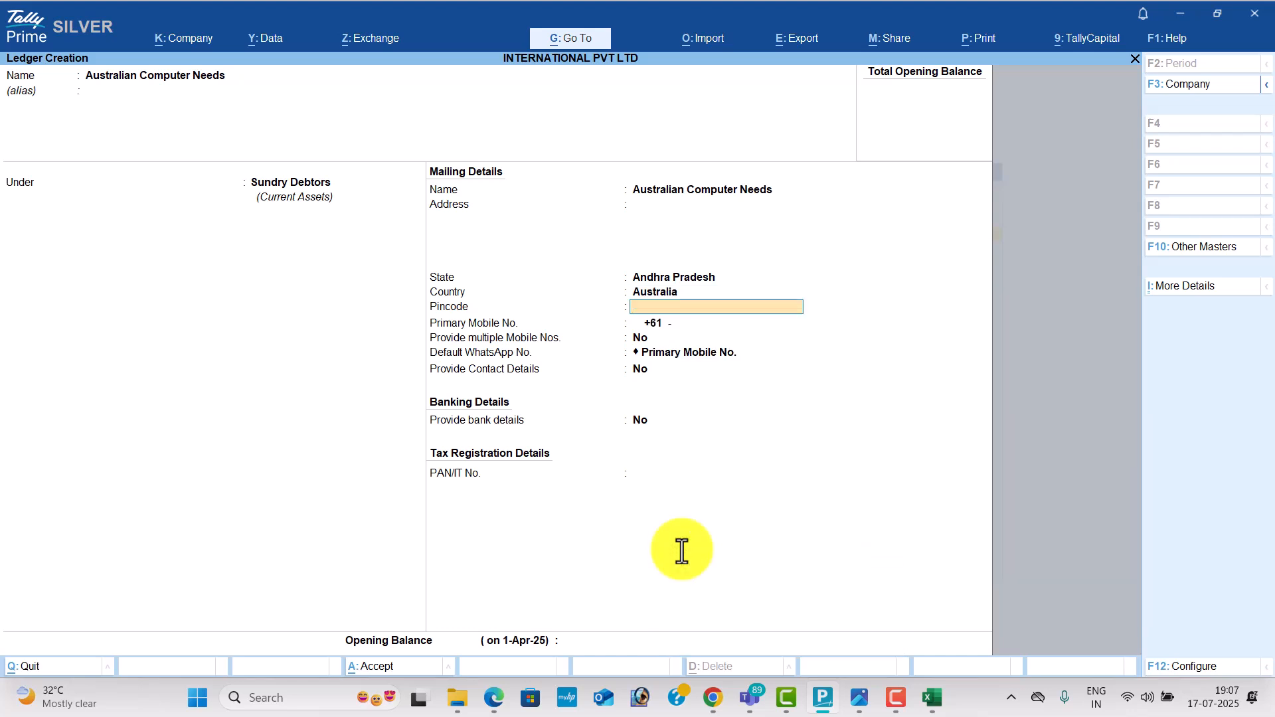
# Set the mailing country back to India and save the Australian Computer Needs ledger
pyautogui.press('BackSpace')
pyautogui.press('BackSpace')
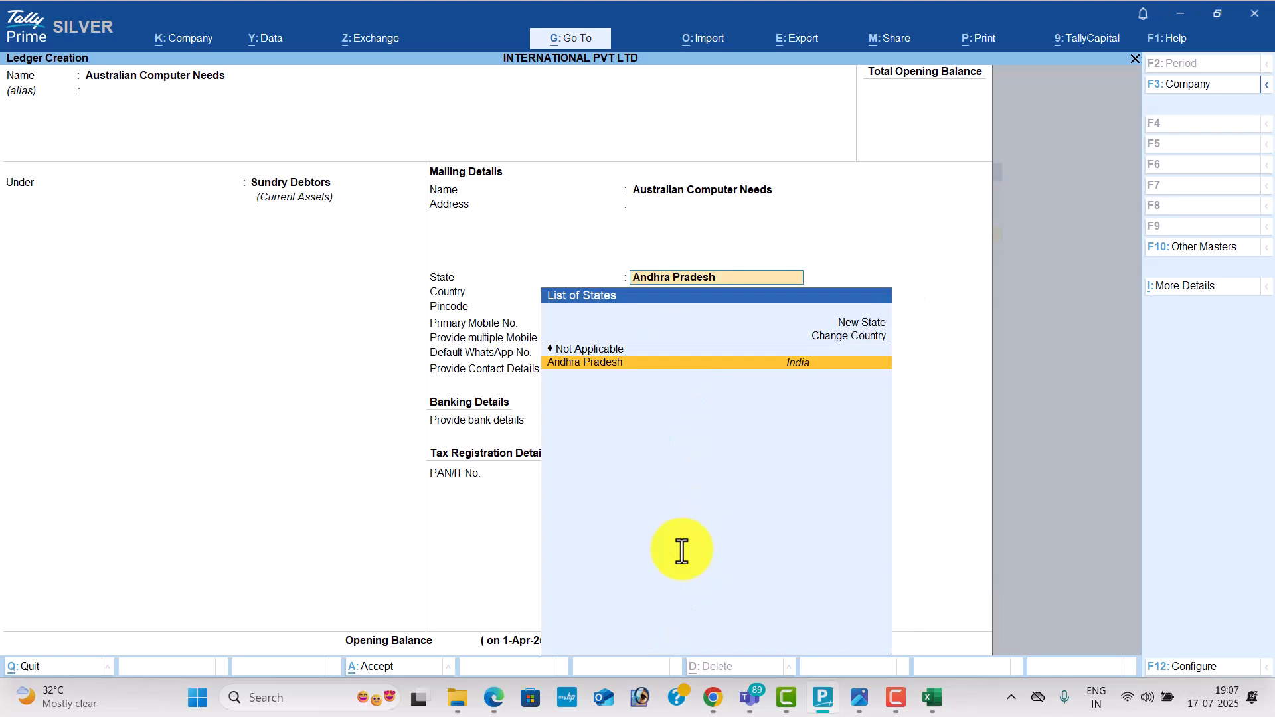
pyautogui.press('Return')
pyautogui.press('Return')
pyautogui.press('BackSpace')
pyautogui.write('Ind')
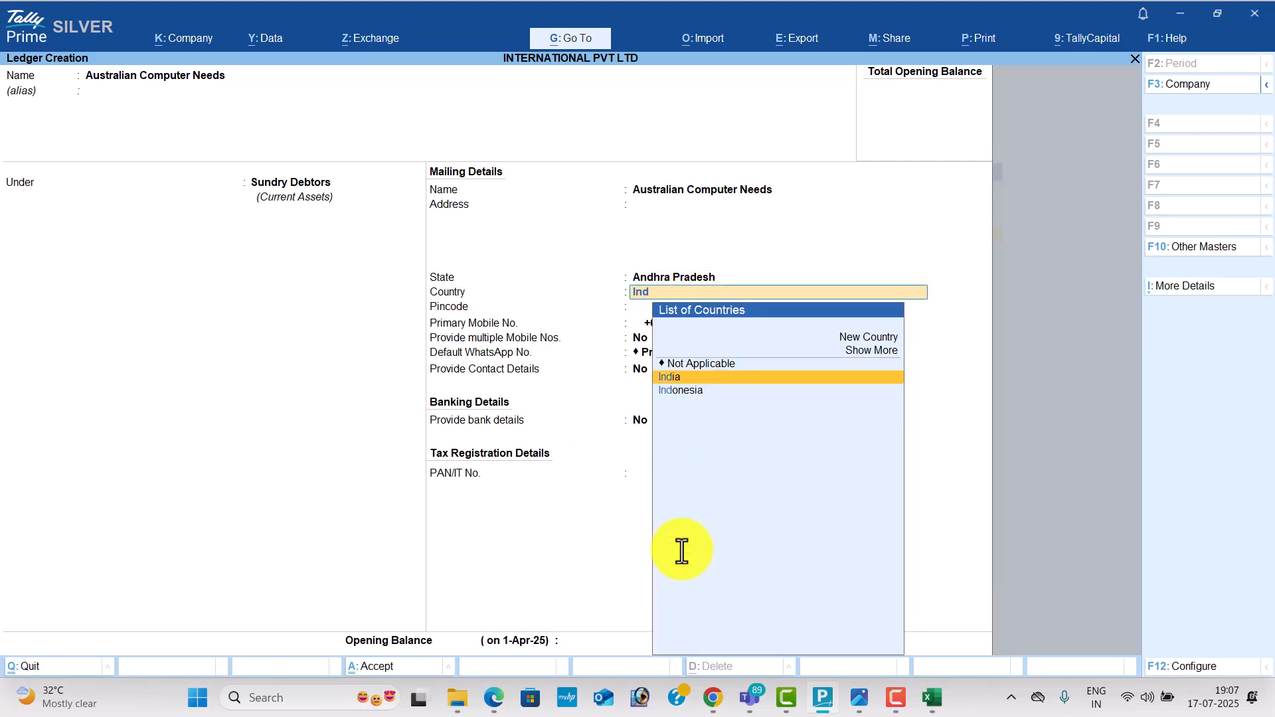
pyautogui.press('Return')
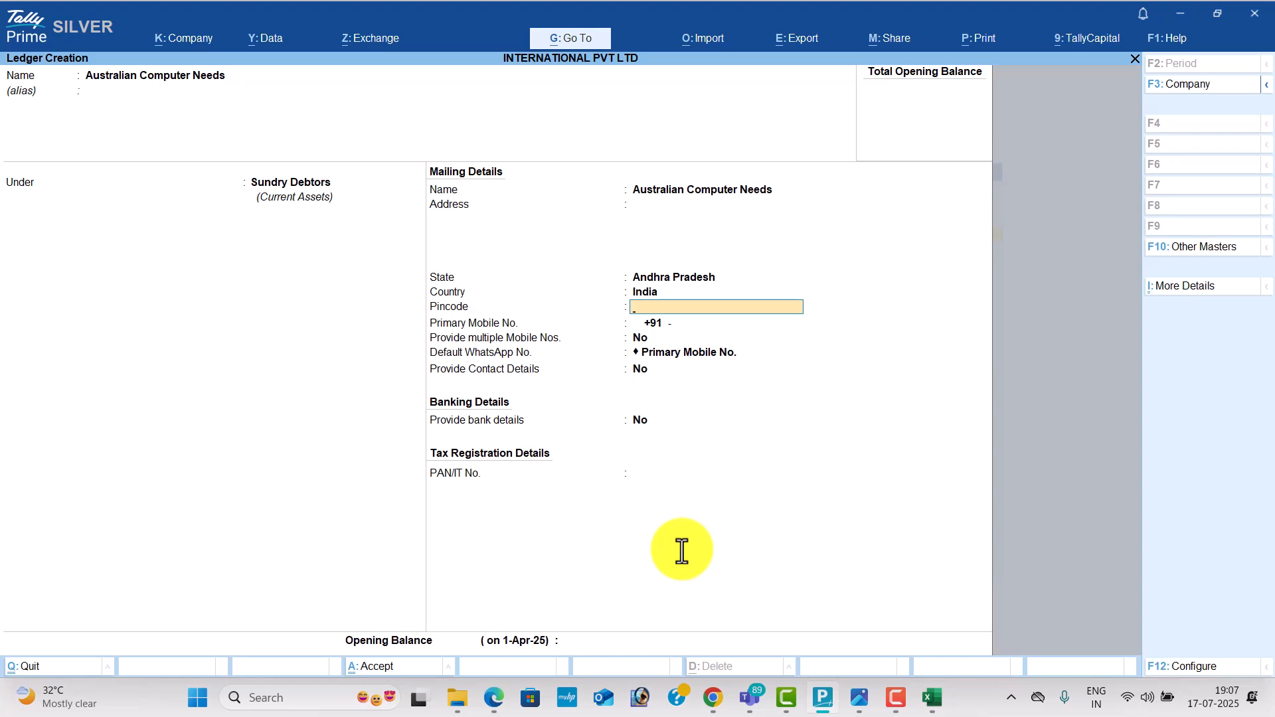
pyautogui.press('Return')
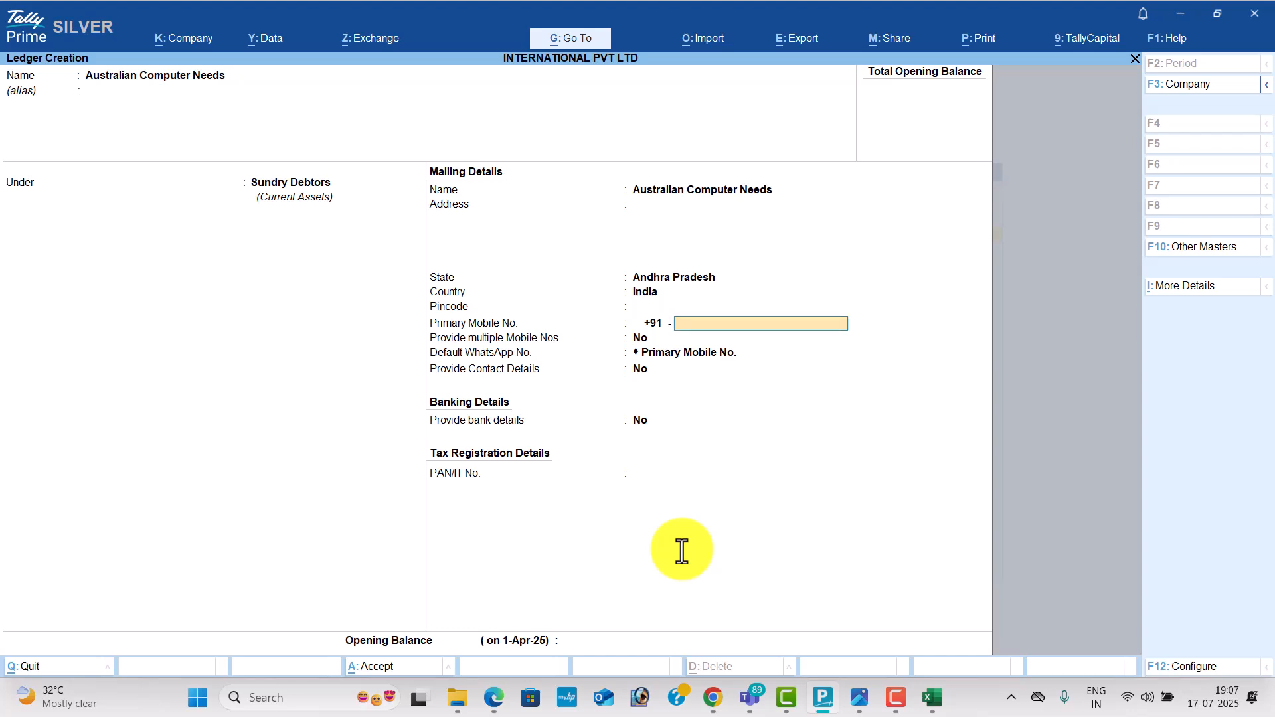
pyautogui.hotkey('ctrl', 'a')
# Create a ledger named Sales under Sales Accounts
pyautogui.write('Sales')
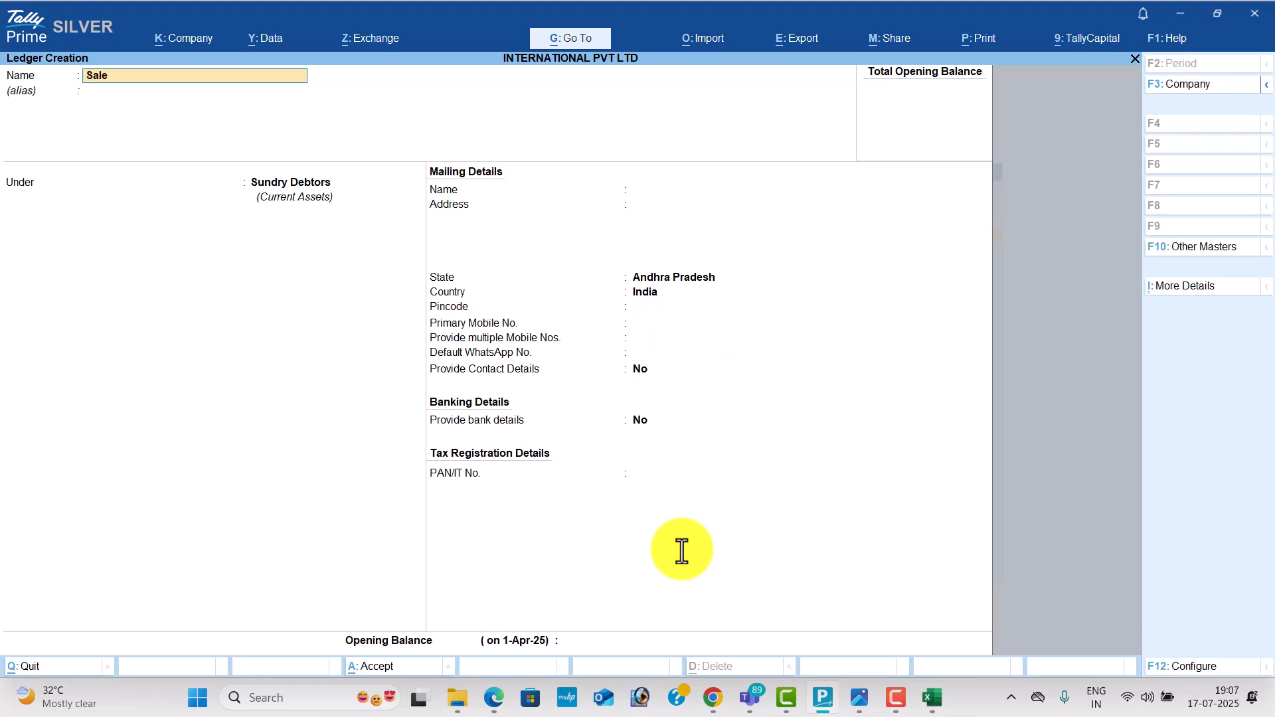
pyautogui.press('Return')
pyautogui.write('Sales Accounts')
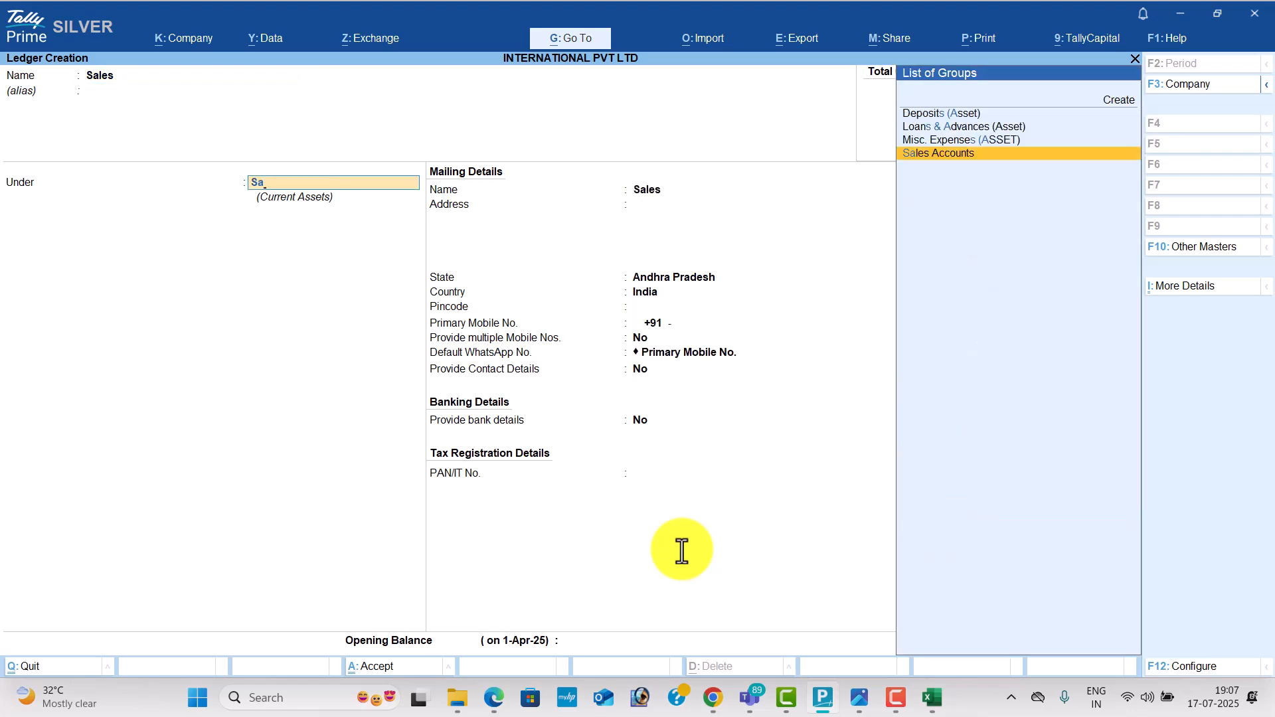
pyautogui.press('Return')
pyautogui.hotkey('ctrl', 'a')
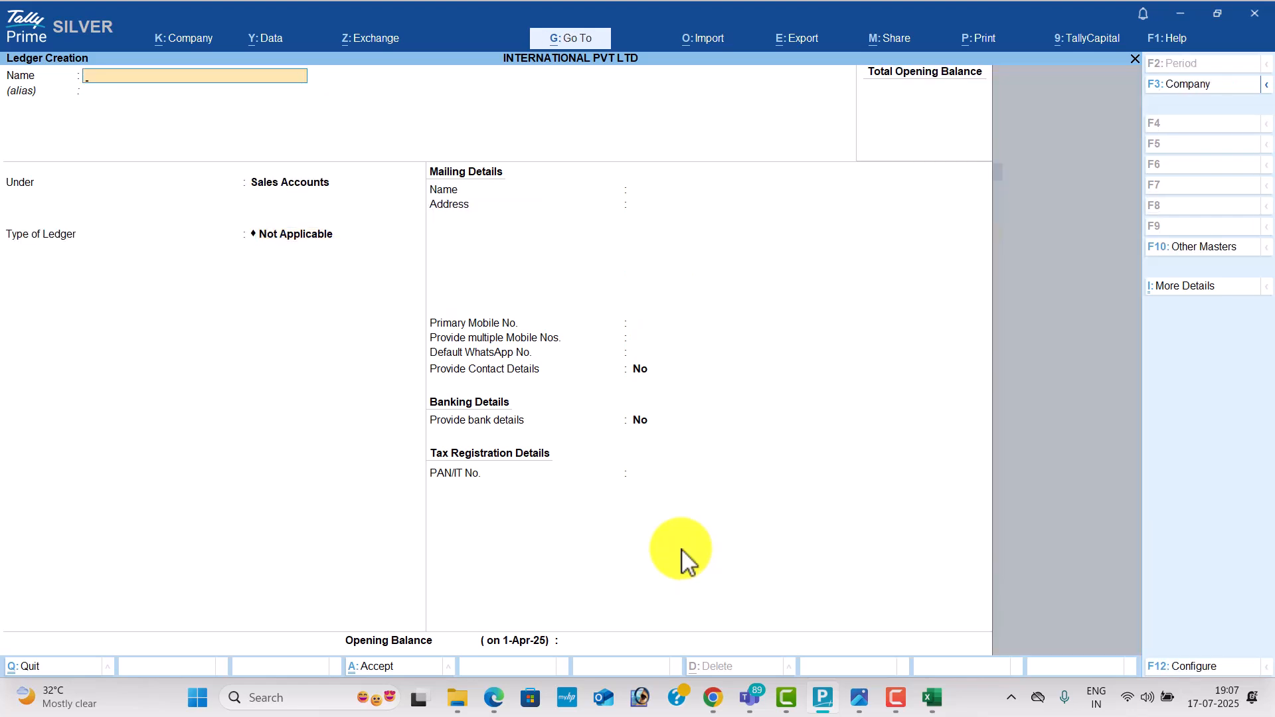
# Copy the customer name Kuwait Computer World from transaction 4 in the PDF into a new TallyPrime ledger's name
pyautogui.hotkey('alt', 'Tab')
pyautogui.scroll(-2, 455, 401)
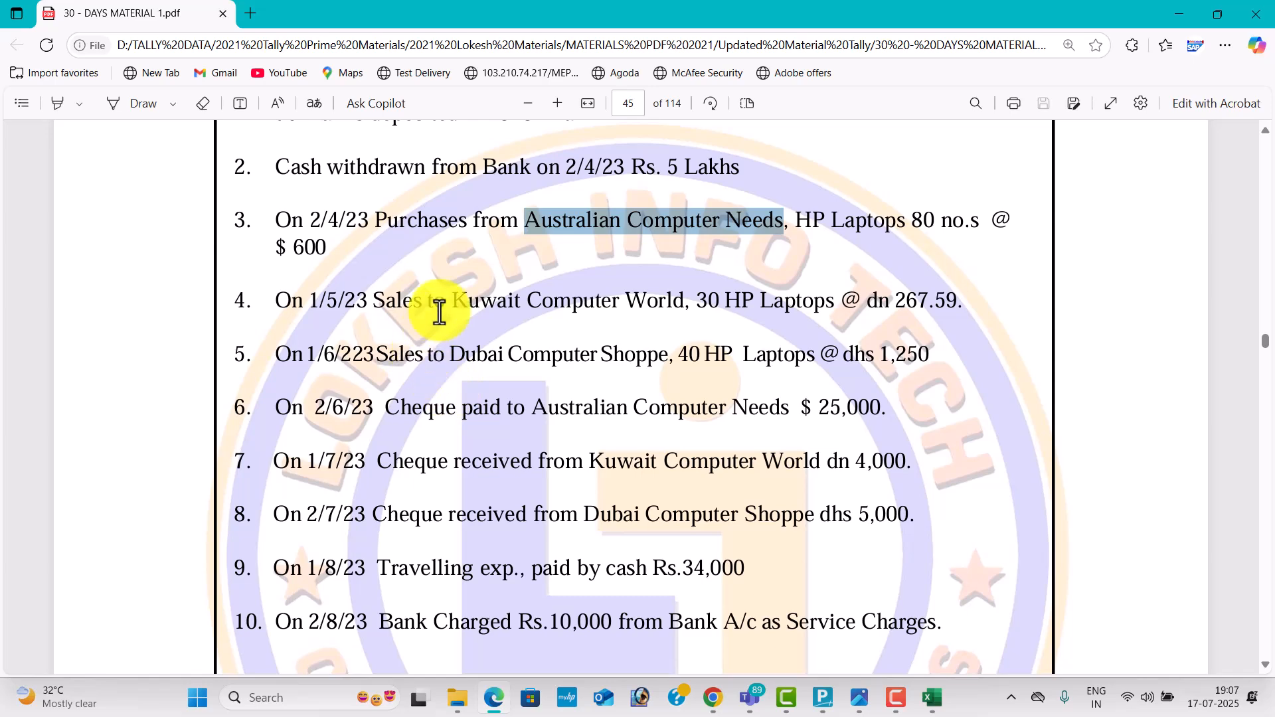
pyautogui.moveTo(452, 310); pyautogui.dragTo(684, 327)
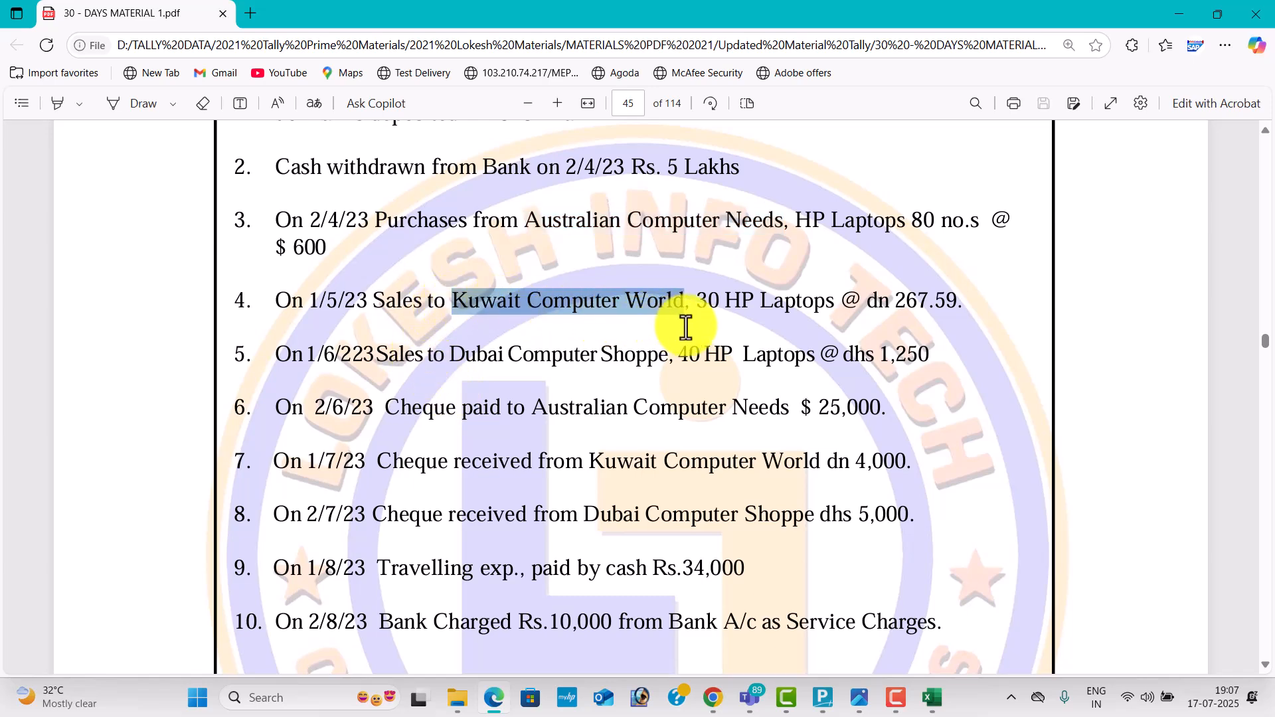
pyautogui.hotkey('ctrl', 'c')
pyautogui.hotkey('alt', 'Tab')
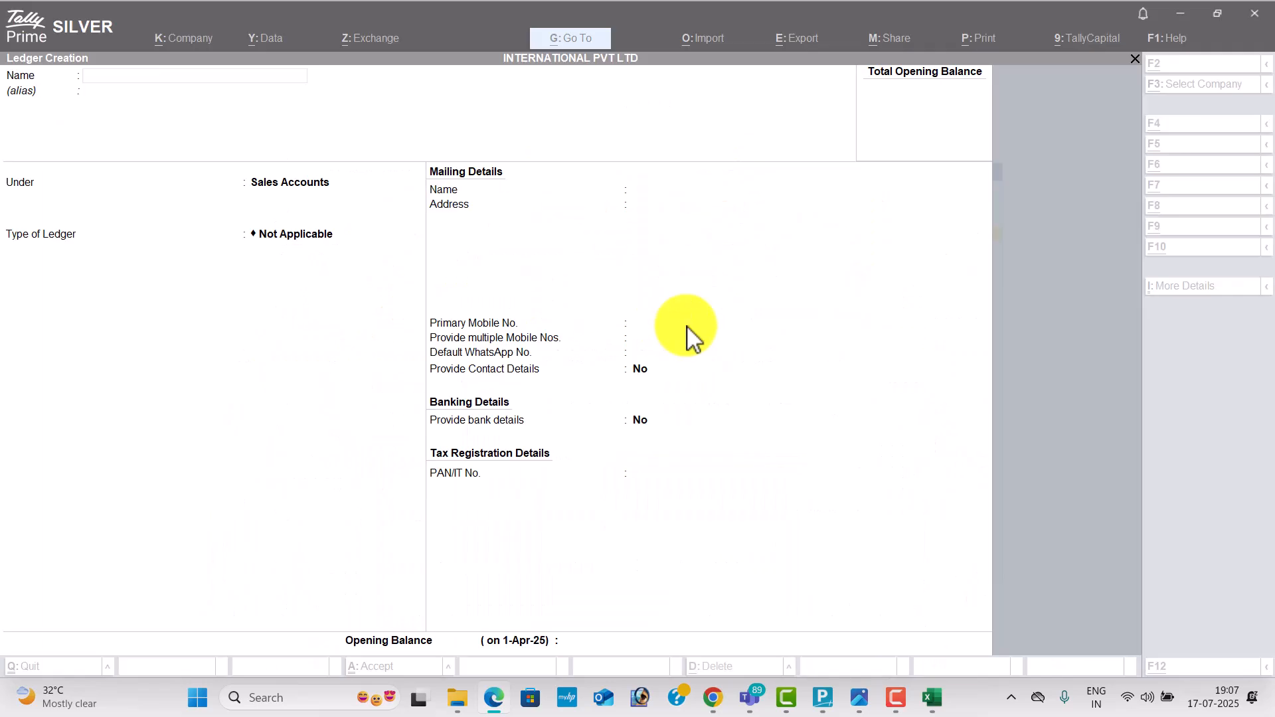
pyautogui.hotkey('ctrl', 'alt', 'v')
# Place the Kuwait Computer World ledger under Sundry Debtors, keep India as the country, and save it
pyautogui.press('Return')
pyautogui.write('Sun')
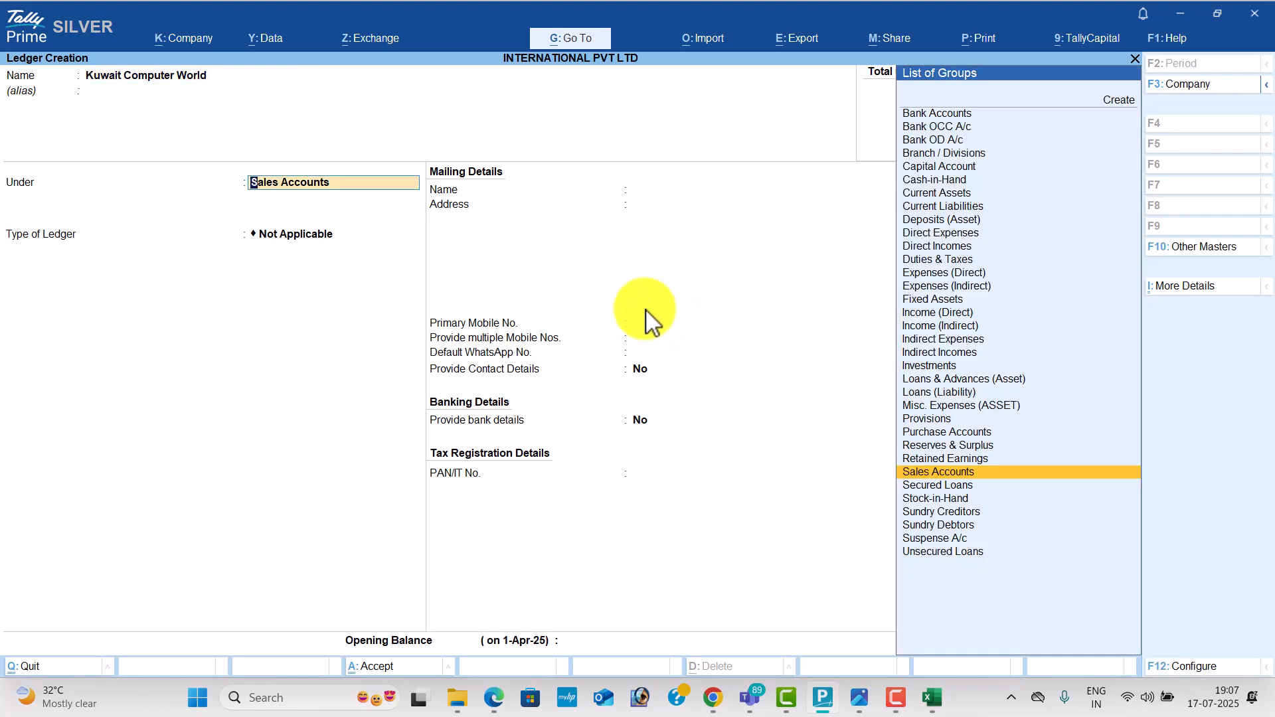
pyautogui.press('Down')
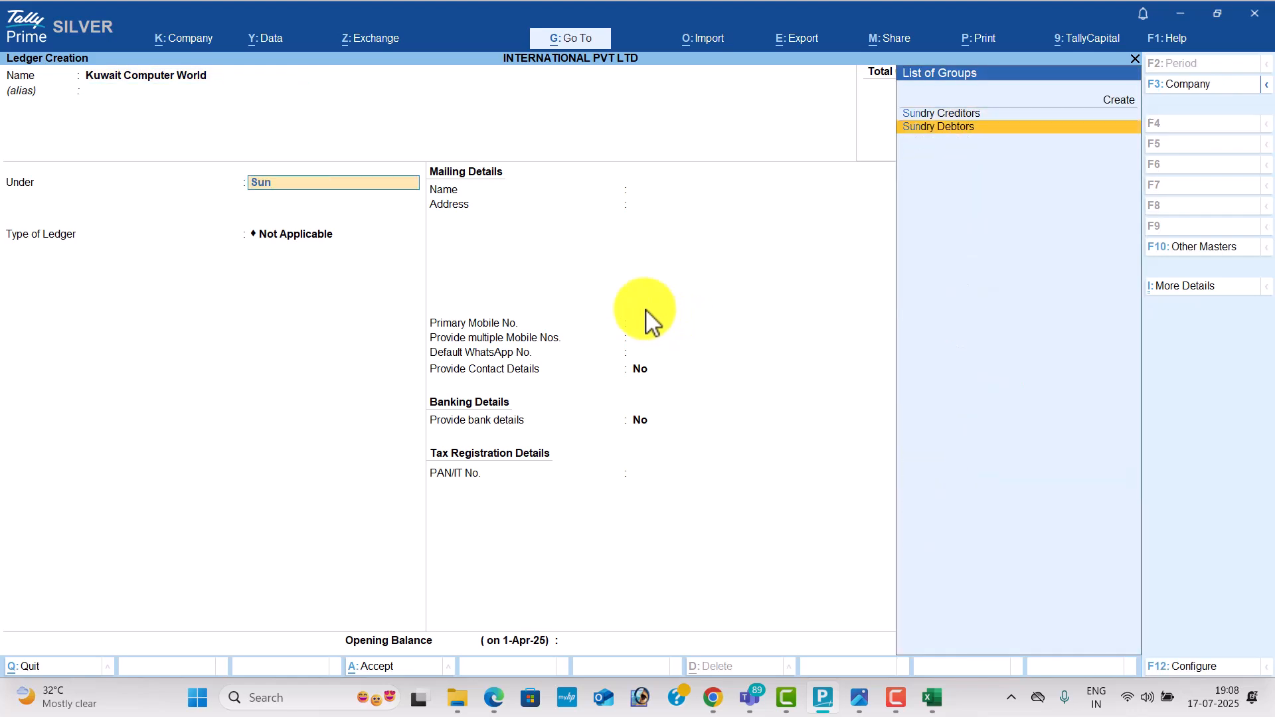
pyautogui.press('Return')
pyautogui.press('Return')
pyautogui.press('Return')
pyautogui.press('Return')
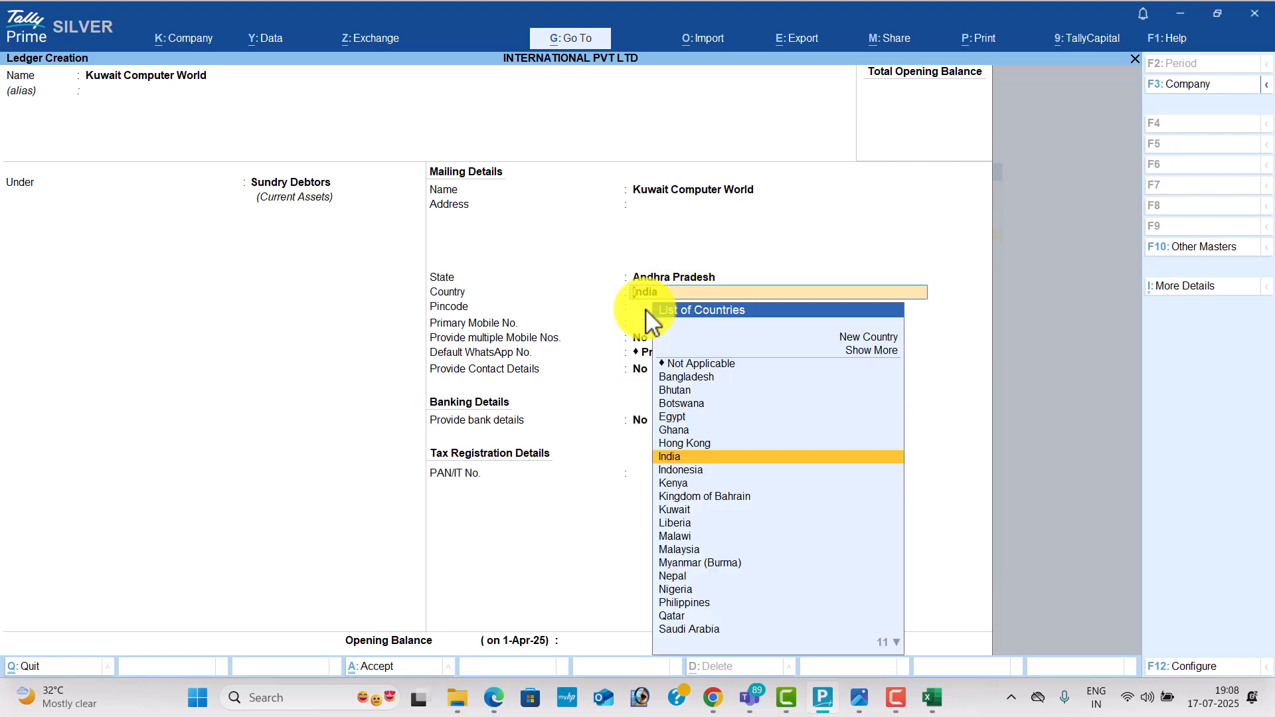
pyautogui.press('Return')
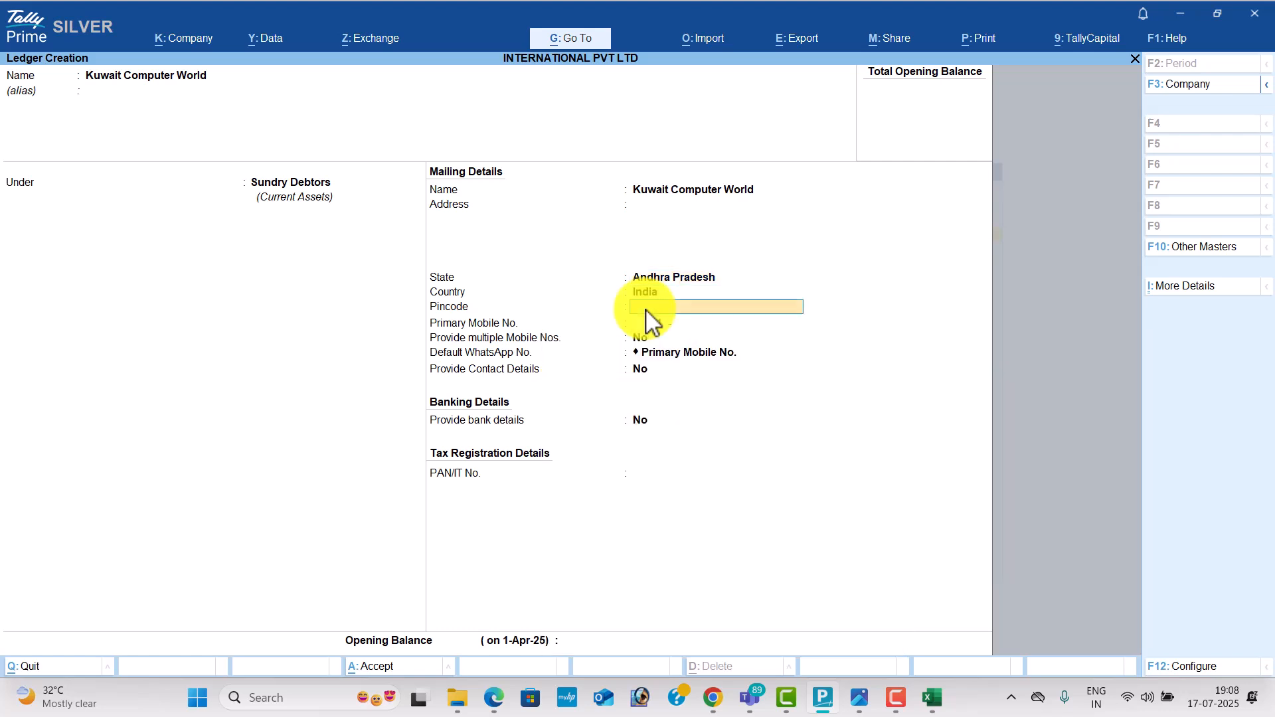
pyautogui.hotkey('ctrl', 'a')
# Copy the customer name Dubai Computer Shoppe from transaction 5 in the PDF into a new TallyPrime ledger's name
pyautogui.hotkey('alt', 'Tab')
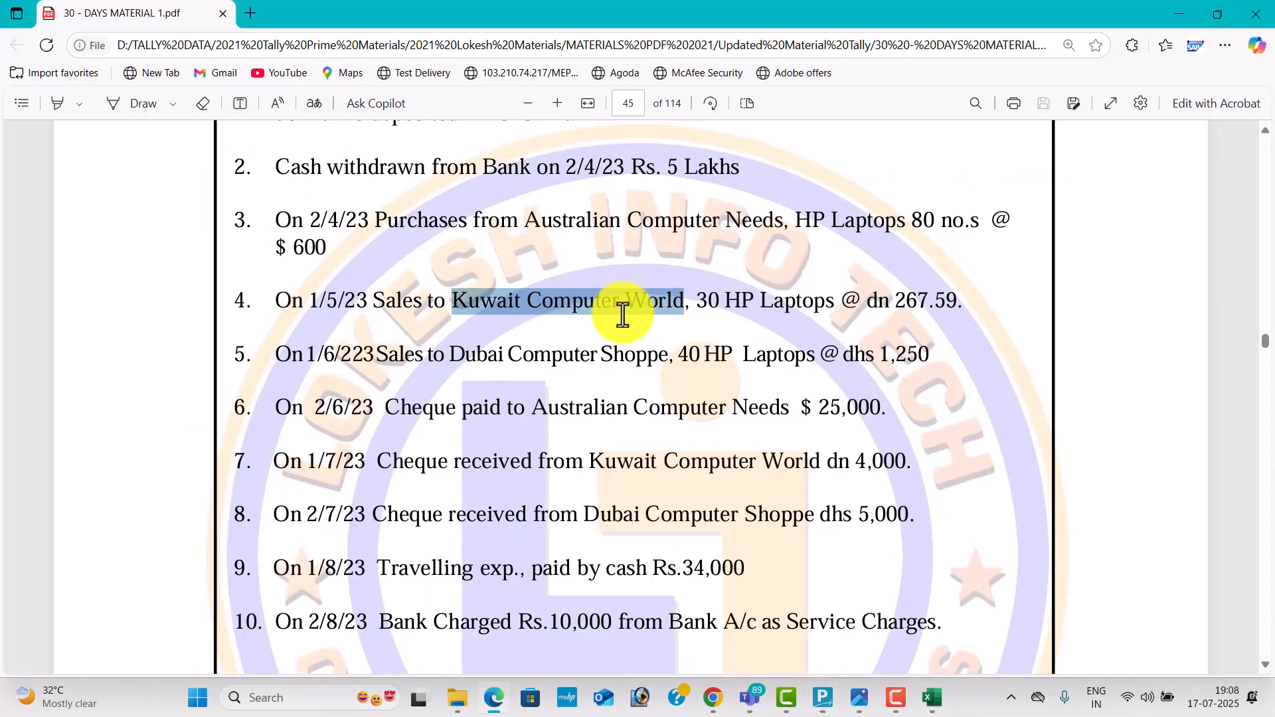
pyautogui.scroll(-1, 691, 306)
pyautogui.moveTo(451, 270); pyautogui.dragTo(658, 275)
pyautogui.hotkey('ctrl', 'c')
pyautogui.hotkey('alt', 'Tab')
pyautogui.hotkey('ctrl', 'alt', 'v')
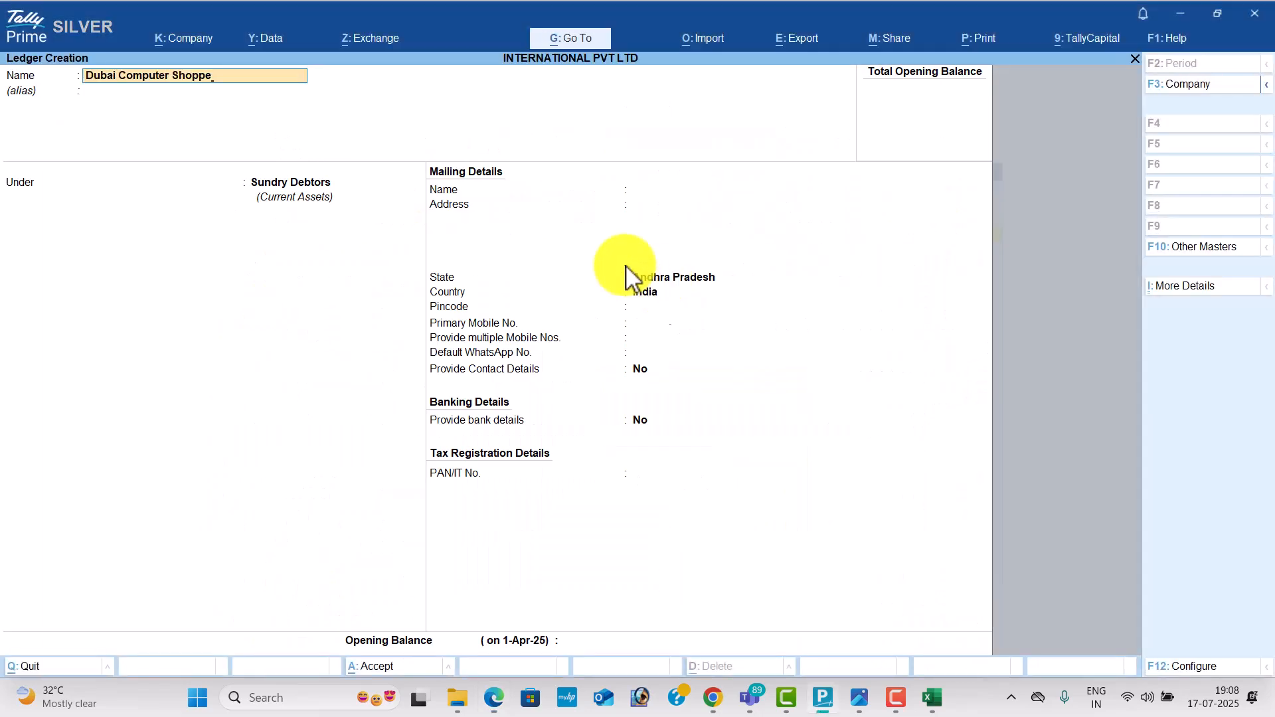
# Save the Dubai Computer Shoppe ledger under the Sundry Debtors group with the default mailing details
pyautogui.press('Return')
pyautogui.press('Return')
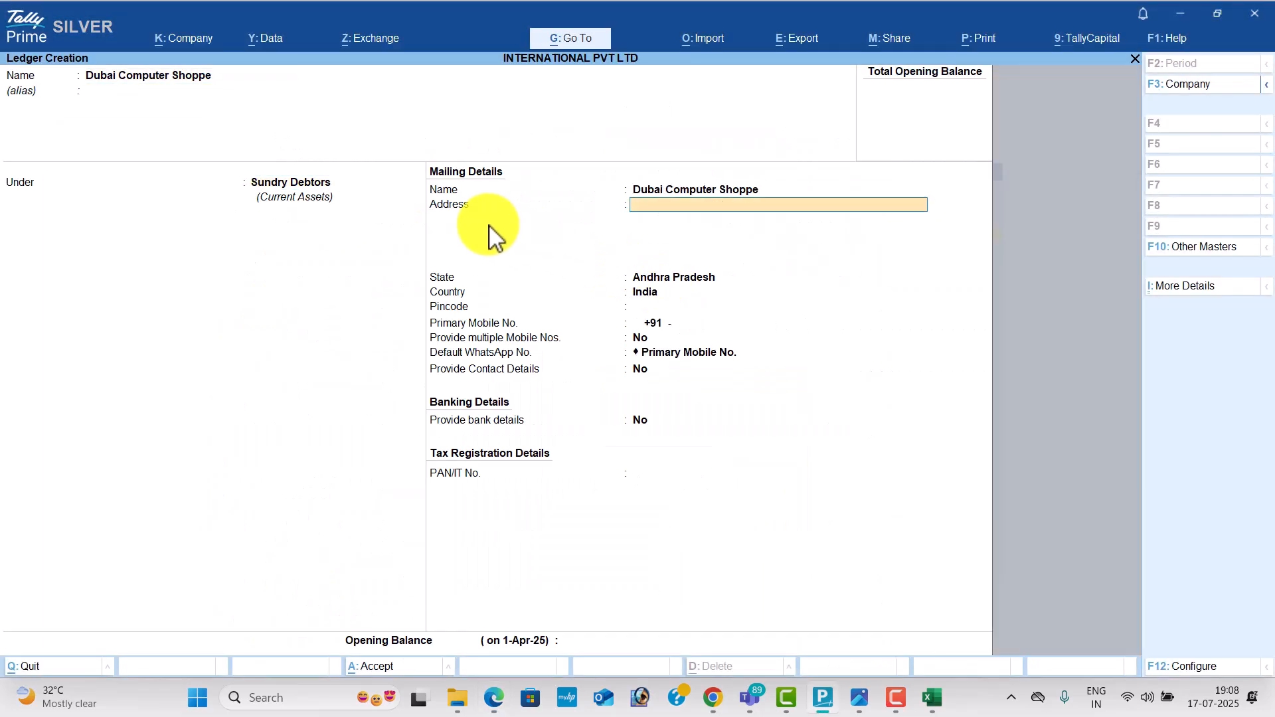
pyautogui.press('Return')
pyautogui.press('Return')
pyautogui.hotkey('ctrl', 'a')
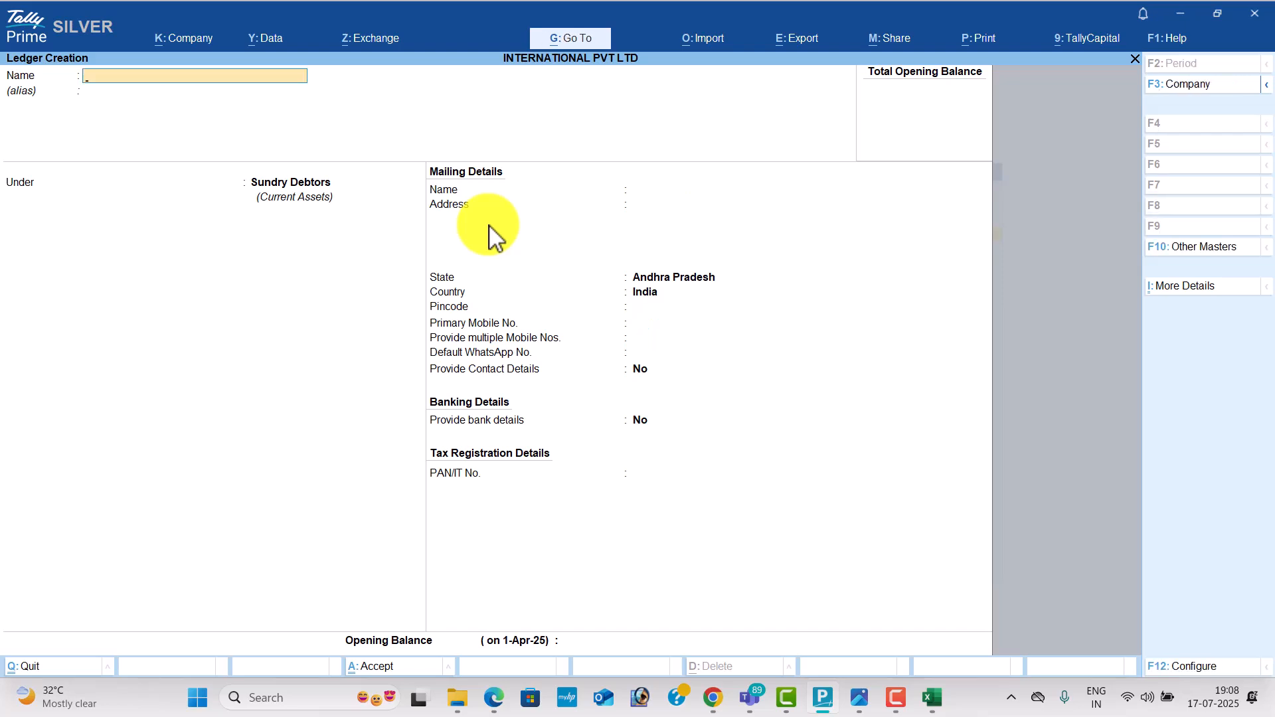
# Check transaction 9 in the PDF and create a TallyPrime ledger named Traveling Exp under Indirect Expenses
pyautogui.hotkey('alt', 'Tab')
pyautogui.scroll(-3, 448, 344)
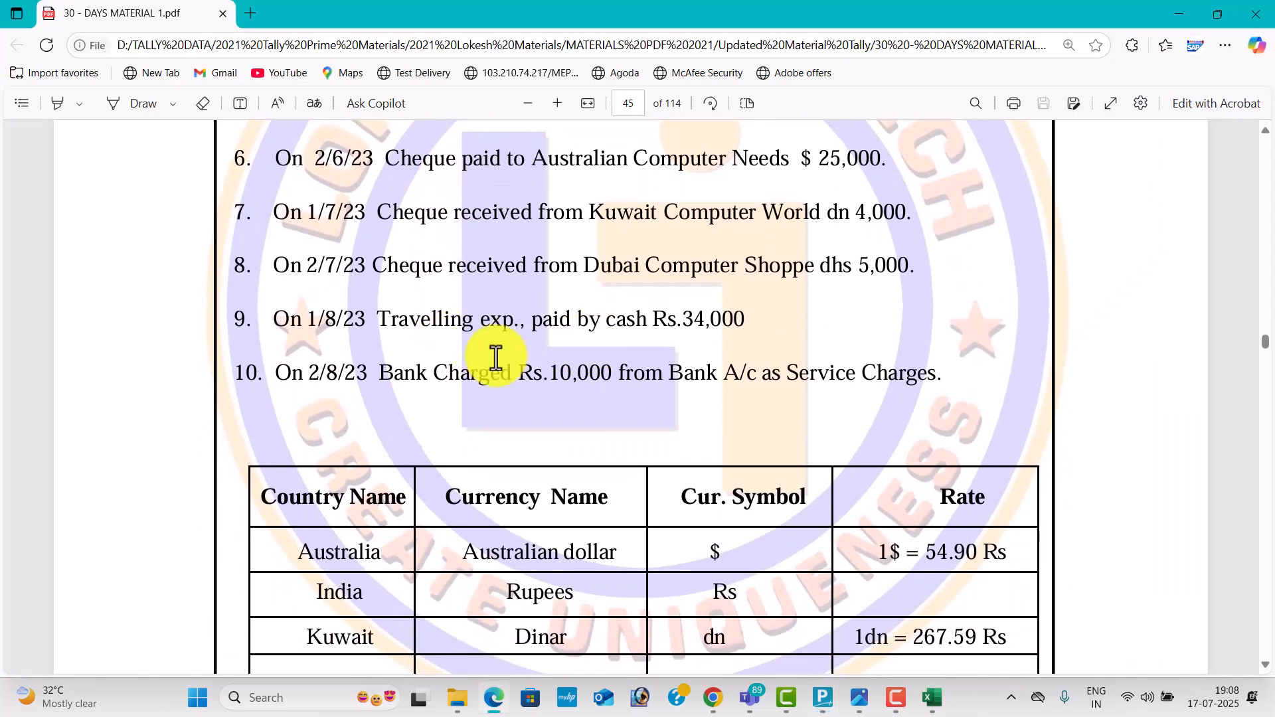
pyautogui.hotkey('alt', 'Tab')
pyautogui.write('Traveling Ex')
pyautogui.press('Return')
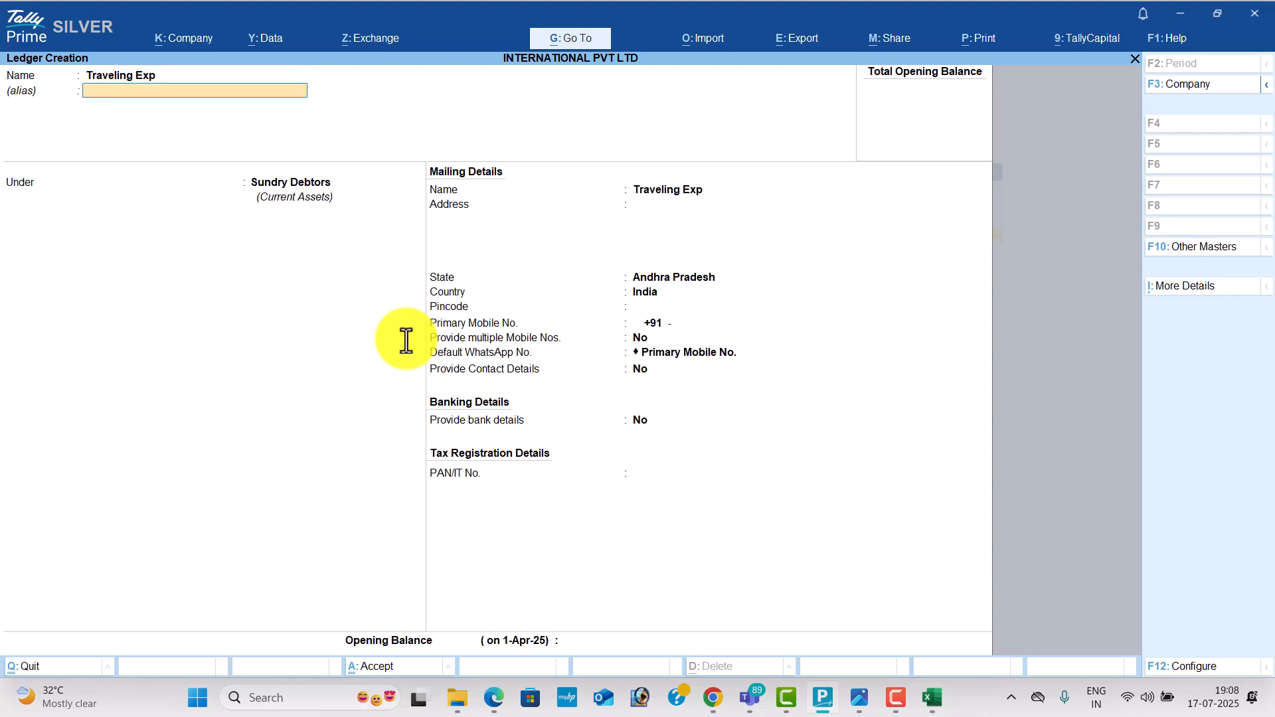
pyautogui.press('Return')
pyautogui.write('Ind')
pyautogui.press('Return')
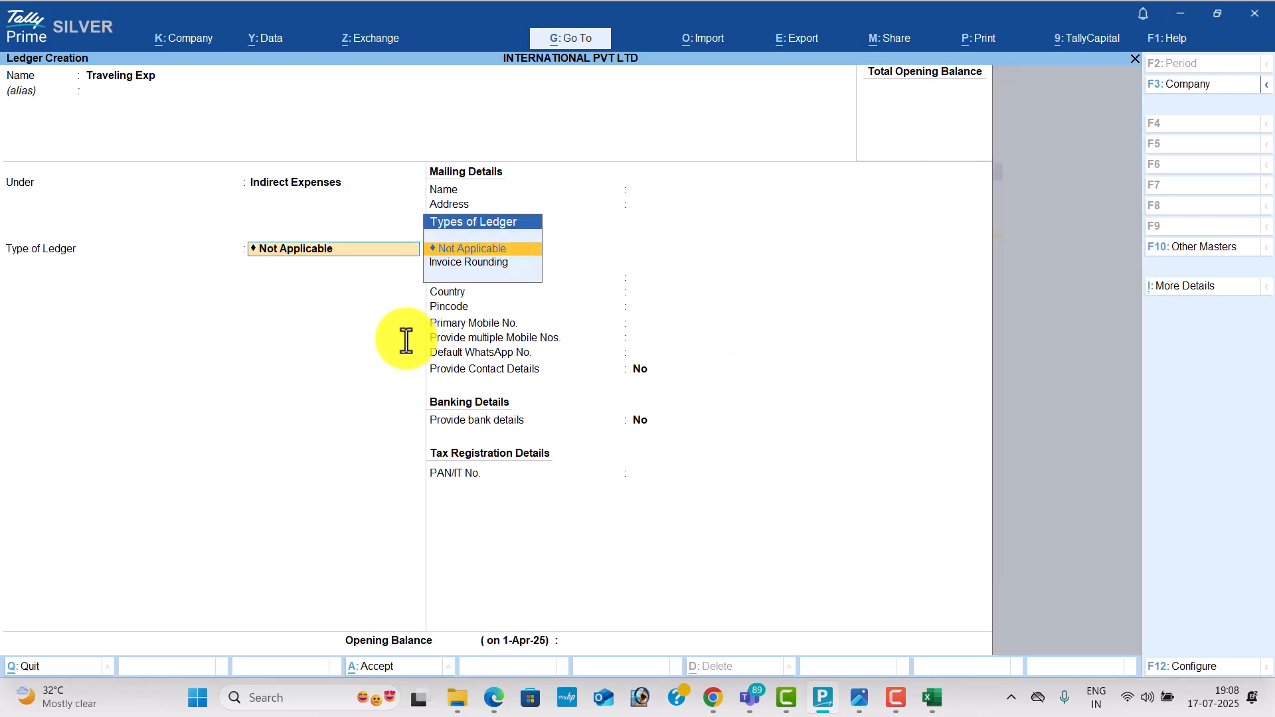
pyautogui.press('Return')
pyautogui.hotkey('ctrl', 'a')
# Check transaction 10 in the PDF and create a TallyPrime ledger named Bank Charges under Indirect Expenses
pyautogui.hotkey('alt', 'Tab')
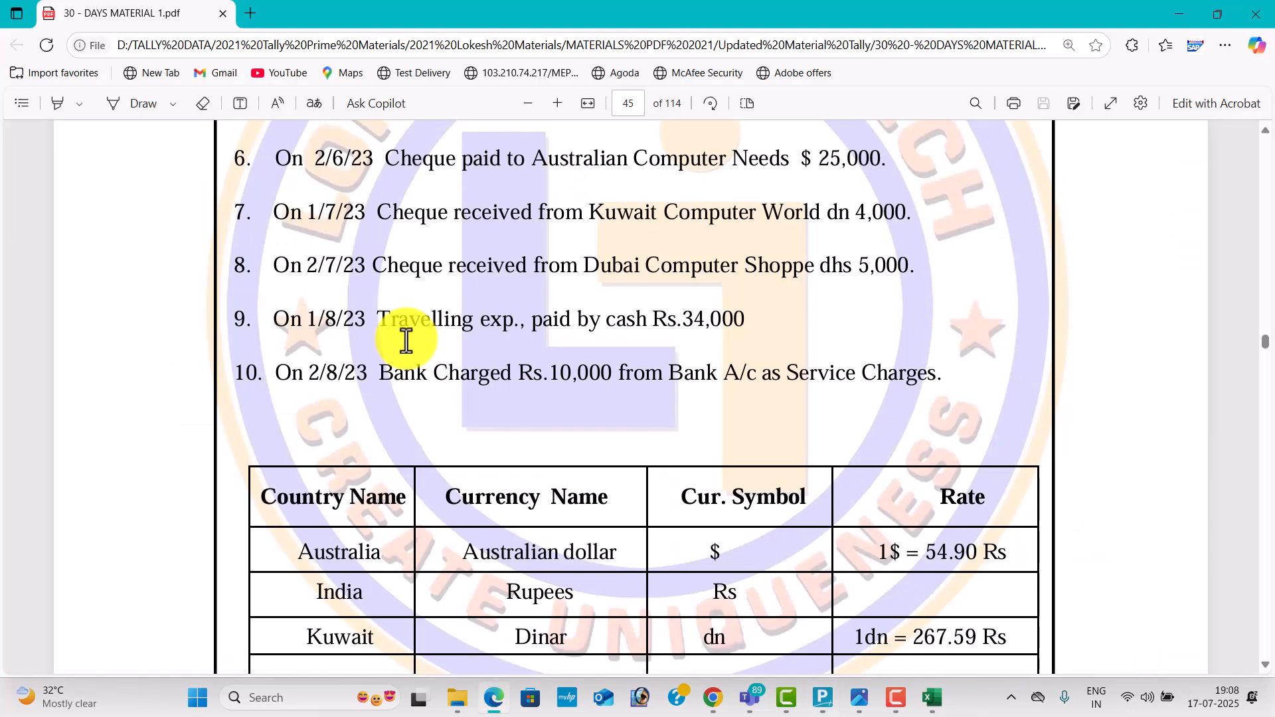
pyautogui.hotkey('alt', 'Tab')
pyautogui.write('Bank Cha')
pyautogui.press('Return')
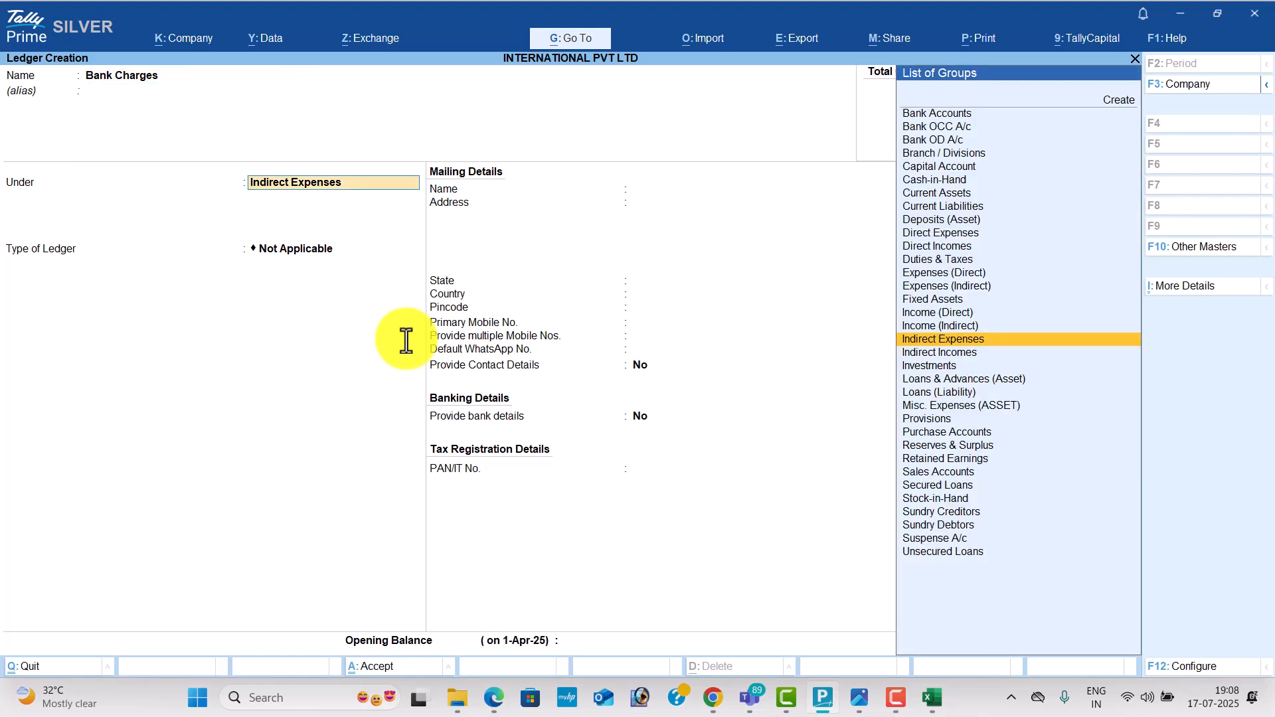
pyautogui.press('Return')
pyautogui.hotkey('ctrl', 'a')
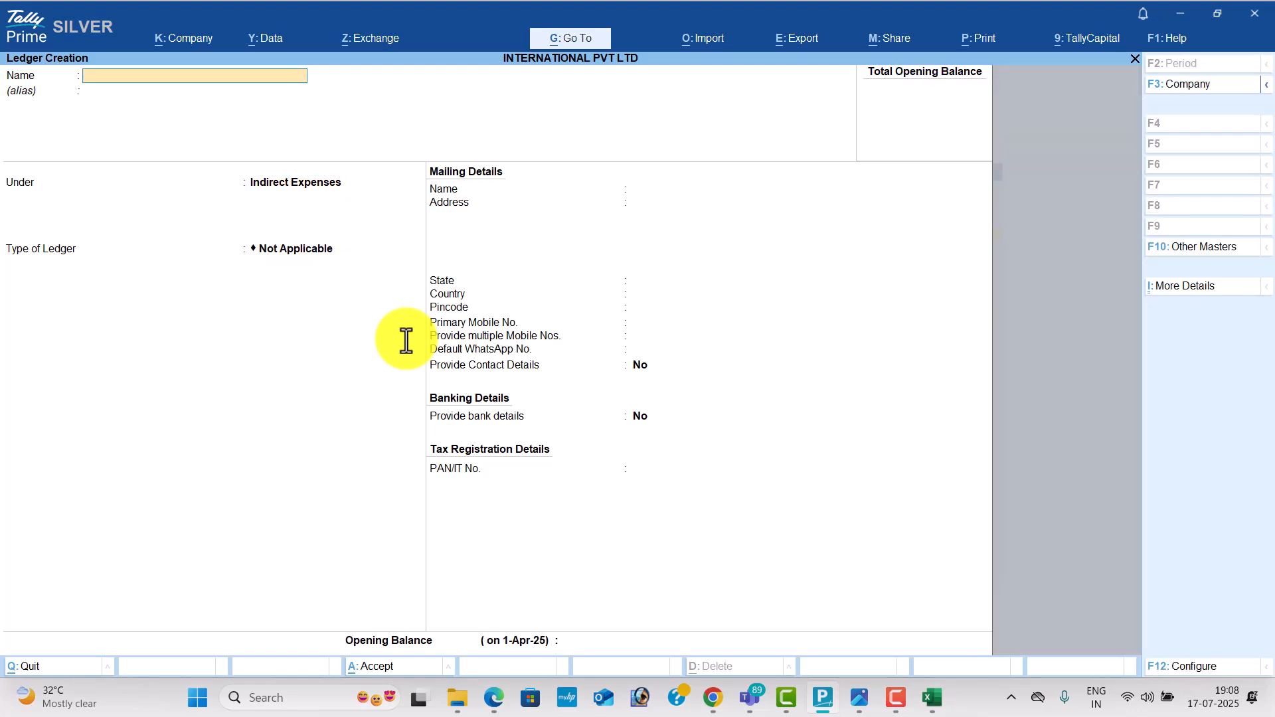
# Review the currency table and transactions in the PDF and highlight the unit no.s in transaction 3
pyautogui.hotkey('alt', 'Tab')
pyautogui.scroll(-2, 413, 342)
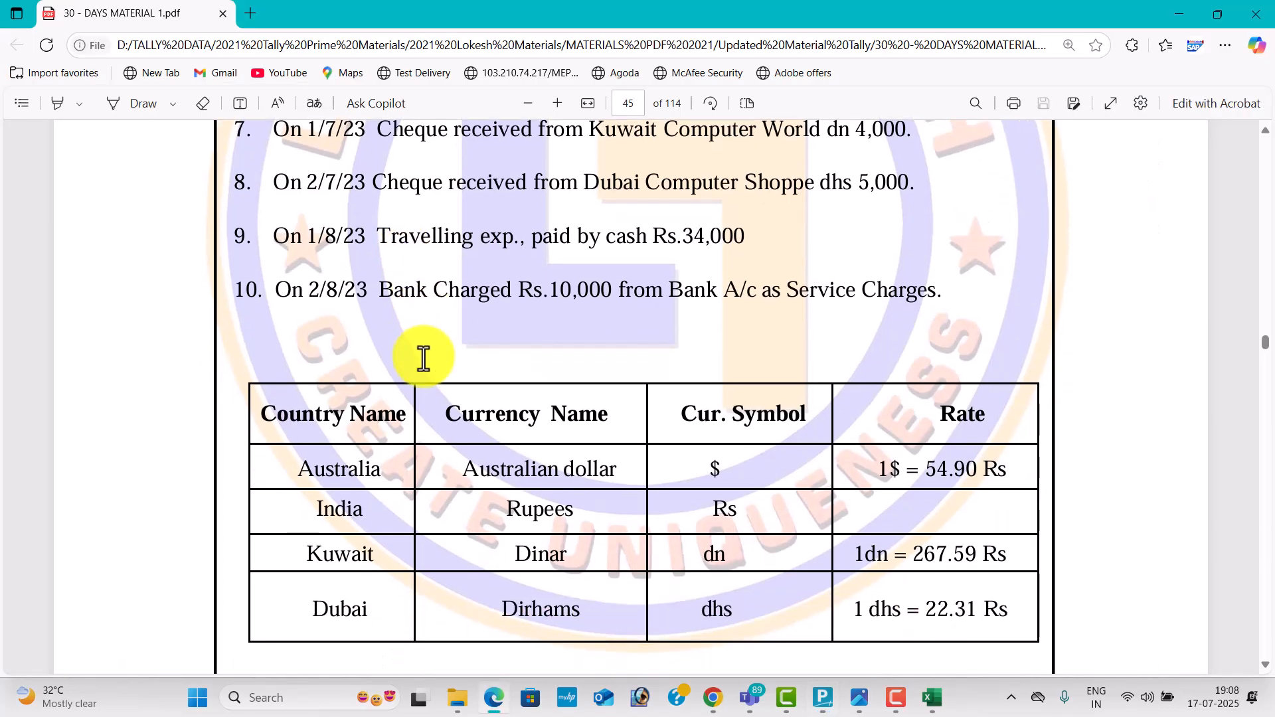
pyautogui.scroll(5, 425, 359)
pyautogui.scroll(1, 425, 356)
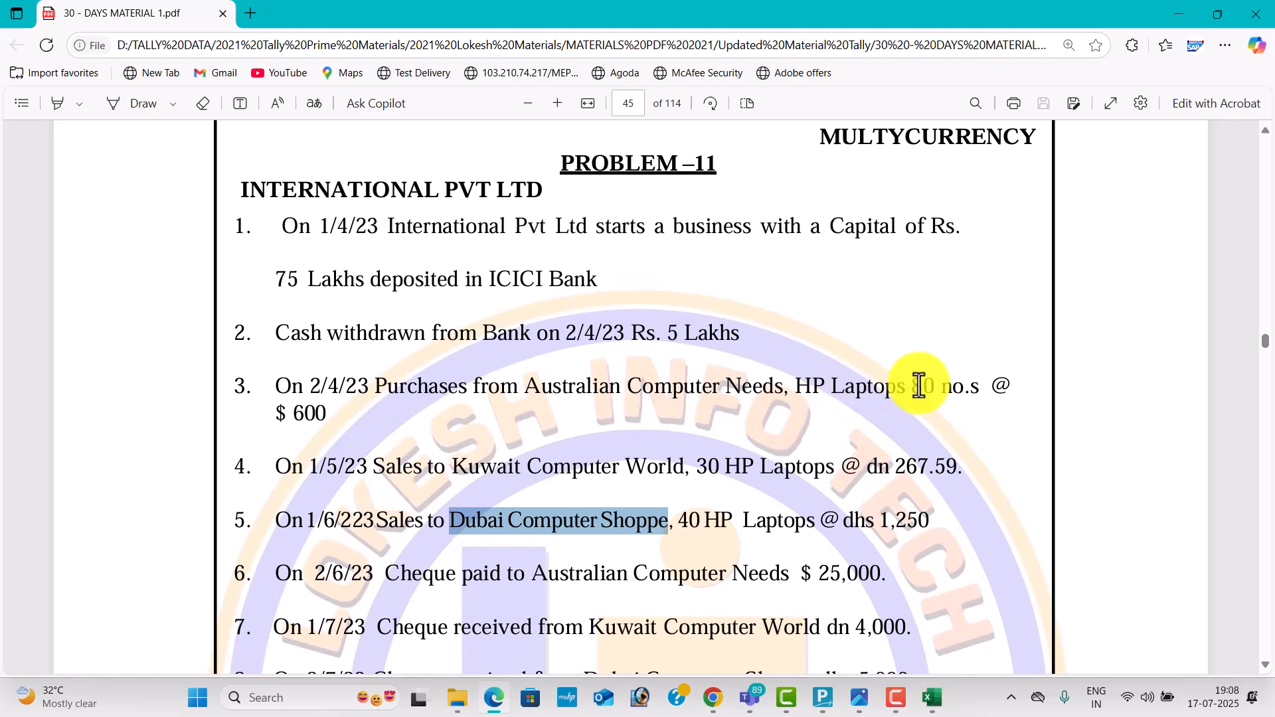
pyautogui.moveTo(945, 387); pyautogui.dragTo(981, 390)
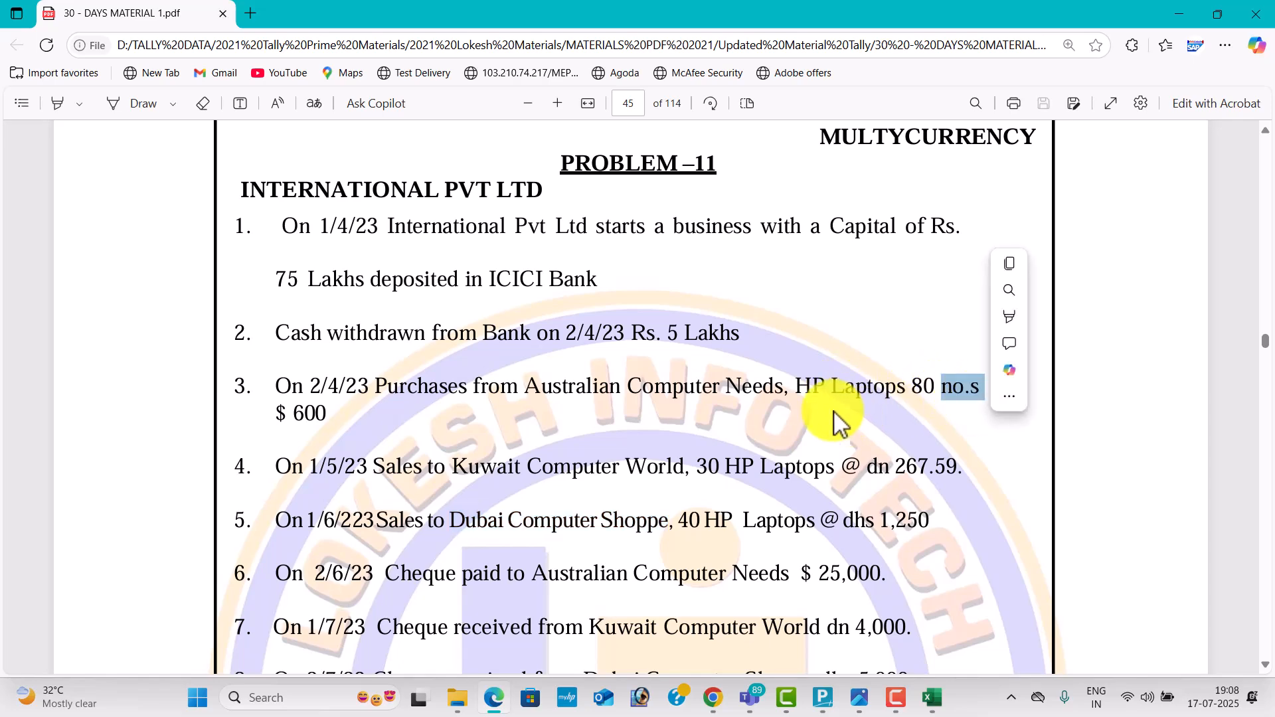
# Return to TallyPrime, create a simple unit with symbol nos and formal name Numbers, and leave unit creation
pyautogui.hotkey('alt', 'Tab')
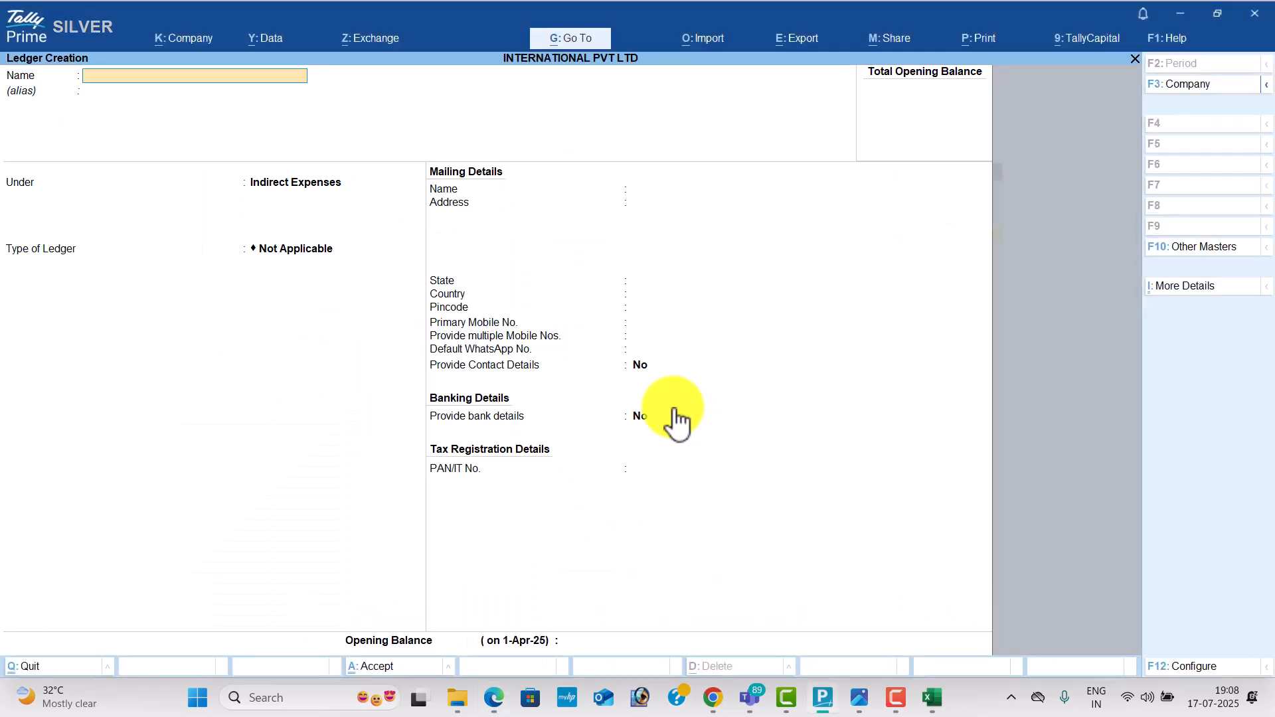
pyautogui.press('Escape')
pyautogui.press('Down')
pyautogui.press('Down')
pyautogui.press('Down')
pyautogui.press('Down')
pyautogui.press('Down')
pyautogui.press('Down')
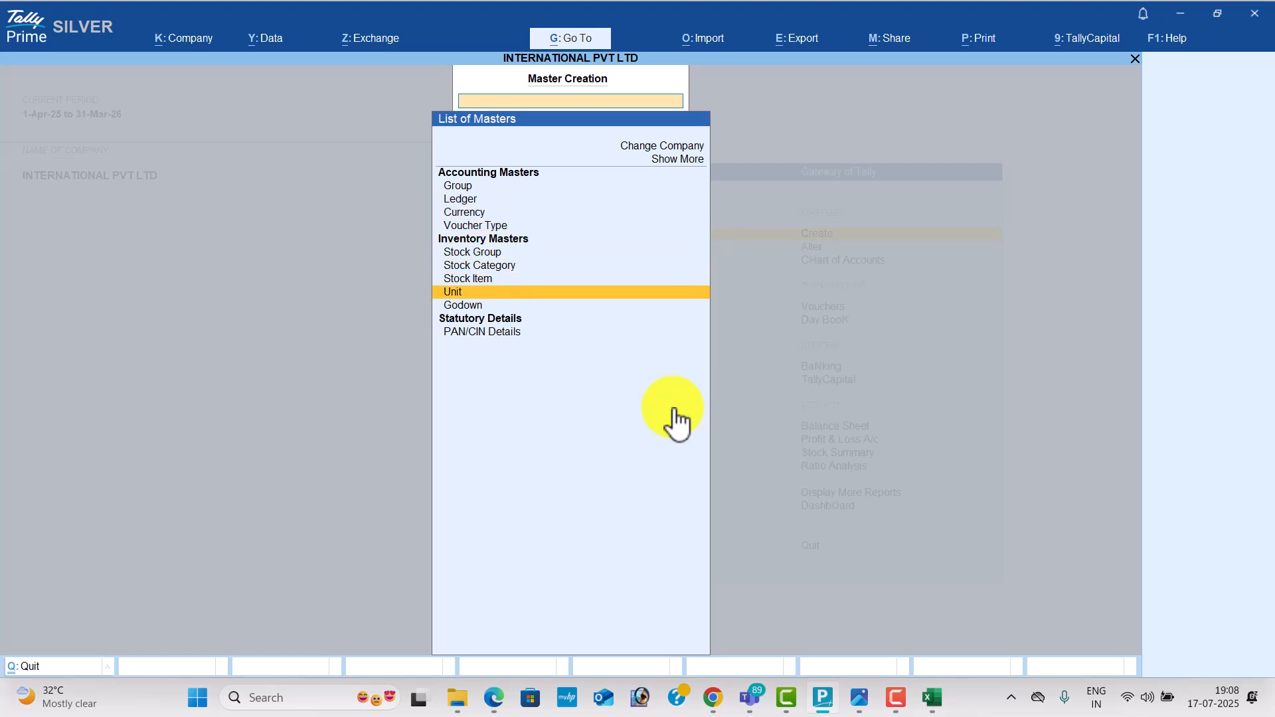
pyautogui.press('Return')
pyautogui.press('Return')
pyautogui.write('Numbe')
pyautogui.press('Return')
pyautogui.press('Return')
pyautogui.press('Return')
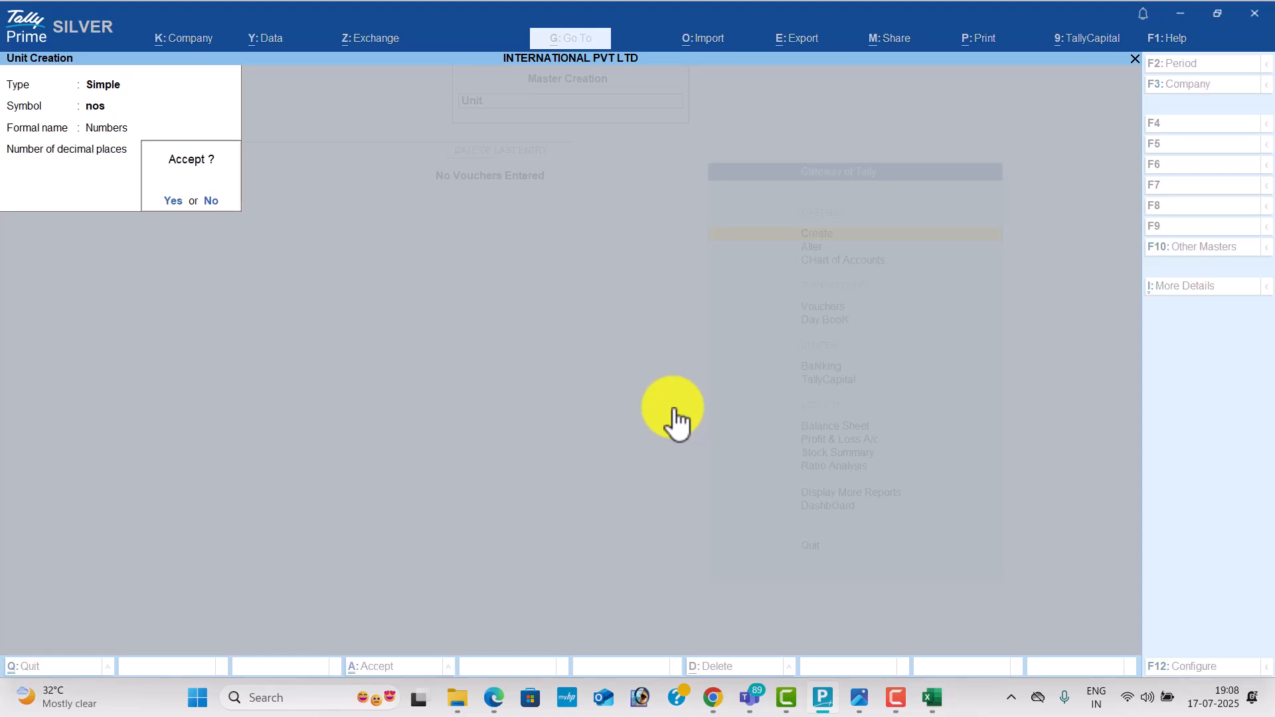
pyautogui.press('Escape')
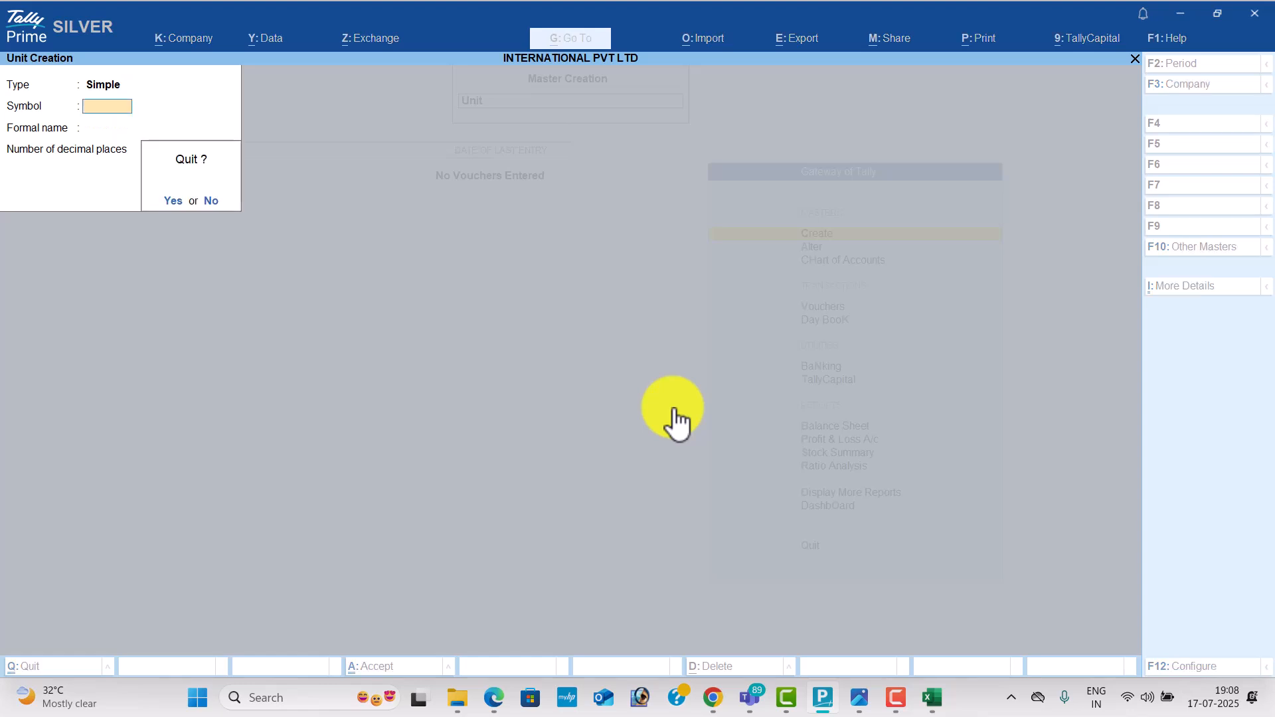
pyautogui.press('Return')
# Begin a new stock item and copy the text "HP Laptops 80" from transaction 3 in the PDF
pyautogui.press('Up')
pyautogui.press('Return')
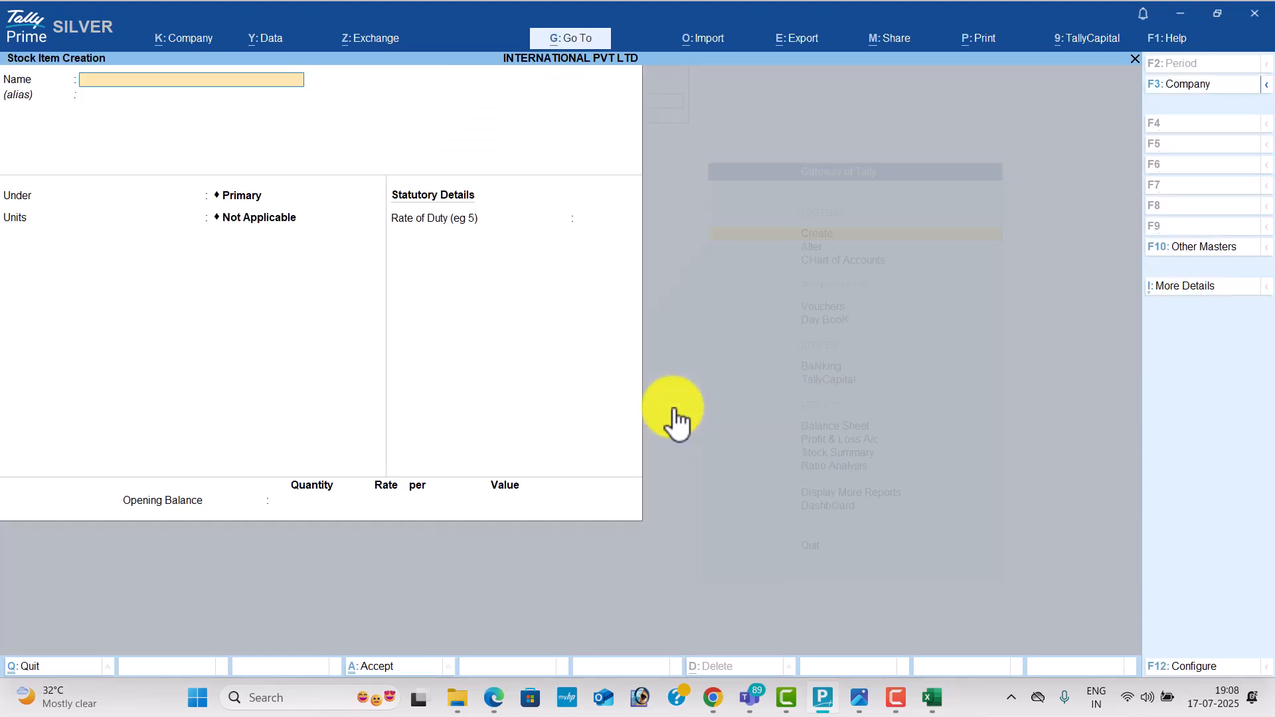
pyautogui.hotkey('alt', 'Tab')
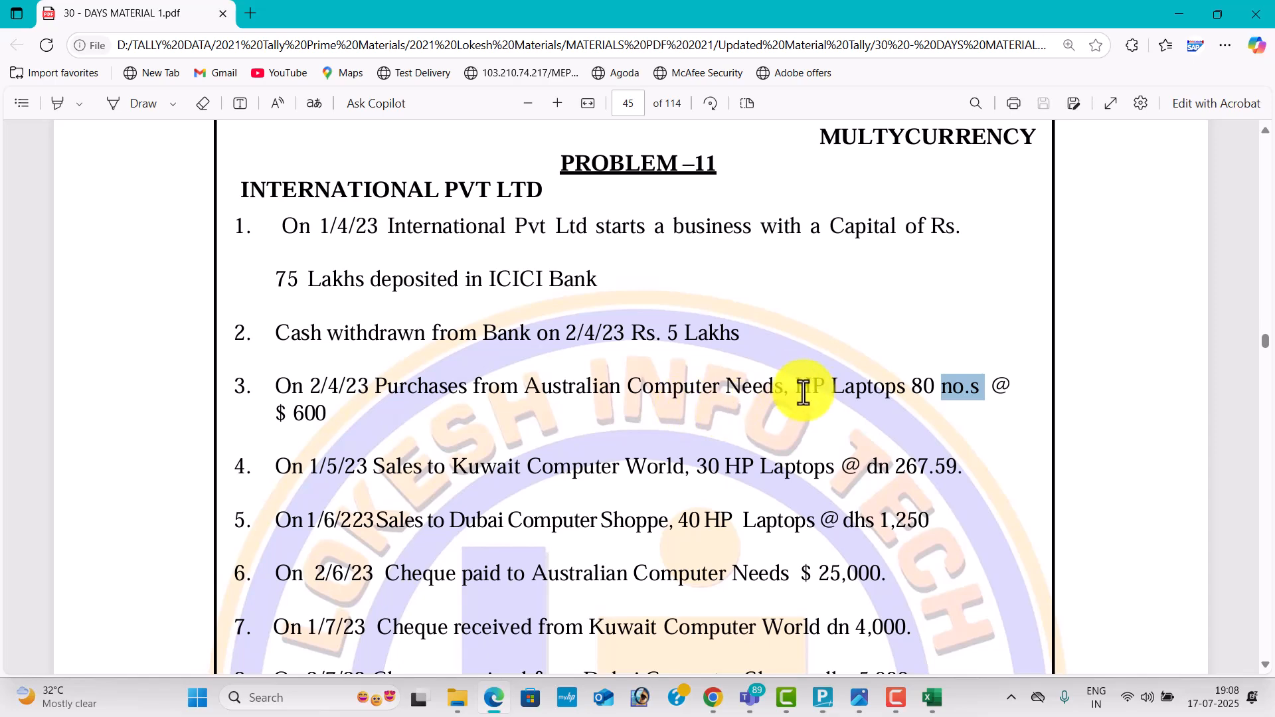
pyautogui.moveTo(795, 385); pyautogui.dragTo(908, 393)
pyautogui.hotkey('alt', 'Tab')
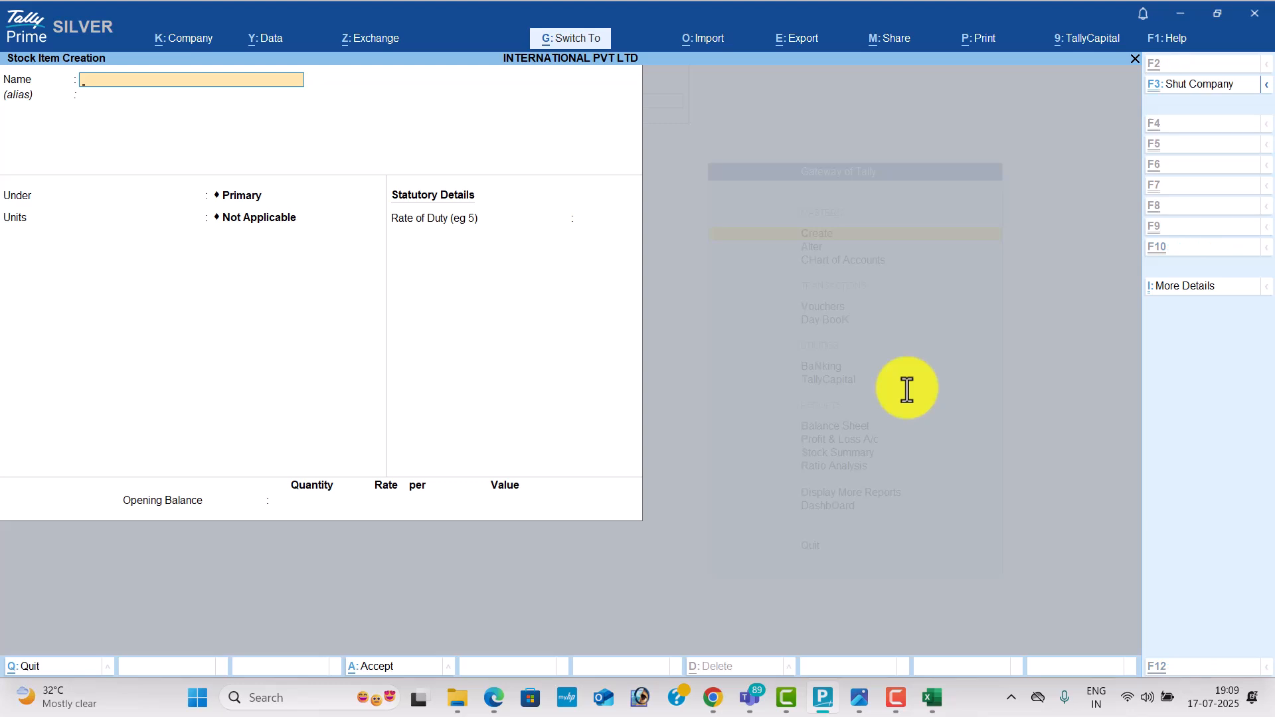
# Create the stock item HP Laptops 80 under Primary with nos as its unit, and leave stock item creation
pyautogui.hotkey('ctrl', 'v')
pyautogui.press('Return')
pyautogui.press('Return')
pyautogui.press('Down')
pyautogui.press('Return')
pyautogui.press('Return')
pyautogui.press('Return')
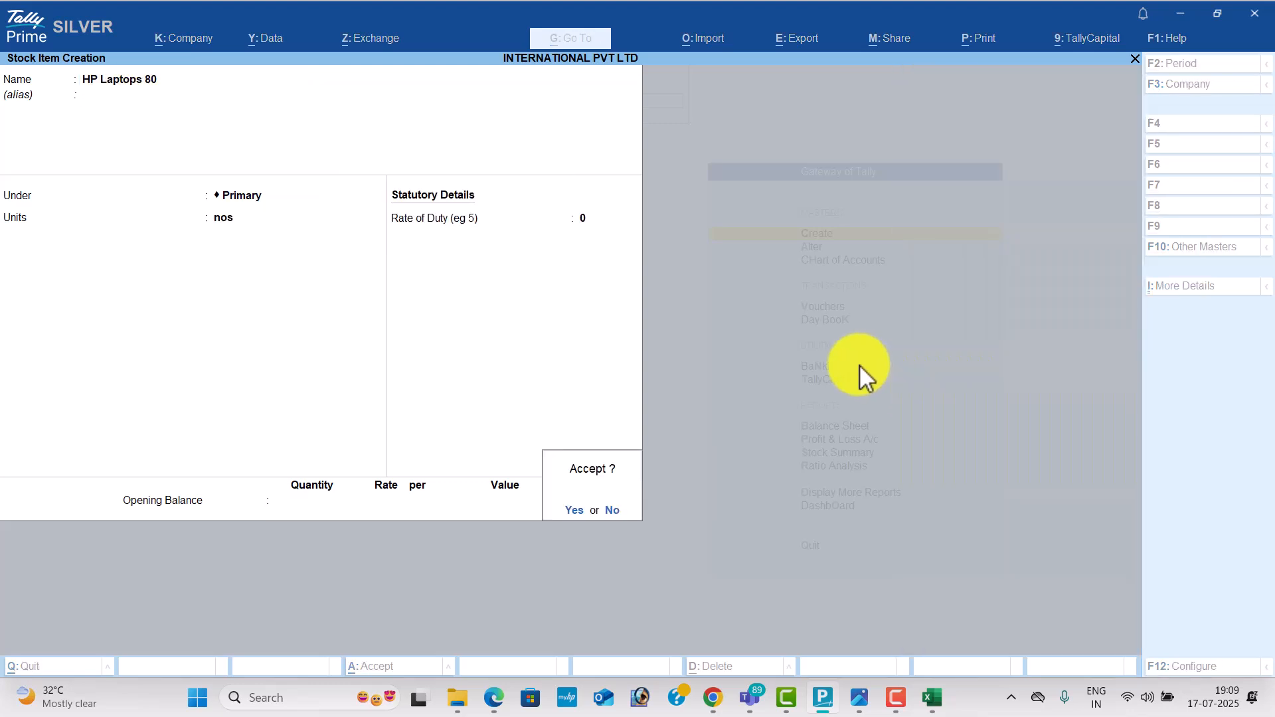
pyautogui.press('Return')
pyautogui.press('Escape')
pyautogui.press('Return')
# Start creating a new currency master instead of altering the default rupee currency
pyautogui.press('Up')
pyautogui.press('Up')
pyautogui.press('Up')
pyautogui.press('Up')
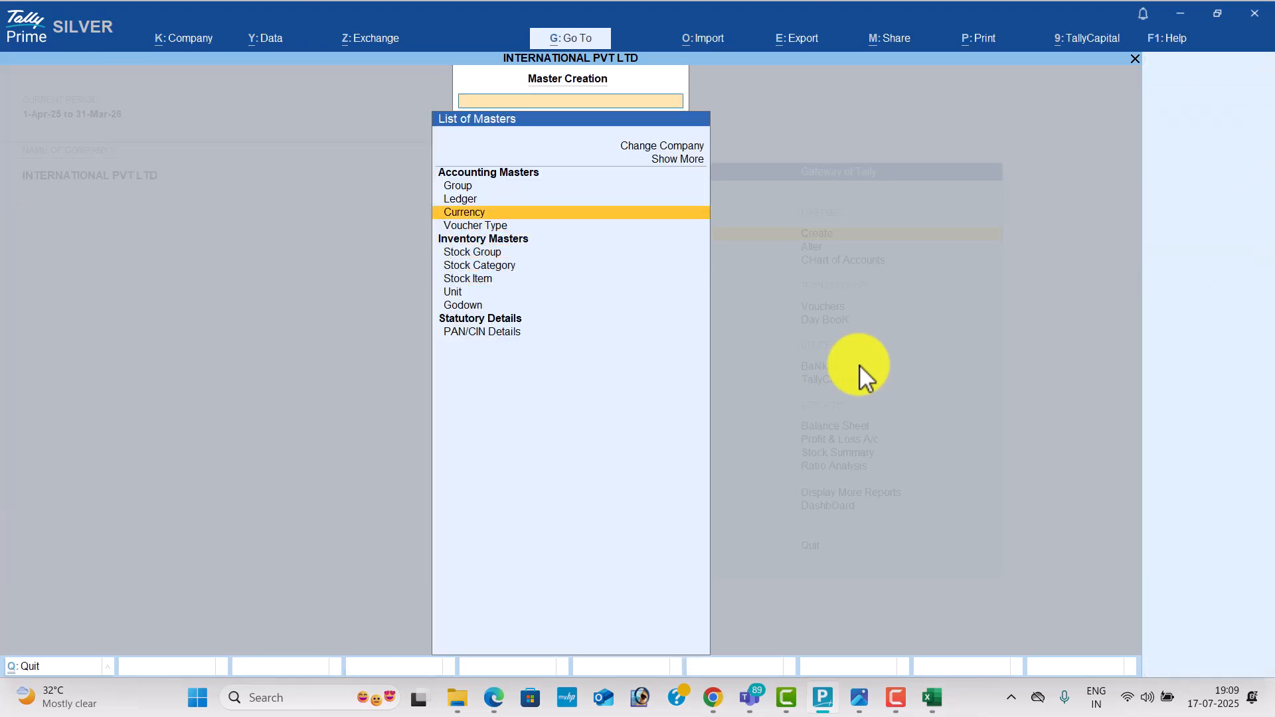
pyautogui.press('Down')
pyautogui.press('Up')
pyautogui.press('Down')
pyautogui.press('Up')
pyautogui.press('Return')
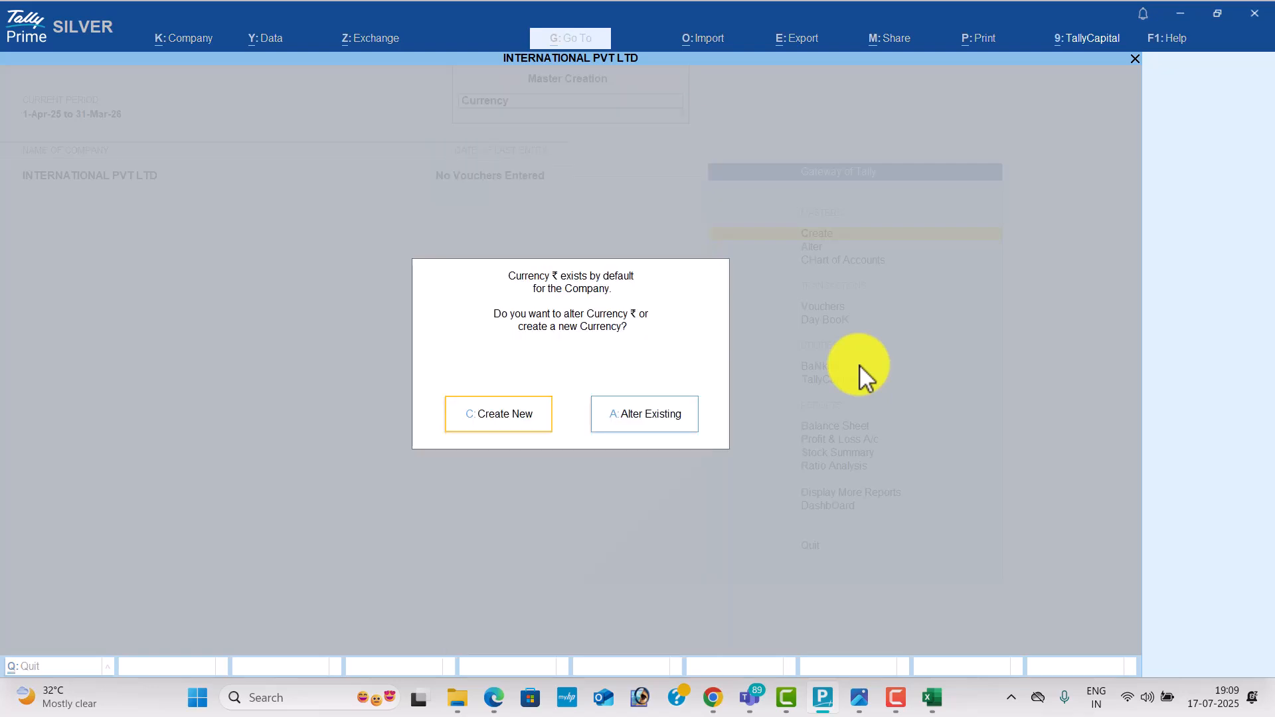
pyautogui.press('c')
# Check the currency table in the PDF and create a TallyPrime currency with symbol $ and formal name Dollor
pyautogui.hotkey('alt', 'Tab')
pyautogui.scroll(-2, 860, 386)
pyautogui.scroll(-3, 860, 392)
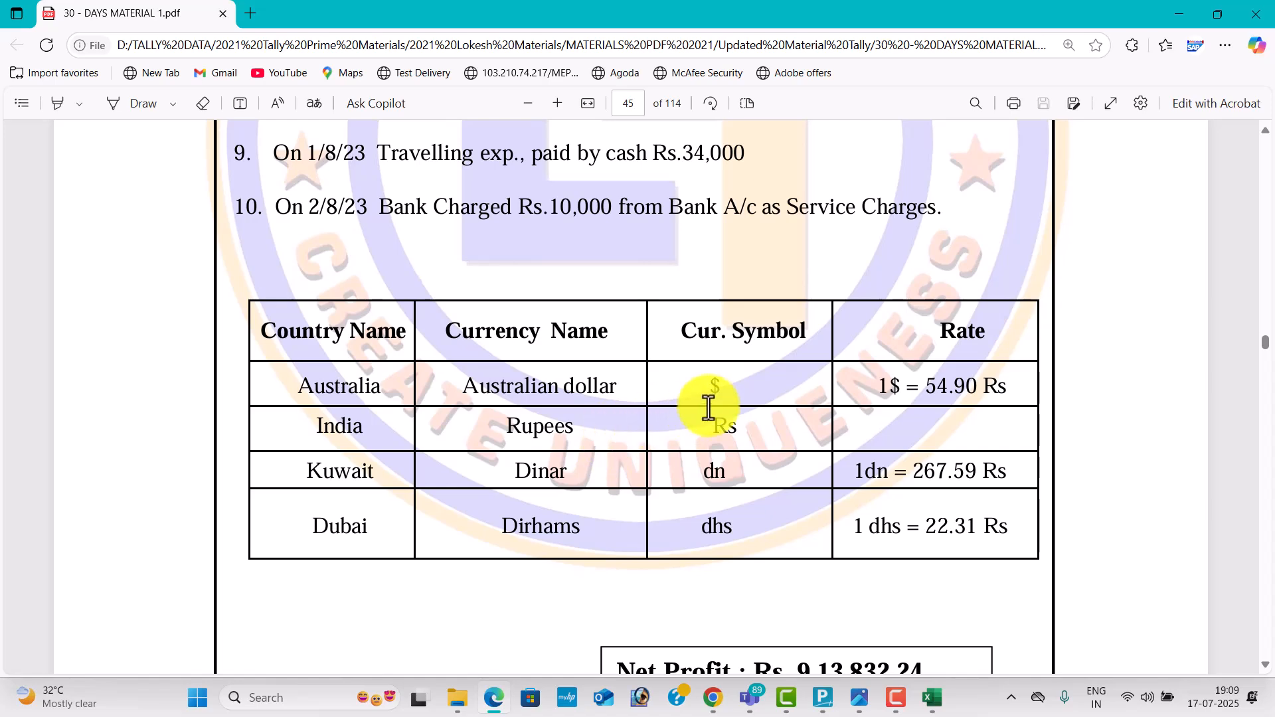
pyautogui.hotkey('alt', 'Tab')
pyautogui.press('Return')
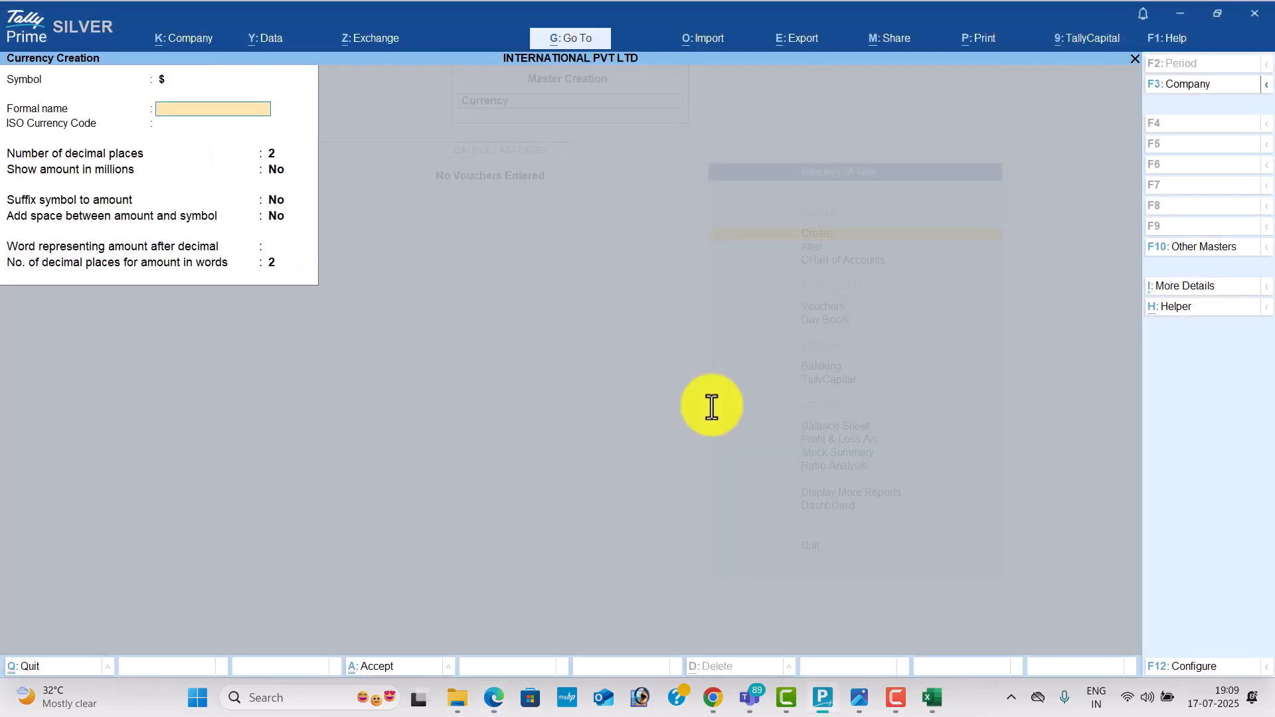
pyautogui.write('Dol')
pyautogui.press('Return')
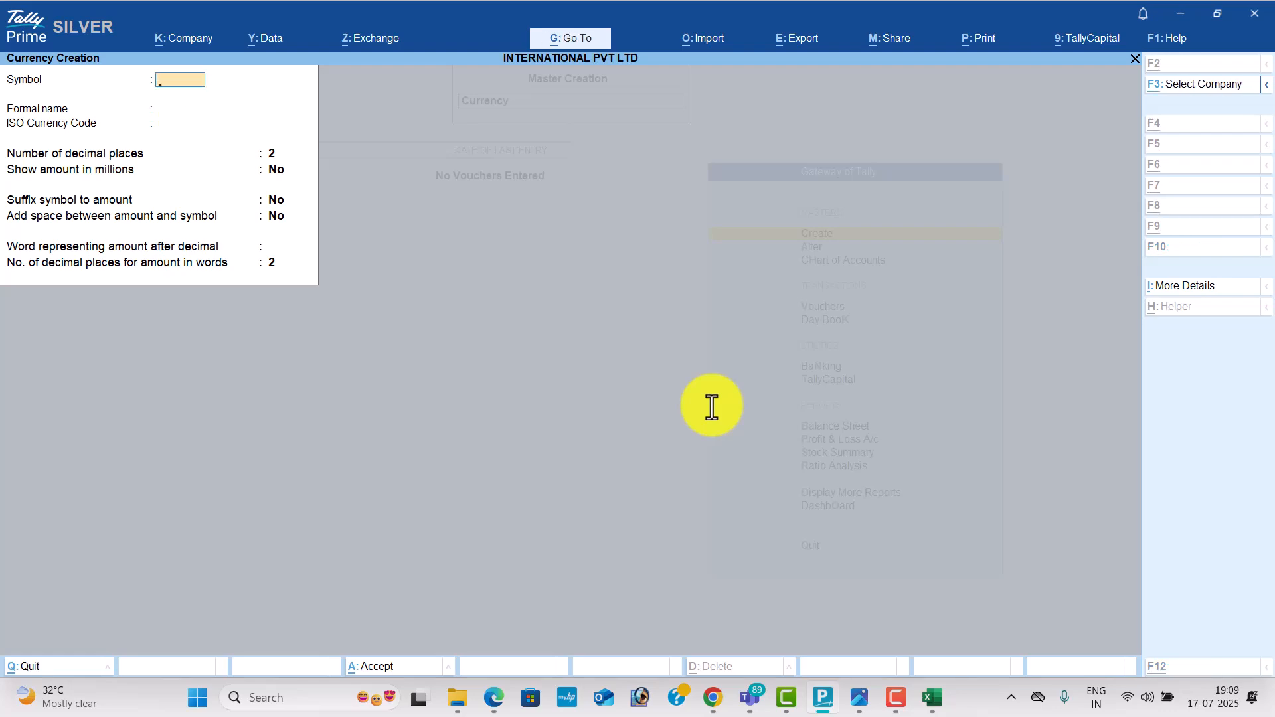
# Check the PDF currency table and create a currency with symbol dn and formal name Dinar, keeping the default settings
pyautogui.hotkey('alt', 'Tab')
pyautogui.hotkey('alt', 'Tab')
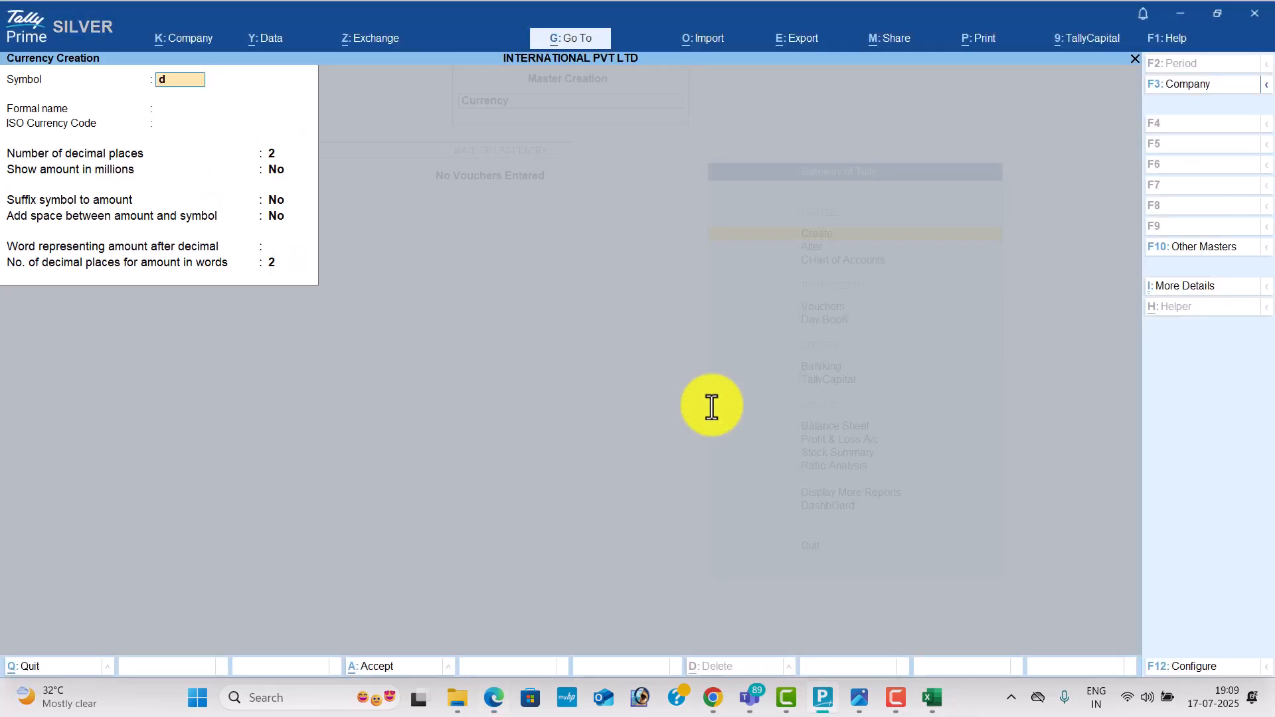
pyautogui.press('Return')
pyautogui.write('Dinar')
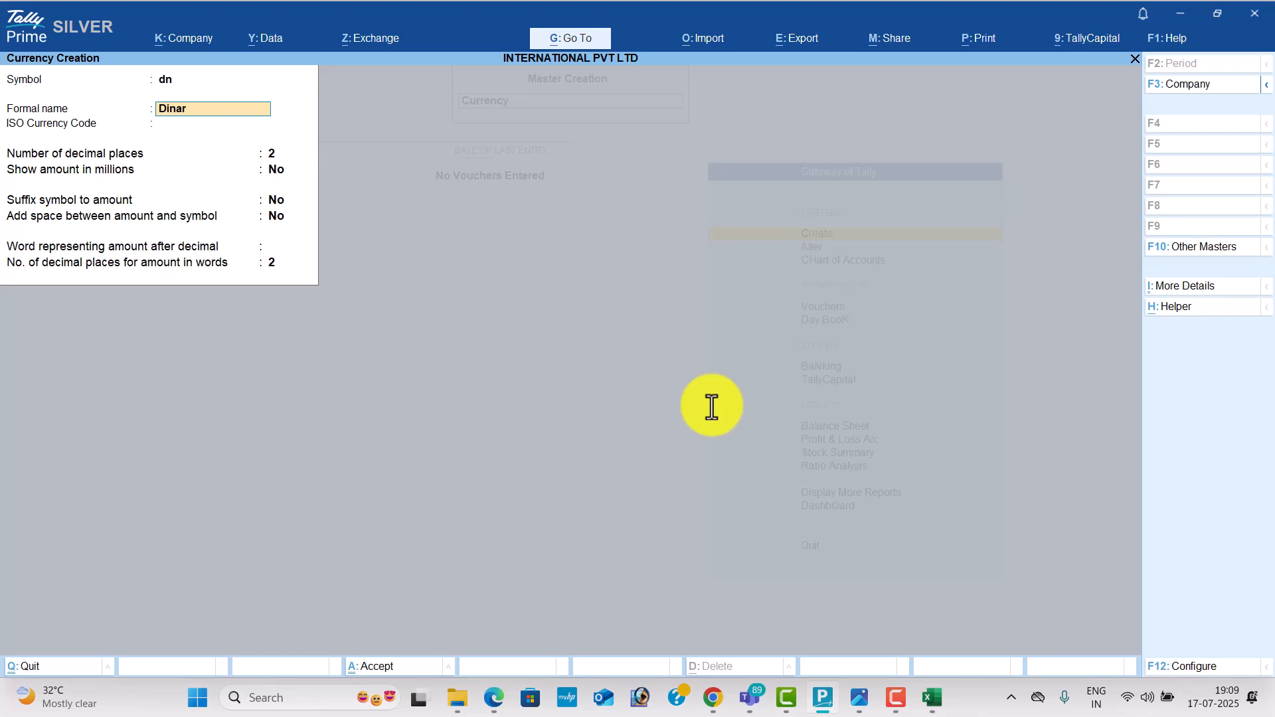
pyautogui.press('Return')
pyautogui.press('Return')
pyautogui.press('Return')
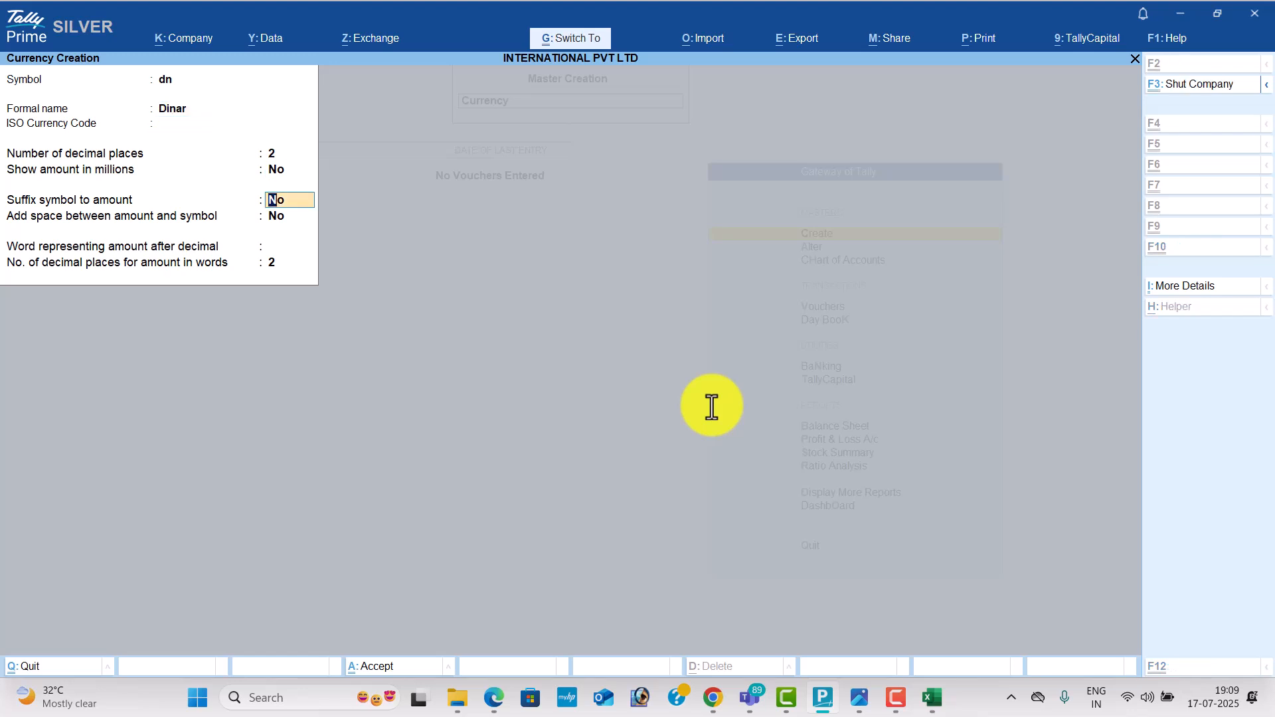
pyautogui.hotkey('ctrl', 'a')
# Create a currency with symbol dhs and formal name Dirhms, checking the PDF table, and leave currency creation
pyautogui.write('dhs')
pyautogui.press('Return')
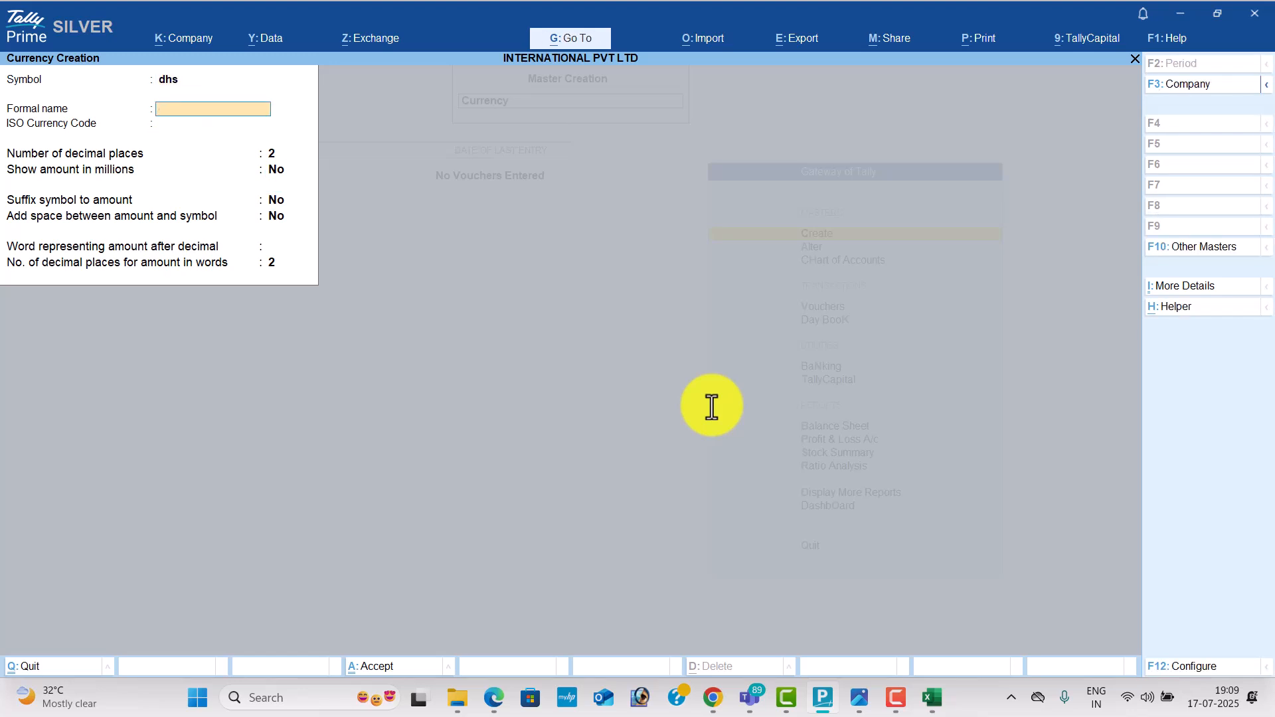
pyautogui.hotkey('alt', 'Tab')
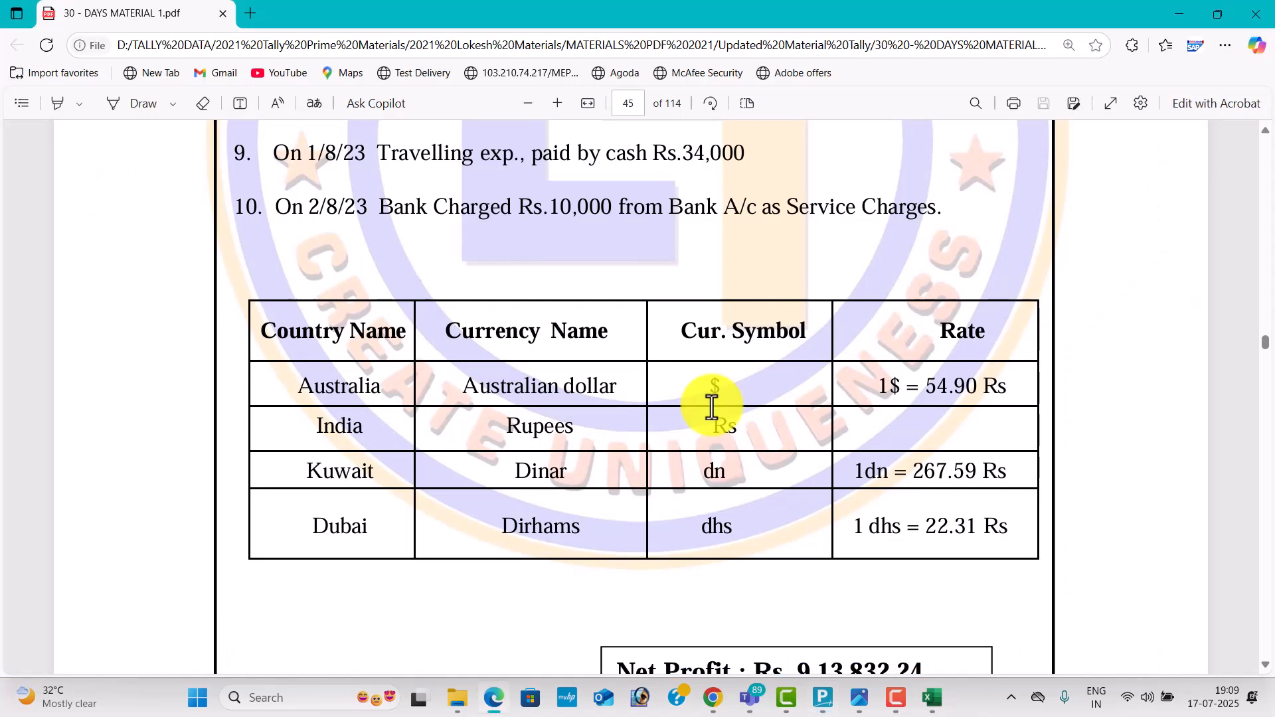
pyautogui.hotkey('alt', 'Tab')
pyautogui.write('Dirham')
pyautogui.press('Return')
pyautogui.hotkey('ctrl', 'a')
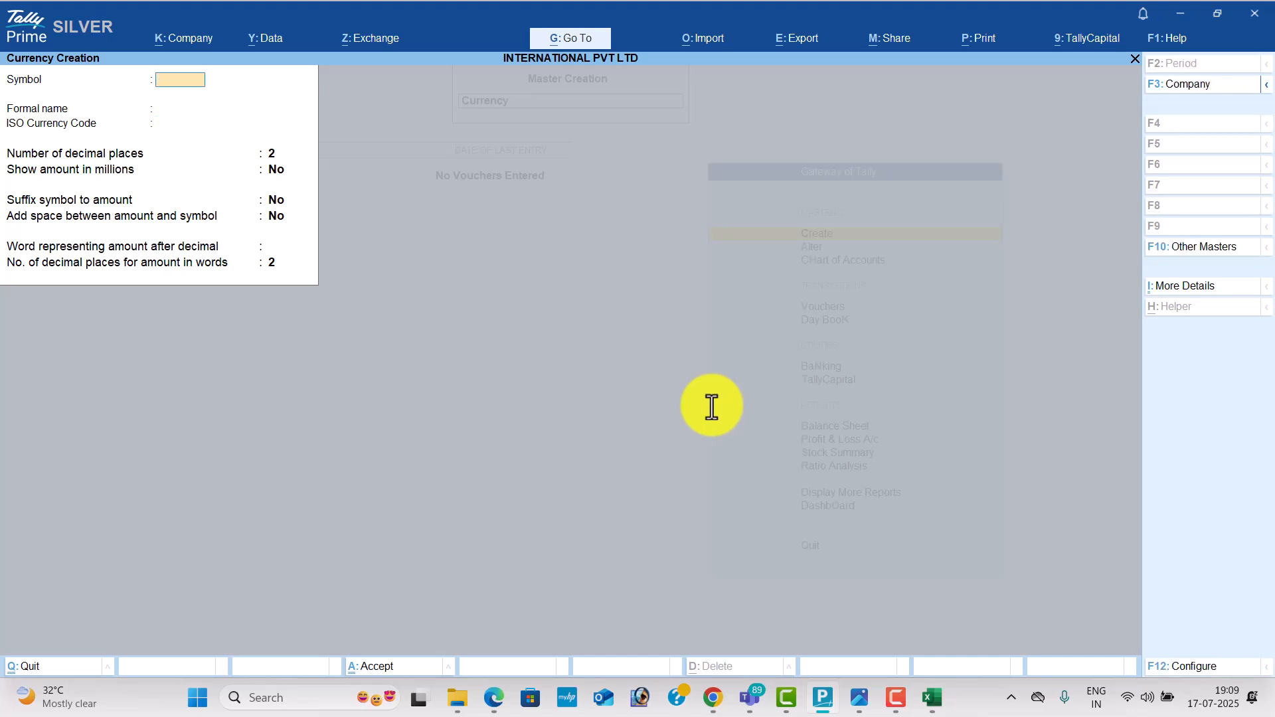
pyautogui.press('Escape')
pyautogui.press('Return')
# Open the rates of exchange and set the dollar's standard rate to 54.90 from the PDF currency table
pyautogui.press('Down')
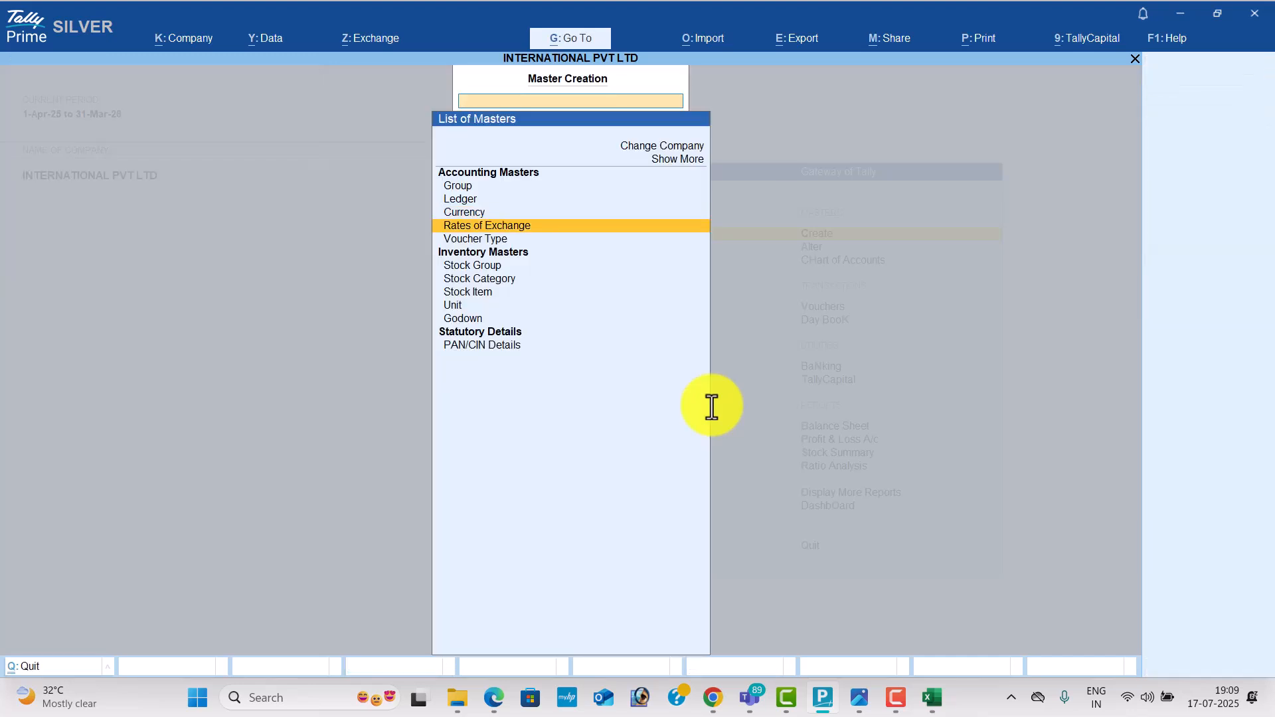
pyautogui.press('Return')
pyautogui.hotkey('alt', 'Tab')
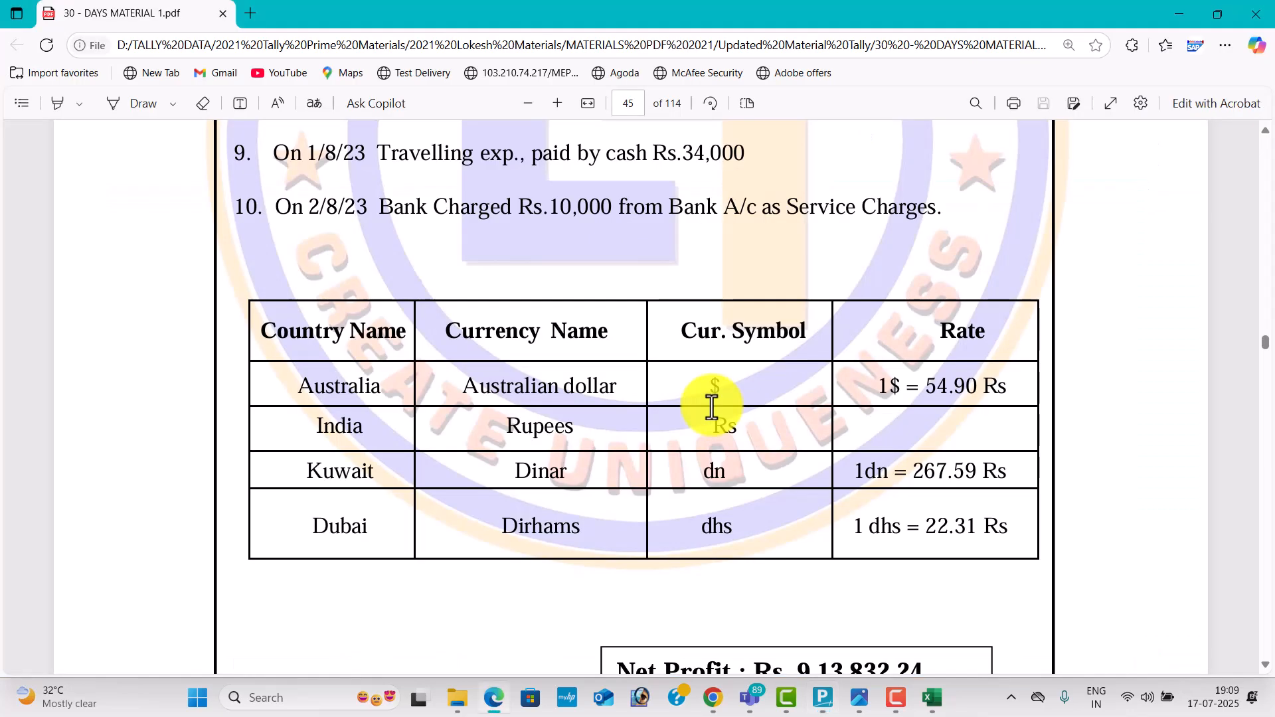
pyautogui.hotkey('alt', 'Tab')
pyautogui.write('54.90')
pyautogui.press('Return')
pyautogui.press('Return')
pyautogui.press('Return')
# Set the dhs currency's standard rate to 22.31, as given in the PDF currency table
pyautogui.hotkey('alt', 'Tab')
pyautogui.hotkey('alt', 'Tab')
pyautogui.write('22.')
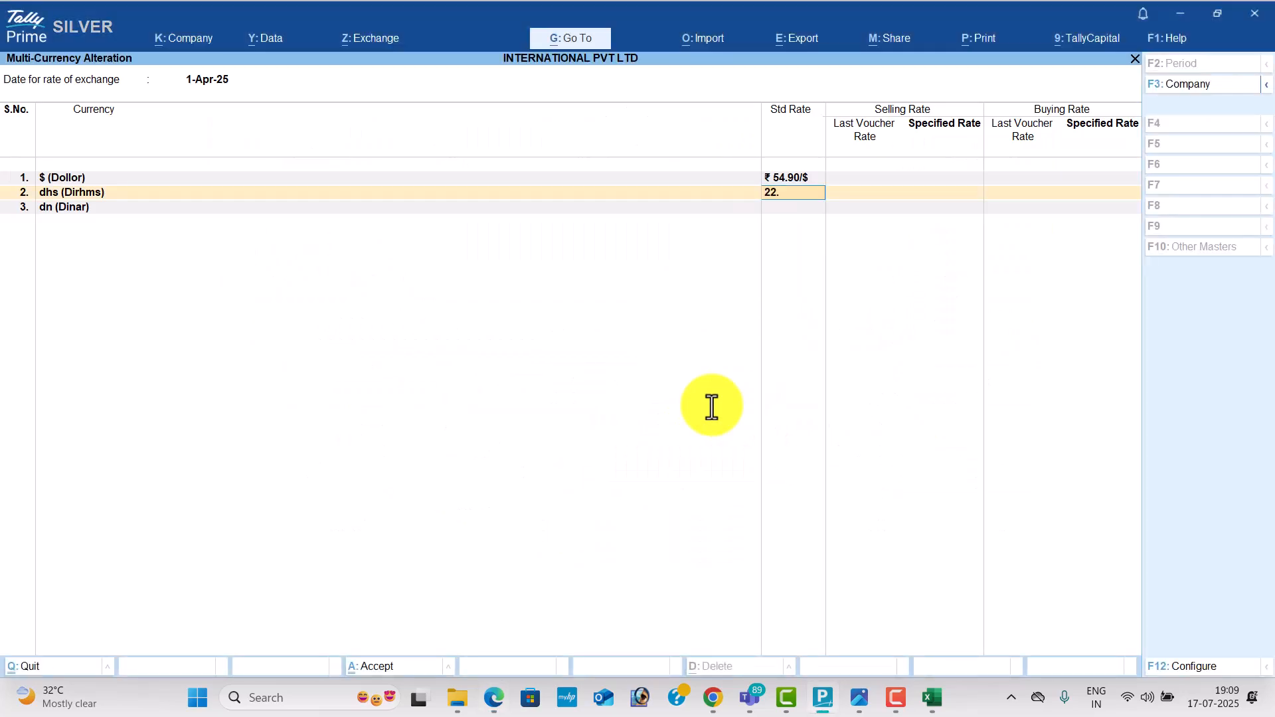
pyautogui.press('Return')
pyautogui.press('Return')
pyautogui.press('Return')
# Set the dn currency's standard rate to 267.59 from the PDF table, save the exchange rates and leave master creation
pyautogui.hotkey('alt', 'Tab')
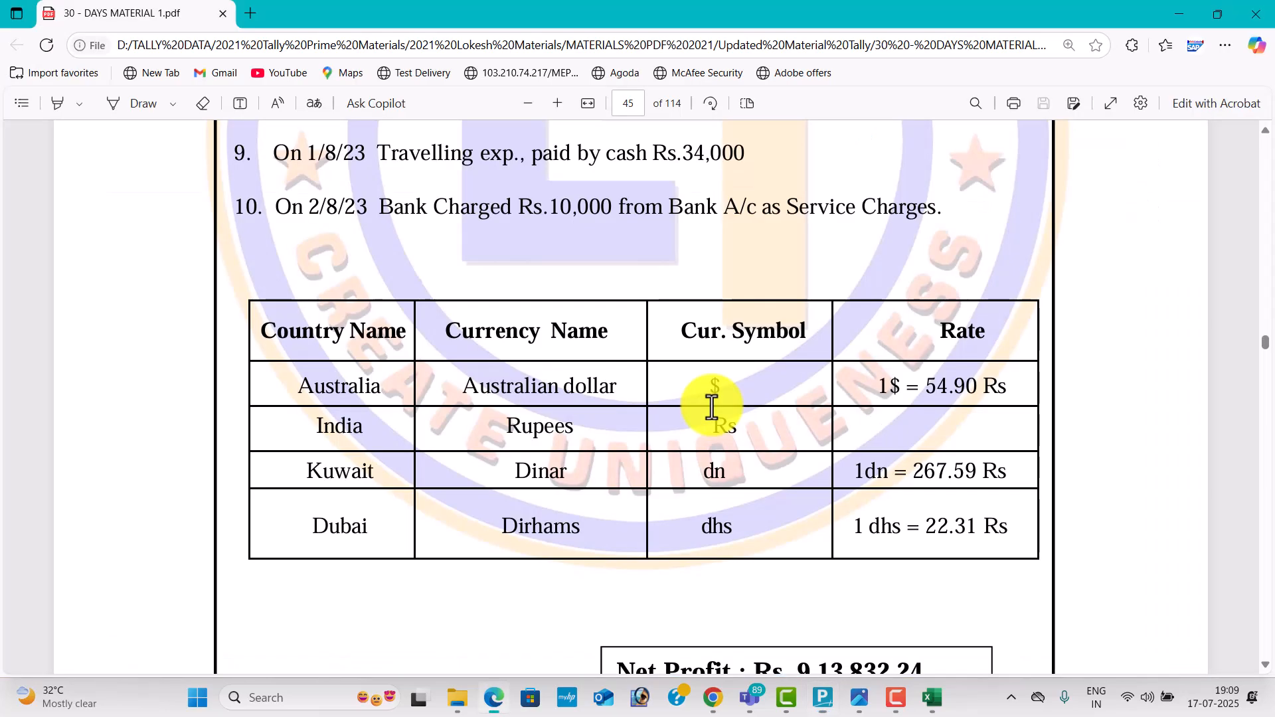
pyautogui.hotkey('alt', 'Tab')
pyautogui.write('267.')
pyautogui.hotkey('alt', 'Tab')
pyautogui.hotkey('alt', 'Tab')
pyautogui.write('5')
pyautogui.press('Return')
pyautogui.press('Return')
pyautogui.press('Return')
pyautogui.press('Return')
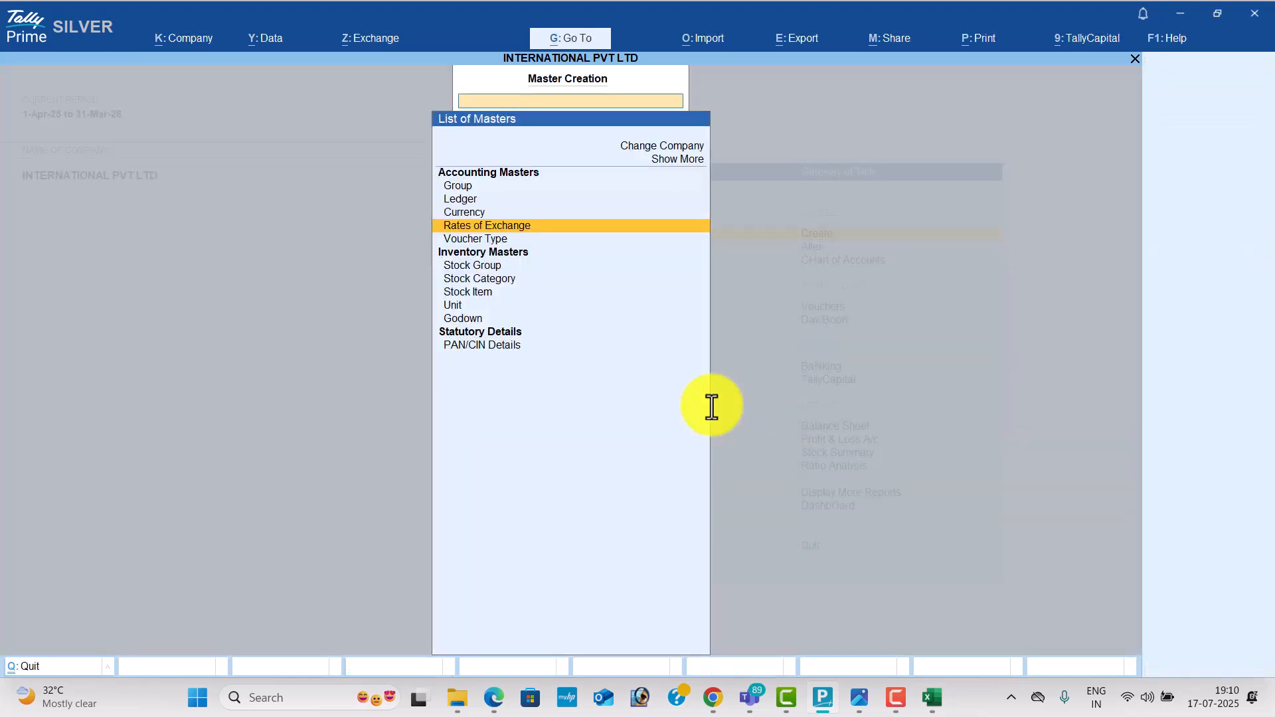
pyautogui.press('Escape')
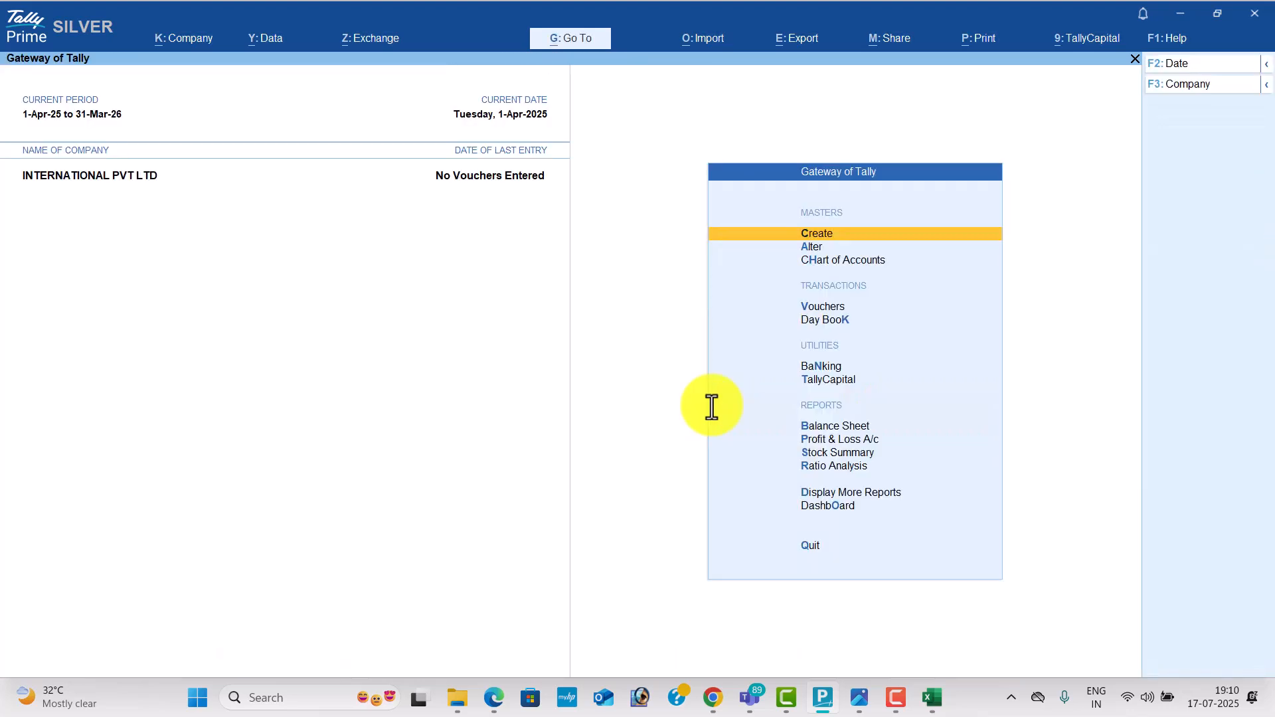
# Open voucher entry and switch to a Receipt voucher
pyautogui.press('Down')
pyautogui.press('Down')
pyautogui.press('Down')
pyautogui.press('Return')
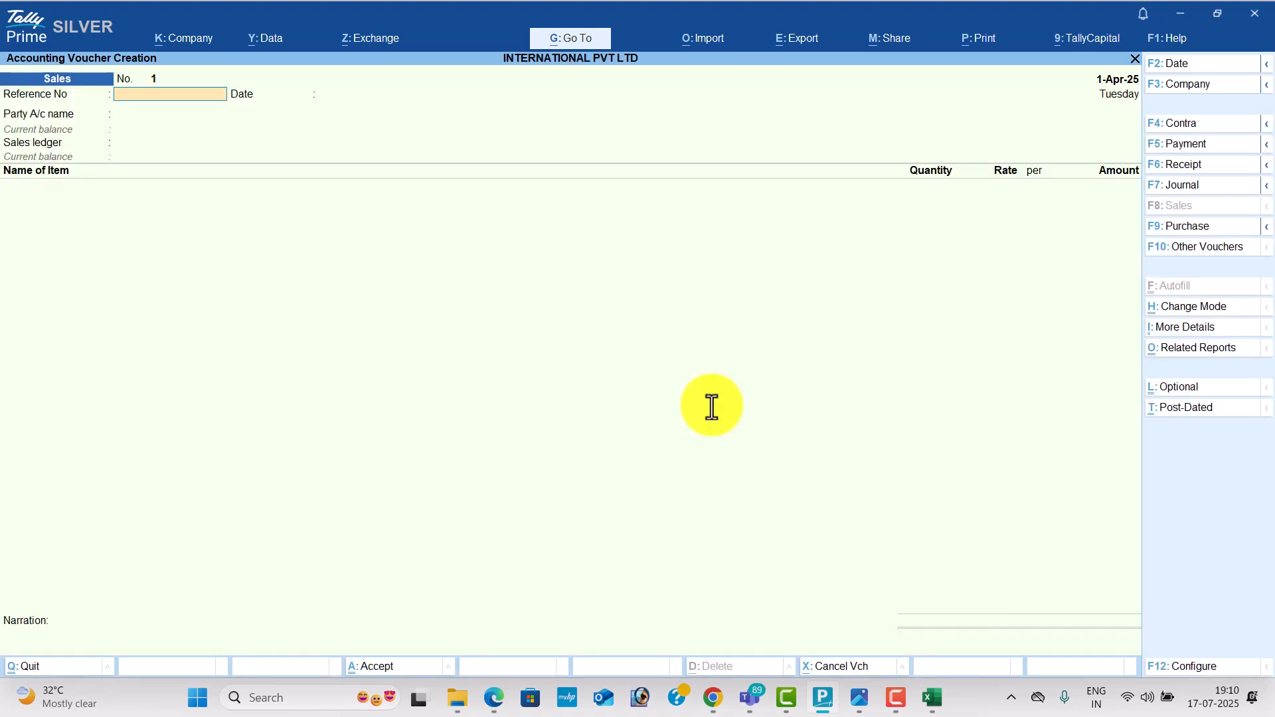
pyautogui.click(1205, 166)
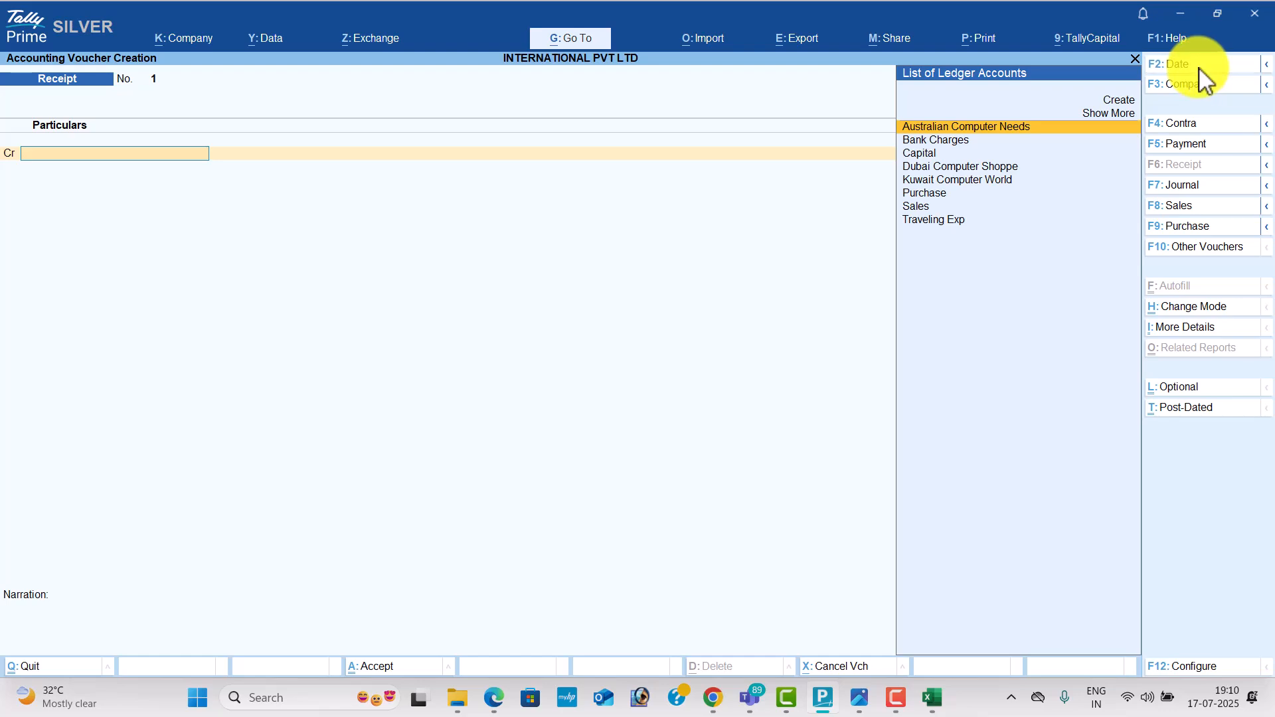
# Check the PDF transactions and set the receipt voucher's date to 1-4
pyautogui.click(1201, 70)
pyautogui.hotkey('alt', 'Tab')
pyautogui.scroll(10, 748, 319)
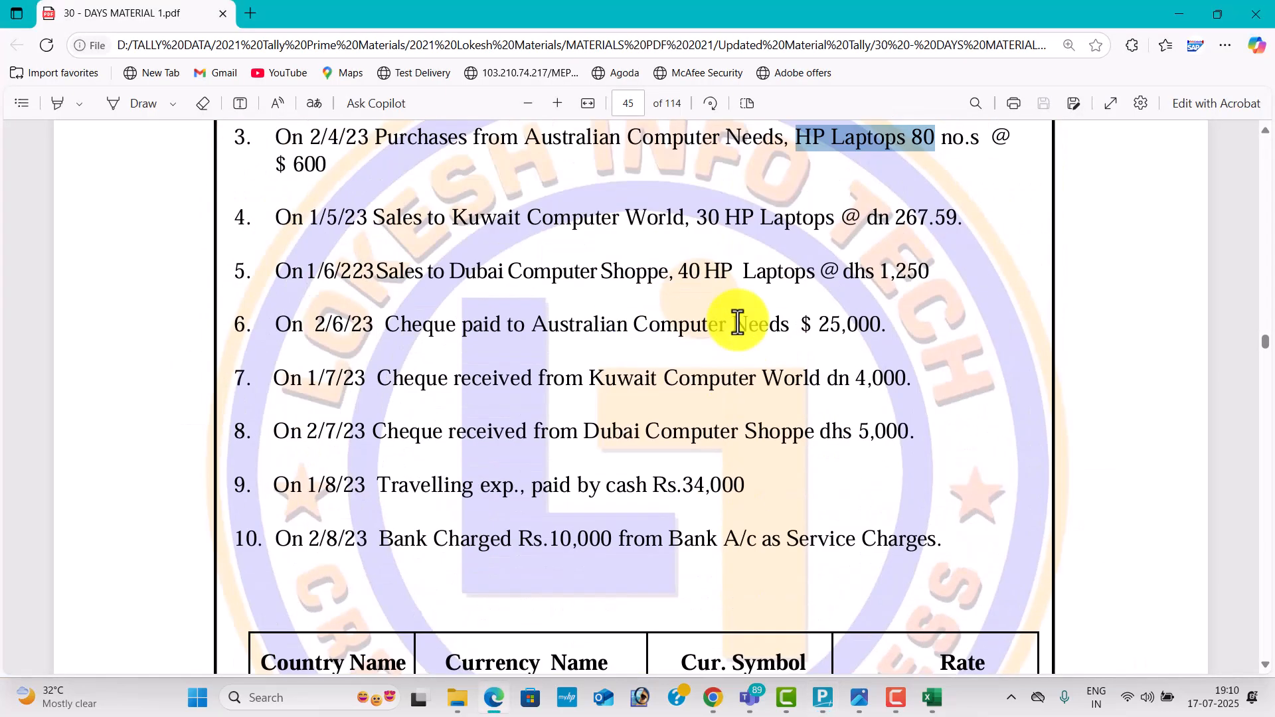
pyautogui.hotkey('alt', 'Tab')
pyautogui.write('1-4')
pyautogui.press('Return')
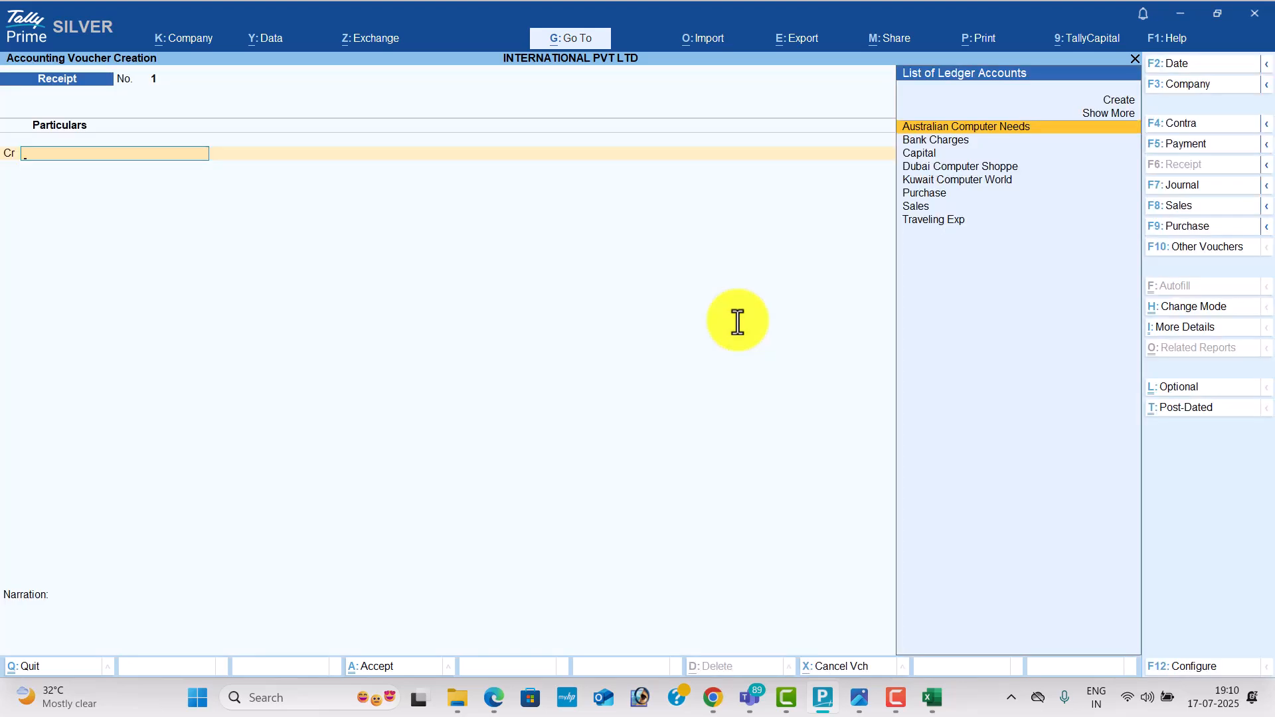
# Credit Capital with 7500000 per transaction 1, debit ICICI BANK for the same amount and save the receipt voucher
pyautogui.press('Down')
pyautogui.press('Down')
pyautogui.press('Return')
pyautogui.hotkey('alt', 'Tab')
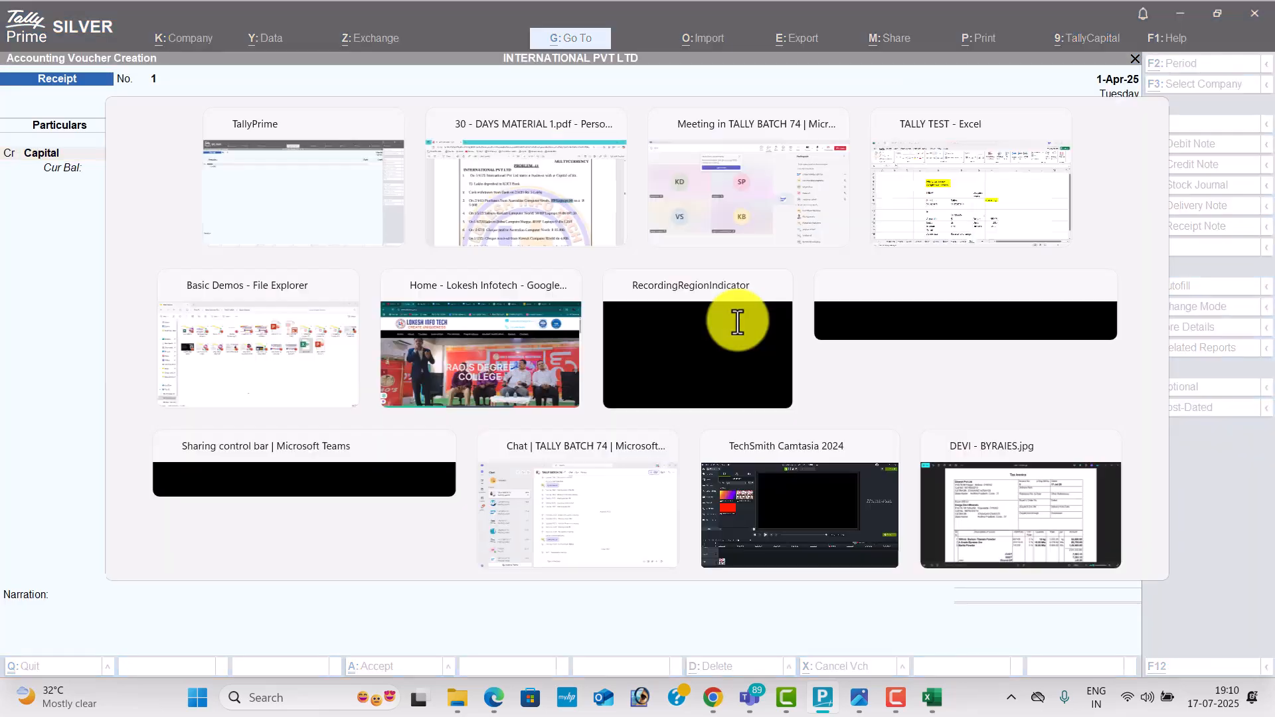
pyautogui.hotkey('alt', 'Tab')
pyautogui.write('75000')
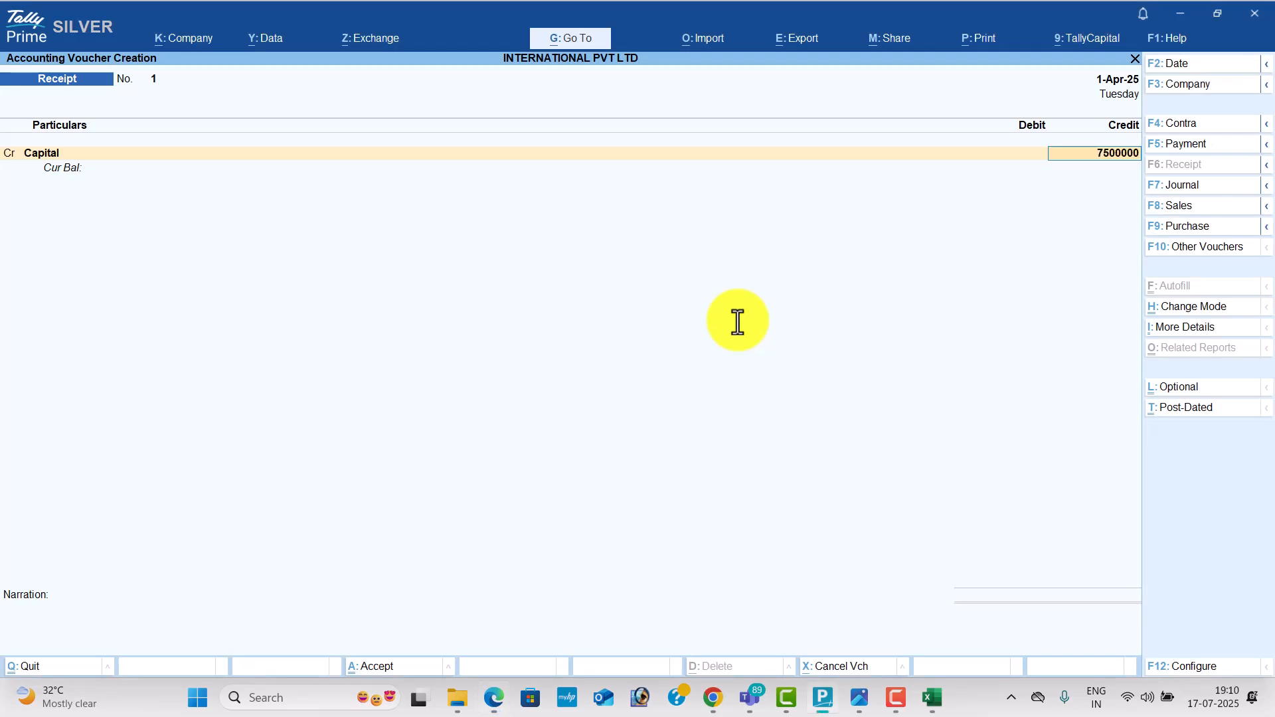
pyautogui.press('Return')
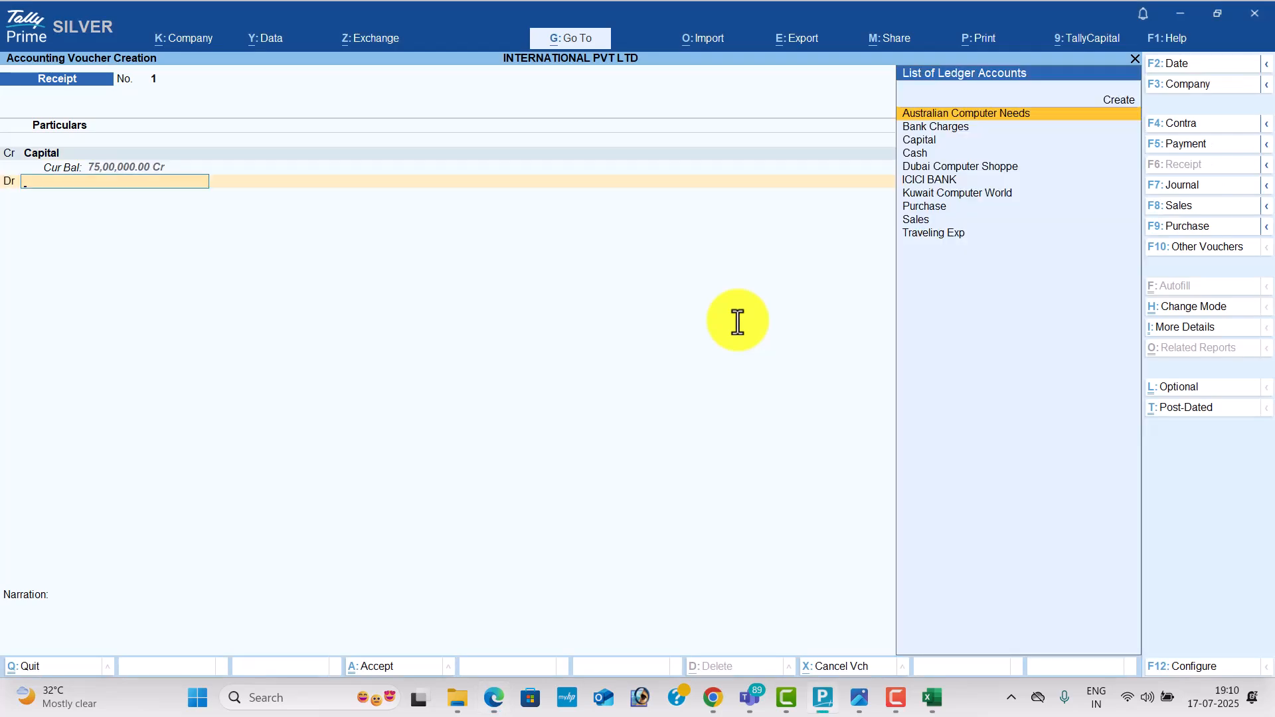
pyautogui.write('i')
pyautogui.press('Return')
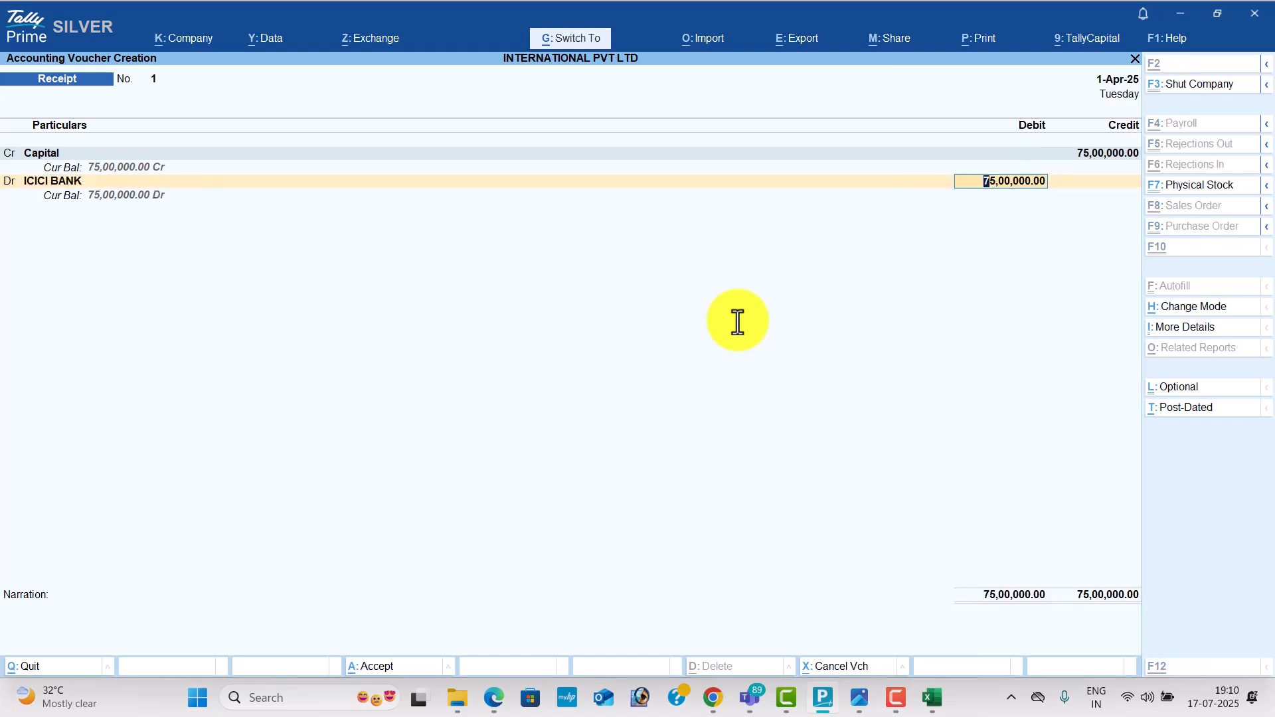
pyautogui.hotkey('ctrl', 'a')
# Check transaction 2 in the PDF and start a Contra voucher dated 2-4
pyautogui.hotkey('alt', 'Tab')
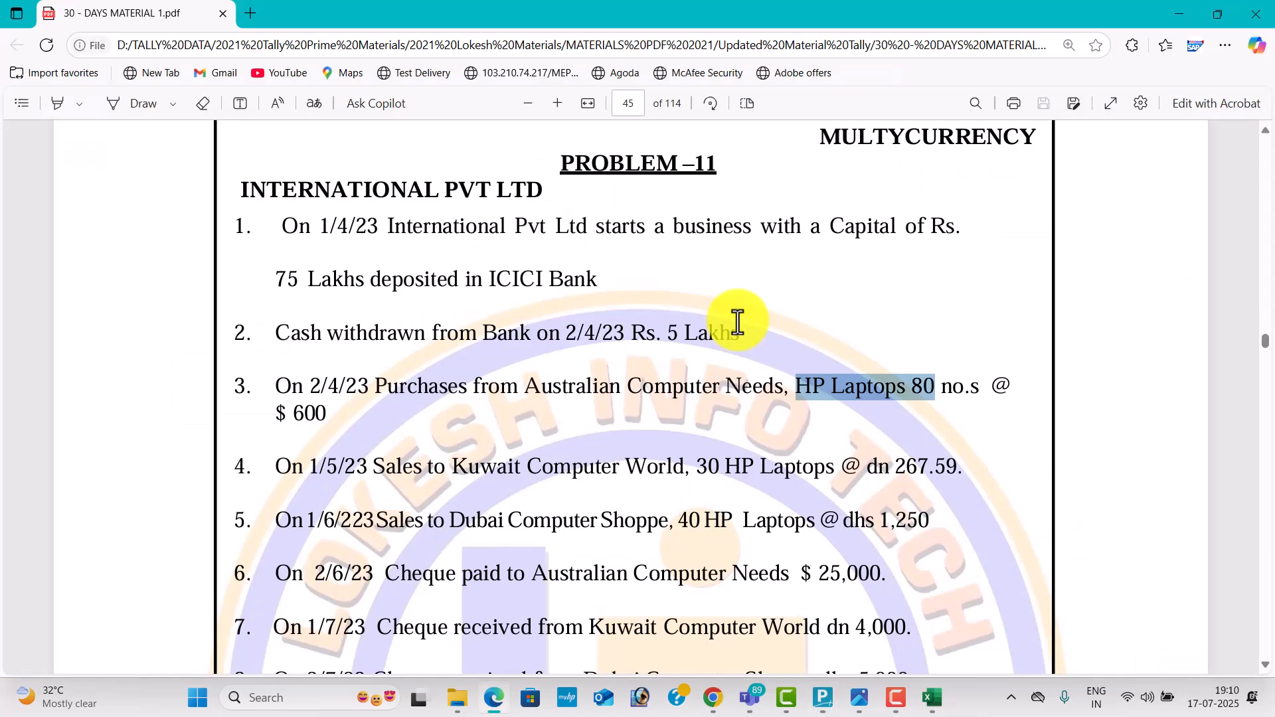
pyautogui.hotkey('alt', 'Tab')
pyautogui.click(1189, 126)
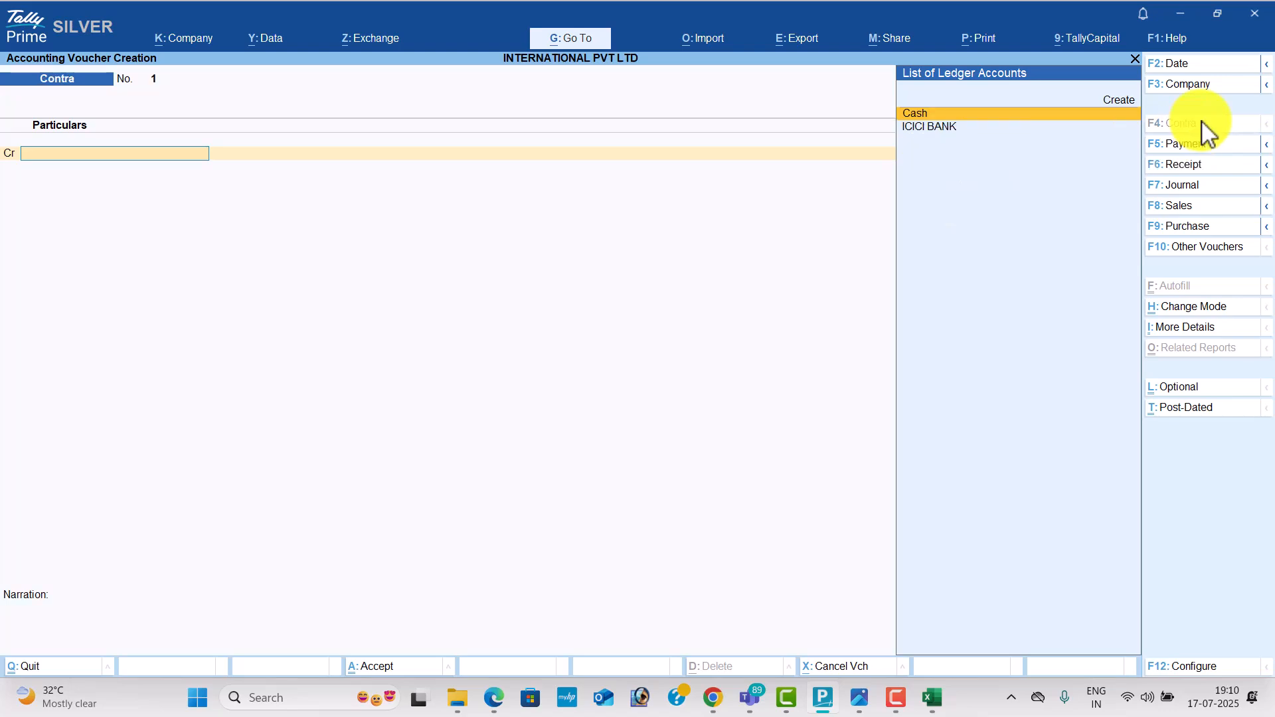
pyautogui.click(1208, 63)
pyautogui.hotkey('alt', 'Tab')
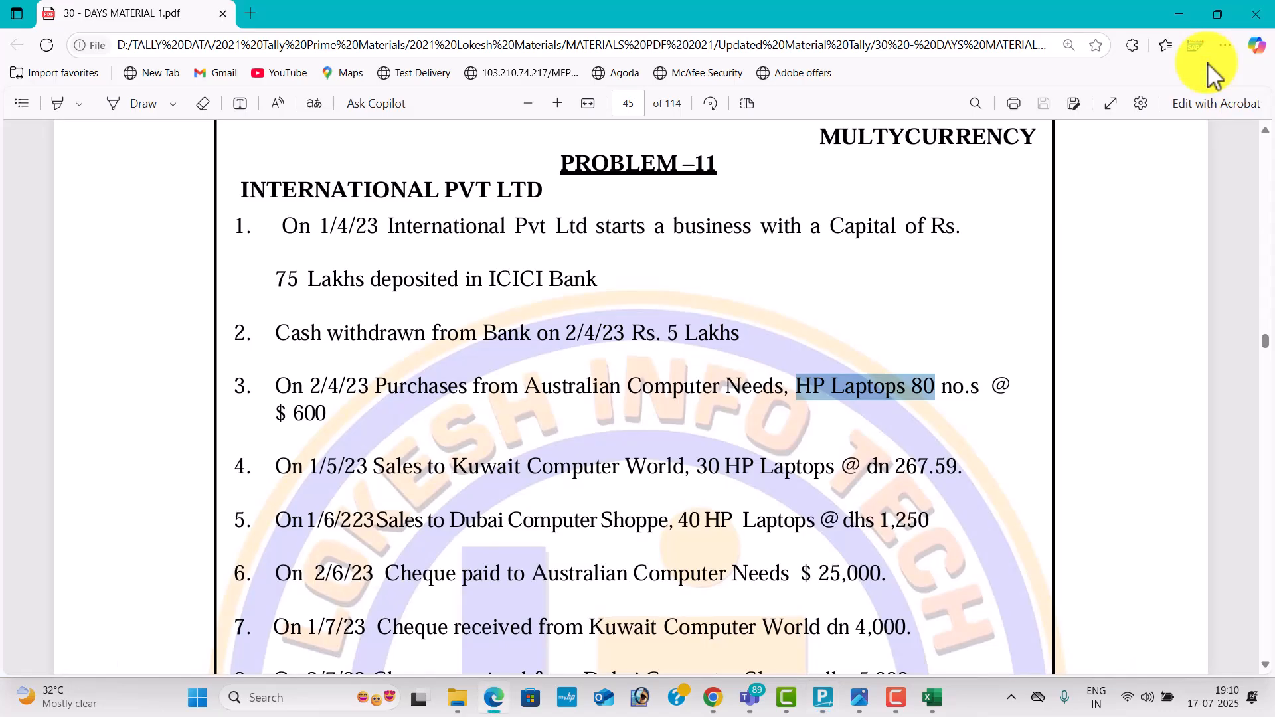
pyautogui.hotkey('alt', 'Tab')
pyautogui.write('2-4')
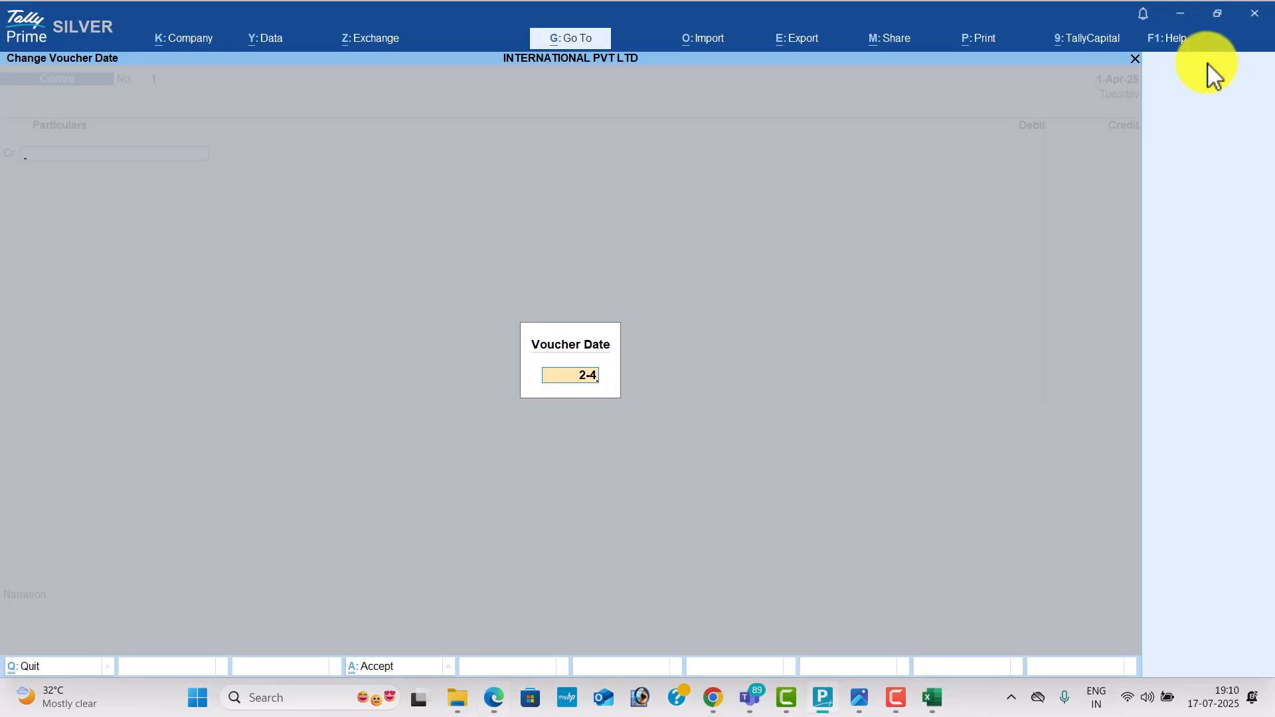
pyautogui.hotkey('alt', 'Tab')
pyautogui.hotkey('alt', 'Tab')
# Credit ICICI BANK with 500000 in the contra voucher, following transaction 2 in the PDF
pyautogui.press('Down')
pyautogui.press('Return')
pyautogui.hotkey('alt', 'Tab')
pyautogui.hotkey('alt', 'Tab')
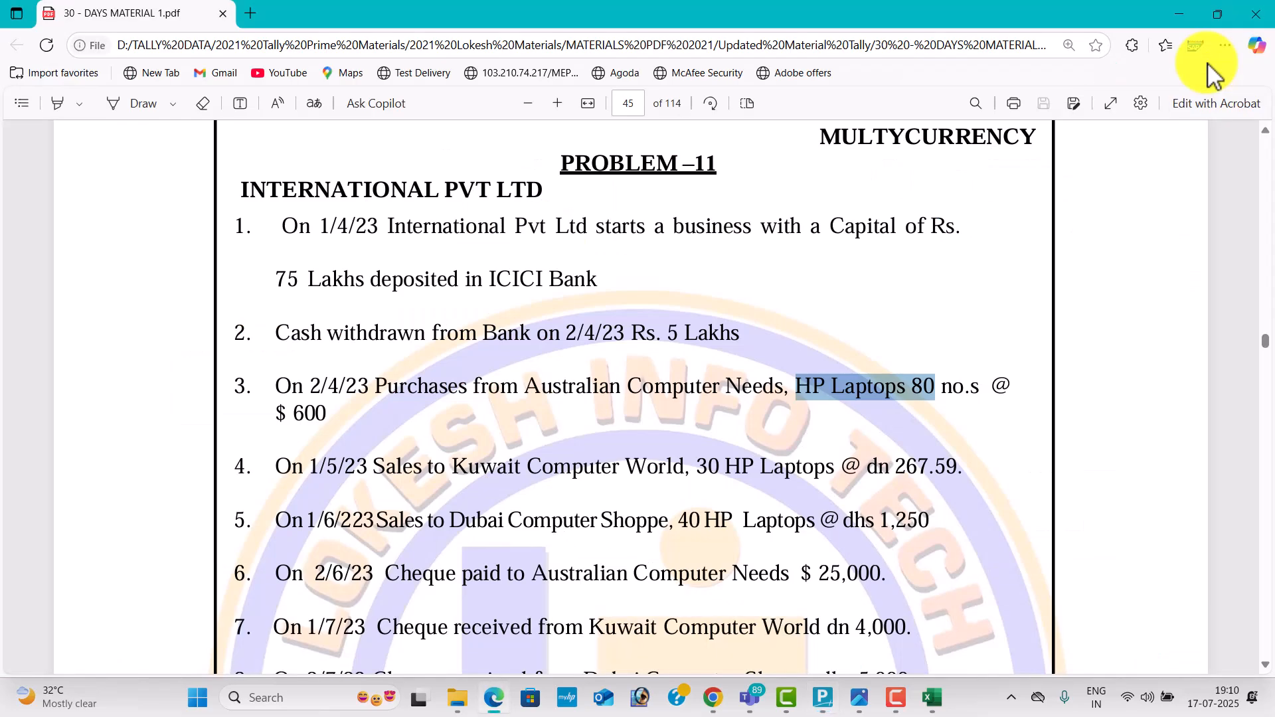
pyautogui.write('5,00')
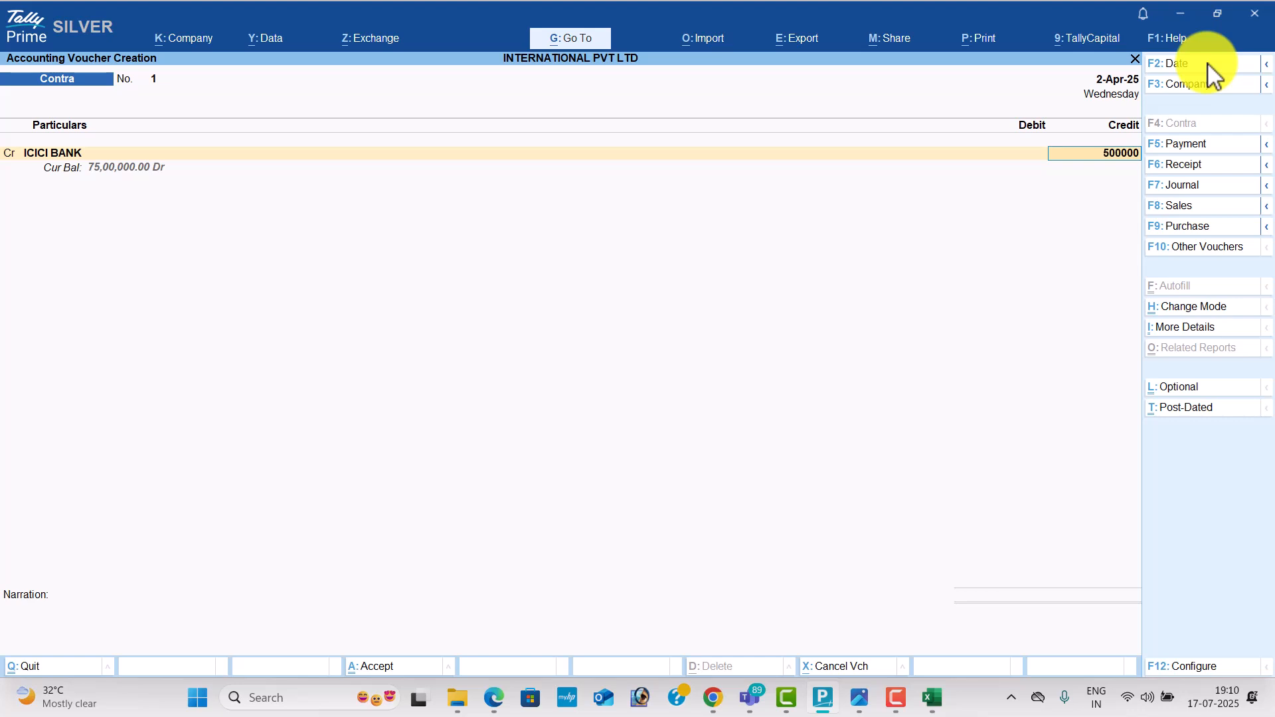
pyautogui.write(',000')
pyautogui.press('Return')
pyautogui.press('Return')
pyautogui.press('Return')
pyautogui.press('Return')
pyautogui.press('Return')
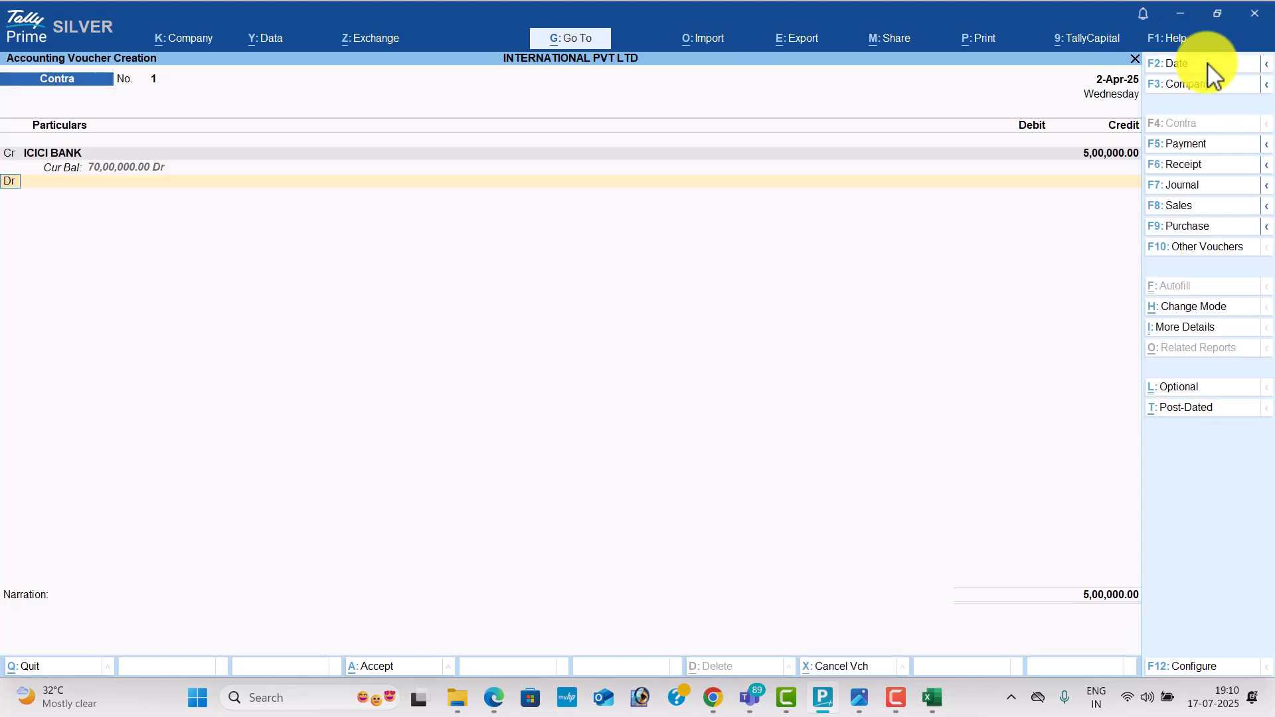
# Debit Cash with 500000 and save the contra voucher
pyautogui.press('Return')
pyautogui.press('Return')
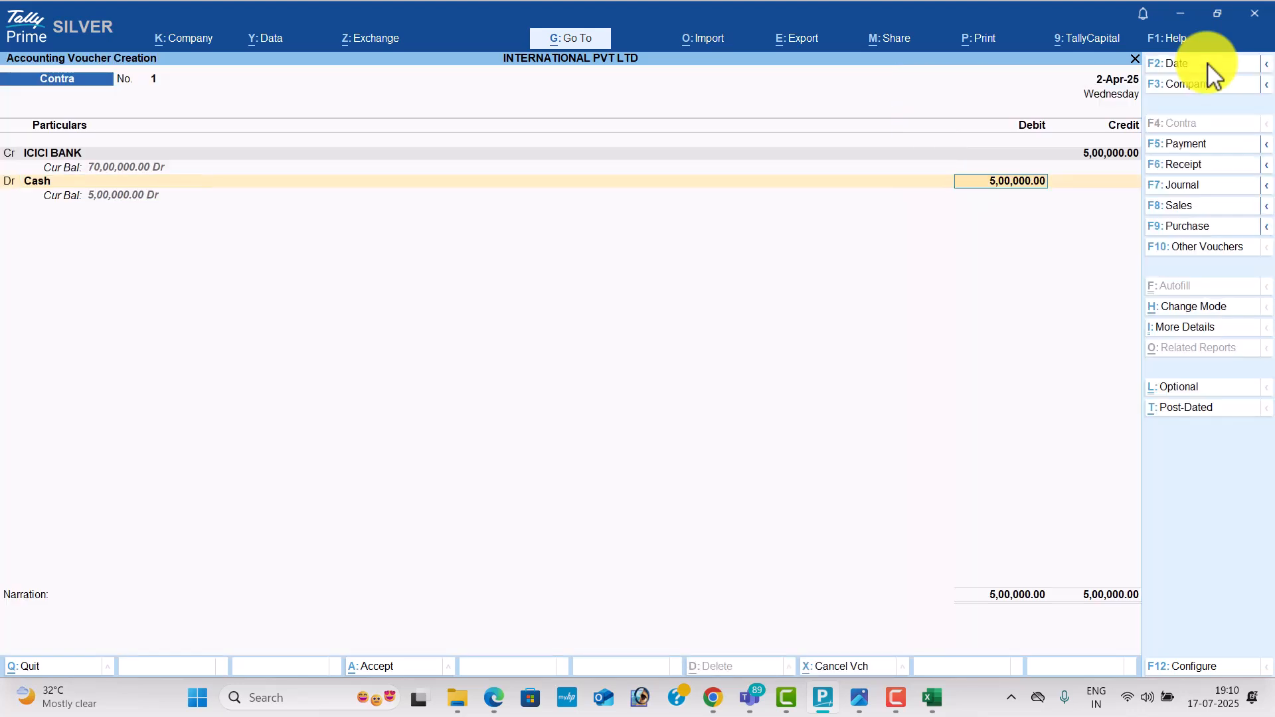
pyautogui.hotkey('ctrl', 'a')
# Check transaction 3 in the PDF and start a Purchase voucher dated 2-4
pyautogui.hotkey('alt', 'Tab')
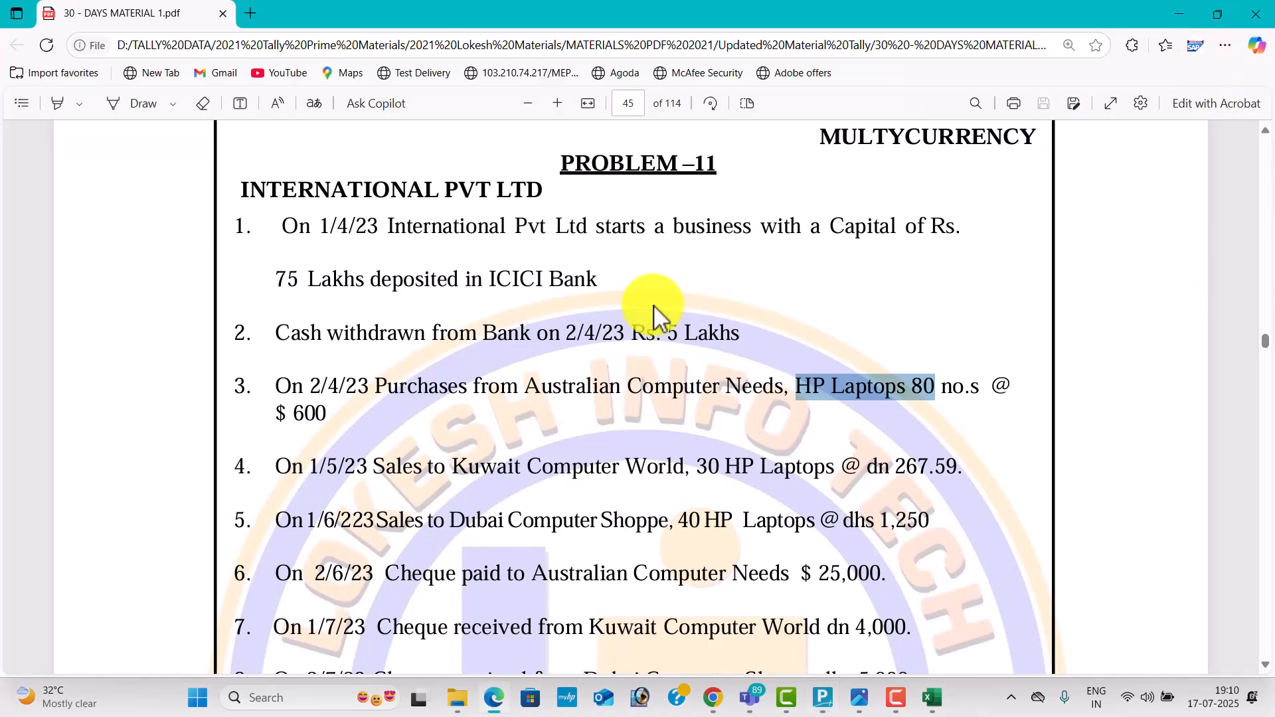
pyautogui.scroll(-1, 536, 349)
pyautogui.scroll(-1, 536, 349)
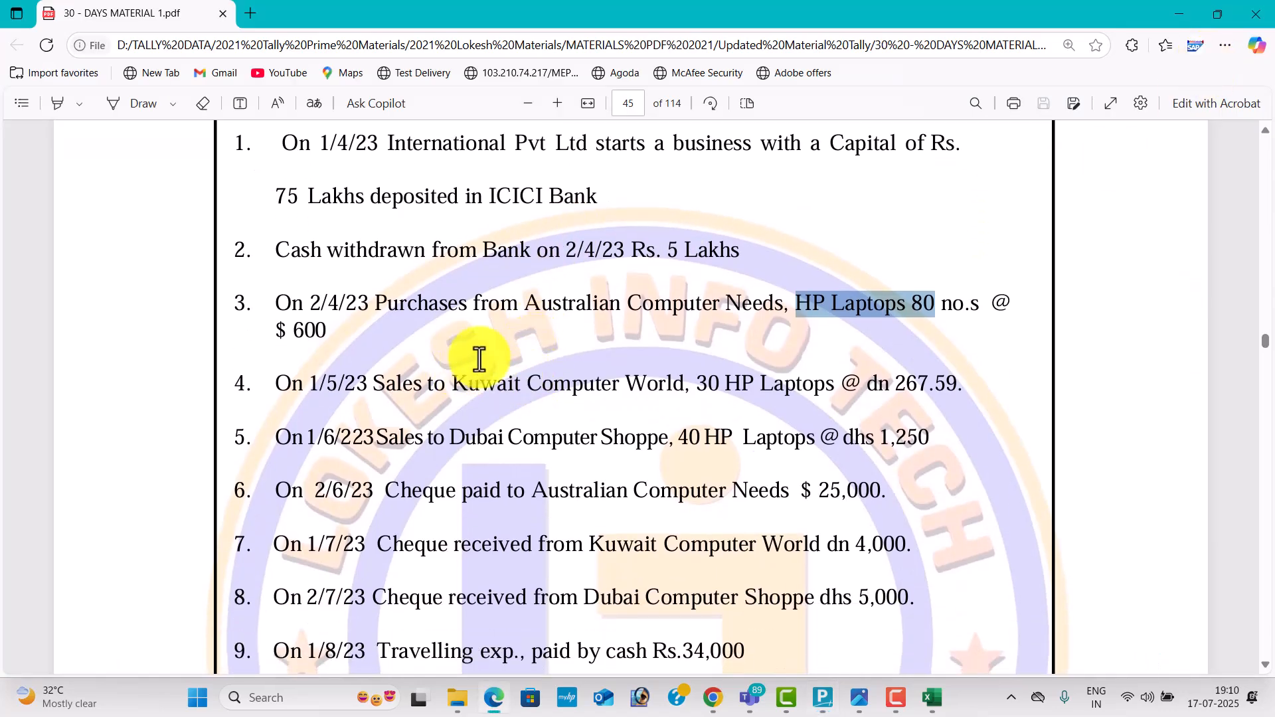
pyautogui.hotkey('alt', 'Tab')
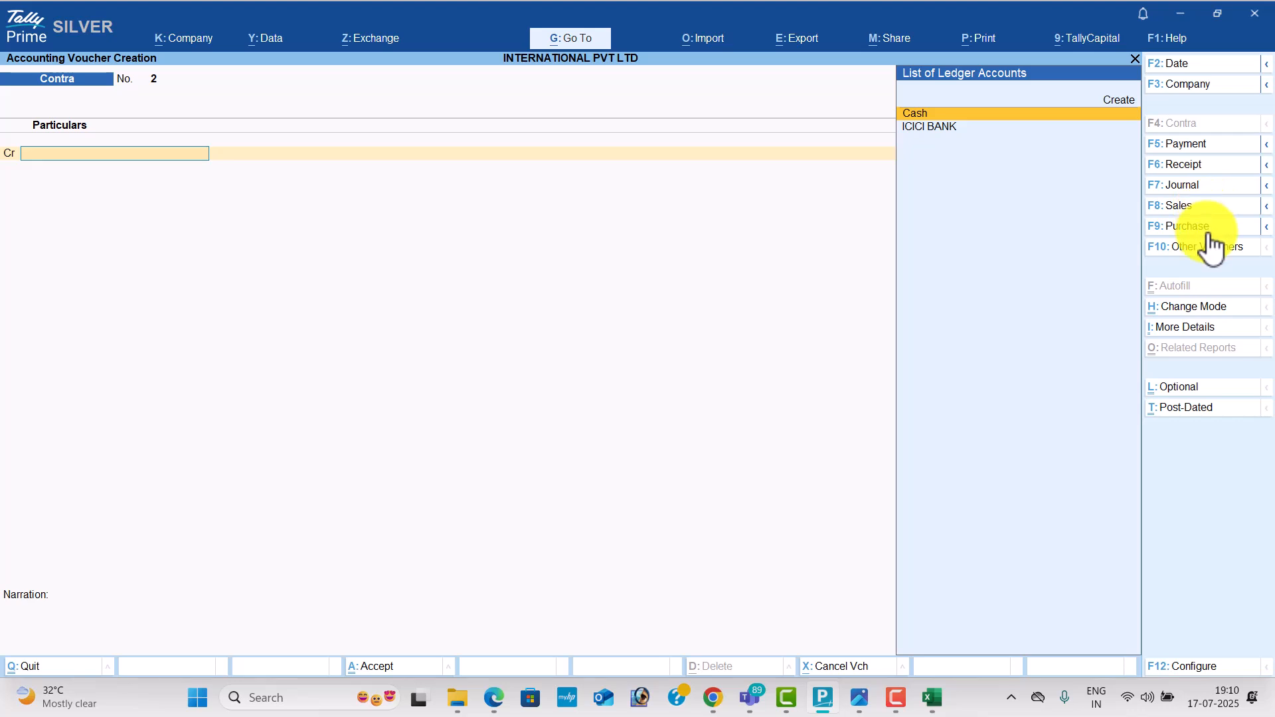
pyautogui.click(1195, 226)
pyautogui.click(1189, 64)
pyautogui.write('2-4')
pyautogui.press('Return')
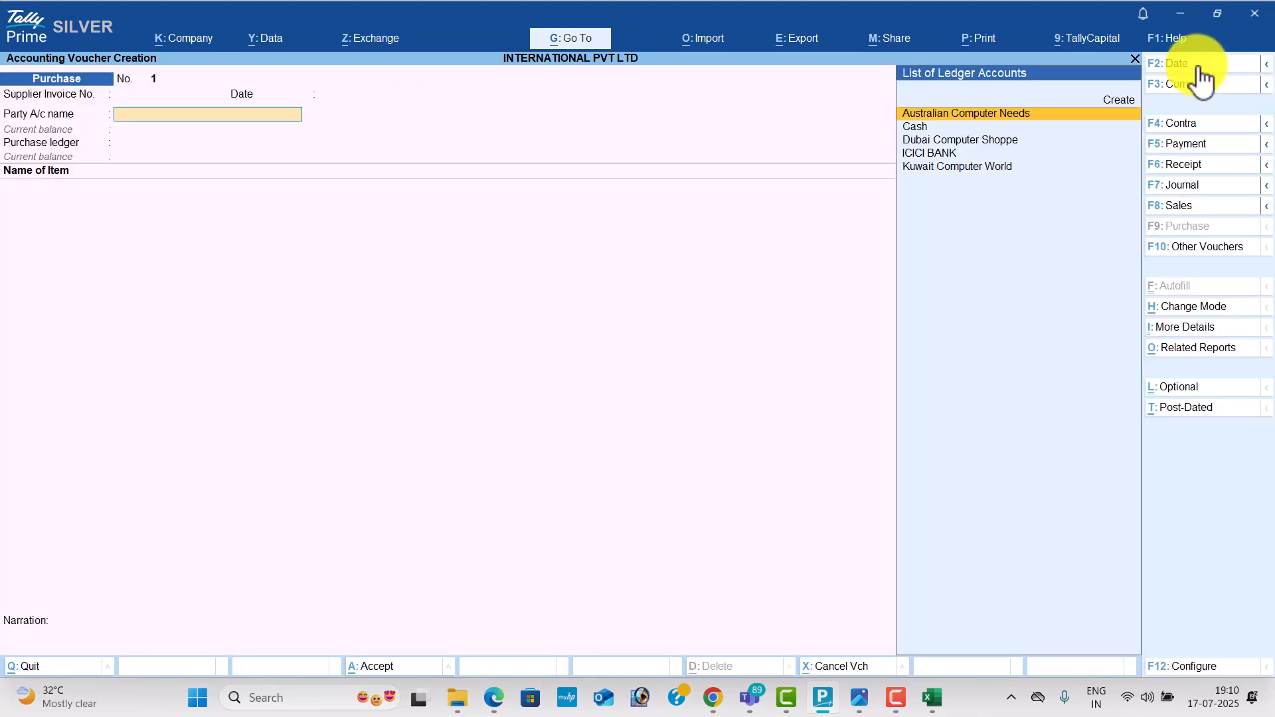
# Select Australian Computer Needs as the supplier, accept its party details and use the Purchase ledger
pyautogui.press('Return')
pyautogui.press('Return')
pyautogui.press('Return')
pyautogui.press('Return')
pyautogui.press('Return')
pyautogui.press('Return')
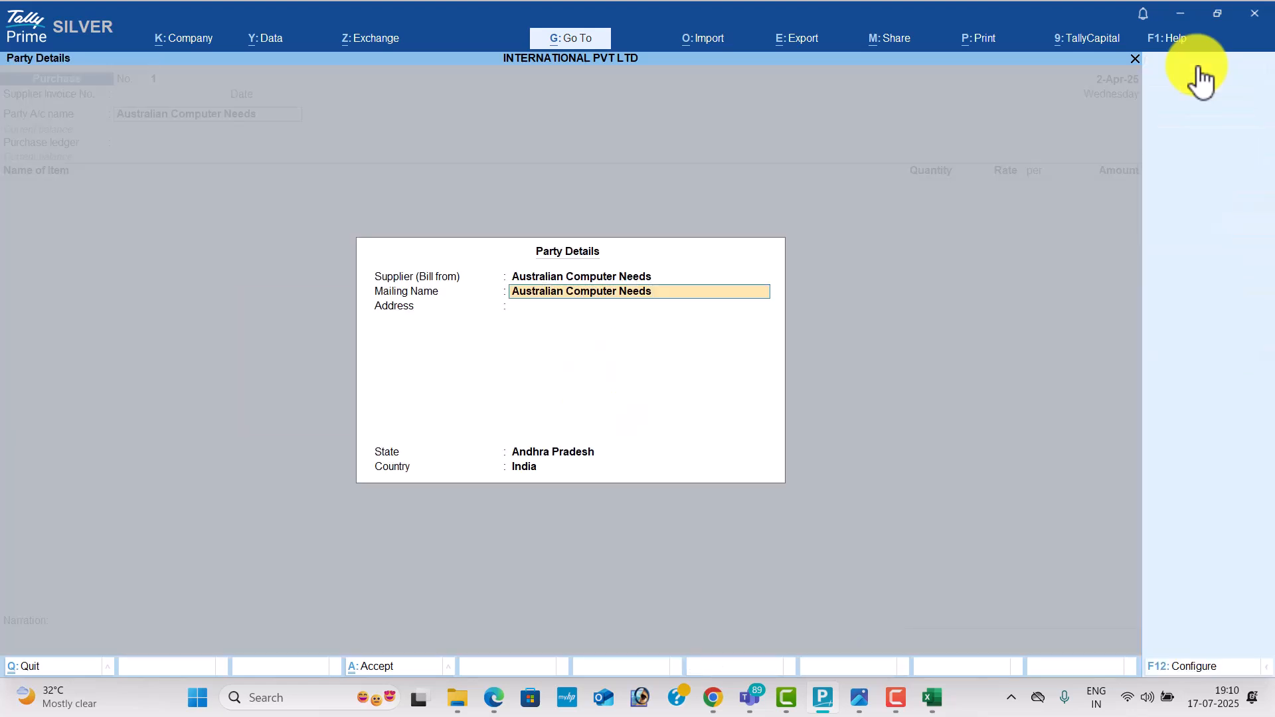
pyautogui.press('Return')
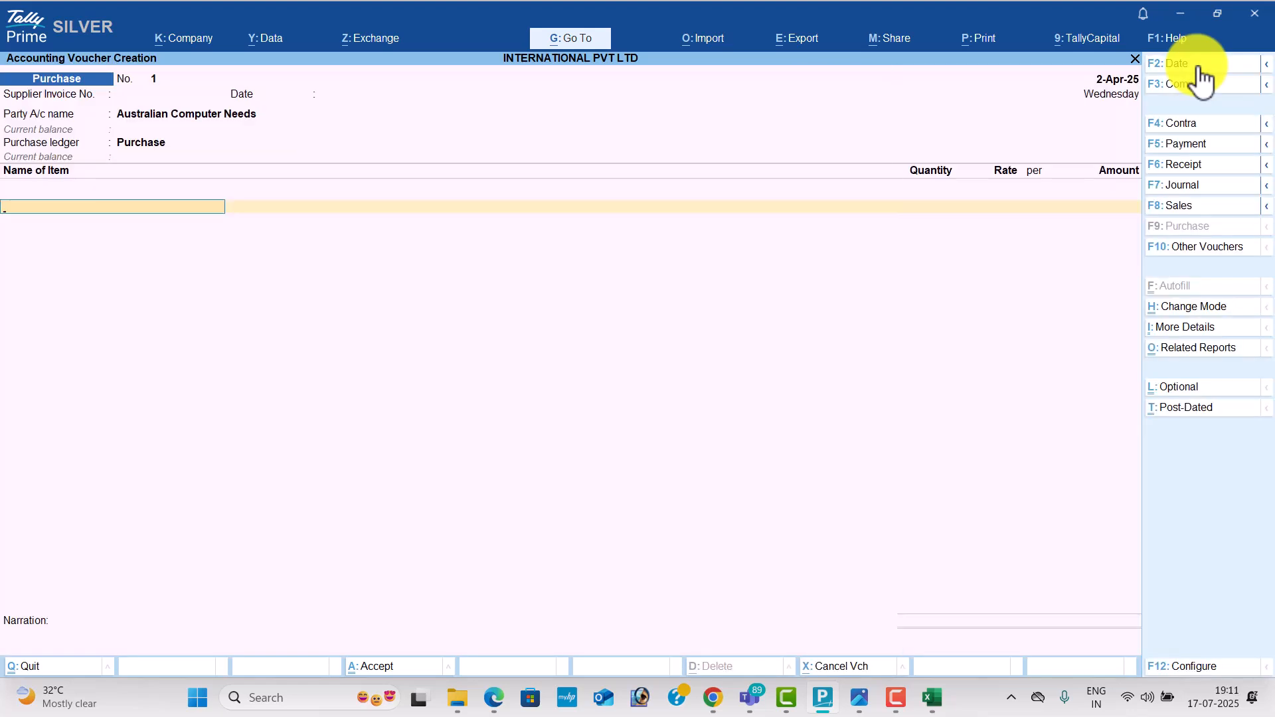
# Add the item HP Laptops 80 with a quantity of 80 nos at a rate of $600, following transaction 3
pyautogui.write('H')
pyautogui.press('Return')
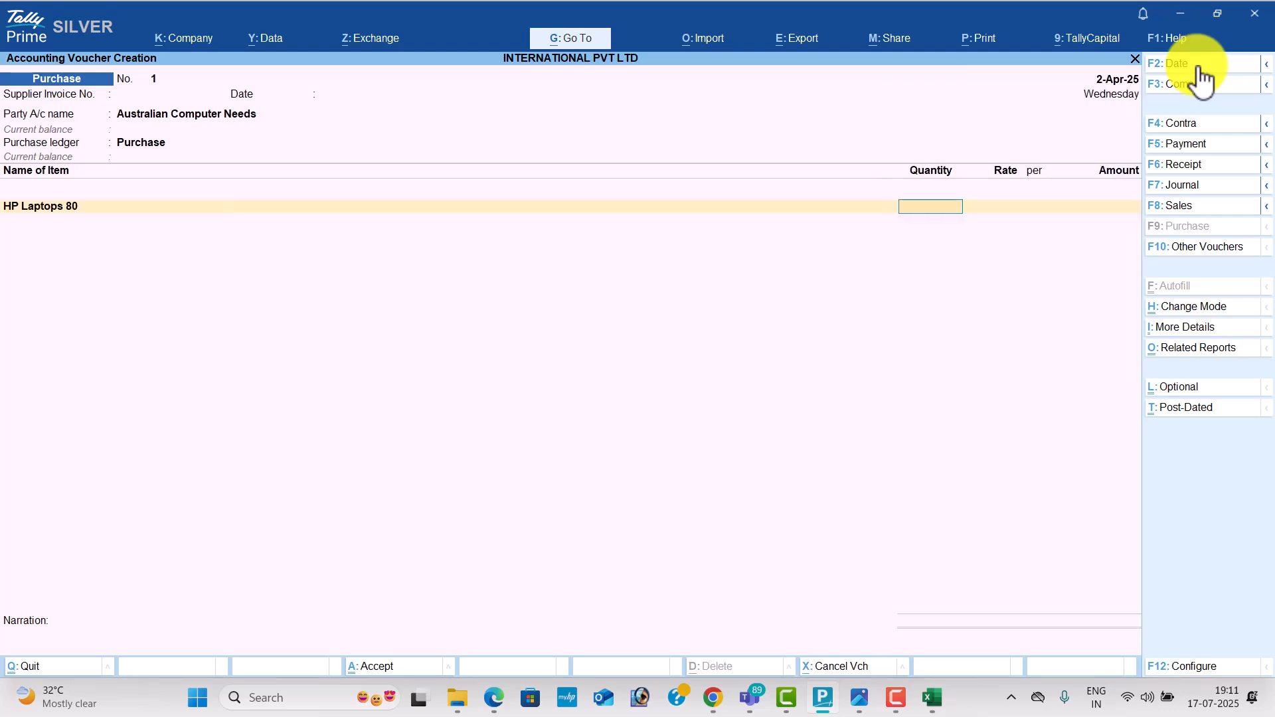
pyautogui.hotkey('alt', 'Tab')
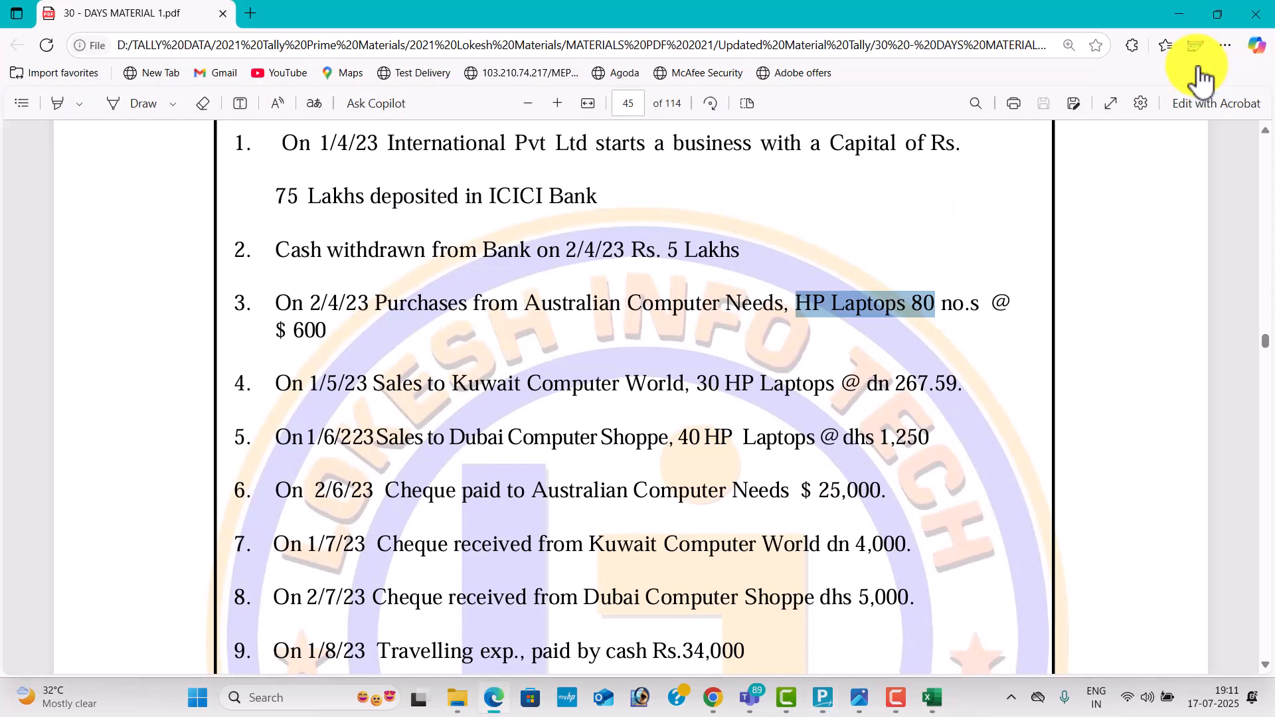
pyautogui.hotkey('alt', 'Tab')
pyautogui.write('80')
pyautogui.press('Return')
pyautogui.hotkey('alt', 'Tab')
pyautogui.hotkey('alt', 'Tab')
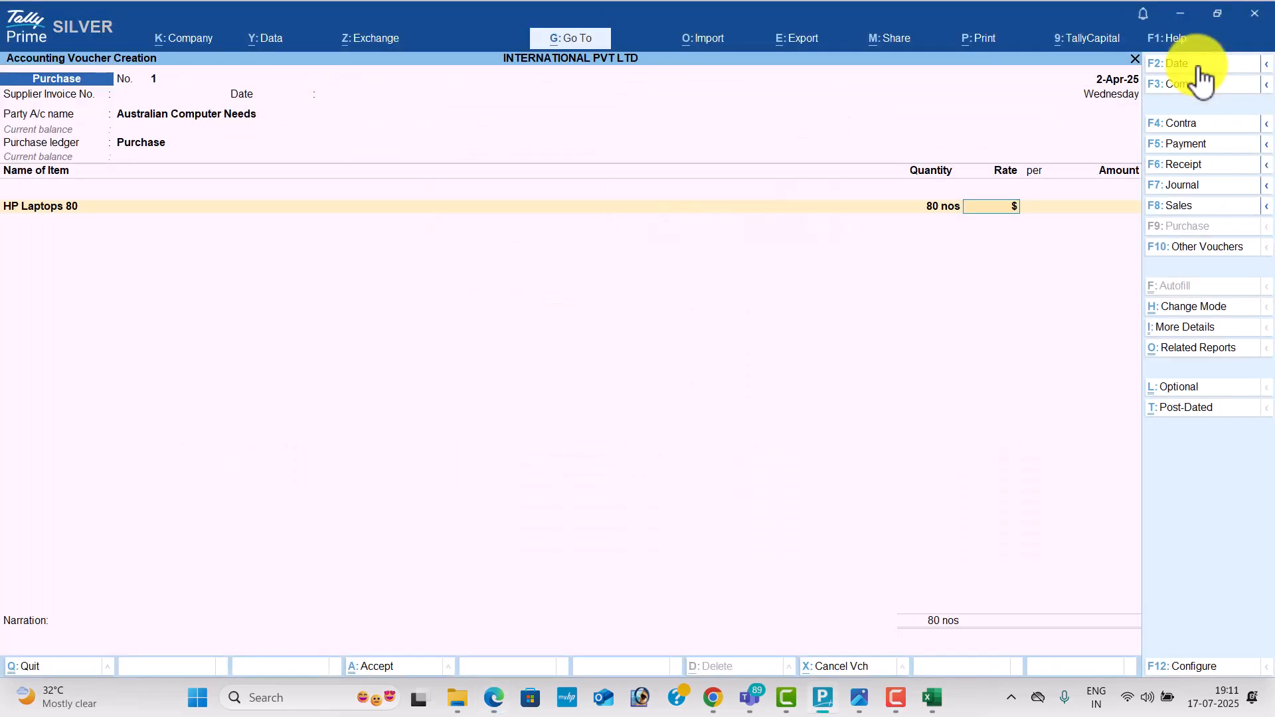
pyautogui.write('600')
pyautogui.press('Return')
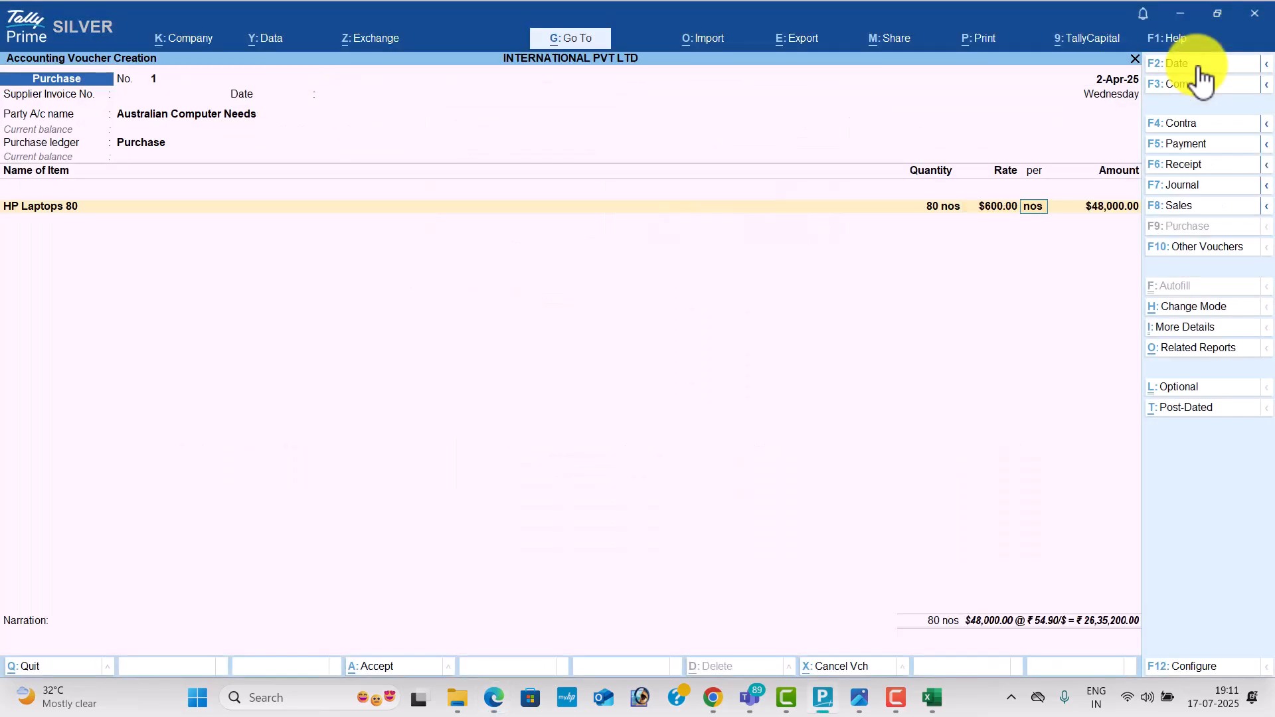
# Accept the exchange rate of ₹ 54.90/$ and save the purchase voucher without a narration
pyautogui.press('Return')
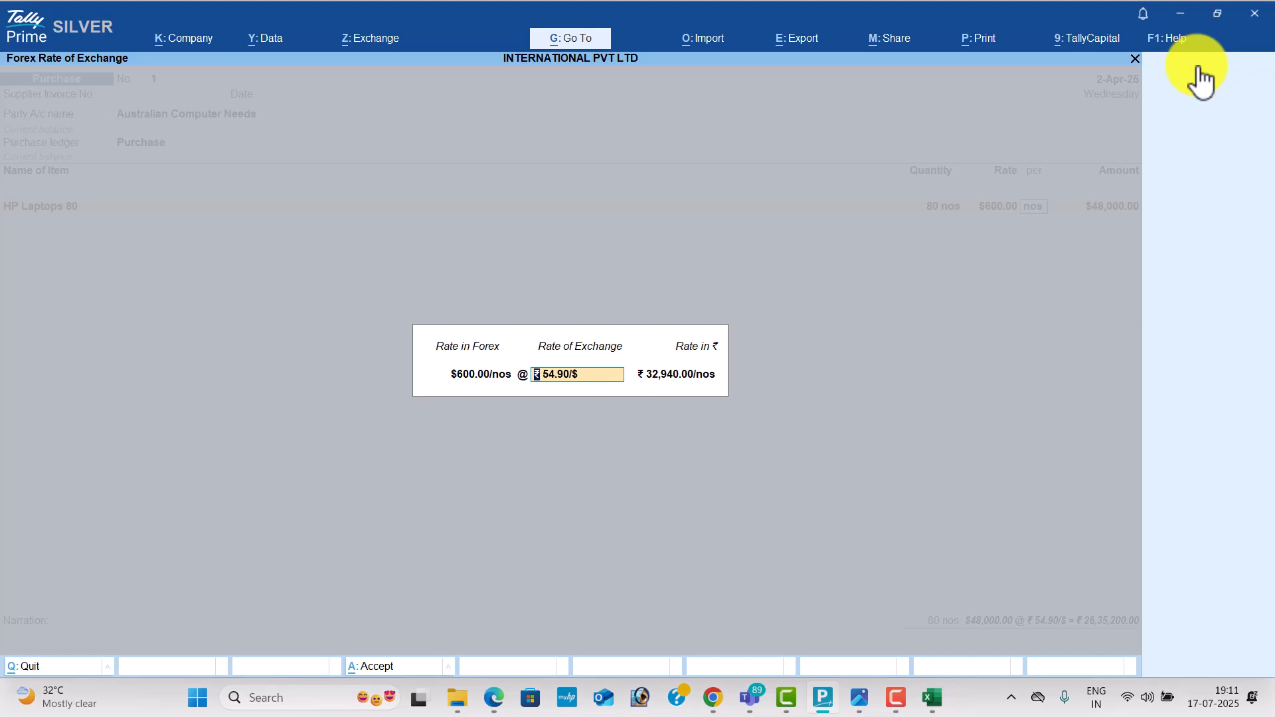
pyautogui.press('Return')
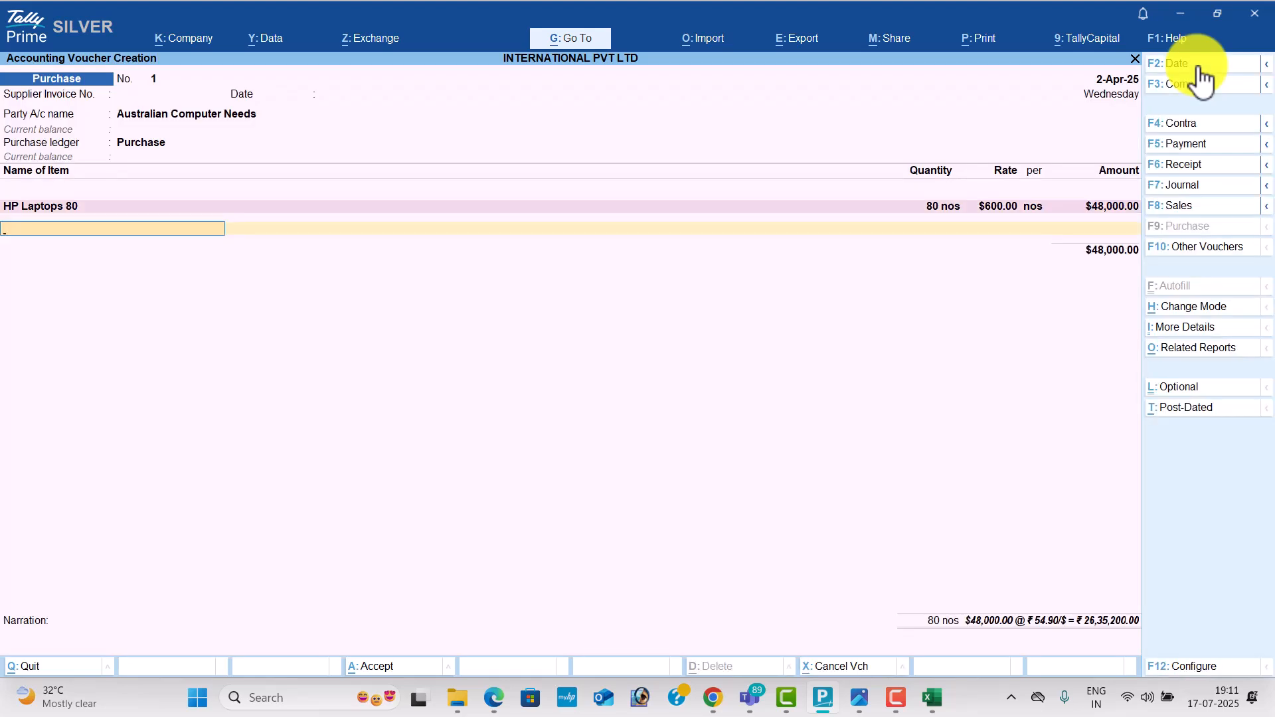
pyautogui.press('Return')
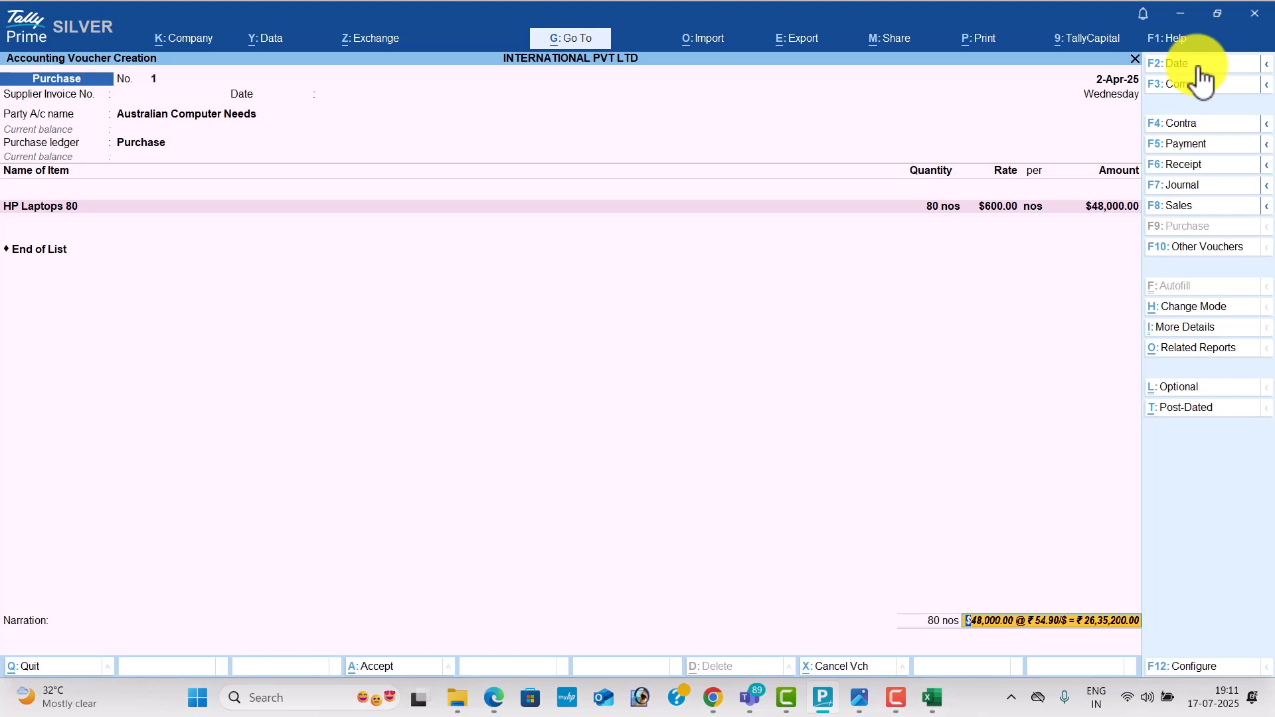
pyautogui.press('Return')
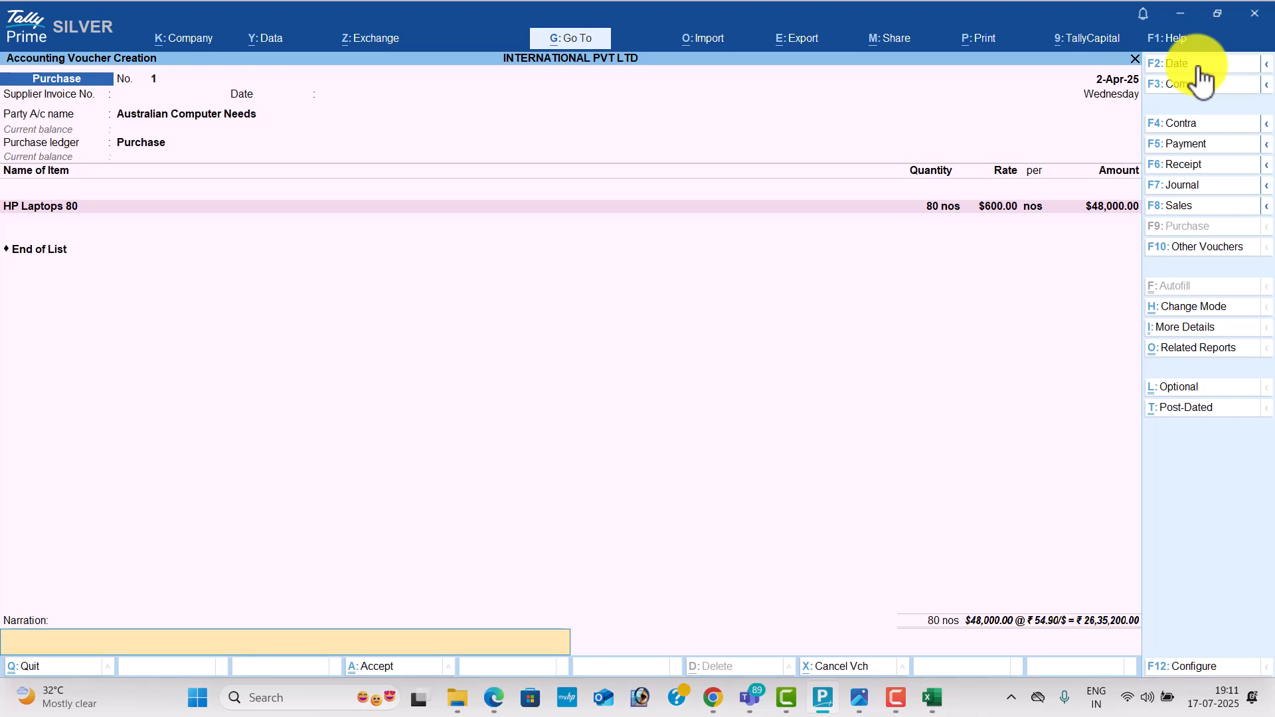
pyautogui.press('Return')
pyautogui.press('Return')
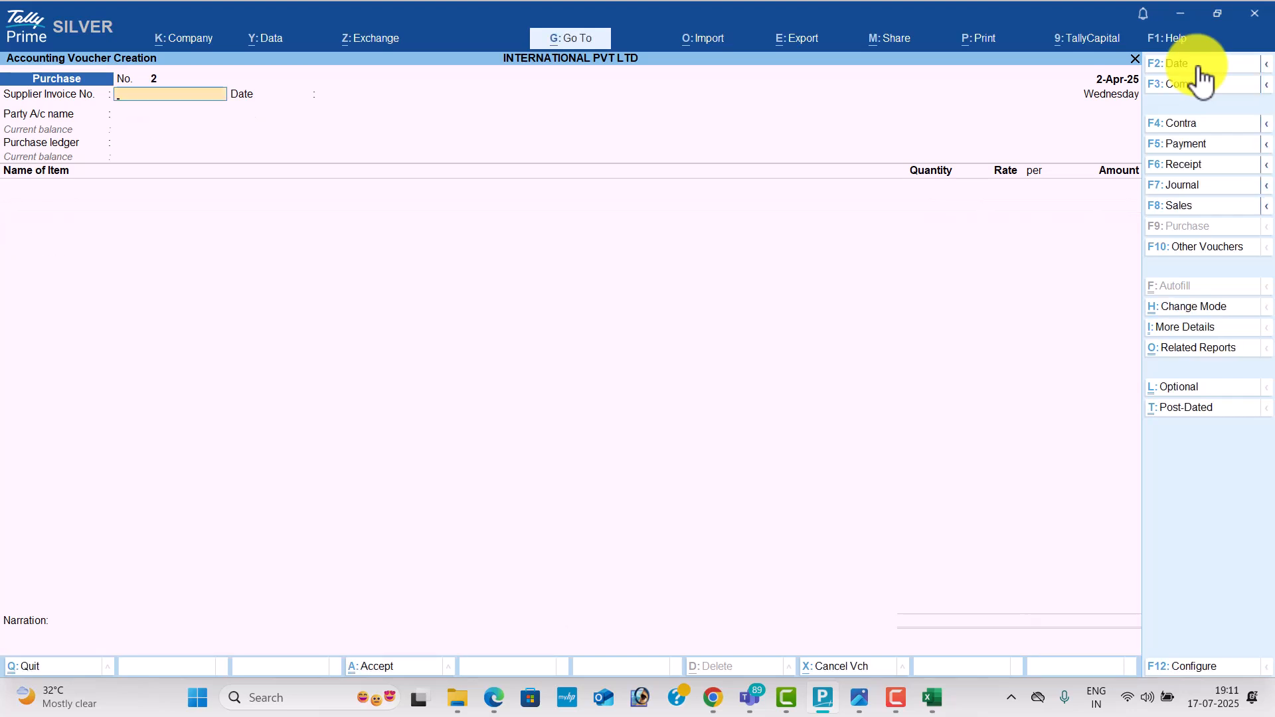
# Check transaction 4 in the PDF and start a Sales voucher dated 1-5
pyautogui.hotkey('alt', 'Tab')
pyautogui.scroll(-2, 711, 419)
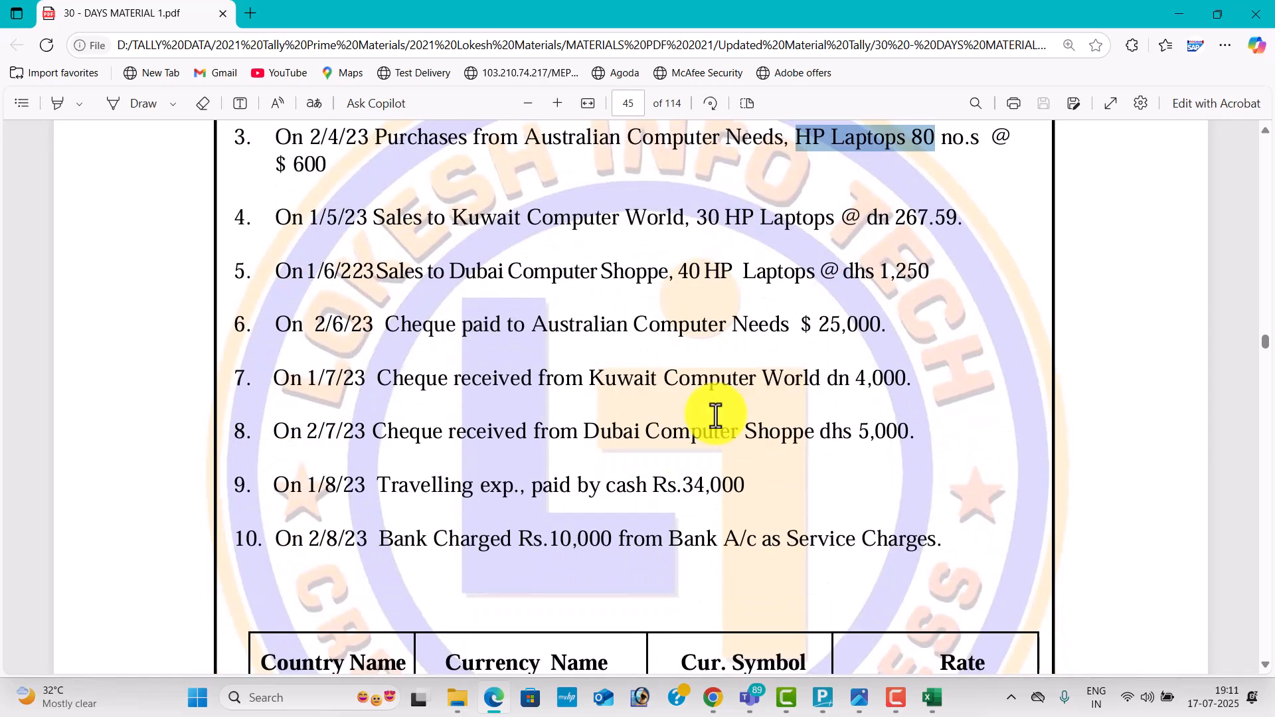
pyautogui.hotkey('alt', 'Tab')
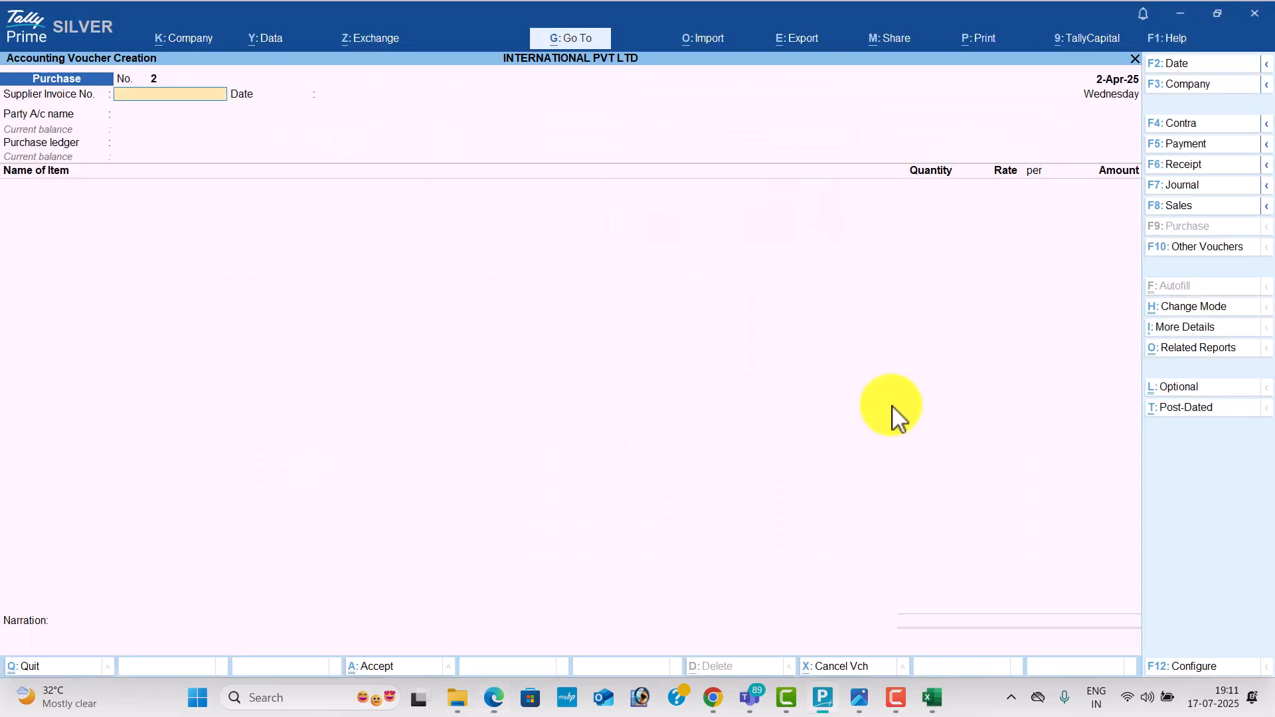
pyautogui.click(1215, 207)
pyautogui.click(1202, 64)
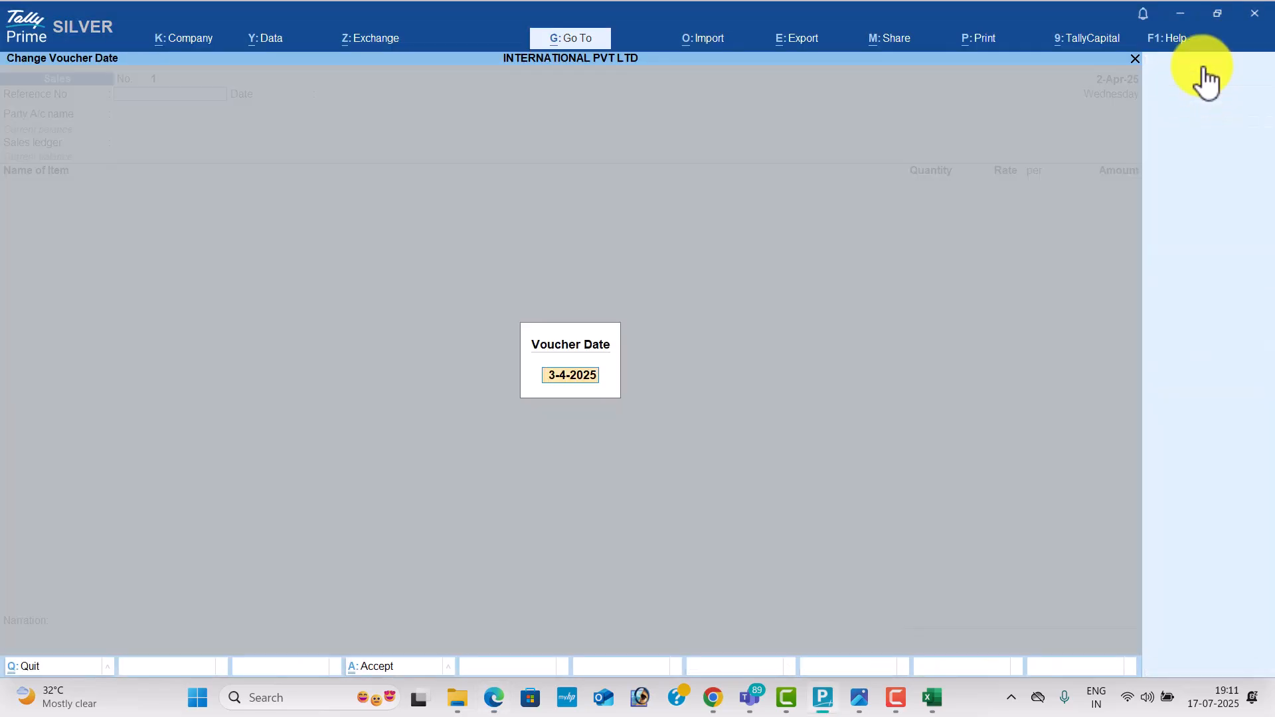
pyautogui.hotkey('alt', 'Tab')
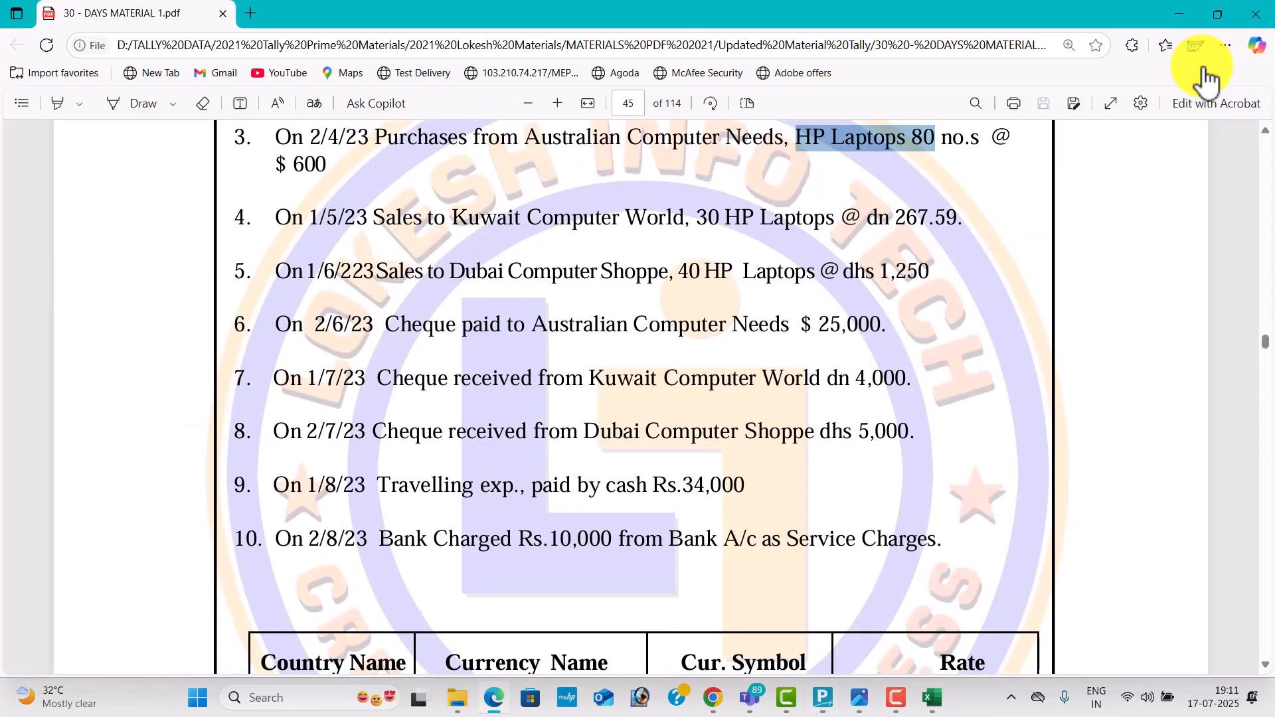
pyautogui.hotkey('alt', 'Tab')
pyautogui.write('1-5')
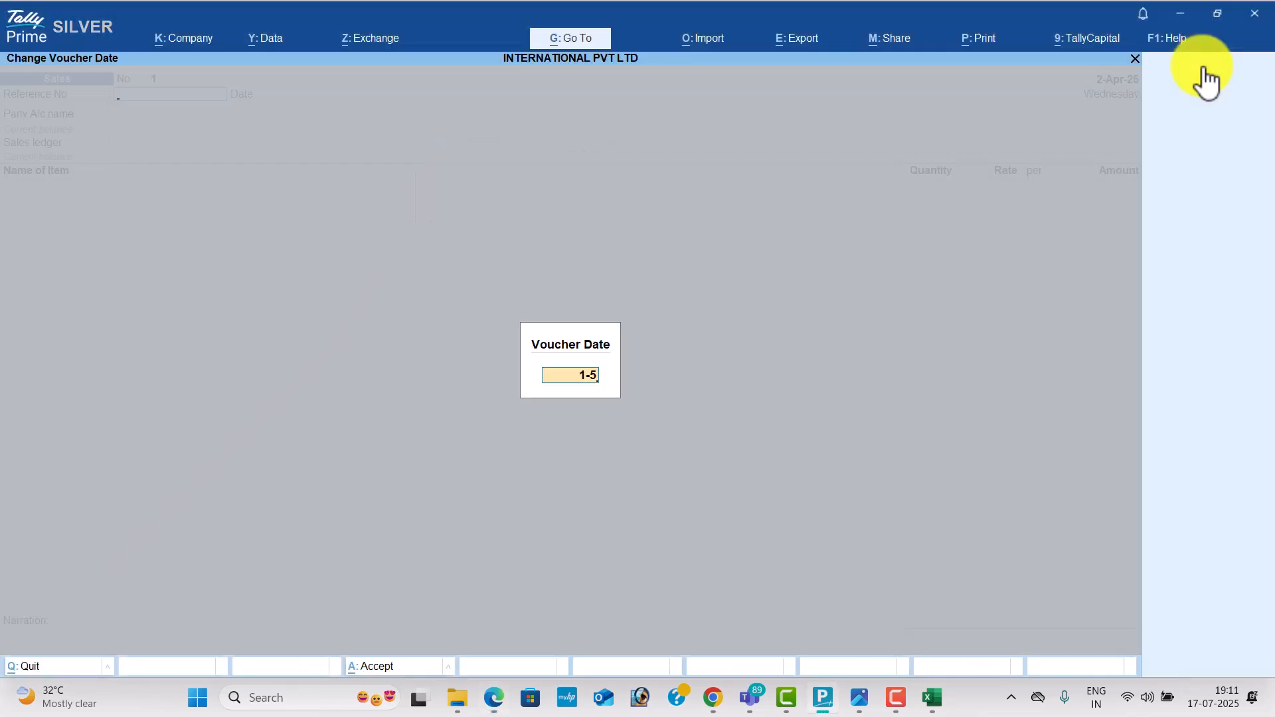
pyautogui.press('Return')
# Select Kuwait Computer World as the buyer, accept its party details and use the Sales ledger
pyautogui.hotkey('alt', 'Tab')
pyautogui.hotkey('alt', 'Tab')
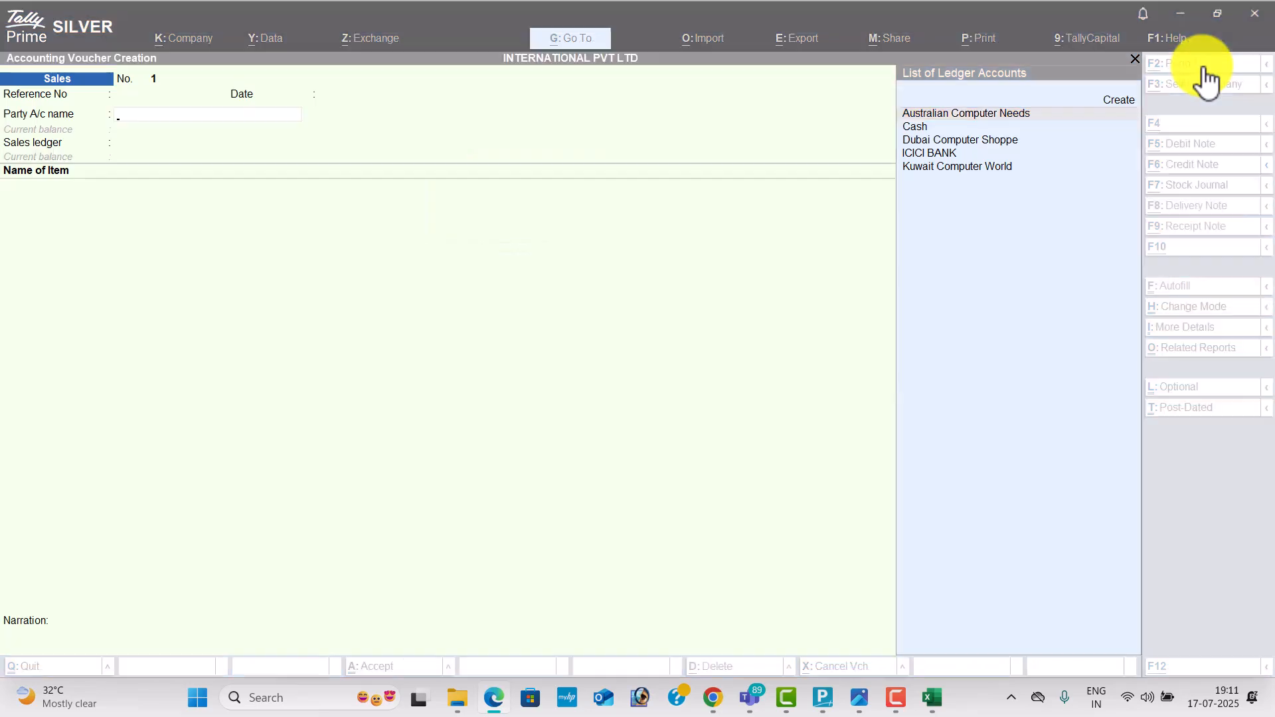
pyautogui.write('K')
pyautogui.press('Return')
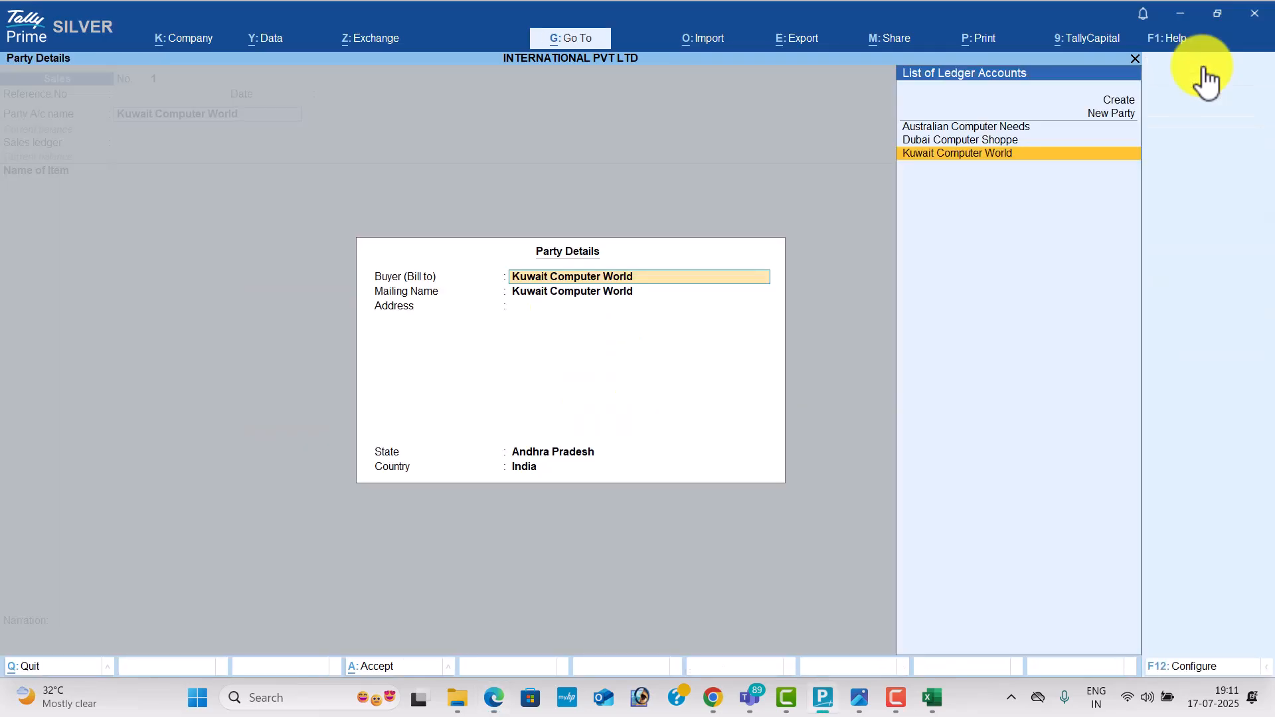
pyautogui.press('Return')
pyautogui.press('Return')
# Add the item HP Laptops 80 with a quantity of 30 nos to the sales voucher, following transaction 4
pyautogui.hotkey('alt', 'Tab')
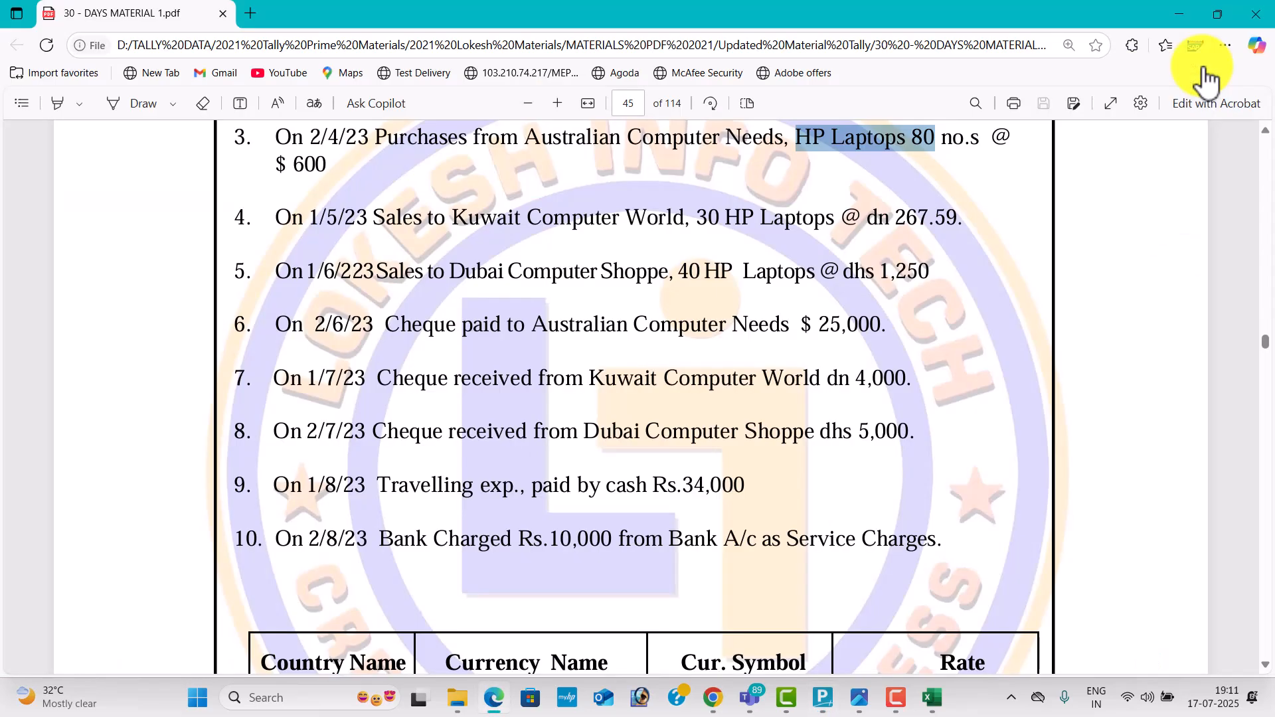
pyautogui.hotkey('alt', 'Tab')
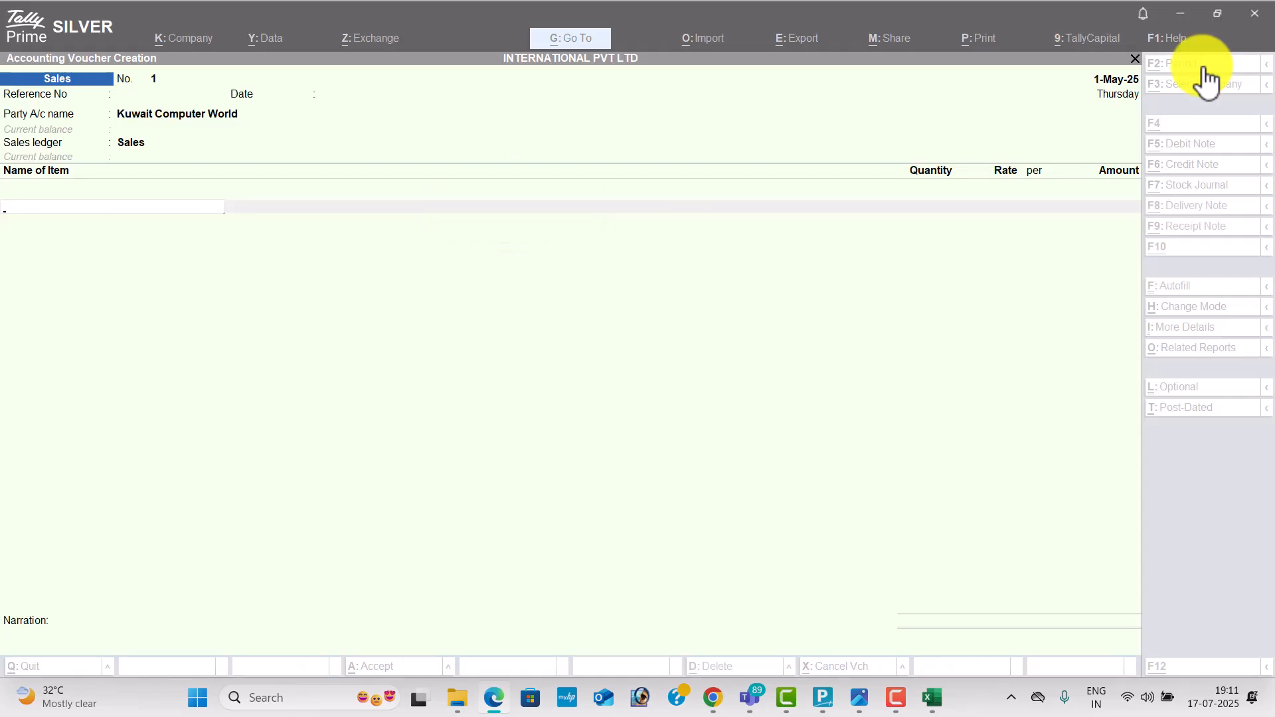
pyautogui.write('H')
pyautogui.press('Return')
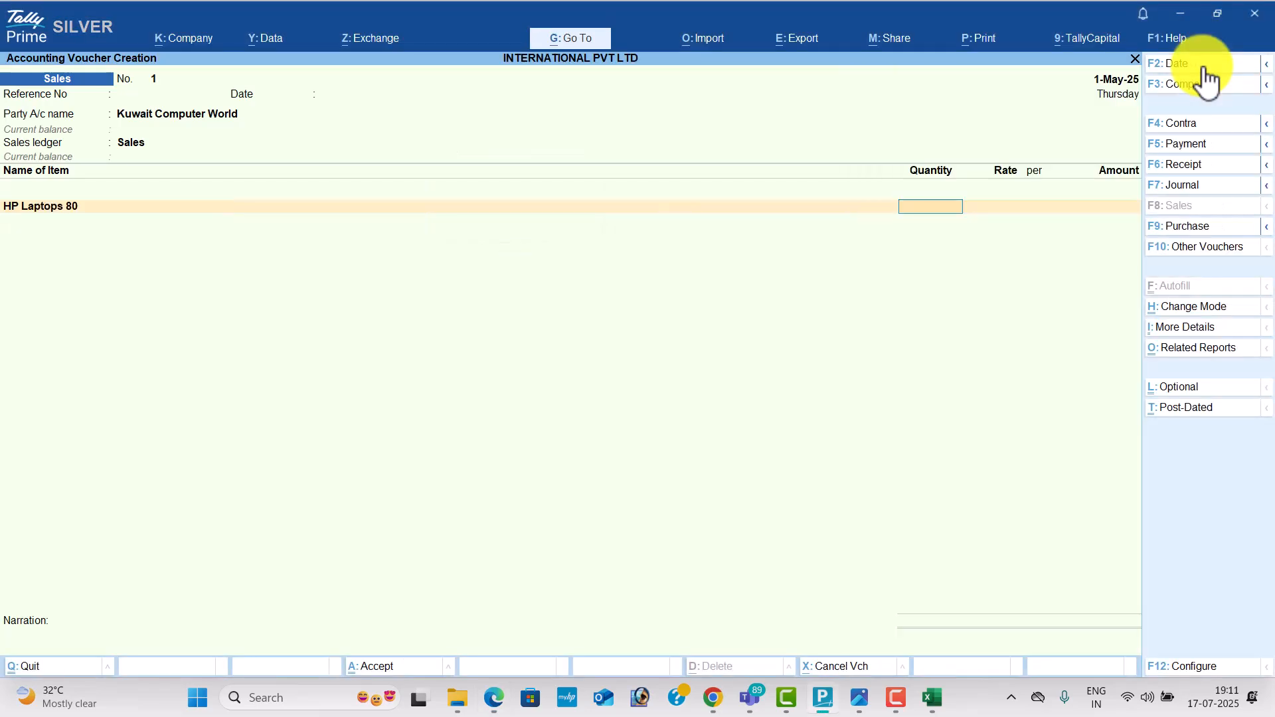
pyautogui.hotkey('alt', 'Tab')
pyautogui.hotkey('alt', 'Tab')
pyautogui.press('Return')
pyautogui.press('BackSpace')
pyautogui.write('30')
pyautogui.hotkey('alt', 'Tab')
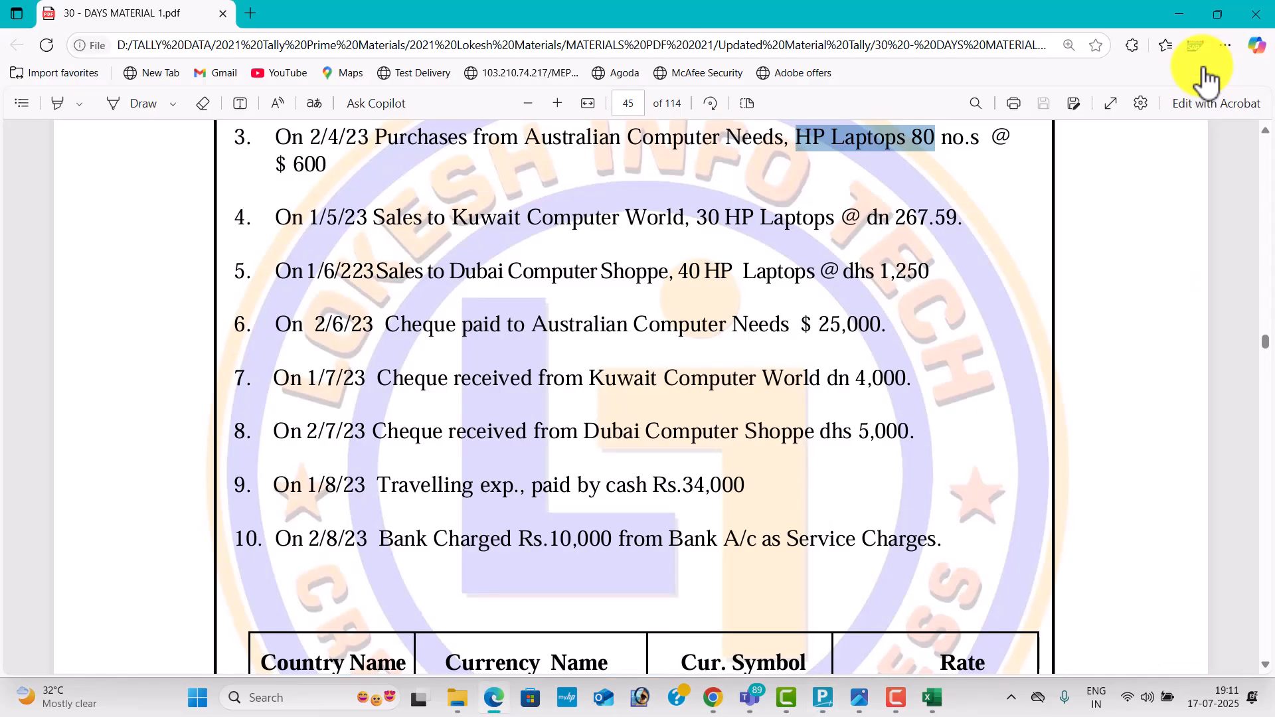
pyautogui.hotkey('alt', 'Tab')
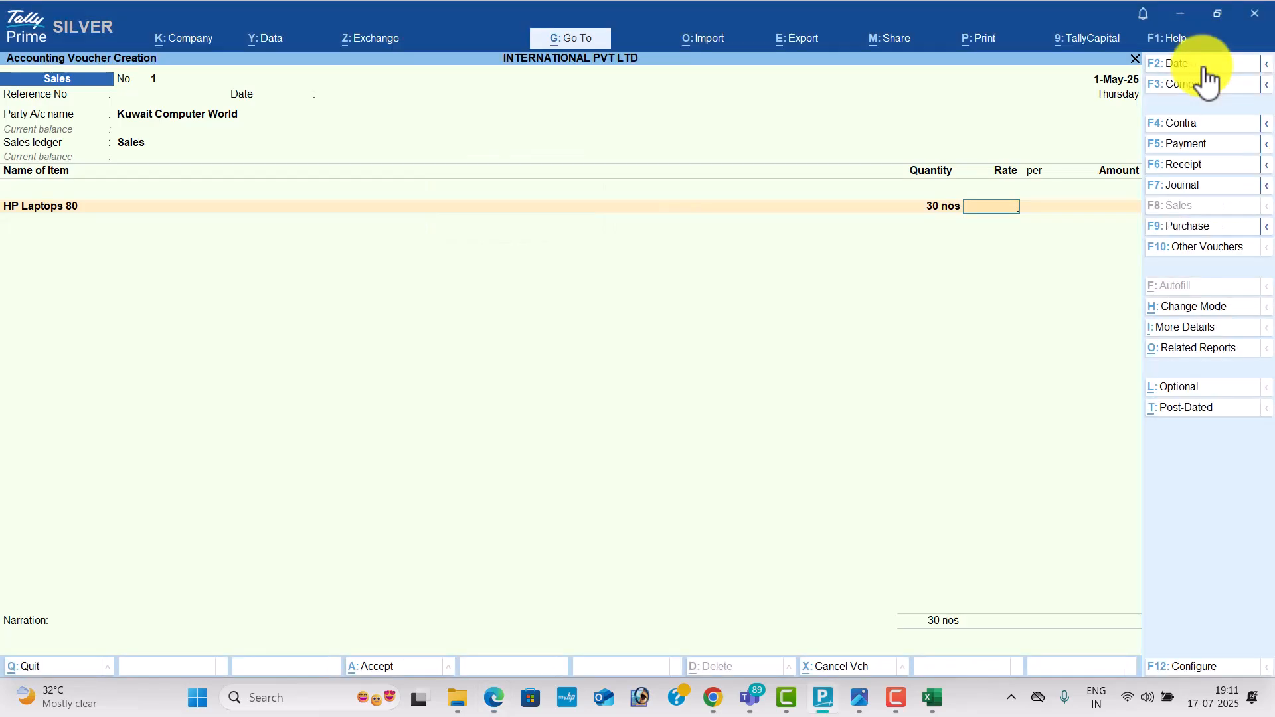
# Set the laptop's selling rate to dn 267.59, following transaction 4 in the PDF
pyautogui.hotkey('alt', 'Tab')
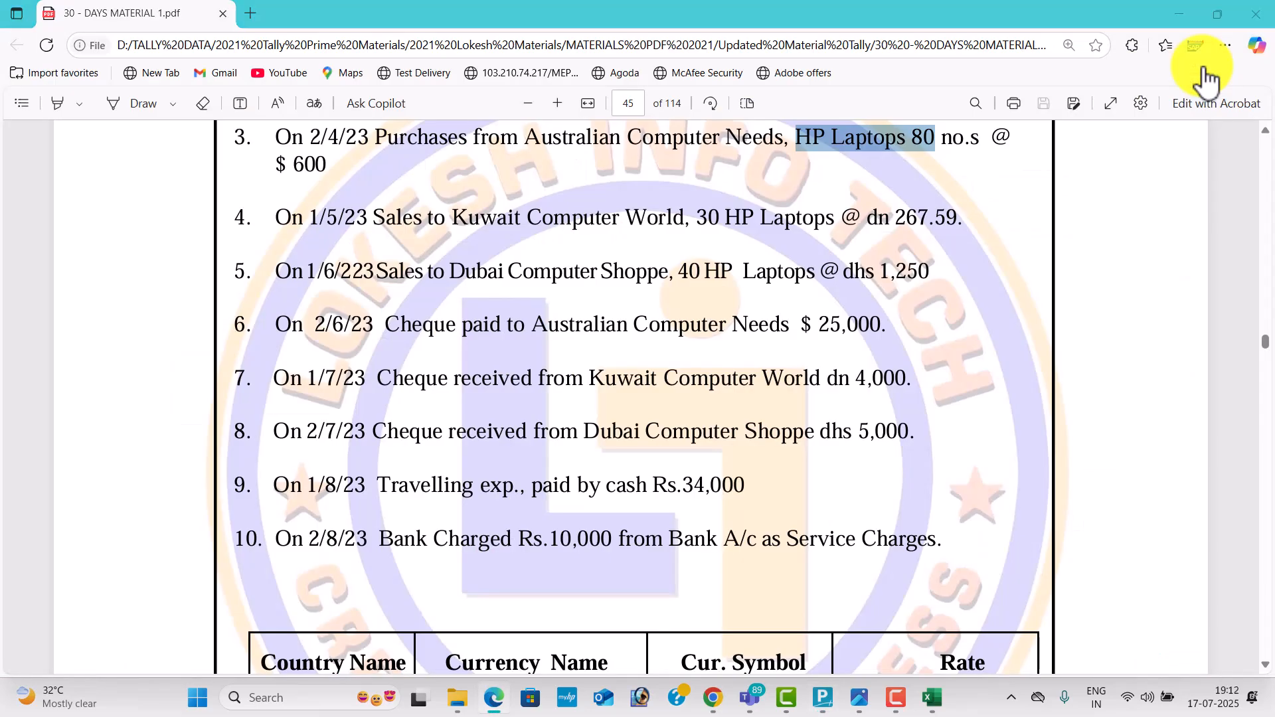
pyautogui.hotkey('alt', 'Tab')
pyautogui.write('267.59')
pyautogui.hotkey('alt', 'Tab')
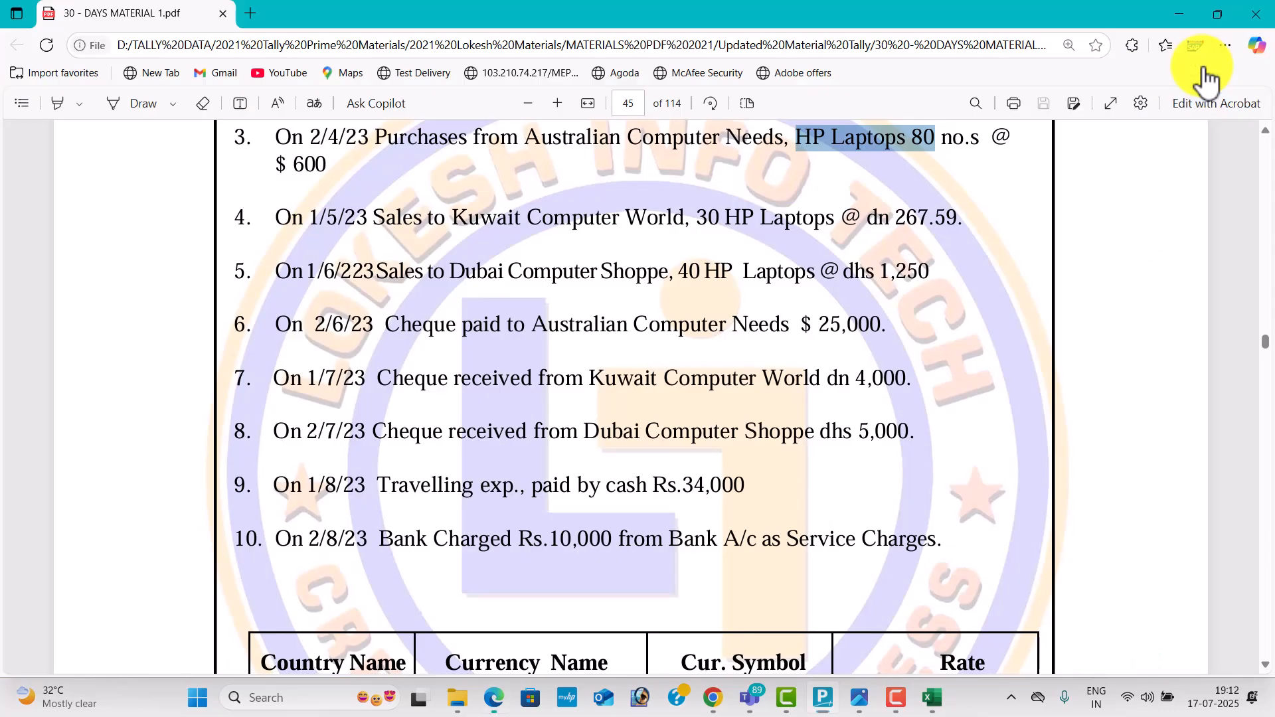
pyautogui.hotkey('alt', 'Tab')
pyautogui.press('Return')
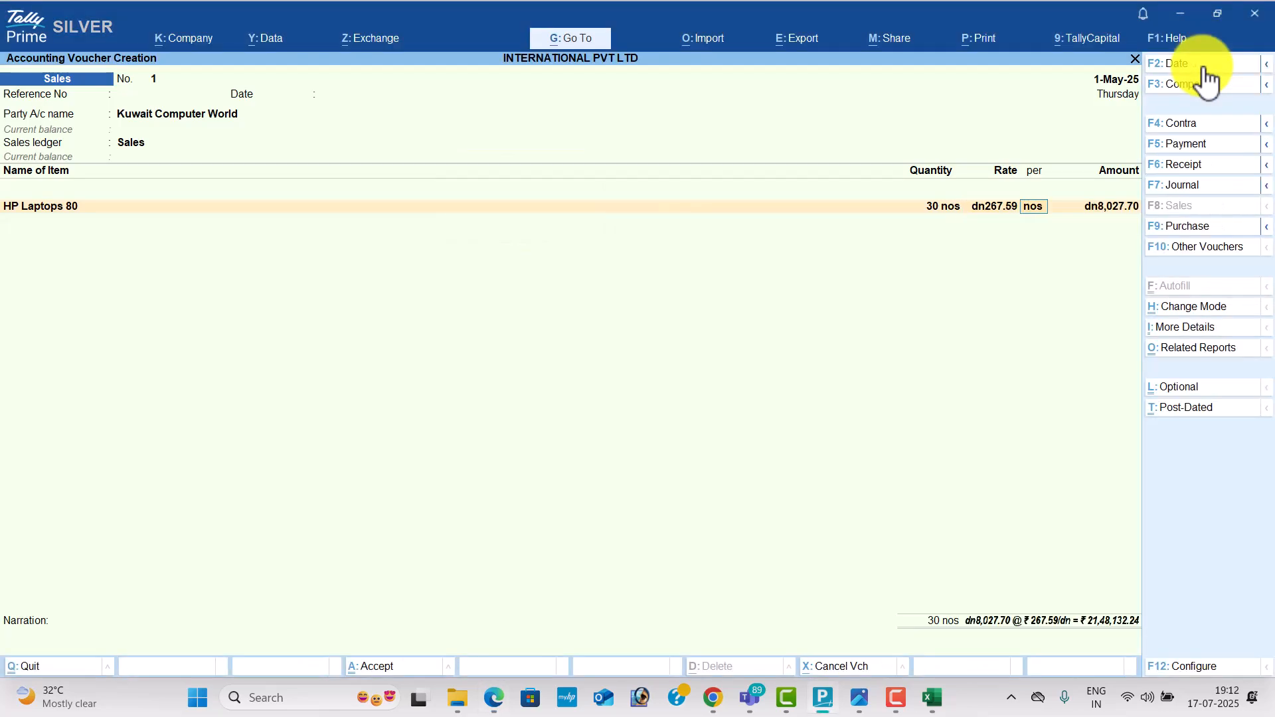
# Accept the dinar exchange rate and save the Kuwait Computer World sales voucher without a narration
pyautogui.press('Return')
pyautogui.press('Return')
pyautogui.press('Return')
pyautogui.press('Return')
pyautogui.press('Return')
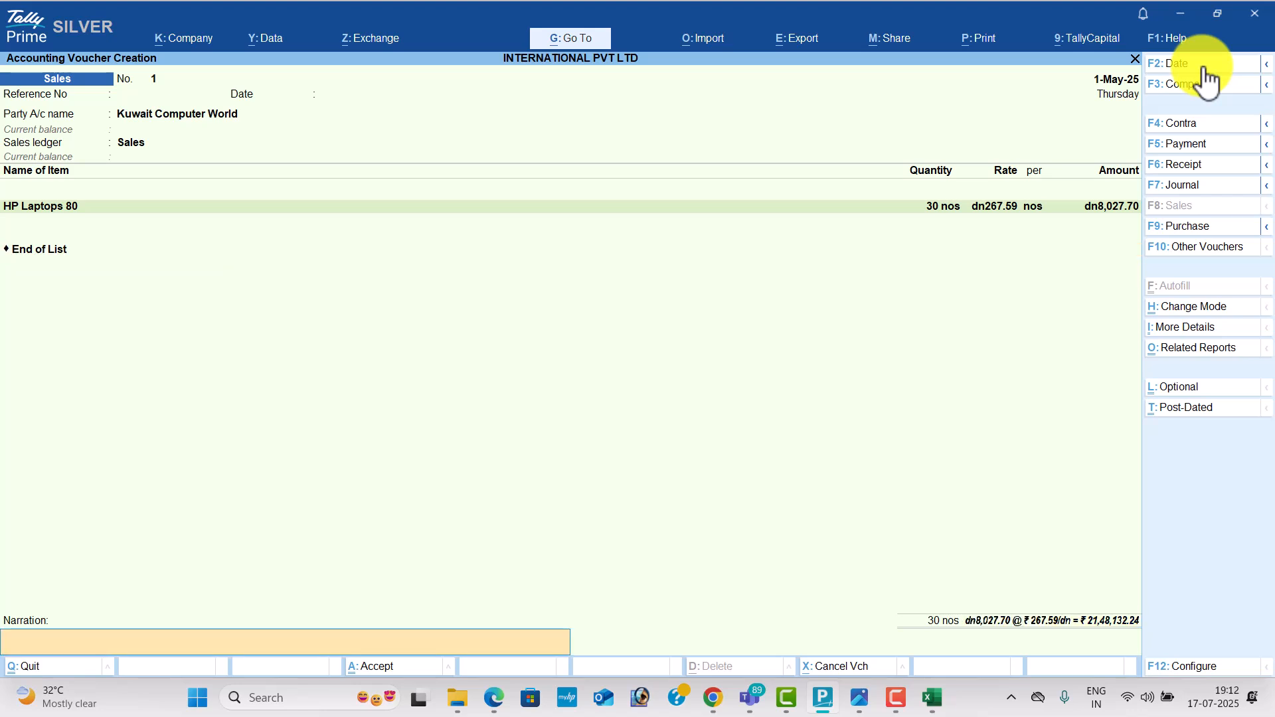
pyautogui.press('Return')
pyautogui.press('Return')
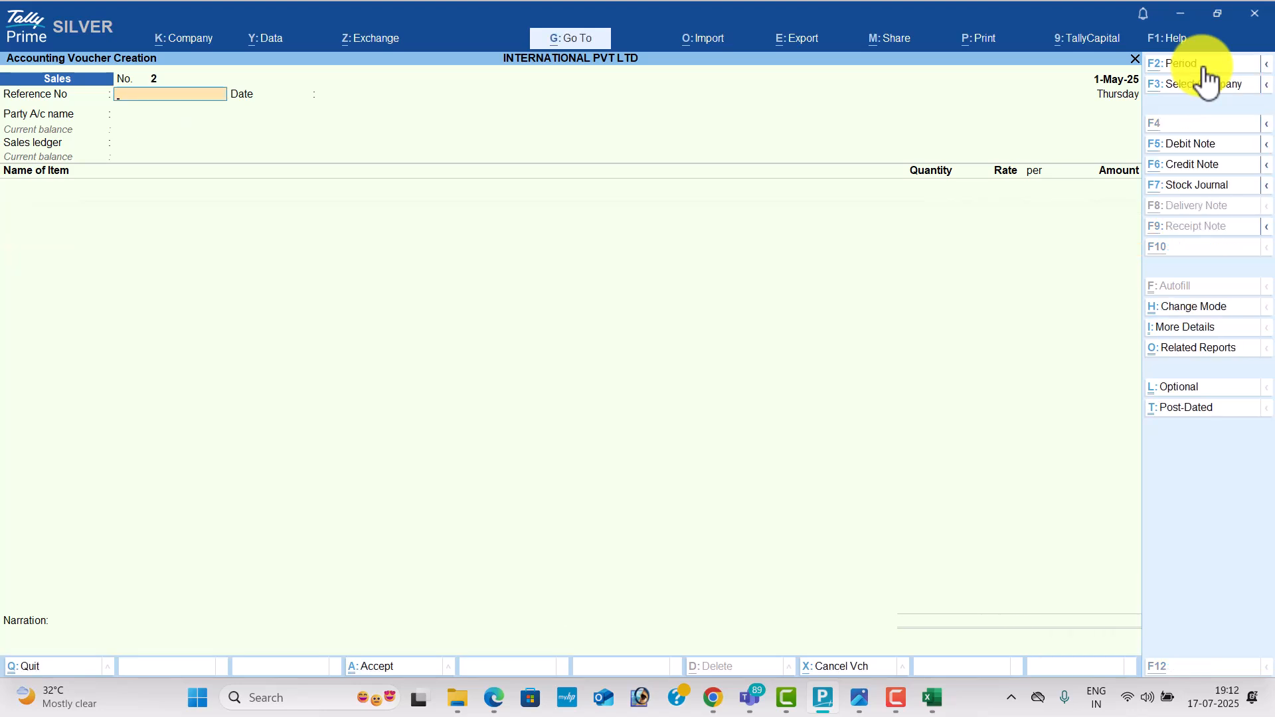
# Check transaction 5 in the PDF and set the new Sales voucher's date to 1-6
pyautogui.hotkey('alt', 'Tab')
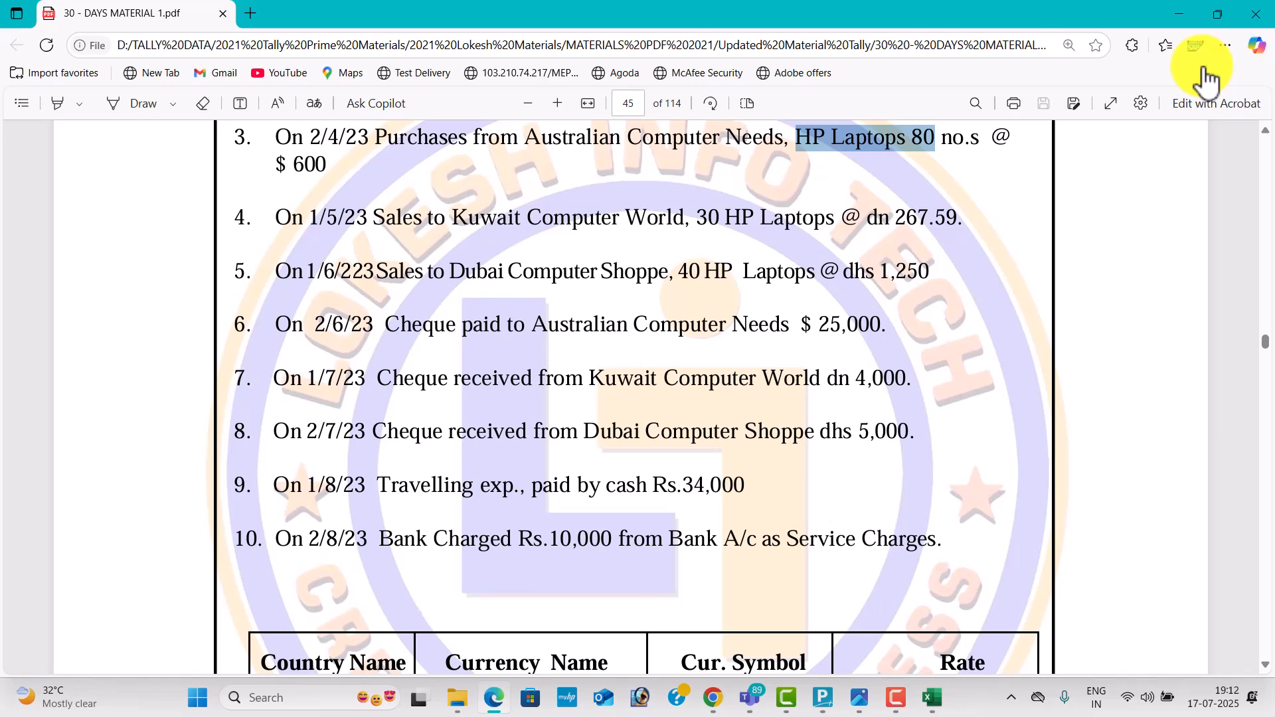
pyautogui.hotkey('alt', 'Tab')
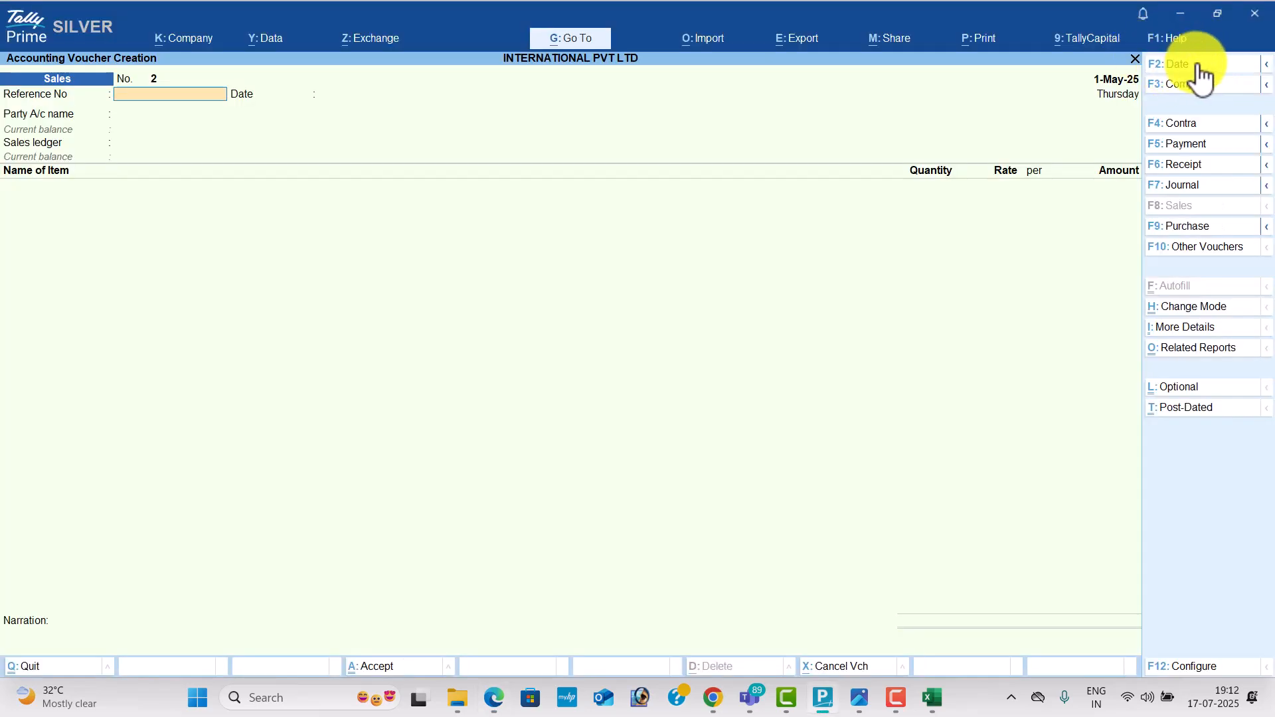
pyautogui.click(1199, 65)
pyautogui.write('1-6')
pyautogui.press('Return')
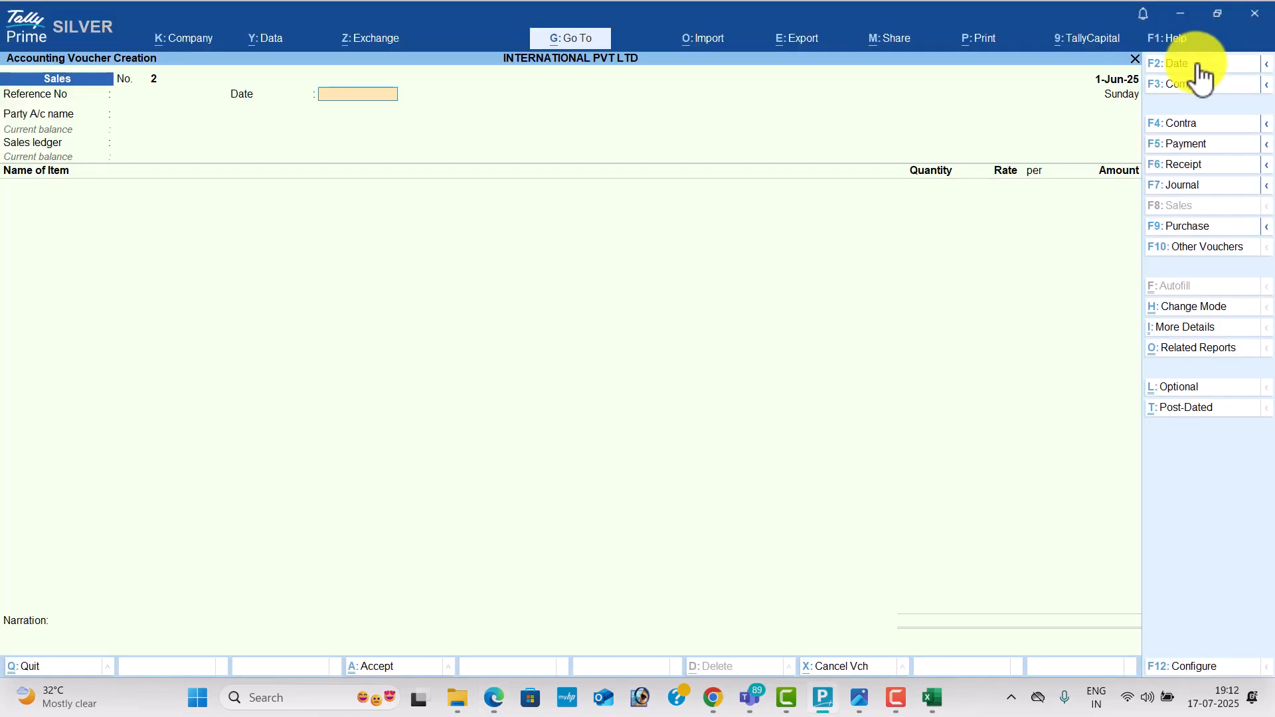
# Select Dubai Computer Shoppe as the buyer, accept its dispatch and party details unchanged, and use the Sales ledger
pyautogui.press('Return')
pyautogui.press('Down')
pyautogui.press('Down')
pyautogui.press('Return')
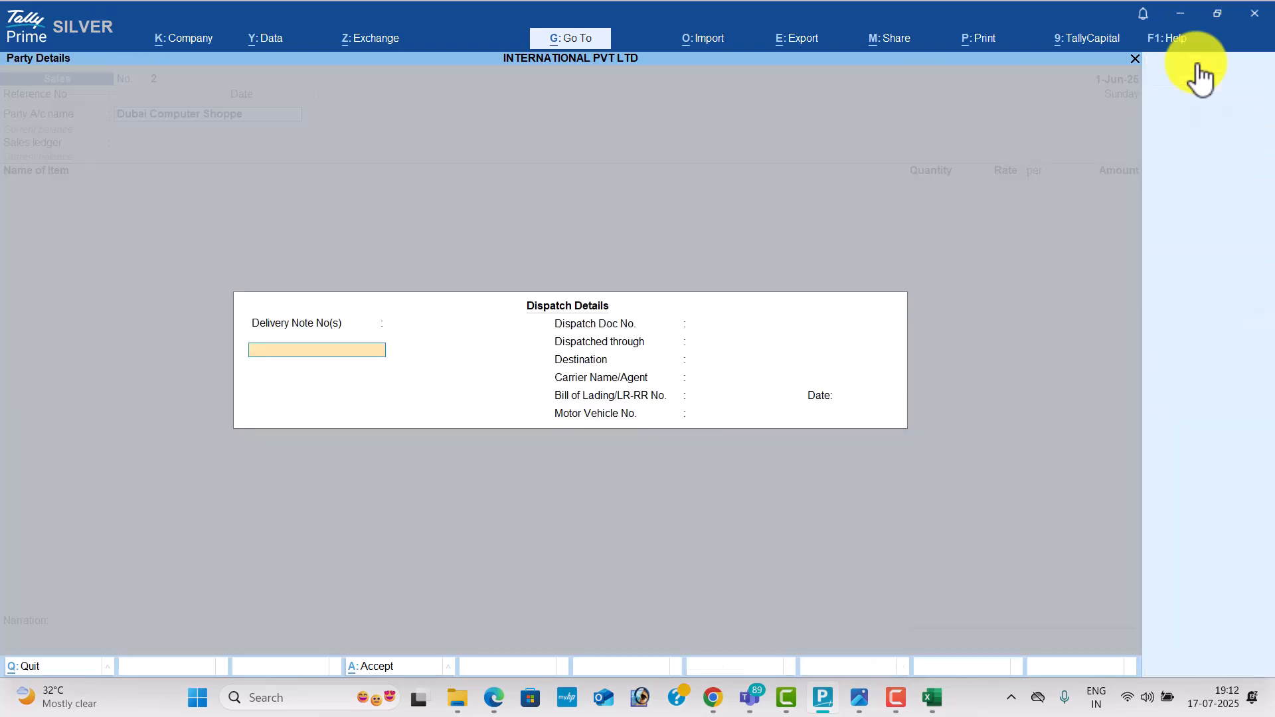
pyautogui.press('Return')
pyautogui.press('Return')
pyautogui.press('Return')
pyautogui.press('Return')
pyautogui.press('Return')
pyautogui.press('Return')
pyautogui.press('Return')
pyautogui.press('Return')
pyautogui.press('Return')
pyautogui.press('Return')
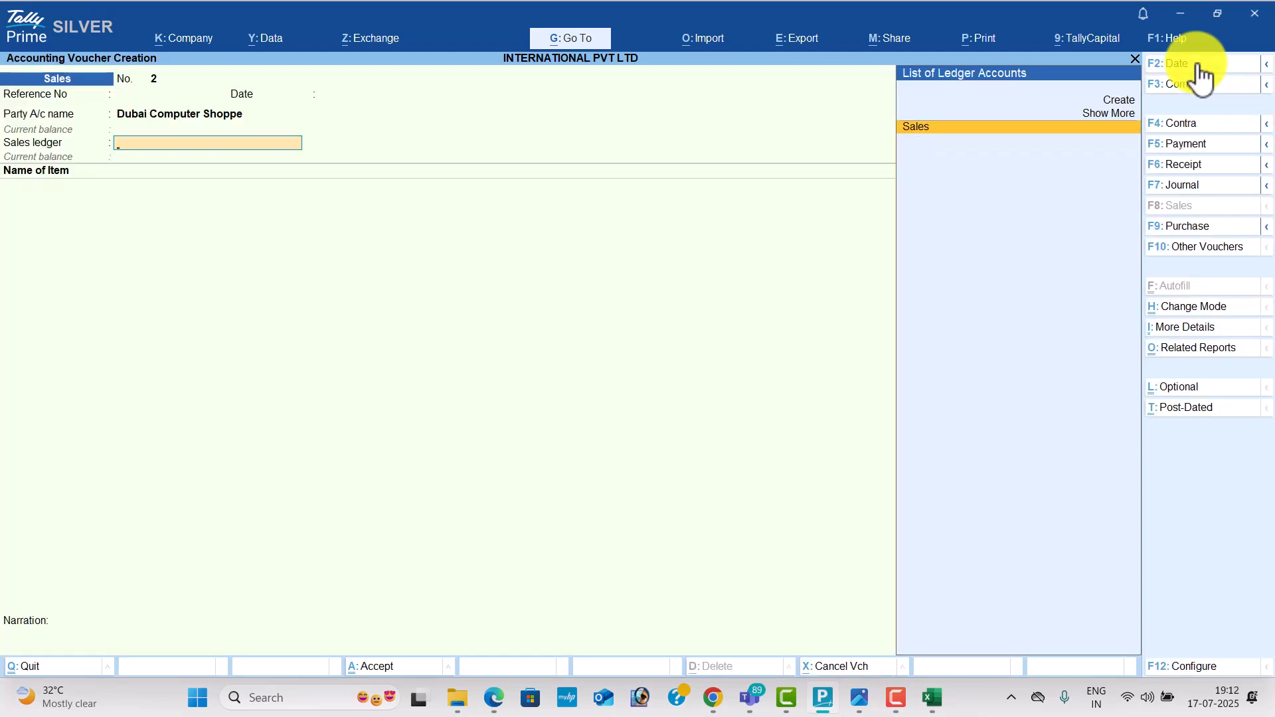
pyautogui.press('Return')
# Add the item HP Laptops 80 with a quantity of 40 nos to the sales voucher, following transaction 5
pyautogui.hotkey('alt', 'Tab')
pyautogui.hotkey('alt', 'Tab')
pyautogui.write('HP Laptops 80')
pyautogui.press('Return')
pyautogui.hotkey('alt', 'Tab')
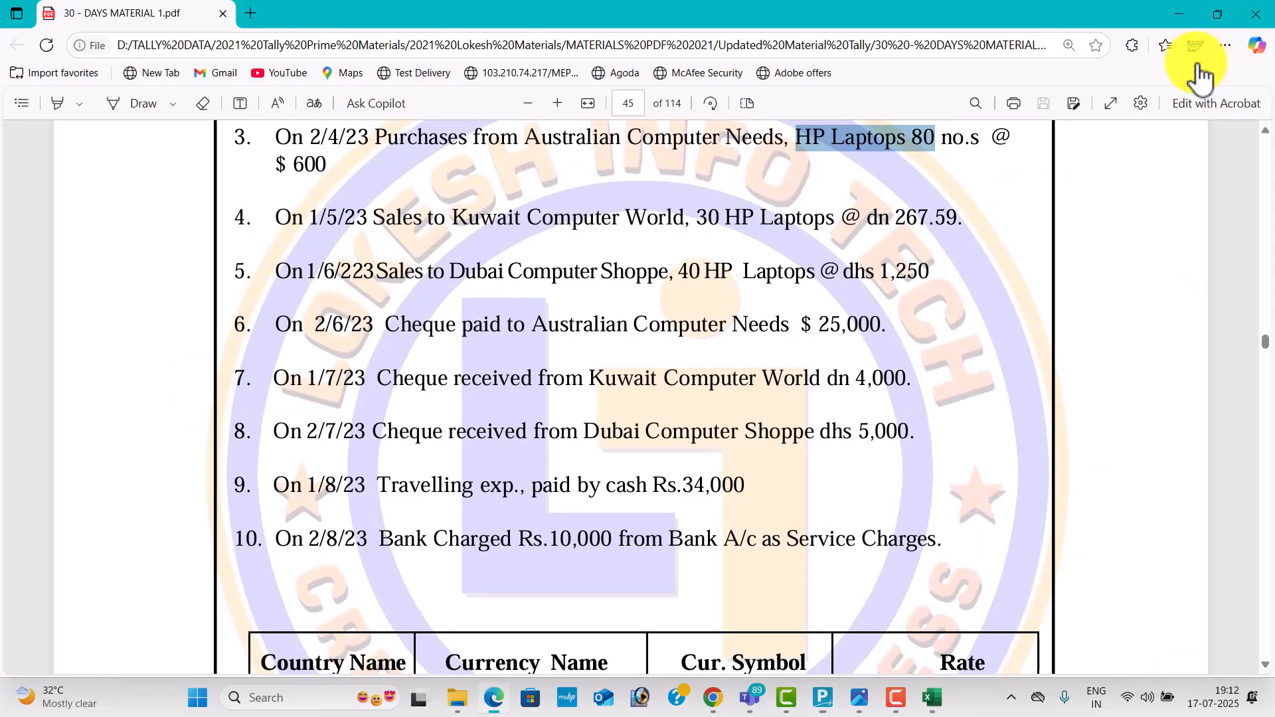
pyautogui.hotkey('alt', 'Tab')
pyautogui.write('40')
pyautogui.press('Return')
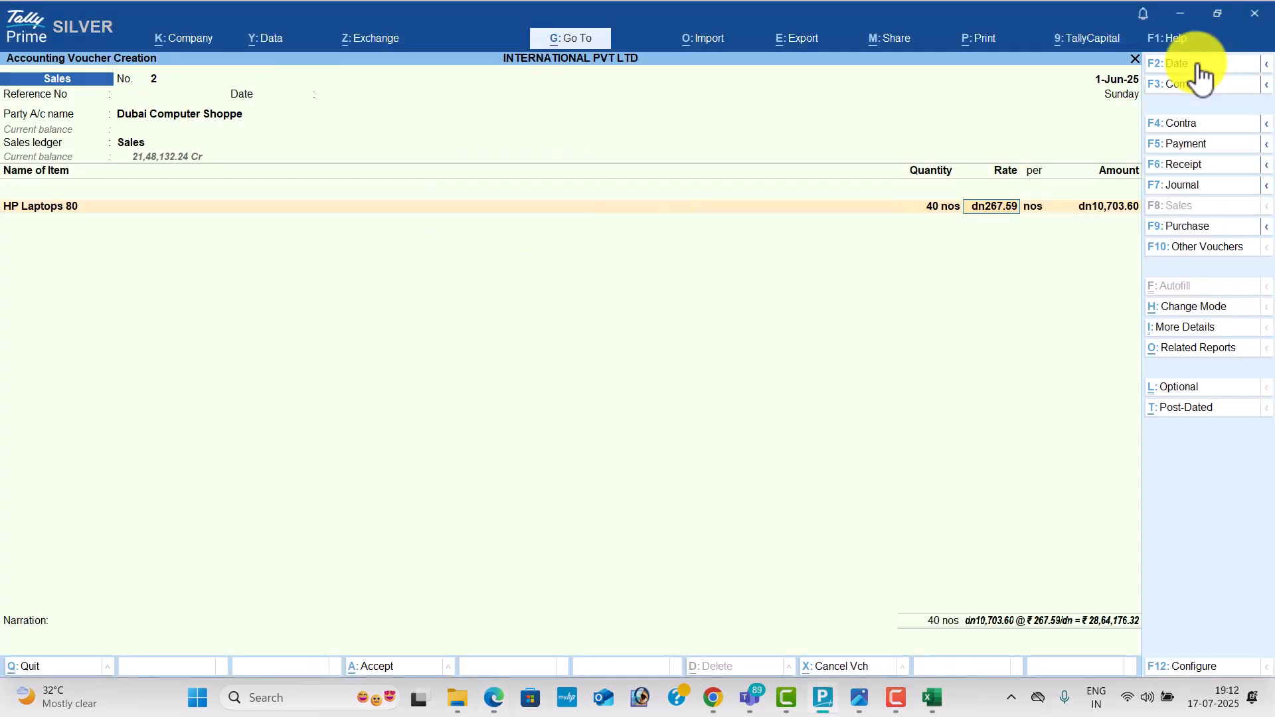
# Set the laptop's selling rate to dhs 1250, following transaction 5 in the PDF
pyautogui.hotkey('alt', 'Tab')
pyautogui.hotkey('alt', 'Tab')
pyautogui.write('dhs')
pyautogui.hotkey('alt', 'Tab')
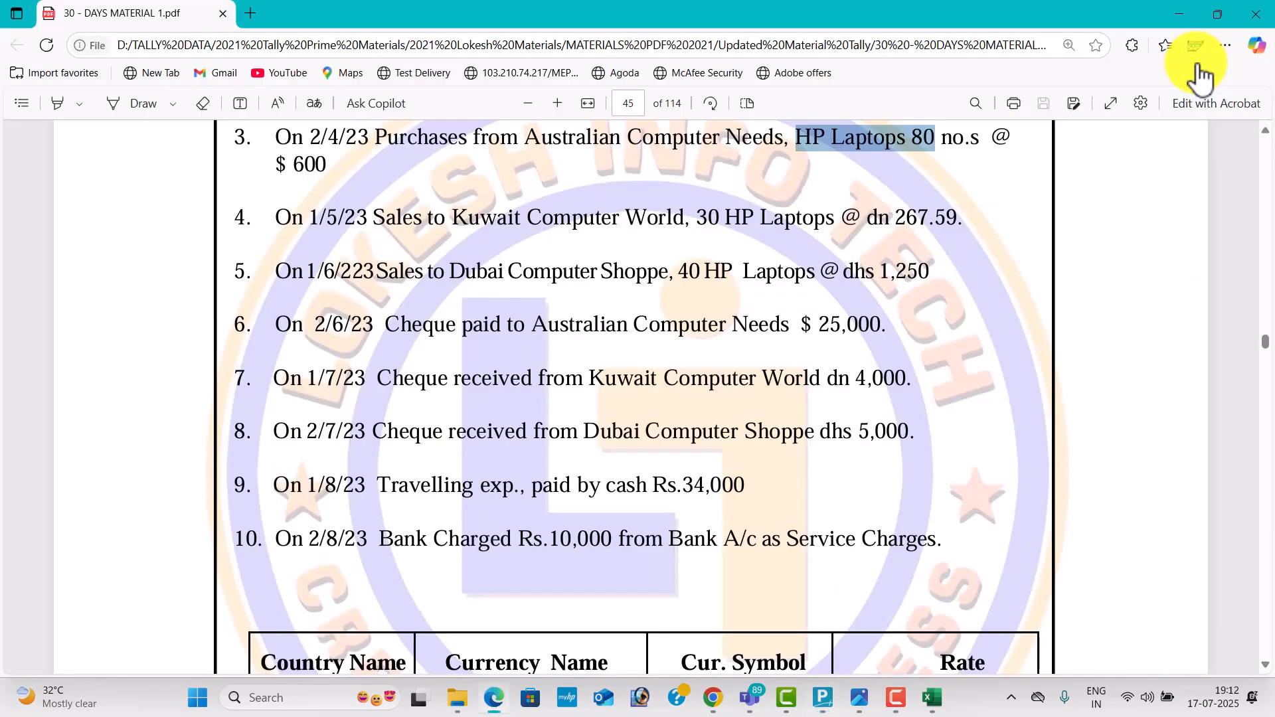
pyautogui.hotkey('alt', 'Tab')
pyautogui.write('1250')
pyautogui.press('Return')
# Accept the dirham exchange rate and save the Dubai Computer Shoppe sales voucher without a narration
pyautogui.press('Return')
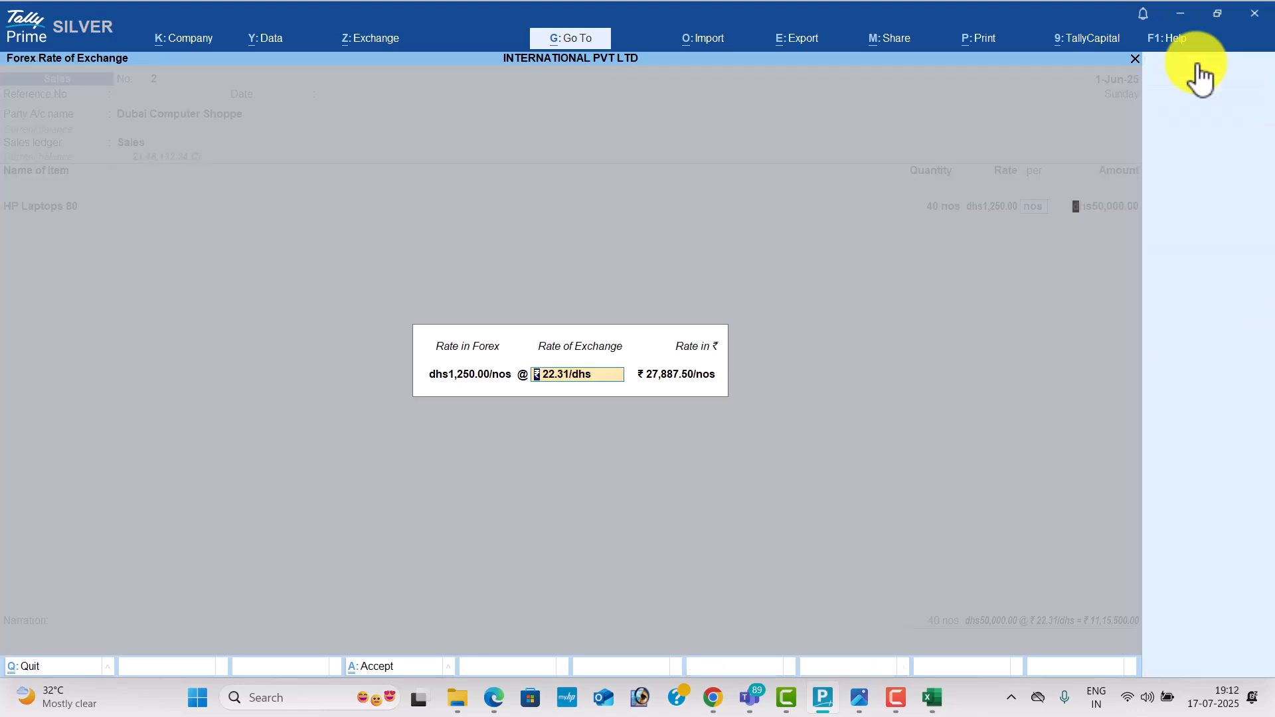
pyautogui.press('Return')
pyautogui.press('Return')
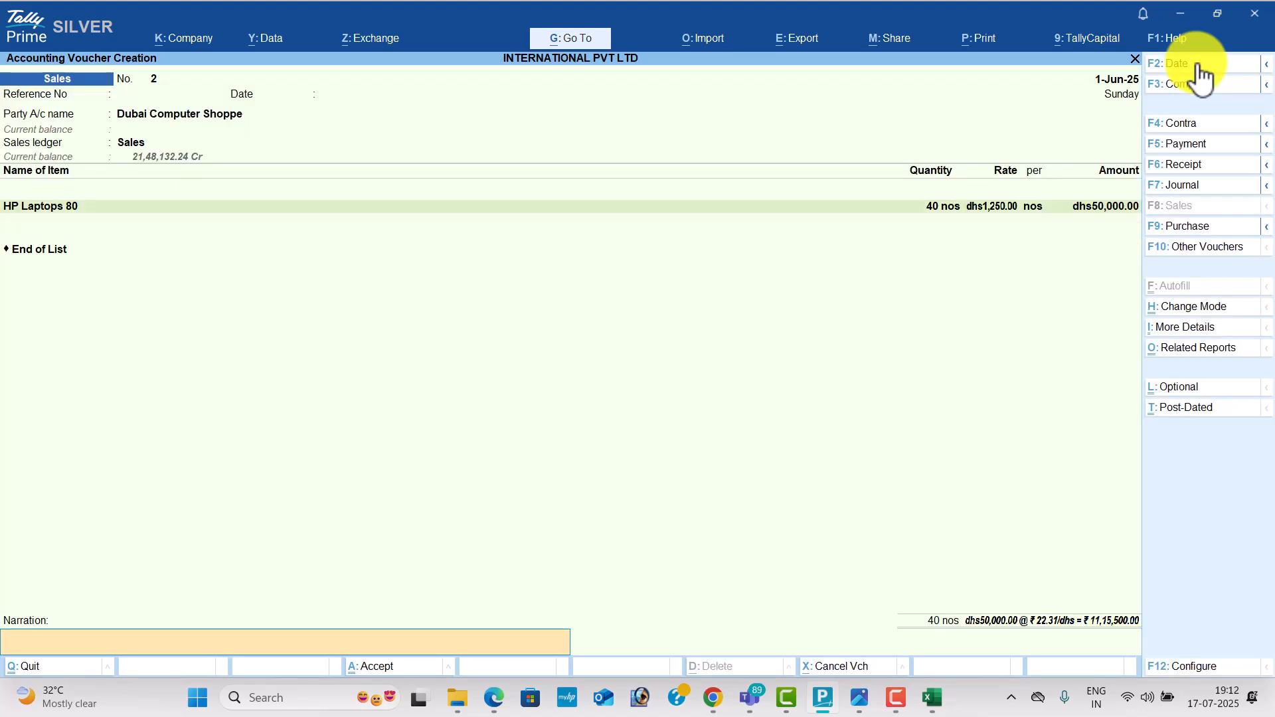
pyautogui.press('Return')
pyautogui.press('Return')
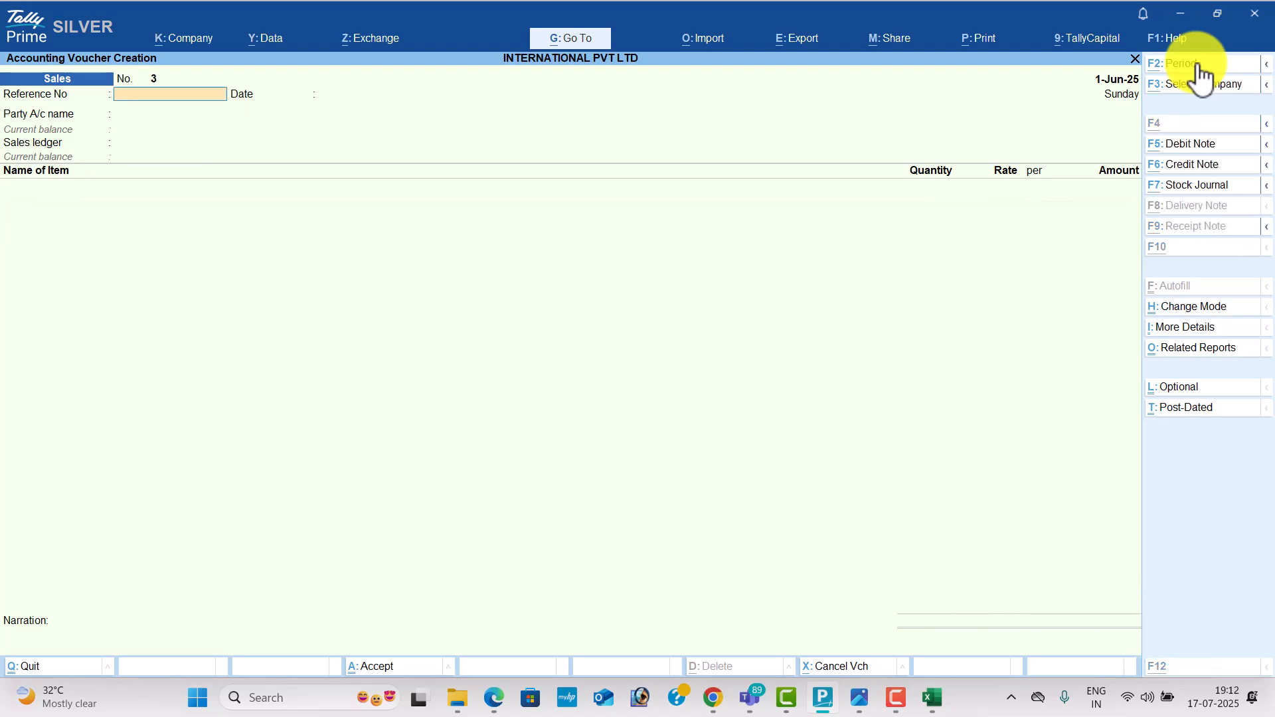
# Check transaction 6 in the PDF and start a Payment voucher dated 2-6
pyautogui.hotkey('alt', 'Tab')
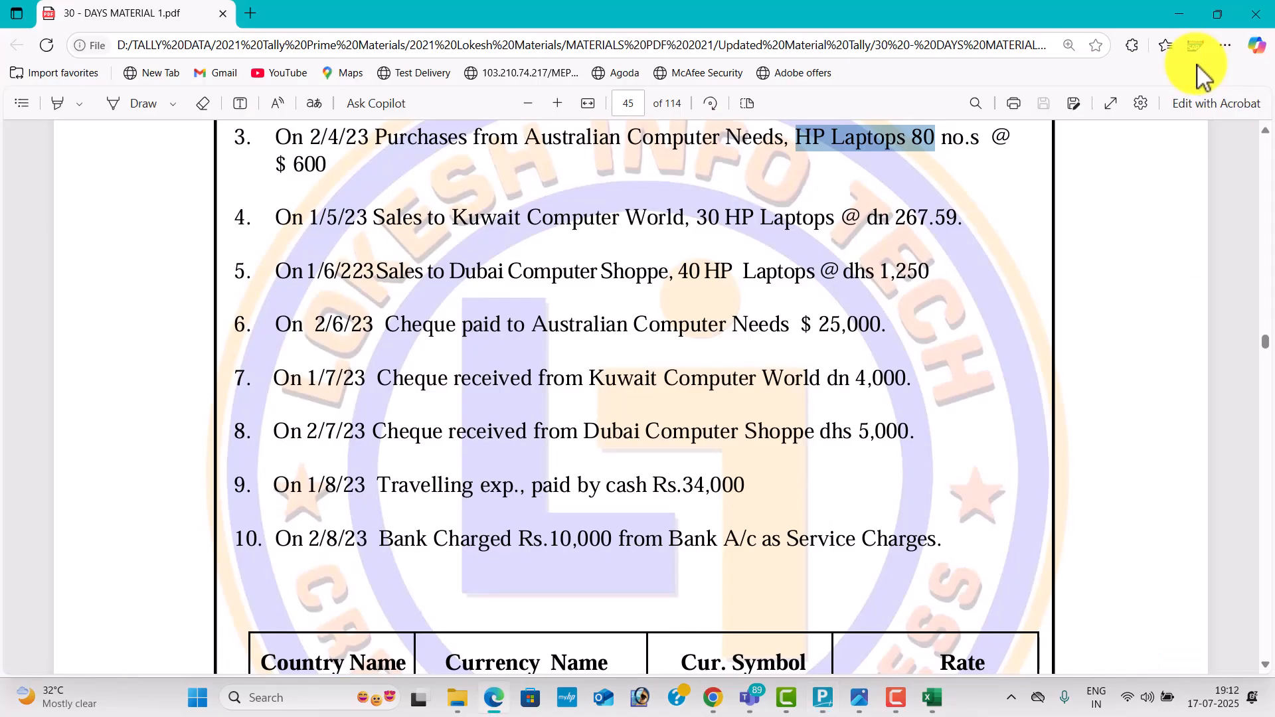
pyautogui.hotkey('alt', 'Tab')
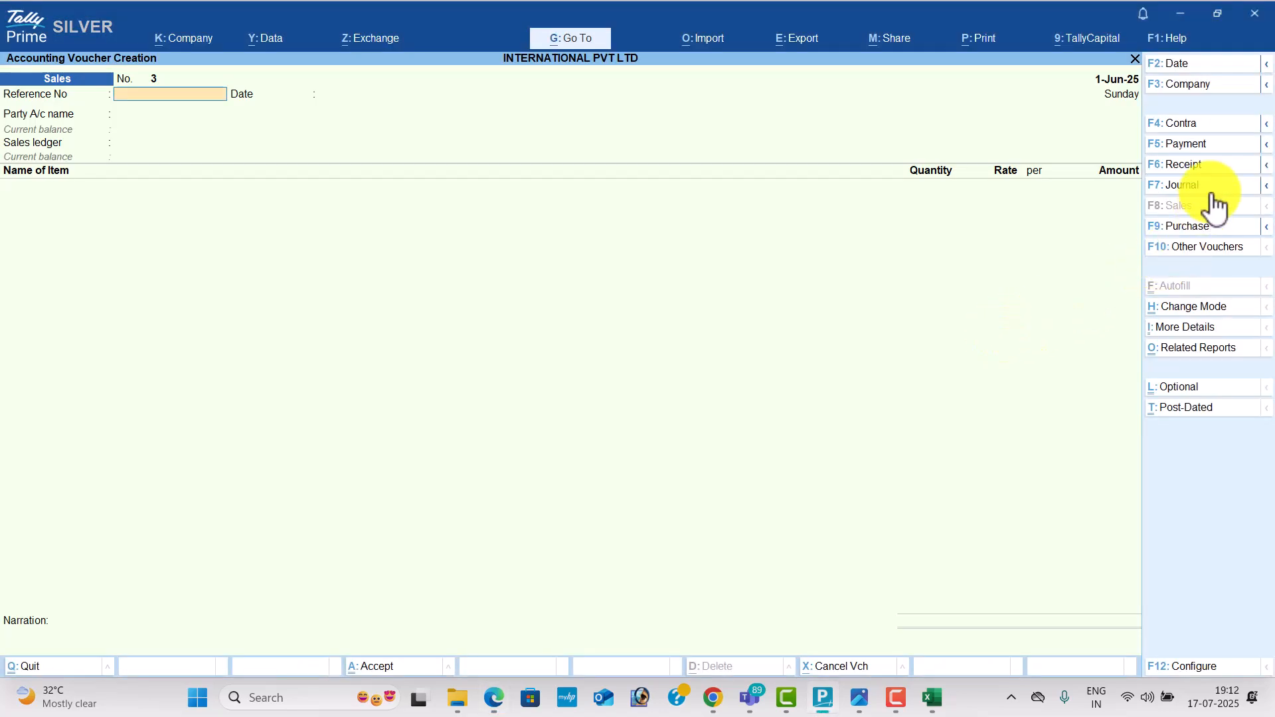
pyautogui.click(1216, 149)
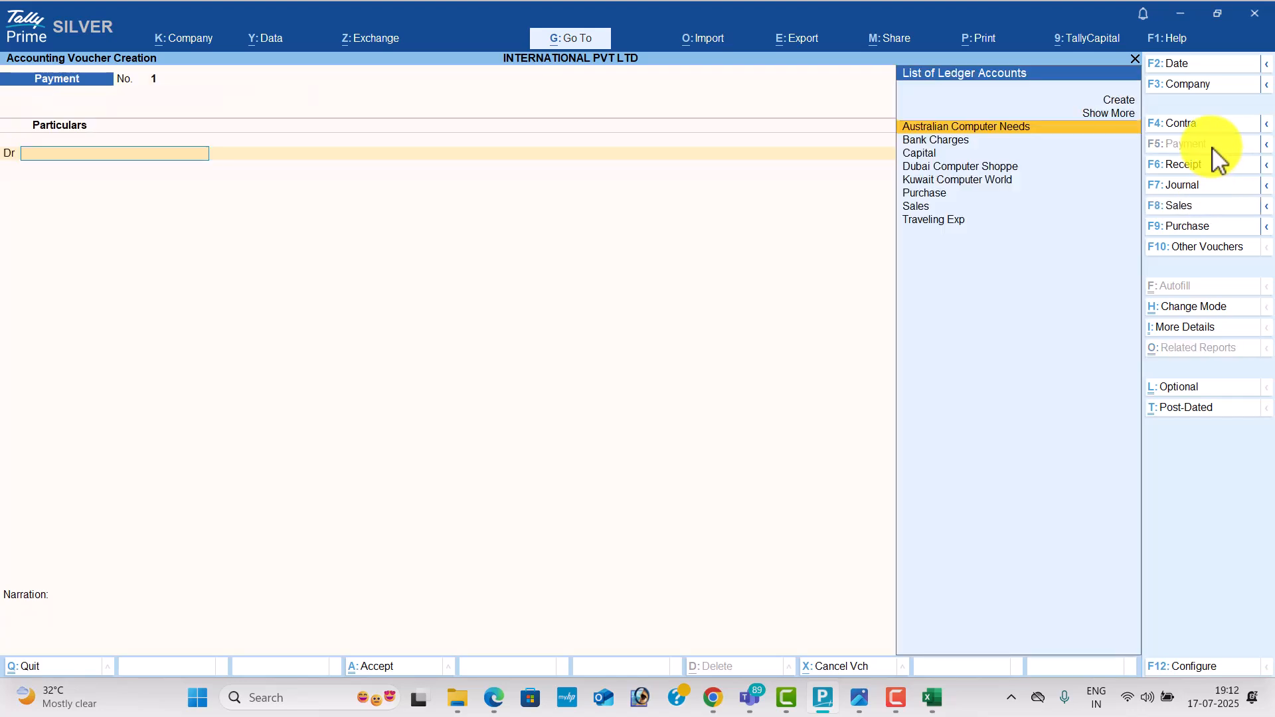
pyautogui.click(1193, 65)
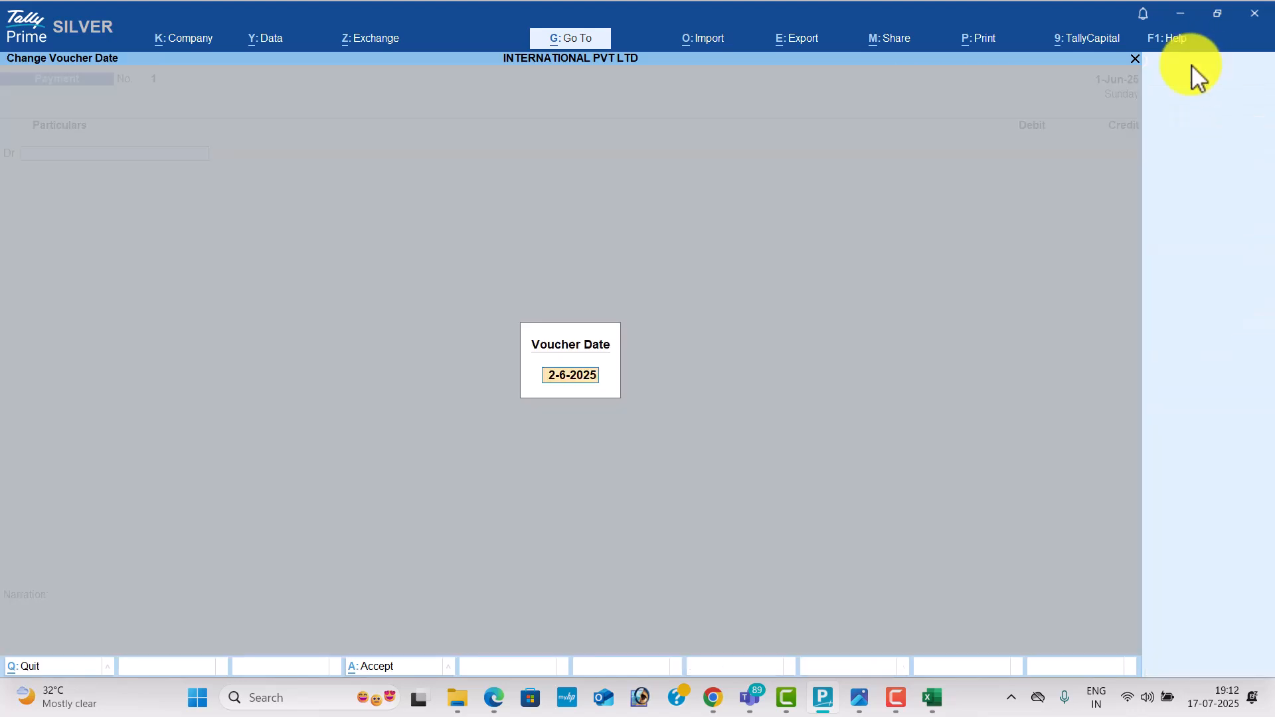
pyautogui.write('2-6')
pyautogui.press('Return')
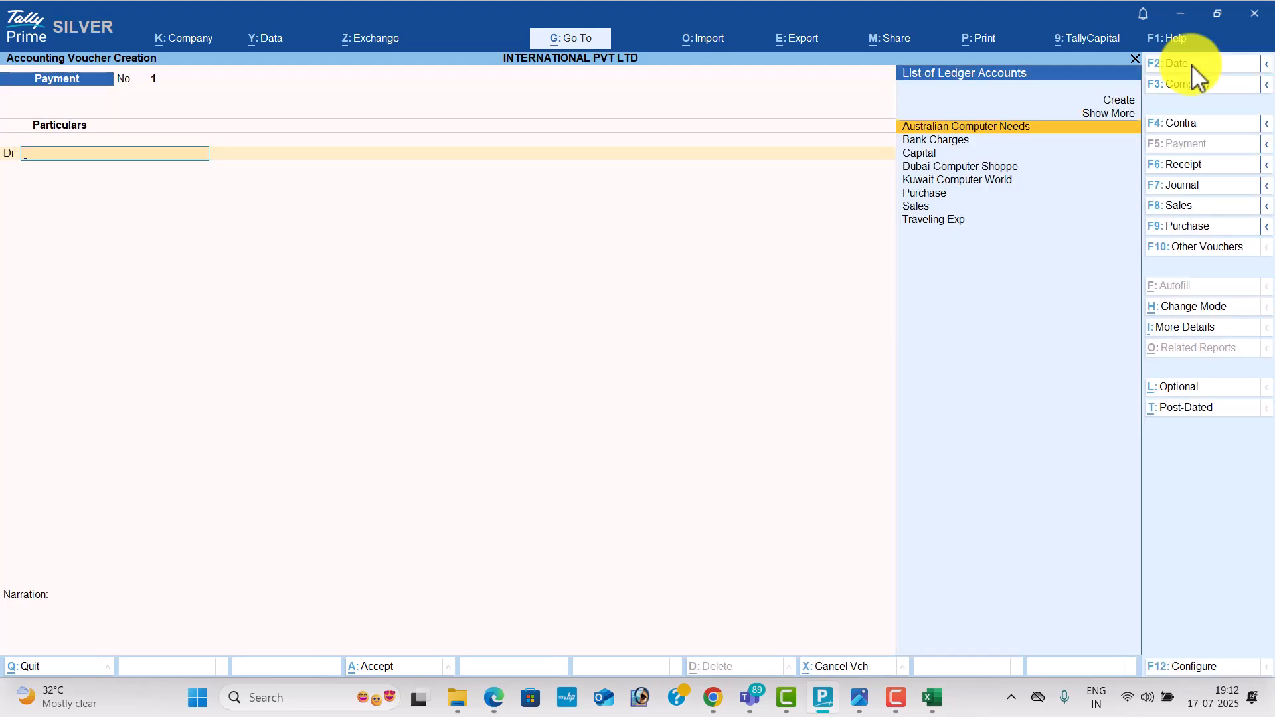
# Debit Australian Computer Needs with $25000, following transaction 6, and accept the dollar exchange rate
pyautogui.hotkey('alt', 'Tab')
pyautogui.hotkey('alt', 'Tab')
pyautogui.press('Return')
pyautogui.hotkey('alt', 'Tab')
pyautogui.hotkey('alt', 'Tab')
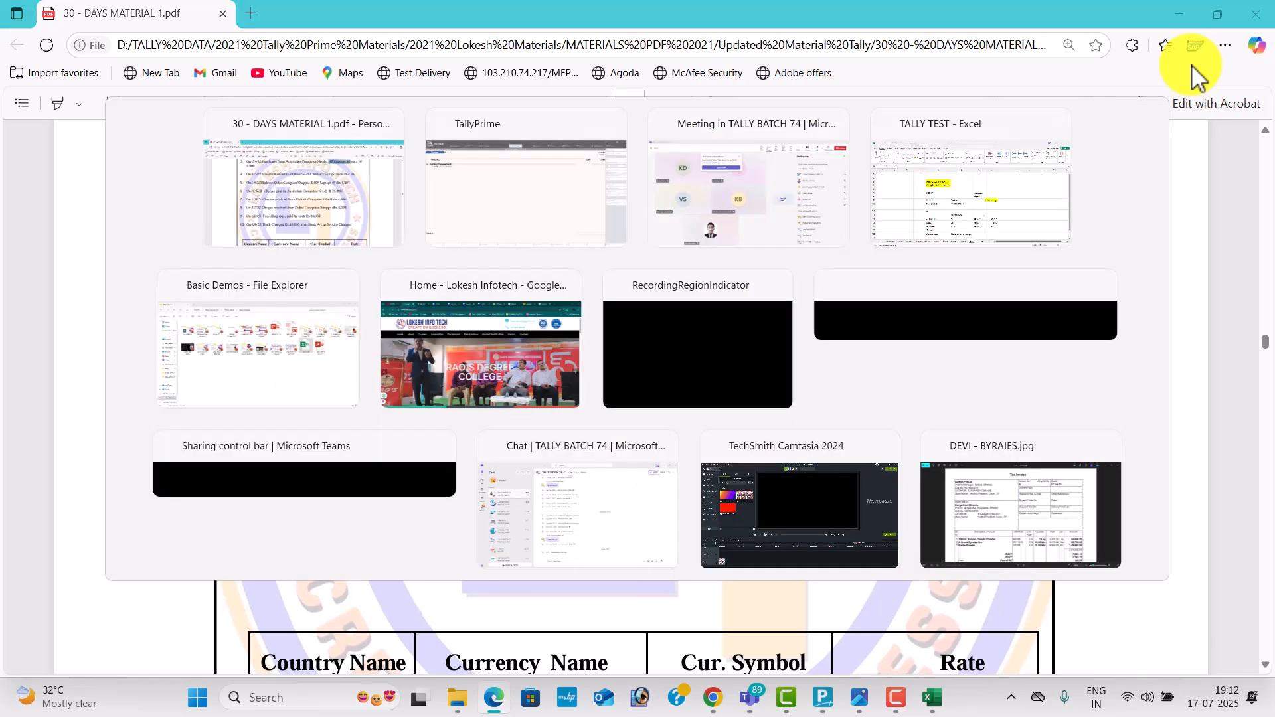
pyautogui.write('25000')
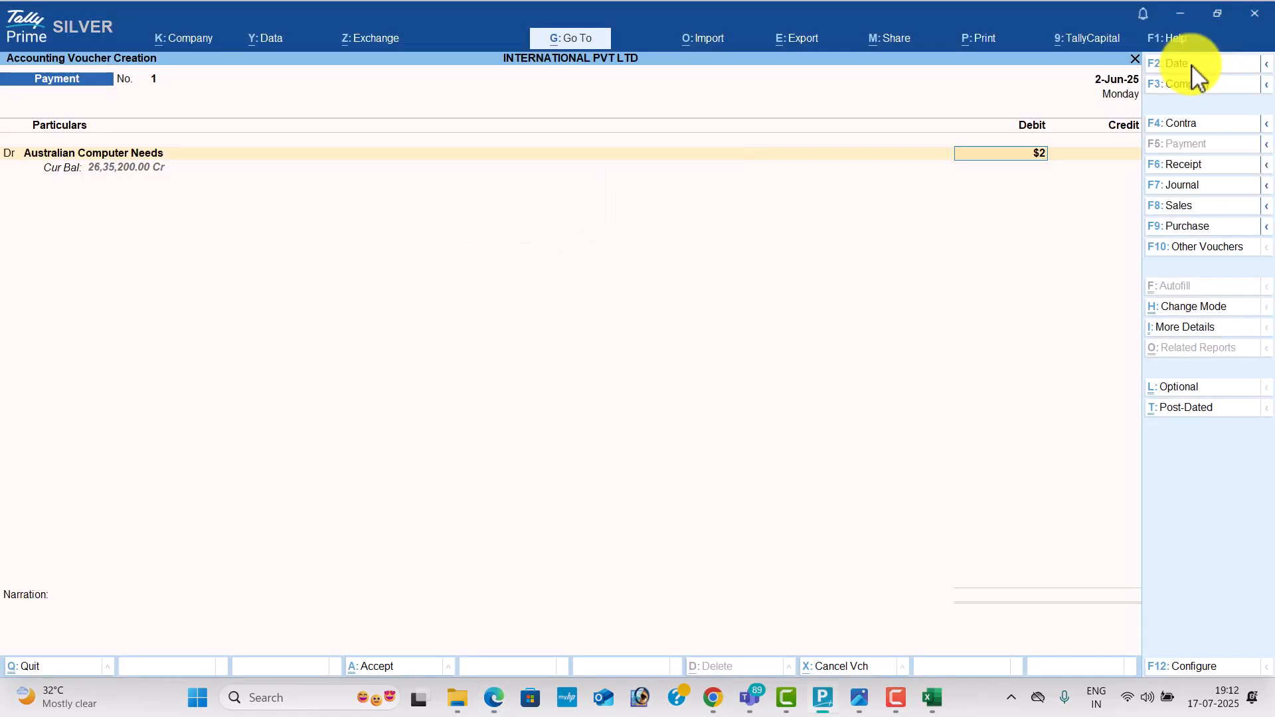
pyautogui.press('Return')
pyautogui.press('Return')
pyautogui.press('Return')
pyautogui.press('Return')
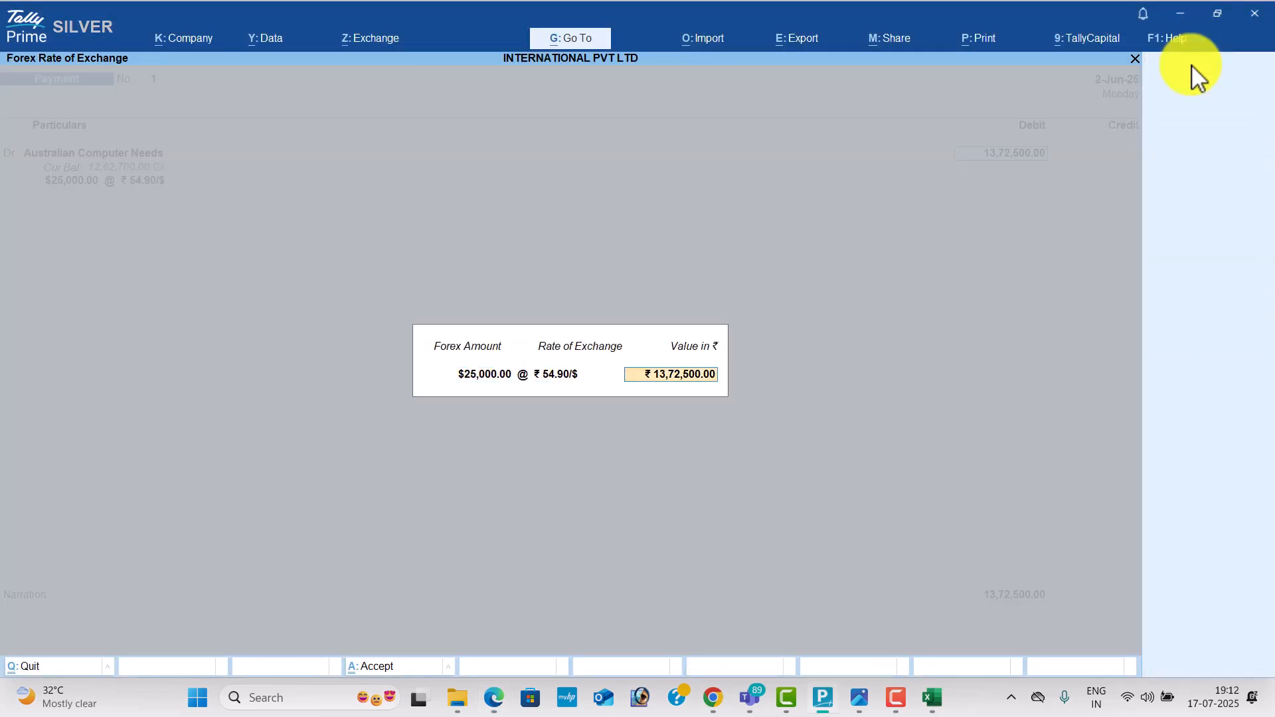
# Credit ICICI BANK with the payment amount and save the payment voucher without a narration
pyautogui.write('I')
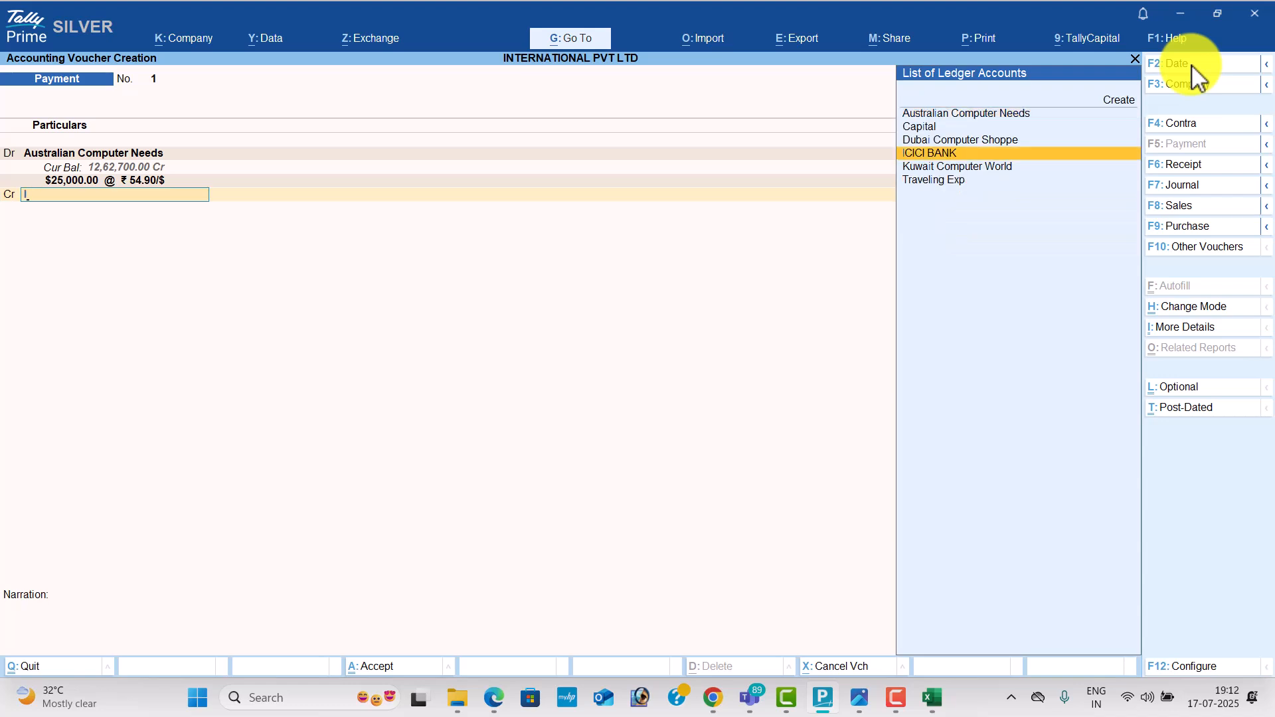
pyautogui.press('Return')
pyautogui.press('Return')
pyautogui.press('Return')
# Check transaction 7 in the PDF and start a Receipt voucher dated 1-7
pyautogui.hotkey('alt', 'Tab')
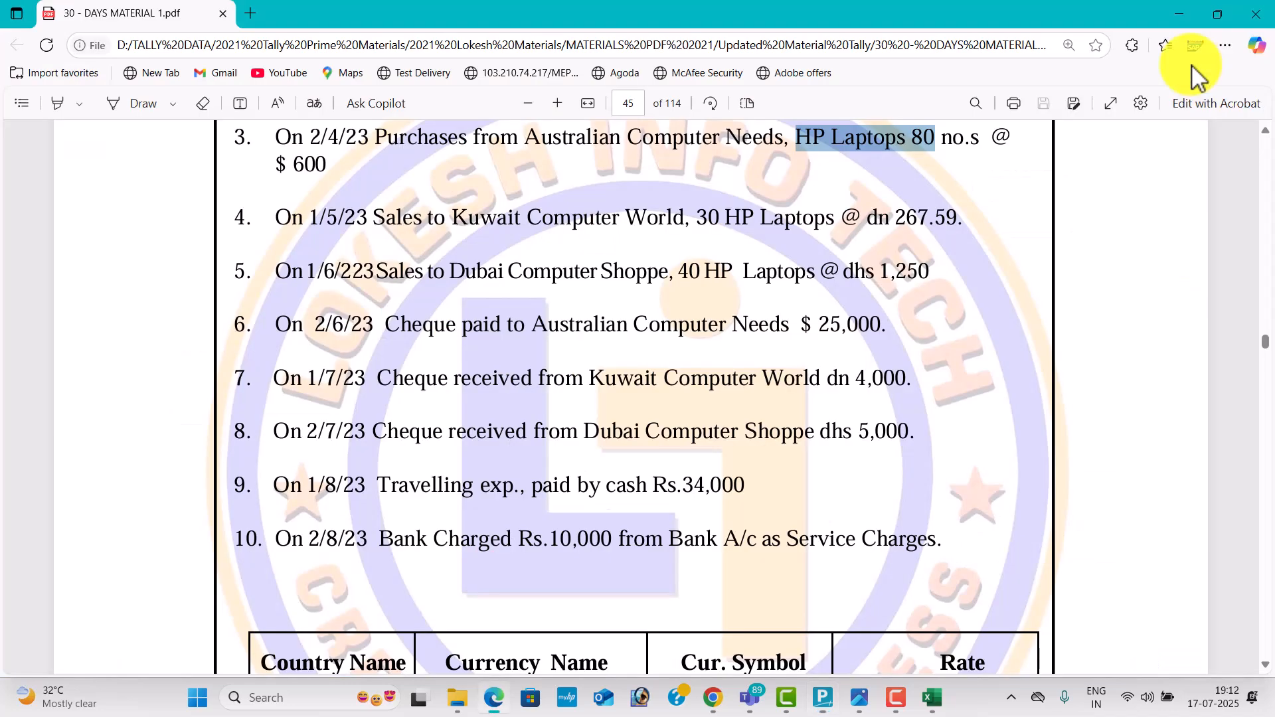
pyautogui.scroll(-1, 535, 380)
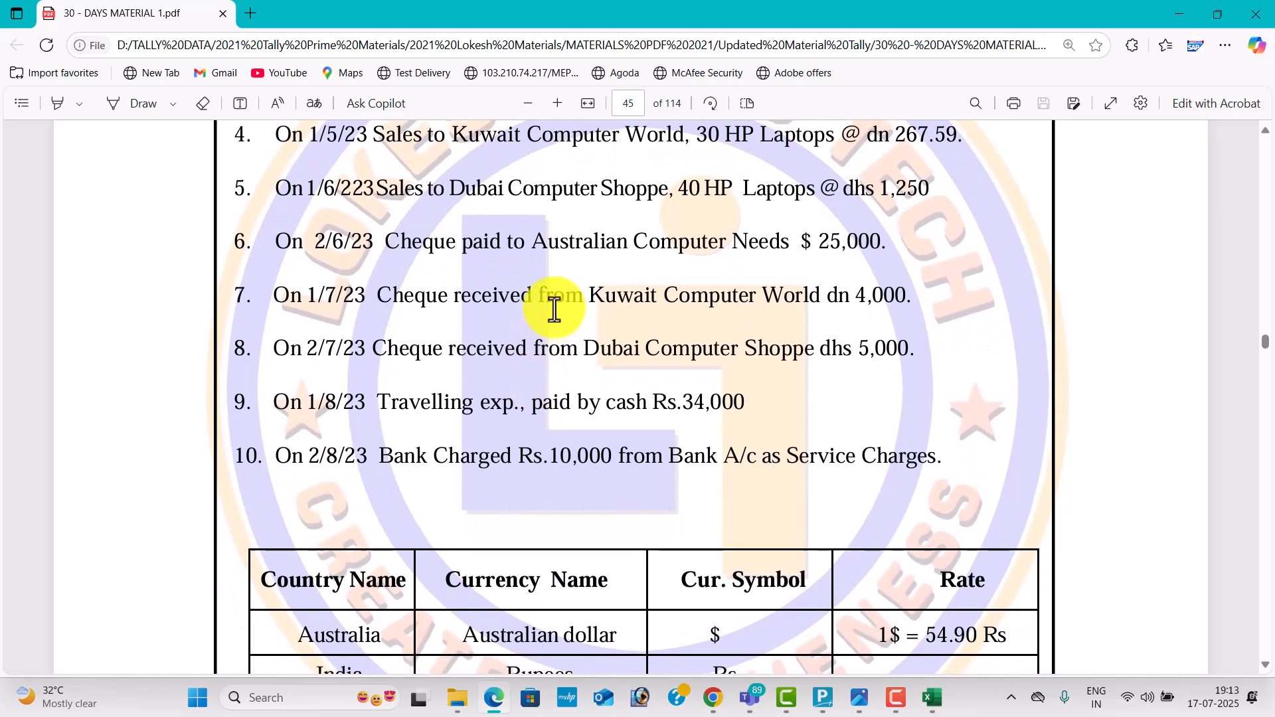
pyautogui.hotkey('alt', 'Tab')
pyautogui.click(1179, 165)
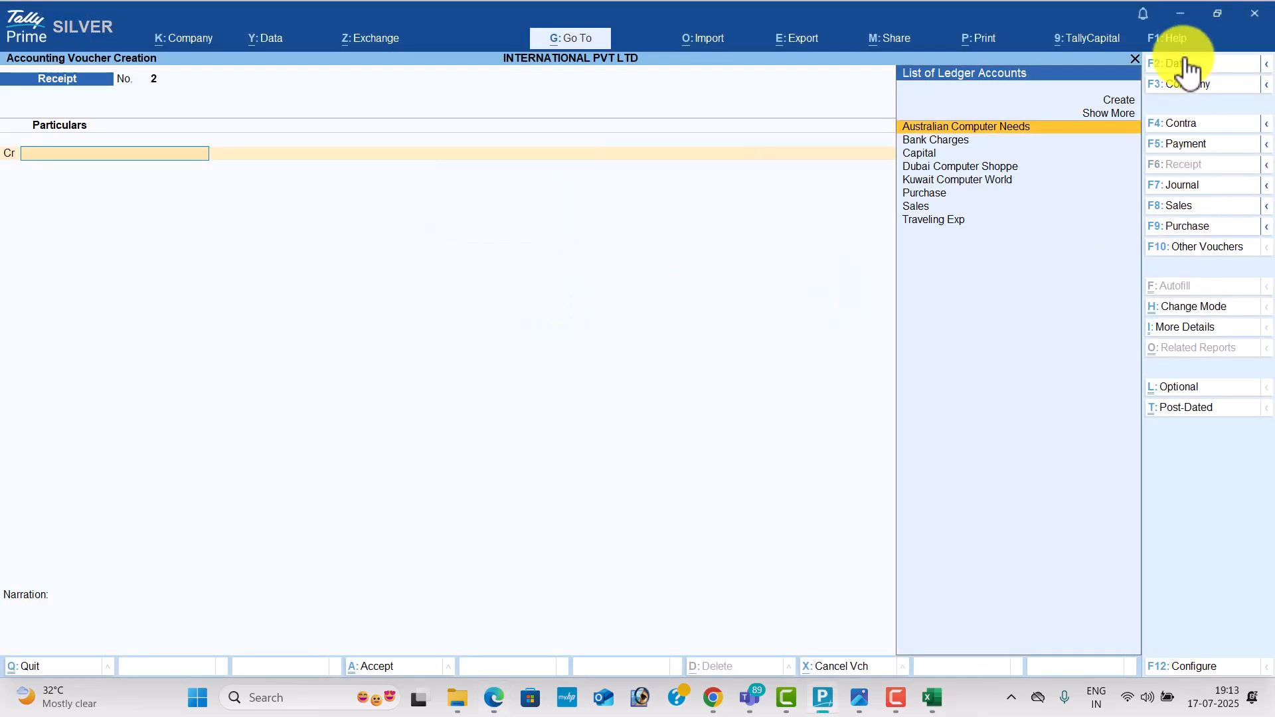
pyautogui.click(1189, 65)
pyautogui.write('1-7')
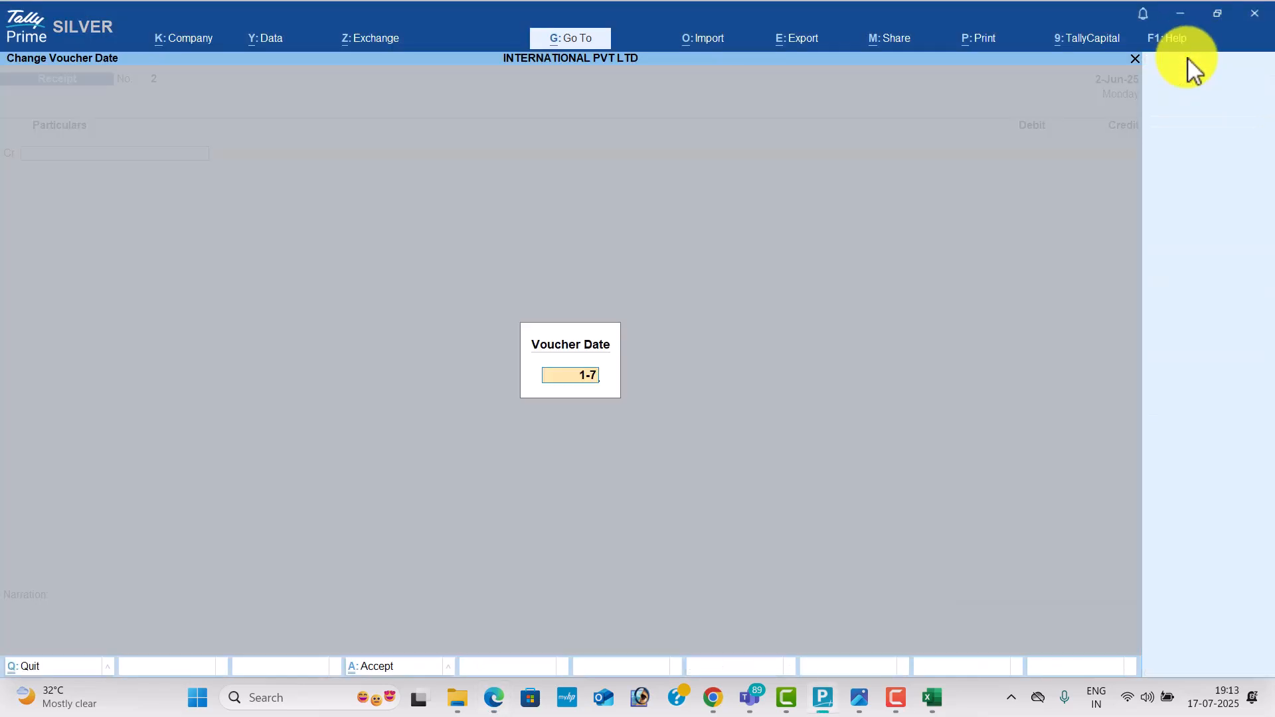
pyautogui.press('Return')
# Credit Kuwait Computer World with dn4000, following transaction 7, and accept the dinar exchange rate
pyautogui.hotkey('alt', 'Tab')
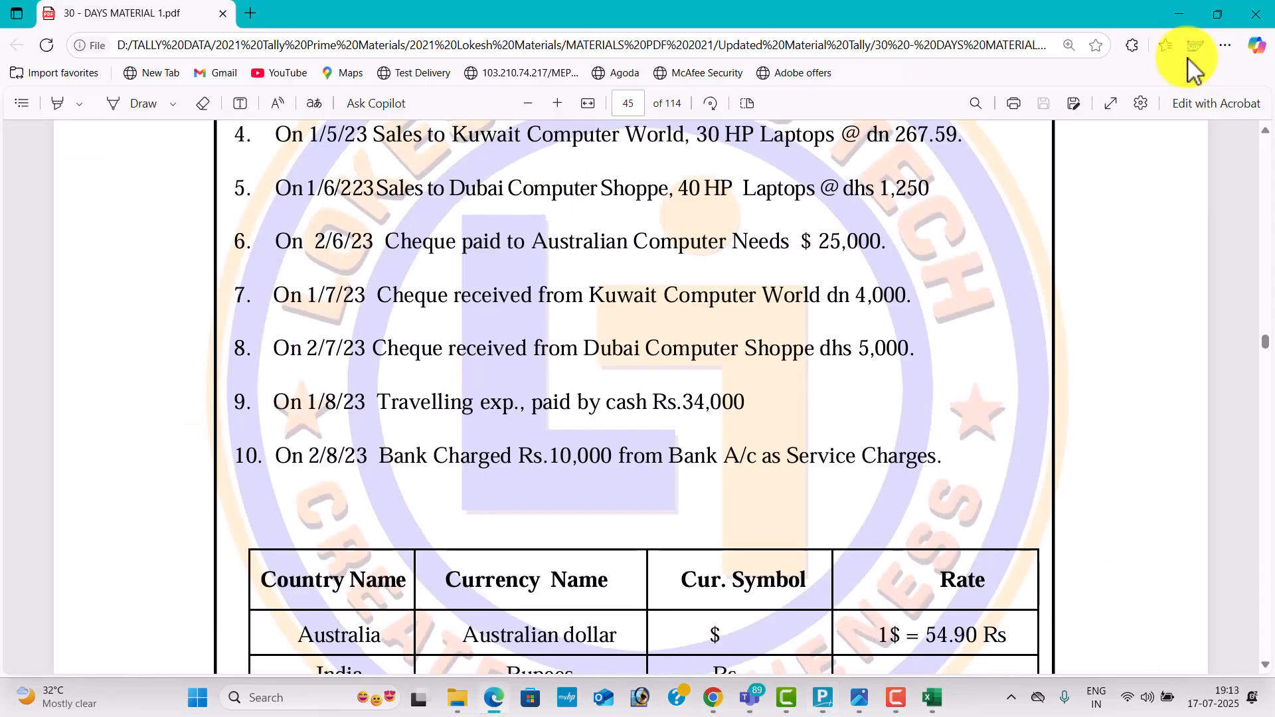
pyautogui.hotkey('alt', 'Tab')
pyautogui.write('K')
pyautogui.hotkey('alt', 'Tab')
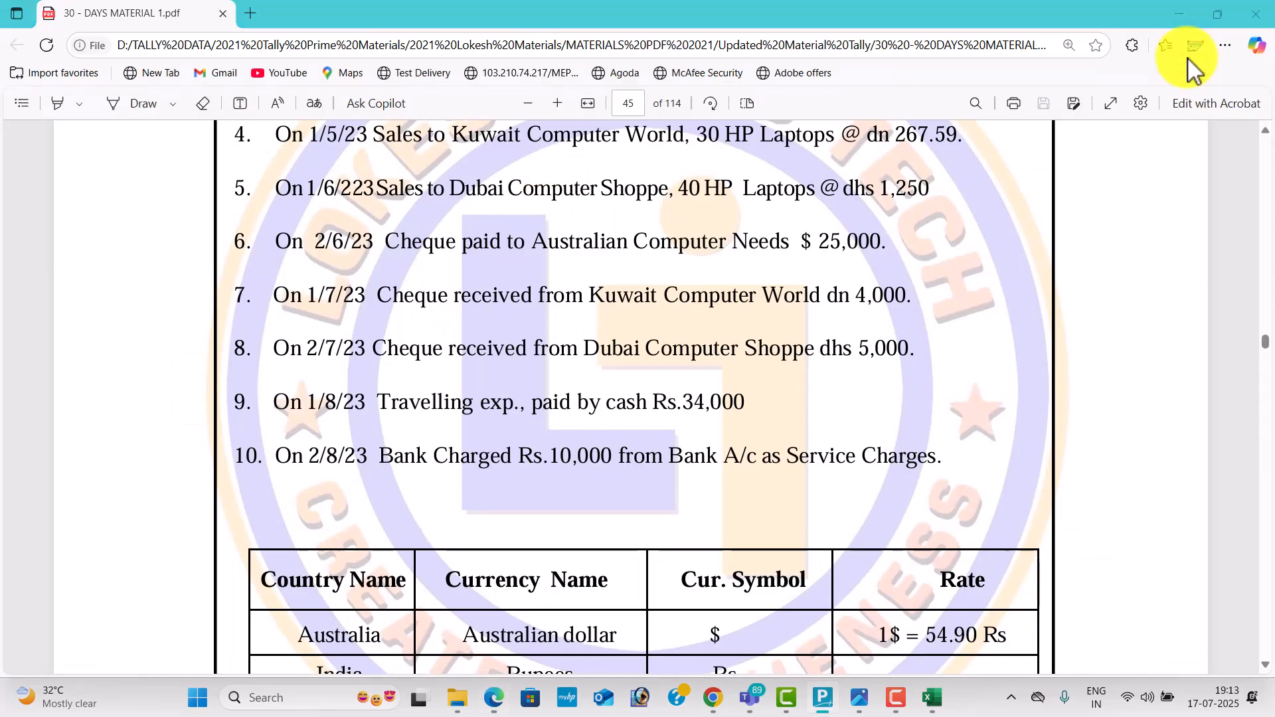
pyautogui.hotkey('alt', 'Tab')
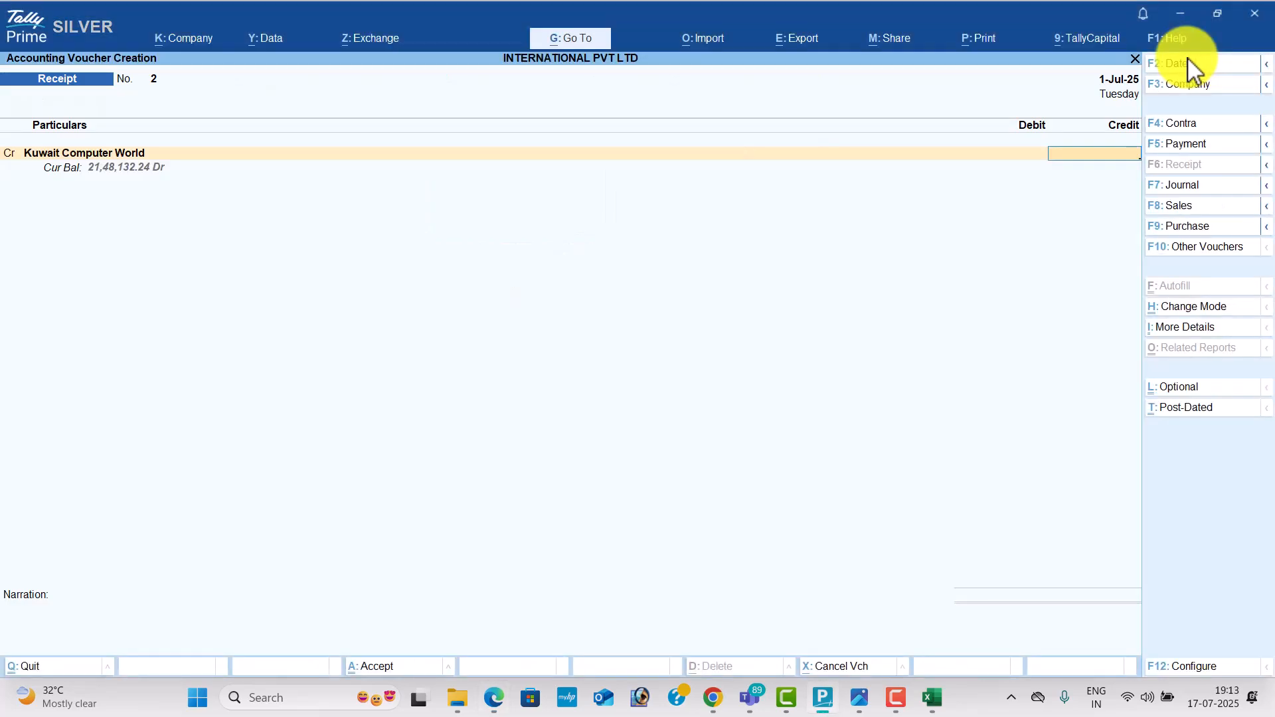
pyautogui.hotkey('alt', 'Tab')
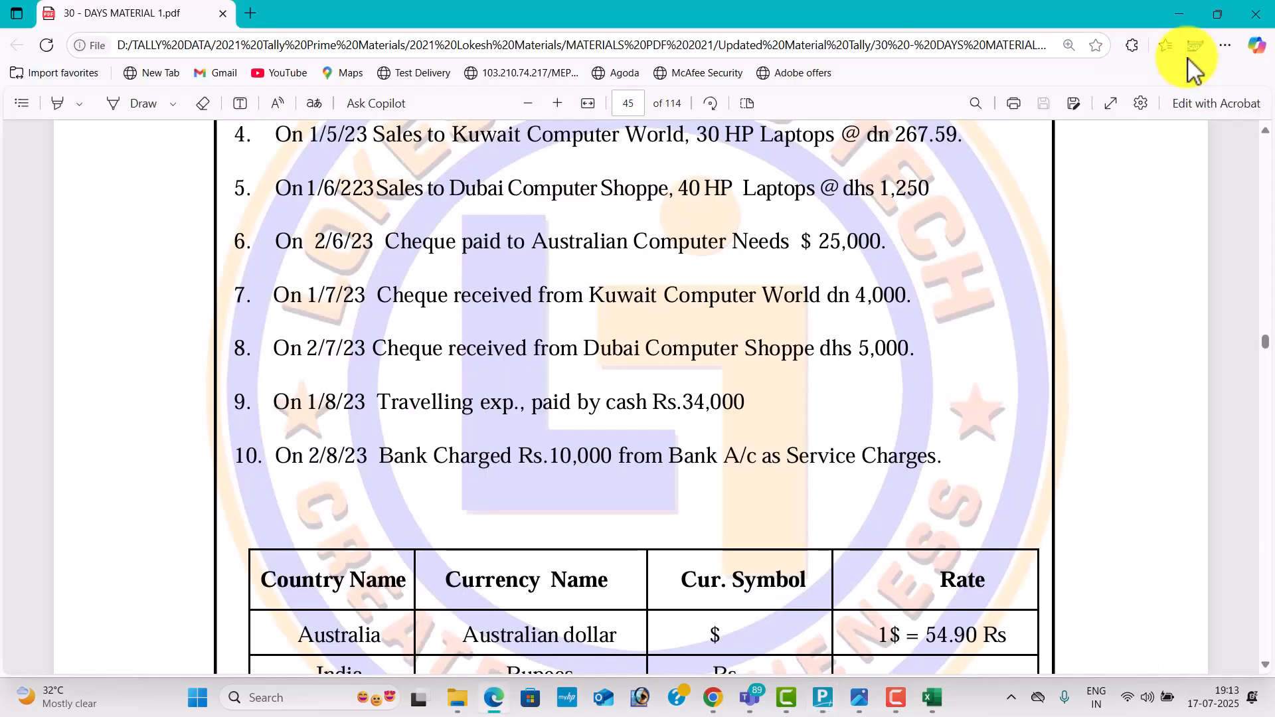
pyautogui.hotkey('alt', 'Tab')
pyautogui.write('dn4000')
pyautogui.press('Return')
pyautogui.press('Return')
# Debit ICICI BANK with the received amount and save the Kuwait Computer World receipt without a narration
pyautogui.hotkey('alt', 'Tab')
pyautogui.hotkey('alt', 'Tab')
pyautogui.write('i')
pyautogui.press('Return')
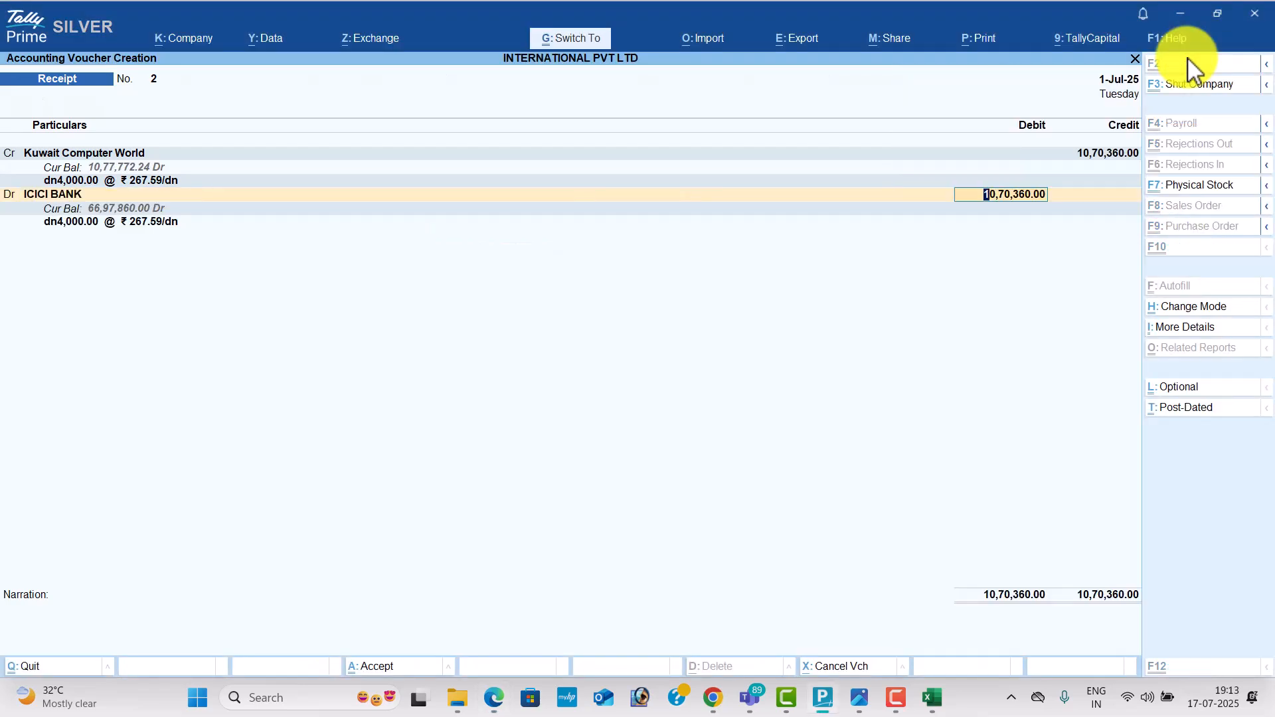
pyautogui.press('Return')
pyautogui.press('Return')
# Check transaction 8 in the PDF and set the new Receipt voucher's date to 2-7
pyautogui.hotkey('alt', 'Tab')
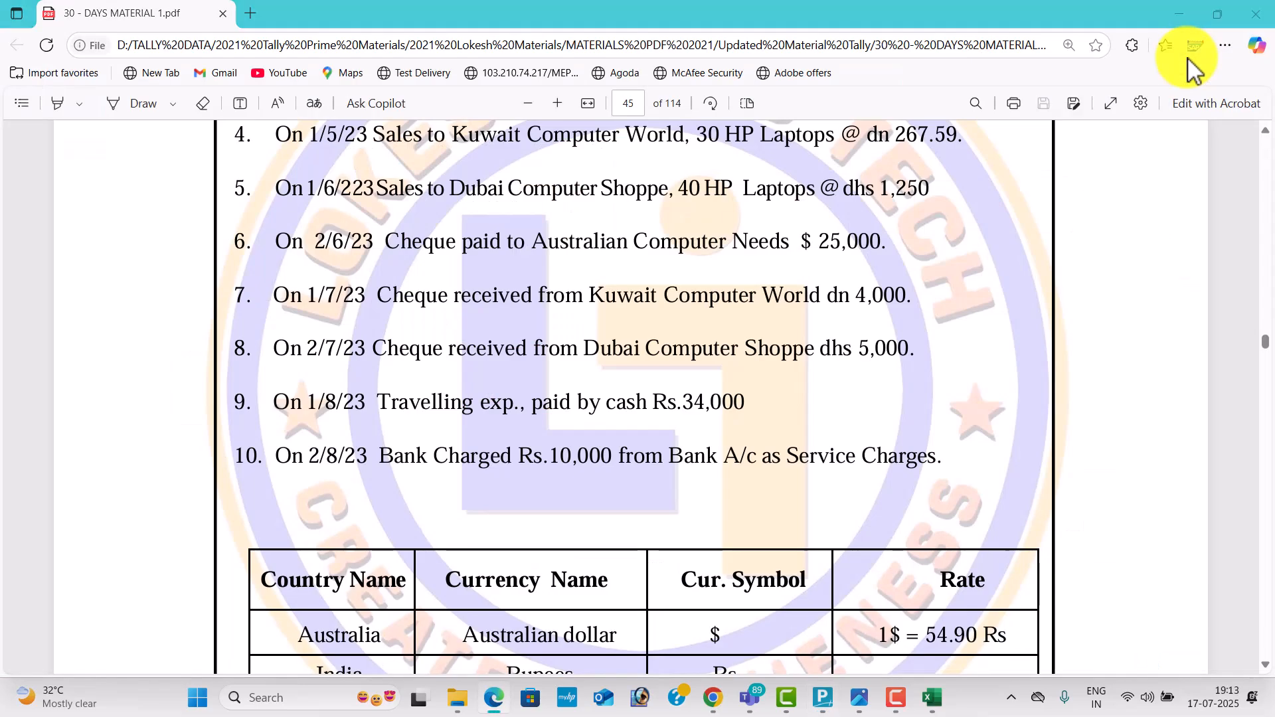
pyautogui.hotkey('alt', 'Tab')
pyautogui.press('F2')
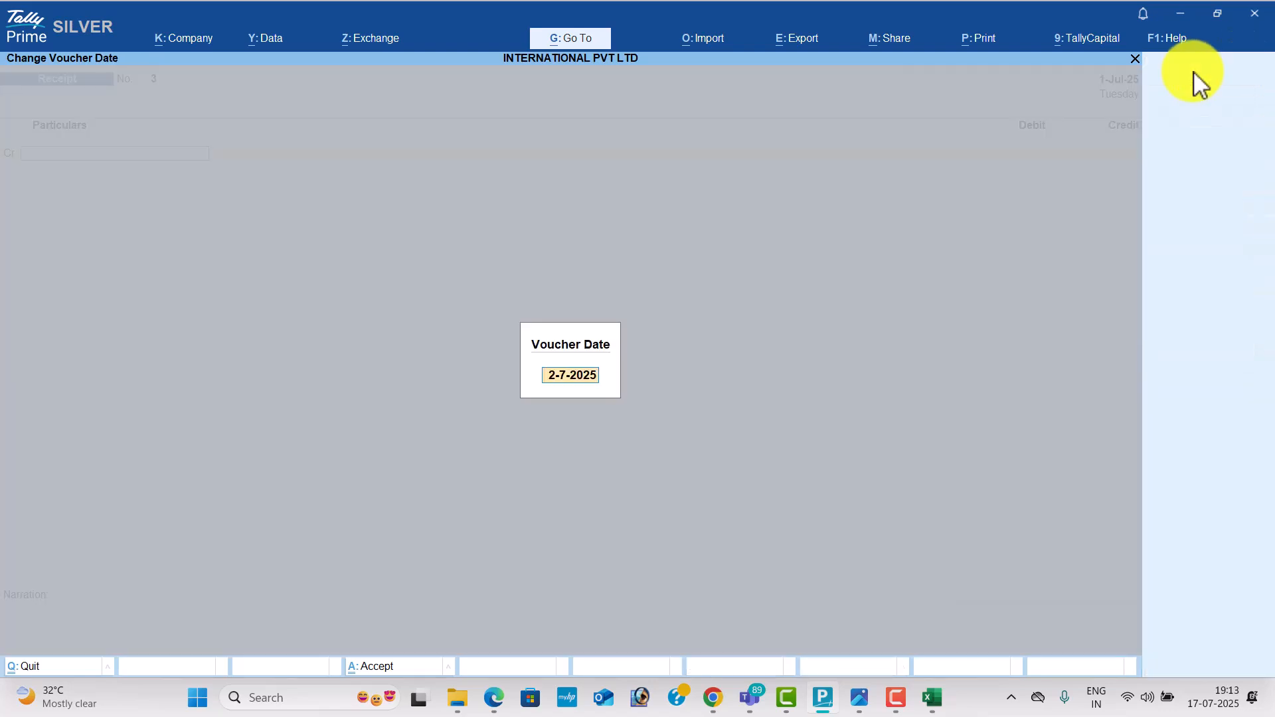
pyautogui.write('2-7')
pyautogui.press('Return')
# Credit Dubai Computer Shoppe with dhs5000, following transaction 8 in the PDF, and accept the dirham exchange rate
pyautogui.hotkey('alt', 'Tab')
pyautogui.hotkey('alt', 'Tab')
pyautogui.write('D')
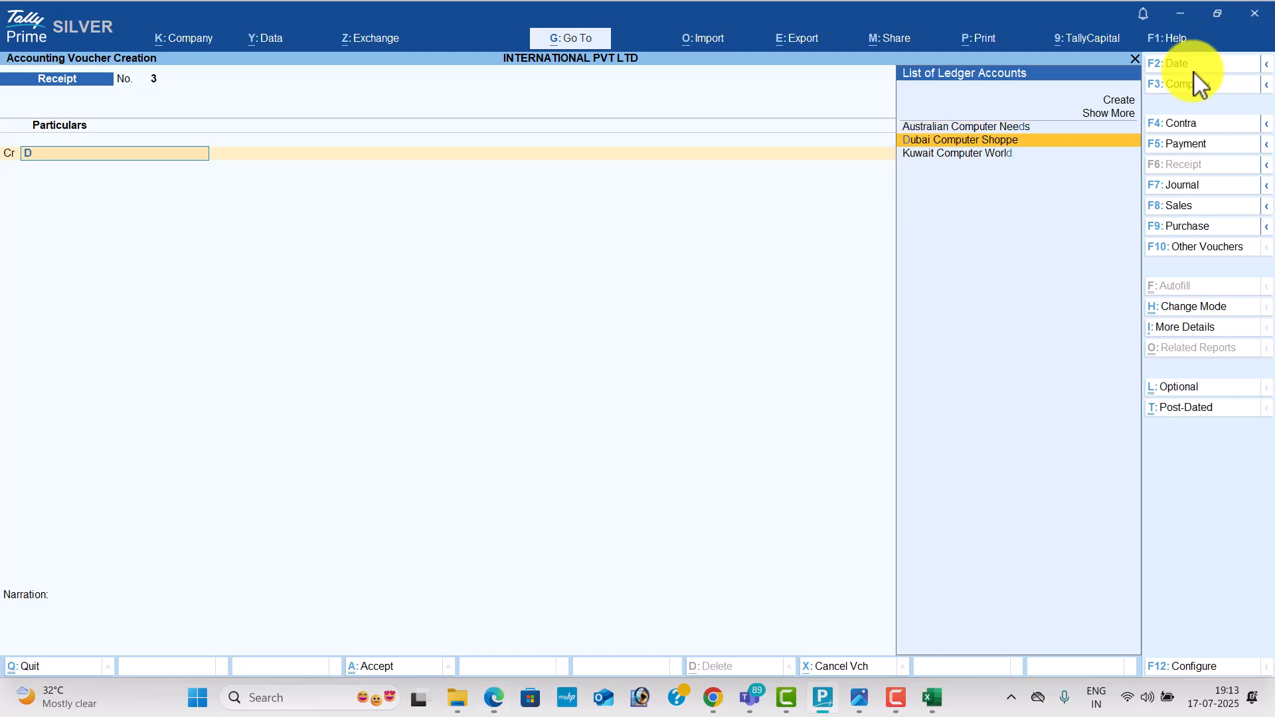
pyautogui.press('Return')
pyautogui.hotkey('alt', 'Tab')
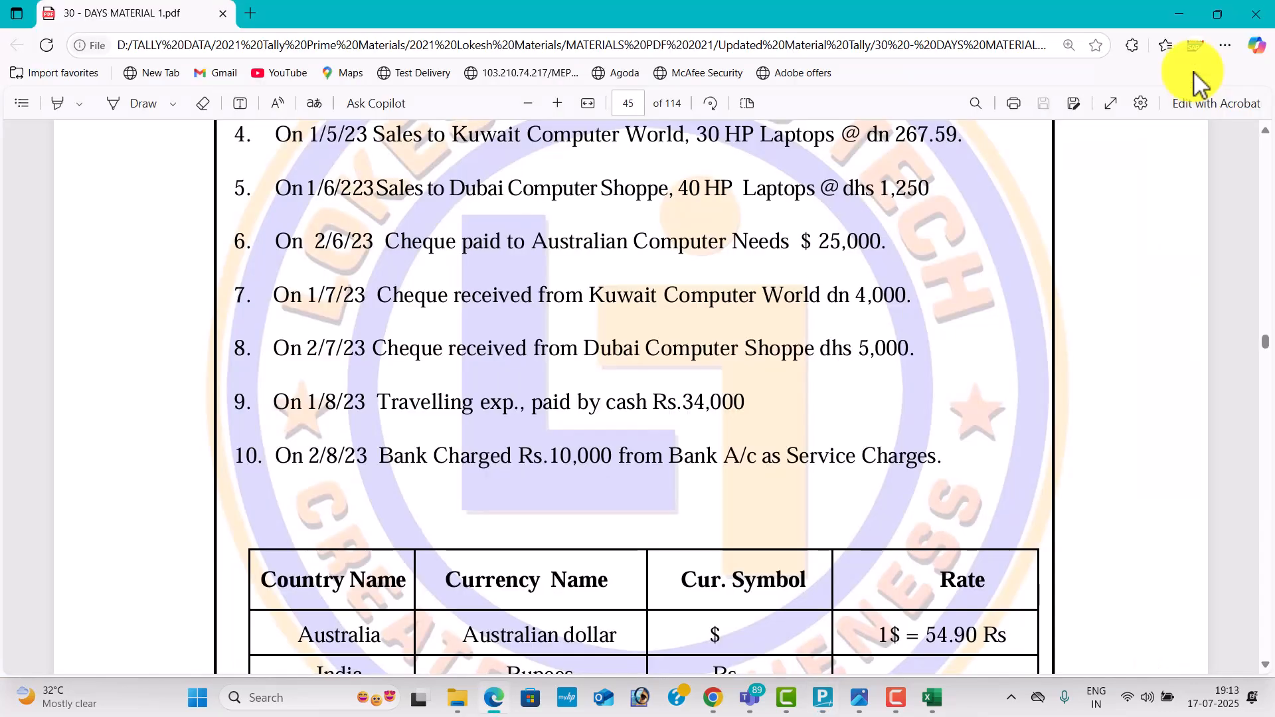
pyautogui.hotkey('alt', 'Tab')
pyautogui.write('dhs')
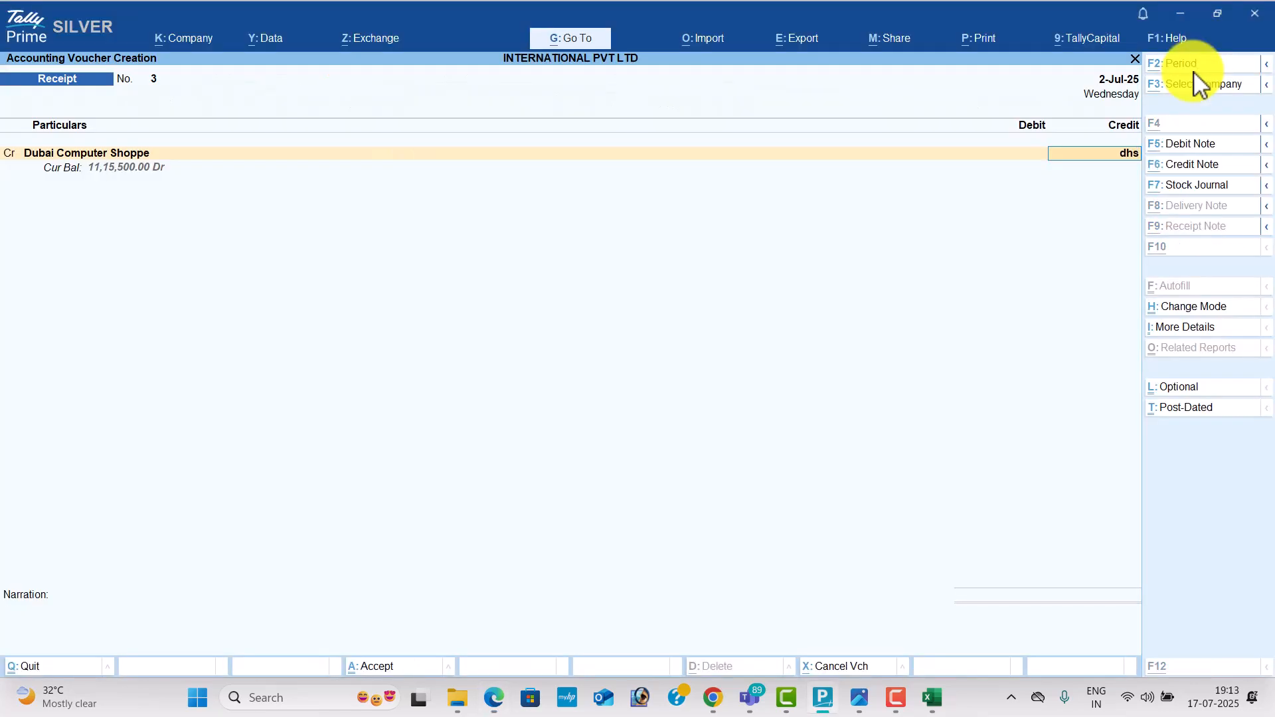
pyautogui.hotkey('alt', 'Tab')
pyautogui.hotkey('alt', 'Tab')
pyautogui.write('5000')
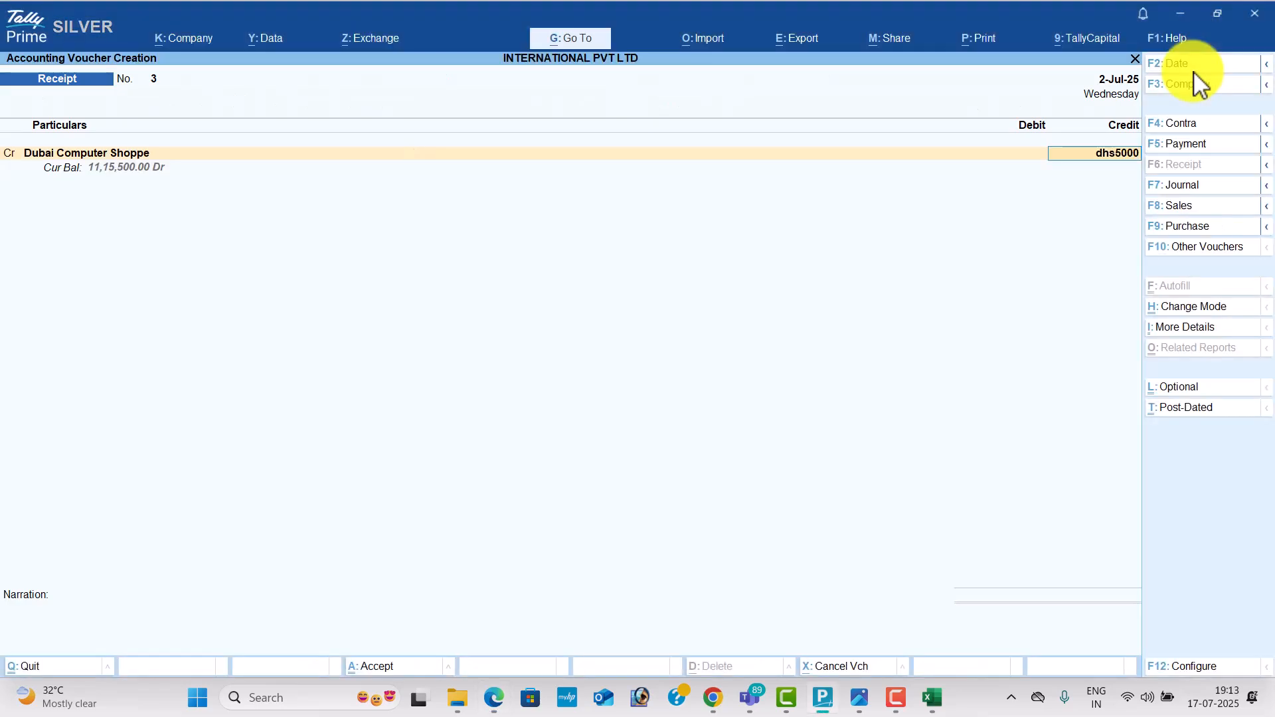
pyautogui.press('Return')
pyautogui.press('Return')
pyautogui.press('Return')
# Debit ICICI BANK with the received amount and save the Dubai Computer Shoppe receipt without a narration
pyautogui.press('Return')
pyautogui.write('i')
pyautogui.press('Return')
pyautogui.press('Return')
pyautogui.press('Return')
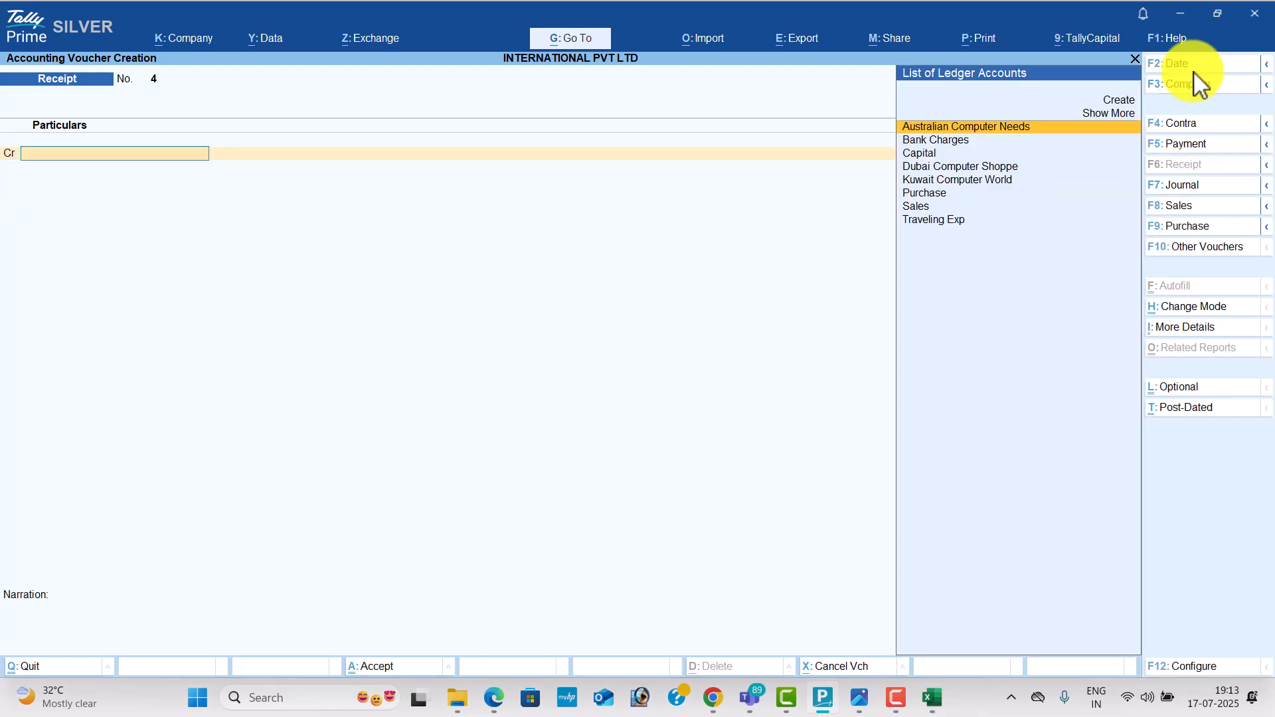
# Check transaction 9 in the PDF and start a Payment voucher dated 1-Aug-25
pyautogui.hotkey('alt', 'Tab')
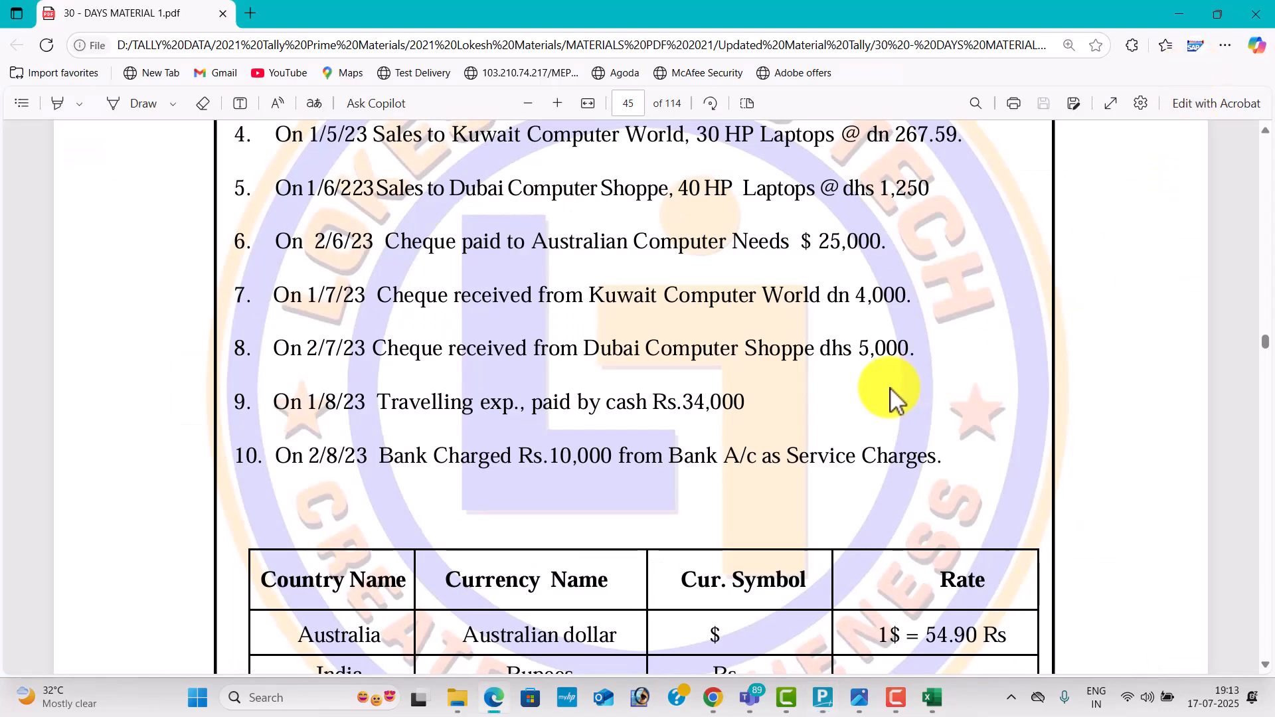
pyautogui.hotkey('alt', 'Tab')
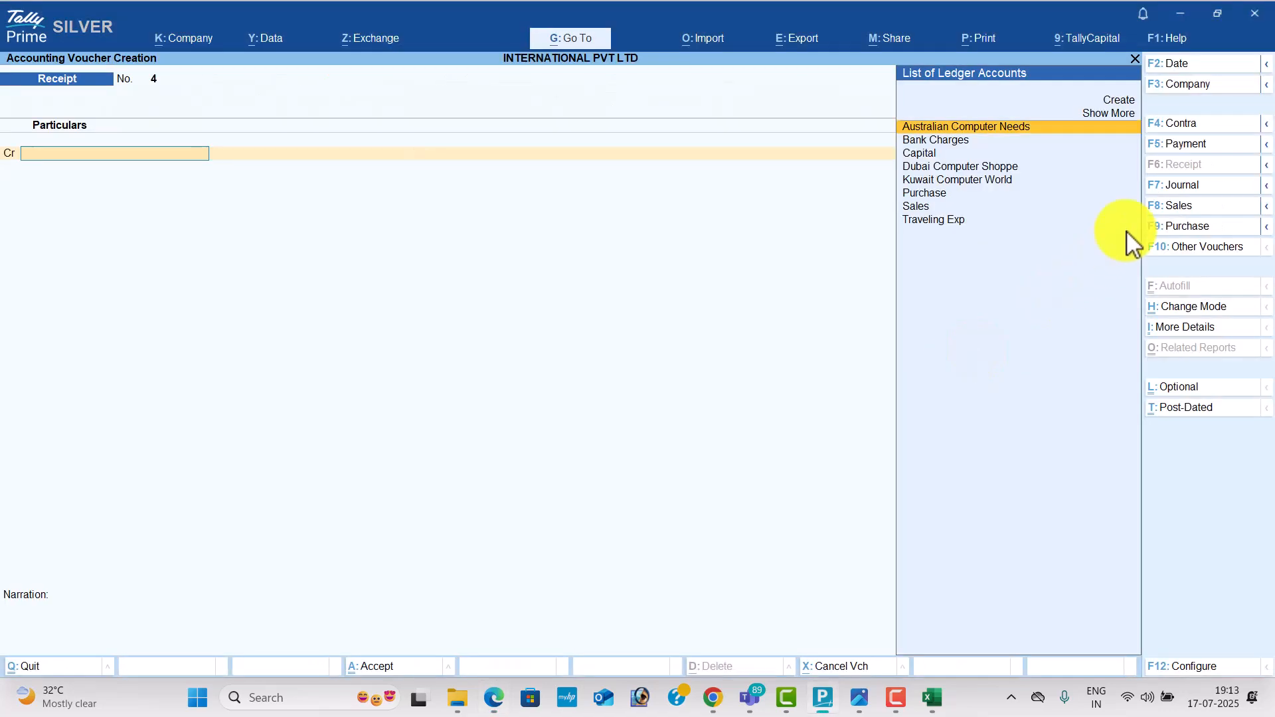
pyautogui.click(1220, 151)
pyautogui.click(1189, 64)
pyautogui.write('4')
pyautogui.press('Return')
# Debit Traveling Exp with 34000, the travelling expense amount given in the PDF
pyautogui.write('Tr')
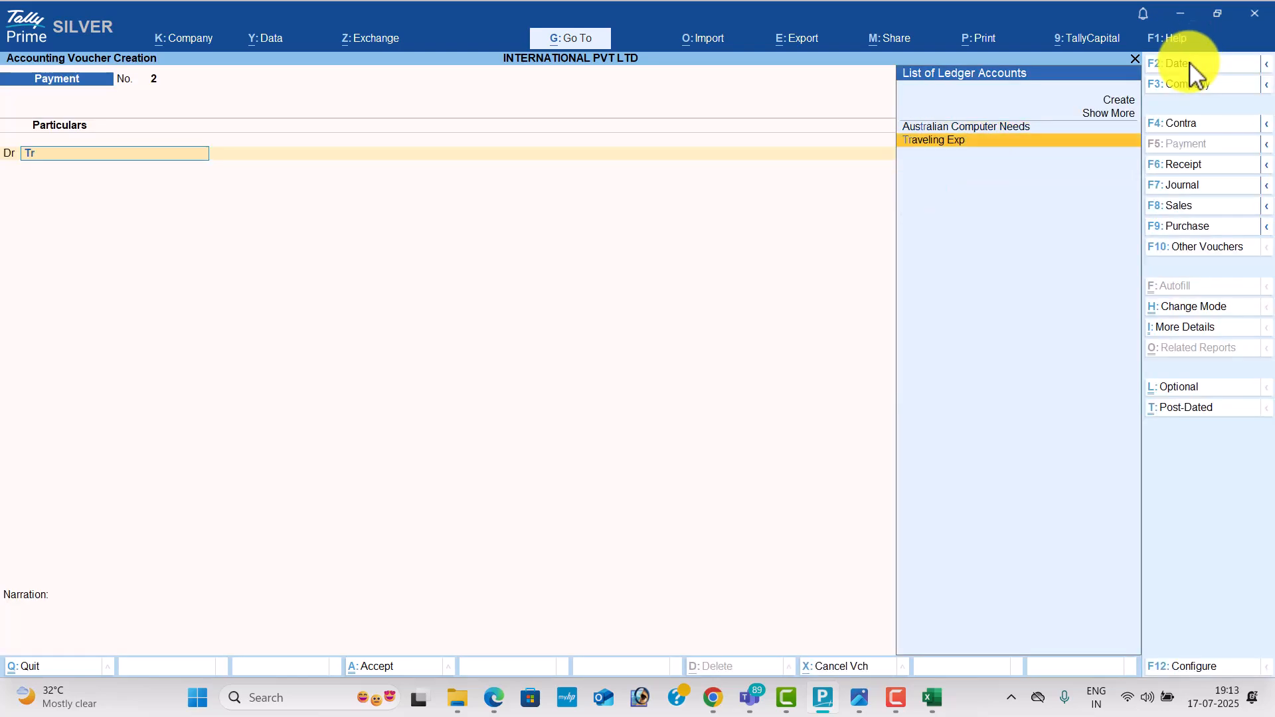
pyautogui.press('Return')
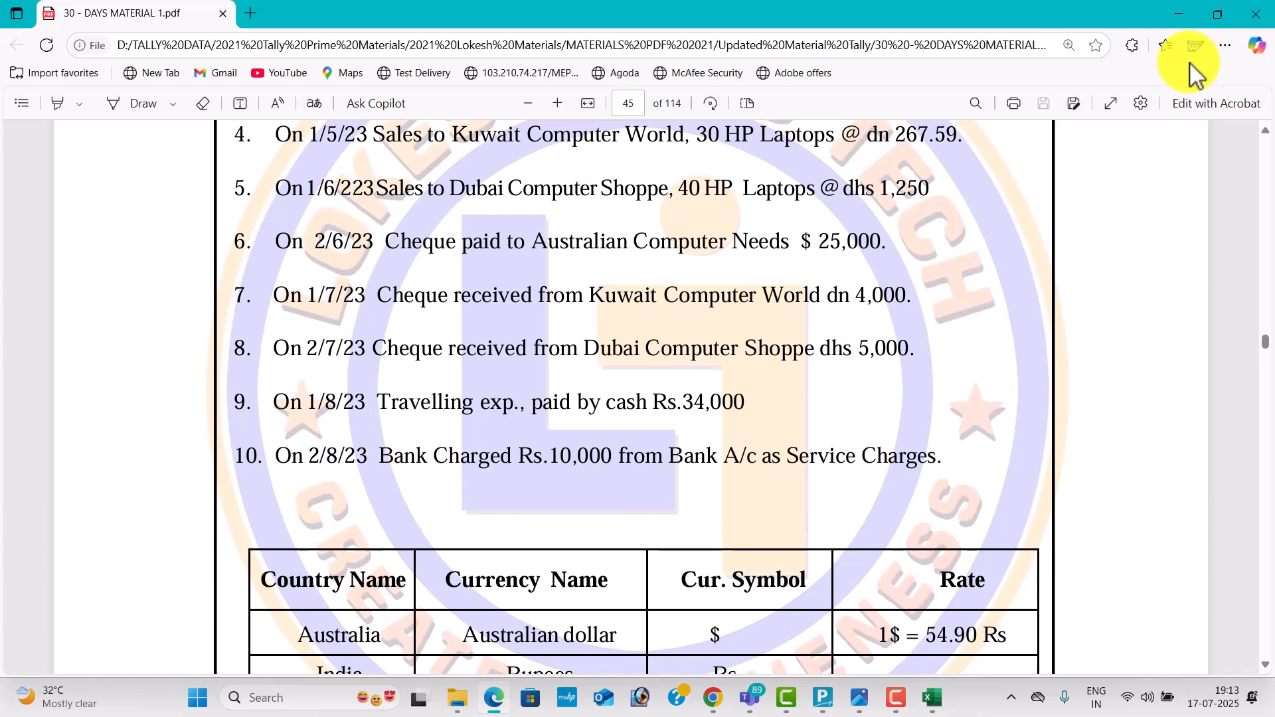
pyautogui.hotkey('alt', 'Tab')
pyautogui.write('34000')
pyautogui.press('Return')
pyautogui.press('Return')
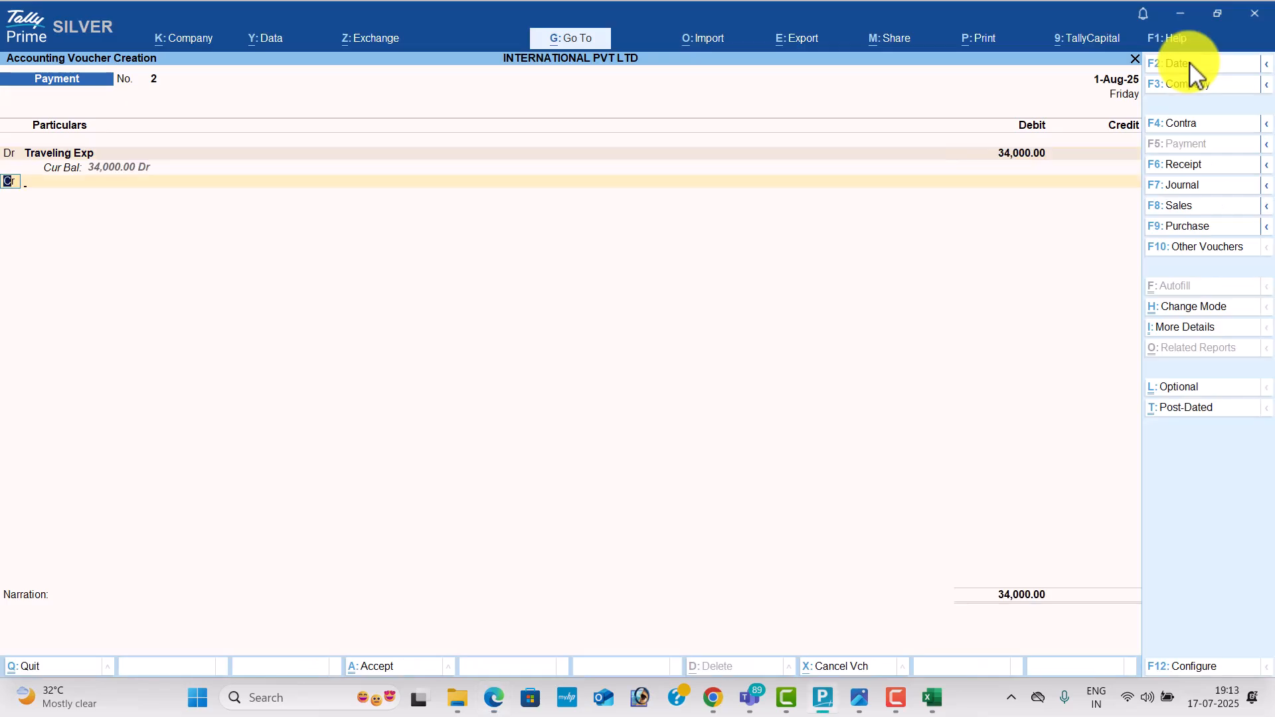
# Credit Cash with the travelling expense amount and save the payment voucher without a narration
pyautogui.press('Down')
pyautogui.press('Down')
pyautogui.press('Return')
pyautogui.press('Return')
pyautogui.press('Return')
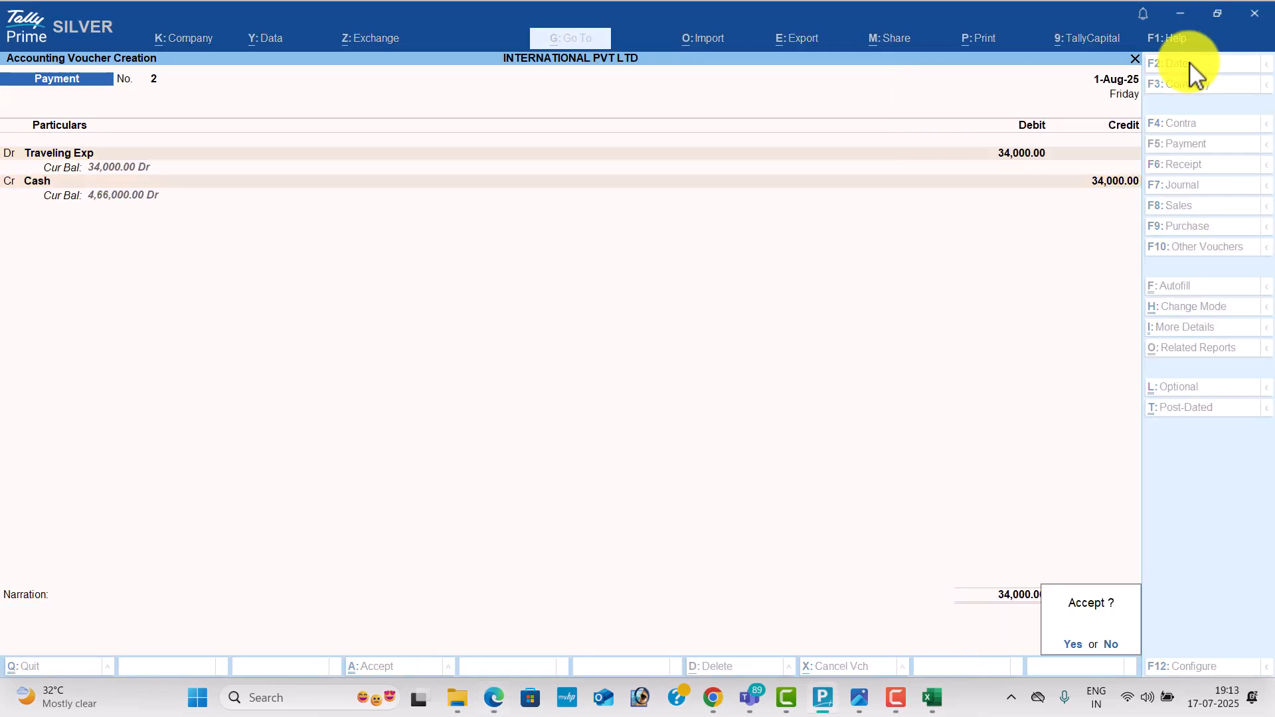
pyautogui.press('Return')
# Check transaction 10 in the PDF and set the new Payment voucher's date to 2-8
pyautogui.click(1189, 63)
pyautogui.hotkey('alt', 'Tab')
pyautogui.hotkey('alt', 'Tab')
pyautogui.write('2-8')
pyautogui.press('Return')
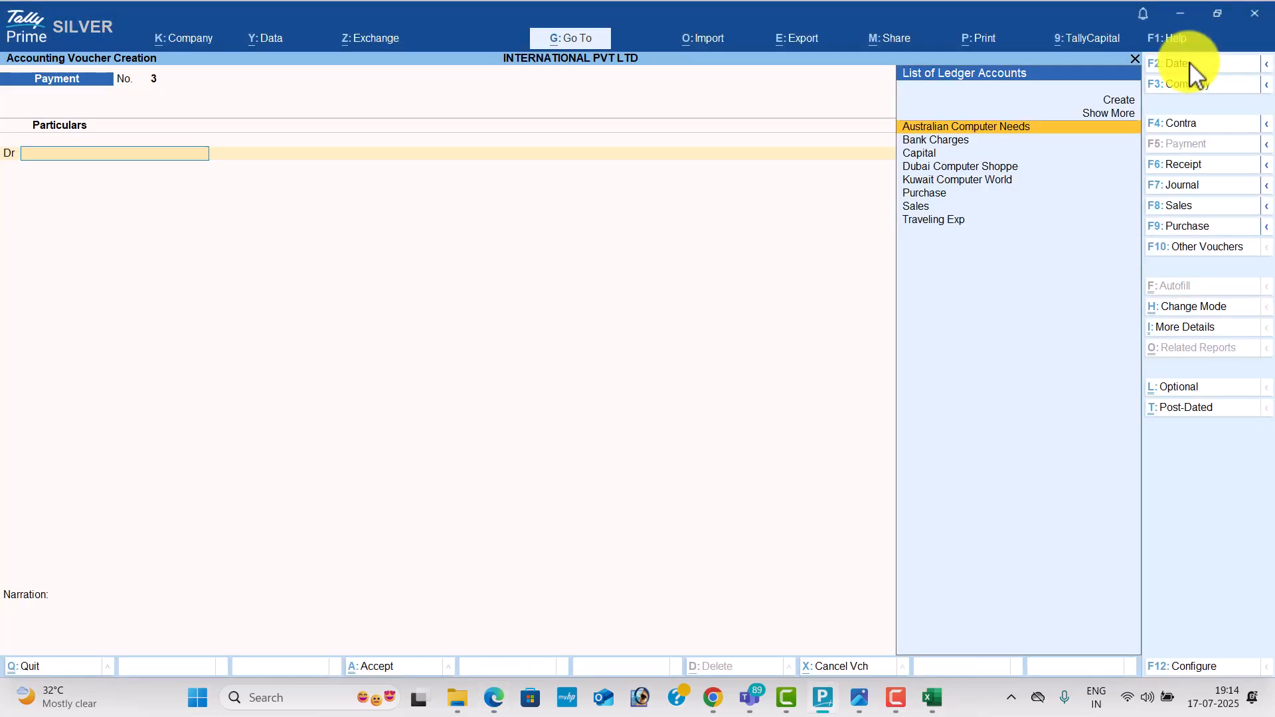
# Debit Bank Charges with 10000, the service charge amount given in transaction 10
pyautogui.write('Ba')
pyautogui.press('Return')
pyautogui.hotkey('alt', 'Tab')
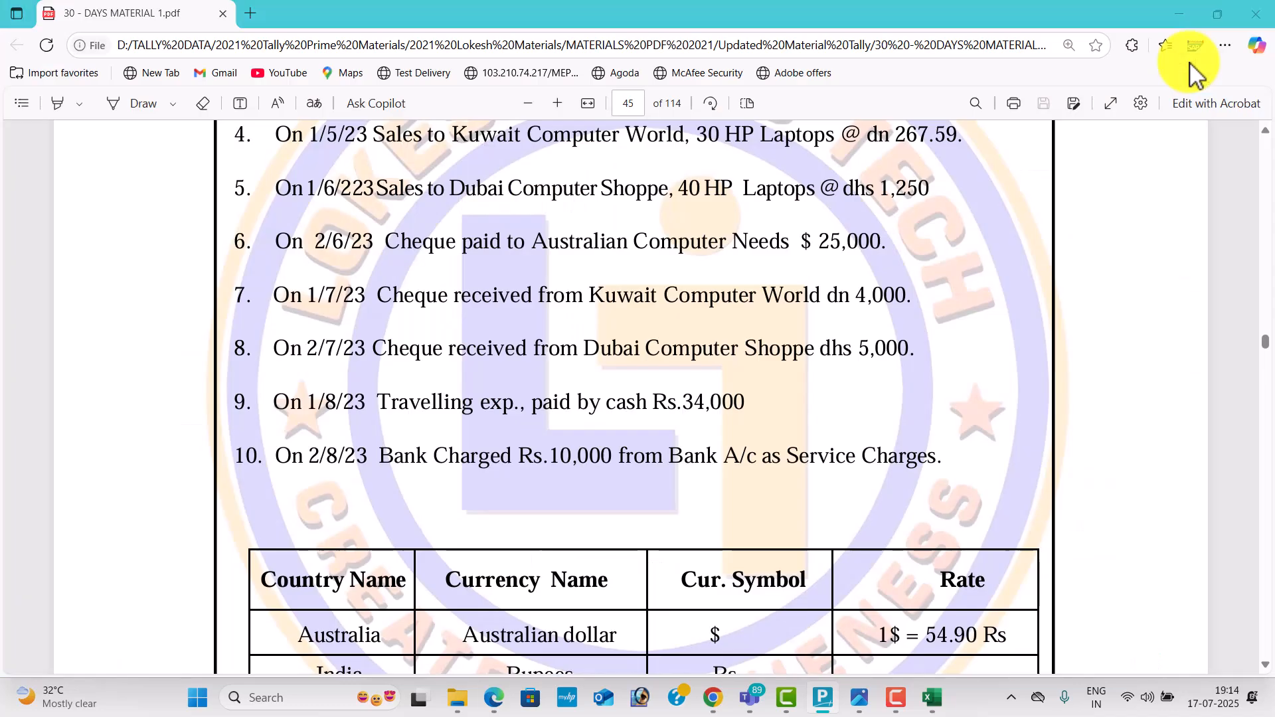
pyautogui.hotkey('alt', 'Tab')
pyautogui.write('10000')
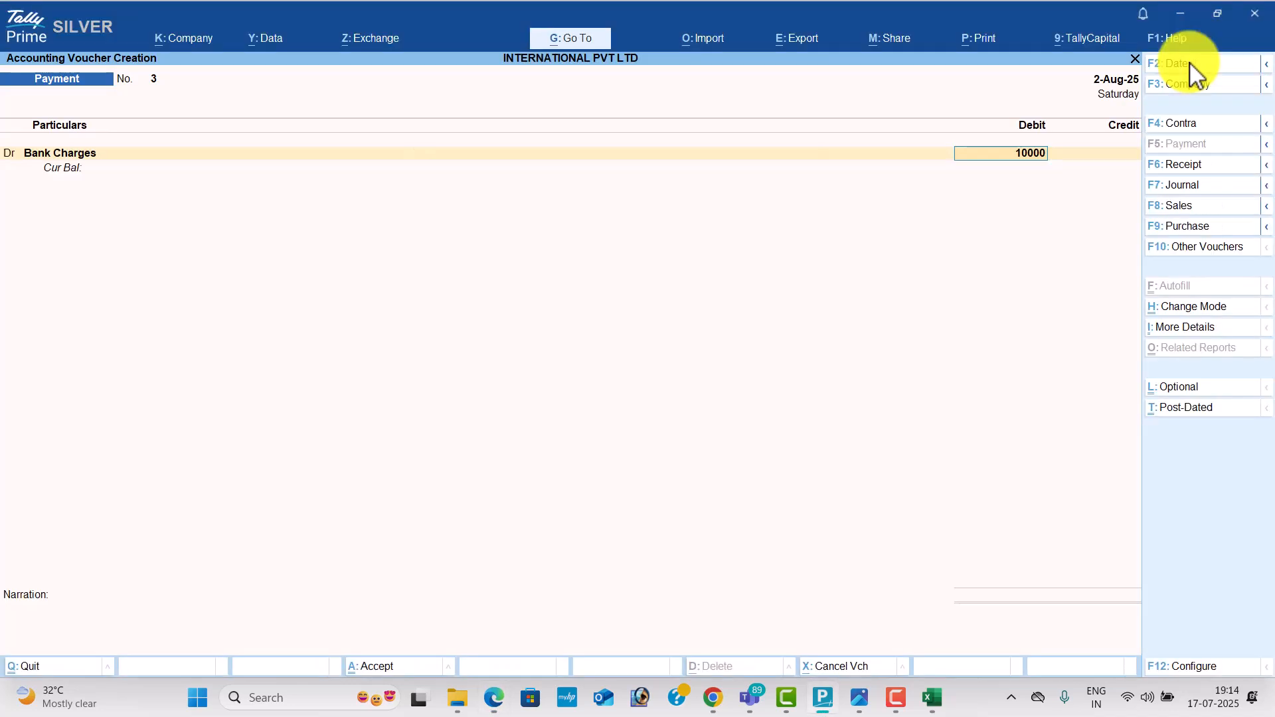
# Credit ICICI BANK with the bank charges amount and save the payment voucher
pyautogui.press('Return')
pyautogui.write('i')
pyautogui.press('Return')
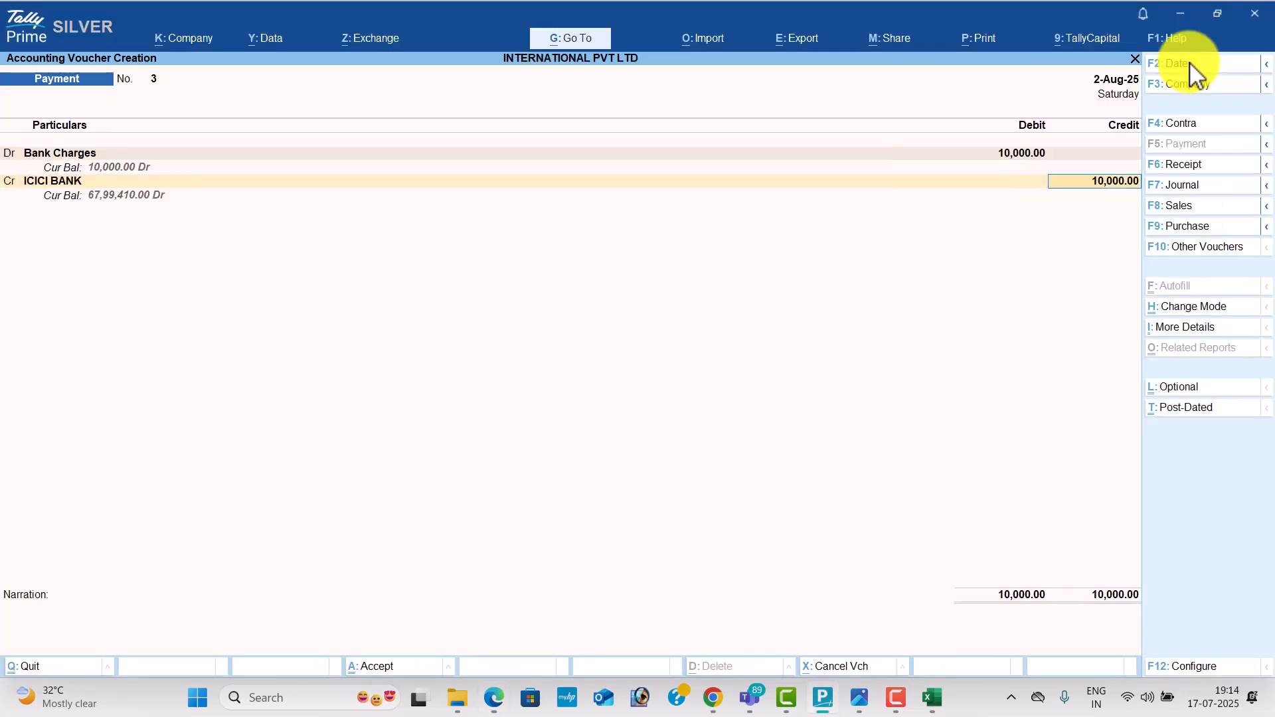
pyautogui.hotkey('ctrl', 'a')
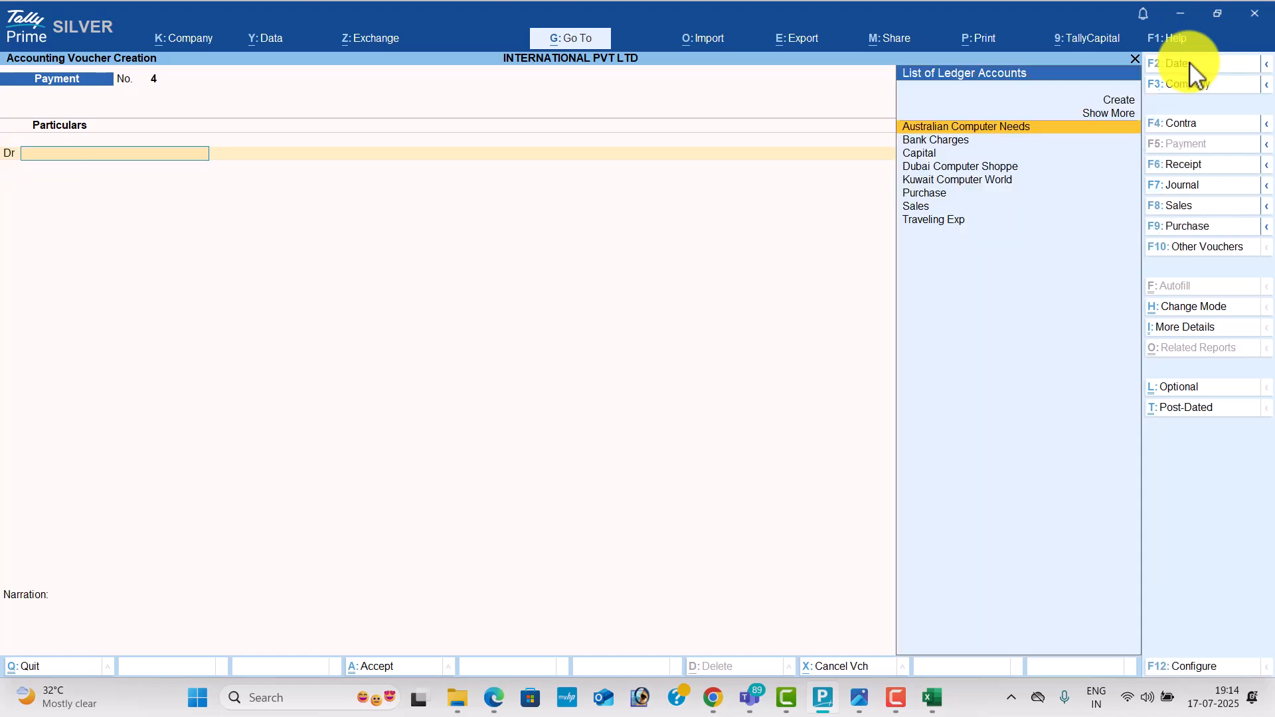
# Leave voucher entry and open the Day Book for the period 1-Apr-25 to 2-Aug-25
pyautogui.press('Escape')
pyautogui.press('Return')
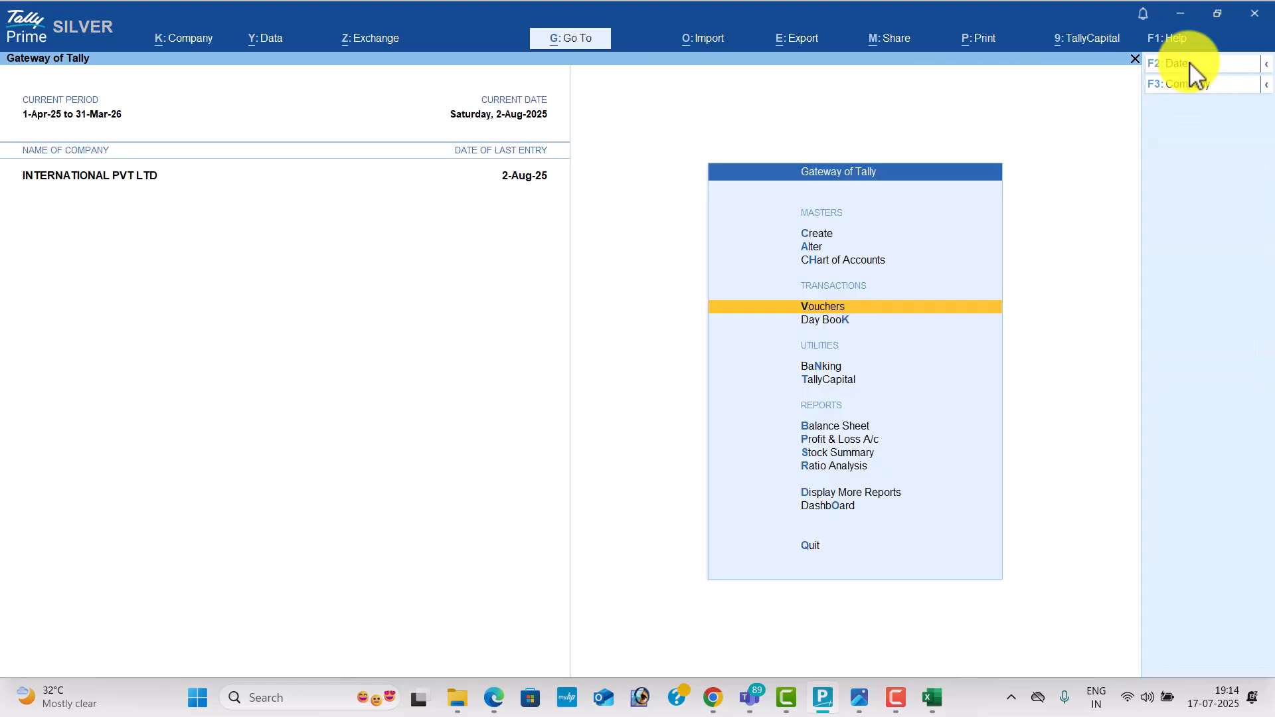
pyautogui.press('Down')
pyautogui.press('Return')
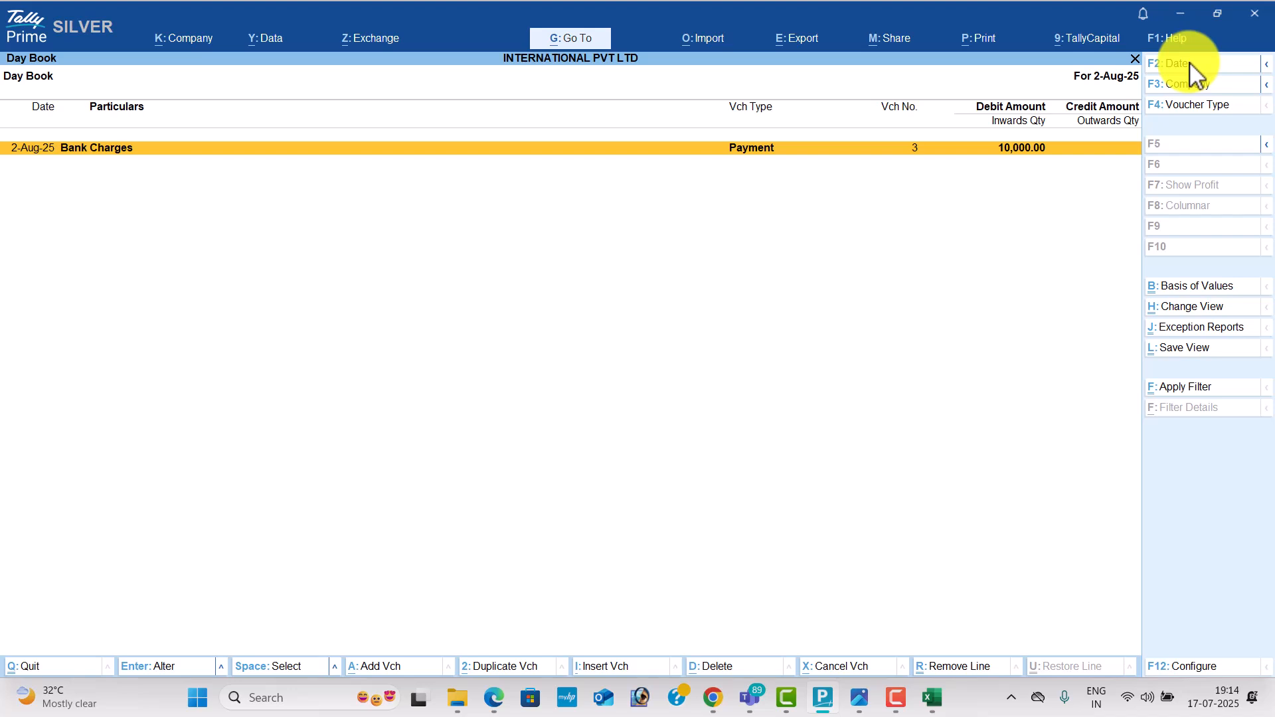
pyautogui.hotkey('alt', 'F2')
pyautogui.press('BackSpace')
pyautogui.press('Return')
pyautogui.press('BackSpace')
pyautogui.press('Return')
# Go through the Day Book's vouchers from the Capital receipt down to the Traveling Exp payment
pyautogui.press('Down')
pyautogui.press('Down')
pyautogui.press('Down')
pyautogui.press('Down')
pyautogui.press('Down')
pyautogui.press('Down')
pyautogui.press('Down')
pyautogui.press('Down')
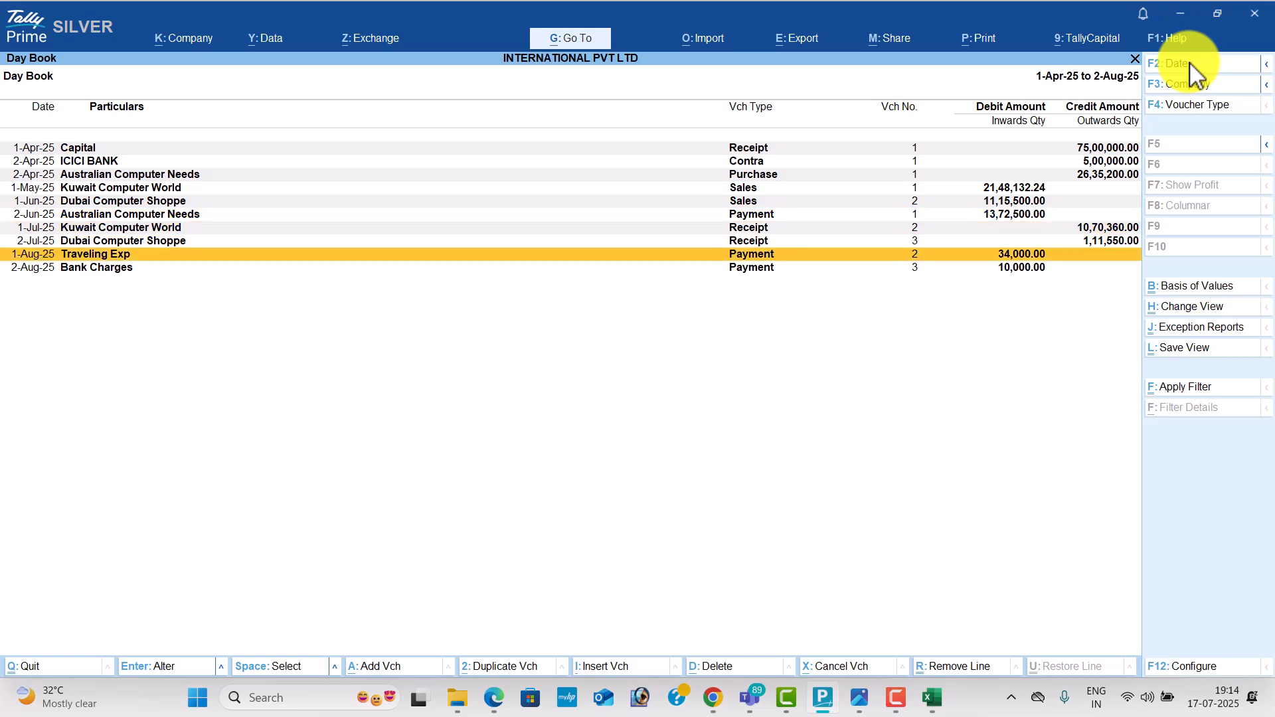
# Close the Day Book and open the Profit & Loss A/c in detailed form
pyautogui.press('Escape')
pyautogui.press('Down')
pyautogui.press('Down')
pyautogui.press('Down')
pyautogui.press('Down')
pyautogui.press('Return')
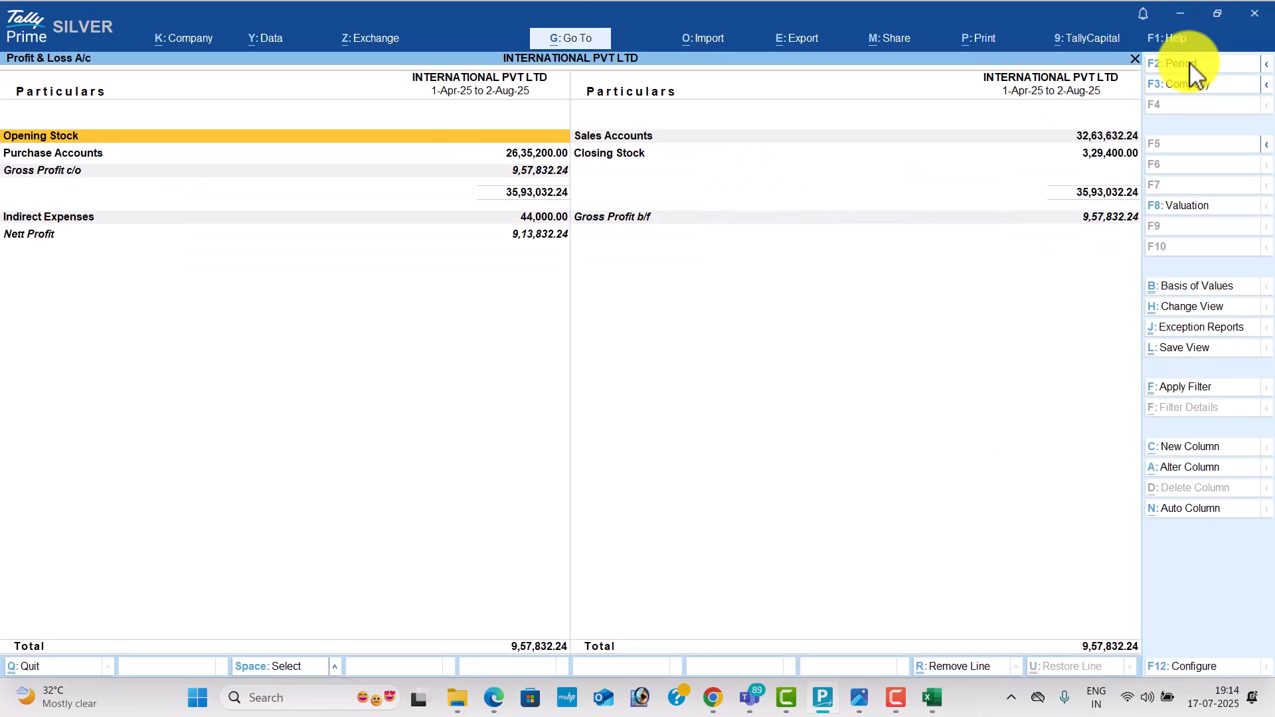
pyautogui.hotkey('alt', 'F5')
# Compare the Profit & Loss A/c's net profit with the answer given below the PDF's currency table
pyautogui.hotkey('alt', 'Tab')
pyautogui.scroll(-5, 1202, 219)
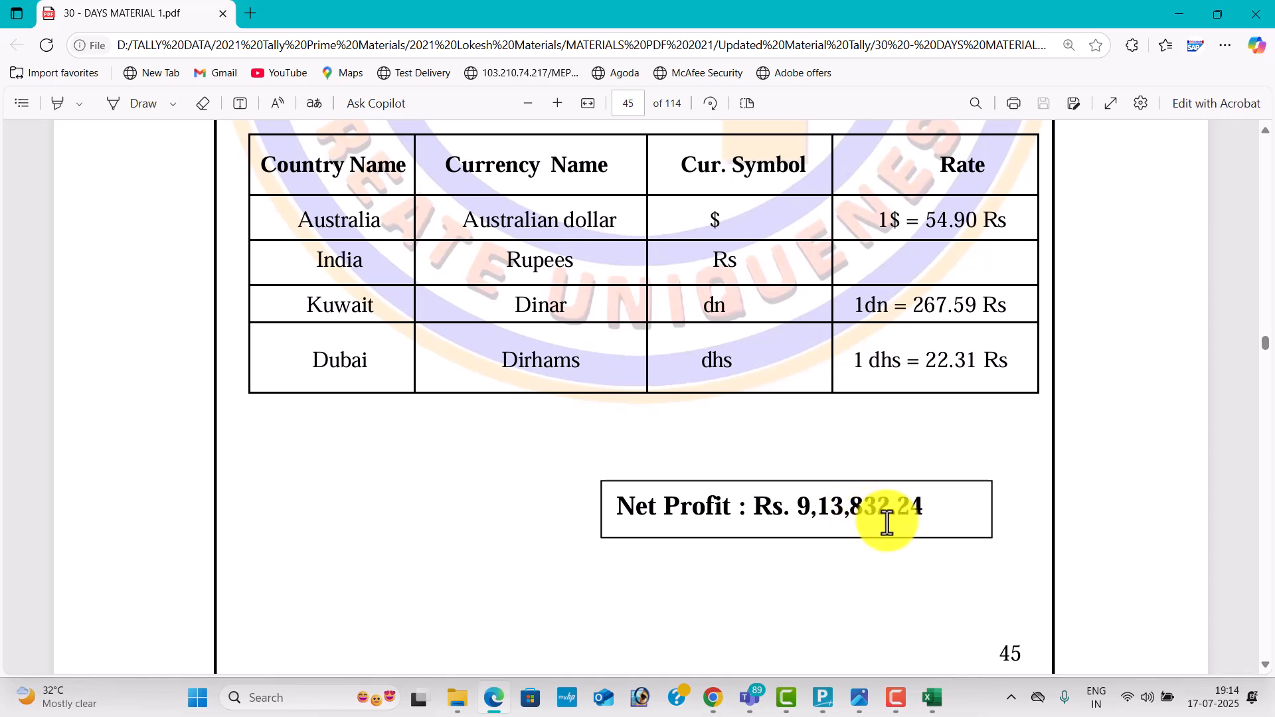
pyautogui.hotkey('alt', 'Tab')
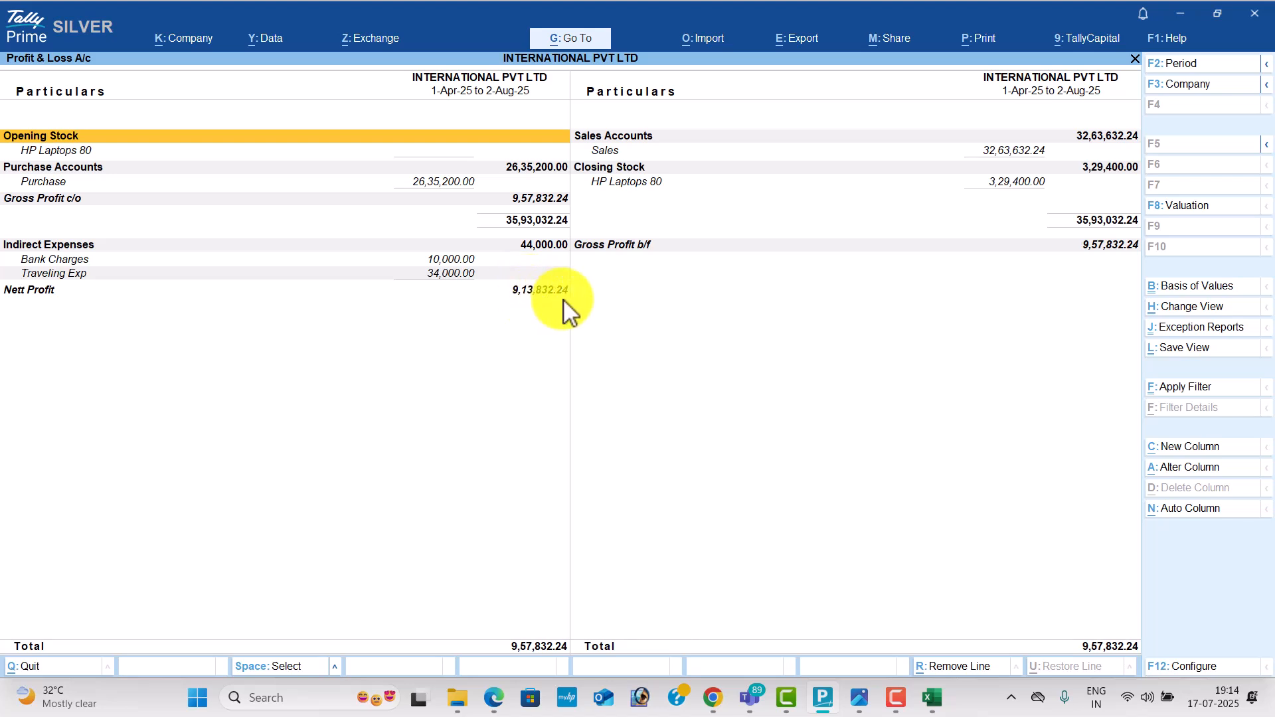
# Open the Stock Summary and configure it to show goods inwards and goods outwards
pyautogui.press('Escape')
pyautogui.press('Down')
pyautogui.press('Return')
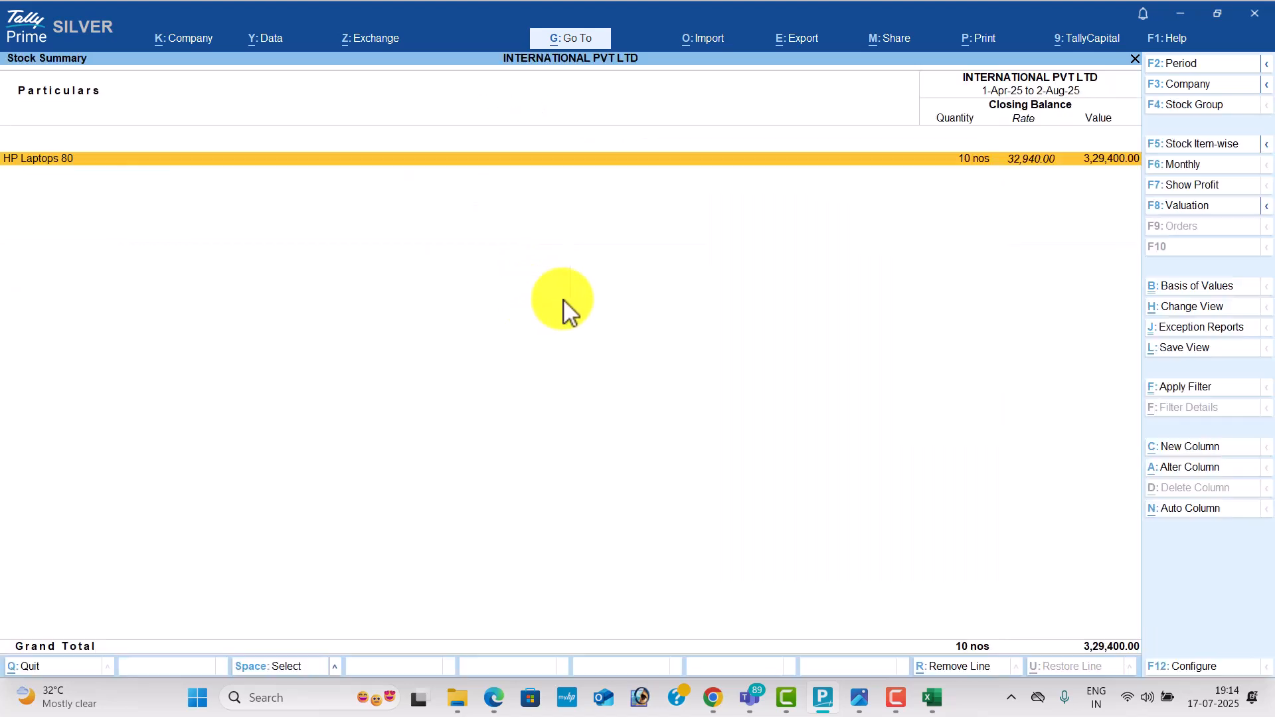
pyautogui.click(1191, 659)
pyautogui.press('Return')
pyautogui.press('Return')
pyautogui.press('Return')
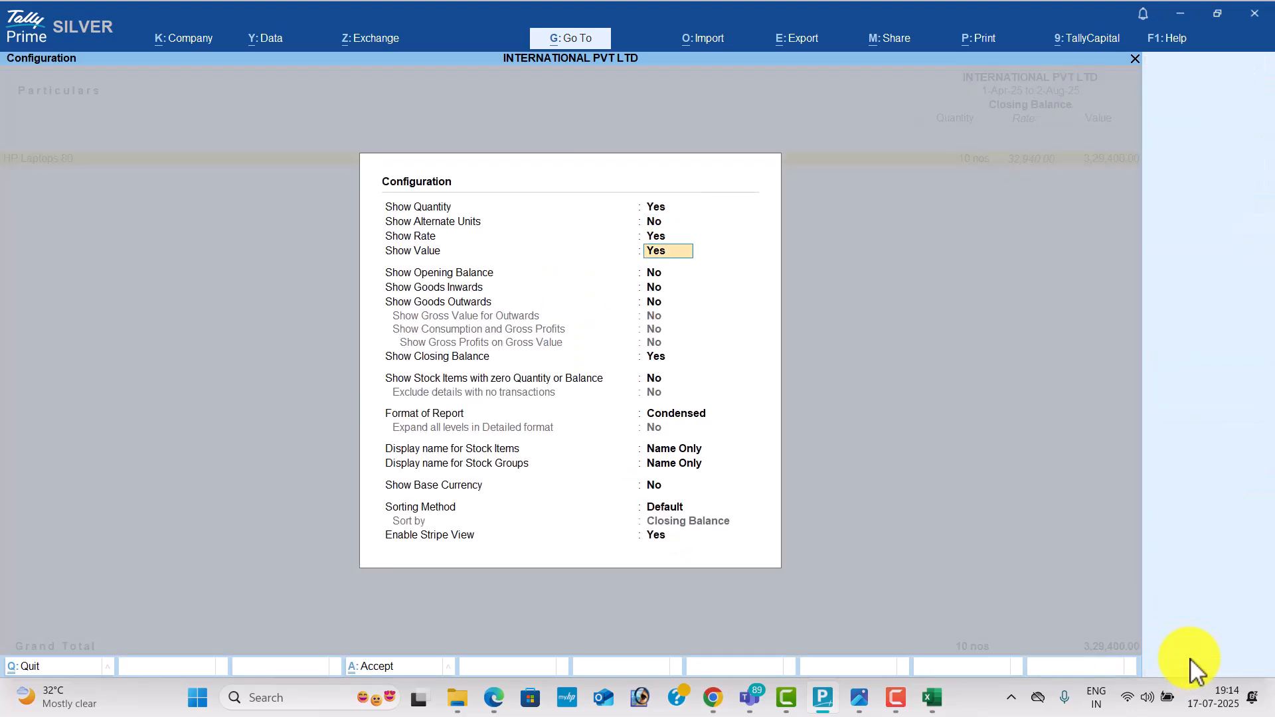
pyautogui.press('y')
pyautogui.press('y')
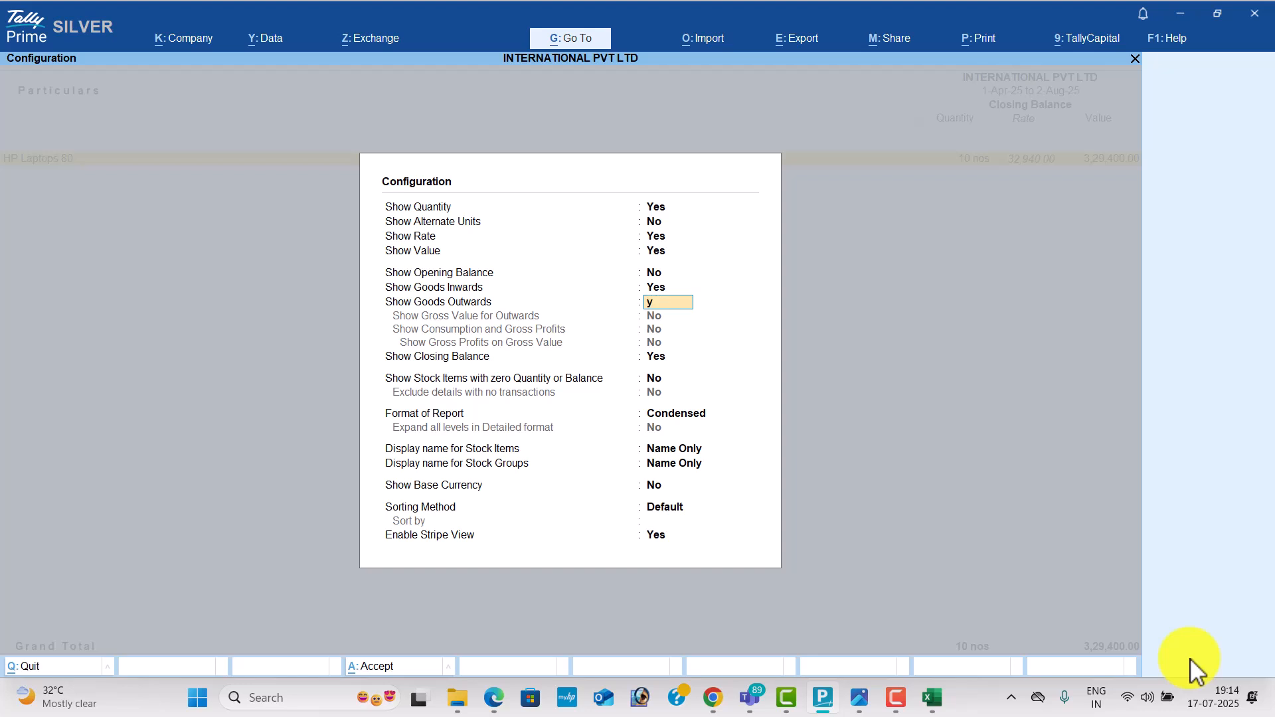
pyautogui.hotkey('ctrl', 'a')
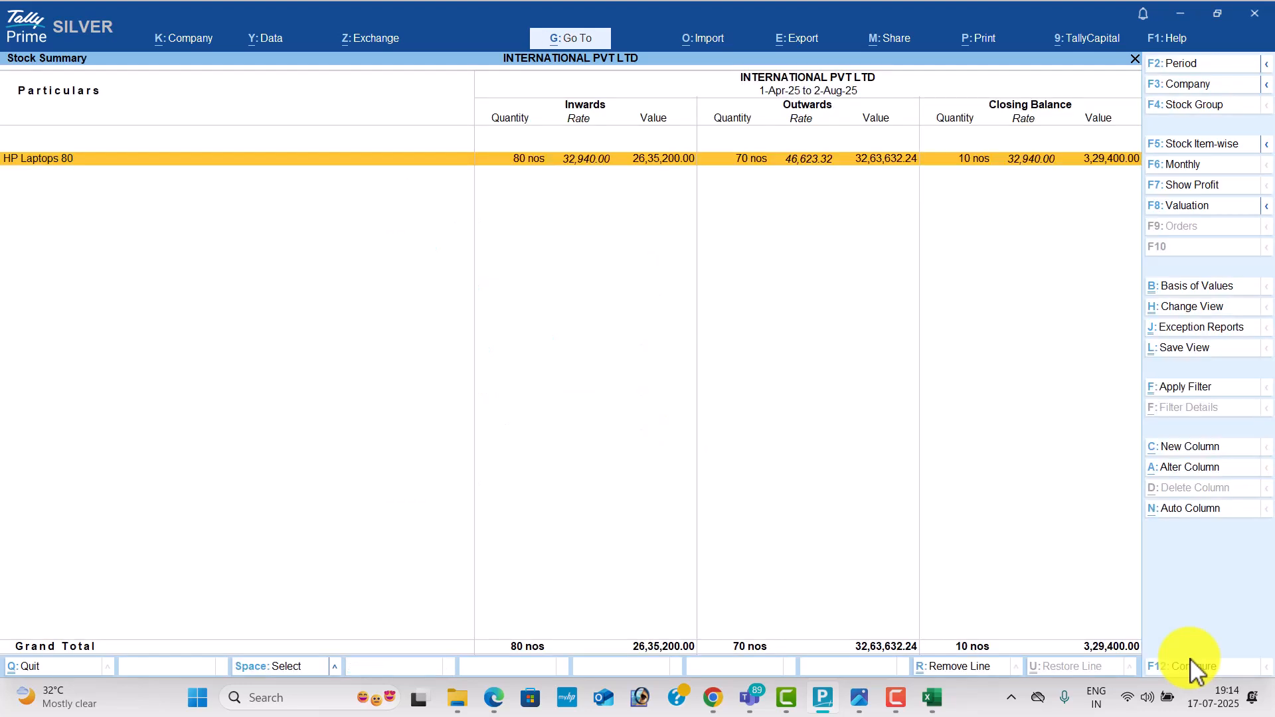
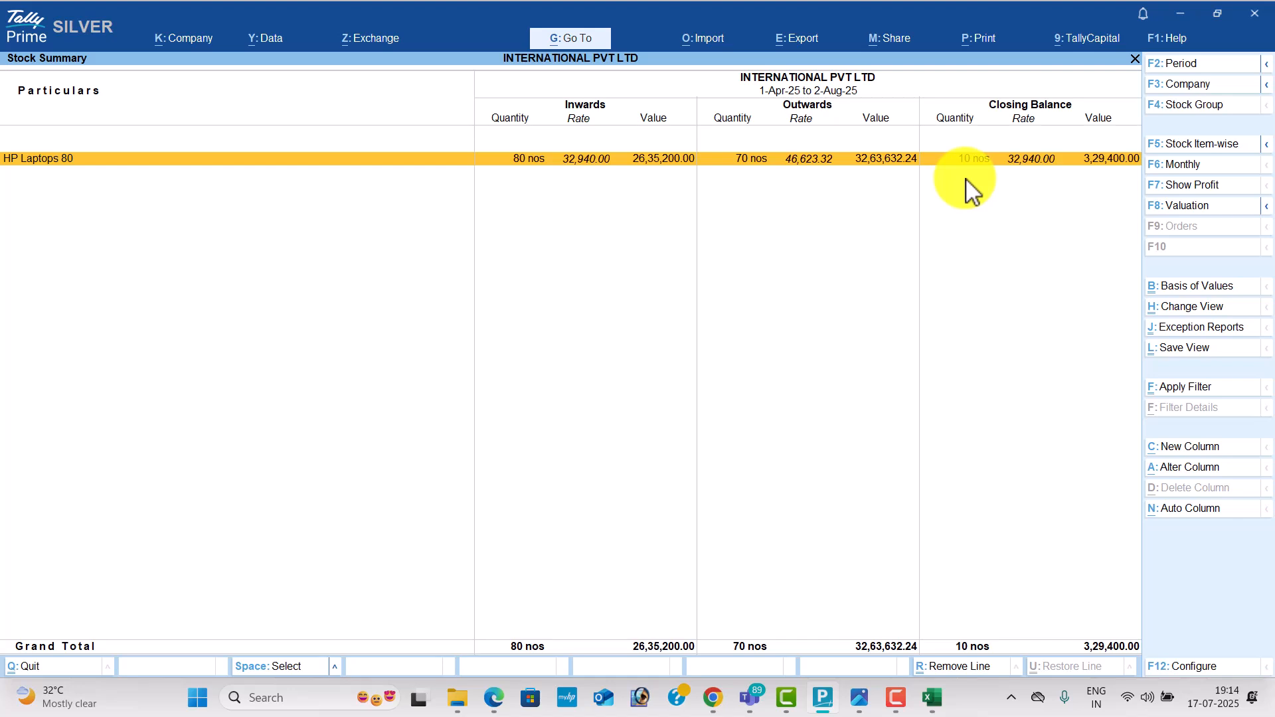
# Close the stock summary and open the company's Dashboard from the Gateway of Tally
pyautogui.press('Escape')
pyautogui.press('Down')
pyautogui.press('Down')
pyautogui.press('Down')
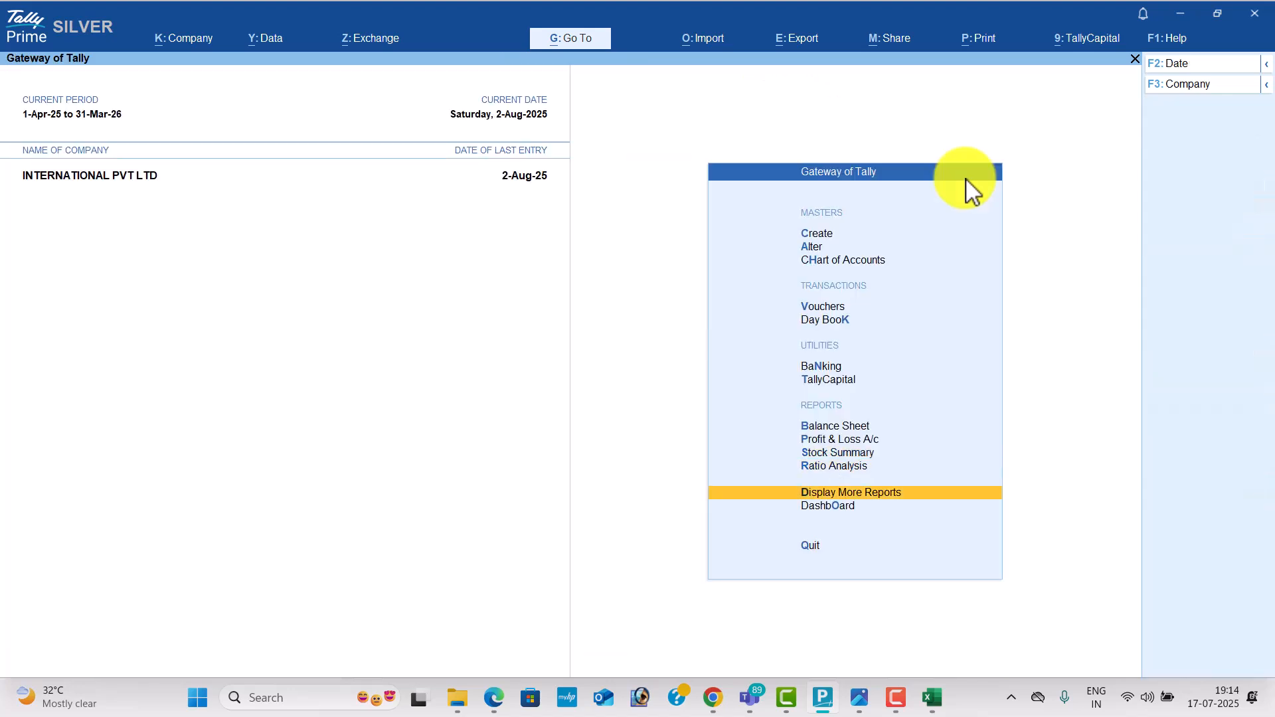
pyautogui.press('Return')
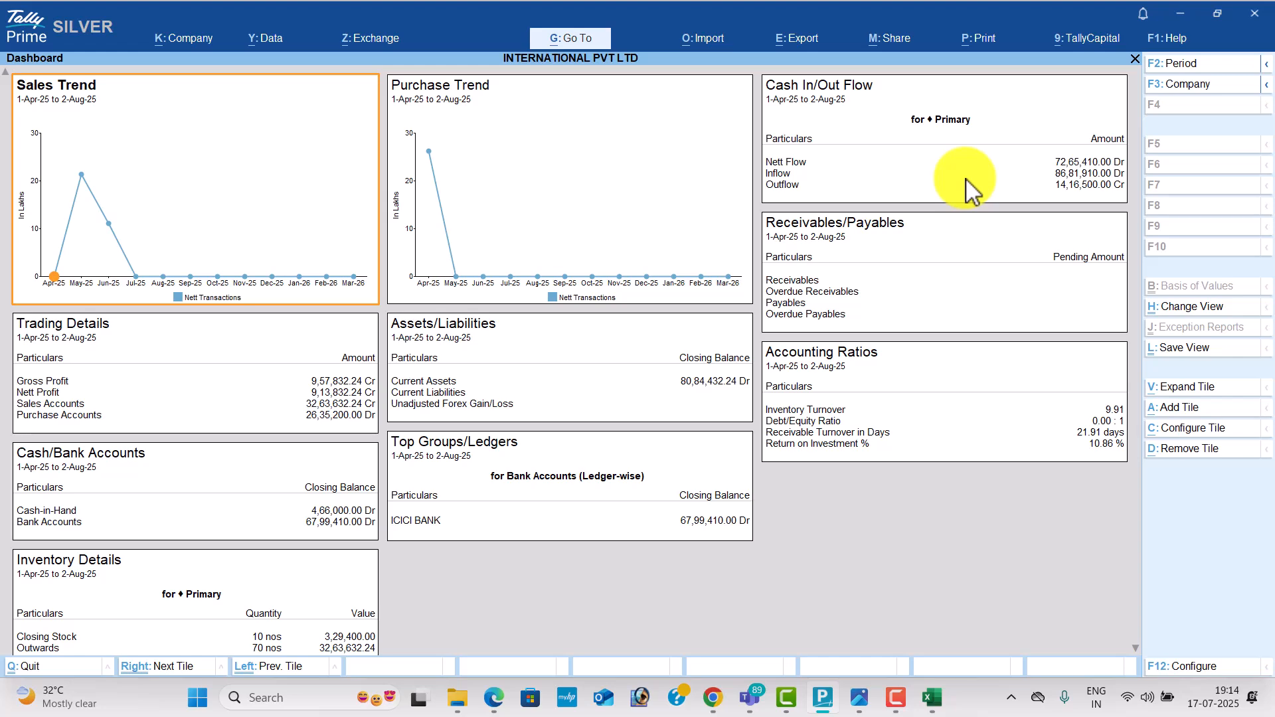
# Leave the Dashboard and view the Trial Balance in detailed form under Display More Reports
pyautogui.press('Escape')
pyautogui.press('Up')
pyautogui.press('Return')
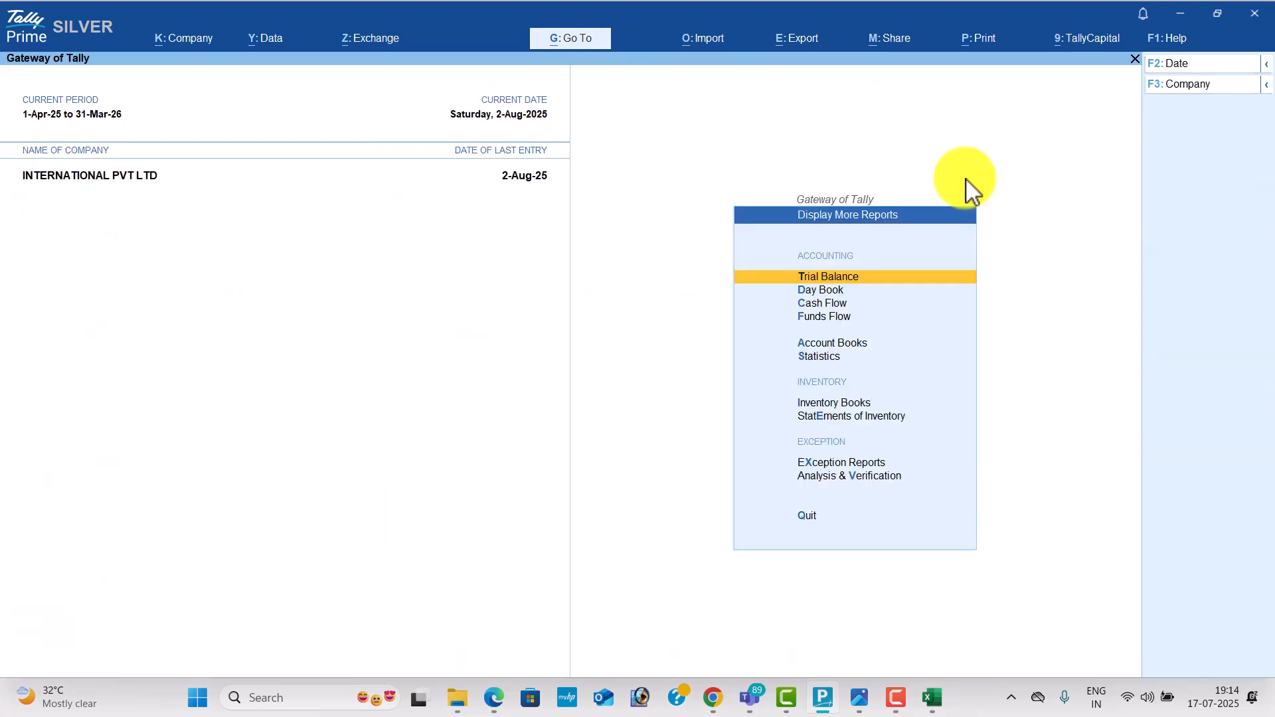
pyautogui.press('Return')
pyautogui.hotkey('alt', 'F5')
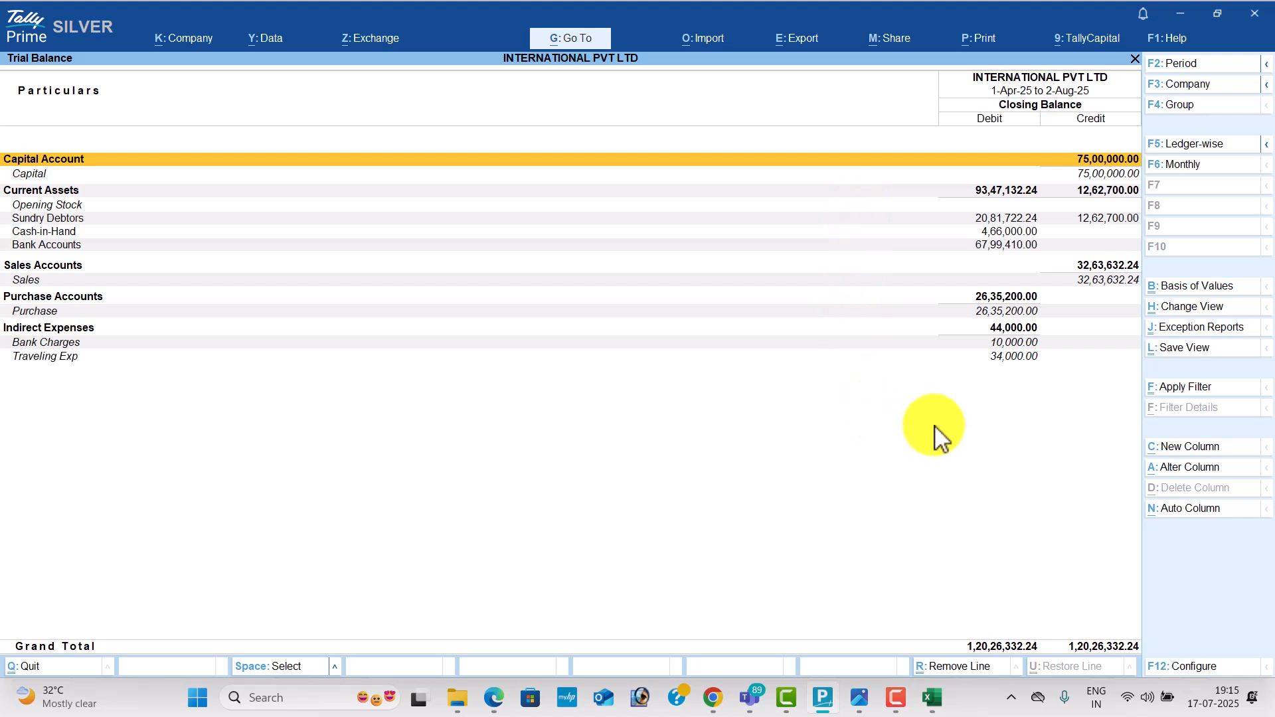
pyautogui.press('Escape')
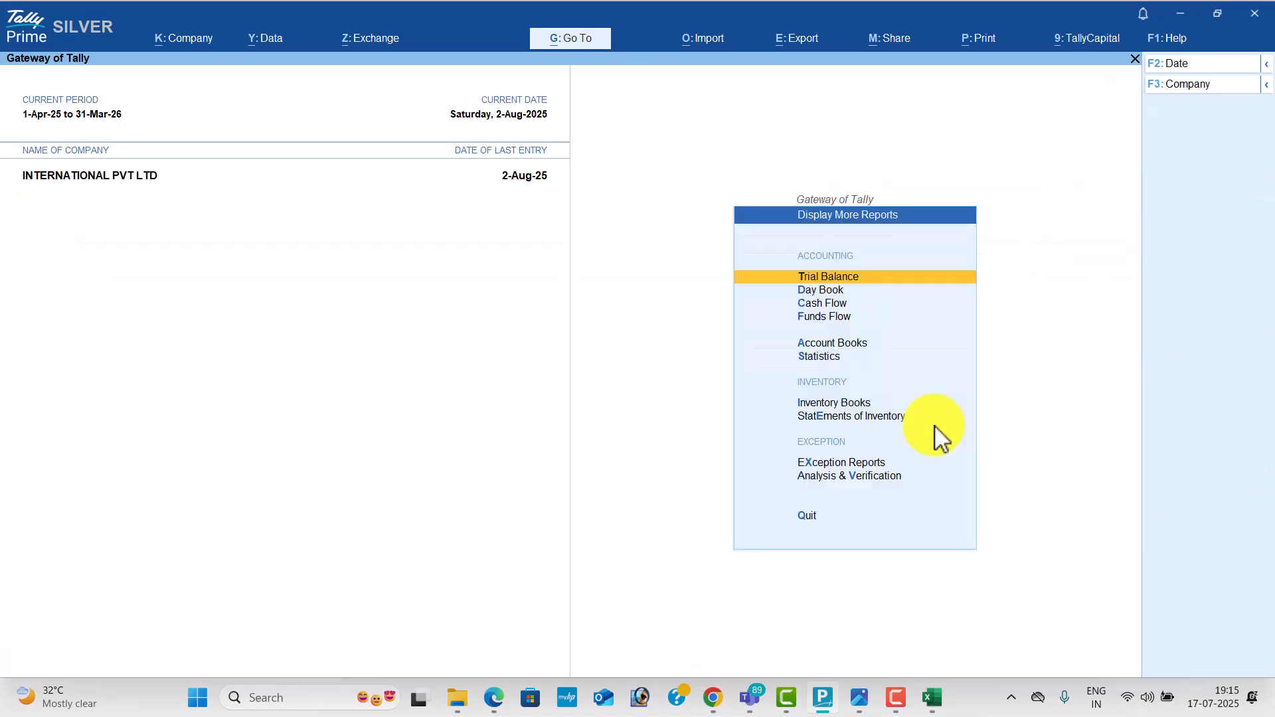
# View the Cash/Bank Book(s) summary in Account Books
pyautogui.press('Down')
pyautogui.press('Down')
pyautogui.press('Down')
pyautogui.press('Down')
pyautogui.press('Return')
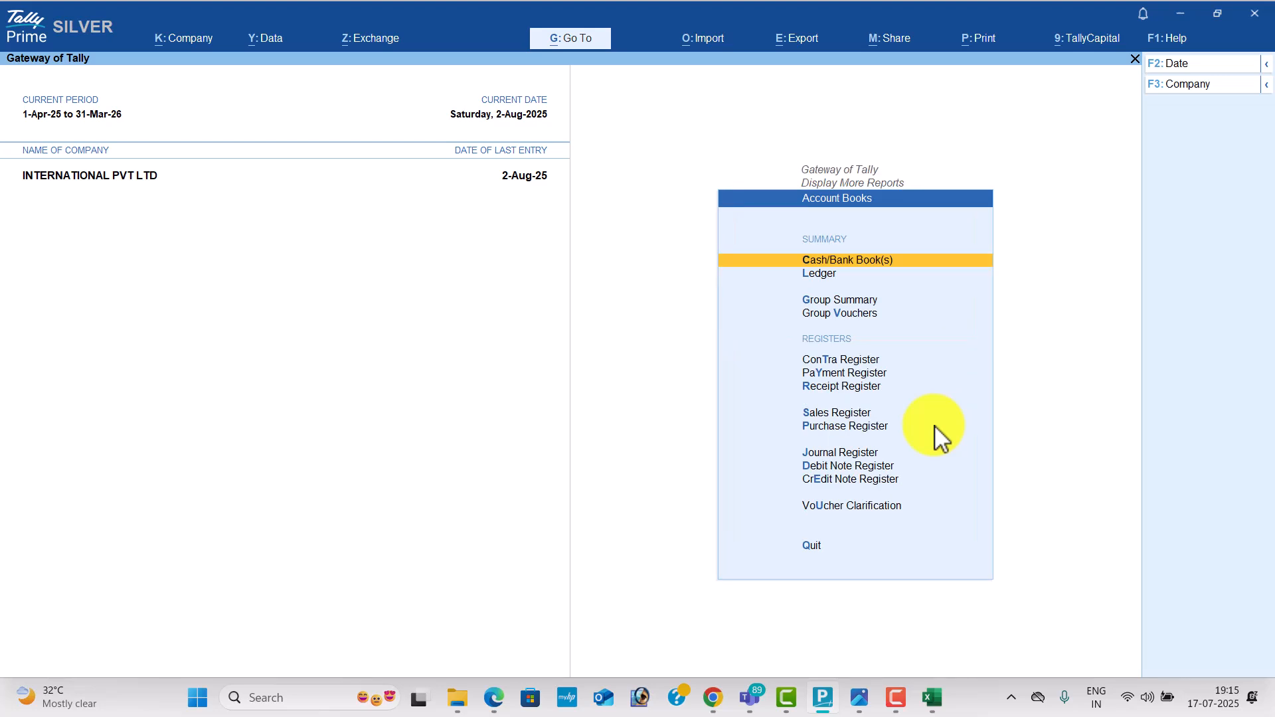
pyautogui.press('Return')
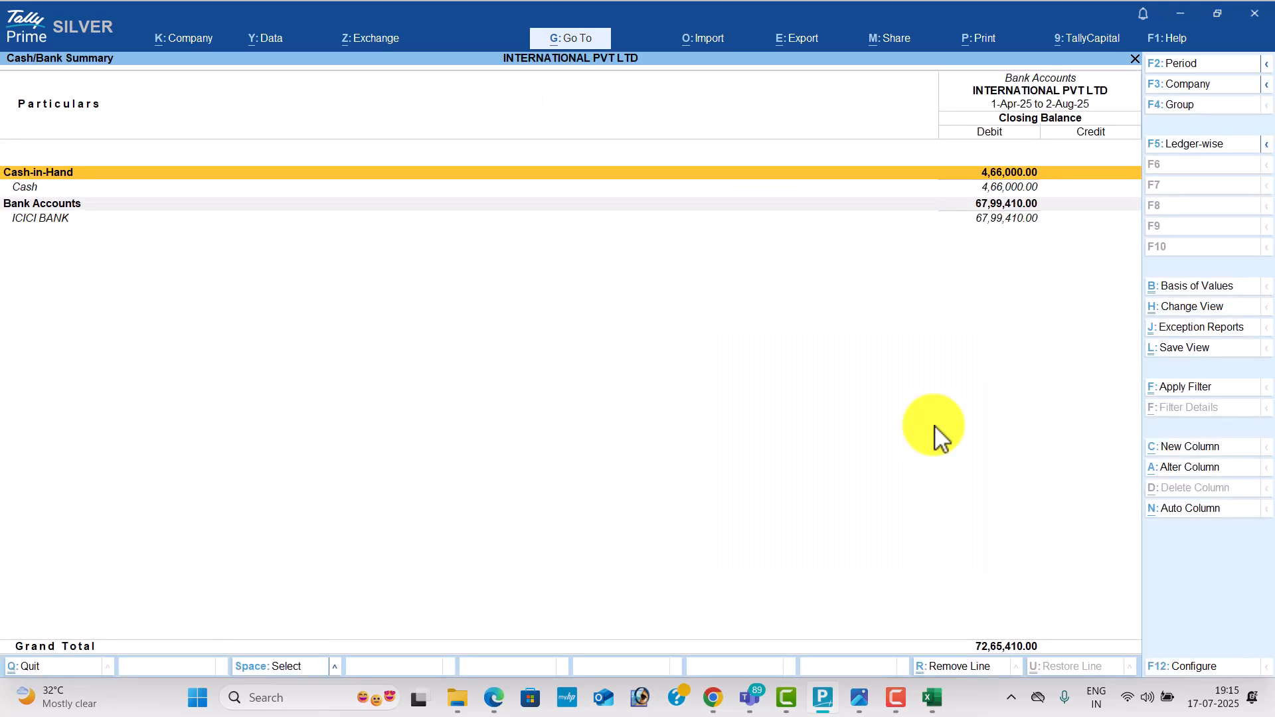
pyautogui.press('Escape')
# View the monthly Purchase Register from the Account Books registers
pyautogui.press('Down')
pyautogui.press('Down')
pyautogui.press('Down')
pyautogui.press('Down')
pyautogui.press('Down')
pyautogui.press('Down')
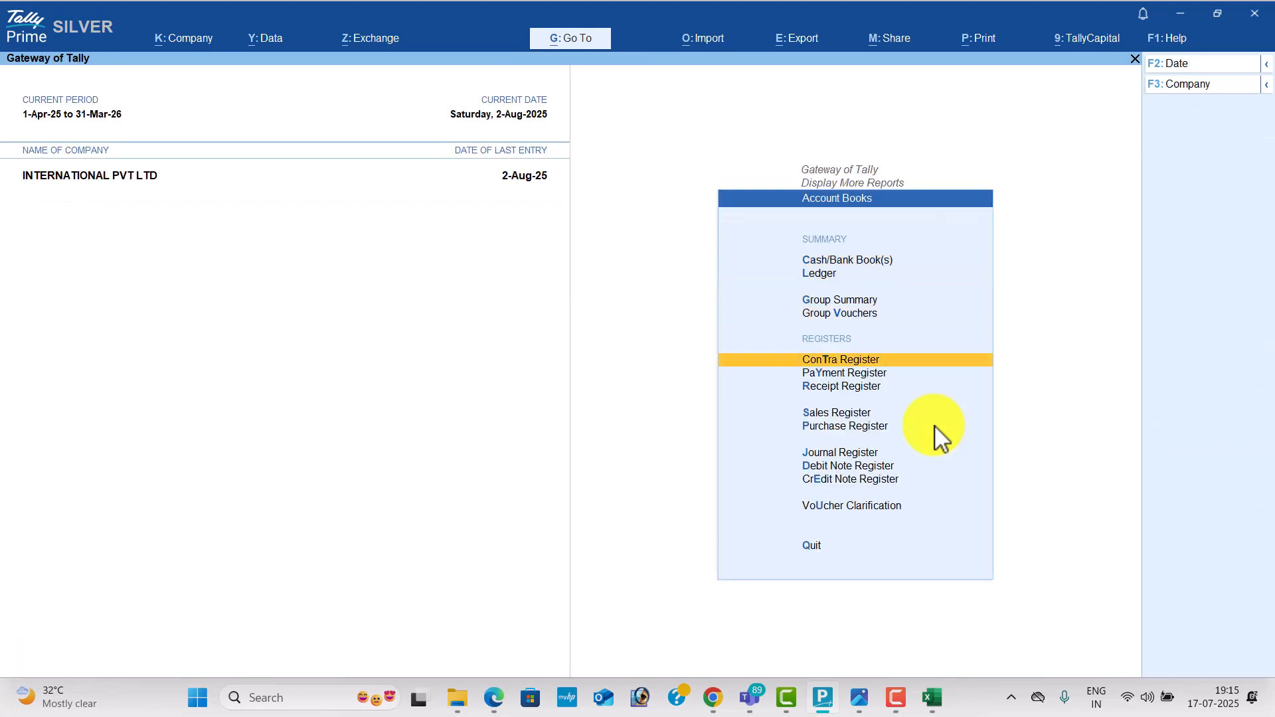
pyautogui.press('Down')
pyautogui.press('Down')
pyautogui.press('Return')
pyautogui.press('Escape')
# View the monthly Sales Register from the Account Books registers
pyautogui.press('Up')
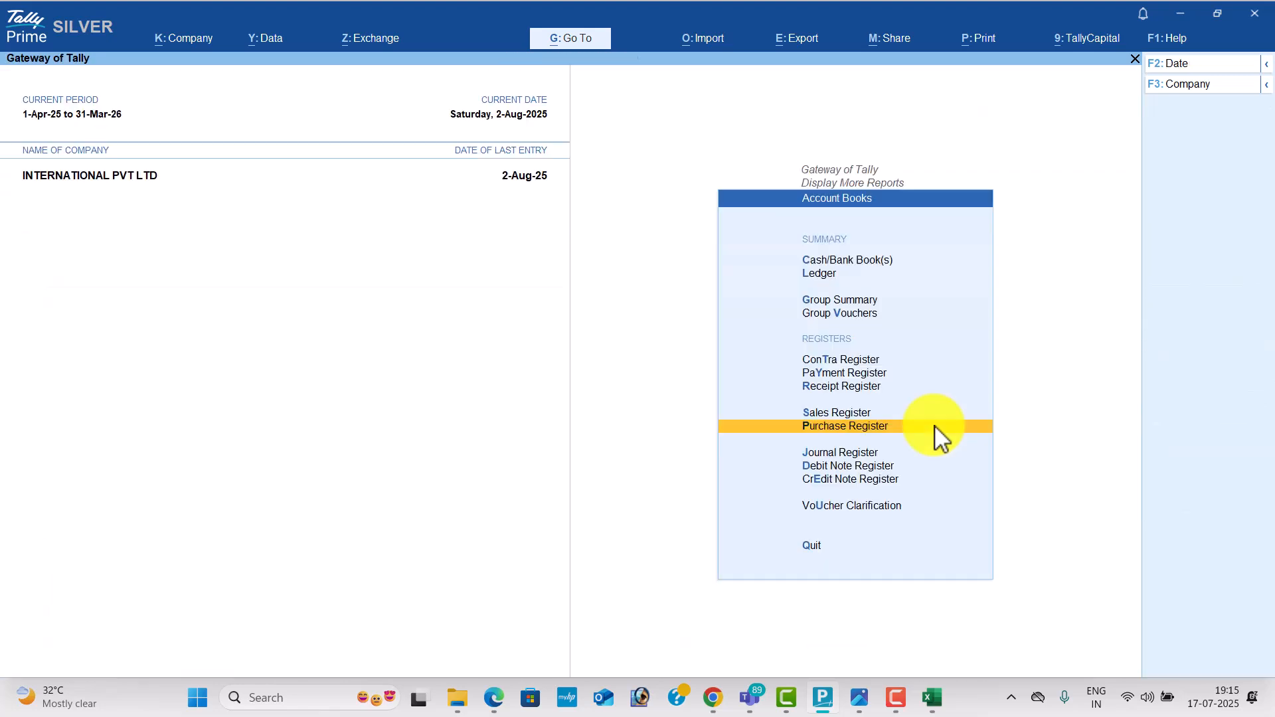
pyautogui.press('Return')
pyautogui.press('Escape')
# Open the Receipt Register and look back through its monthly voucher counts
pyautogui.press('Up')
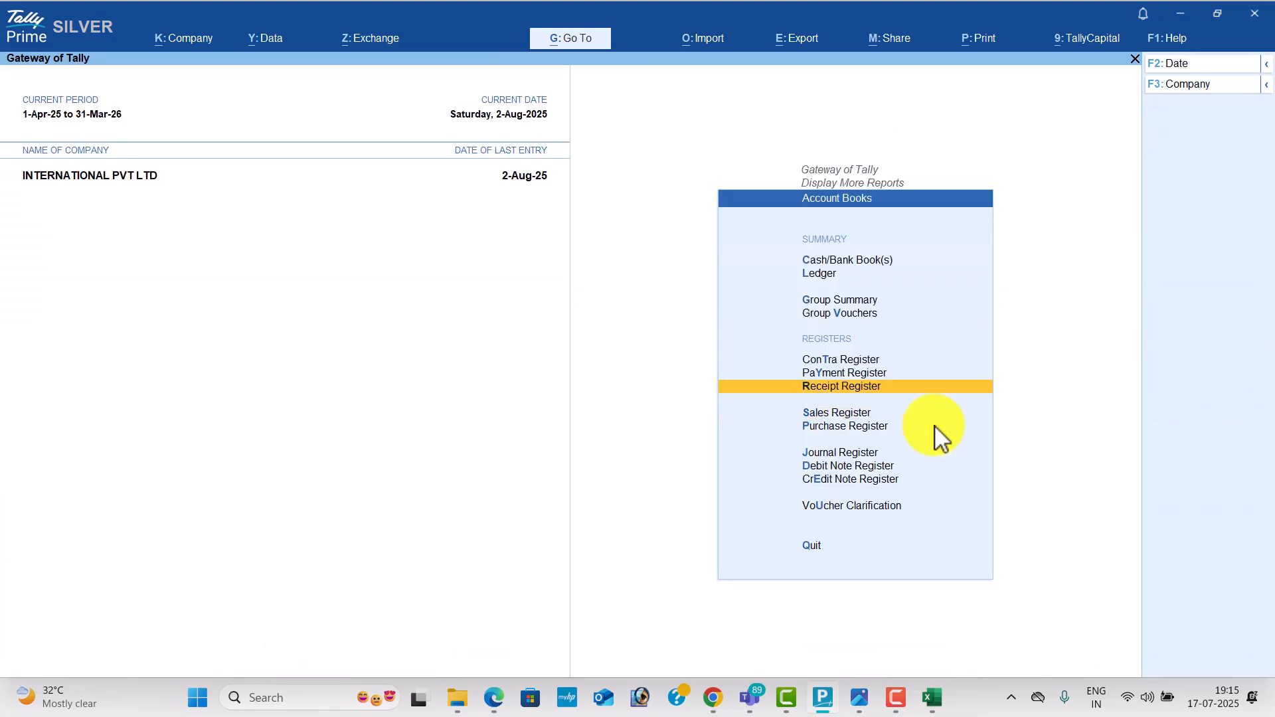
pyautogui.press('Return')
pyautogui.press('Up')
pyautogui.press('Up')
pyautogui.press('Up')
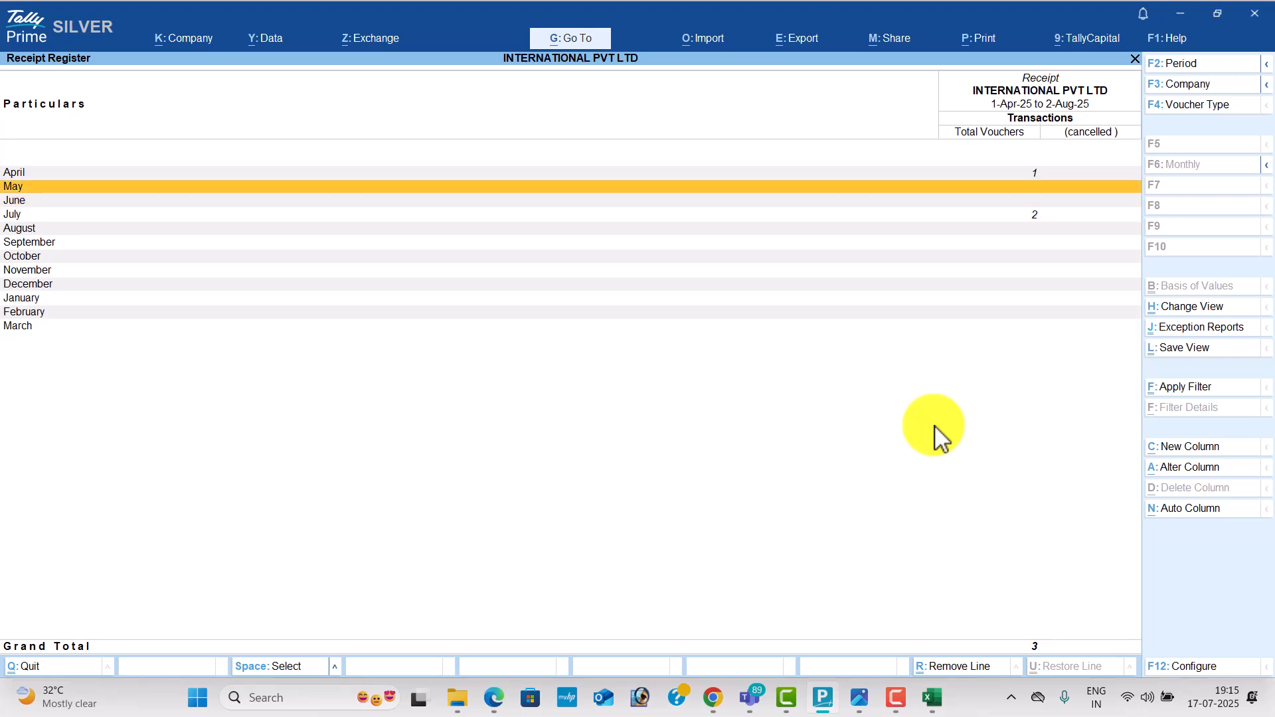
pyautogui.press('Escape')
# Open the Payment Register and look back from August to June
pyautogui.press('Up')
pyautogui.press('Return')
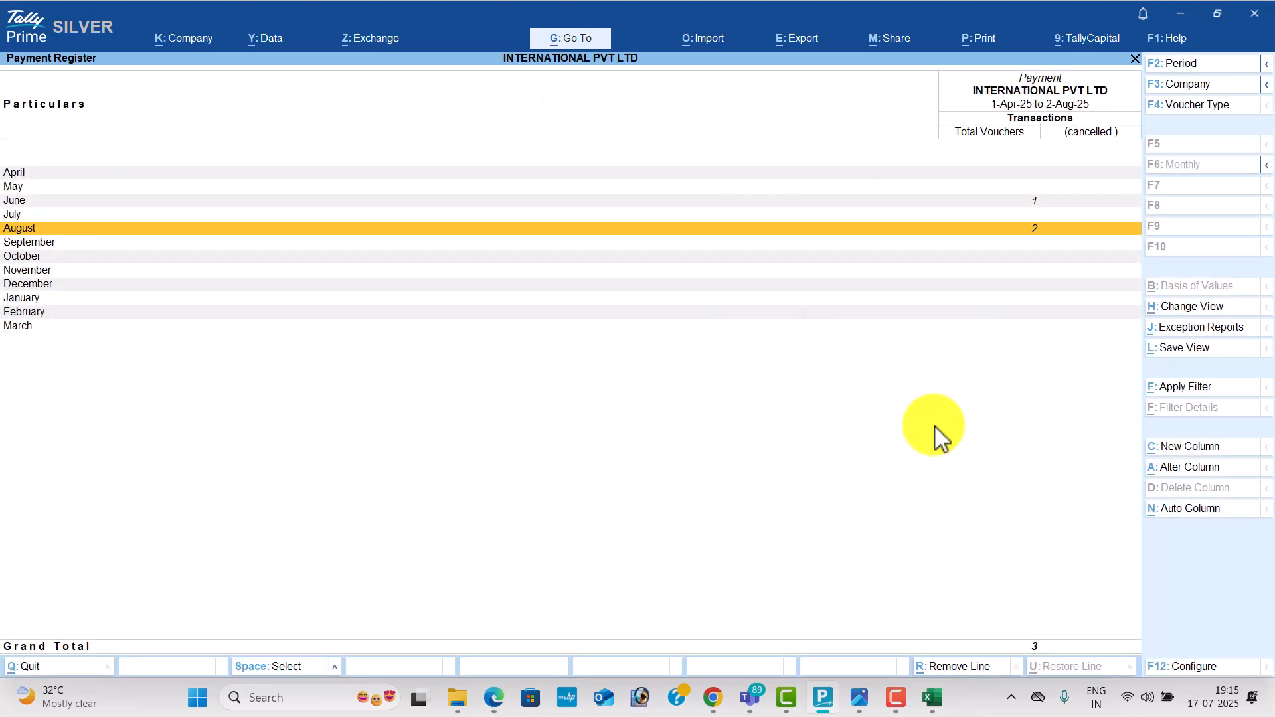
pyautogui.press('Up')
pyautogui.press('Up')
pyautogui.press('Escape')
# View the Contra Register and leave Account Books
pyautogui.press('Up')
pyautogui.press('Return')
pyautogui.press('Escape')
pyautogui.press('Escape')
# Open the Statistics report from the accounting reports
pyautogui.press('Down')
pyautogui.press('Down')
pyautogui.press('Up')
pyautogui.press('Return')
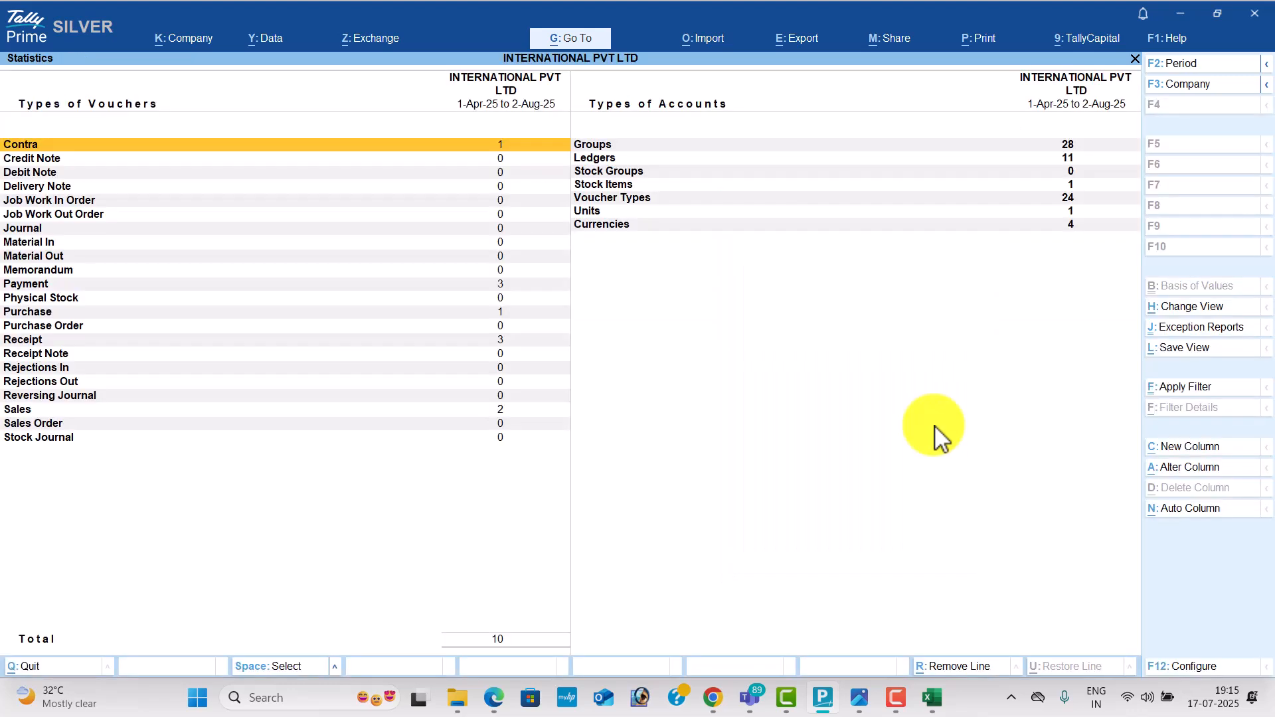
# Go through the voucher types in Statistics from Contra down to Sales, checking the number of Payment, Receipt and Sales vouchers
pyautogui.press('Down')
pyautogui.press('Down')
pyautogui.press('Down')
pyautogui.press('Down')
pyautogui.press('Down')
pyautogui.press('Down')
pyautogui.press('Down')
pyautogui.press('Down')
pyautogui.press('Down')
pyautogui.press('Down')
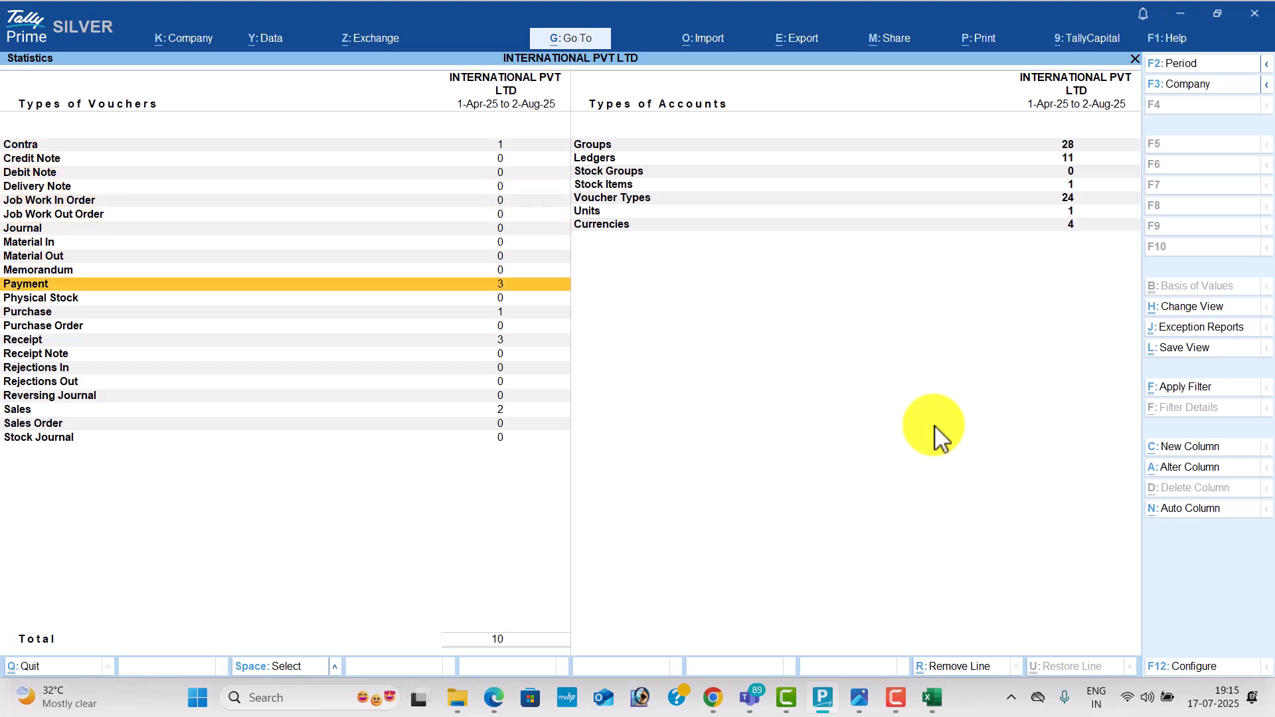
pyautogui.press('Down')
pyautogui.press('Down')
pyautogui.press('Down')
pyautogui.press('Down')
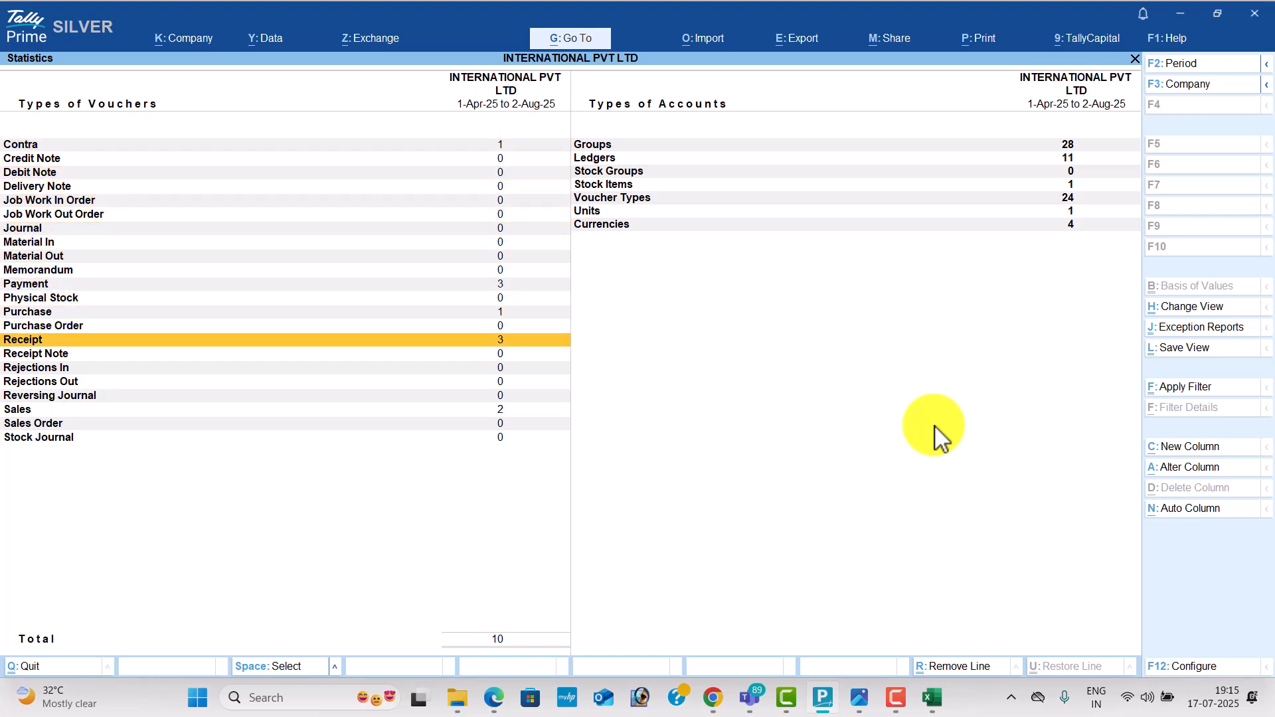
pyautogui.press('Down')
pyautogui.press('Down')
pyautogui.press('Down')
pyautogui.press('Down')
pyautogui.press('Down')
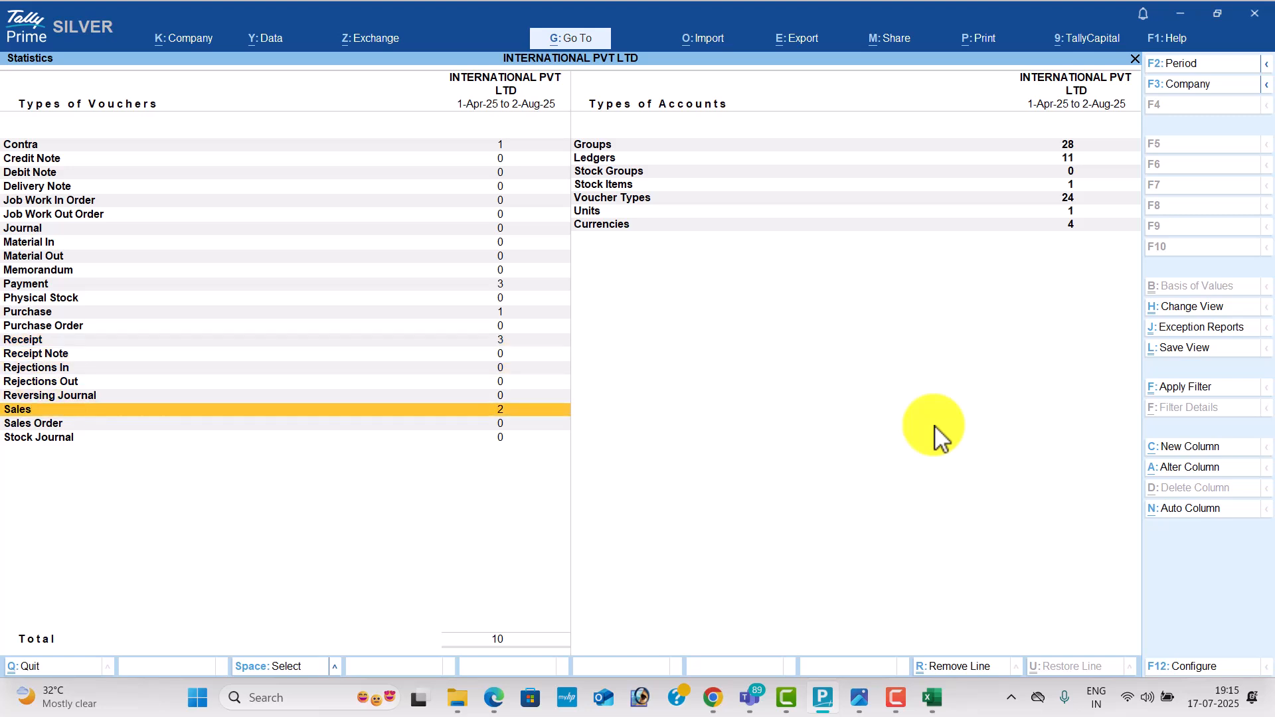
# Check the Types of Accounts in Statistics from Currencies up to Groups, and close the report
pyautogui.press('Right')
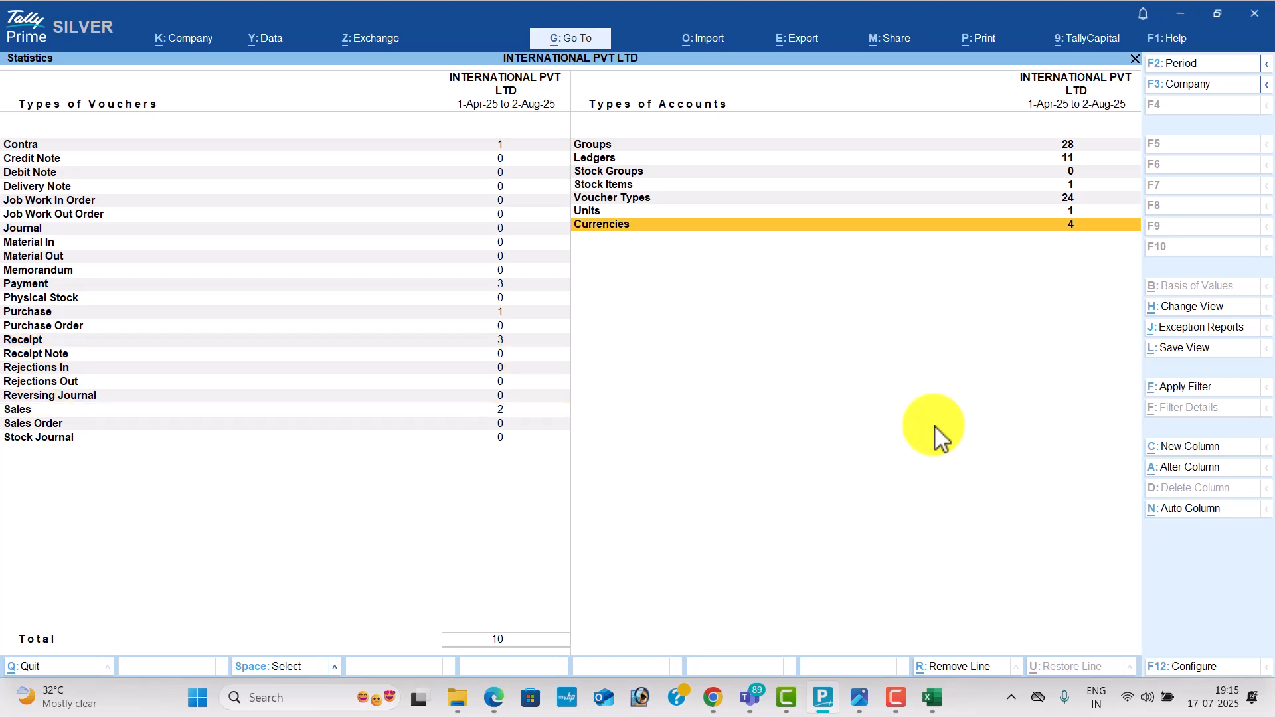
pyautogui.press('Up')
pyautogui.press('Up')
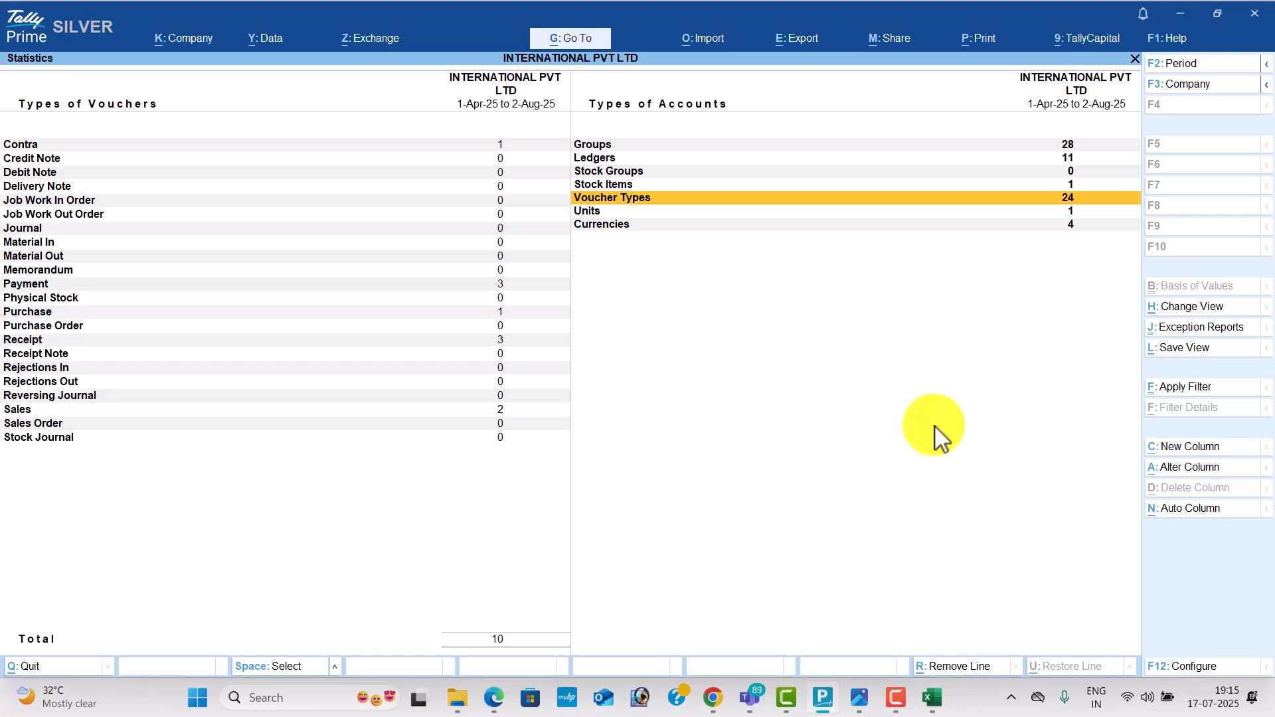
pyautogui.press('Up')
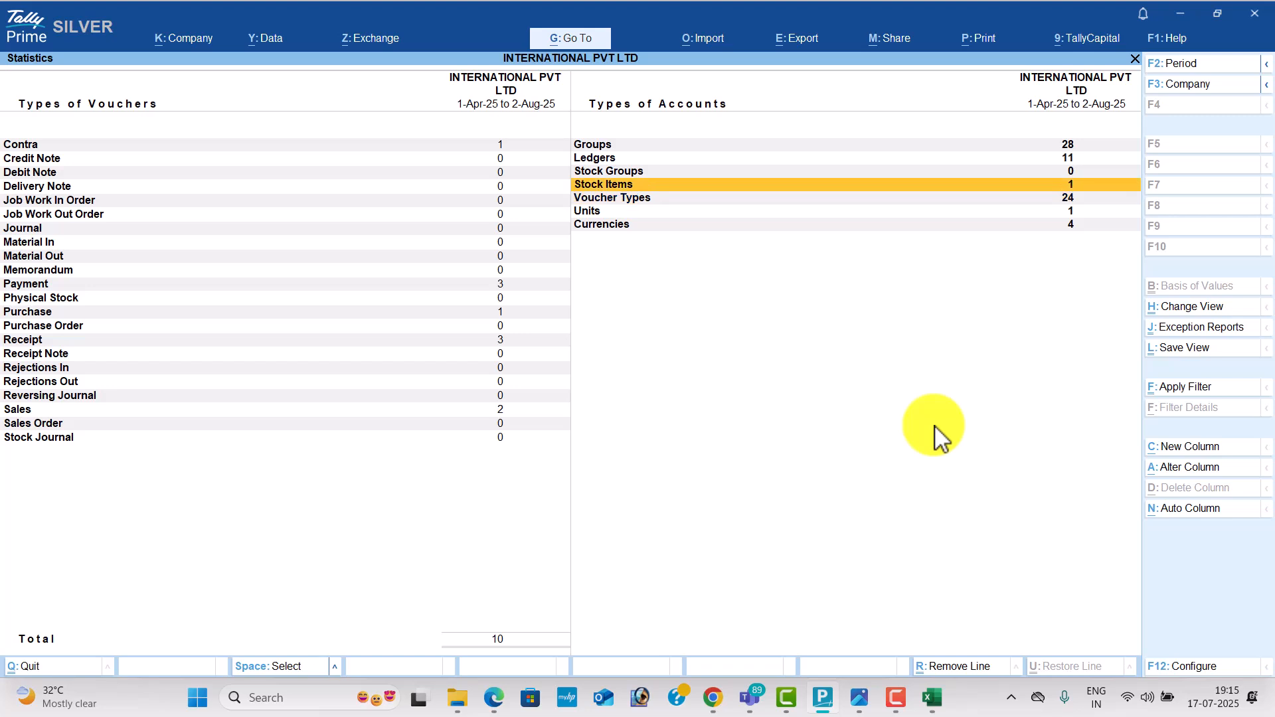
pyautogui.press('Up')
pyautogui.press('Up')
pyautogui.press('Up')
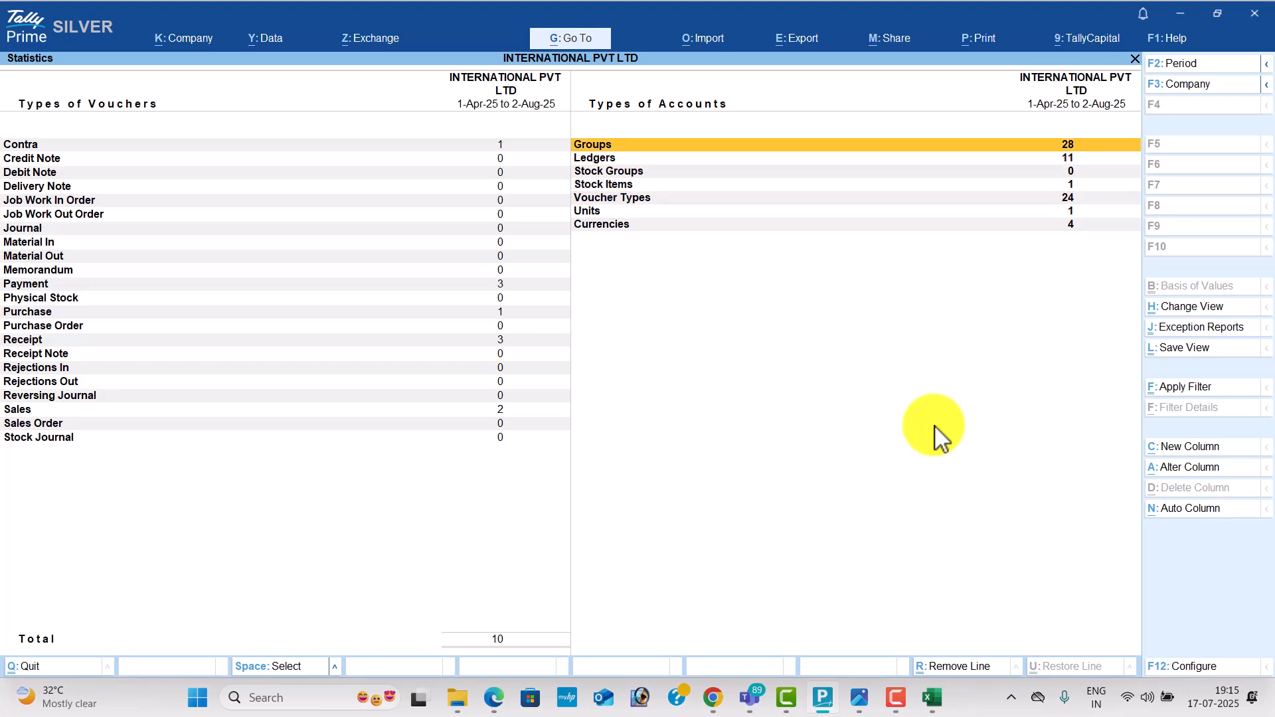
pyautogui.press('Escape')
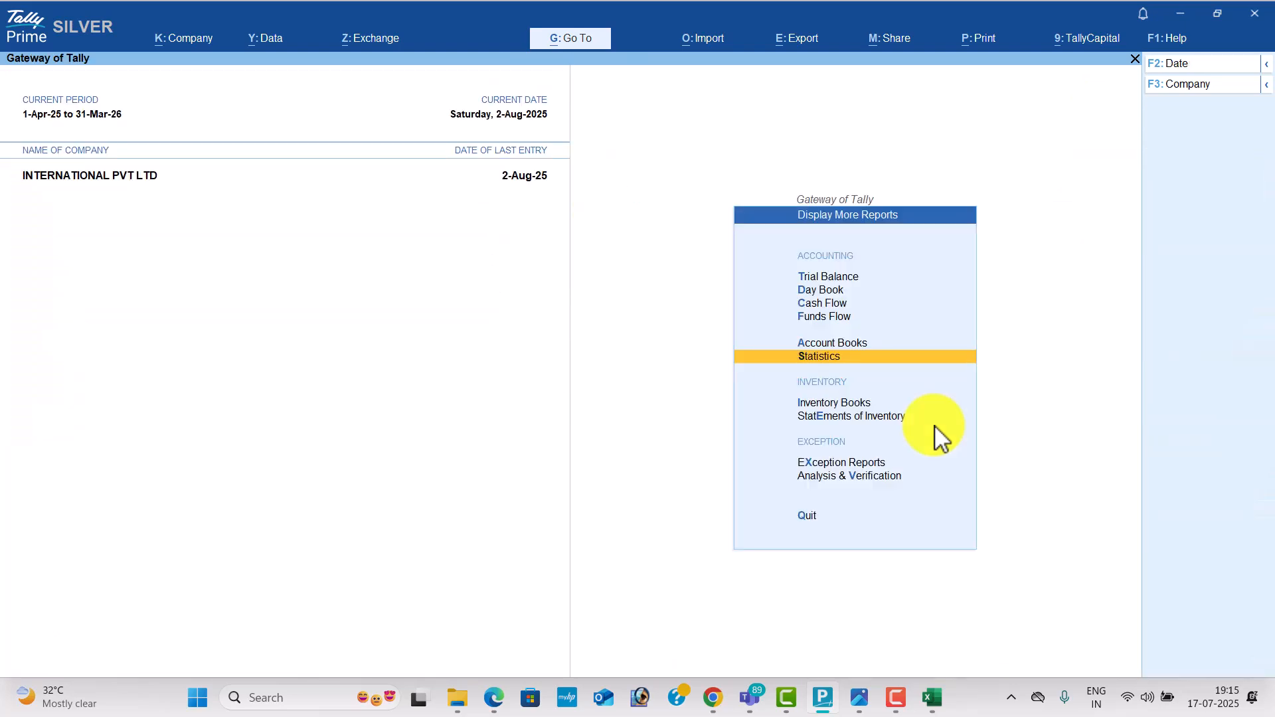
# Open the monthly summary of the stock item HP Laptops 80 from Inventory Books
pyautogui.press('Down')
pyautogui.press('Return')
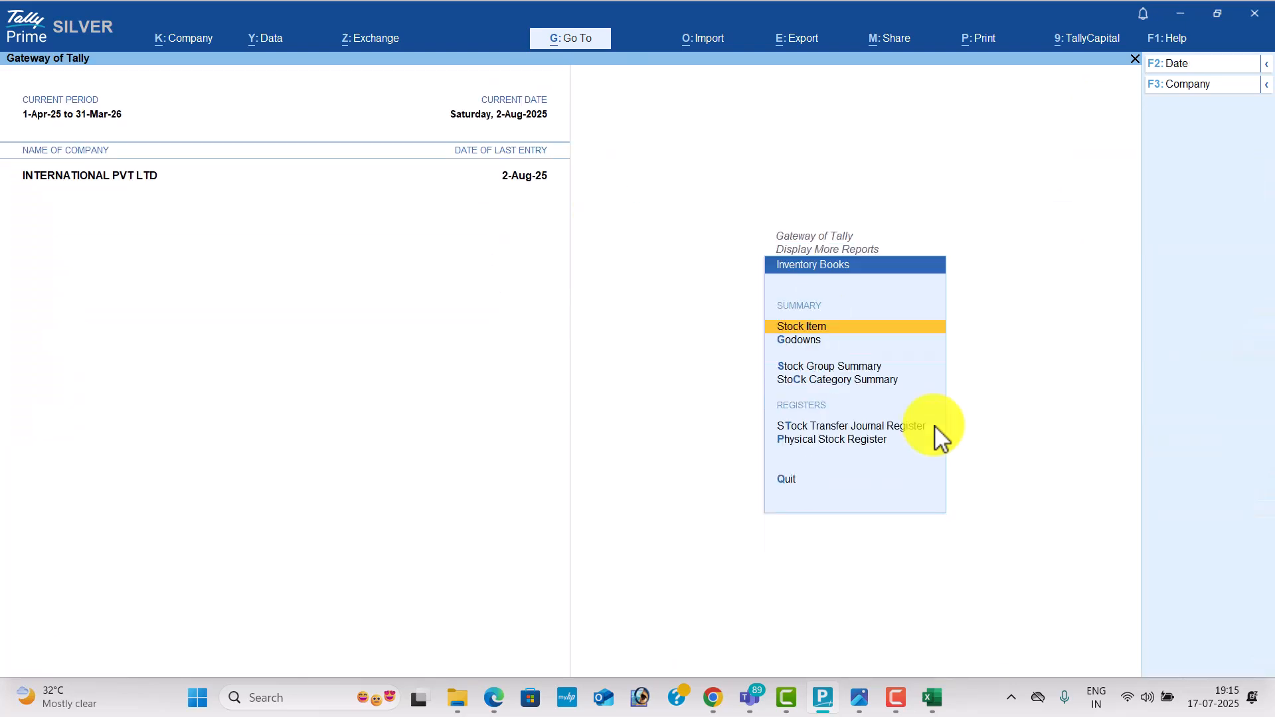
pyautogui.press('Return')
pyautogui.press('Return')
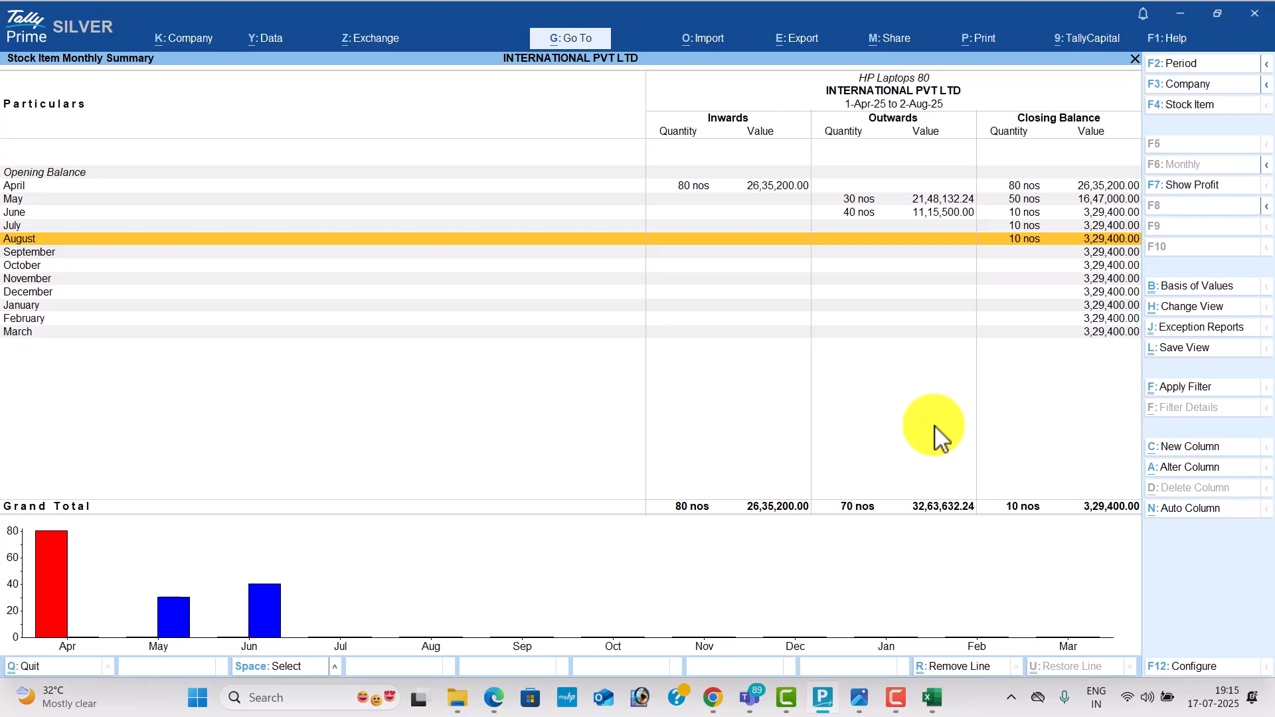
# Examine the April, May and June stock movements of HP Laptops 80, and close the monthly summary
pyautogui.press('Up')
pyautogui.press('Up')
pyautogui.press('Up')
pyautogui.press('Up')
pyautogui.press('Down')
pyautogui.press('Down')
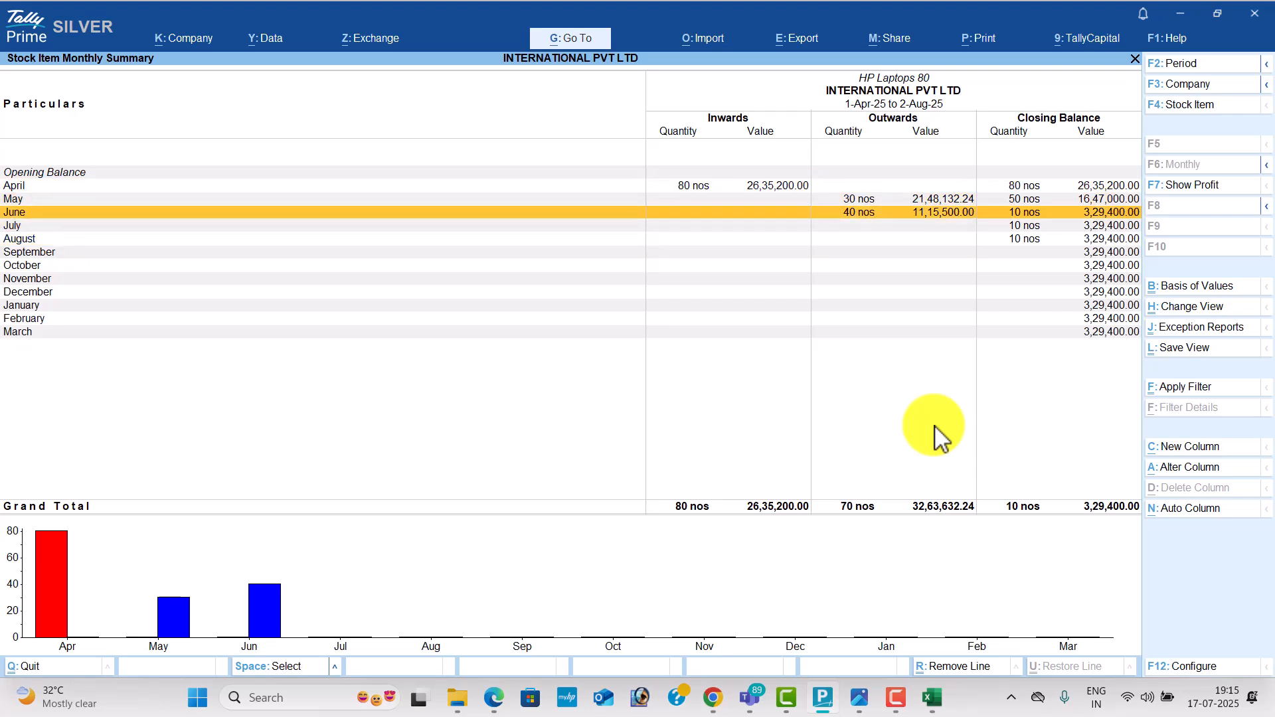
pyautogui.press('Up')
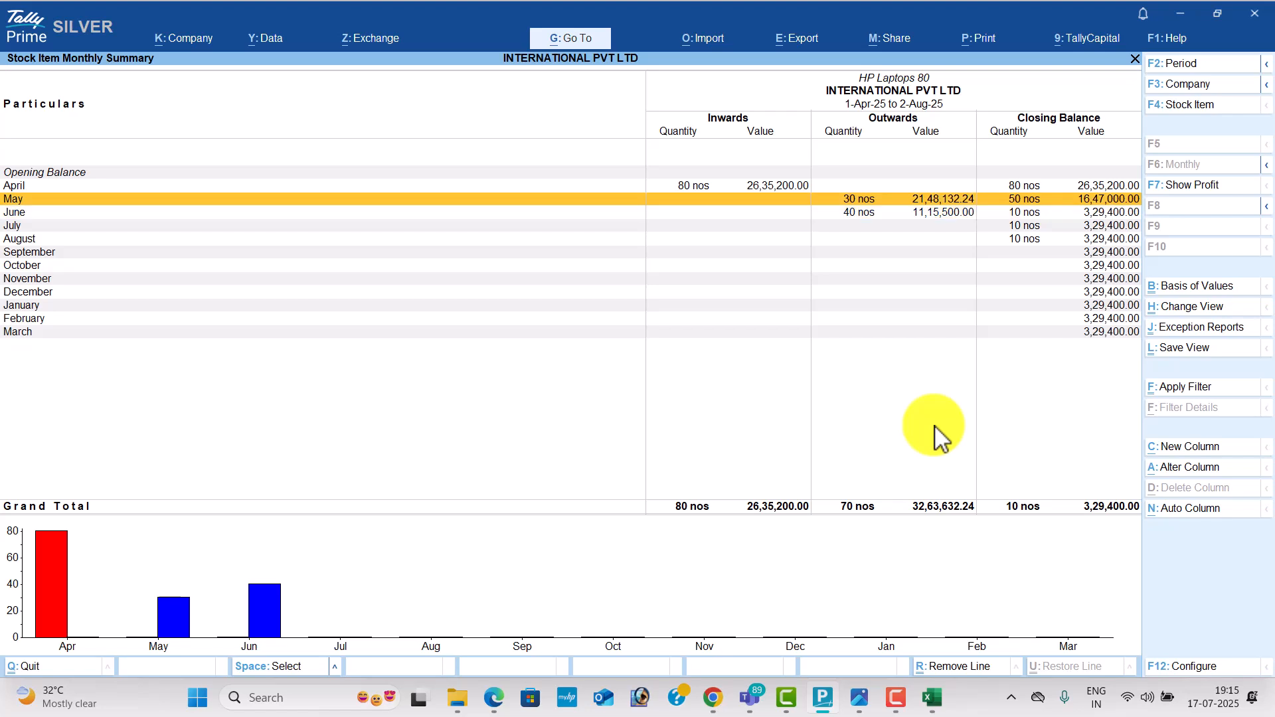
pyautogui.press('Escape')
pyautogui.press('Escape')
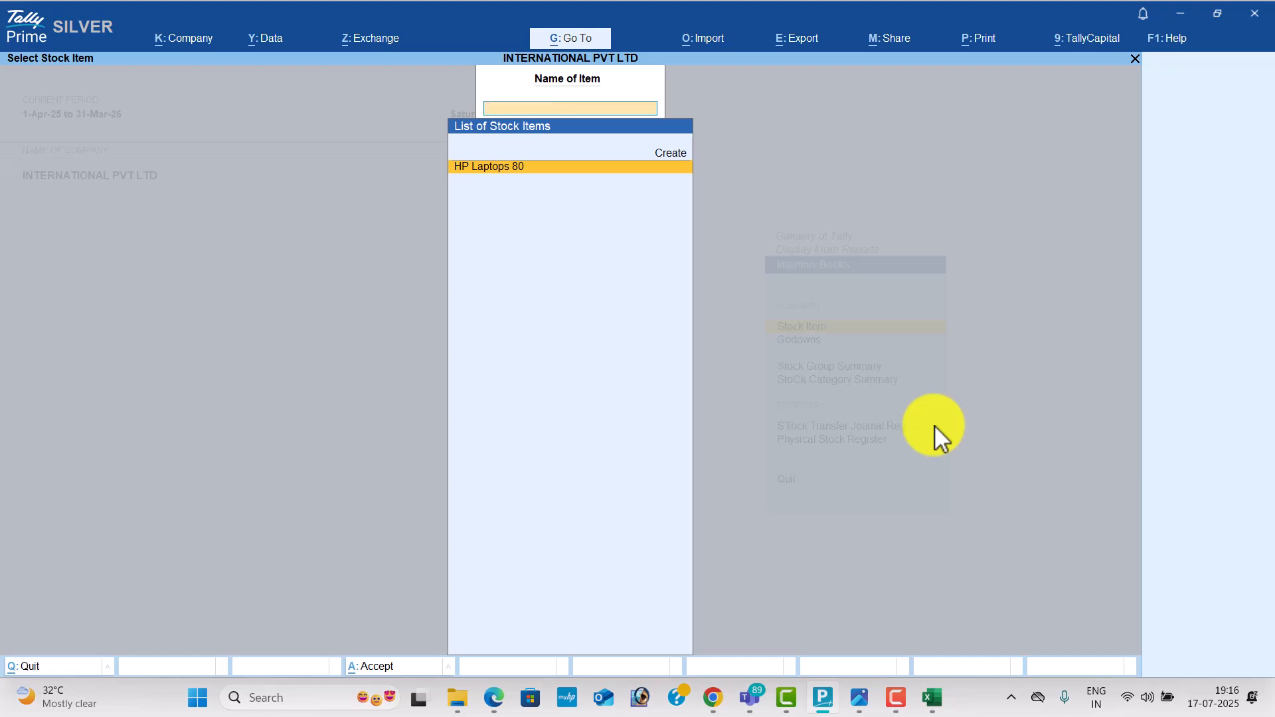
# View the Stock Query for HP Laptops 80 under Statements of Inventory, and return to the Gateway of Tally
pyautogui.press('Down')
pyautogui.press('Escape')
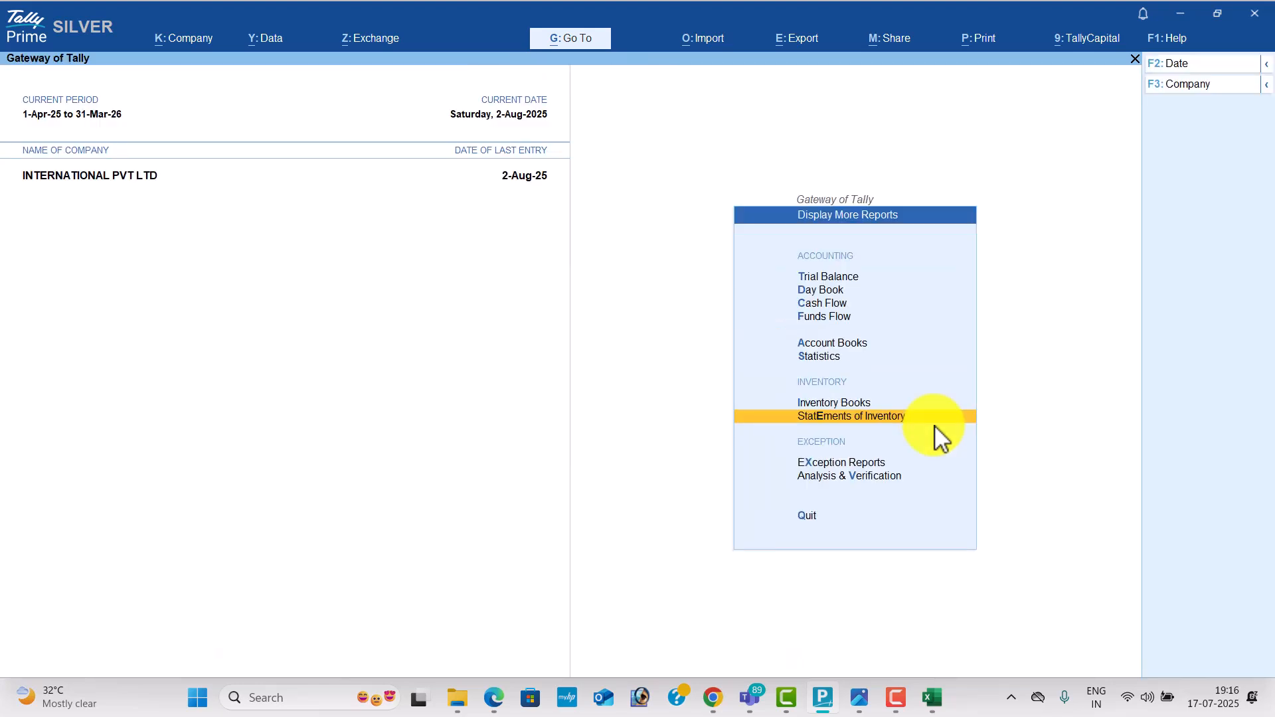
pyautogui.press('Return')
pyautogui.press('Return')
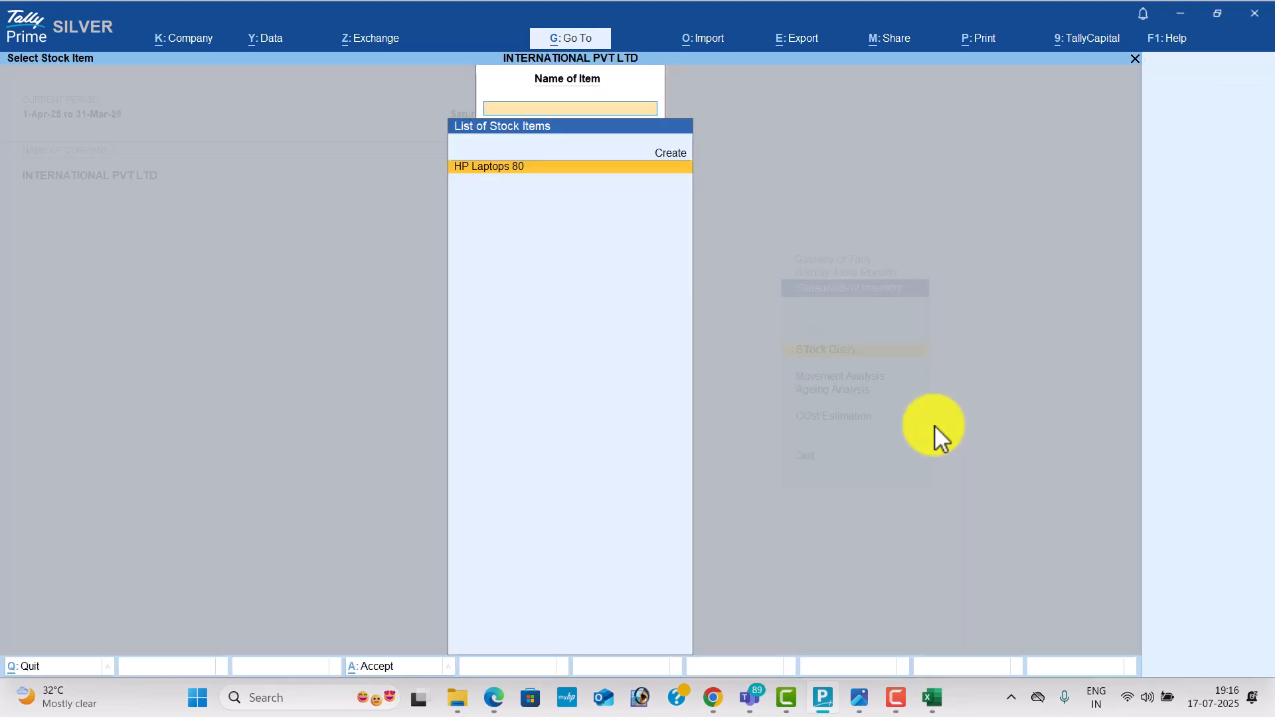
pyautogui.press('Return')
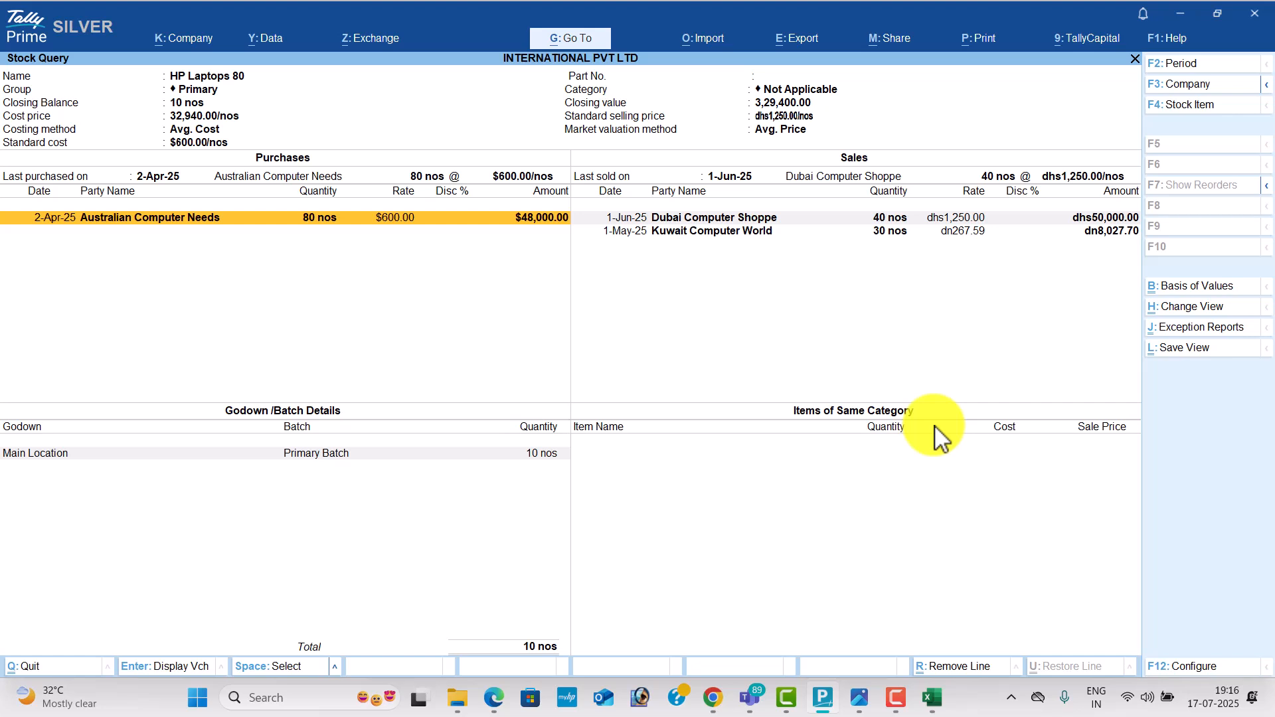
pyautogui.press('Escape')
pyautogui.press('Escape')
pyautogui.press('Escape')
pyautogui.press('Escape')
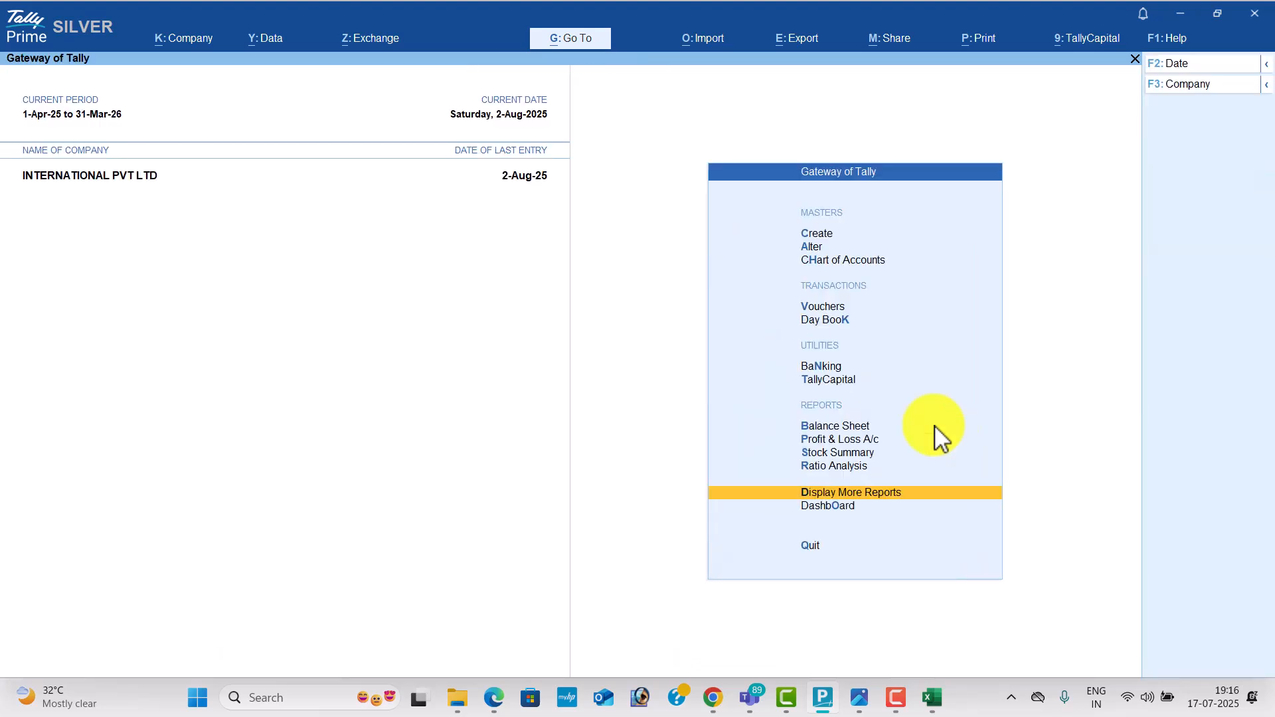
# Open the Profit & Loss A/c and expand it to the detailed view
pyautogui.press('Up')
pyautogui.press('Up')
pyautogui.press('Up')
pyautogui.press('Return')
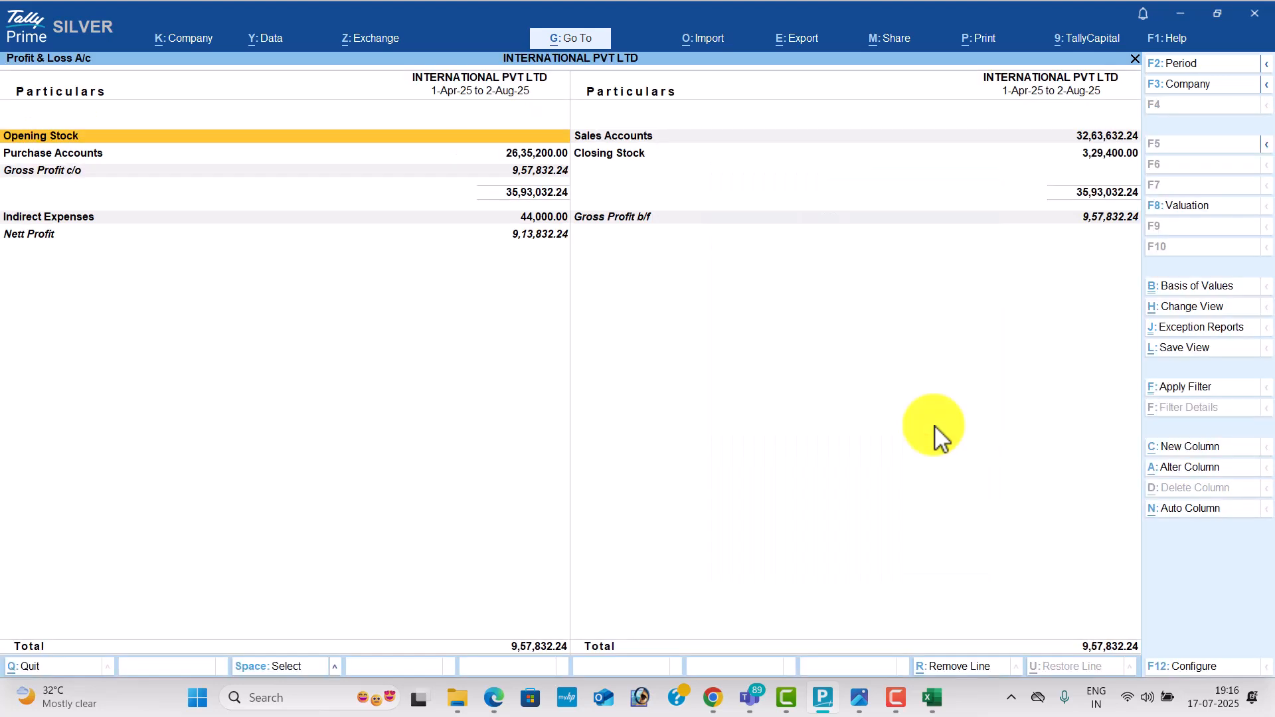
pyautogui.hotkey('alt', 'F5')
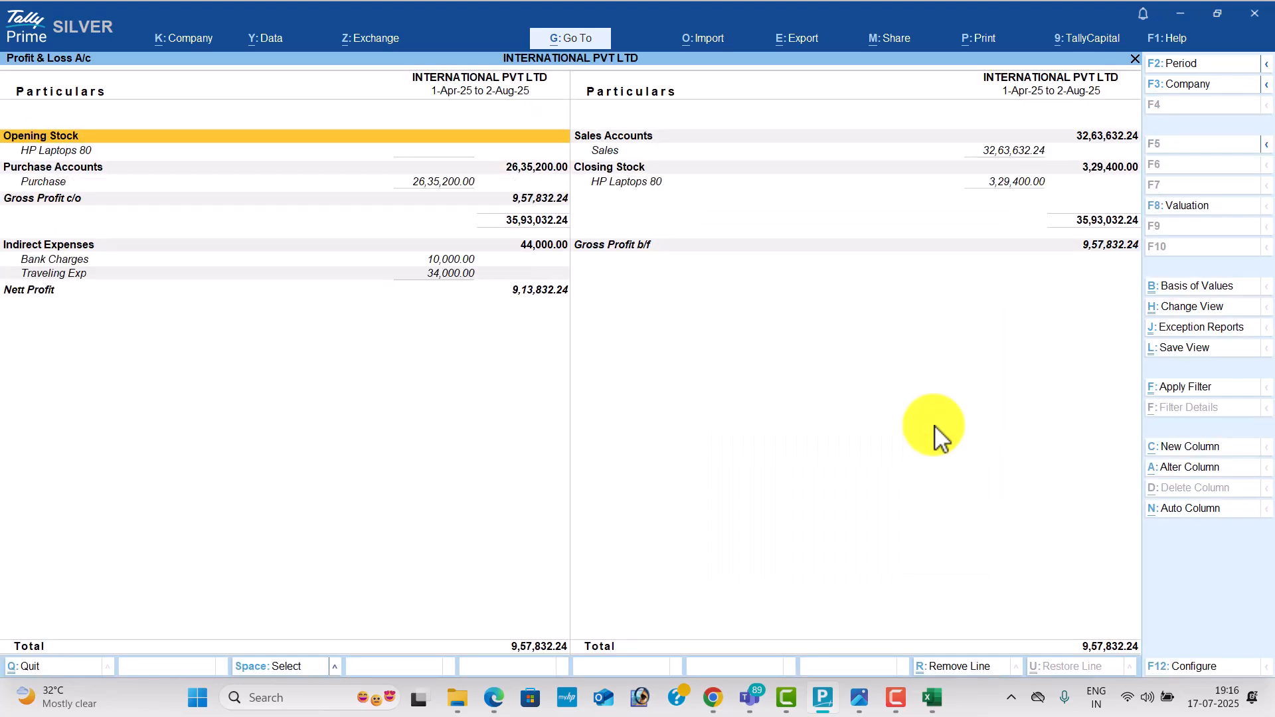
# Switch to the Teams meeting window to check the participants, and return to TallyPrime
pyautogui.hotkey('alt', 'Tab')
pyautogui.hotkey('alt', 'Tab')
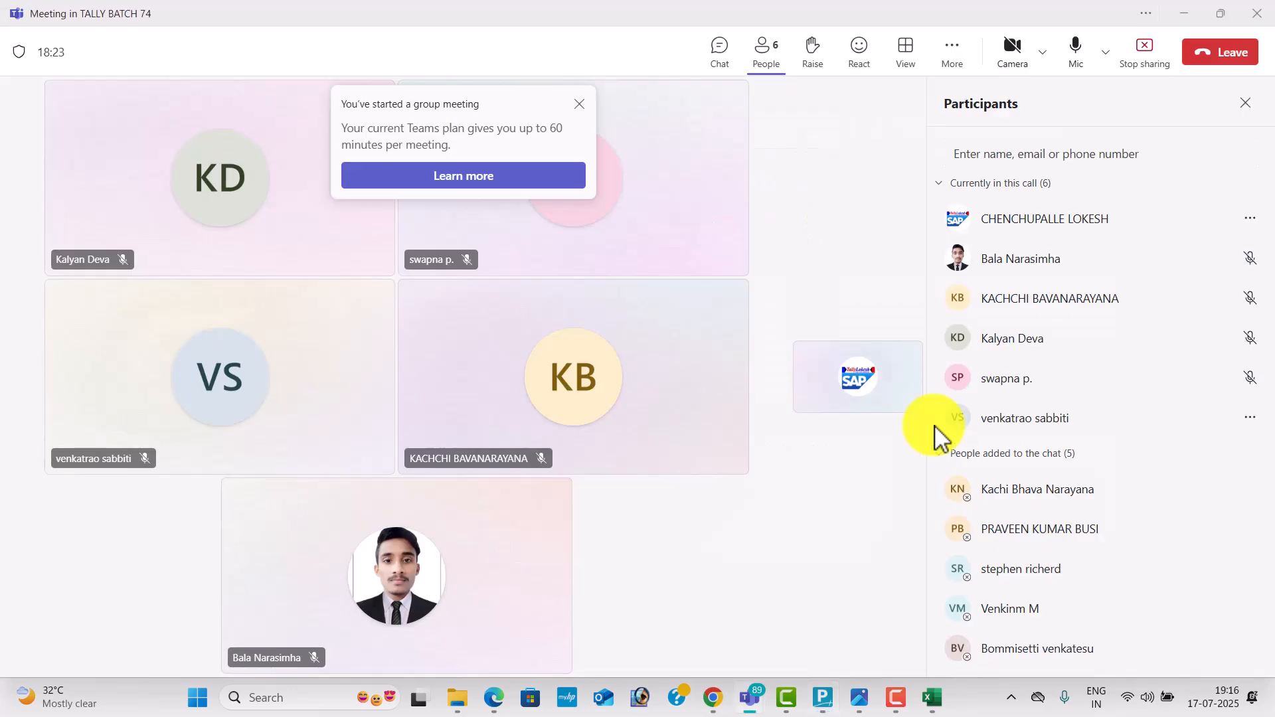
pyautogui.hotkey('alt', 'Tab')
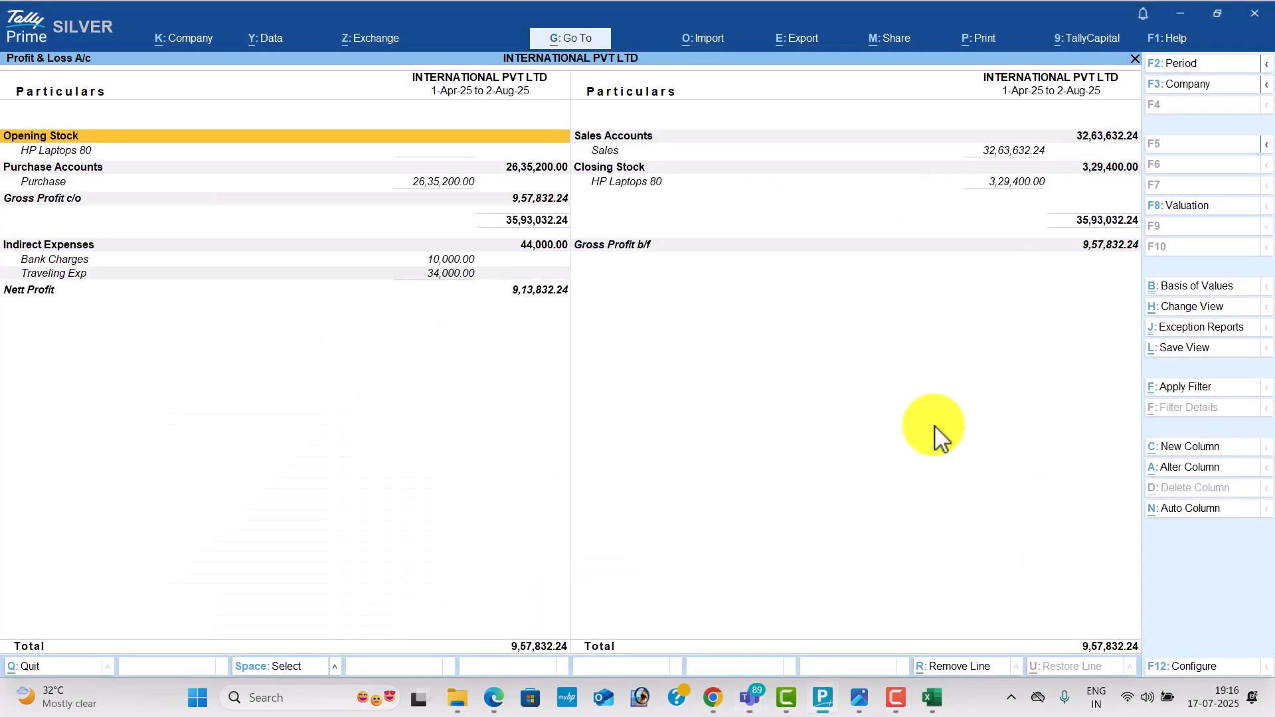
# Add a new column in the $ (Dollor) currency to the Profit & Loss A/c
pyautogui.hotkey('alt', 'c')
pyautogui.press('Return')
pyautogui.press('Return')
pyautogui.press('Down')
pyautogui.press('Return')
pyautogui.press('Return')
pyautogui.press('Return')
pyautogui.press('Return')
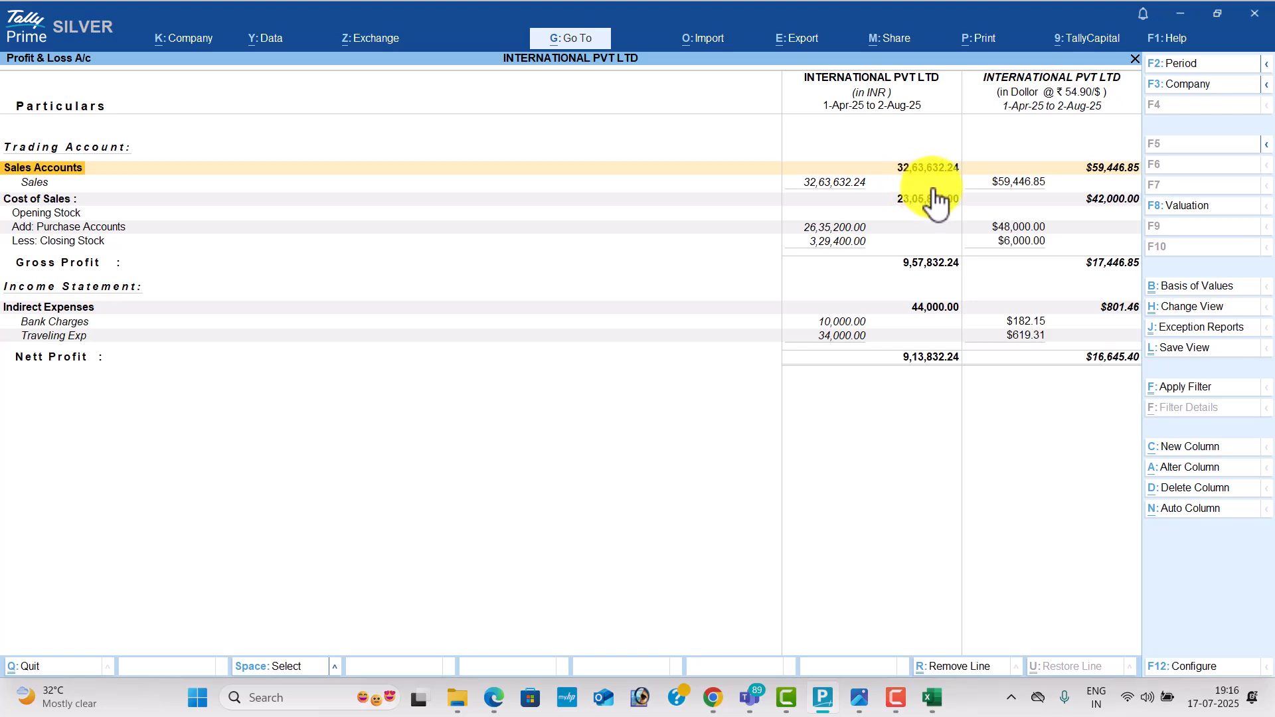
# Add another Profit & Loss column from 1-Apr-25 in the dhs (Dirhms) currency, with default stock valuation
pyautogui.hotkey('alt', 'c')
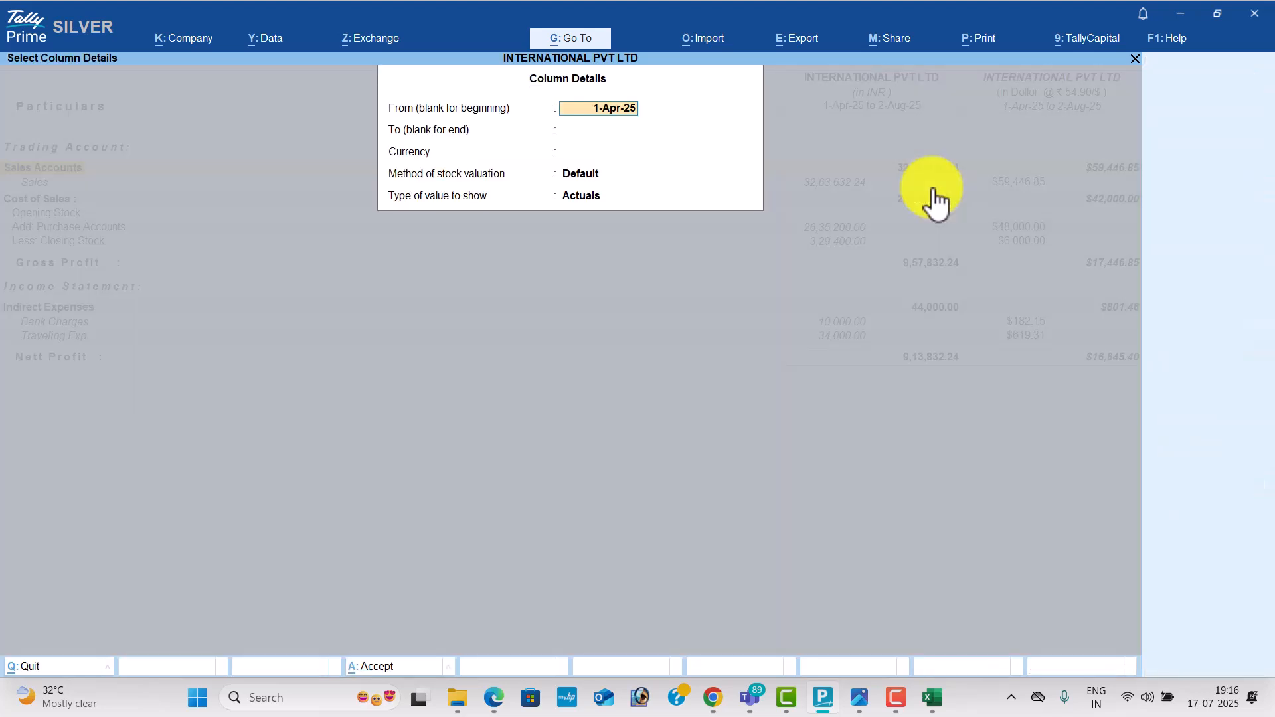
pyautogui.press('Return')
pyautogui.press('Return')
pyautogui.press('Down')
pyautogui.press('Down')
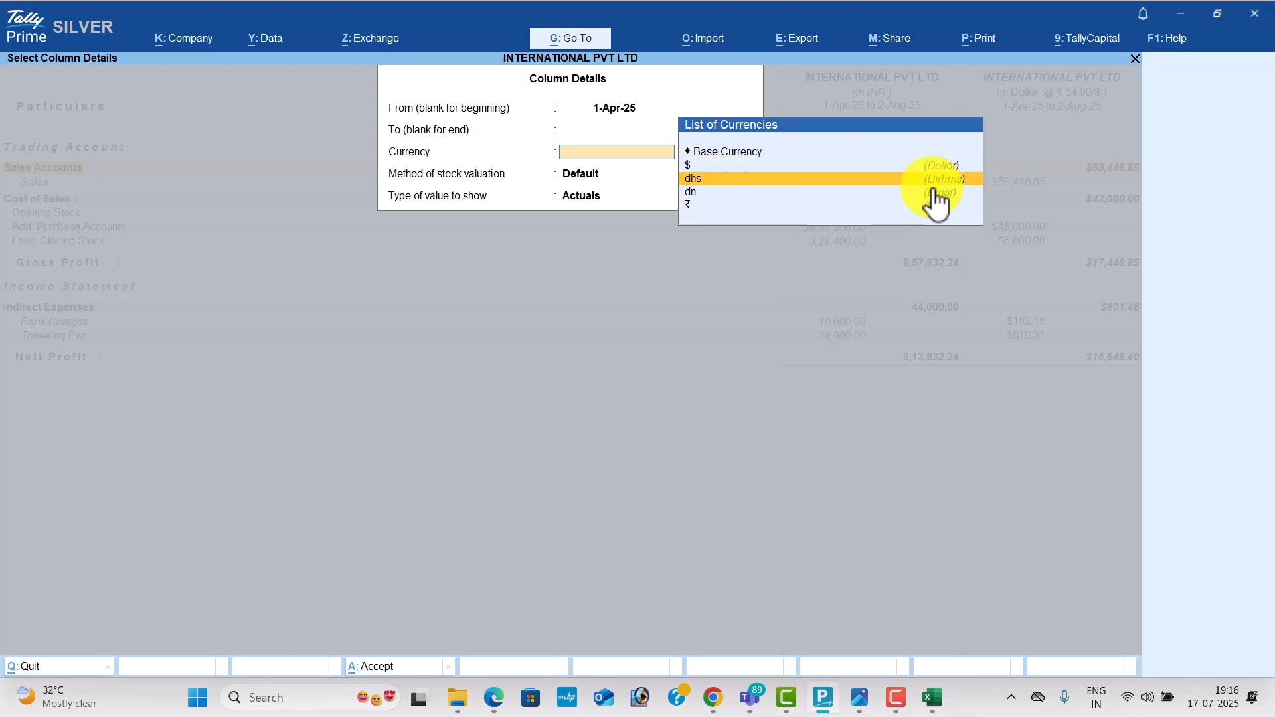
pyautogui.press('Return')
pyautogui.press('Return')
pyautogui.hotkey('ctrl', 'a')
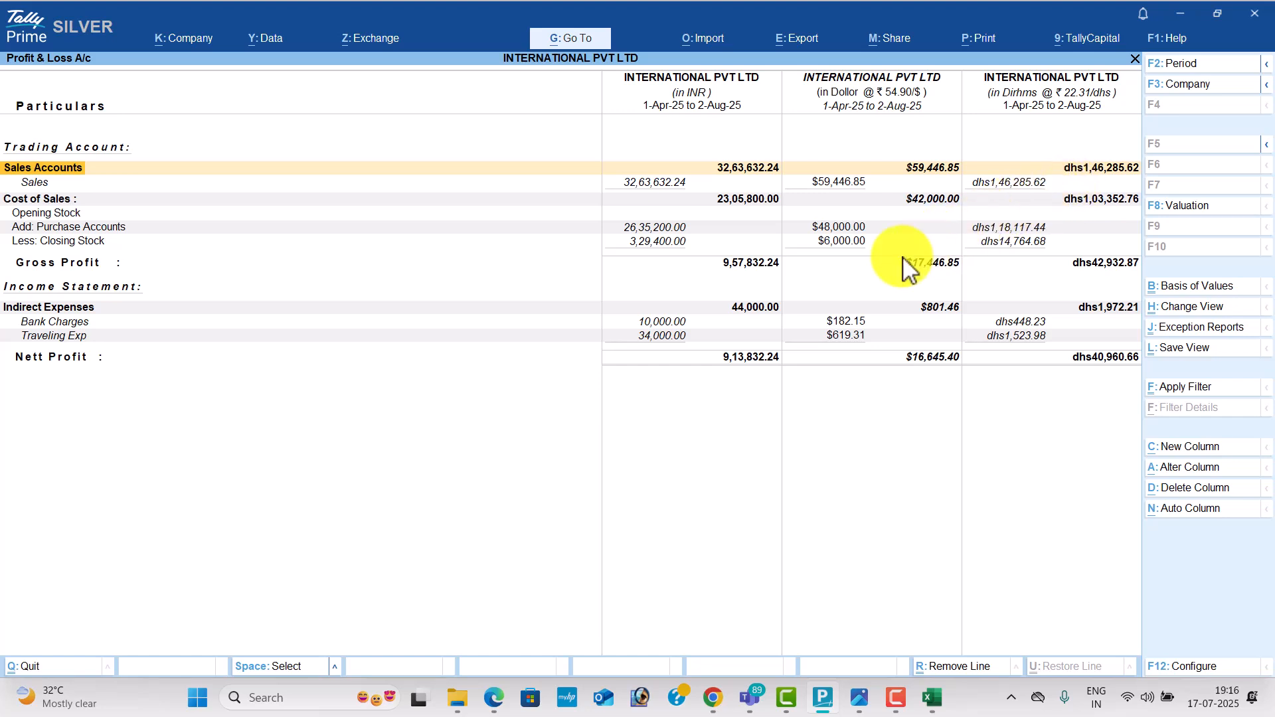
# Add a further Profit & Loss column from 1-Apr-25 in the dn (Dinar) currency
pyautogui.hotkey('alt', 'c')
pyautogui.press('Return')
pyautogui.press('Return')
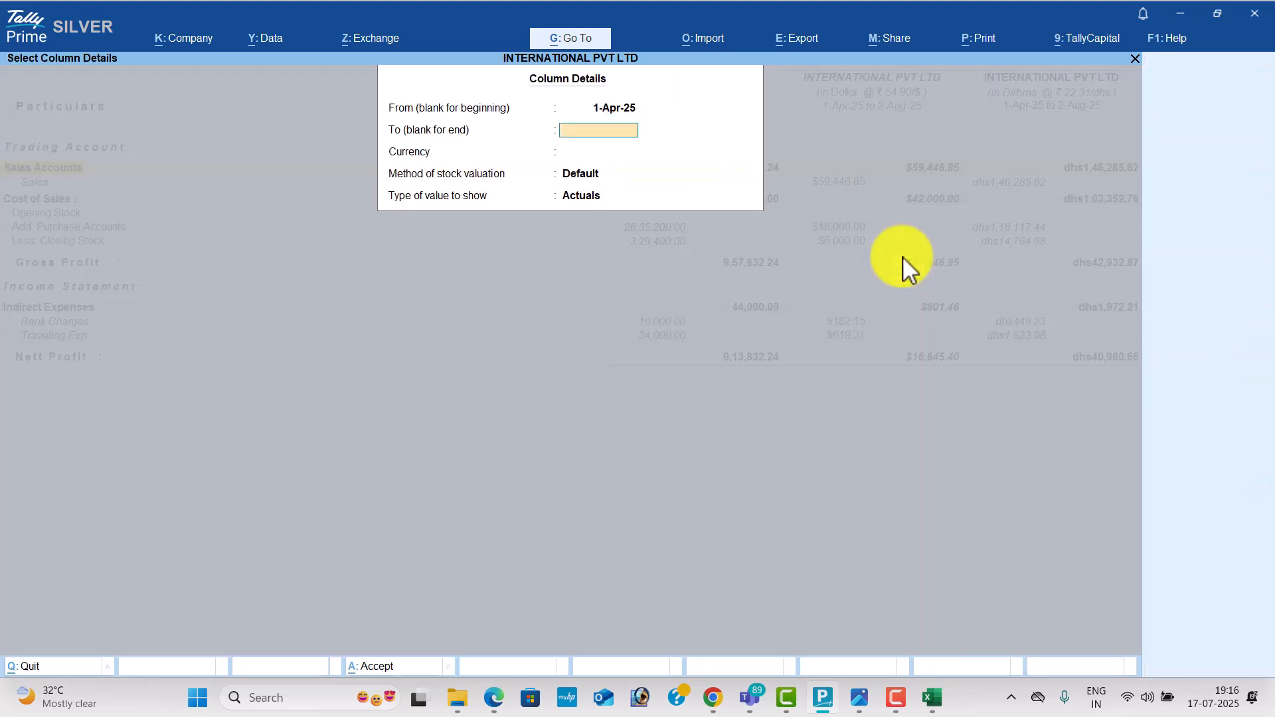
pyautogui.press('Down')
pyautogui.press('Down')
pyautogui.press('Down')
pyautogui.press('Return')
pyautogui.press('Return')
pyautogui.press('Return')
pyautogui.press('Return')
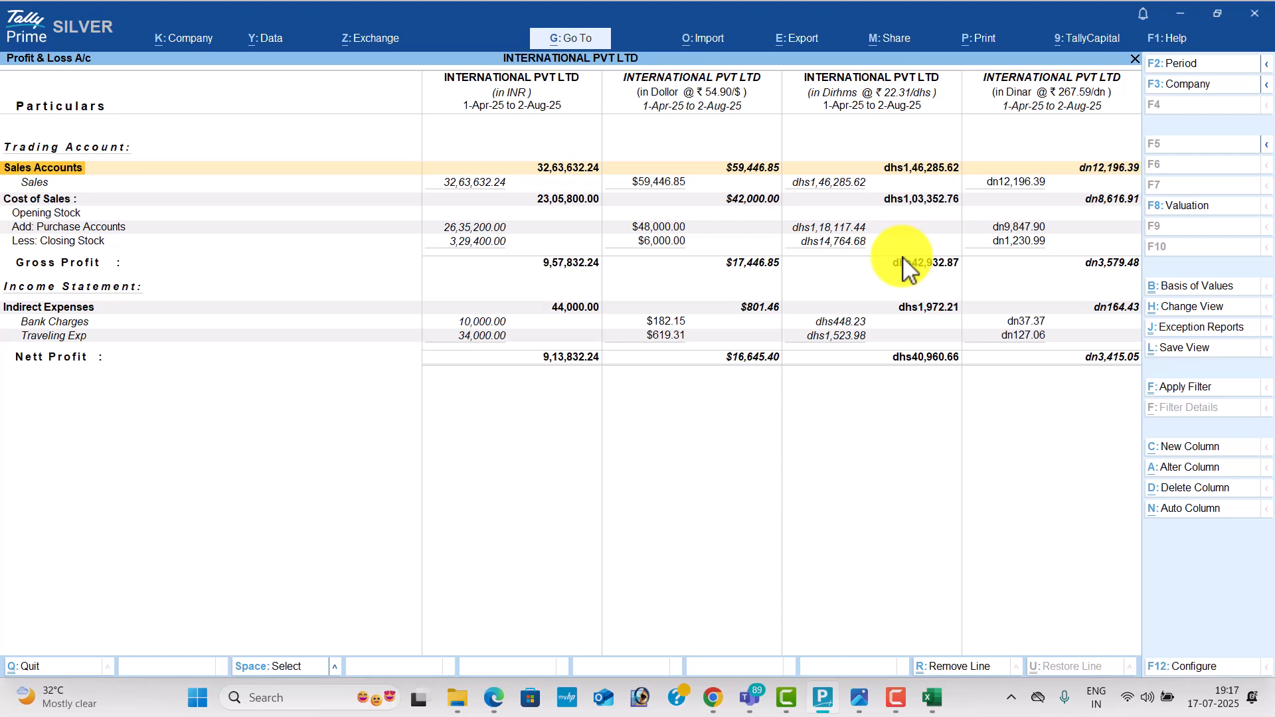
# Close the Profit & Loss A/c back to the Gateway of Tally, and check the Teams meeting window before returning to TallyPrime
pyautogui.press('Escape')
pyautogui.press('Escape')
pyautogui.press('Escape')
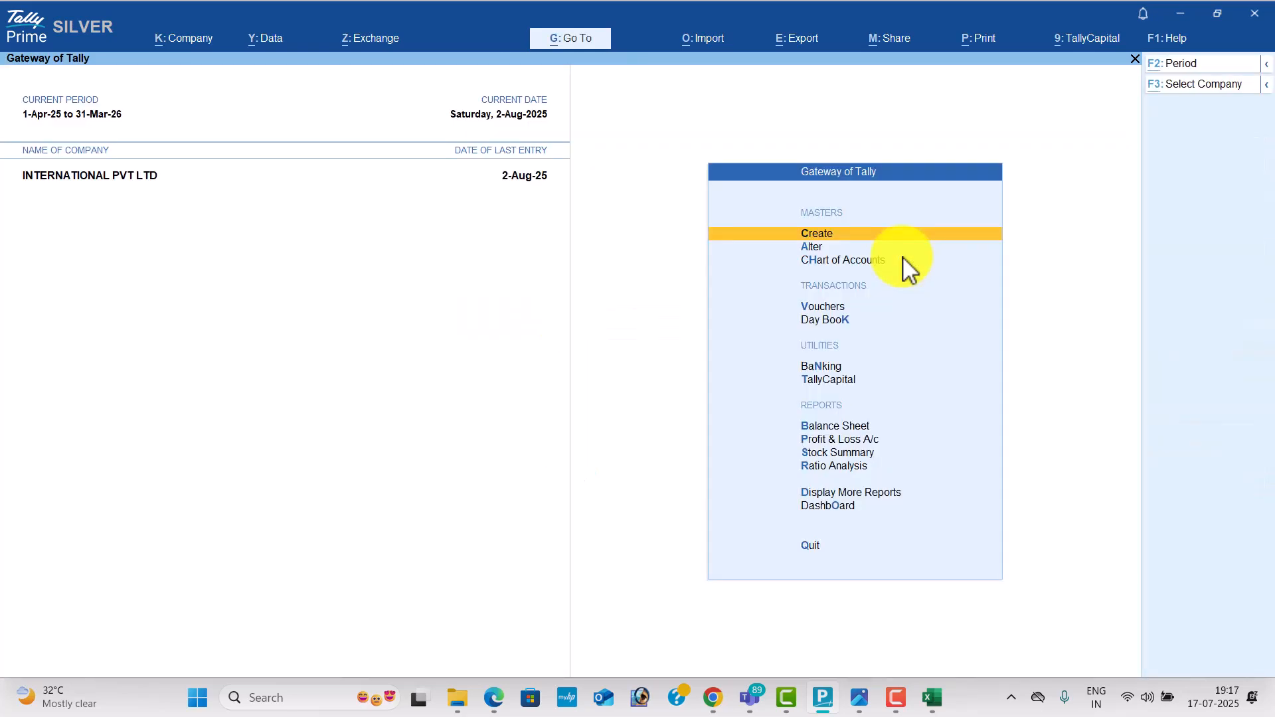
pyautogui.hotkey('alt', 'Tab')
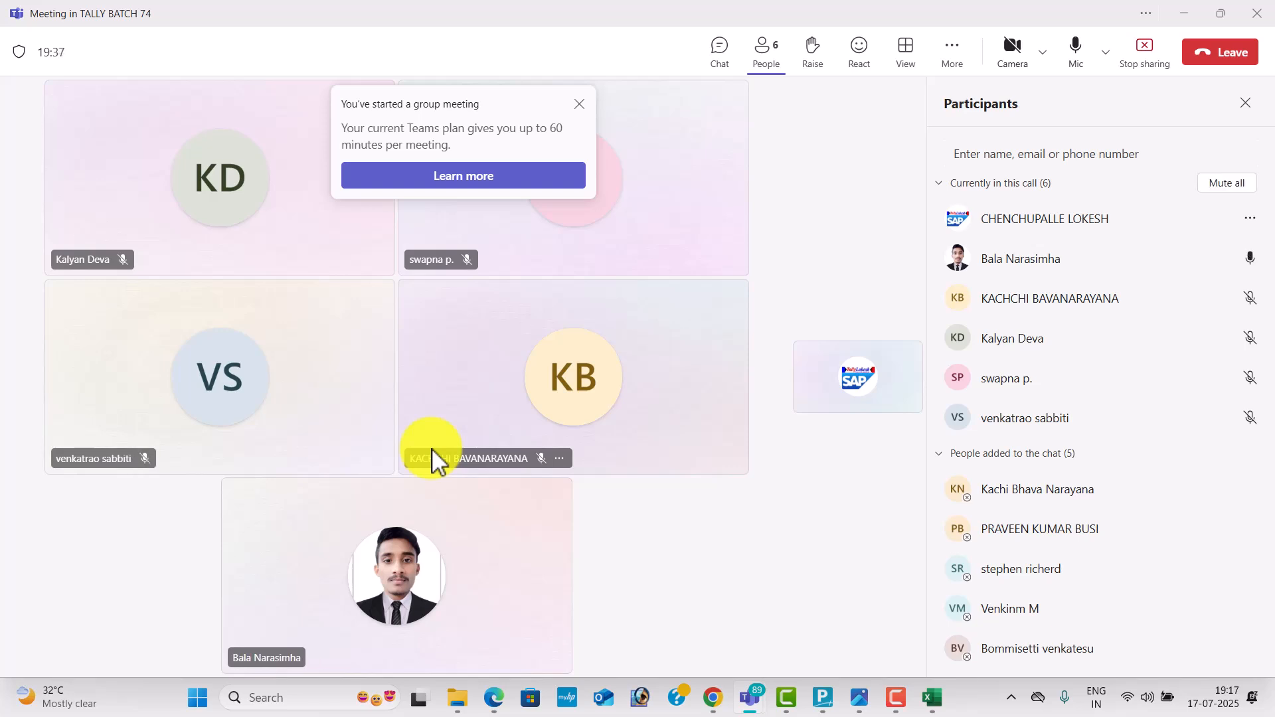
pyautogui.hotkey('alt', 'Tab')
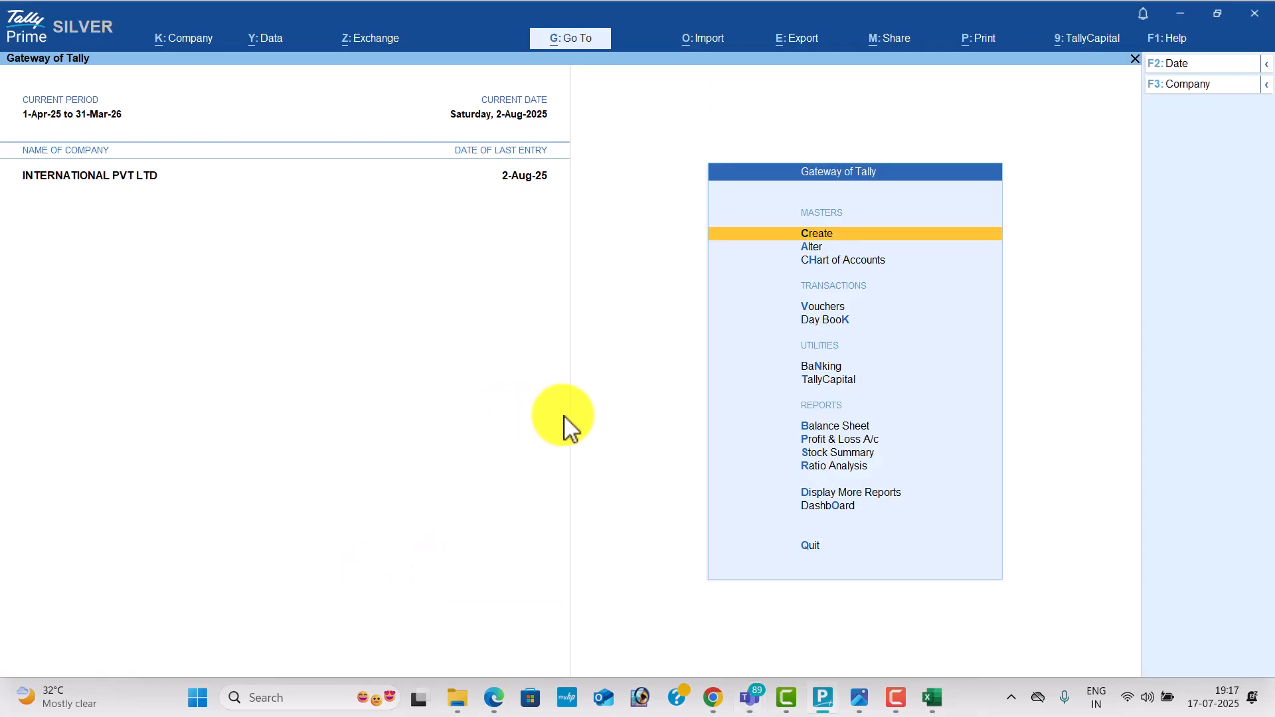
# Switch to the 30 - DAYS MATERIAL 1 PDF in Edge and read the VAT exercise Problem 12 for Andhra Traders
pyautogui.hotkey('alt', 'Tab')
pyautogui.hotkey('alt', 'Tab')
pyautogui.scroll(-8, 588, 438)
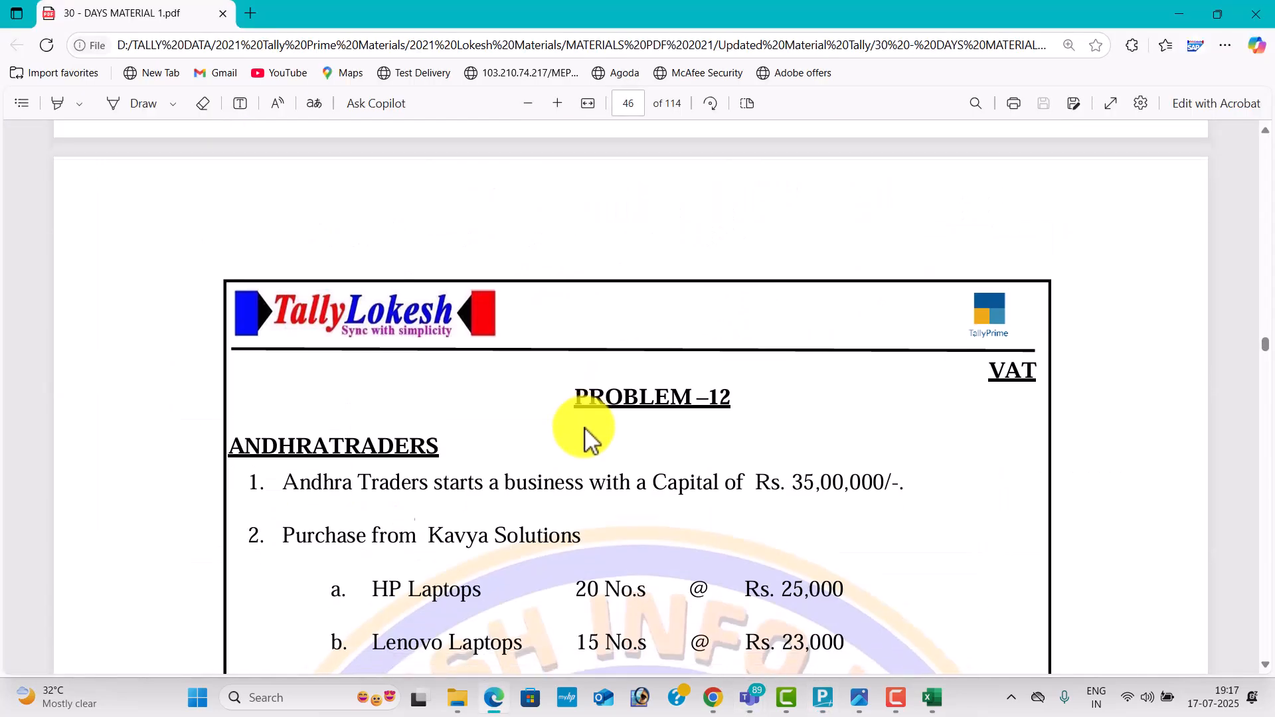
pyautogui.scroll(-5, 586, 431)
pyautogui.scroll(4, 586, 430)
pyautogui.scroll(-2, 586, 430)
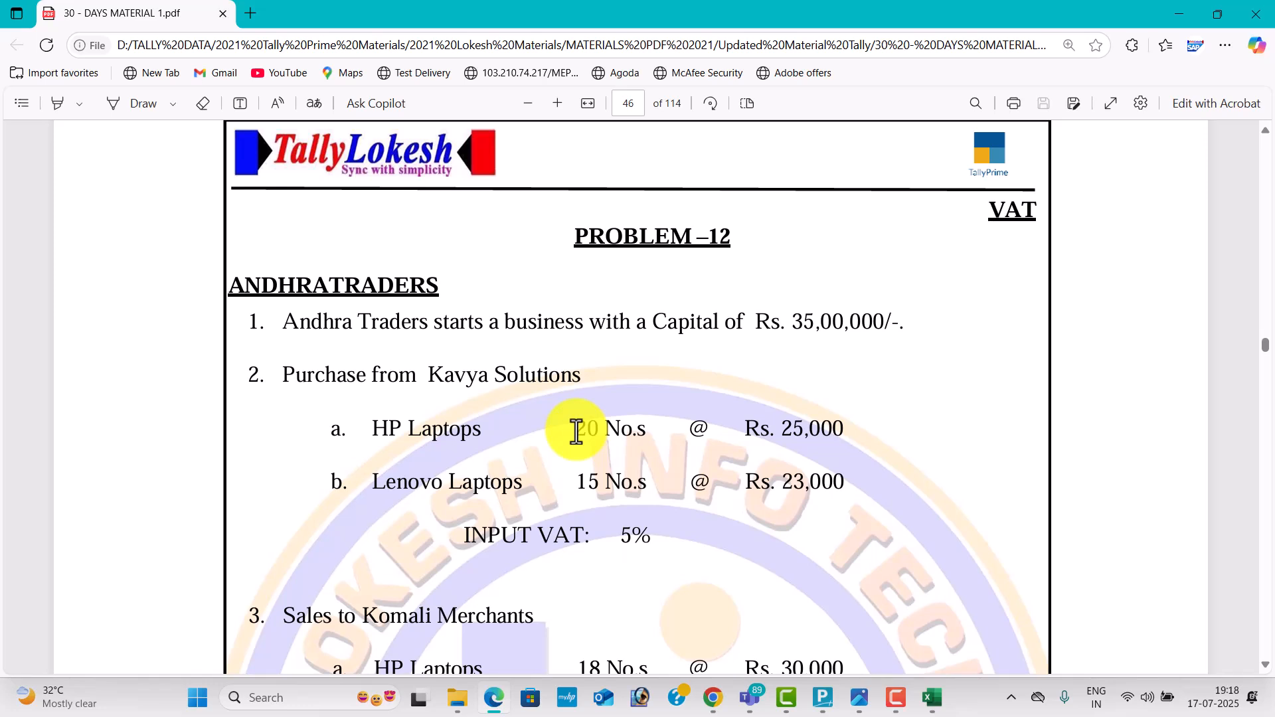
# Switch to the TALLY TEST workbook in Excel and enter VAT in E22 and VALUE ADDED TAX in F22 of Sheet9
pyautogui.hotkey('alt', 'Tab')
pyautogui.hotkey('alt', 'Tab')
pyautogui.hotkey('alt', 'Tab')
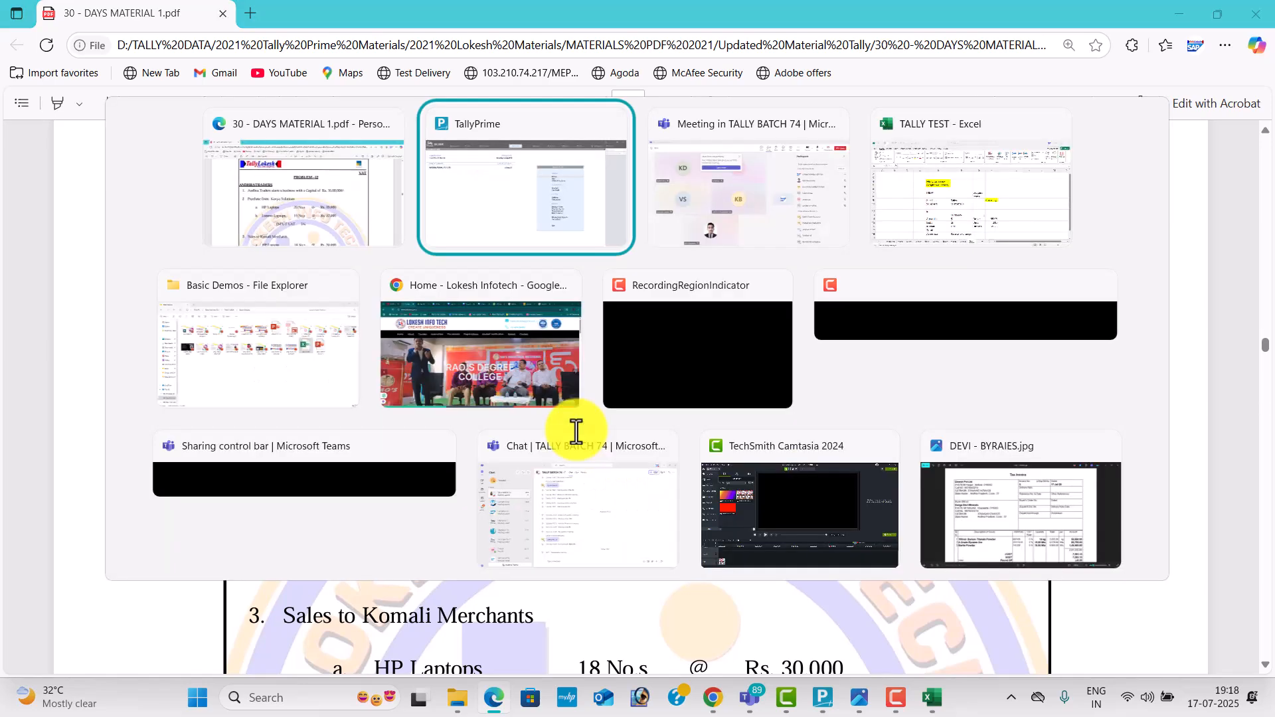
pyautogui.scroll(-5, 435, 462)
pyautogui.scroll(-1, 435, 462)
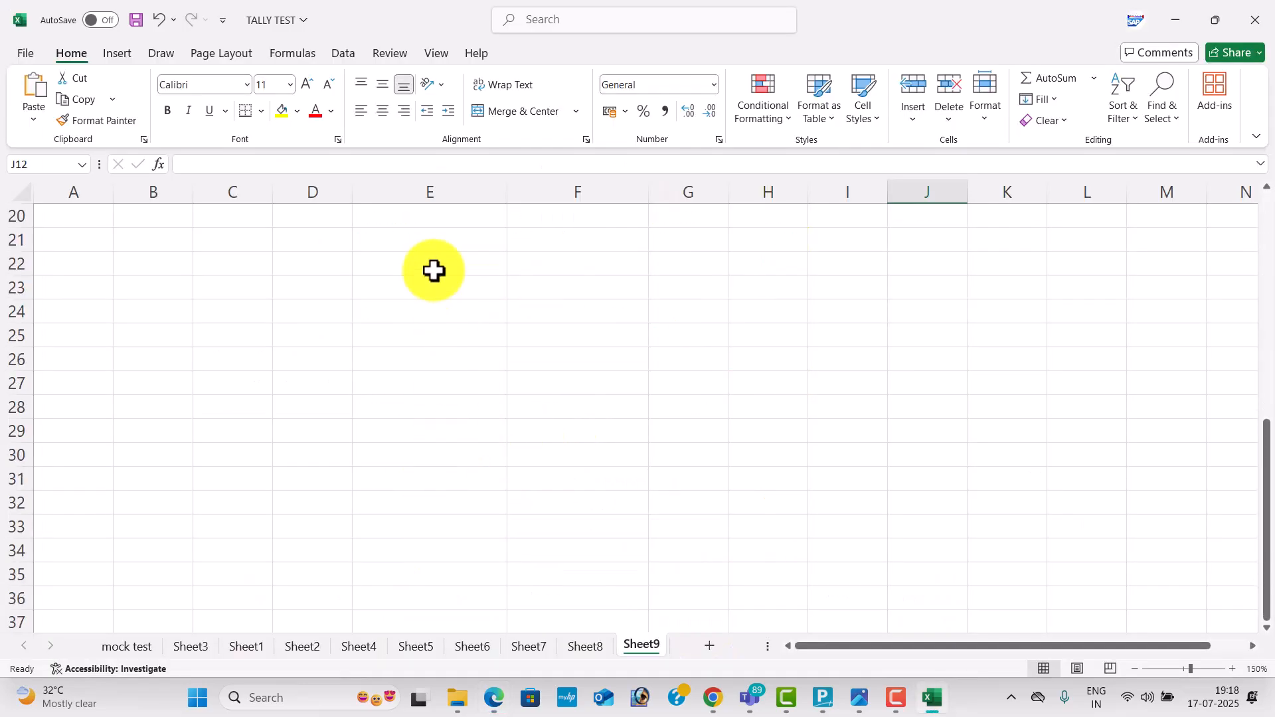
pyautogui.click(434, 270)
pyautogui.write('VAT')
pyautogui.press('Tab')
pyautogui.write('VALUE ')
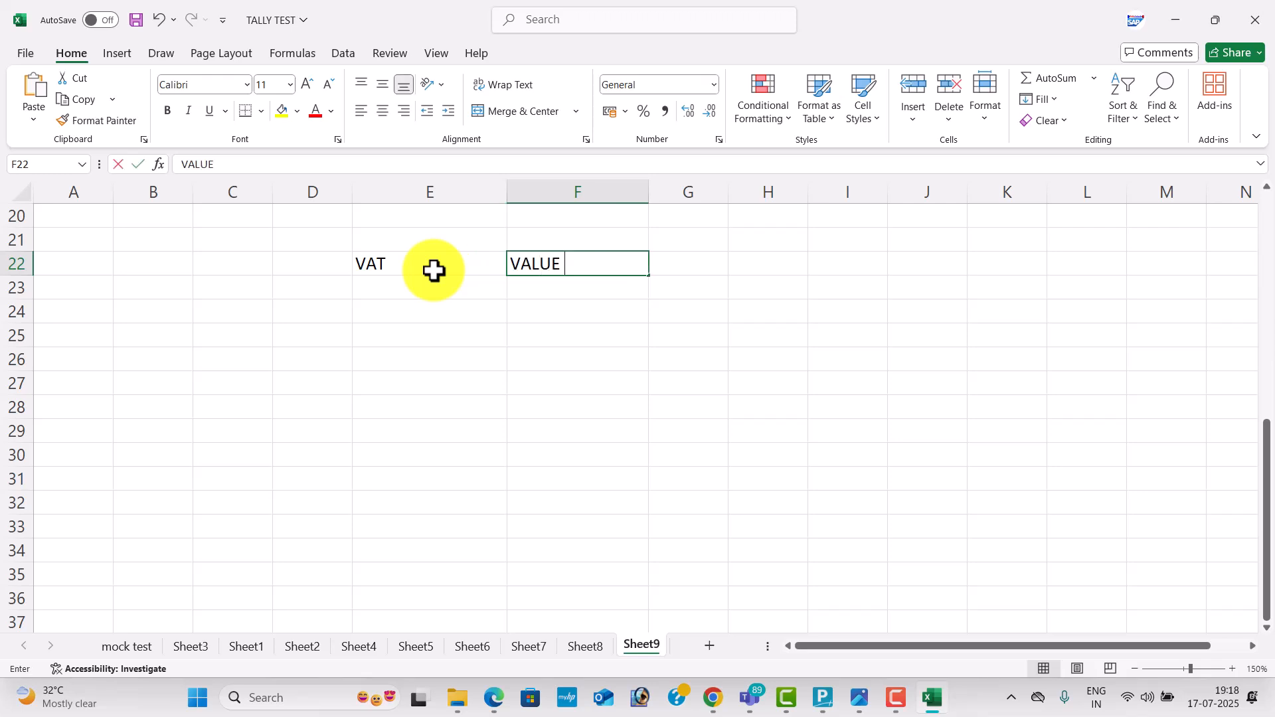
pyautogui.write('ADDED TAX')
pyautogui.press('Return')
# Enter PURCHASE in E24 and INPUT VAT beside it in F24
pyautogui.press('Left')
pyautogui.press('Down')
pyautogui.write('PURCHASE')
pyautogui.press('Return')
pyautogui.press('Right')
pyautogui.press('Up')
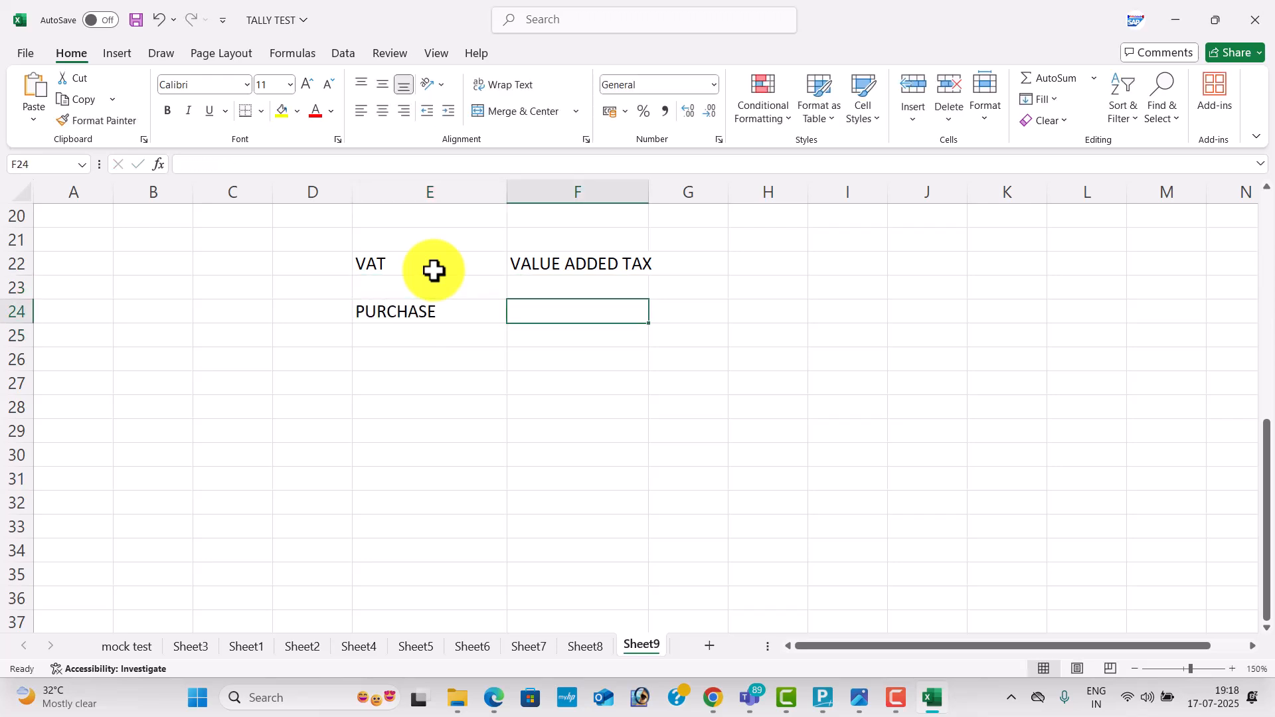
pyautogui.write('INPUT VAT')
pyautogui.press('Return')
# Enter SALES in E26 and OUTPUT VAT beside it in F26
pyautogui.press('Down')
pyautogui.press('Left')
pyautogui.write('SALES')
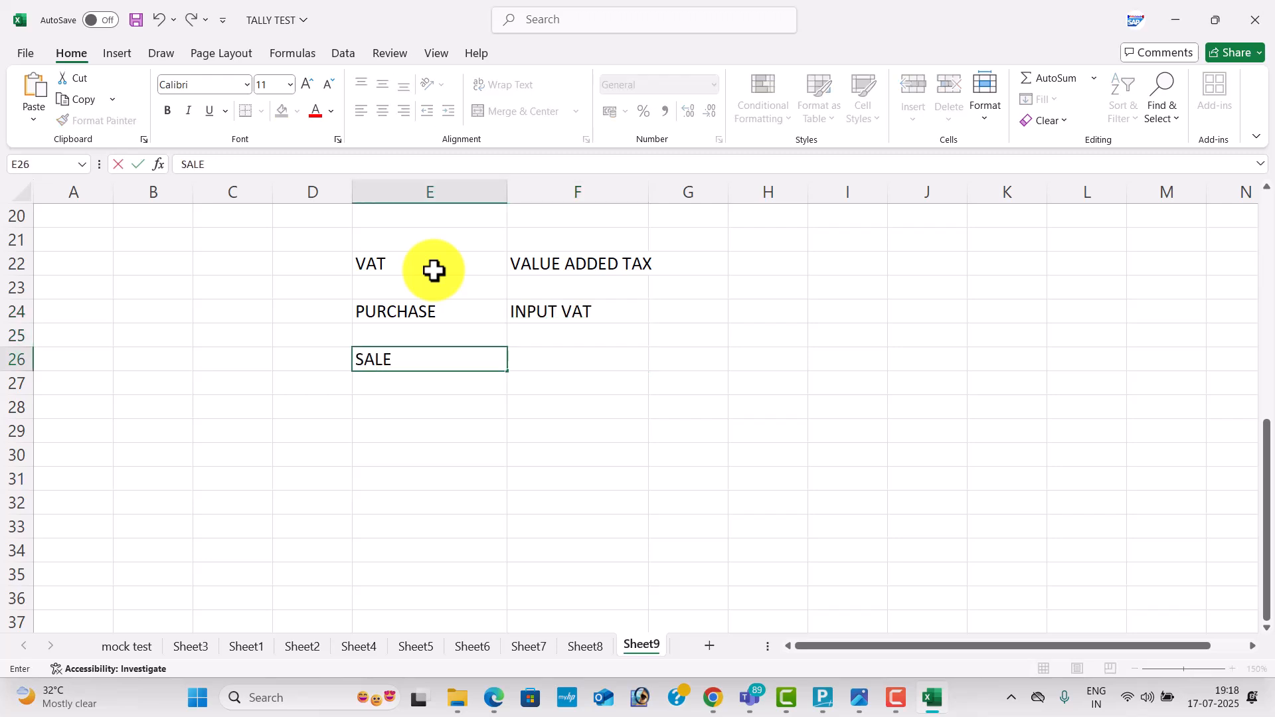
pyautogui.press('Right')
pyautogui.write('OUTPU')
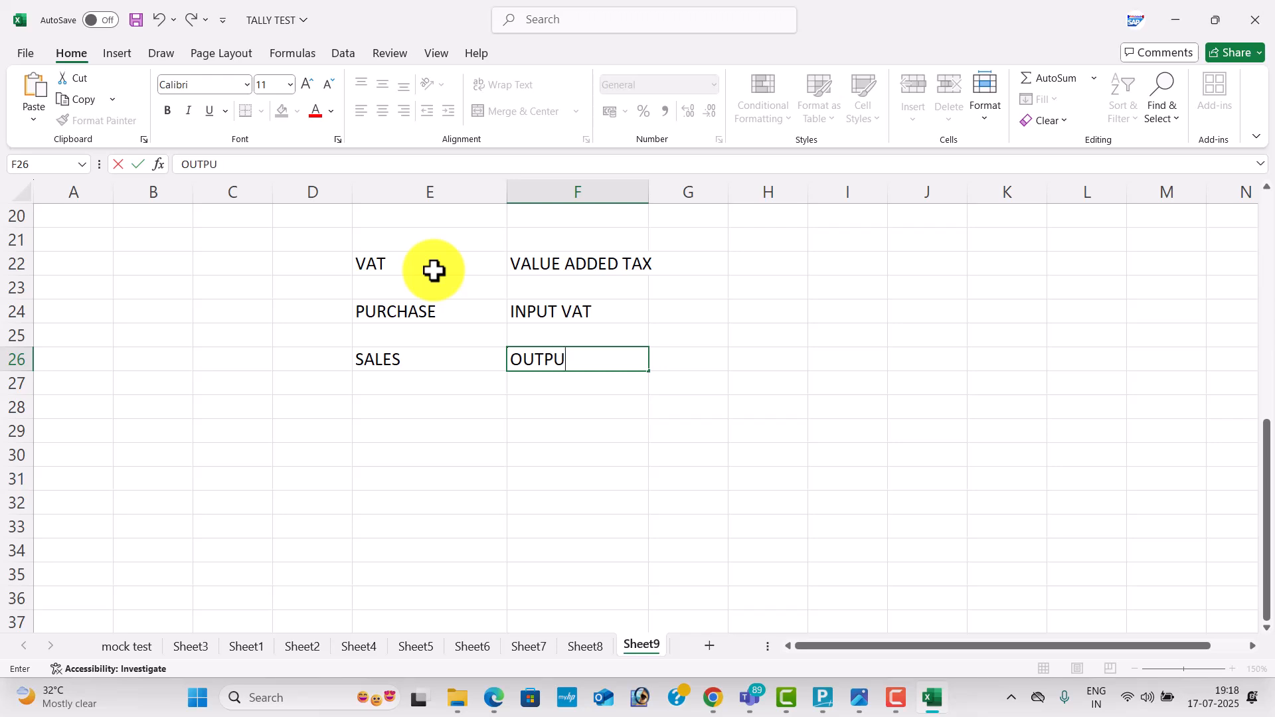
pyautogui.write('T VAT')
# Enter the tax formula note OUTPUT-INPUT in E29 and TAX in F29
pyautogui.press('Left')
pyautogui.press('Down')
pyautogui.press('Down')
pyautogui.press('Down')
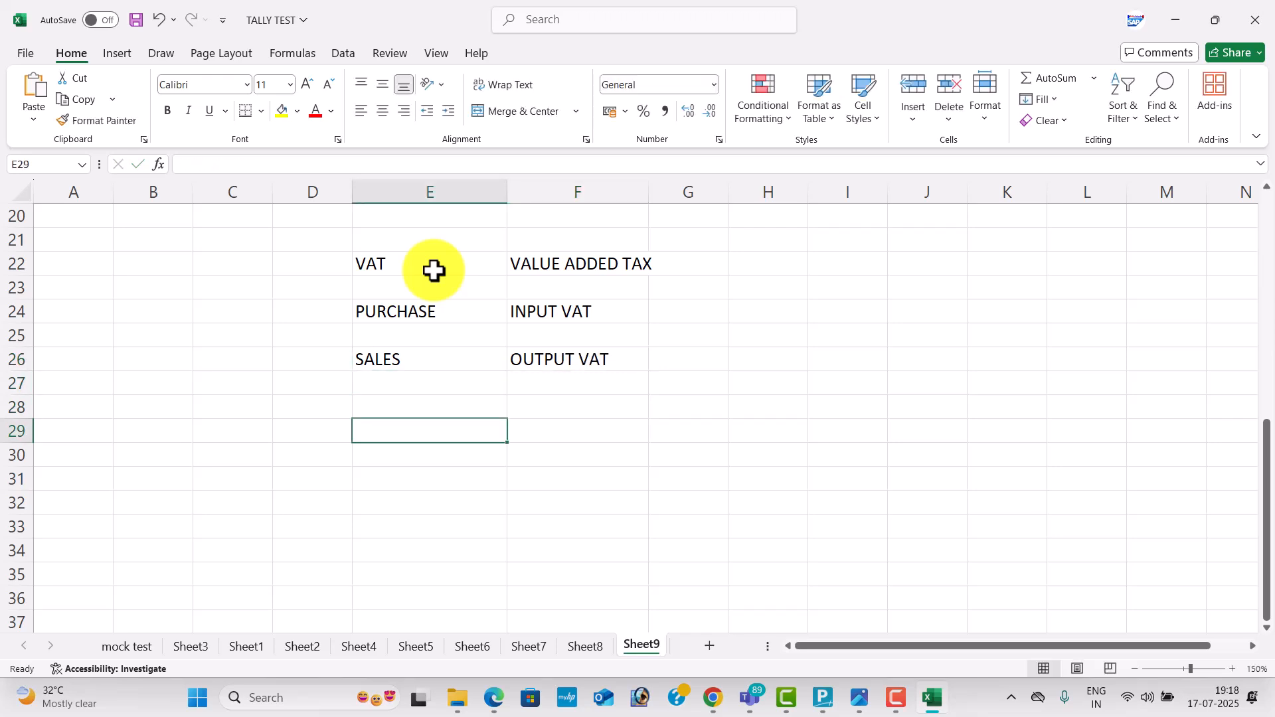
pyautogui.write('OUTPUT')
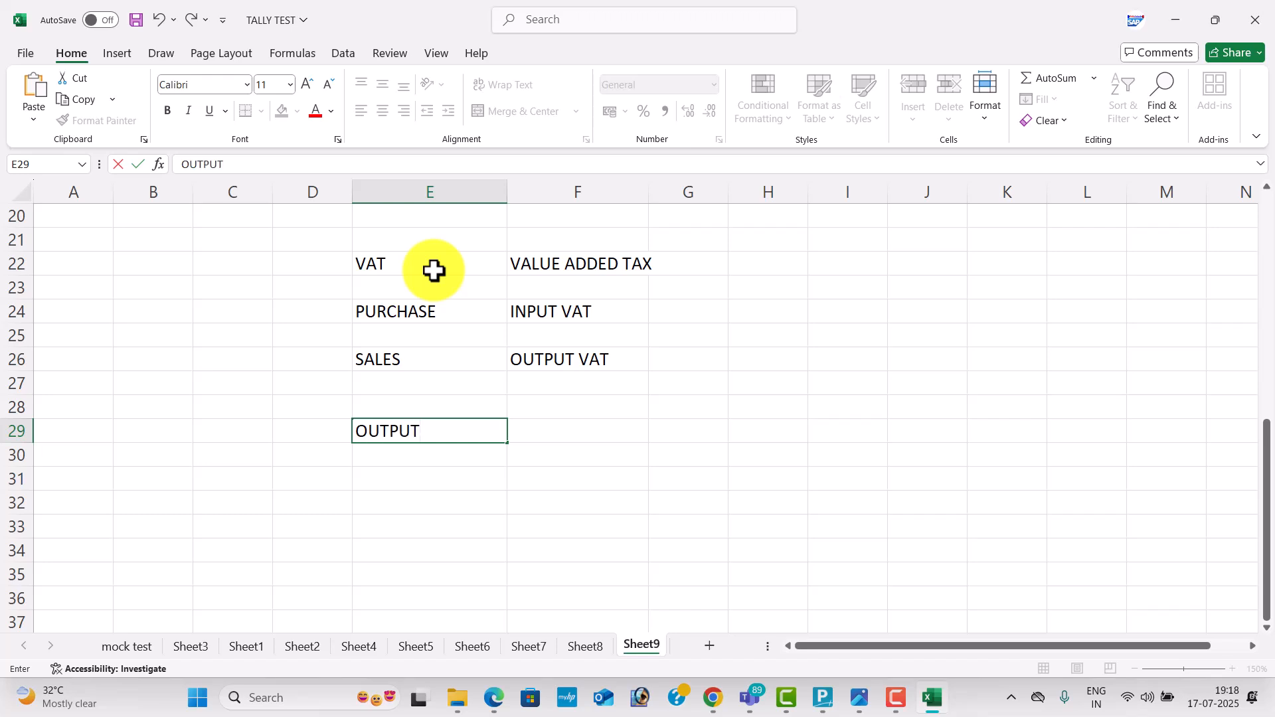
pyautogui.write('-INPUT')
pyautogui.press('Tab')
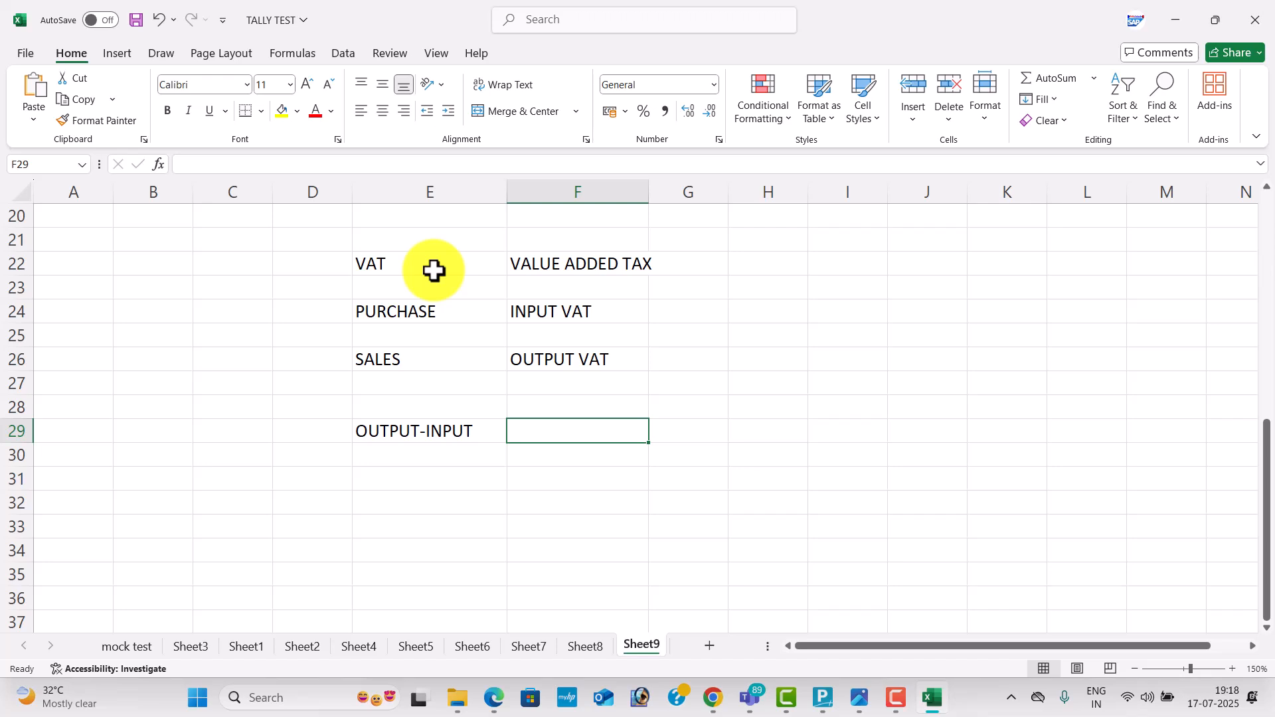
pyautogui.write('TAX')
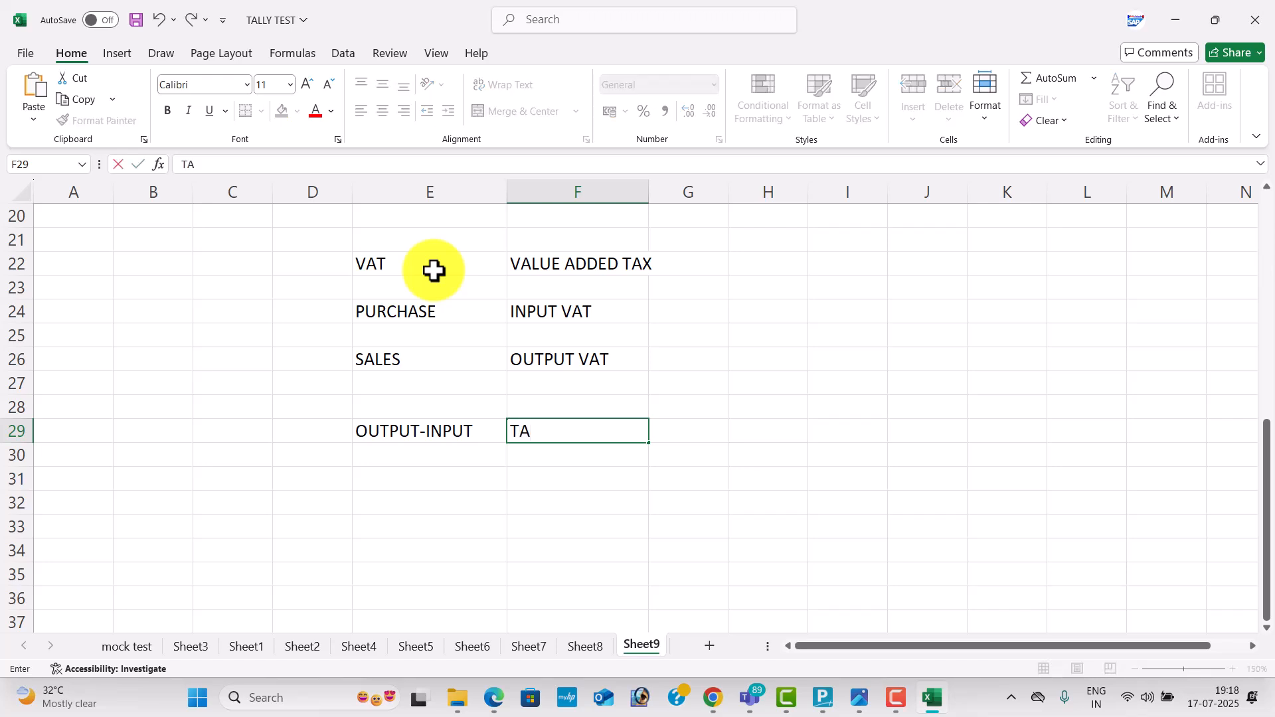
pyautogui.press('Return')
# Enter WITH IN THE STATE in G24, next to INPUT VAT
pyautogui.press('Right')
pyautogui.press('Up')
pyautogui.press('Up')
pyautogui.press('Up')
pyautogui.press('Up')
pyautogui.press('Up')
pyautogui.press('Up')
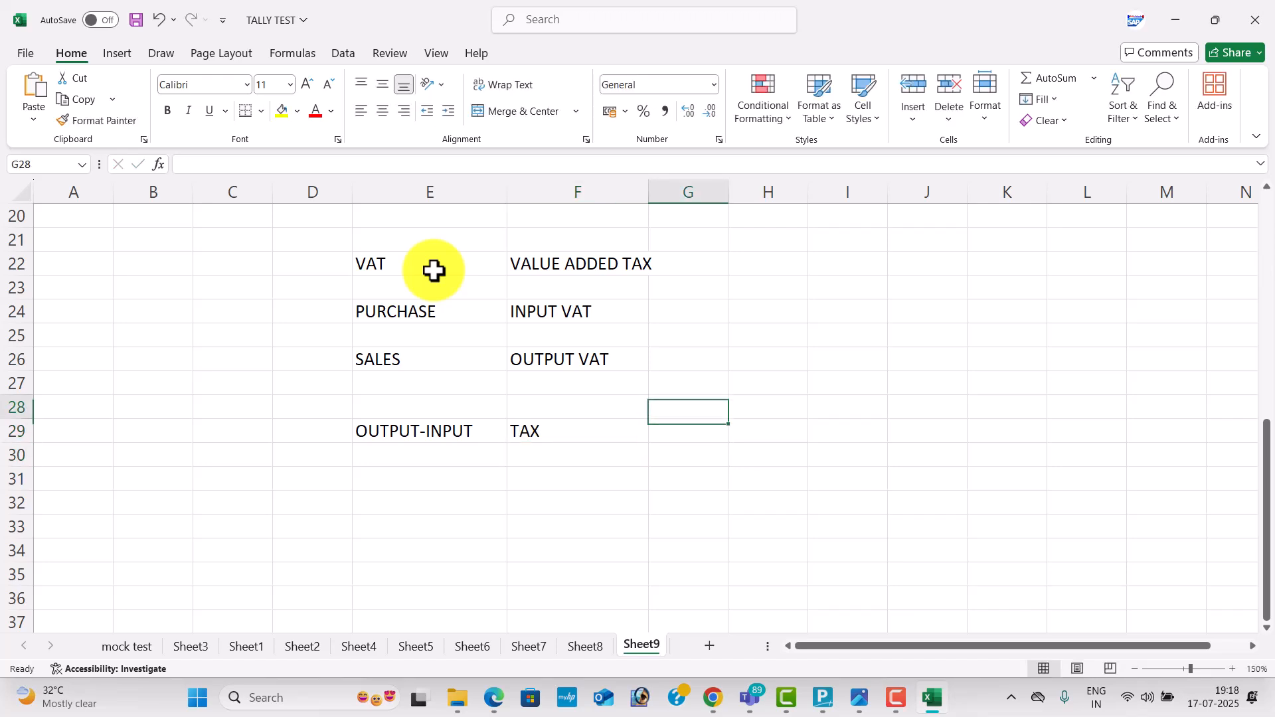
pyautogui.write('WI')
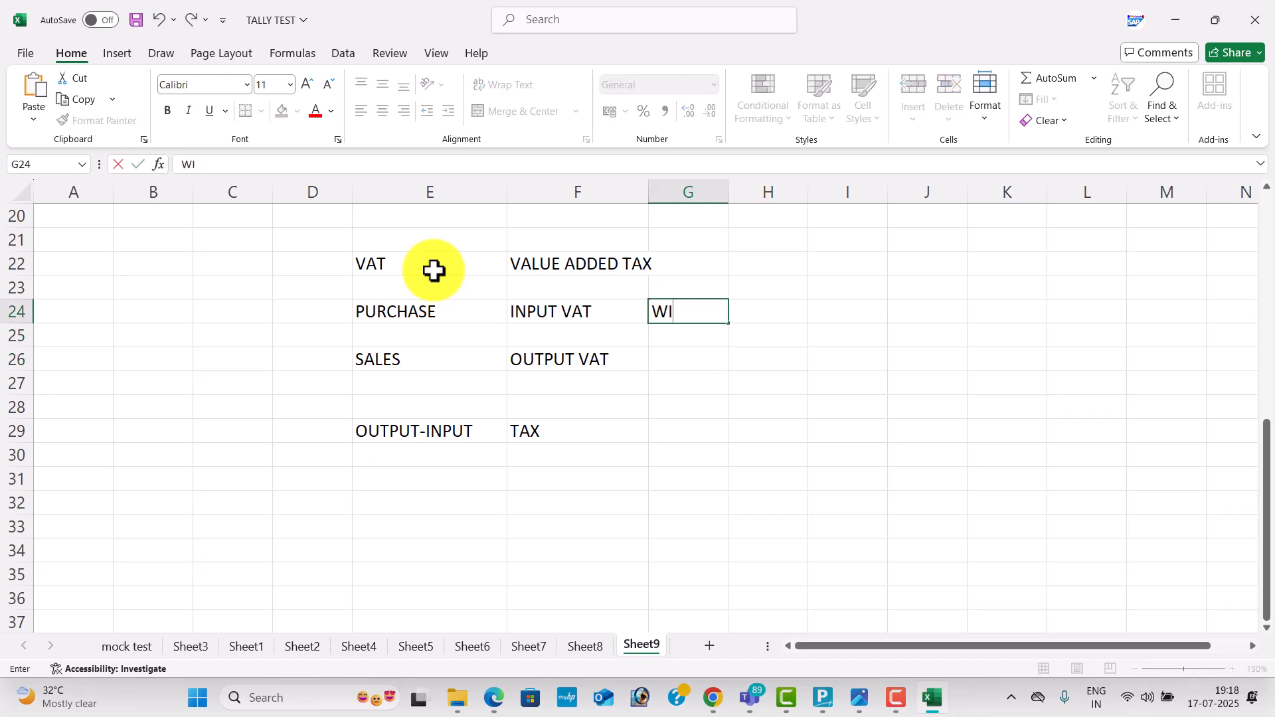
pyautogui.write('TH IN THE')
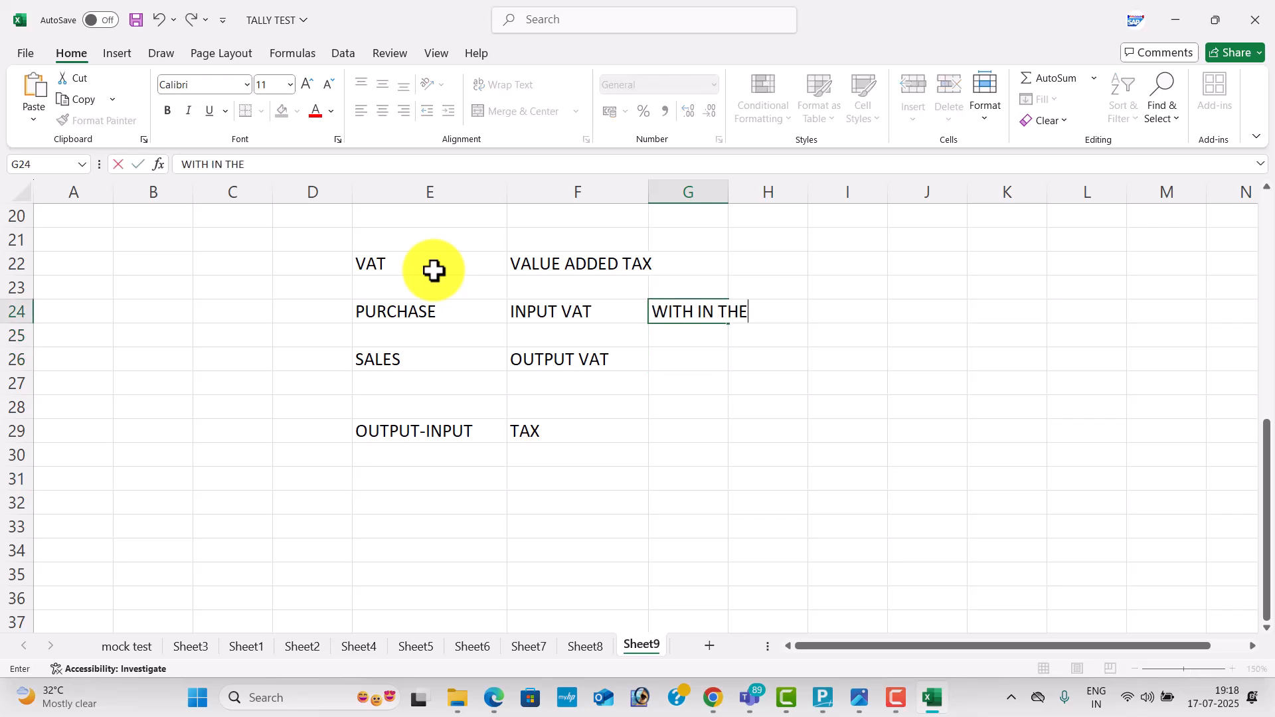
pyautogui.write(' STATE')
pyautogui.press('Return')
# Enter OUTSIDE STATE in G27
pyautogui.press('Return')
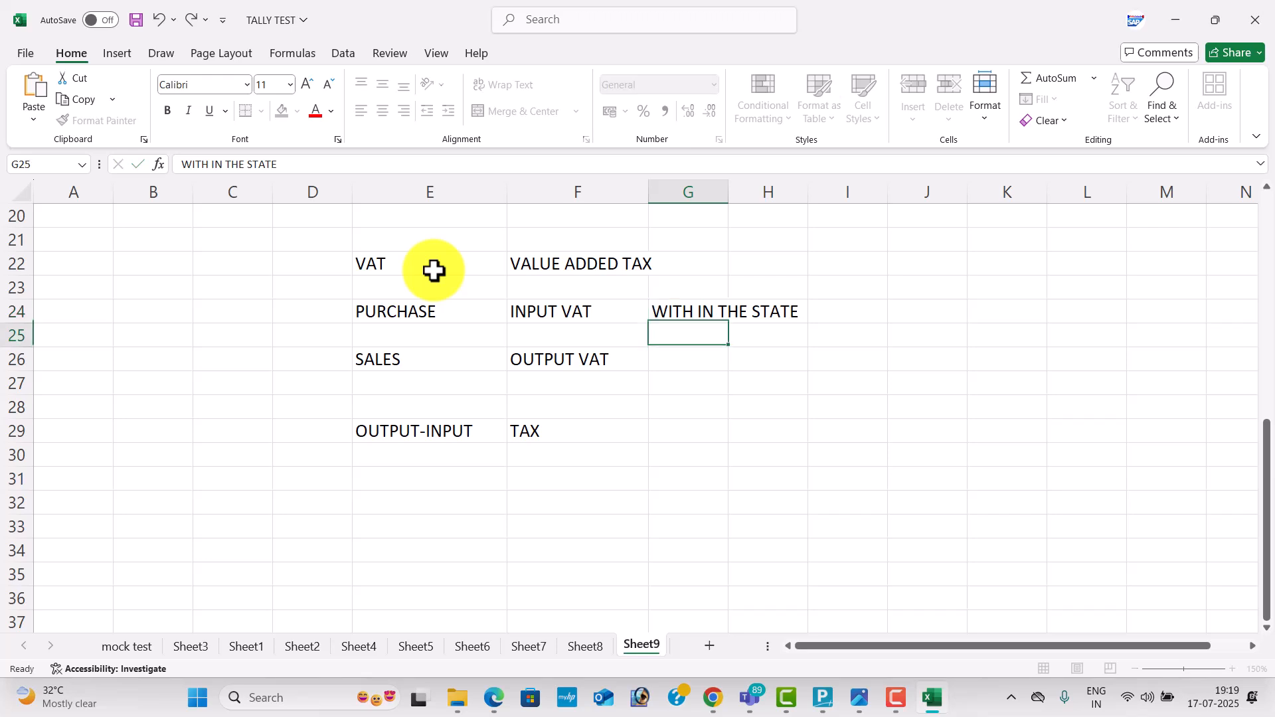
pyautogui.press('Return')
pyautogui.write('OUT')
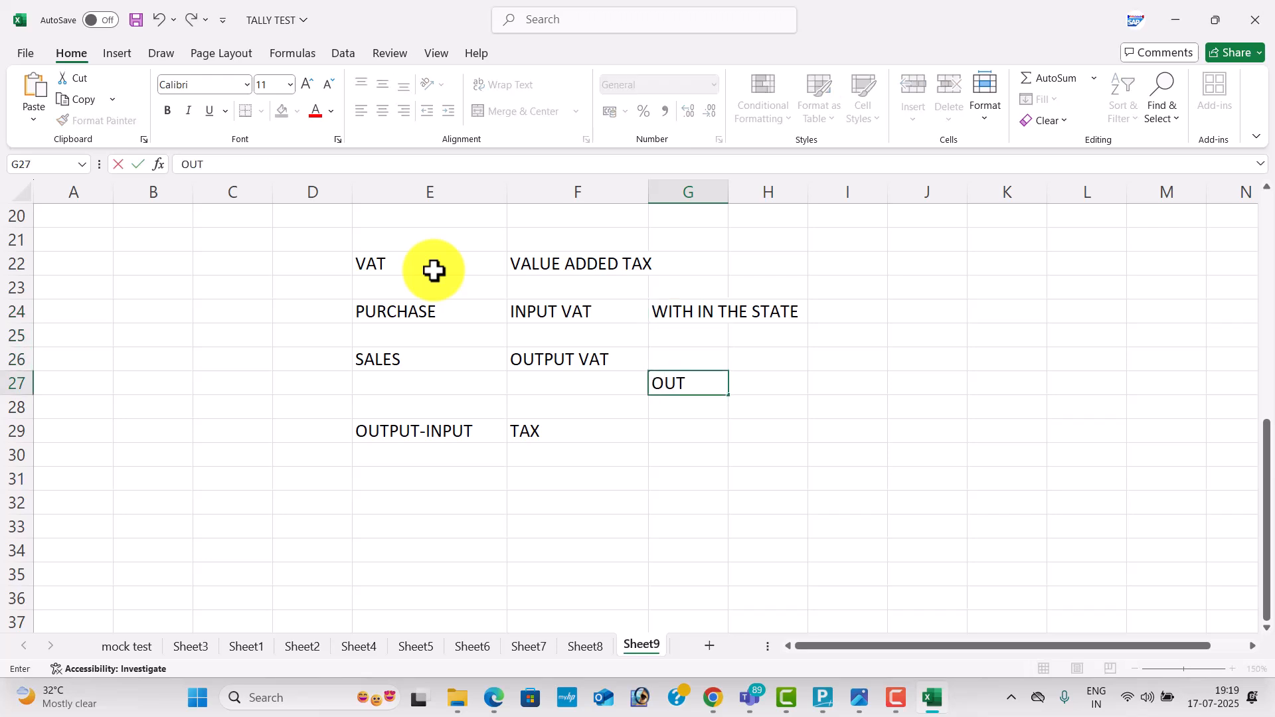
pyautogui.write('SIDE STATE')
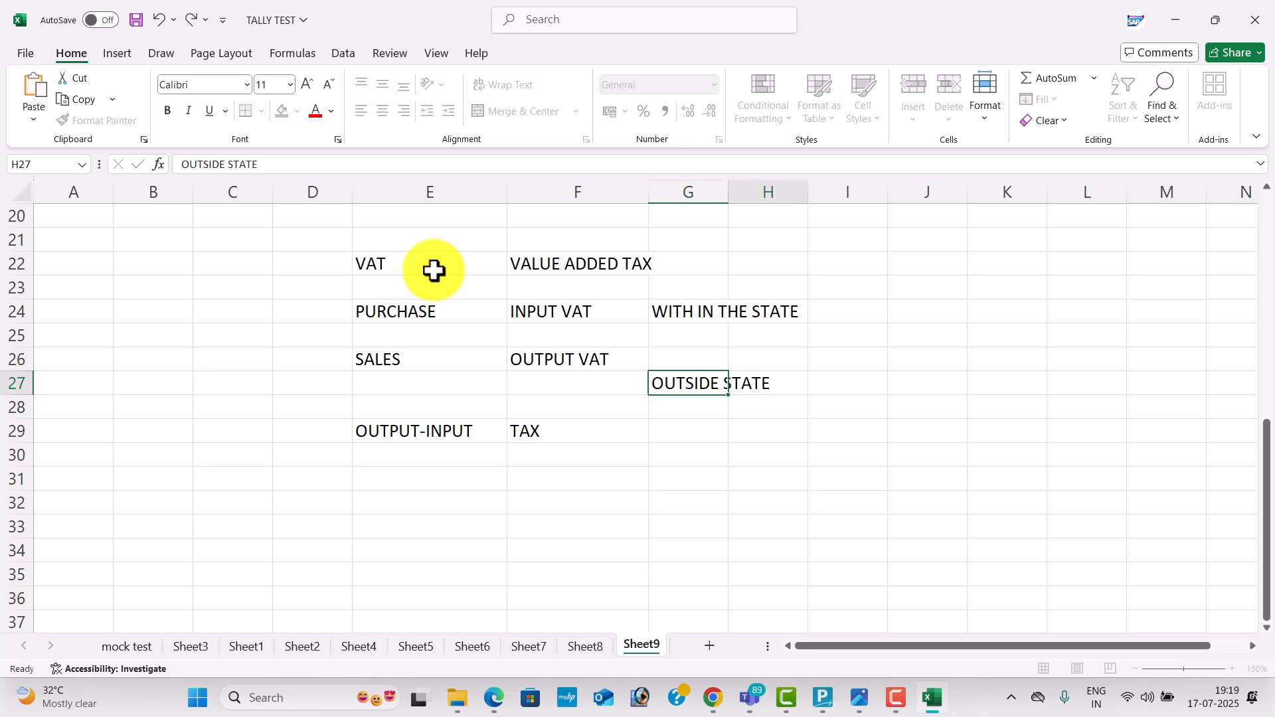
# Enter CST in G29 and its full form CENTRAL SALE TAX in H29, and select the OUTSIDE STATE cell
pyautogui.press('Right')
pyautogui.press('Down')
pyautogui.press('Down')
pyautogui.press('Left')
pyautogui.write('CS')
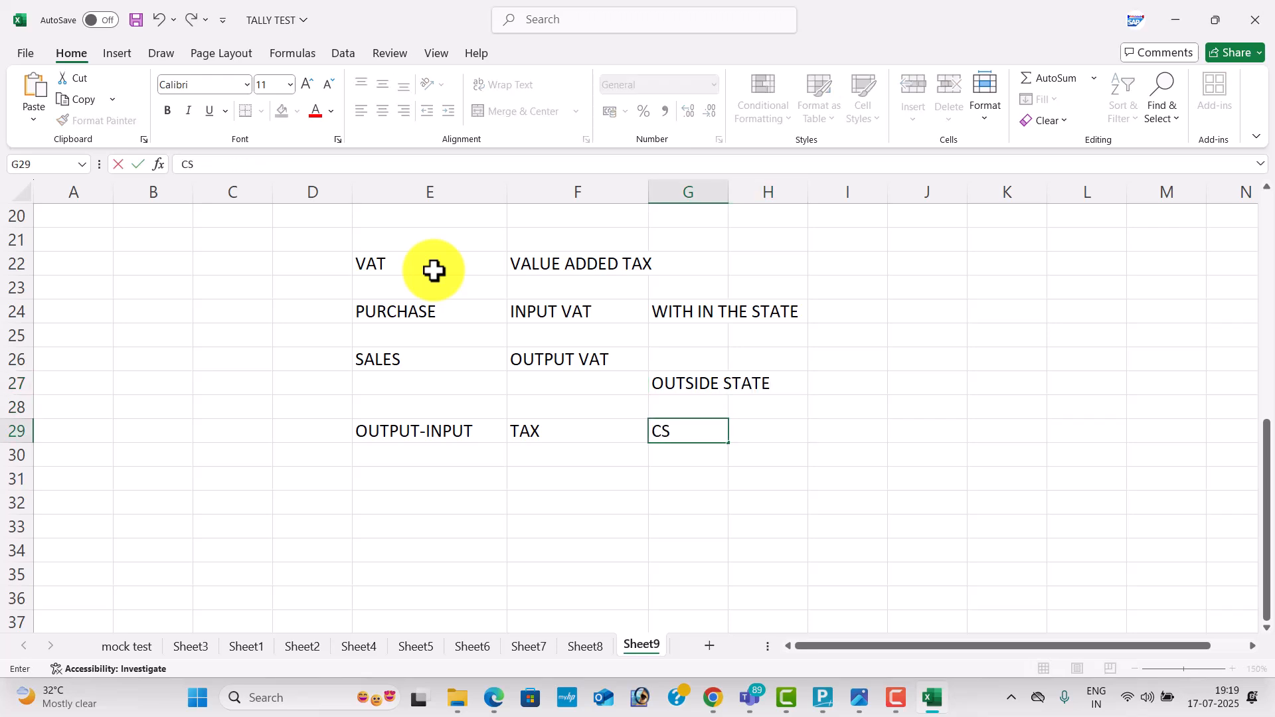
pyautogui.write('T')
pyautogui.press('Right')
pyautogui.write('CENTRAL SALE STA')
pyautogui.press('BackSpace')
pyautogui.press('BackSpace')
pyautogui.press('BackSpace')
pyautogui.write('TAX')
pyautogui.press('Return')
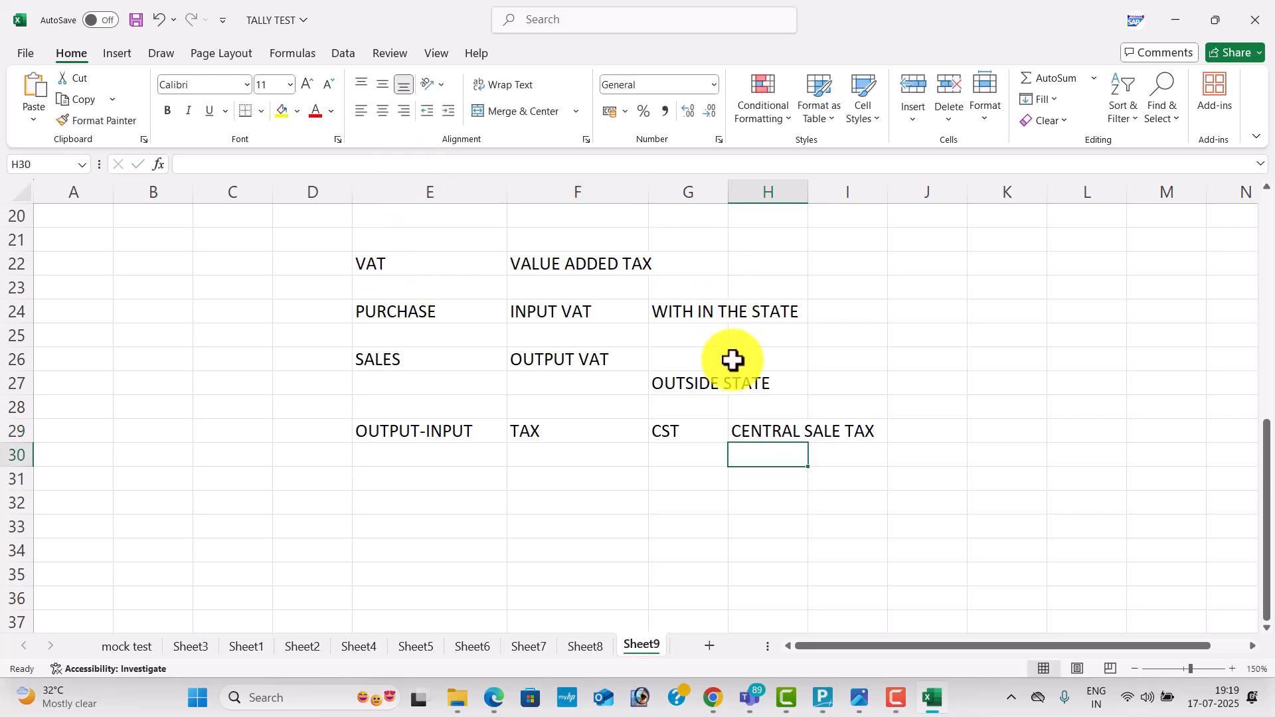
pyautogui.click(702, 384)
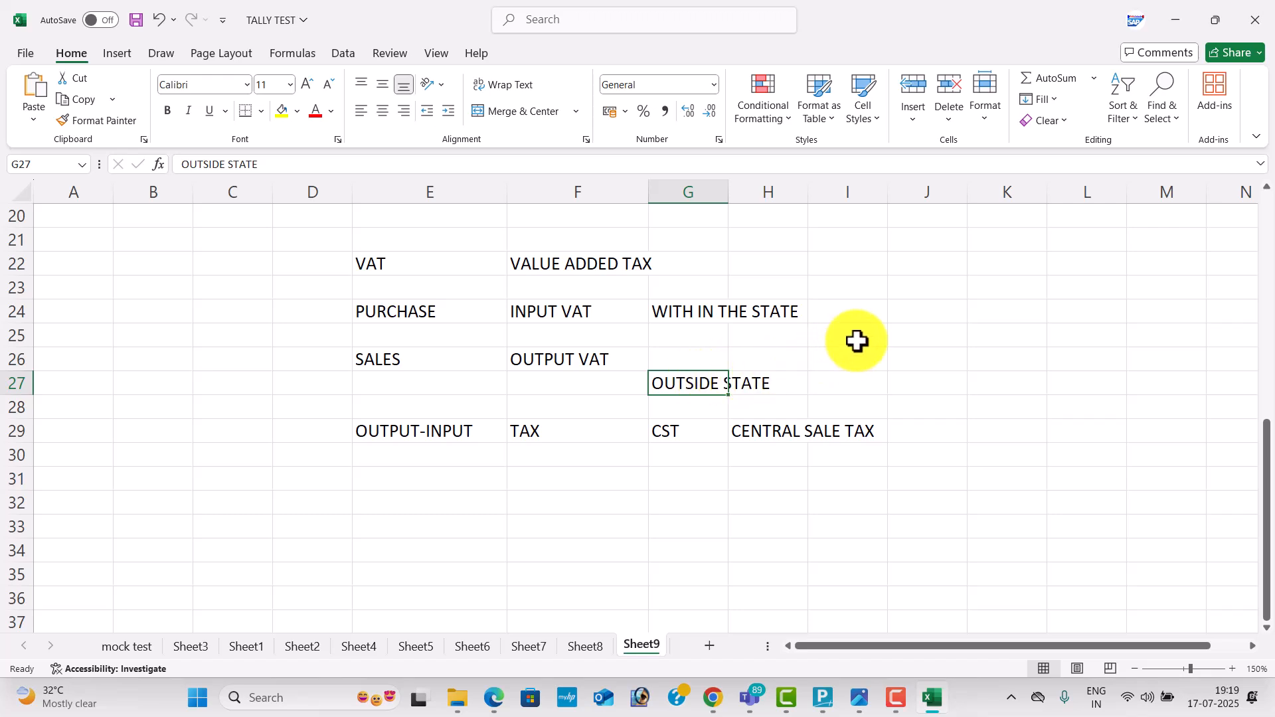
# Enter the date 1-04-2005 in J24 and the note Multiple taxes in J26
pyautogui.click(898, 316)
pyautogui.write('1-04-2005')
pyautogui.press('Return')
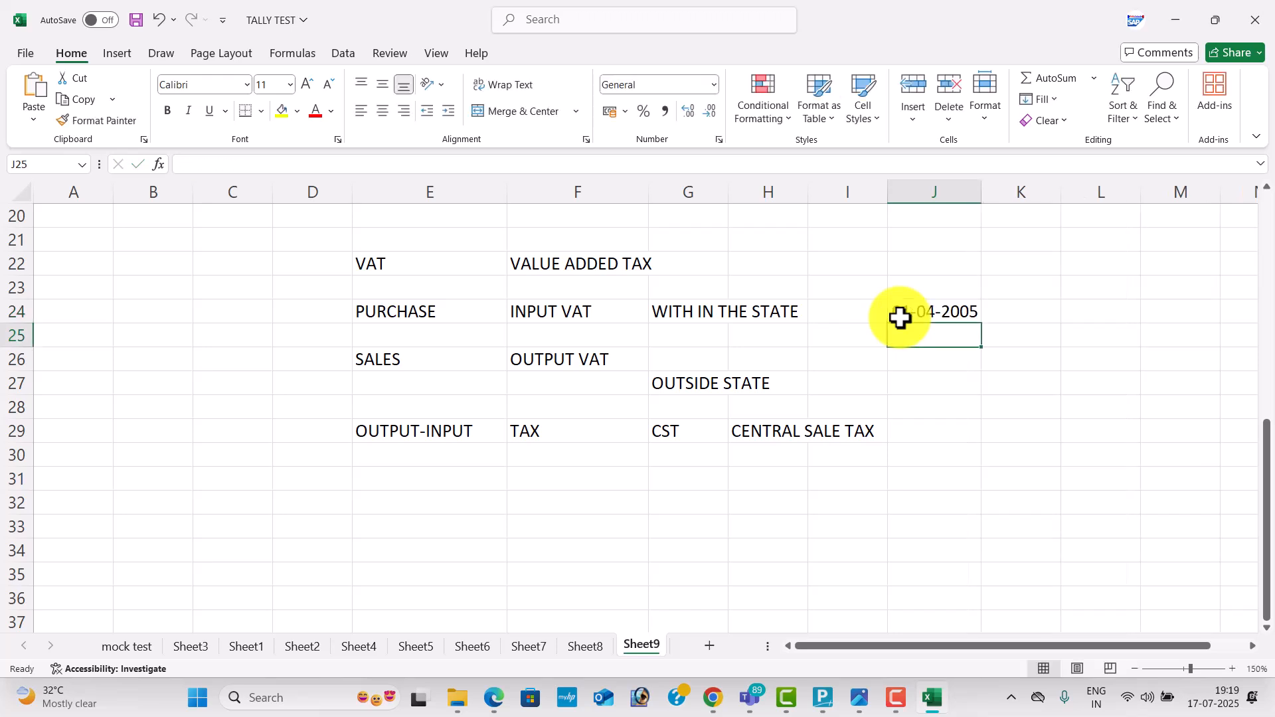
pyautogui.press('Return')
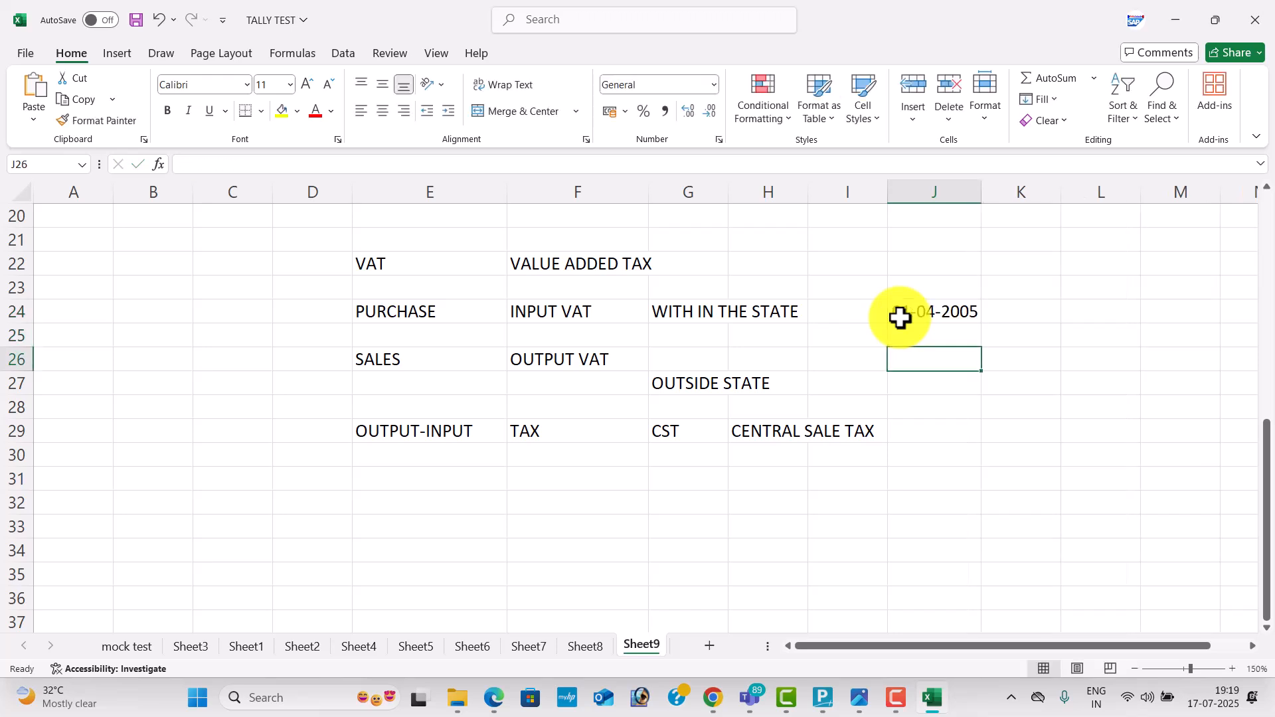
pyautogui.write('MU')
pyautogui.press('BackSpace')
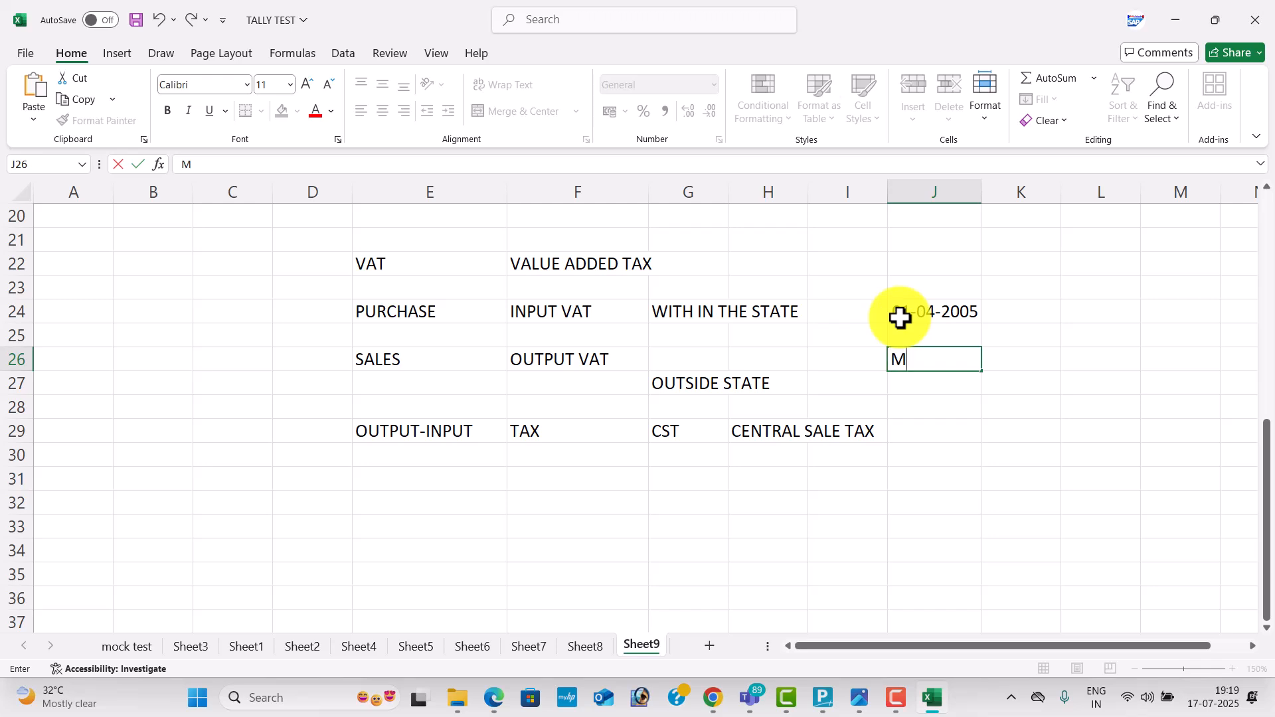
pyautogui.write('ultiple taxes')
pyautogui.press('Return')
# Enter 15 Taxes in L26, on the Multiple taxes row
pyautogui.press('Right')
pyautogui.press('Up')
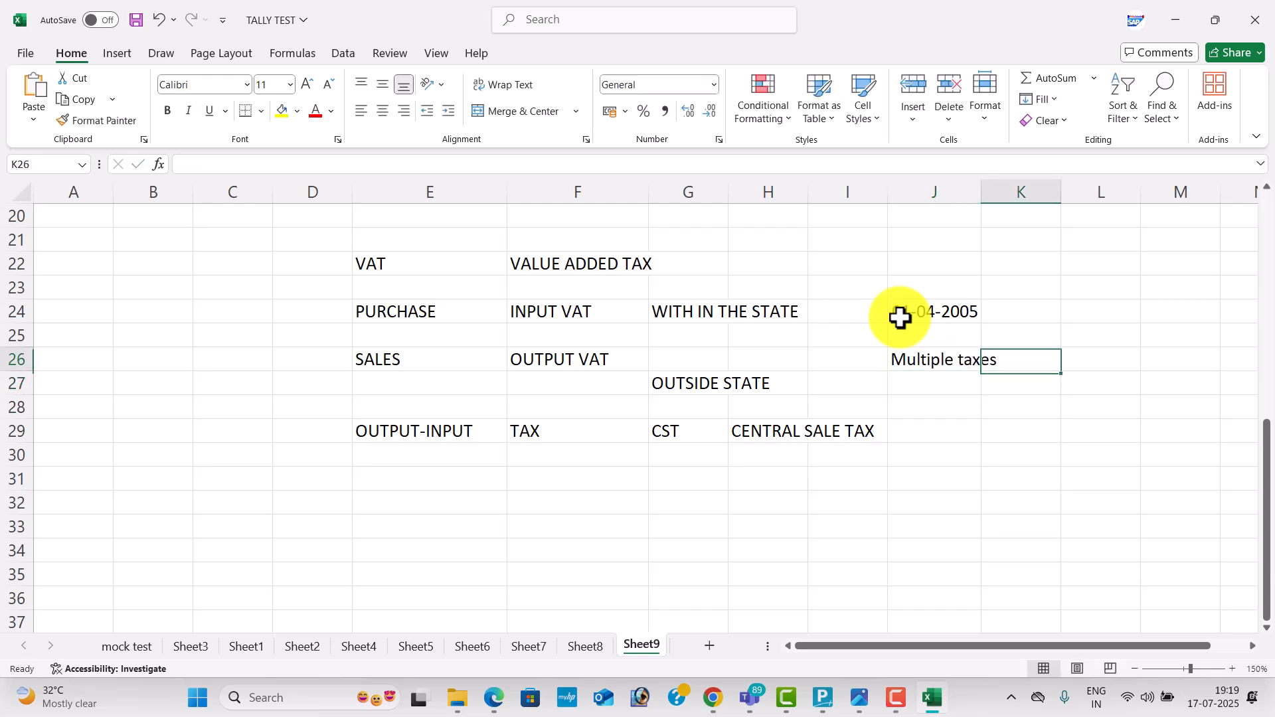
pyautogui.press('Right')
pyautogui.write('15 T')
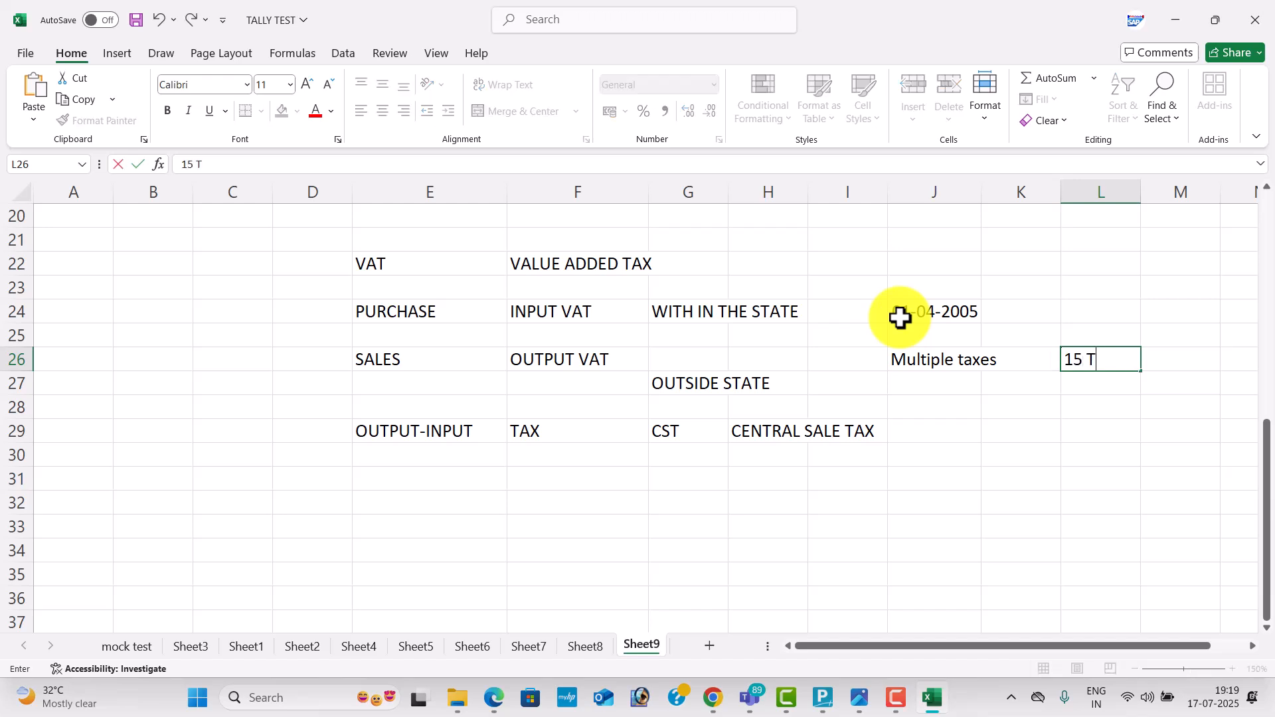
pyautogui.write('axes')
pyautogui.press('Return')
# Enter Mobile in J28, the state code AP in K28 and the rate 5% in L28
pyautogui.press('Left')
pyautogui.press('Left')
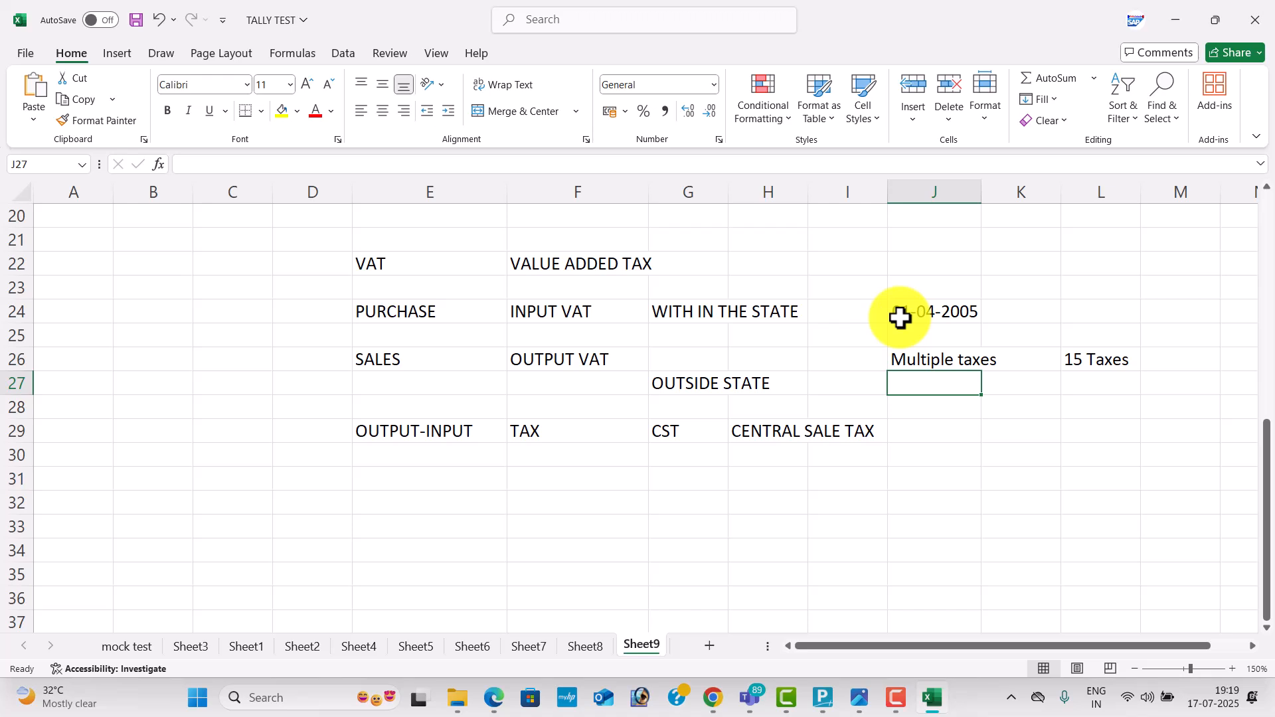
pyautogui.press('Down')
pyautogui.write('Mobile')
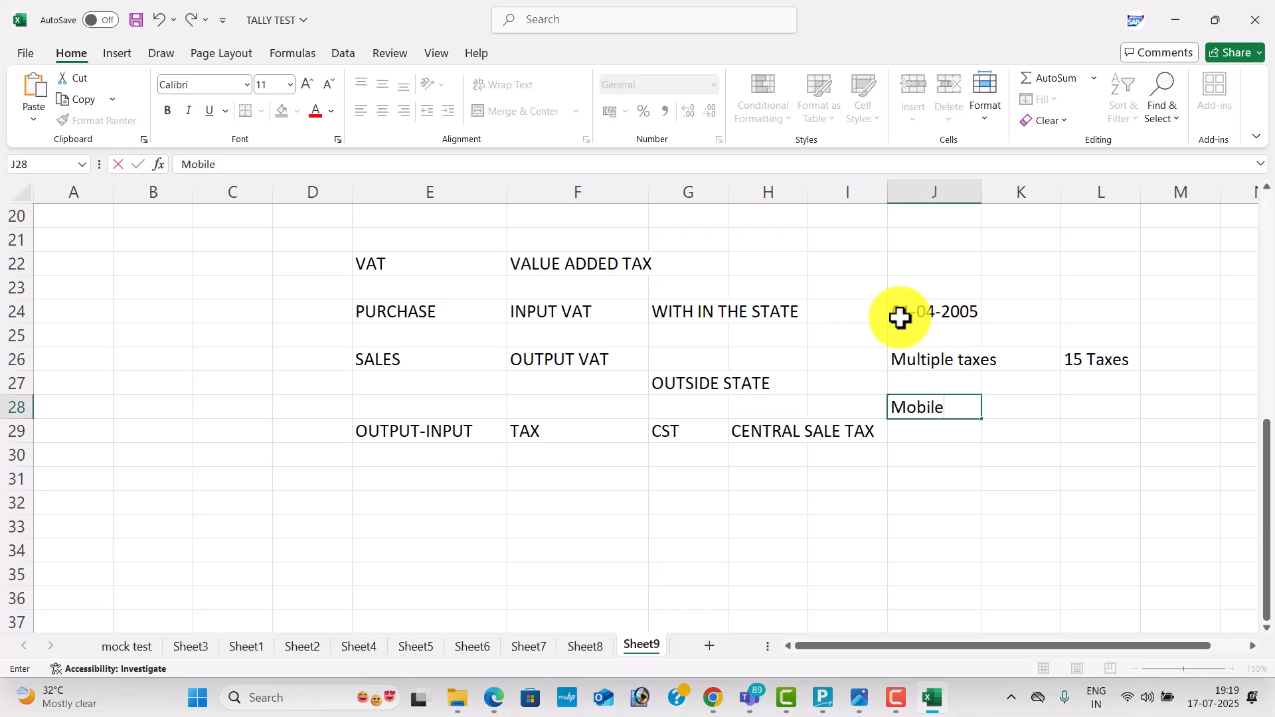
pyautogui.press('Tab')
pyautogui.write('ap')
pyautogui.press('BackSpace')
pyautogui.press('BackSpace')
pyautogui.write('AP')
pyautogui.press('Tab')
pyautogui.write('5%')
# Add the state code TN in K29 with the rate 12.5 in L29, below the AP entry
pyautogui.press('Down')
pyautogui.press('Left')
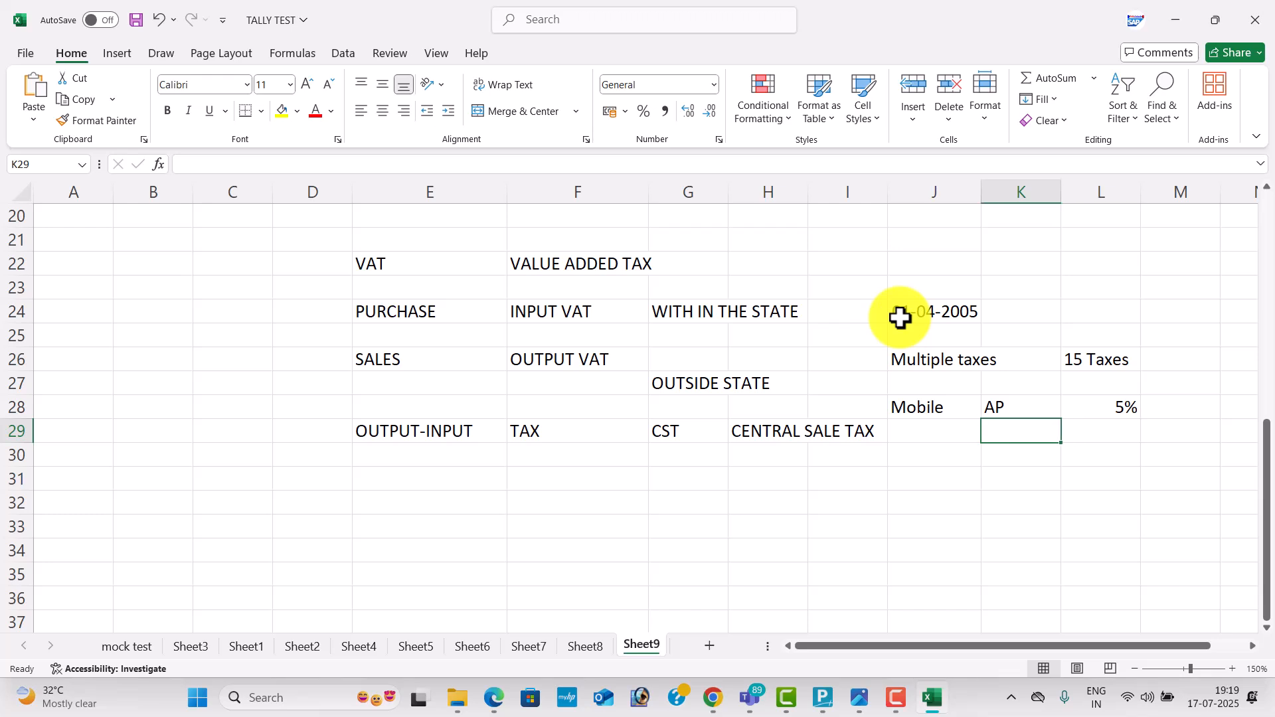
pyautogui.write('tN')
pyautogui.press('BackSpace')
pyautogui.press('BackSpace')
pyautogui.write('TN')
pyautogui.press('Tab')
pyautogui.write('12.5')
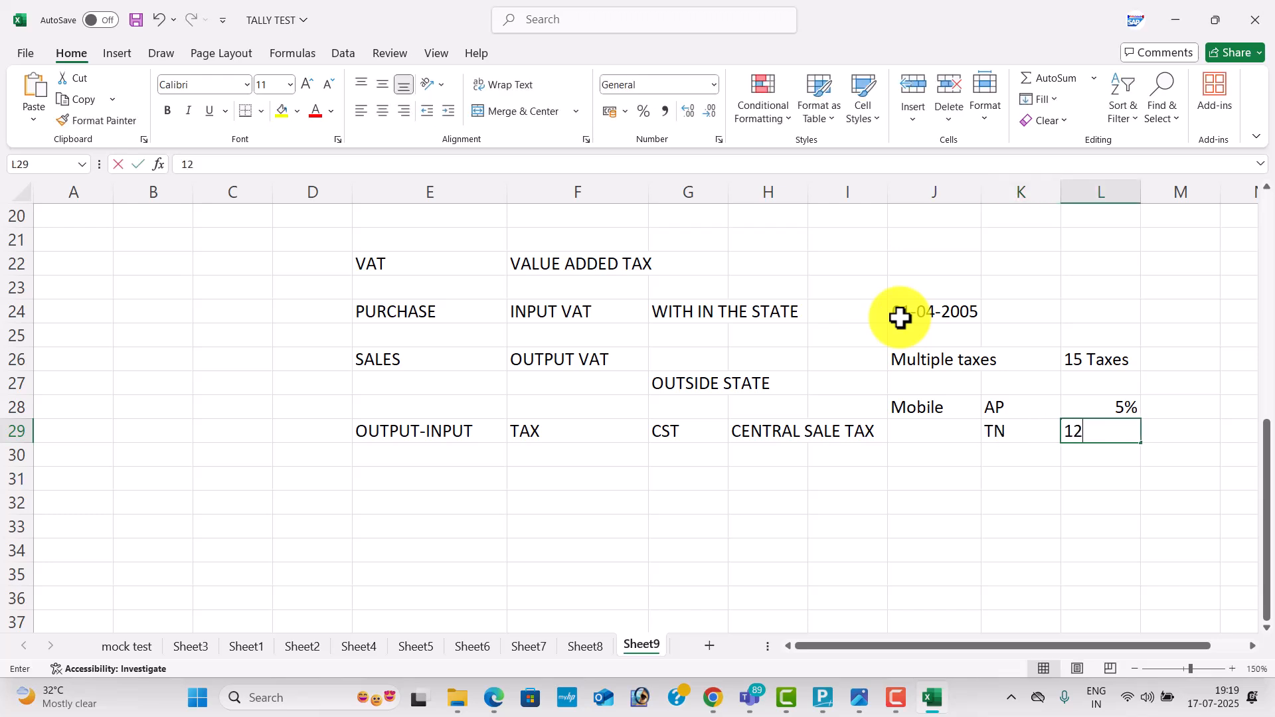
# Add the state code ka in K30 with the rate 14.5 in L30
pyautogui.press('Down')
pyautogui.press('Left')
pyautogui.write('ka')
pyautogui.press('Tab')
pyautogui.write('14.5')
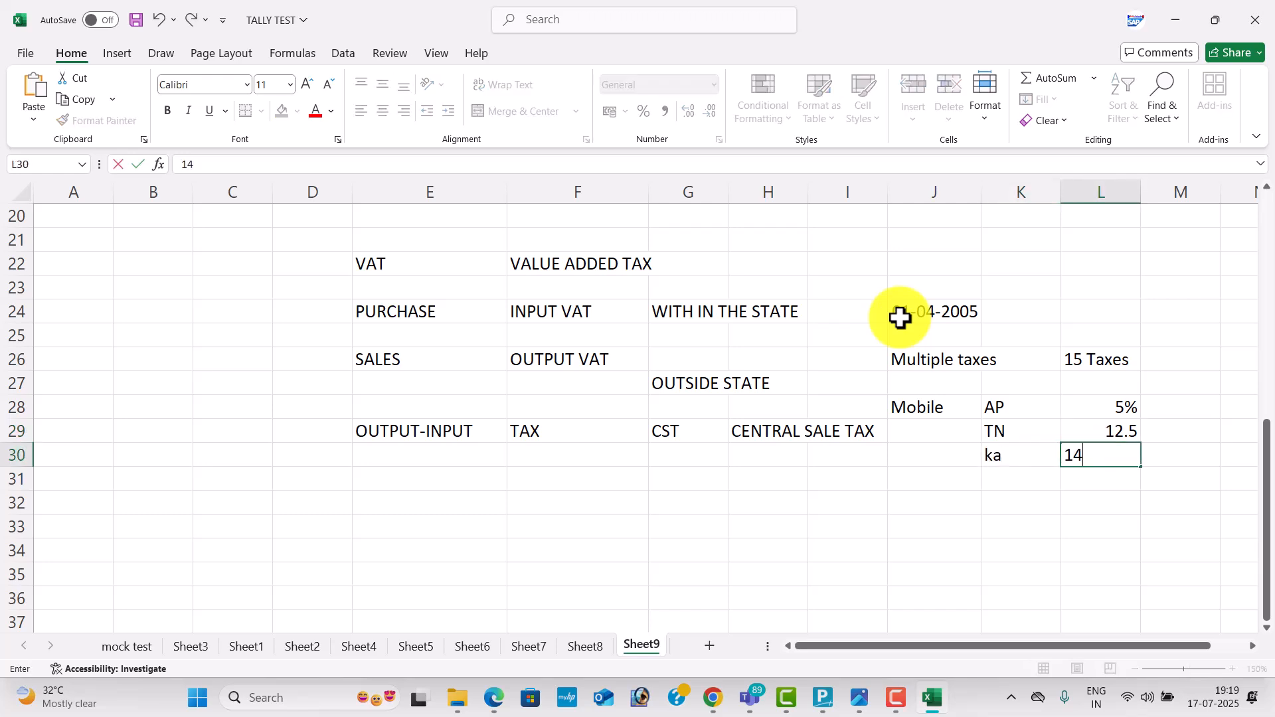
pyautogui.press('Return')
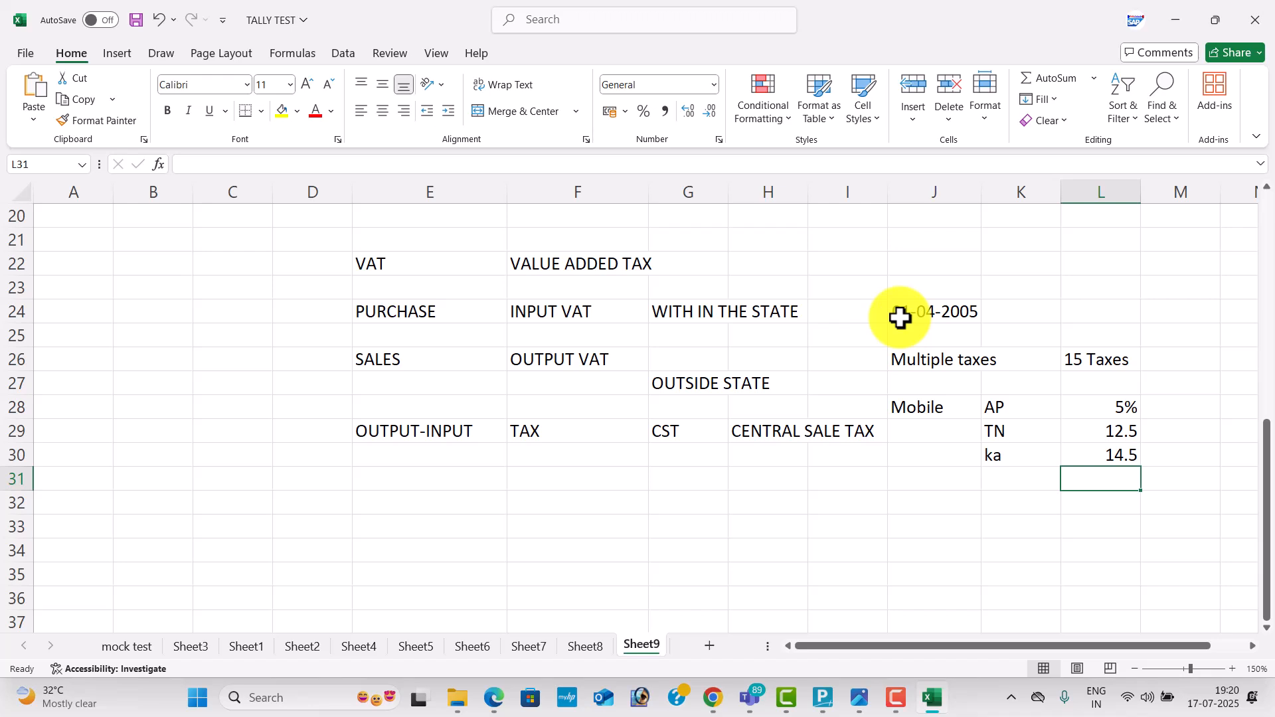
# Centre the VAT and VALUE ADDED TAX headings in E22:F22 and fill them with yellow
pyautogui.moveTo(409, 265); pyautogui.dragTo(578, 265)
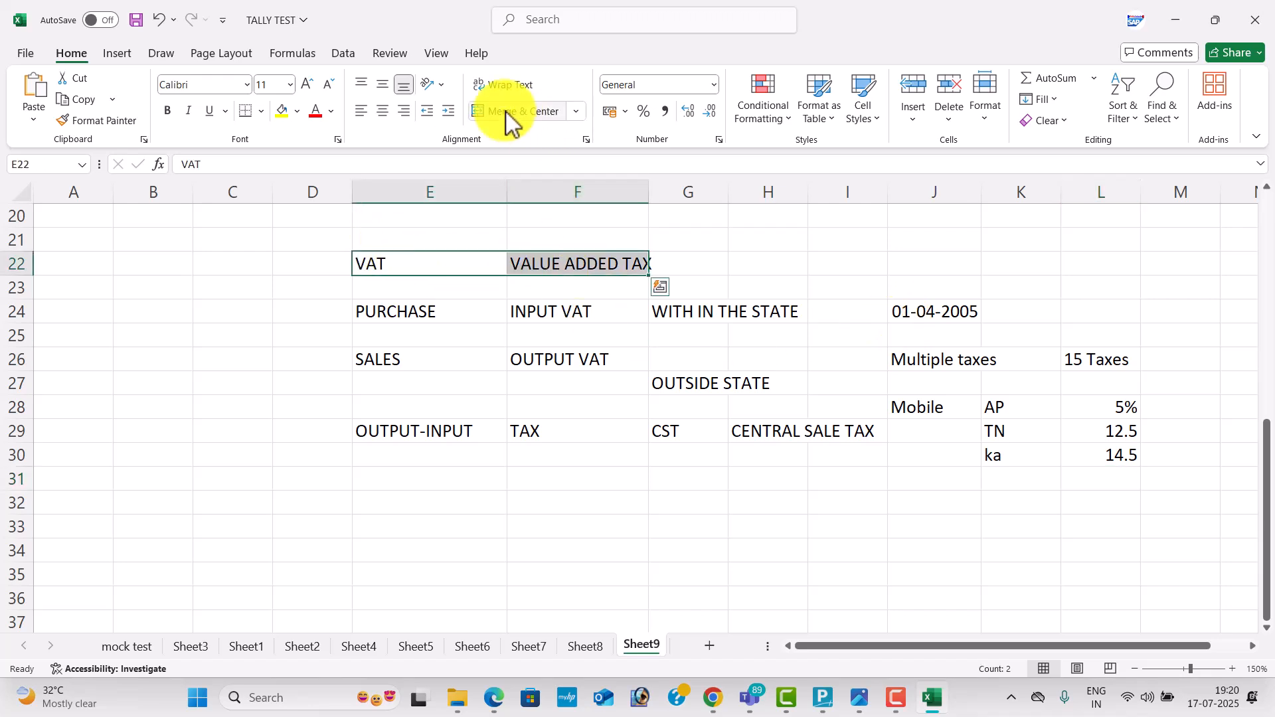
pyautogui.click(385, 113)
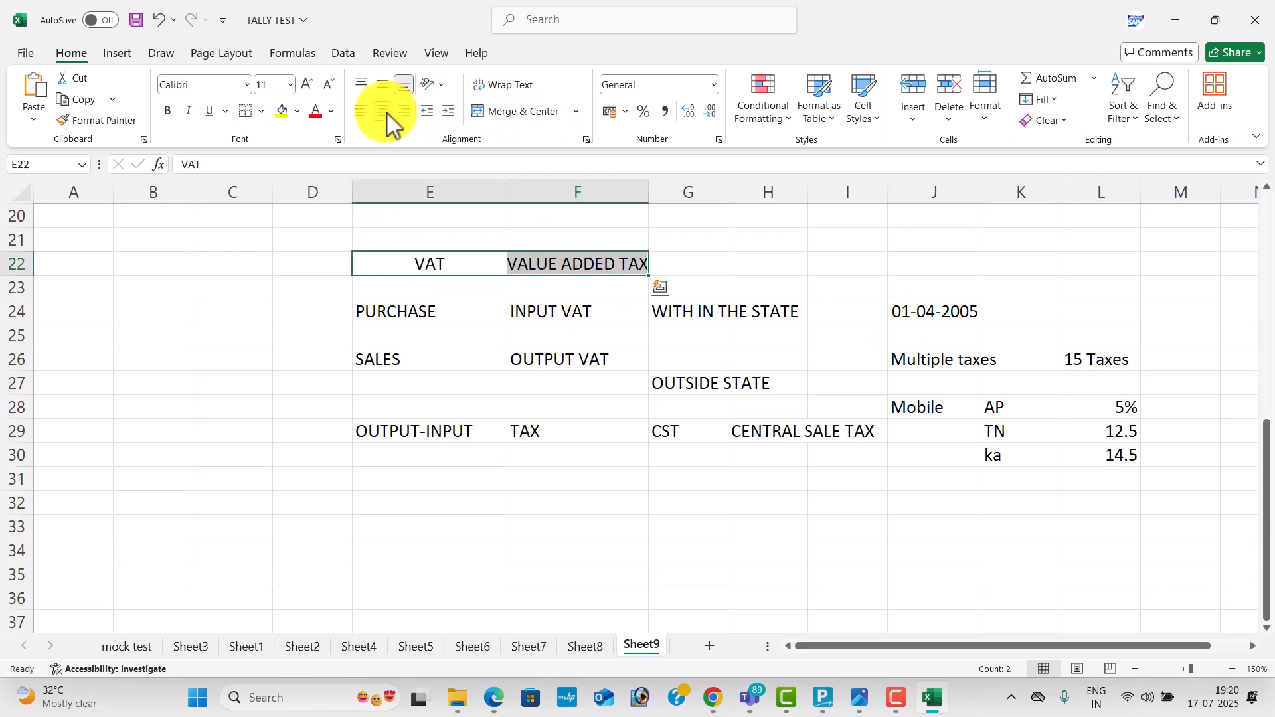
pyautogui.click(282, 112)
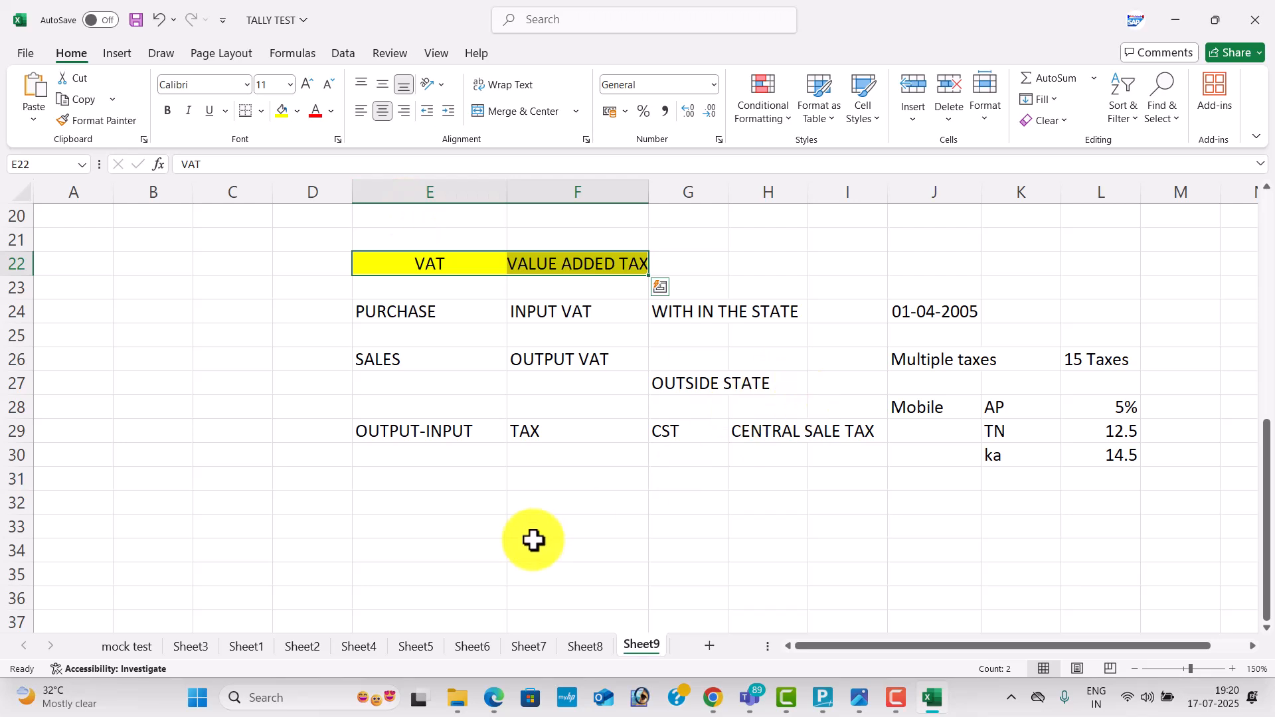
# Enter GST in E33, Mobile in F33 and the rate 5% in G33
pyautogui.click(478, 538)
pyautogui.write('GST')
pyautogui.press('Tab')
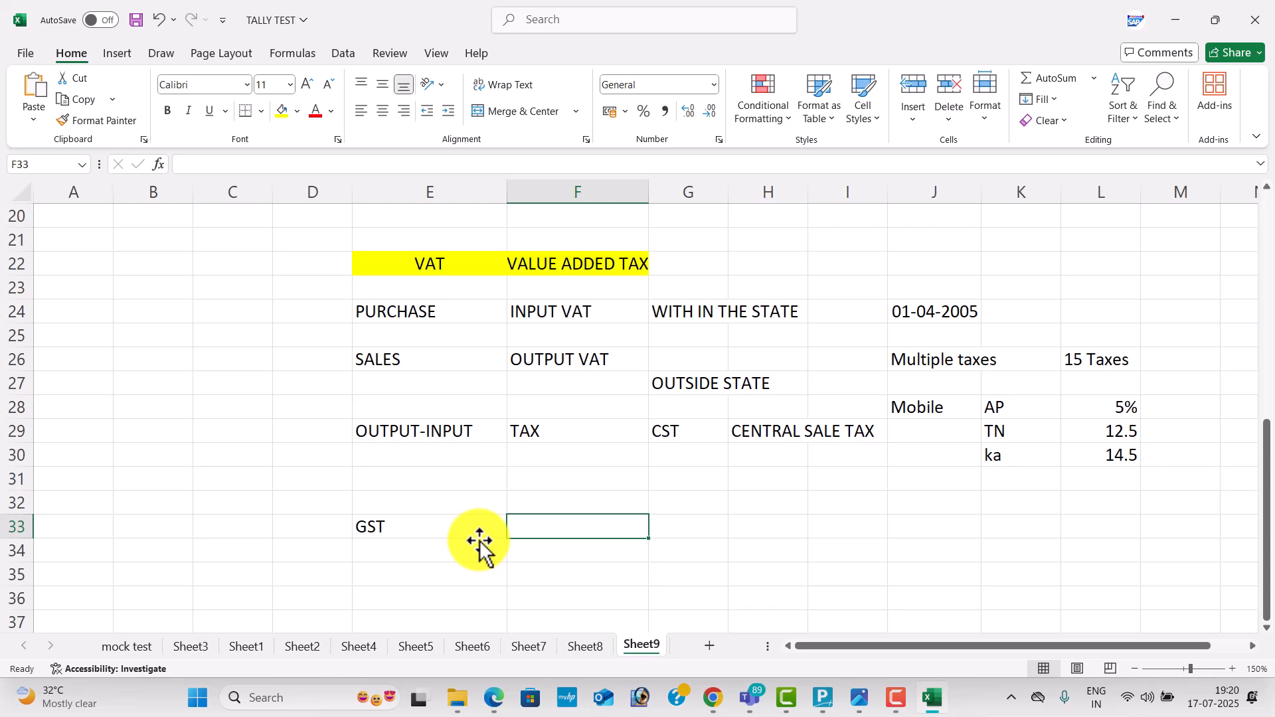
pyautogui.write('mO')
pyautogui.press('BackSpace')
pyautogui.press('BackSpace')
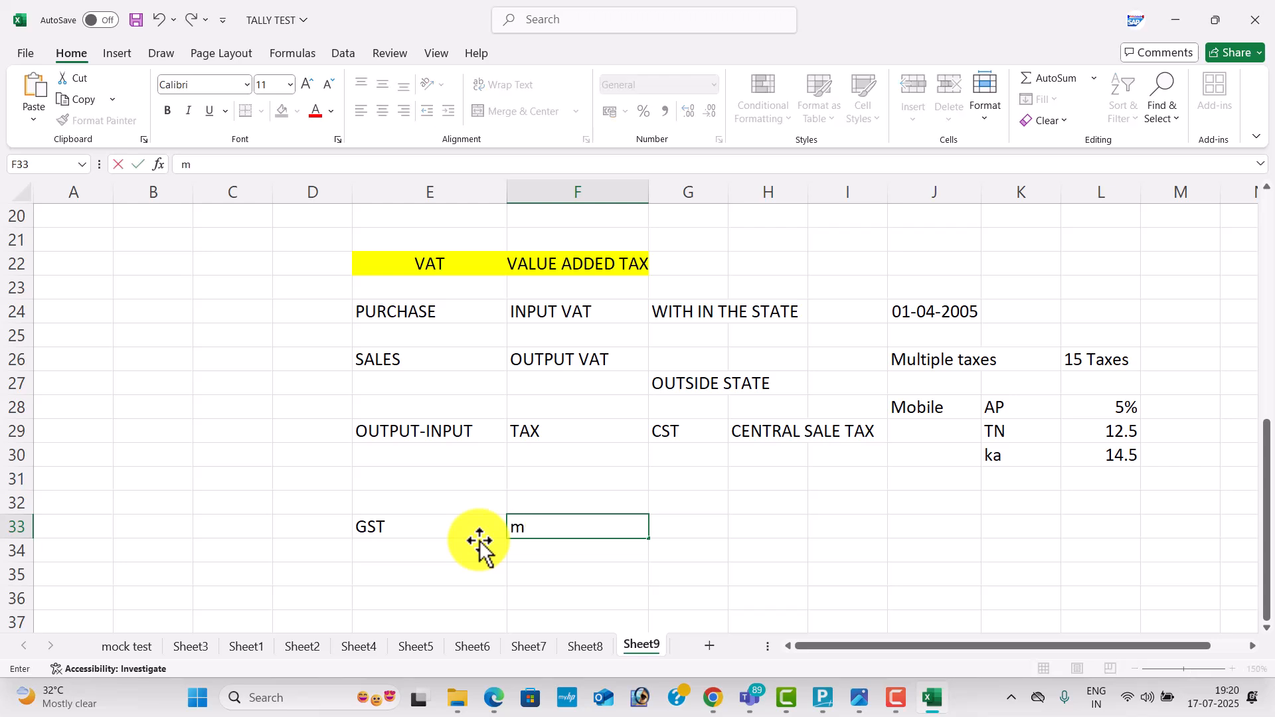
pyautogui.write('Mobile')
pyautogui.press('Tab')
pyautogui.write('5')
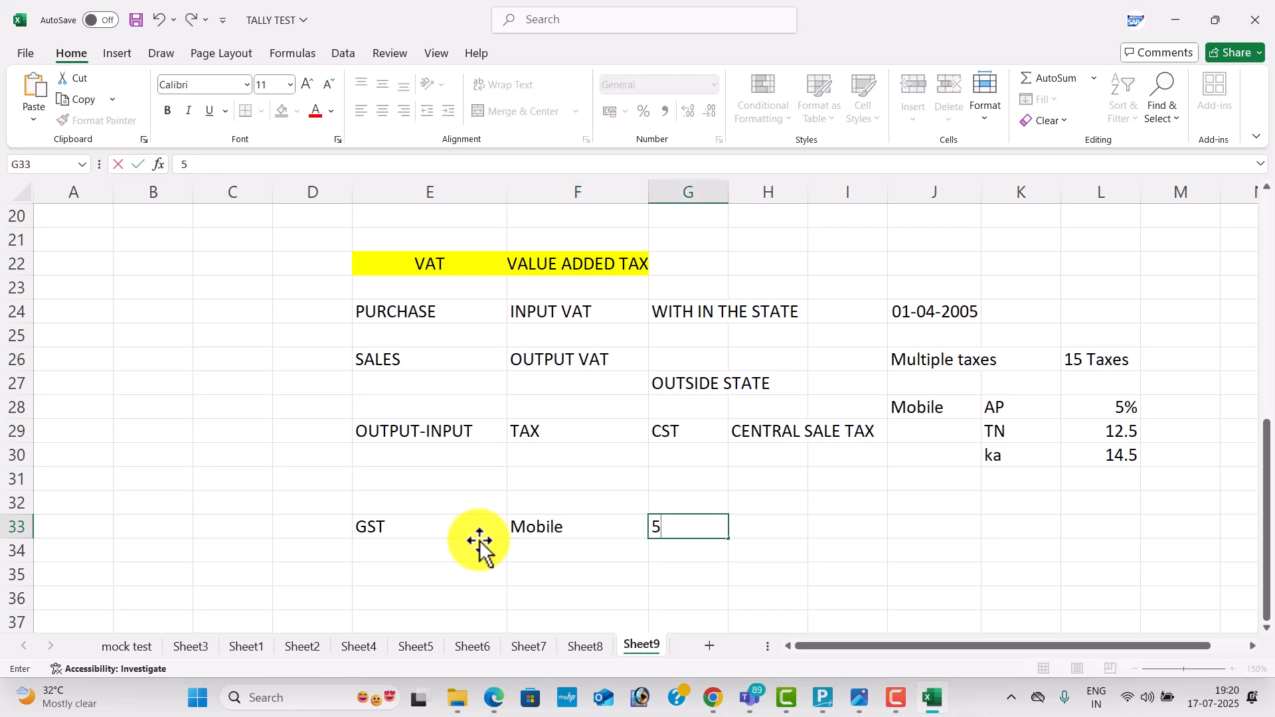
pyautogui.write('%')
pyautogui.press('Return')
# List the state codes AP, TA, KA and TL in G34 to G37, under the GST rate
pyautogui.write('AP')
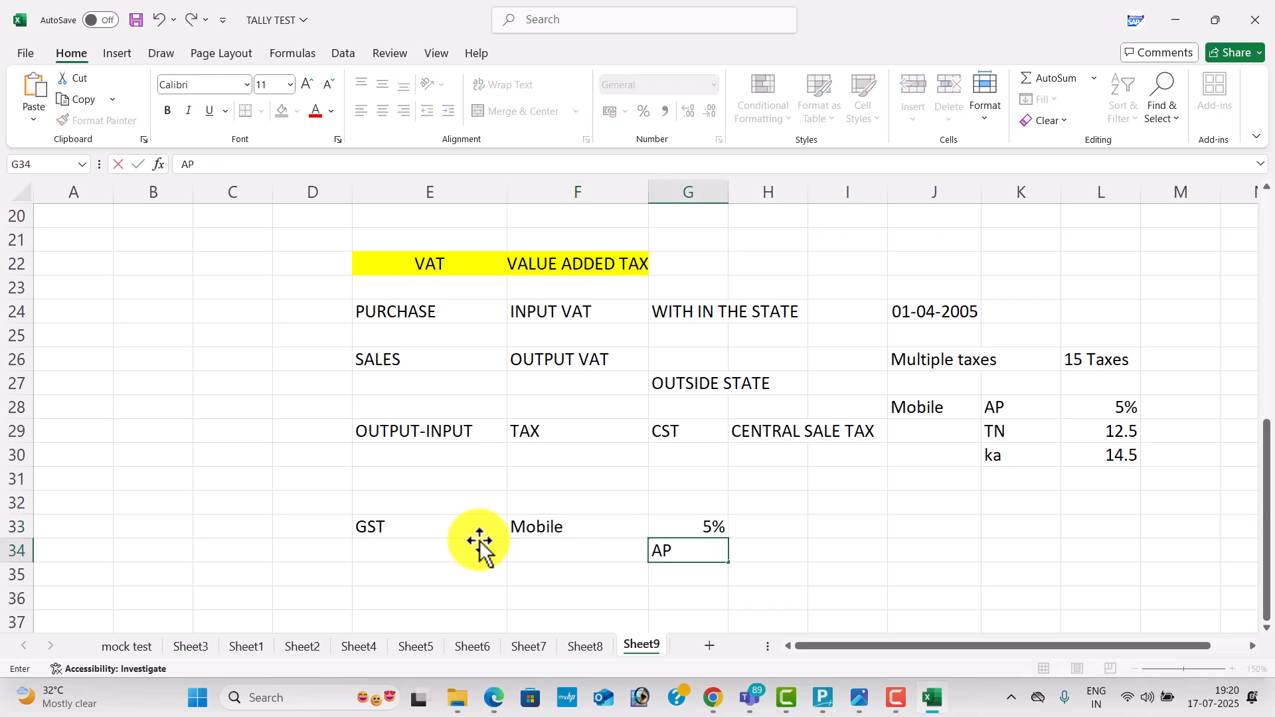
pyautogui.press('Return')
pyautogui.write('TA')
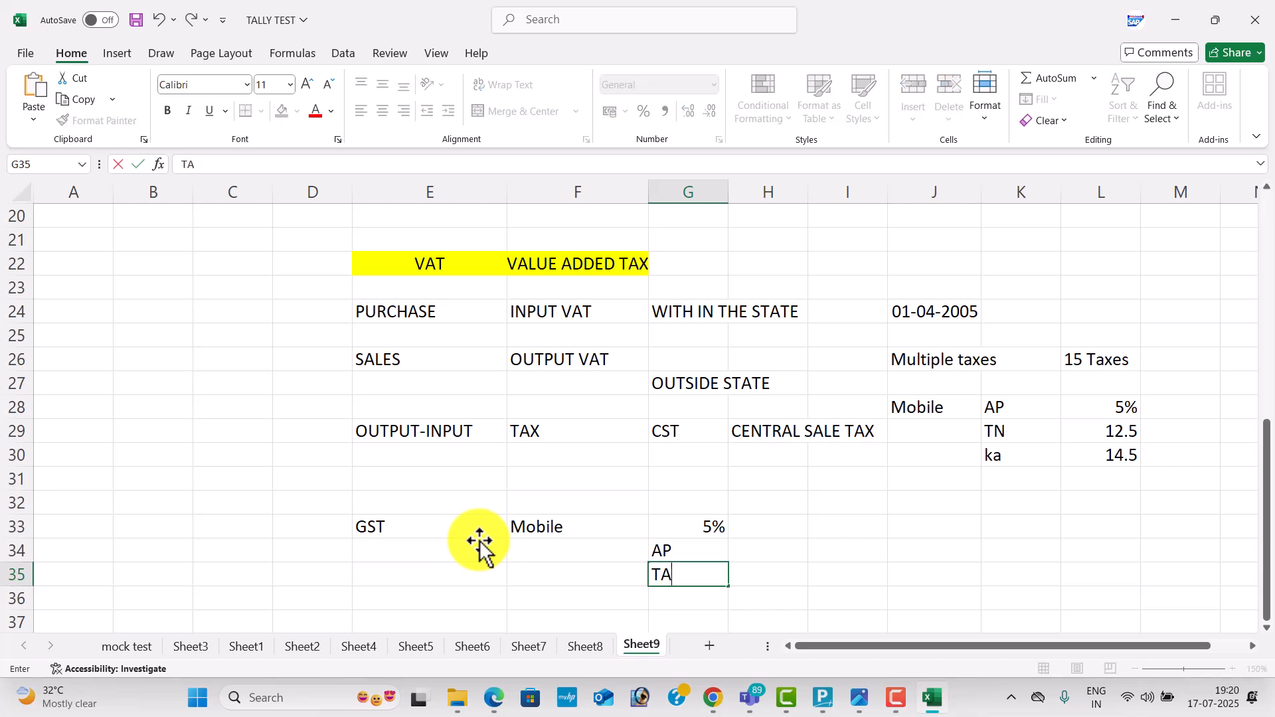
pyautogui.press('Return')
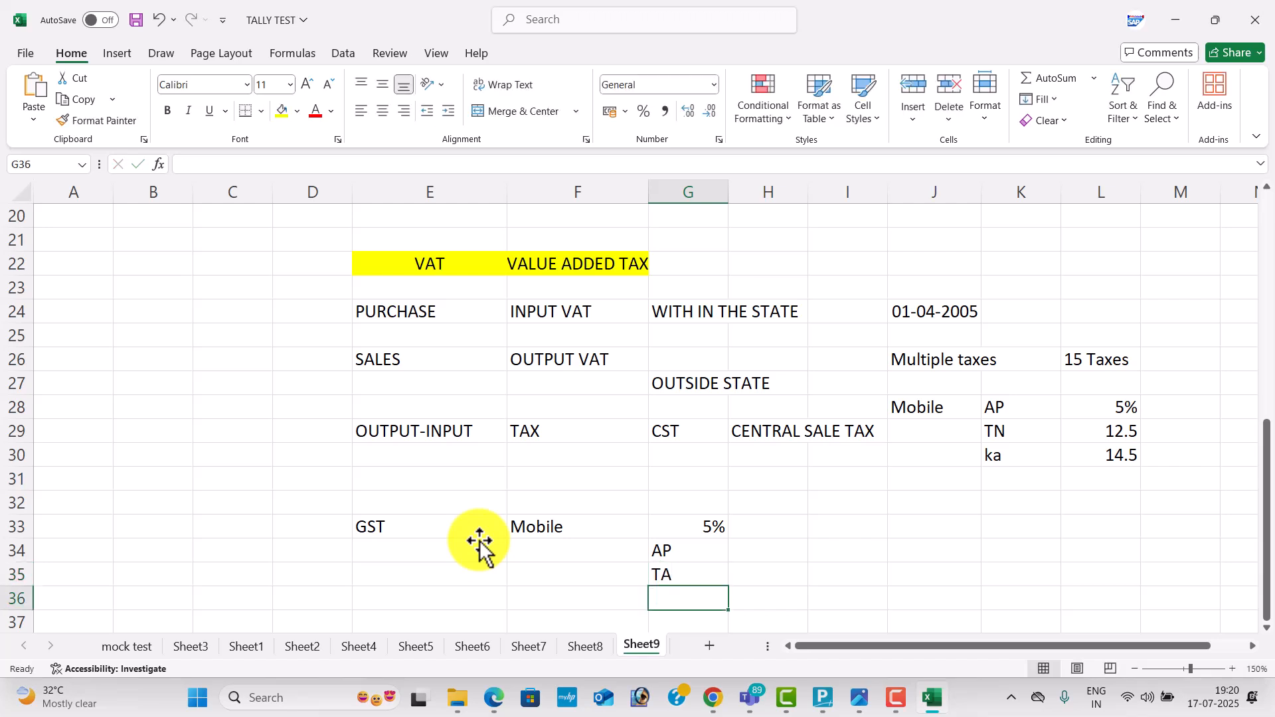
pyautogui.write('KA')
pyautogui.press('Return')
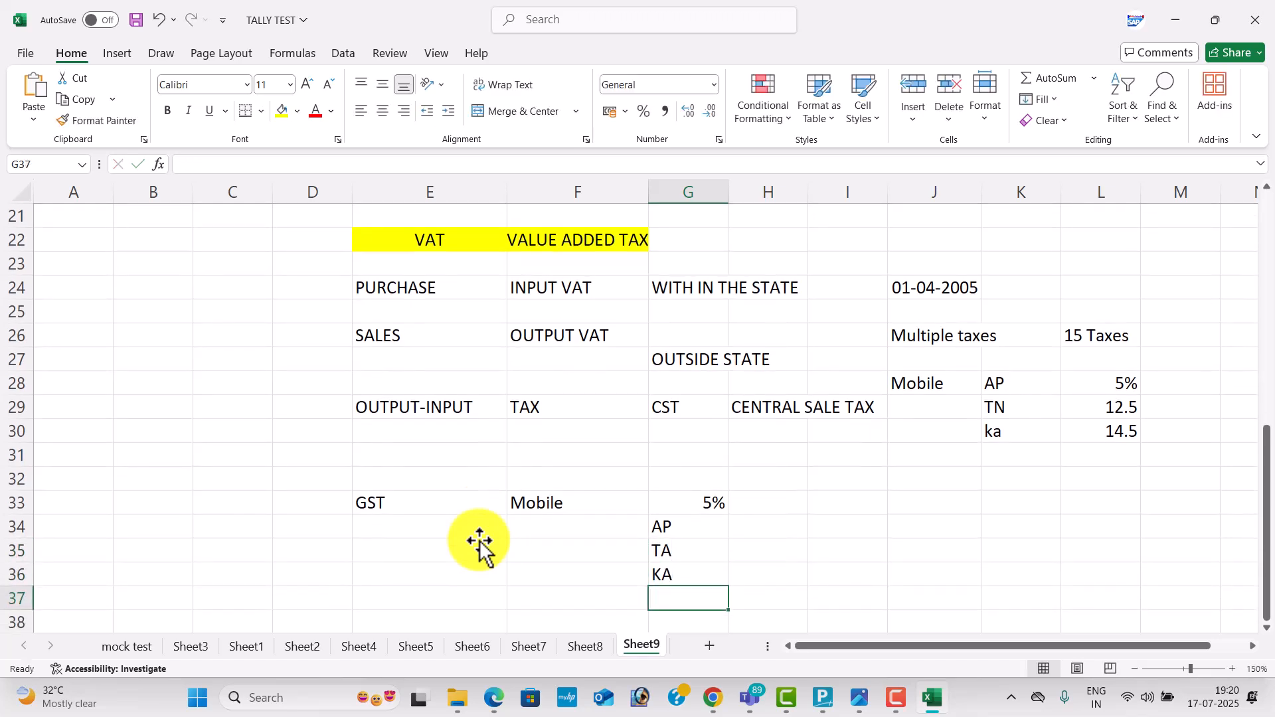
pyautogui.write('TA')
pyautogui.press('BackSpace')
pyautogui.write('L')
pyautogui.press('Return')
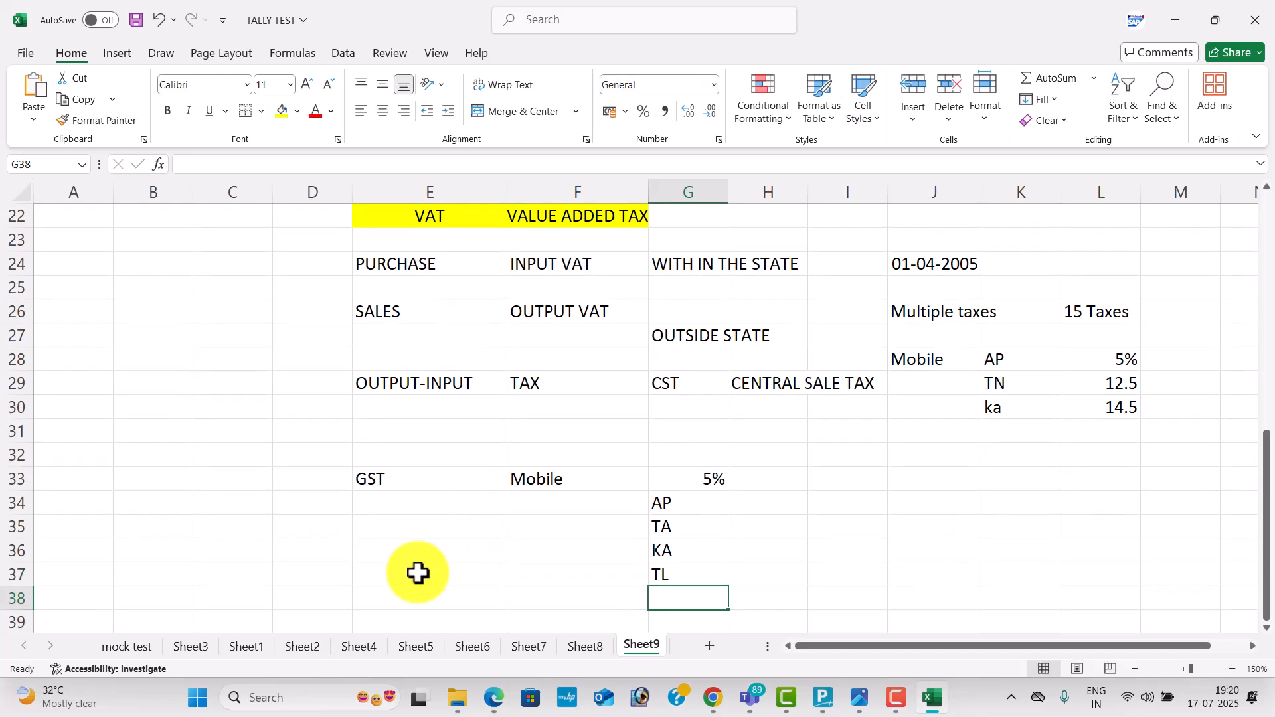
# Compare the GST notes block with the VAT notes block in E22:L32
pyautogui.moveTo(387, 478); pyautogui.dragTo(716, 587)
pyautogui.scroll(1, 581, 313)
pyautogui.moveTo(490, 293); pyautogui.dragTo(1068, 518)
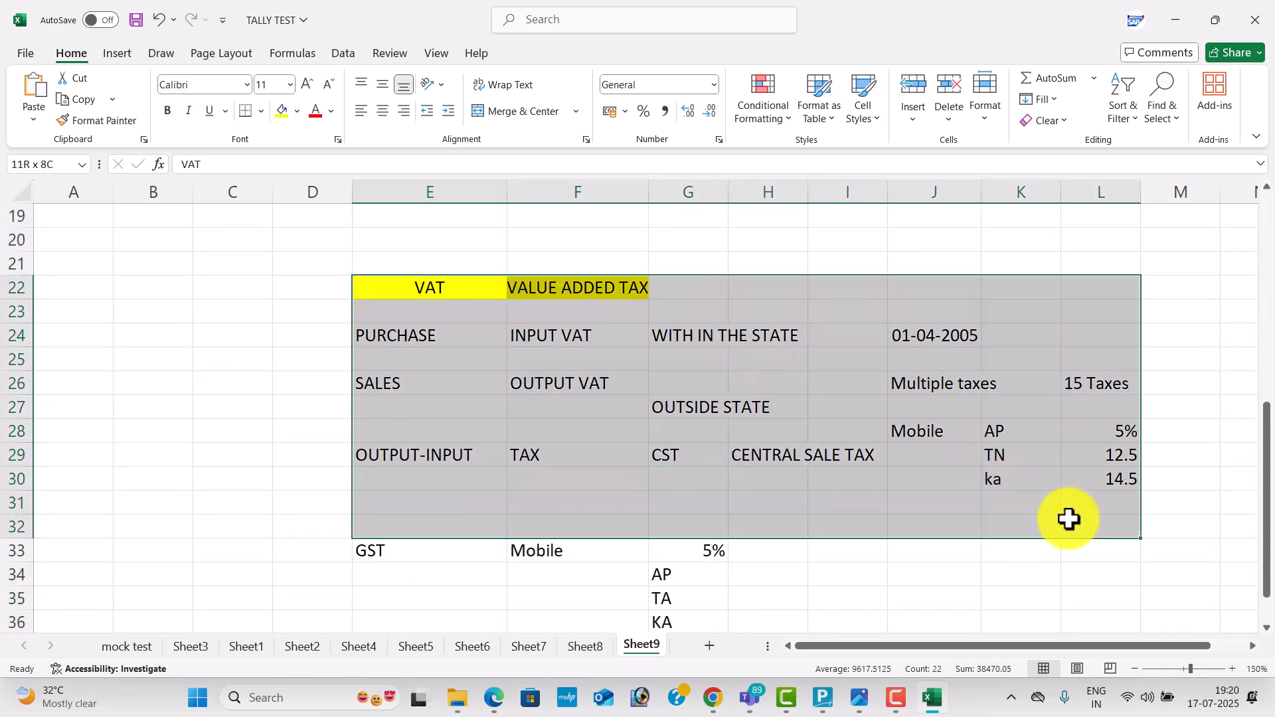
pyautogui.click(538, 417)
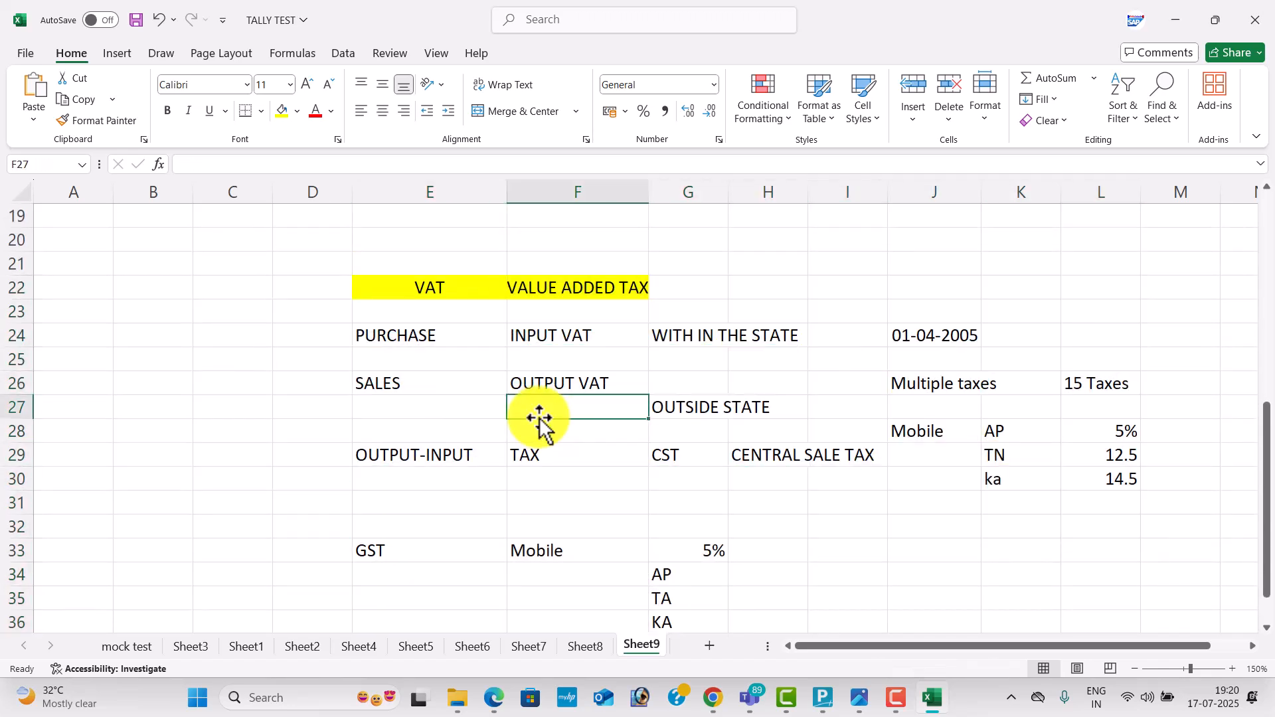
# Enter the note Ledger in I22, on the row of the VAT heading
pyautogui.click(883, 287)
pyautogui.write('I')
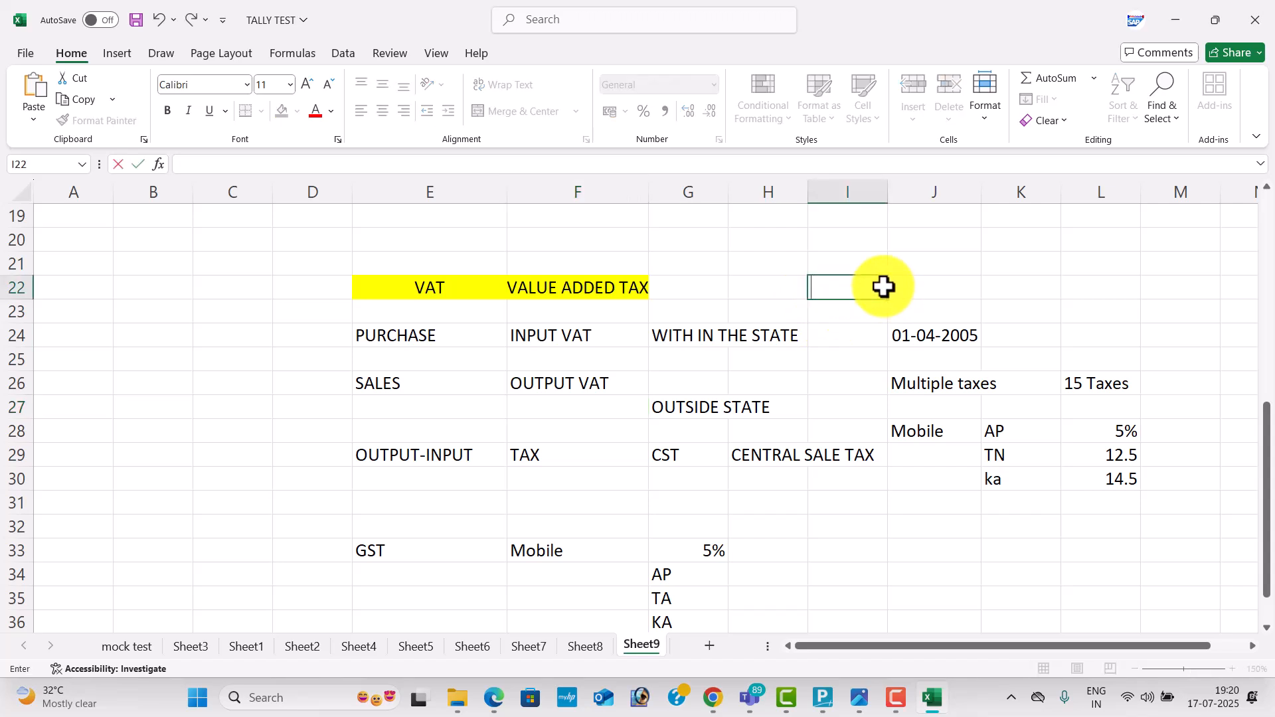
pyautogui.write('edger')
pyautogui.press('Tab')
# Switch to the Problem 12 PDF and copy the company heading ANDHRATRADERS
pyautogui.hotkey('alt', 'Tab')
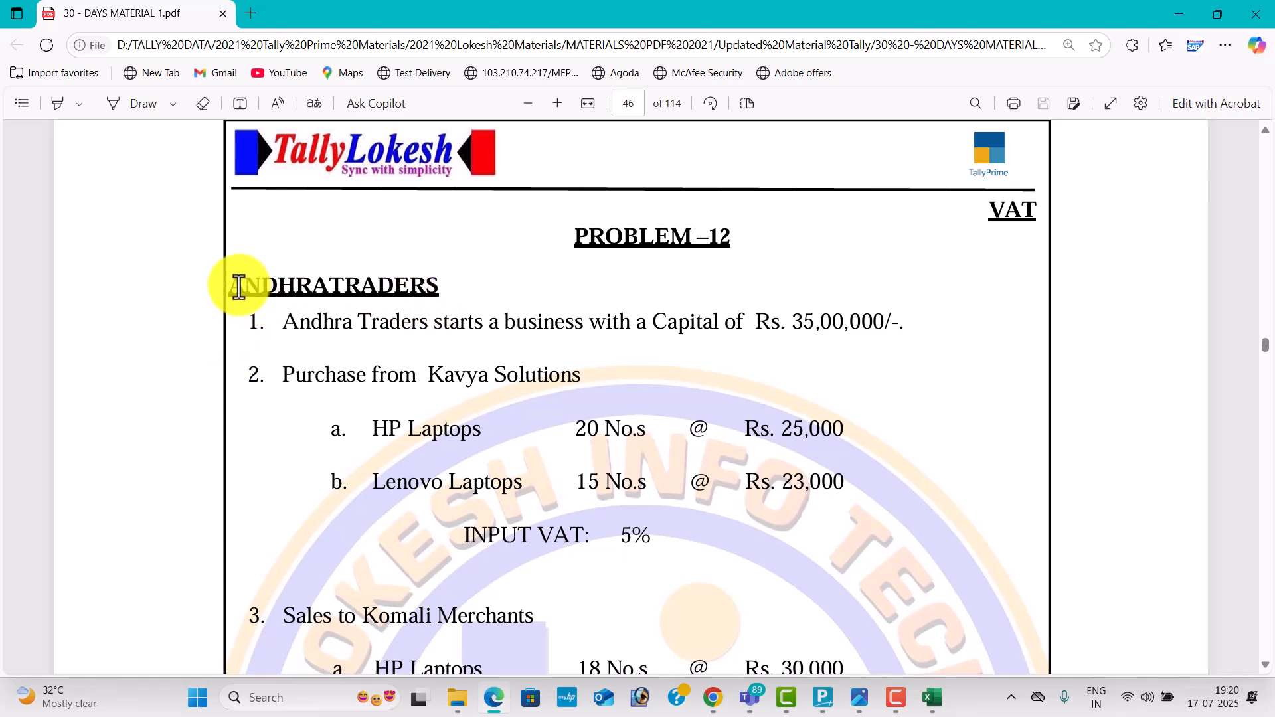
pyautogui.moveTo(231, 286); pyautogui.dragTo(439, 286)
pyautogui.hotkey('ctrl', 'c')
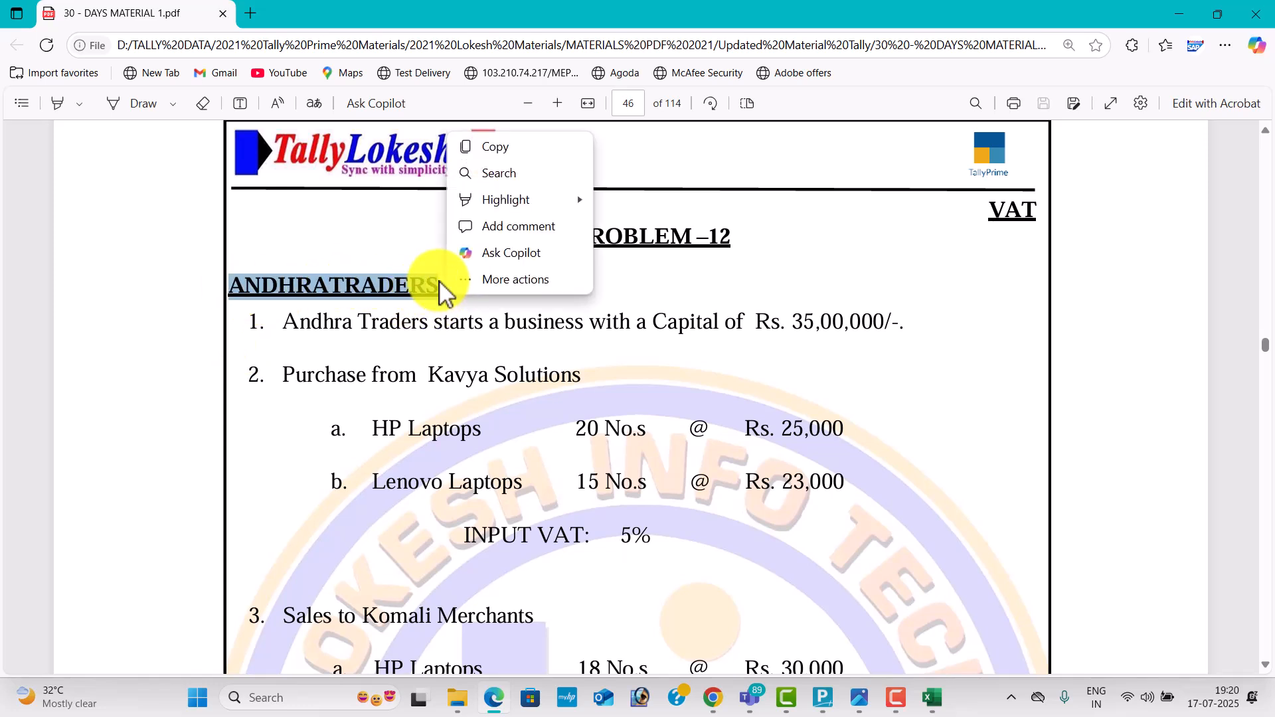
pyautogui.click(465, 457)
# Switch to TallyPrime and create the company ANDHRATRADERS with the state set to Andhra Pradesh
pyautogui.hotkey('alt', 'Tab')
pyautogui.hotkey('alt', 'Tab')
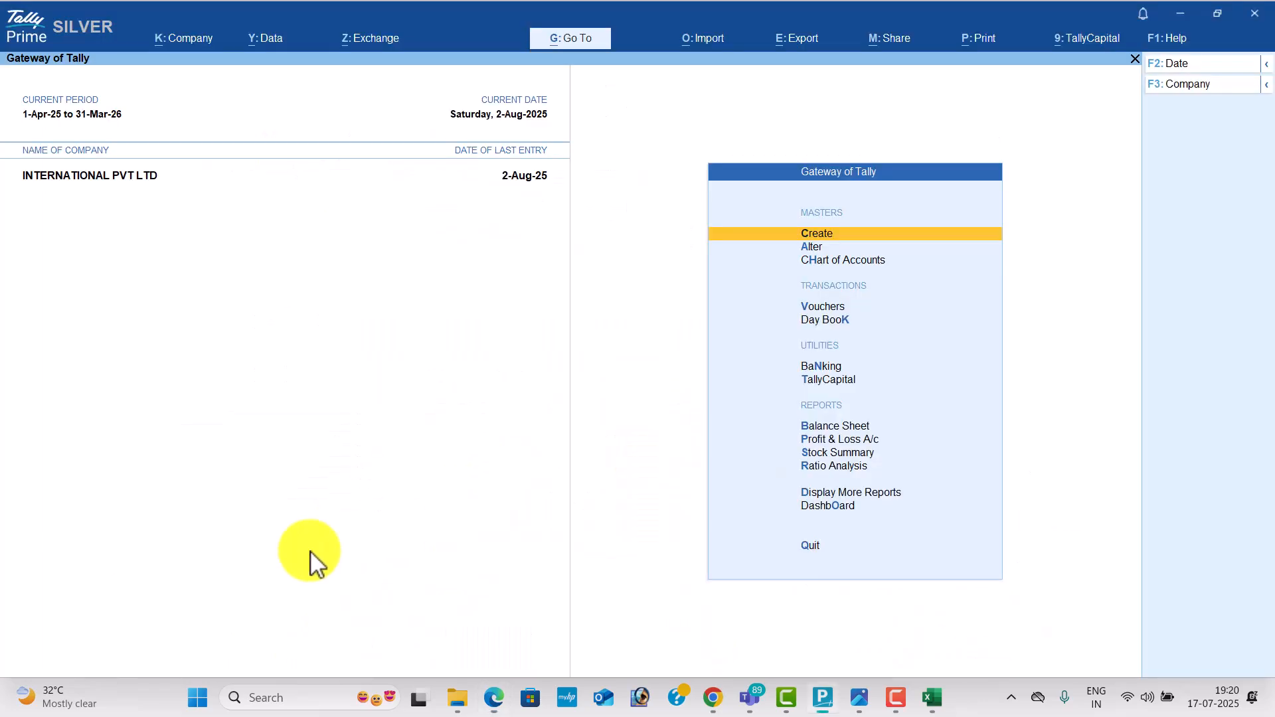
pyautogui.click(181, 39)
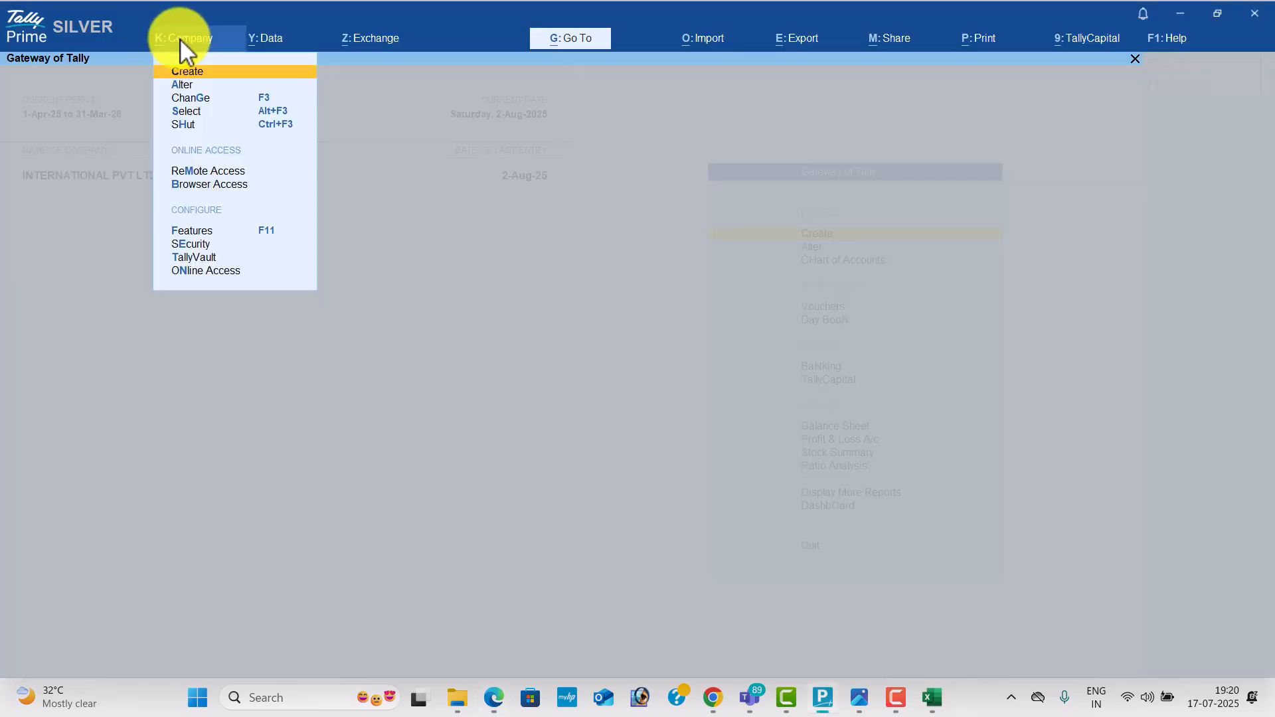
pyautogui.press('Return')
pyautogui.hotkey('ctrl', 'v')
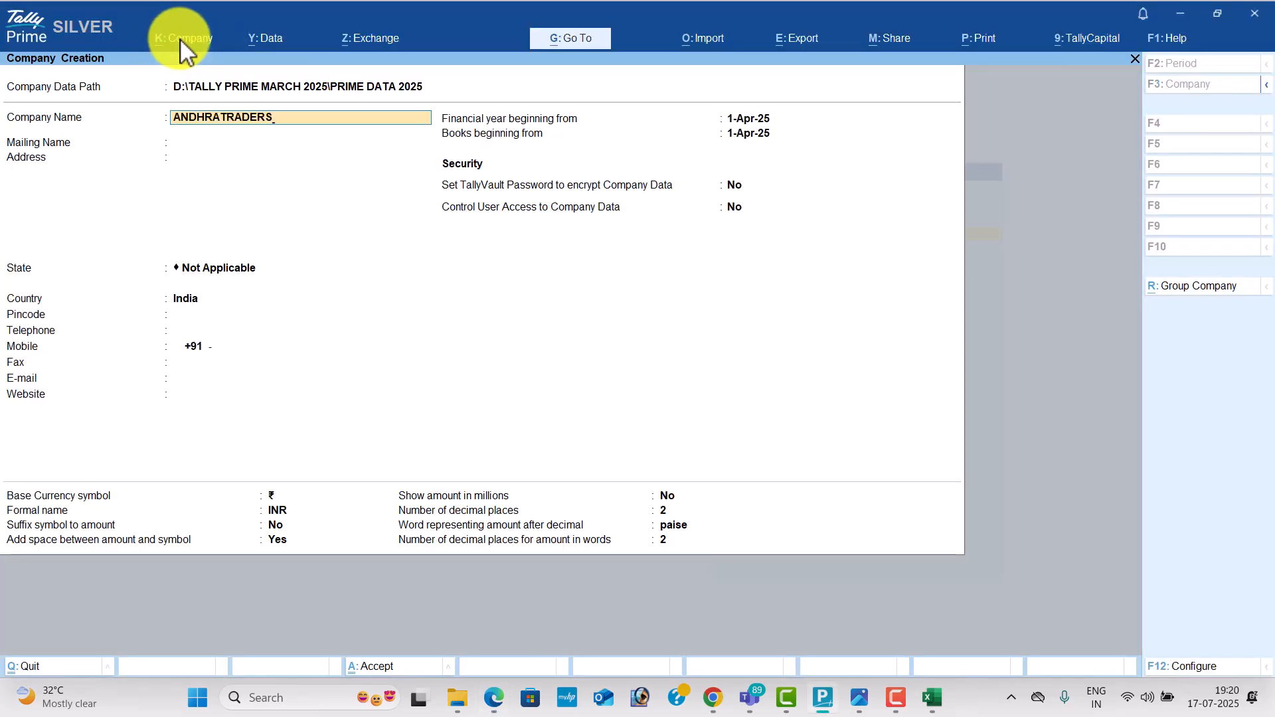
pyautogui.press('Return')
pyautogui.press('Return')
pyautogui.press('Return')
pyautogui.press('Down')
pyautogui.press('Down')
pyautogui.press('Return')
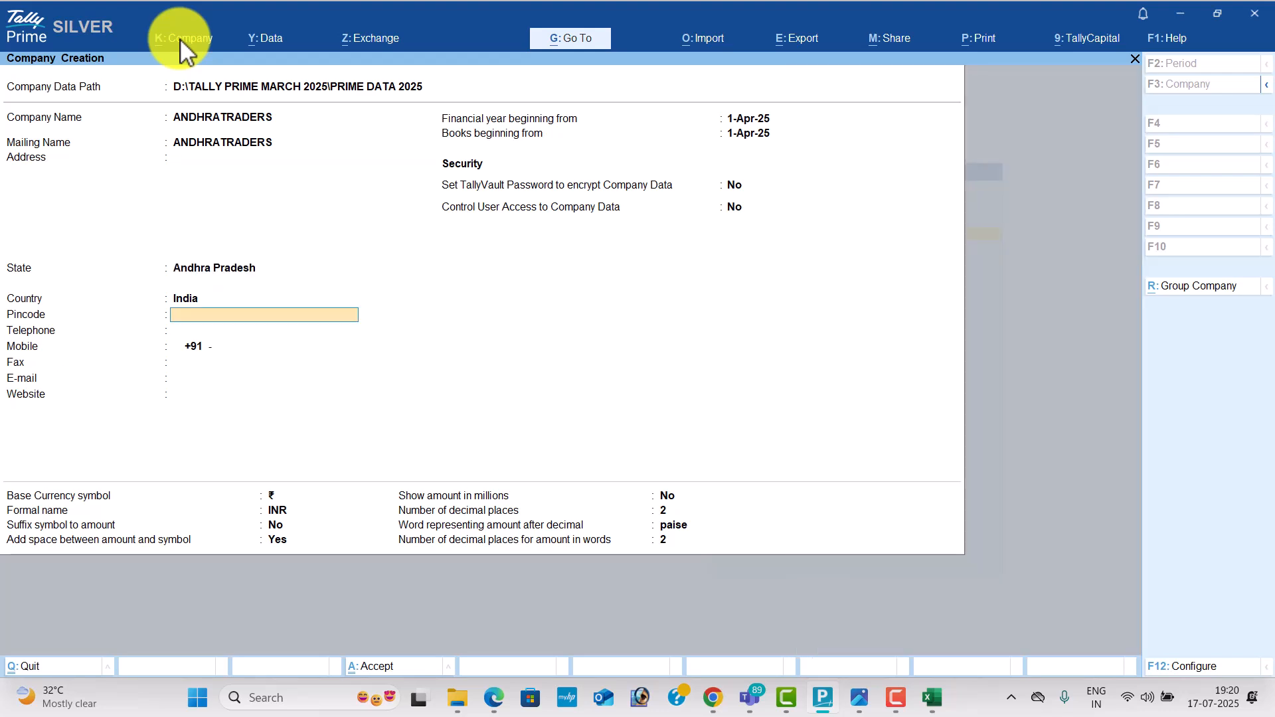
pyautogui.hotkey('ctrl', 'a')
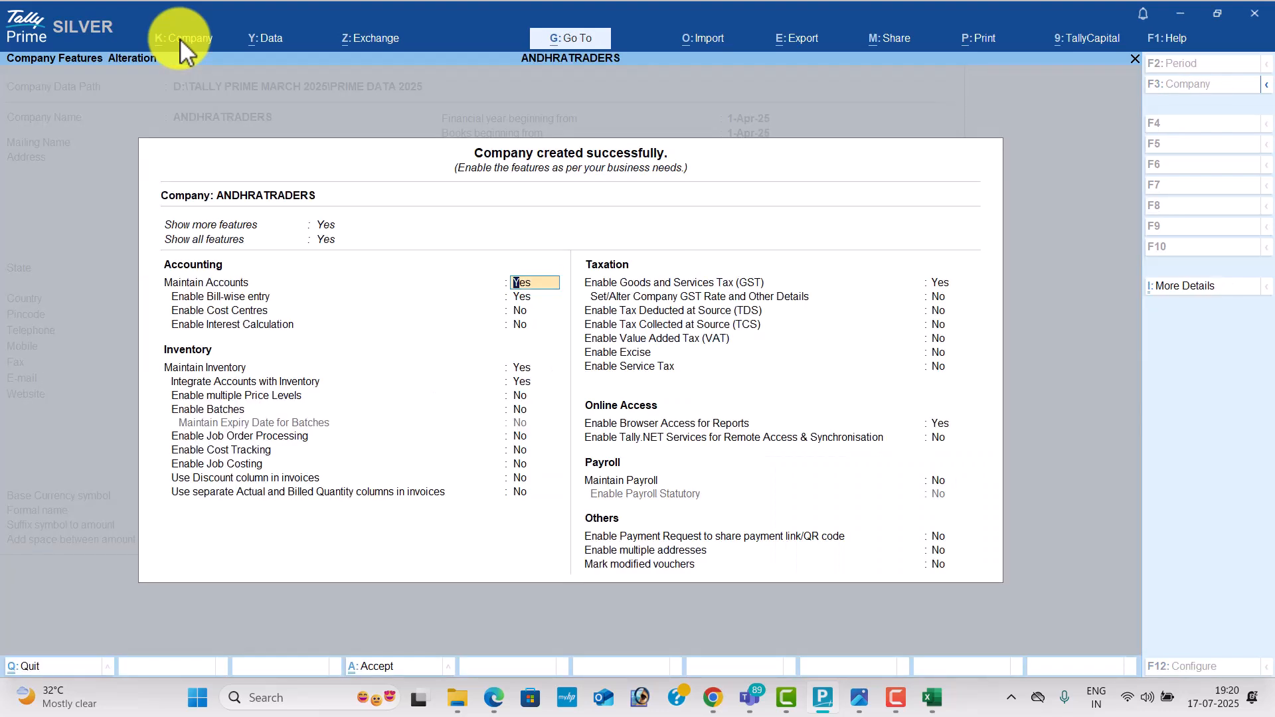
# Set Enable Bill-wise entry to No in the features of the new company
pyautogui.press('Return')
pyautogui.press('n')
pyautogui.press('Return')
# Set Enable Goods and Services Tax (GST) to No, keeping the other accounting and inventory features as they are
pyautogui.press('Return')
pyautogui.press('Return')
pyautogui.press('Return')
pyautogui.press('Return')
pyautogui.press('Return')
pyautogui.press('Return')
pyautogui.press('Return')
pyautogui.press('Return')
pyautogui.press('Return')
pyautogui.press('Return')
pyautogui.press('Return')
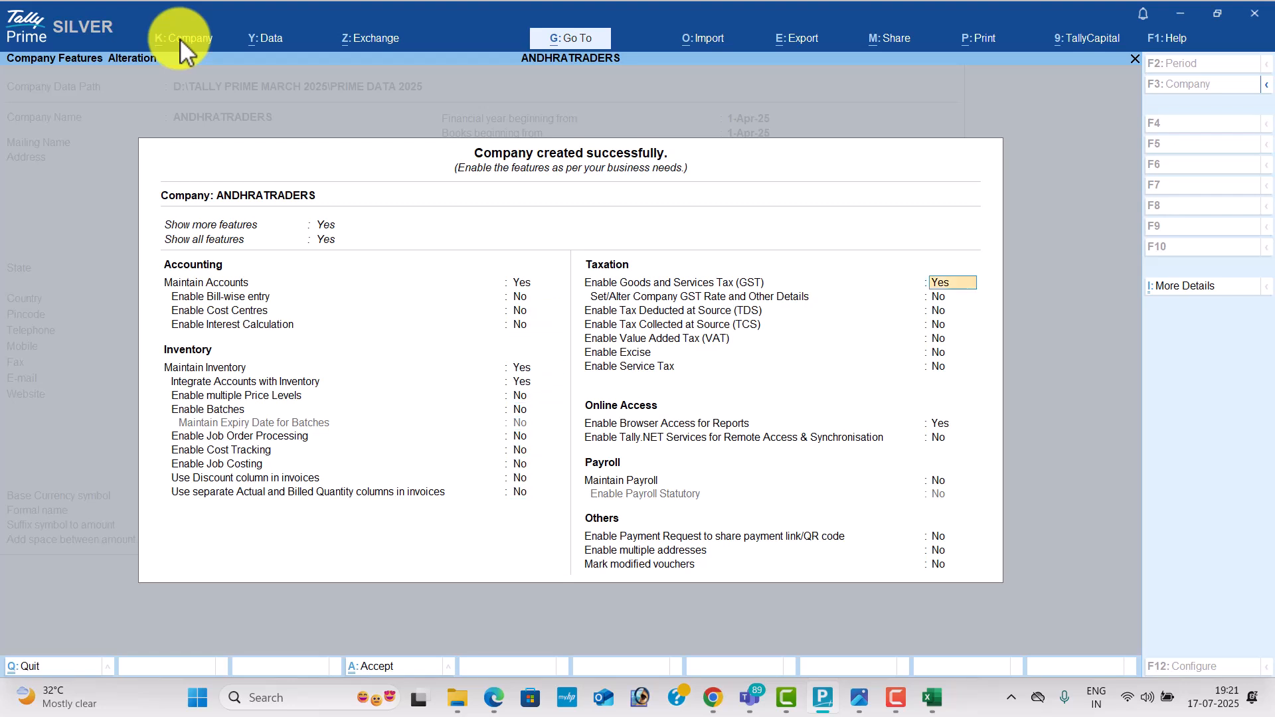
pyautogui.press('n')
pyautogui.press('Return')
# Enable Value Added Tax (VAT) and accept its details for Andhra Pradesh with the TIN left blank
pyautogui.press('Return')
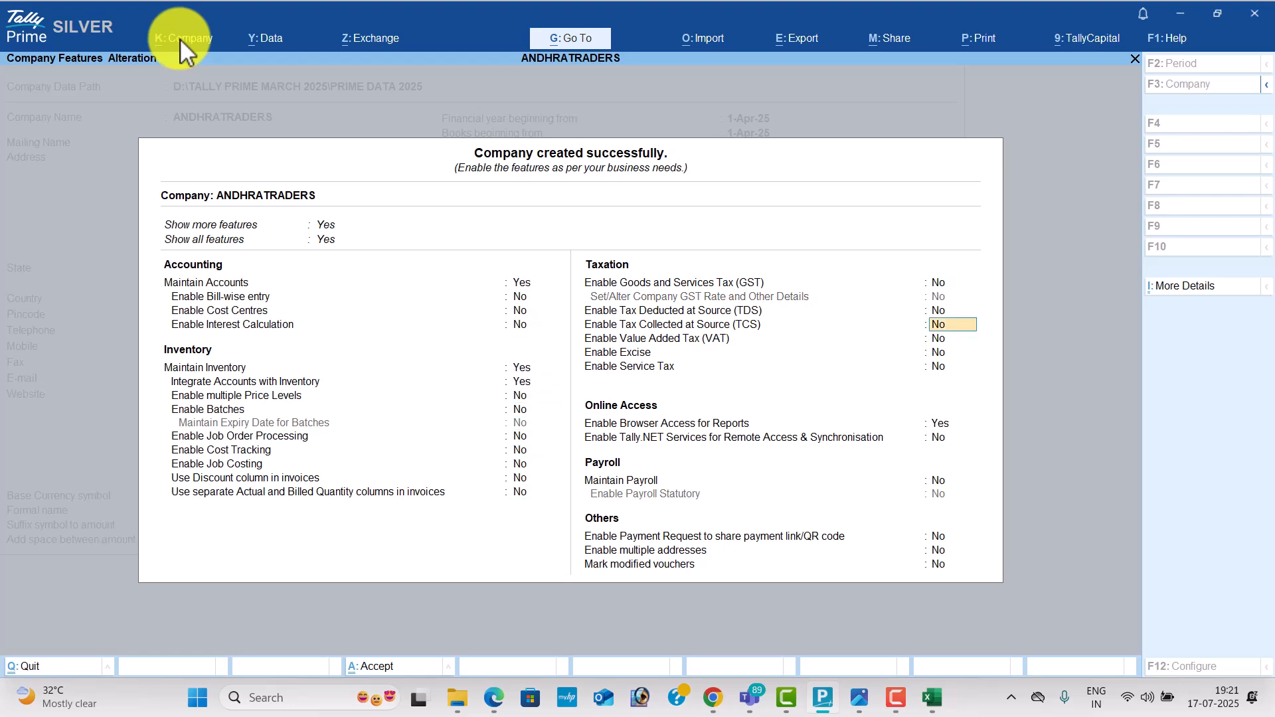
pyautogui.press('Return')
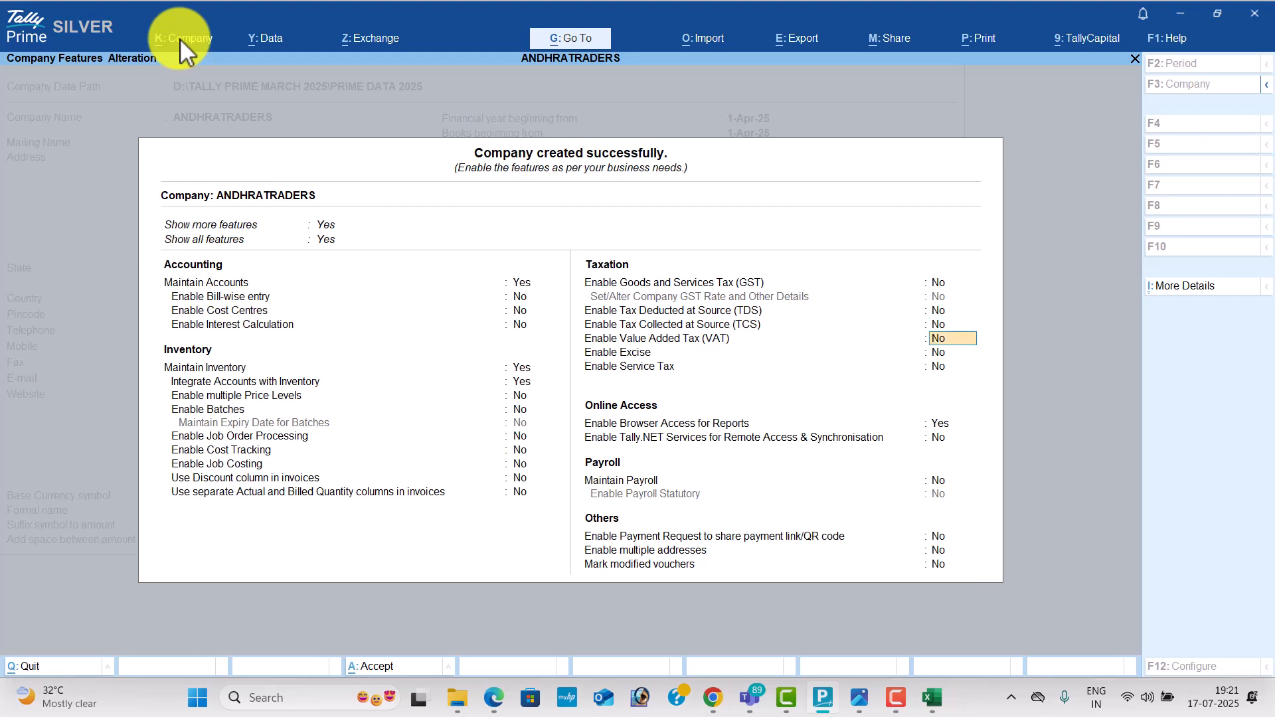
pyautogui.press('y')
pyautogui.press('Return')
pyautogui.press('Return')
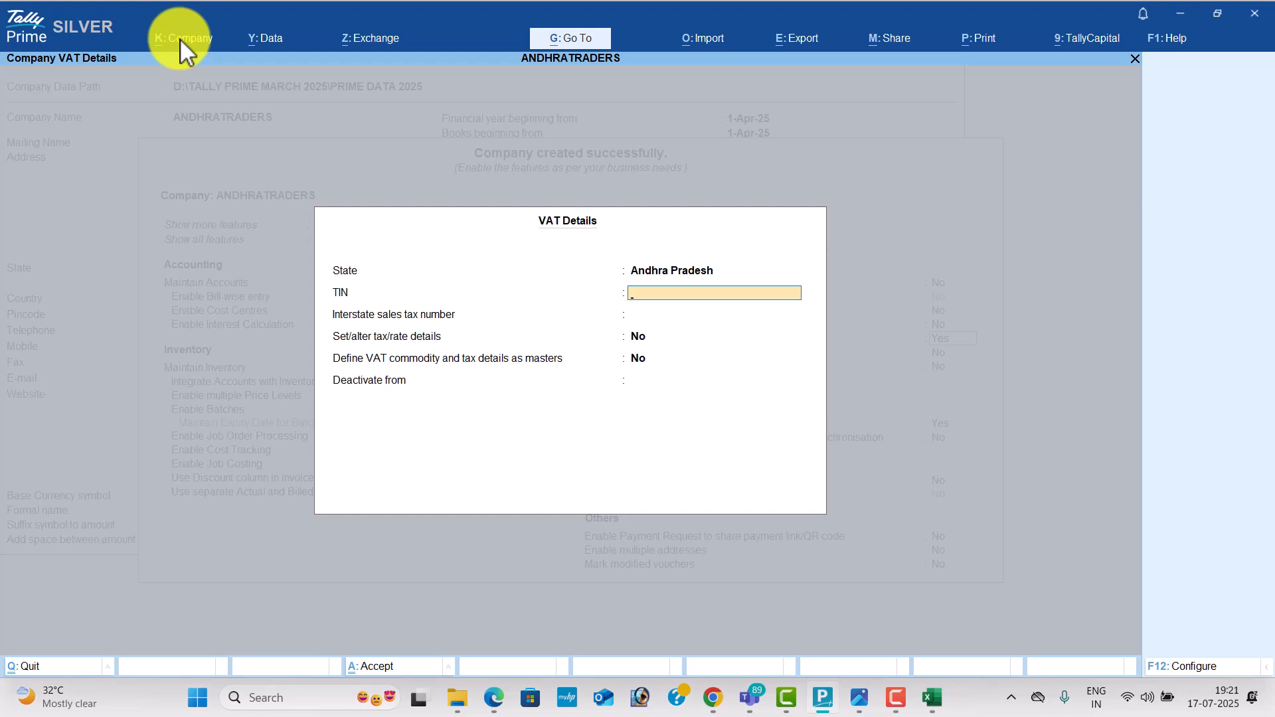
pyautogui.hotkey('ctrl', 'a')
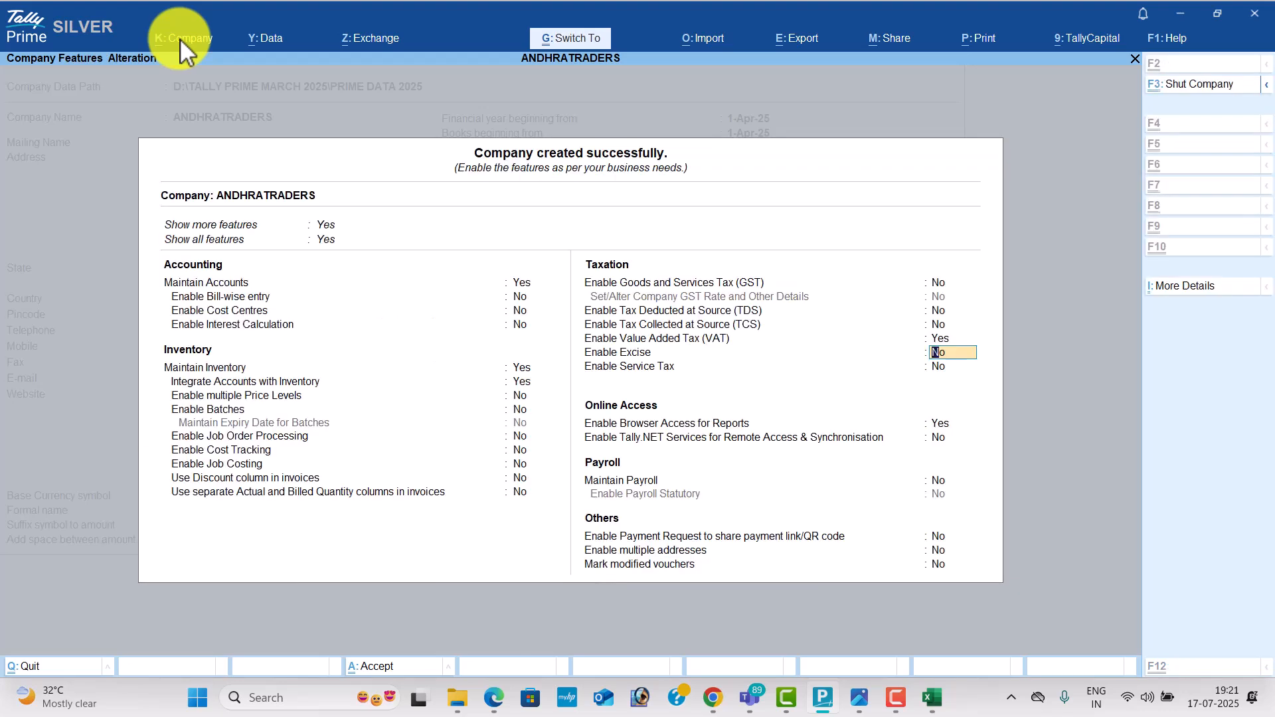
# Set Enable Browser Access for Reports to No, leaving excise and service tax disabled
pyautogui.press('Return')
pyautogui.press('Return')
pyautogui.press('n')
pyautogui.press('Return')
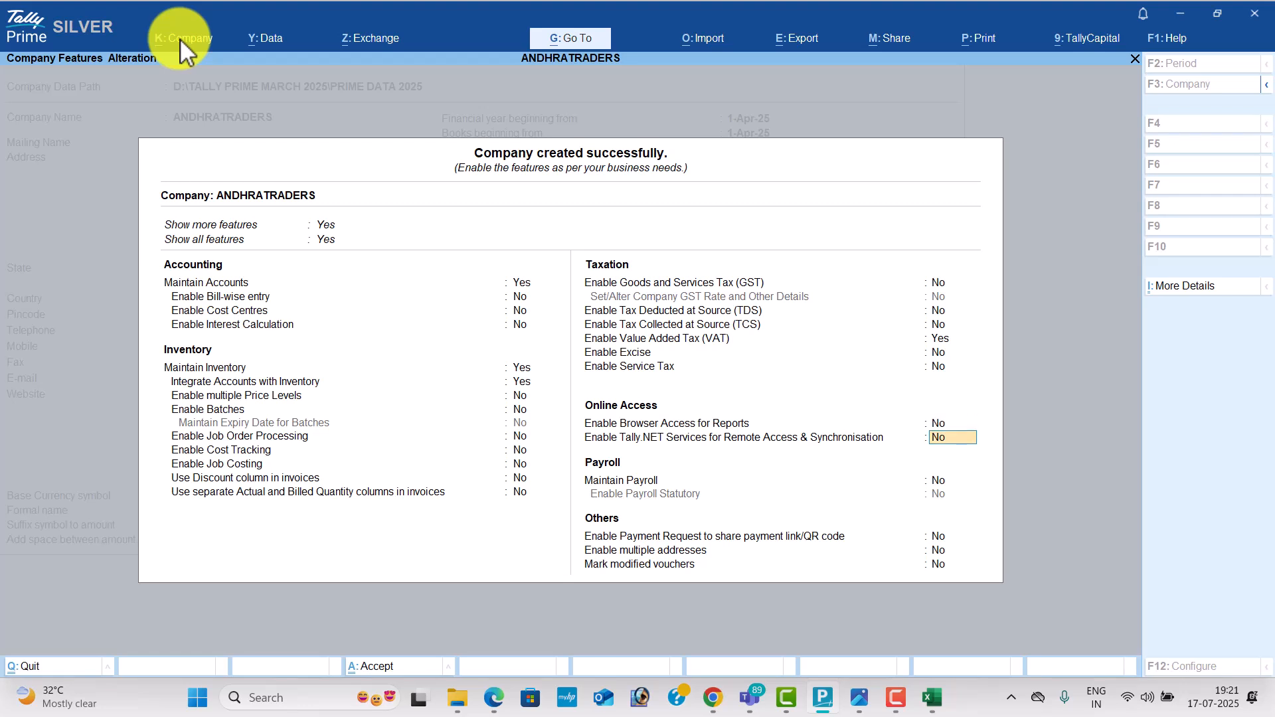
# Save the feature settings of ANDHRATRADERS and open the creation form for a new ledger
pyautogui.hotkey('ctrl', 'a')
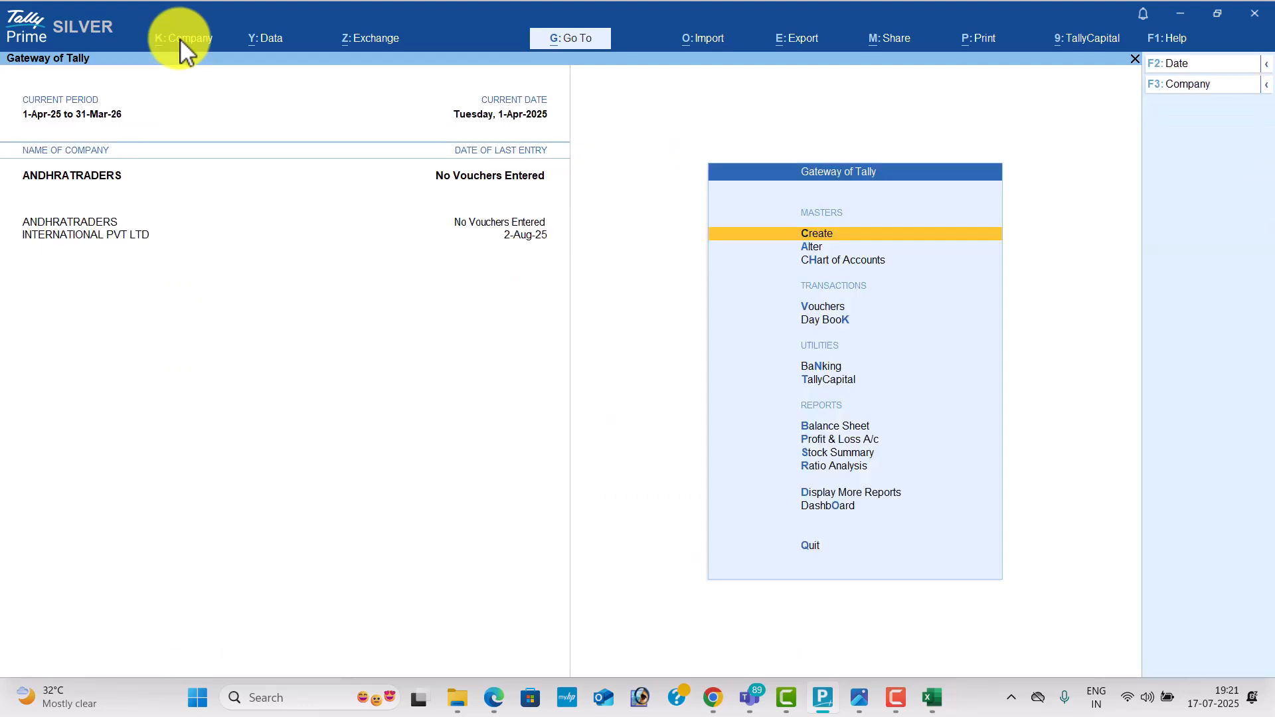
pyautogui.press('Down')
pyautogui.press('Down')
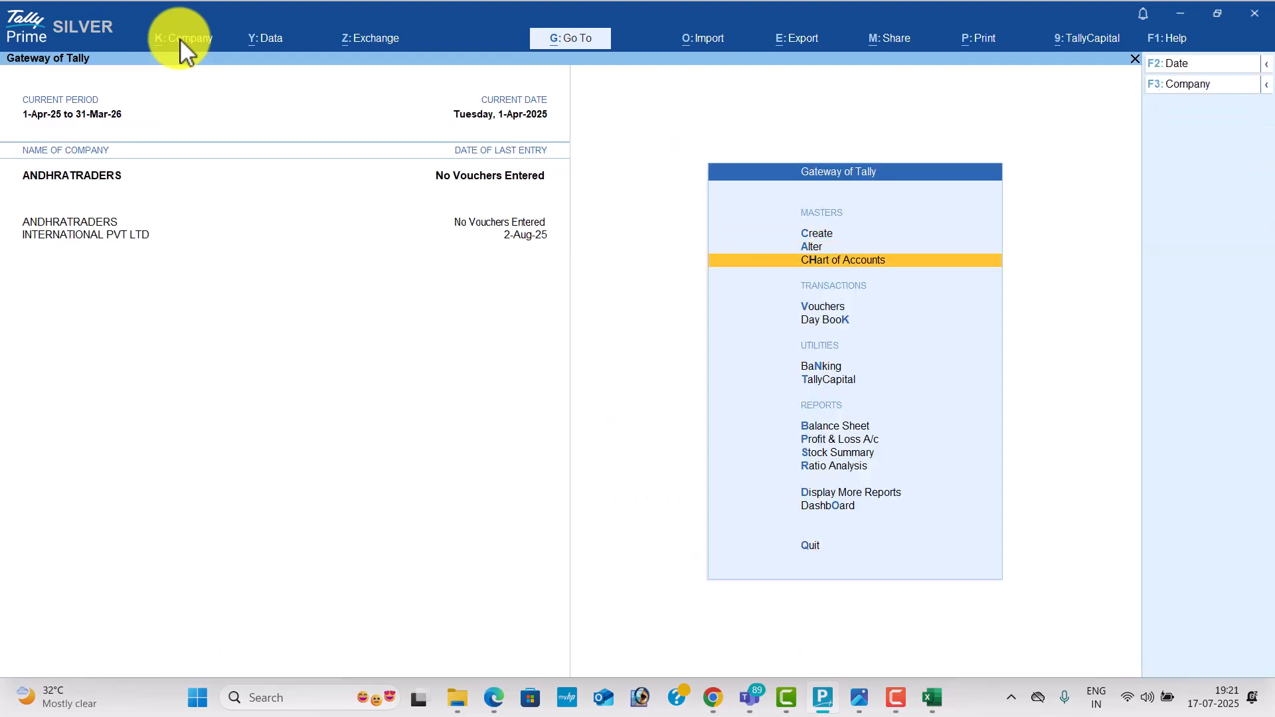
pyautogui.press('Up')
pyautogui.press('Up')
pyautogui.press('Return')
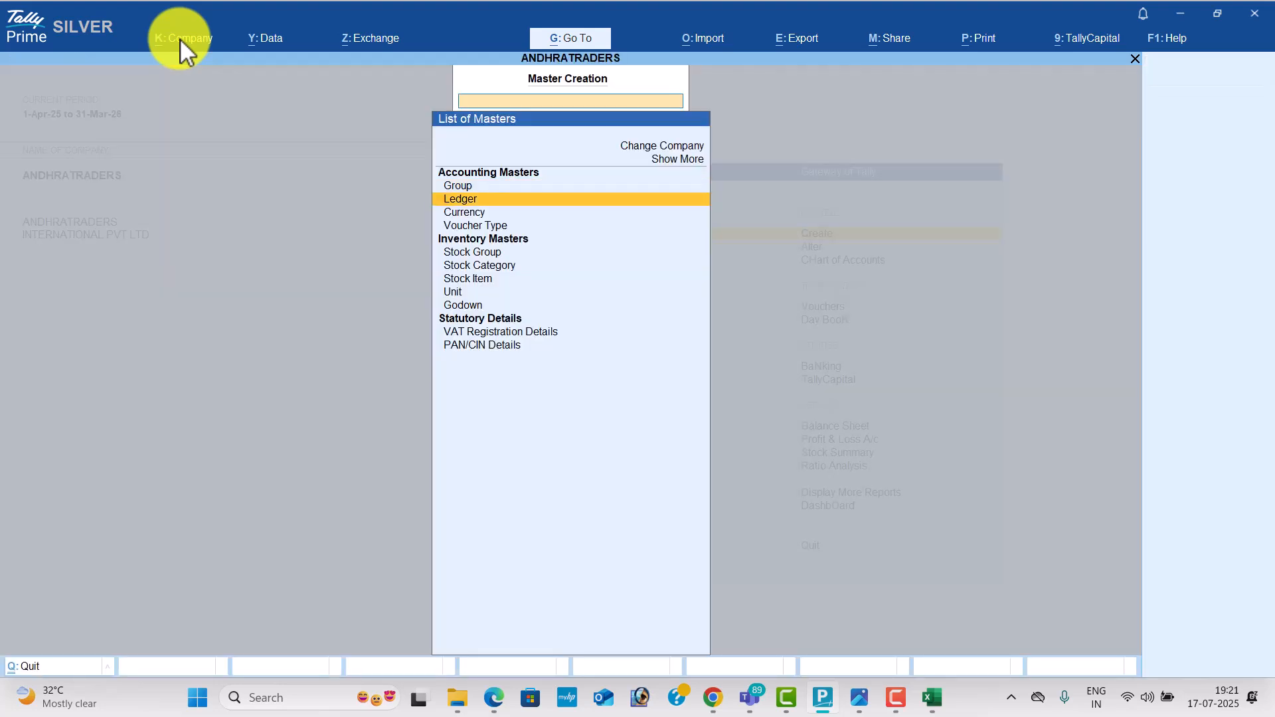
pyautogui.press('Down')
pyautogui.press('Return')
# Consult the transactions in the problem PDF and create the ledger Capital under Capital Account in TallyPrime
pyautogui.hotkey('alt', 'Tab')
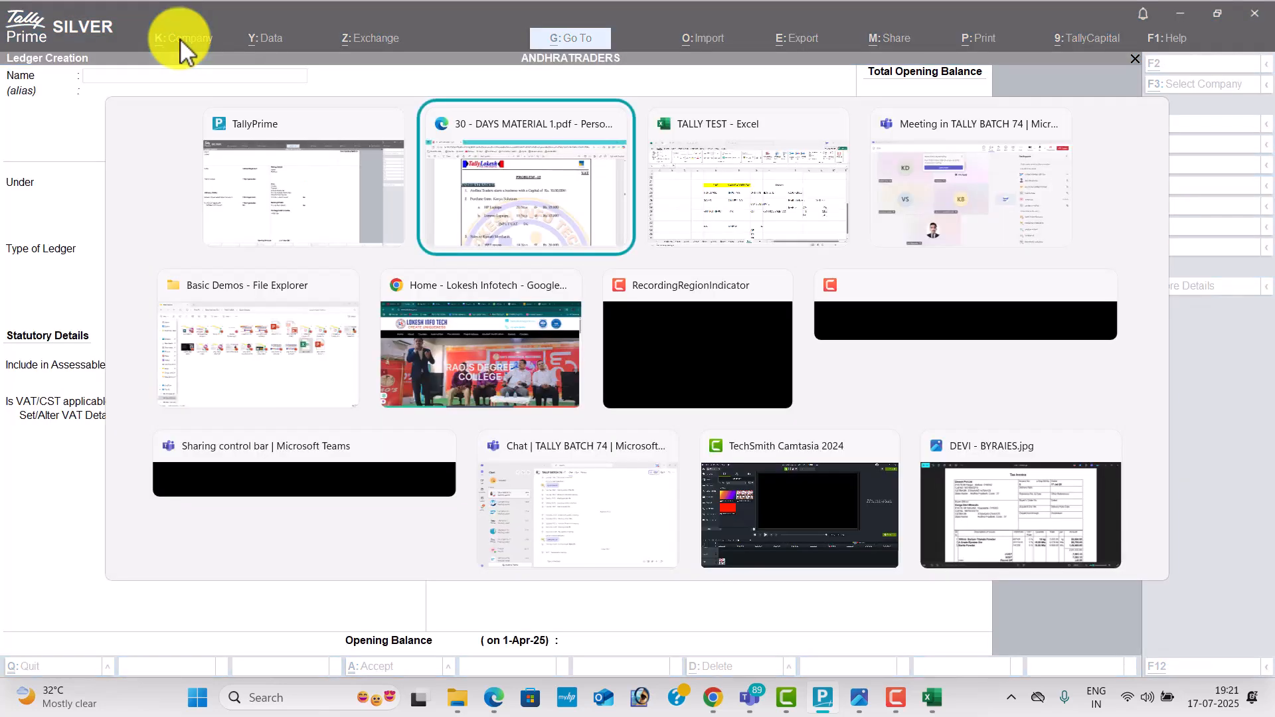
pyautogui.scroll(-2, 149, 311)
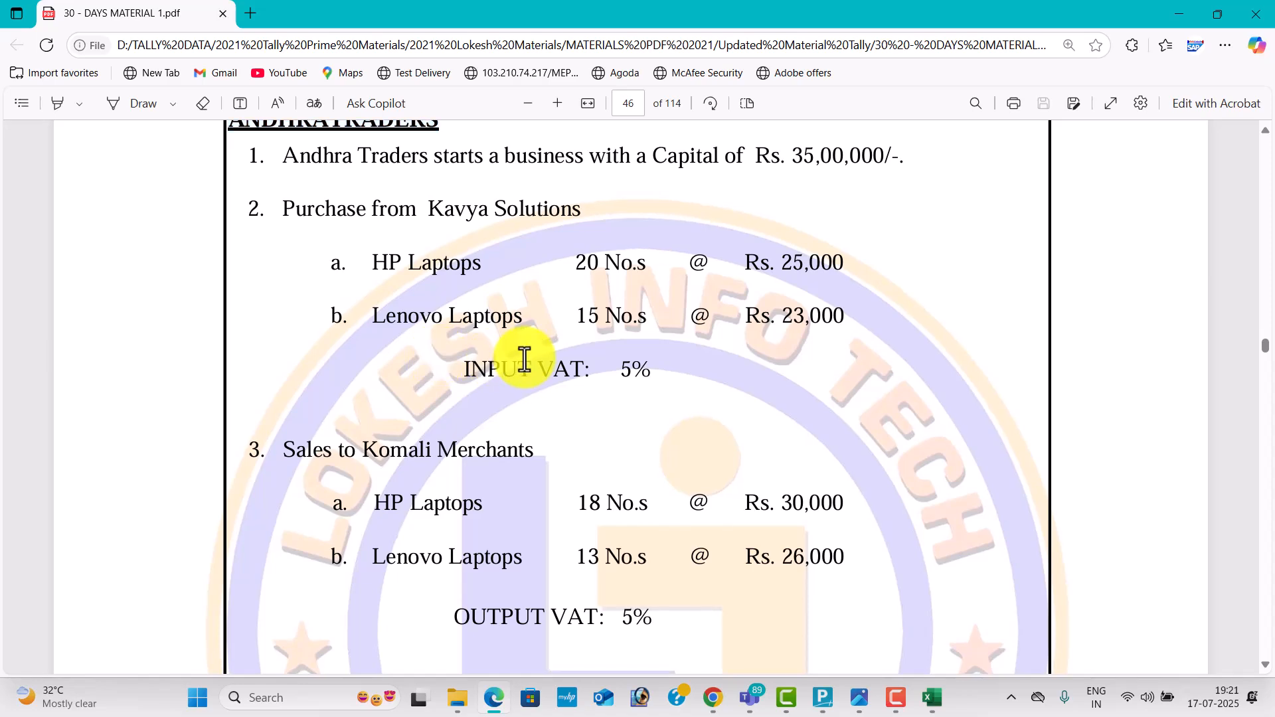
pyautogui.hotkey('alt', 'Tab')
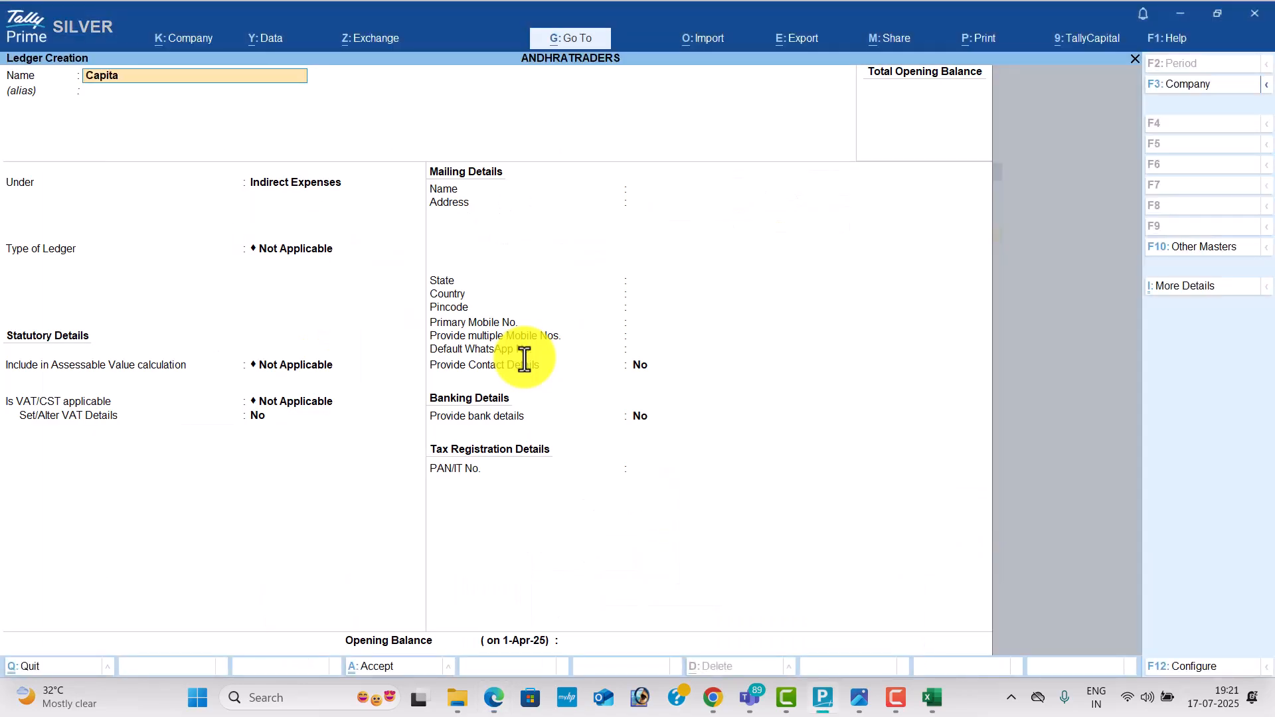
pyautogui.press('Return')
pyautogui.press('Return')
pyautogui.write('Ca')
pyautogui.press('Return')
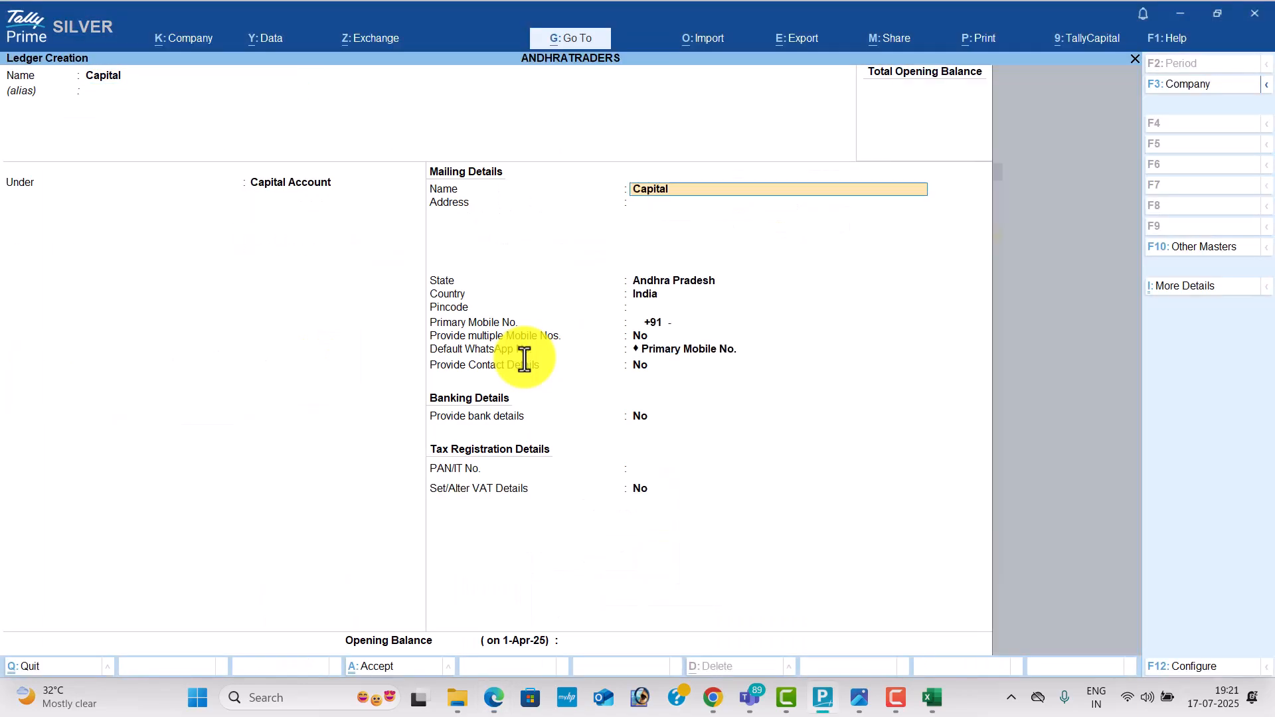
pyautogui.hotkey('ctrl', 'a')
# Name a new ledger Purchase under Purchase Accounts, keeping ledger type and assessable value calculation as Not Applicable
pyautogui.hotkey('alt', 'Tab')
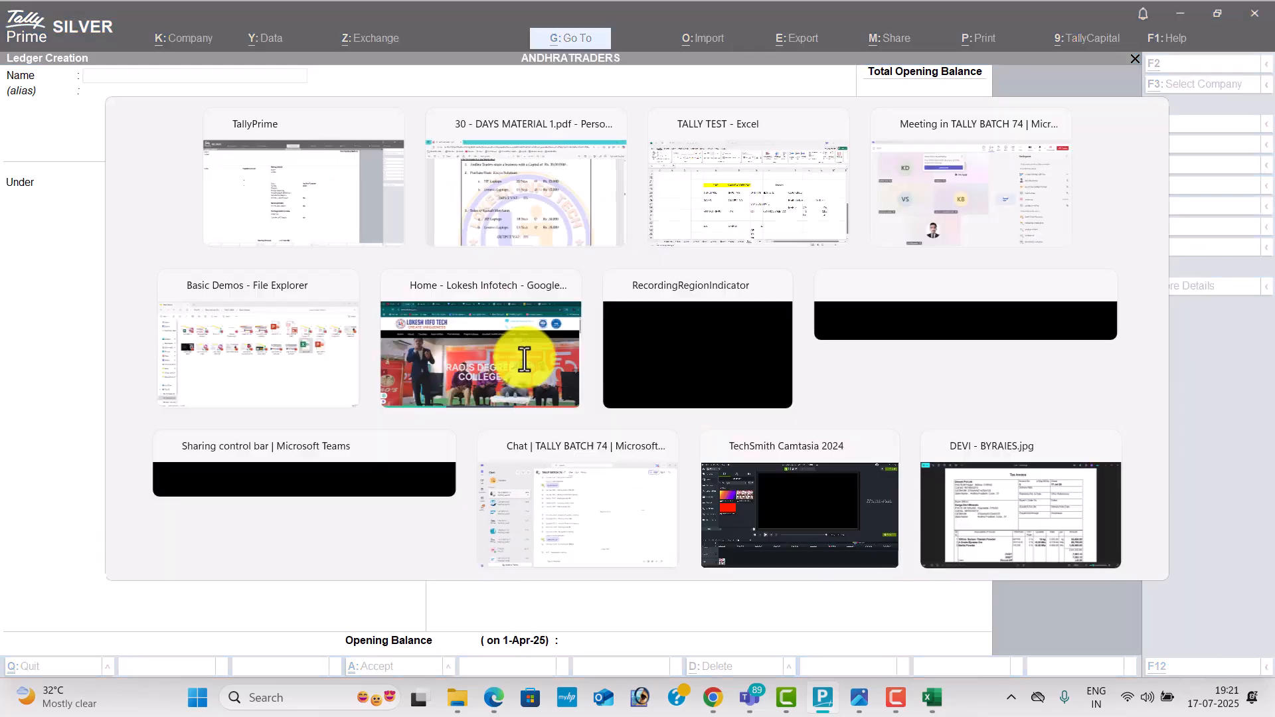
pyautogui.hotkey('alt', 'Tab')
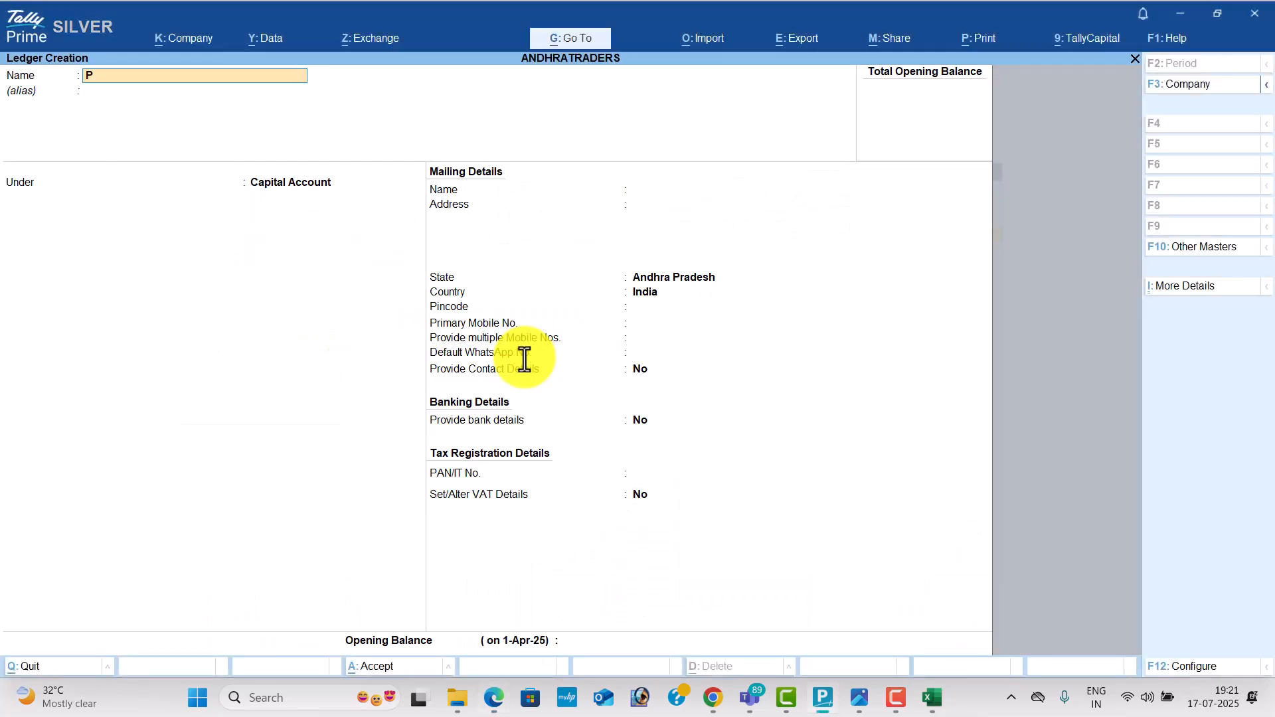
pyautogui.write('Purchase')
pyautogui.press('Return')
pyautogui.press('Return')
pyautogui.write('Pu')
pyautogui.press('Return')
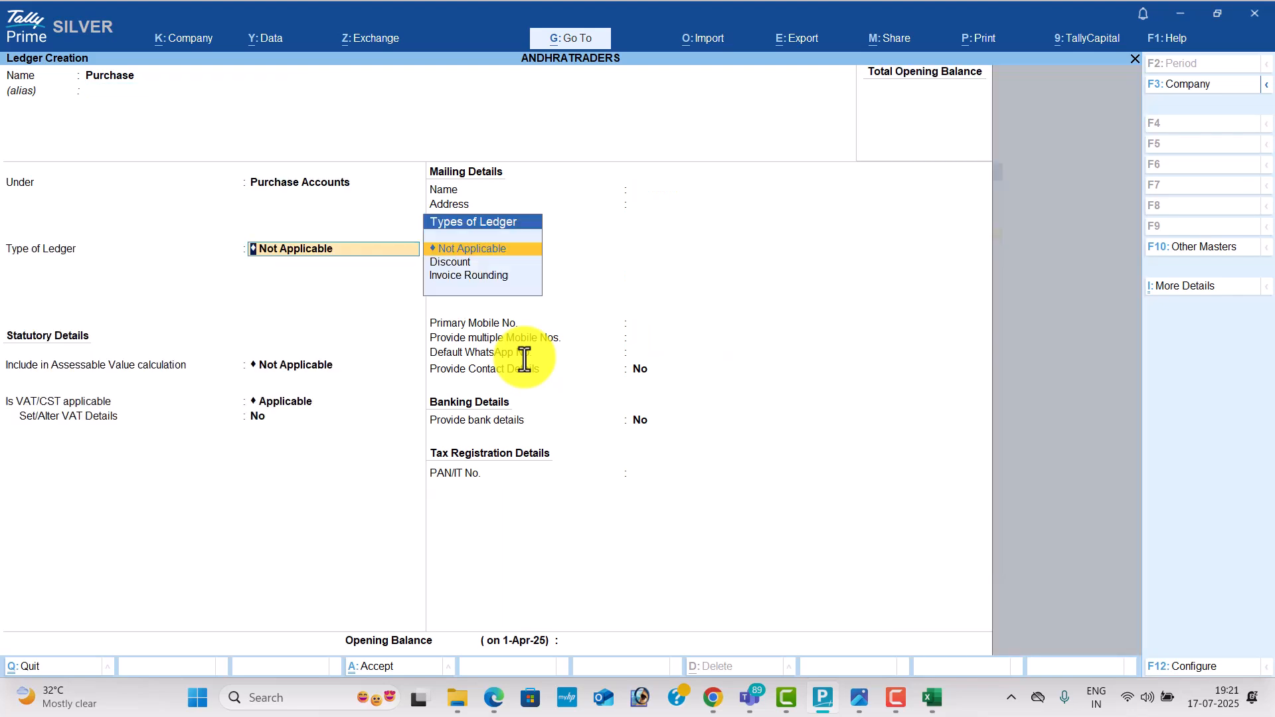
pyautogui.press('Return')
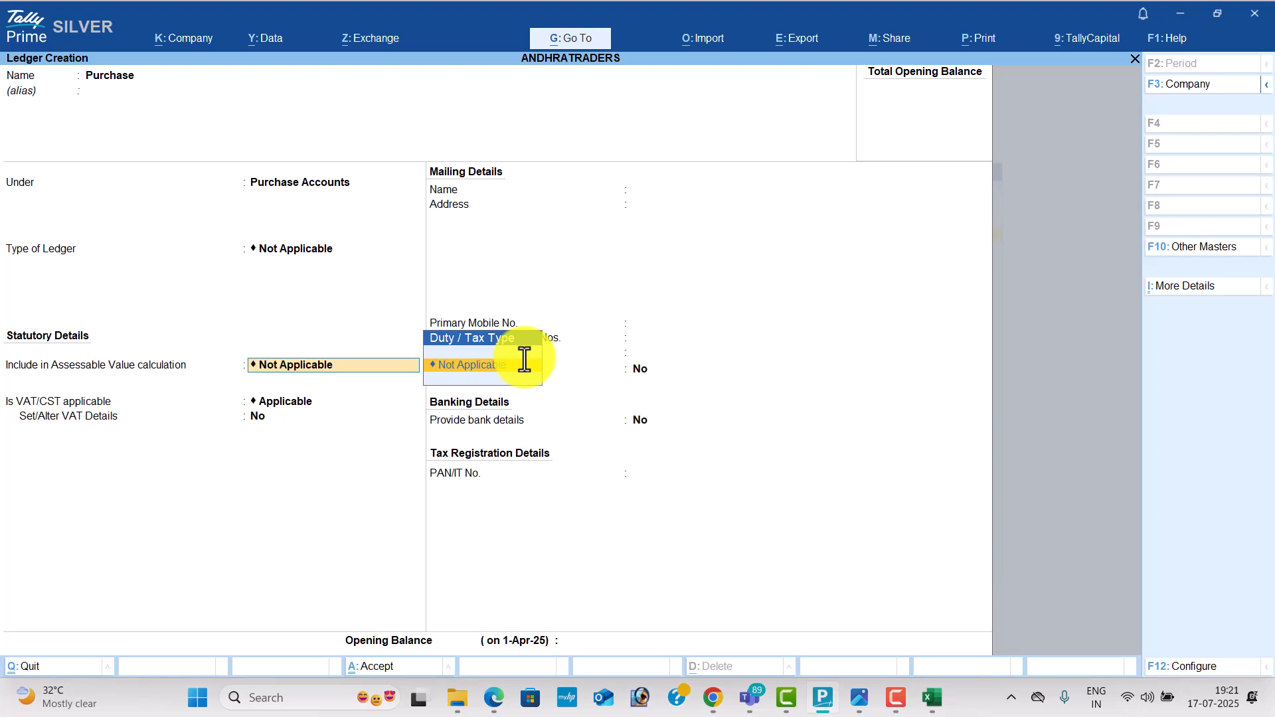
pyautogui.press('Return')
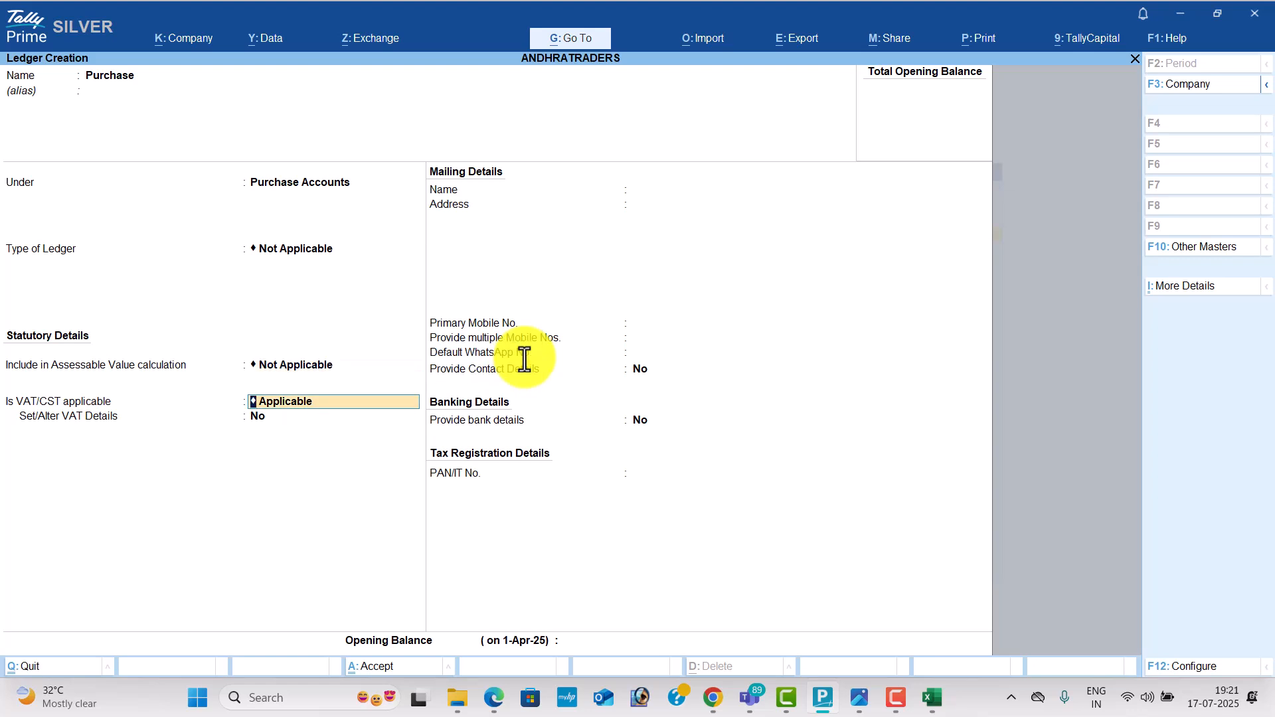
# Keep VAT/CST applicable for the Purchase ledger, set its VAT rate to 5%, and save it
pyautogui.press('Return')
pyautogui.write('y')
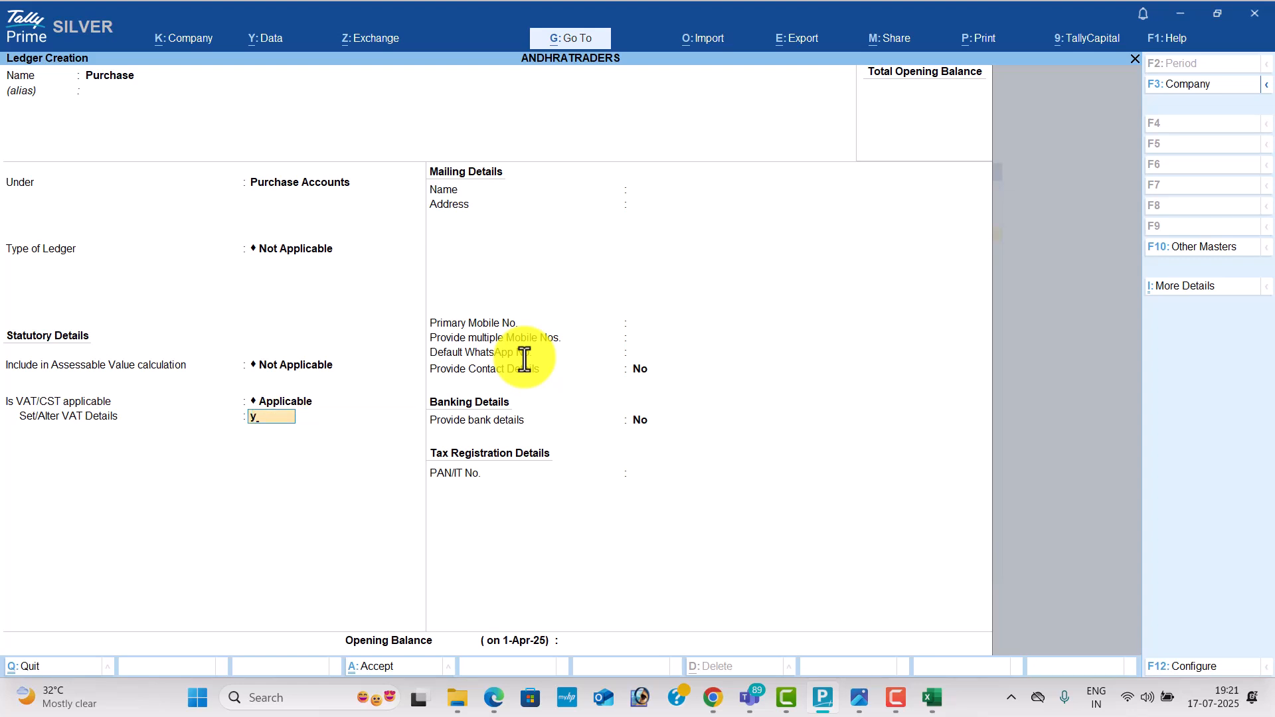
pyautogui.press('Return')
pyautogui.press('Return')
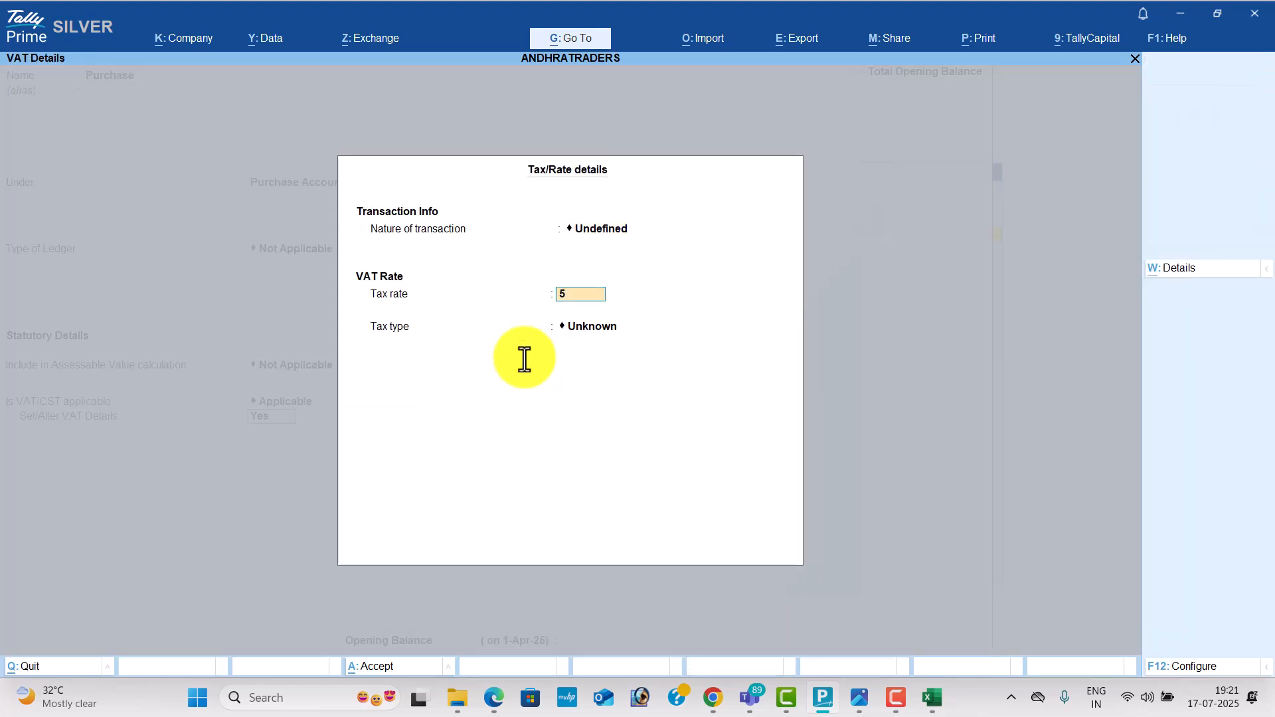
pyautogui.write('5')
pyautogui.press('Return')
pyautogui.press('Return')
pyautogui.press('Return')
pyautogui.press('Return')
pyautogui.press('Return')
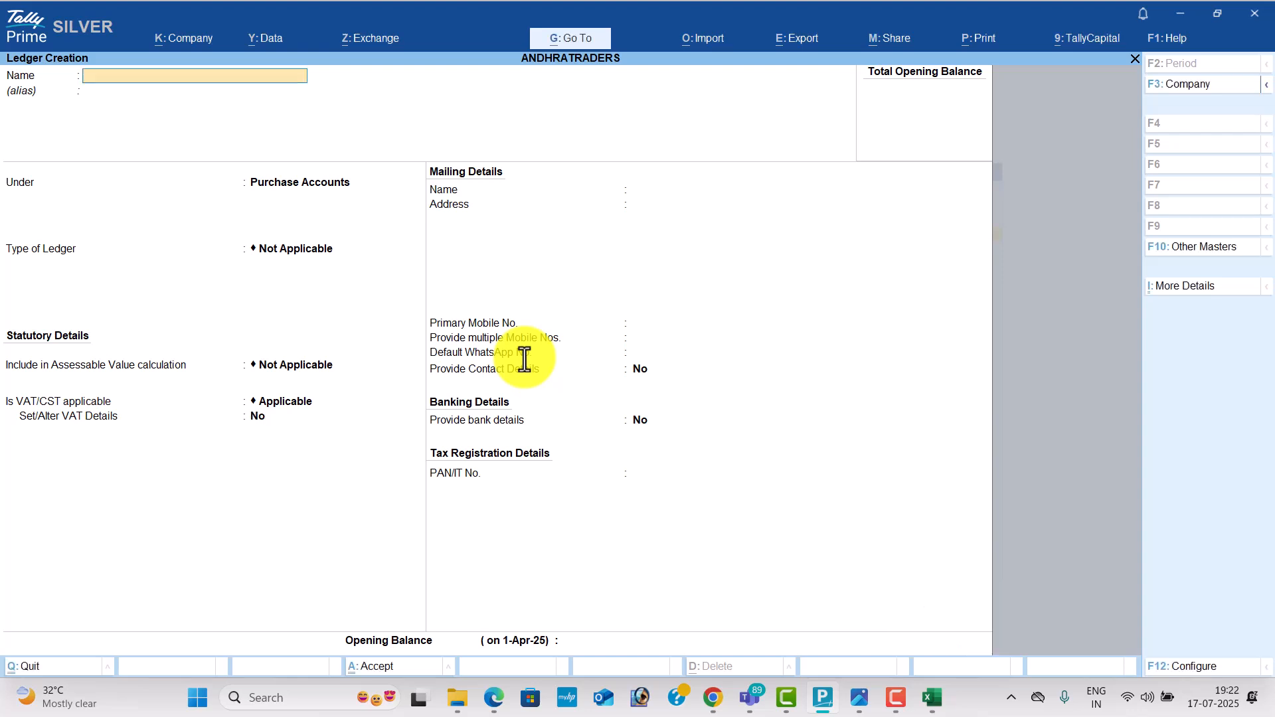
# Check the input VAT of item 2 in the PDF and name a new ledger Kavya Solutions under Sundry Creditors
pyautogui.hotkey('alt', 'Tab')
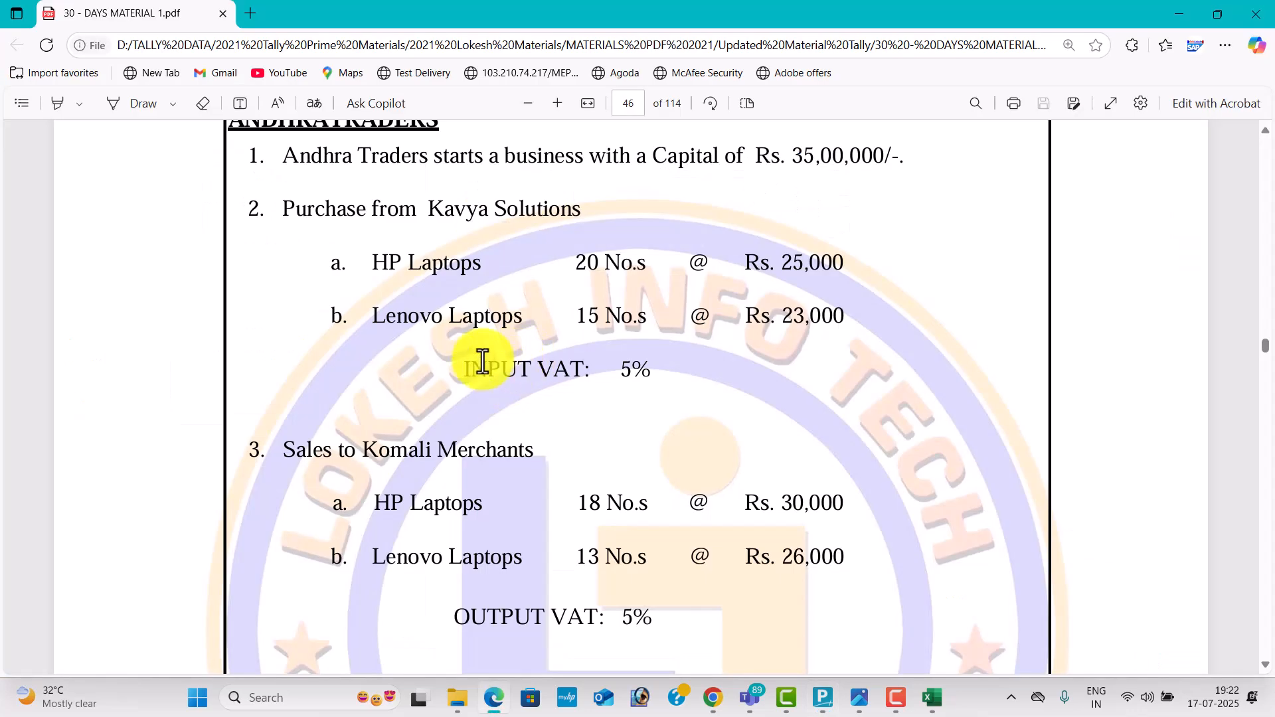
pyautogui.moveTo(457, 364); pyautogui.dragTo(700, 392)
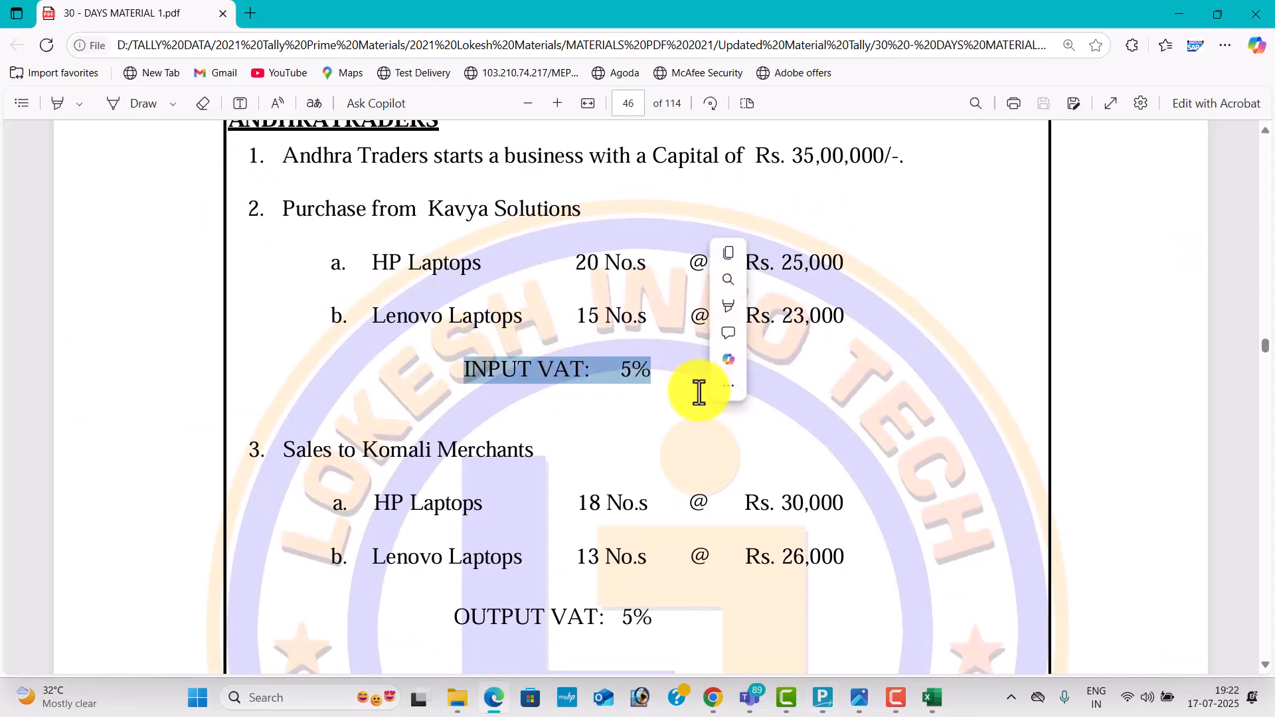
pyautogui.hotkey('alt', 'Tab')
pyautogui.write('Ka')
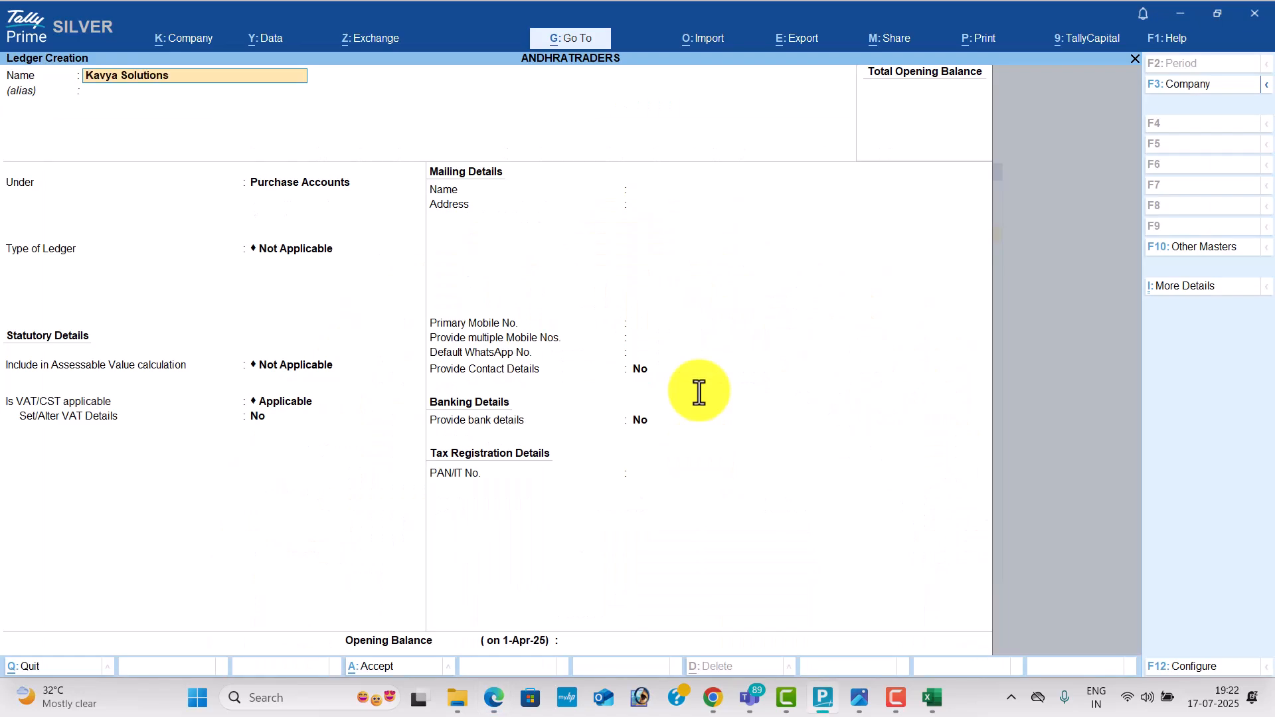
pyautogui.press('Return')
pyautogui.write('Sundry Creditors')
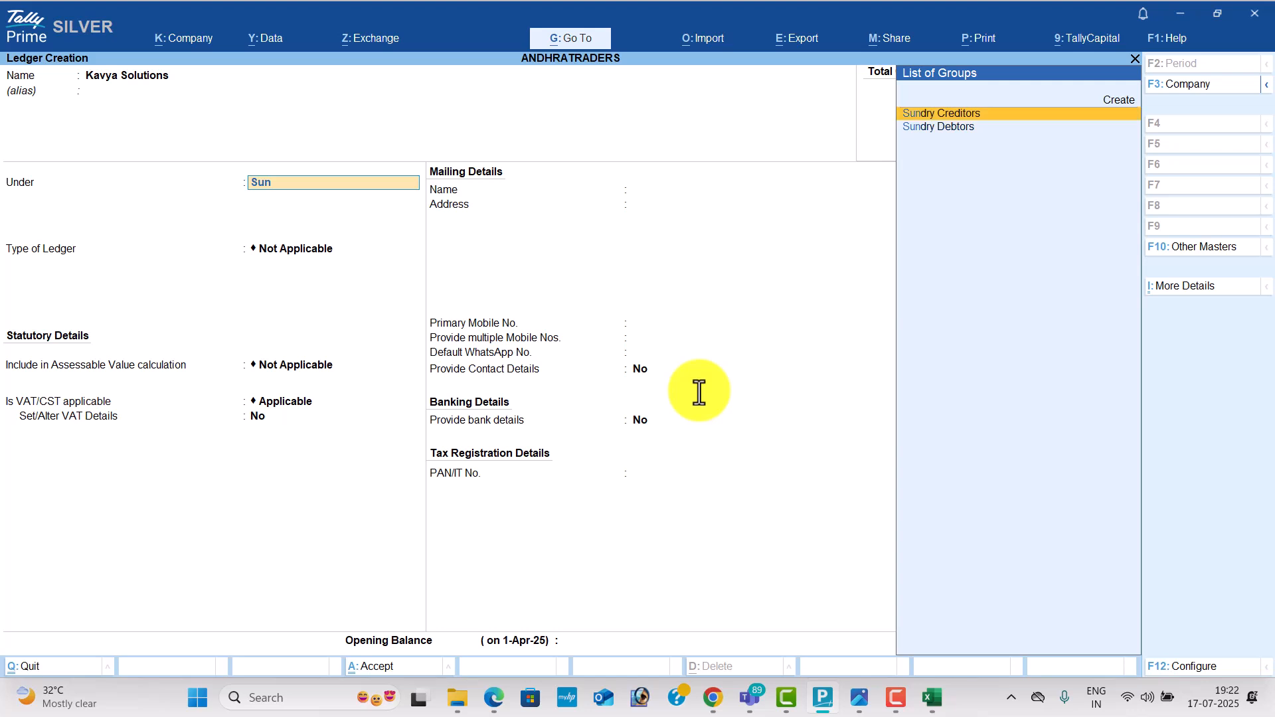
pyautogui.press('Return')
pyautogui.press('Return')
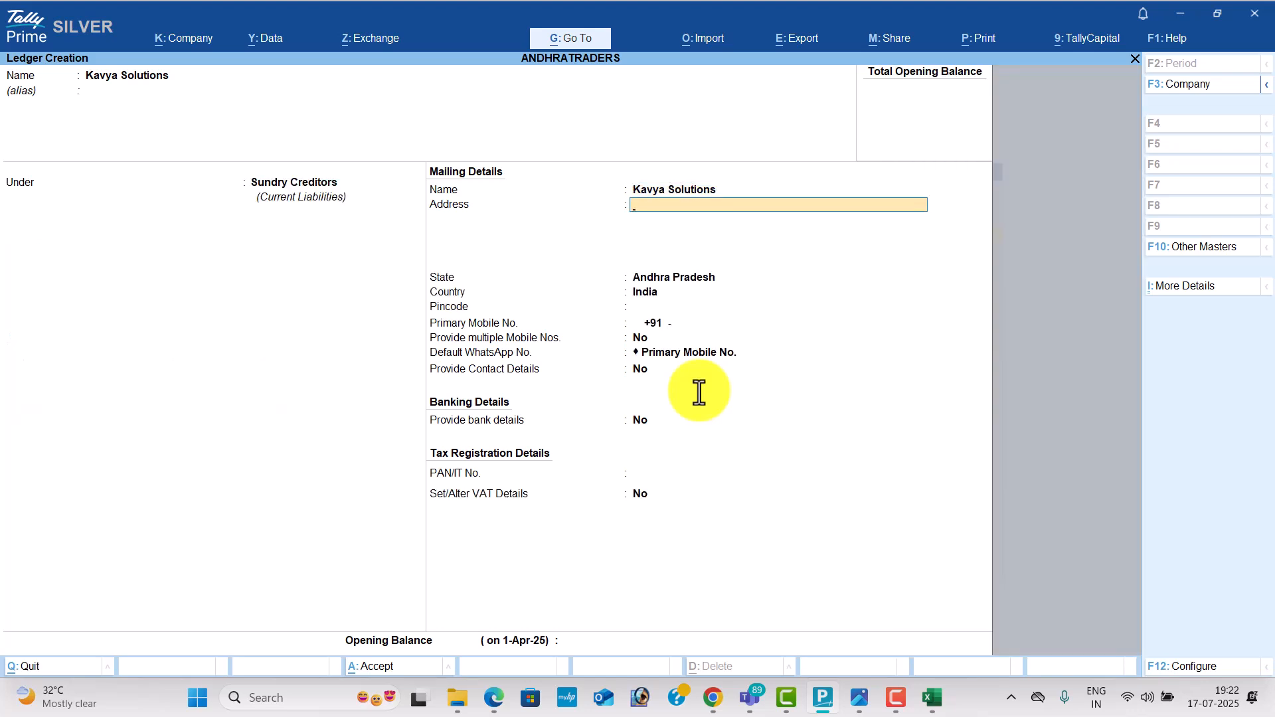
# Set VAT details to Yes for Kavya Solutions with dealer type Regular and no TIN, and save the ledger
pyautogui.press('Return')
pyautogui.press('Return')
pyautogui.press('Return')
pyautogui.press('Return')
pyautogui.press('Return')
pyautogui.press('Return')
pyautogui.press('Return')
pyautogui.press('Return')
pyautogui.press('Return')
pyautogui.press('y')
pyautogui.press('Return')
pyautogui.press('Return')
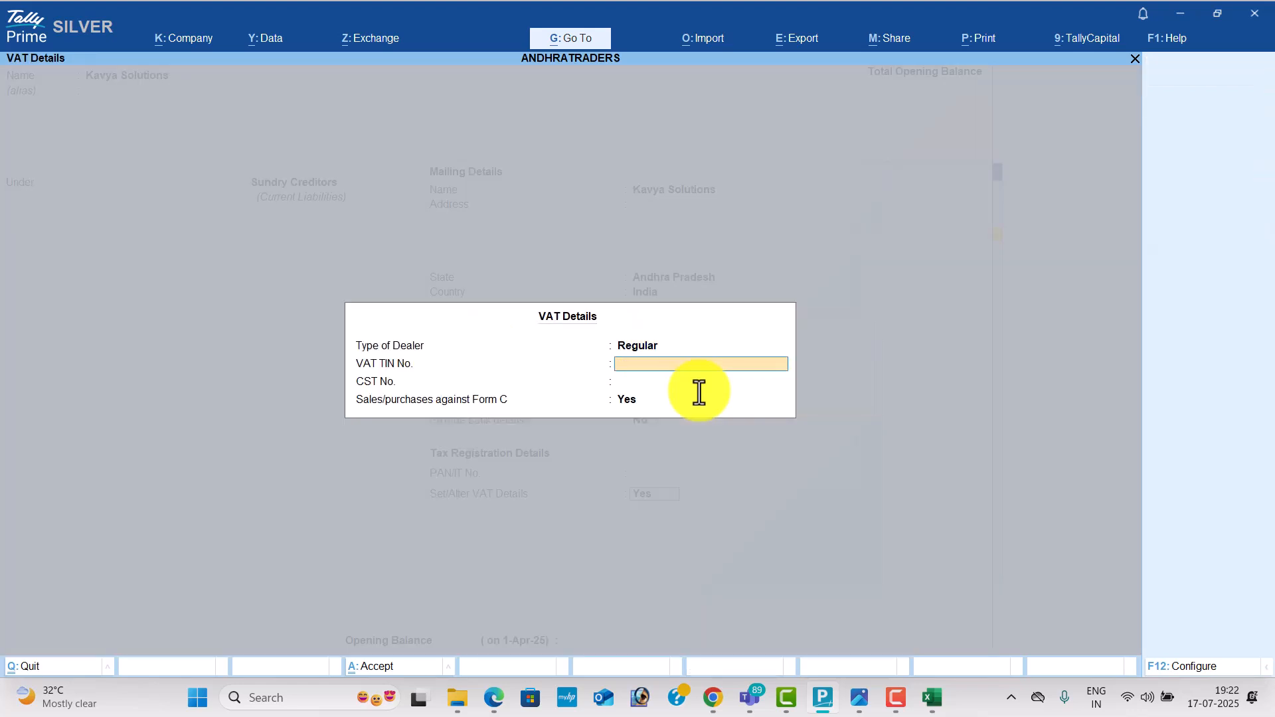
pyautogui.press('Return')
pyautogui.press('Return')
pyautogui.press('Return')
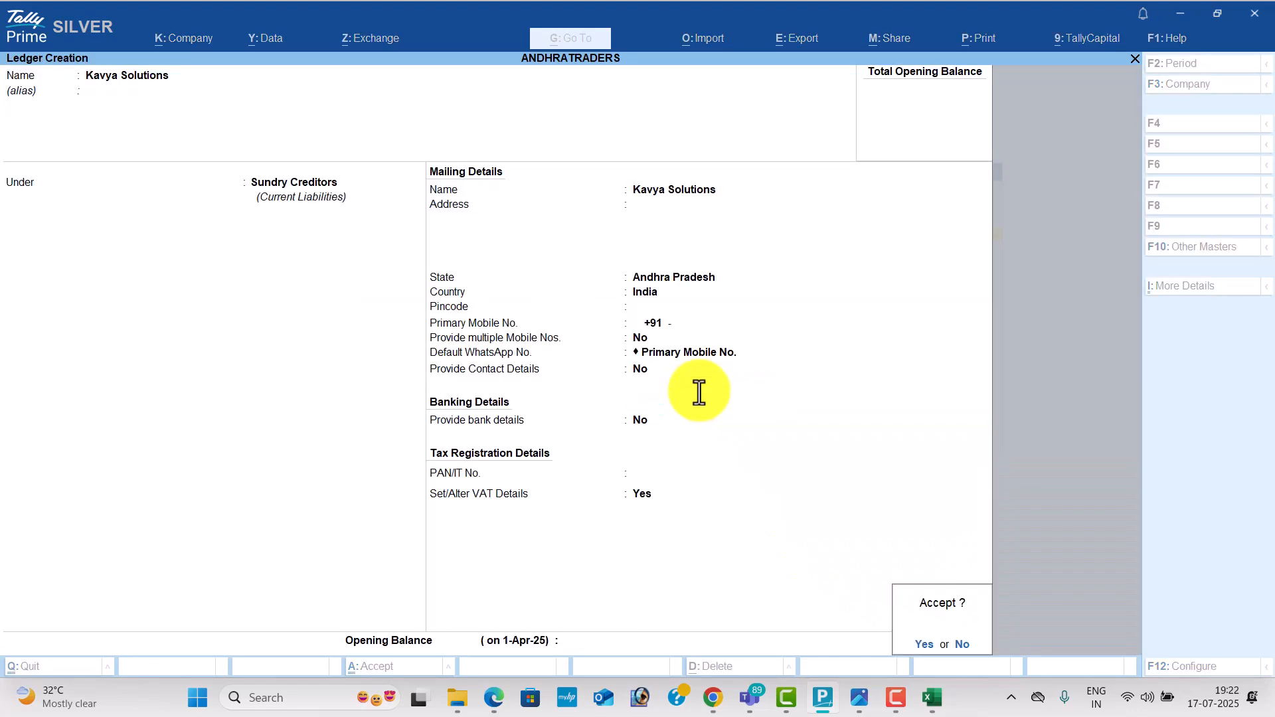
pyautogui.press('Return')
# Name a new ledger Sales under Sales Accounts, keeping ledger type Not Applicable and VAT/CST applicable
pyautogui.write('Sales')
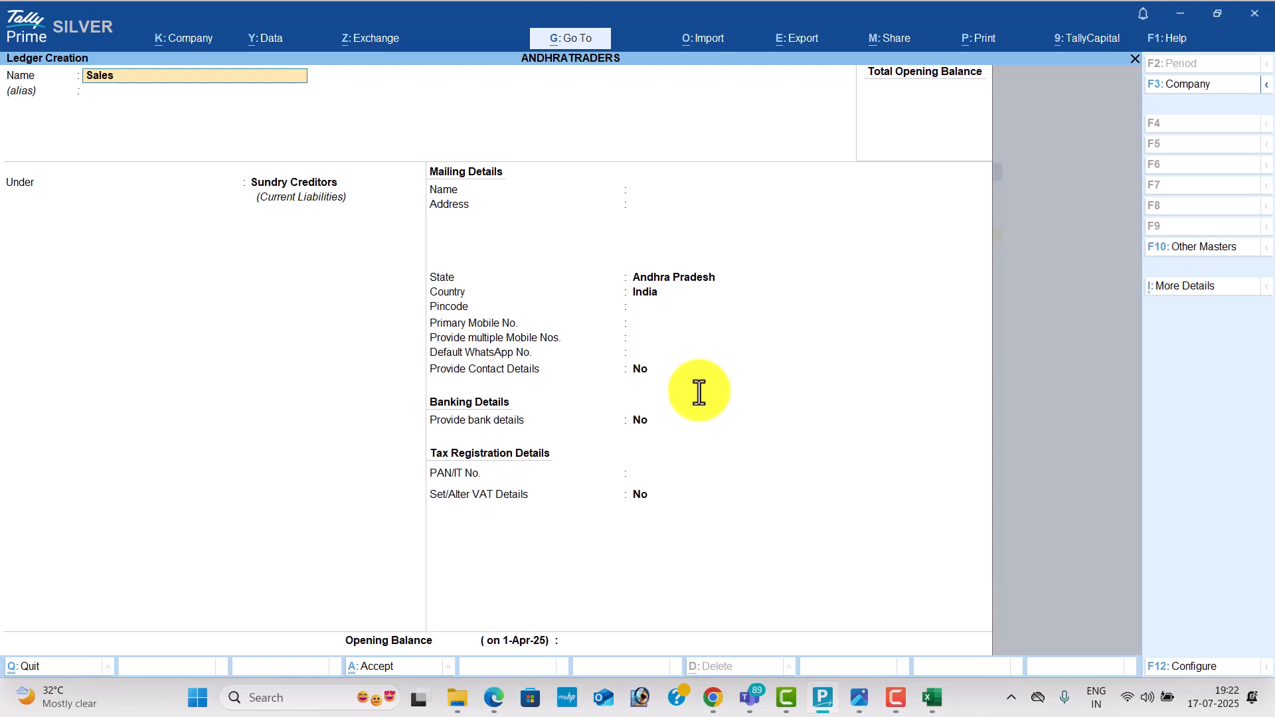
pyautogui.press('Return')
pyautogui.press('Return')
pyautogui.write('sa')
pyautogui.press('Return')
pyautogui.press('Return')
pyautogui.press('Return')
pyautogui.press('Return')
# Enable VAT details for the Sales ledger with a 5% tax rate and save it
pyautogui.write('y')
pyautogui.press('Return')
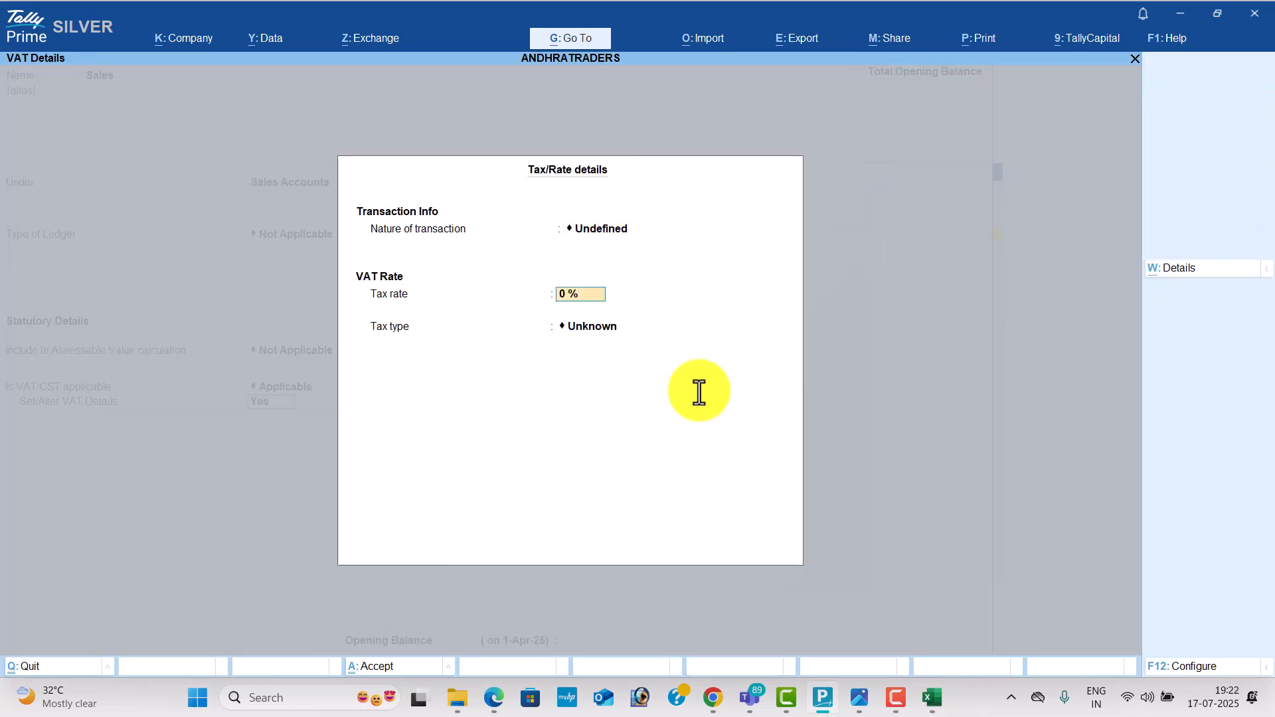
pyautogui.write('5')
pyautogui.hotkey('ctrl', 'a')
pyautogui.hotkey('ctrl', 'a')
# Copy the customer name Komali Merchants from item 3 of the PDF into the name of a new TallyPrime ledger
pyautogui.hotkey('alt', 'Tab')
pyautogui.scroll(-3, 560, 443)
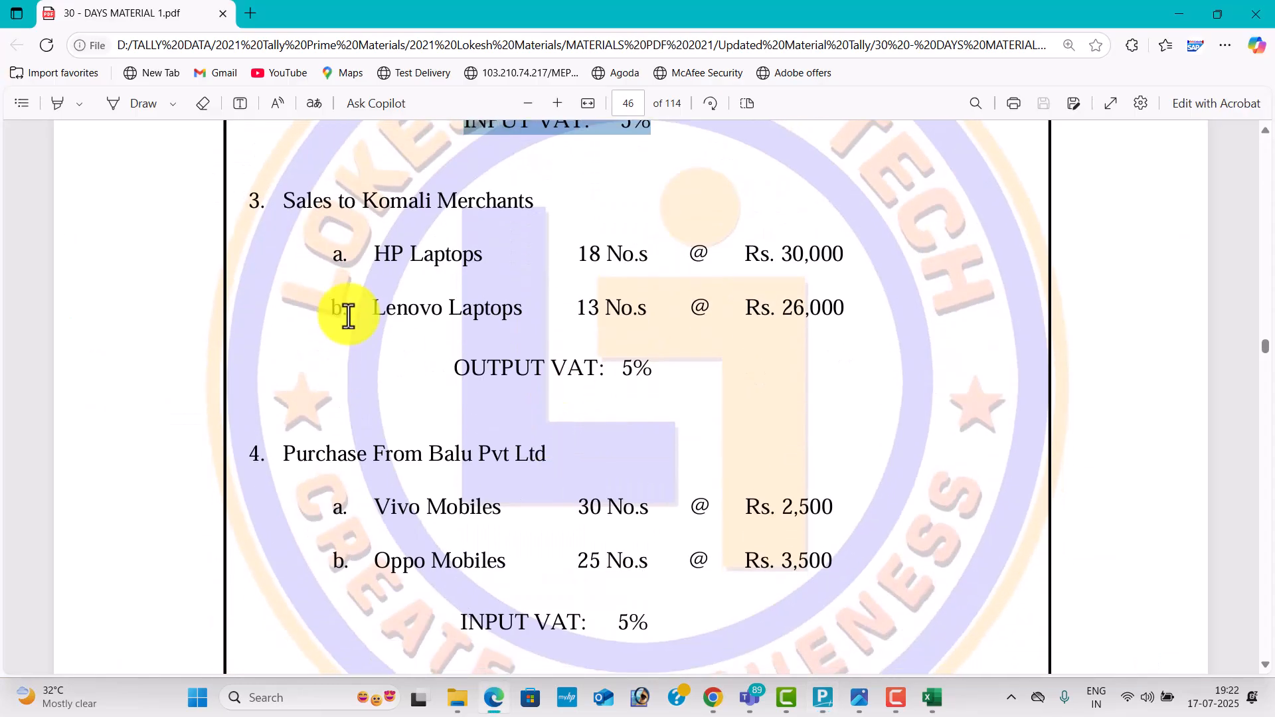
pyautogui.moveTo(357, 199); pyautogui.dragTo(555, 235)
pyautogui.hotkey('ctrl', 'c')
pyautogui.hotkey('alt', 'Tab')
pyautogui.hotkey('ctrl', 'v')
pyautogui.press('Return')
pyautogui.press('Return')
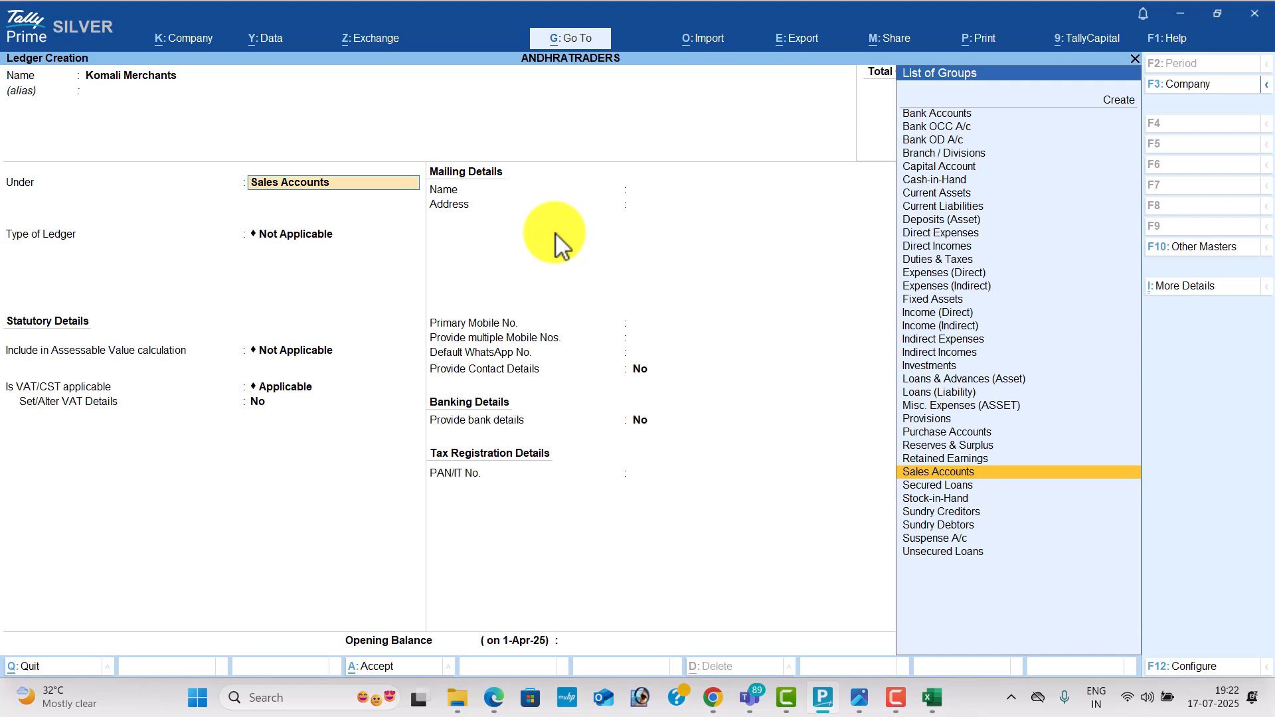
# Group Komali Merchants under Sundry Debtors, keep Andhra Pradesh as its state, and save the ledger
pyautogui.write('Sun')
pyautogui.press('Down')
pyautogui.press('Return')
pyautogui.press('Return')
pyautogui.press('Return')
pyautogui.press('Return')
pyautogui.press('Return')
pyautogui.press('Return')
pyautogui.press('Return')
pyautogui.press('Return')
pyautogui.press('Return')
pyautogui.press('Return')
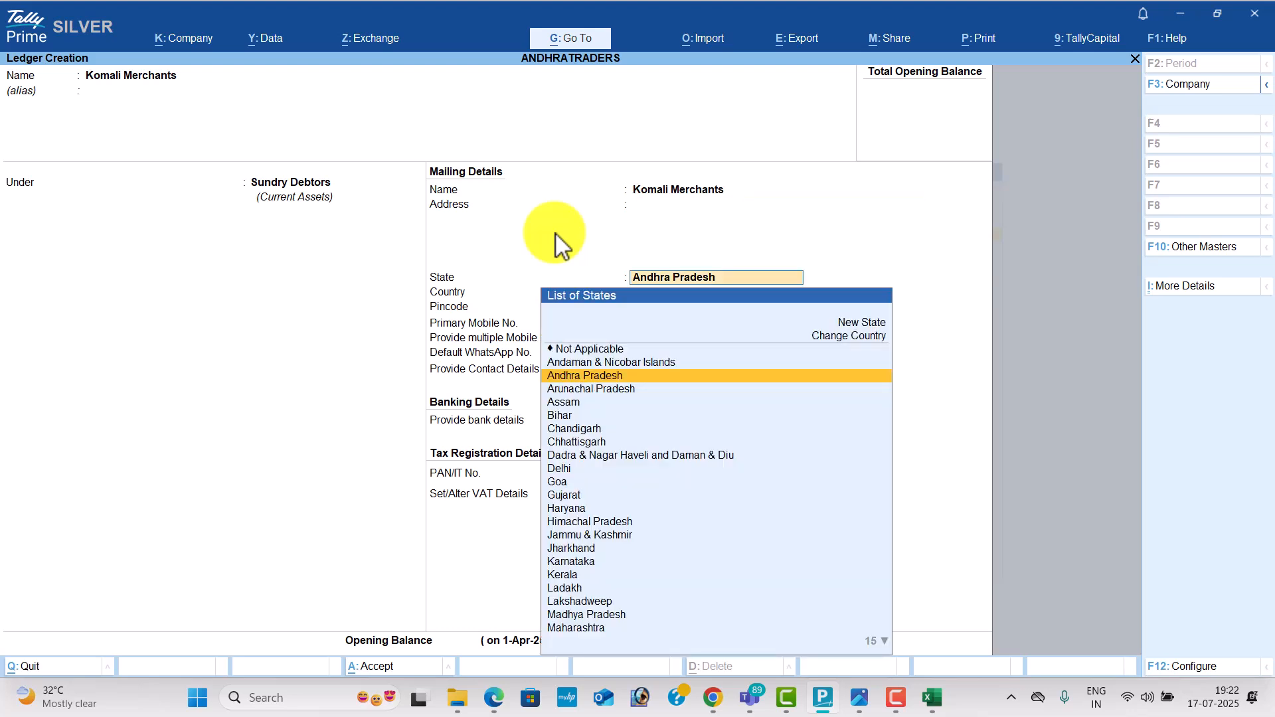
pyautogui.press('Return')
pyautogui.press('Return')
pyautogui.press('Return')
pyautogui.press('Return')
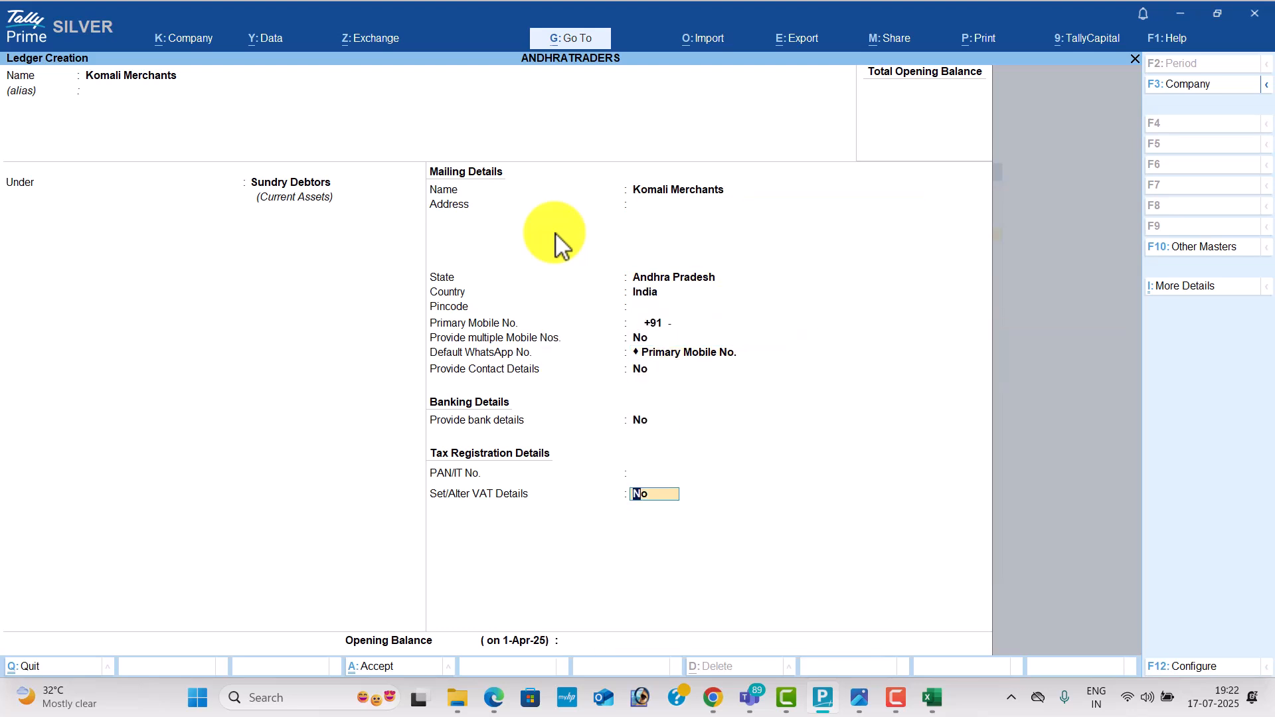
# Copy the supplier name Balu Pvt Ltd from item 4 of the PDF into the name of a new TallyPrime ledger
pyautogui.hotkey('alt', 'Tab')
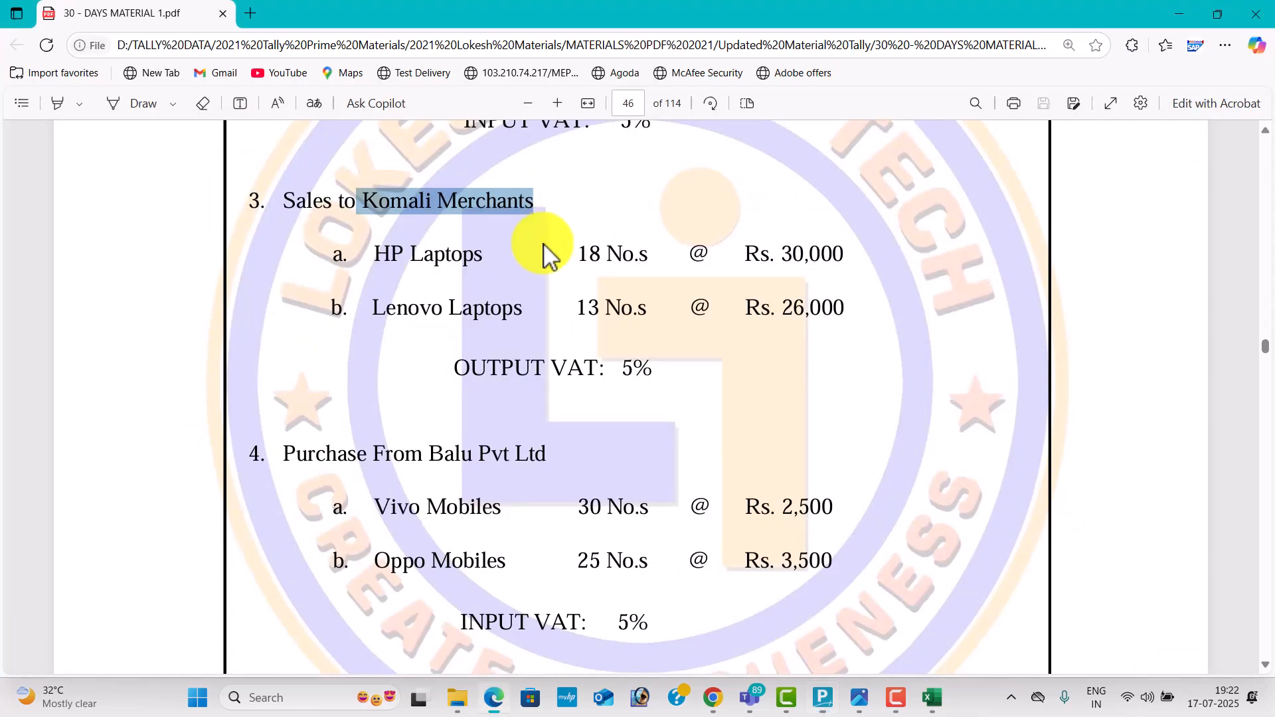
pyautogui.scroll(-3, 345, 331)
pyautogui.moveTo(431, 288); pyautogui.dragTo(552, 293)
pyautogui.hotkey('ctrl', 'c')
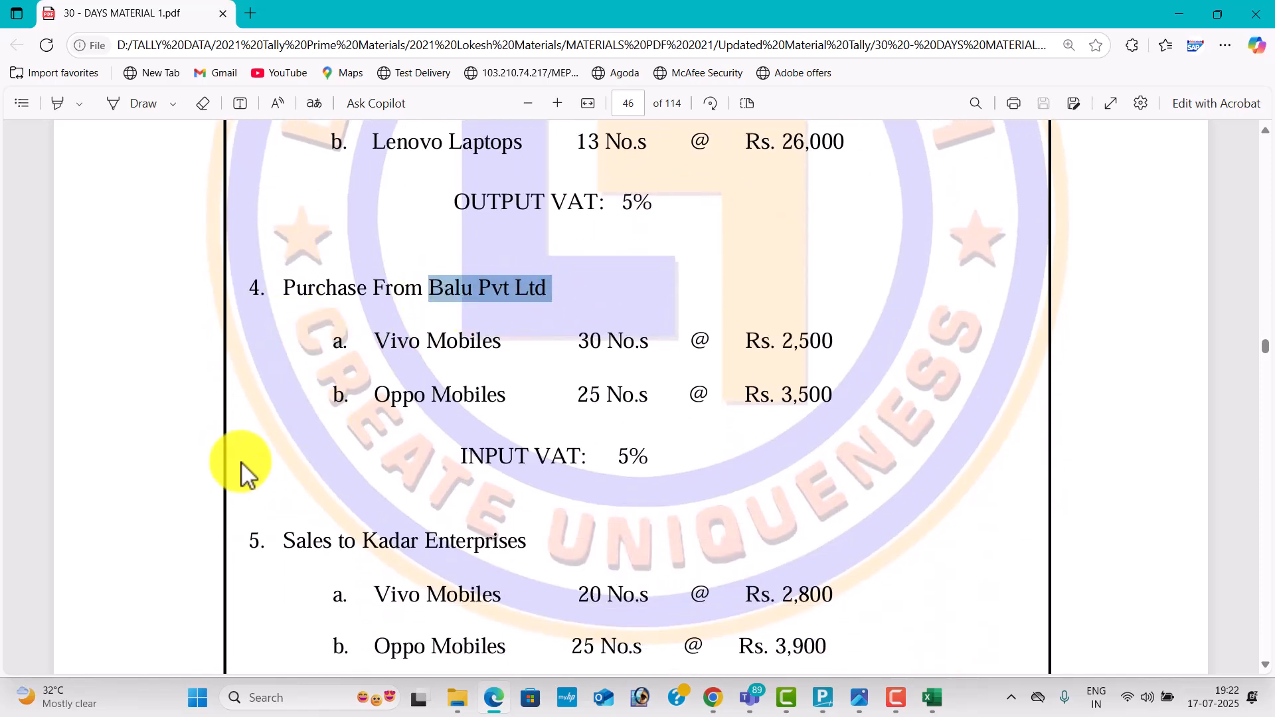
pyautogui.hotkey('alt', 'Tab')
pyautogui.hotkey('ctrl', 'v')
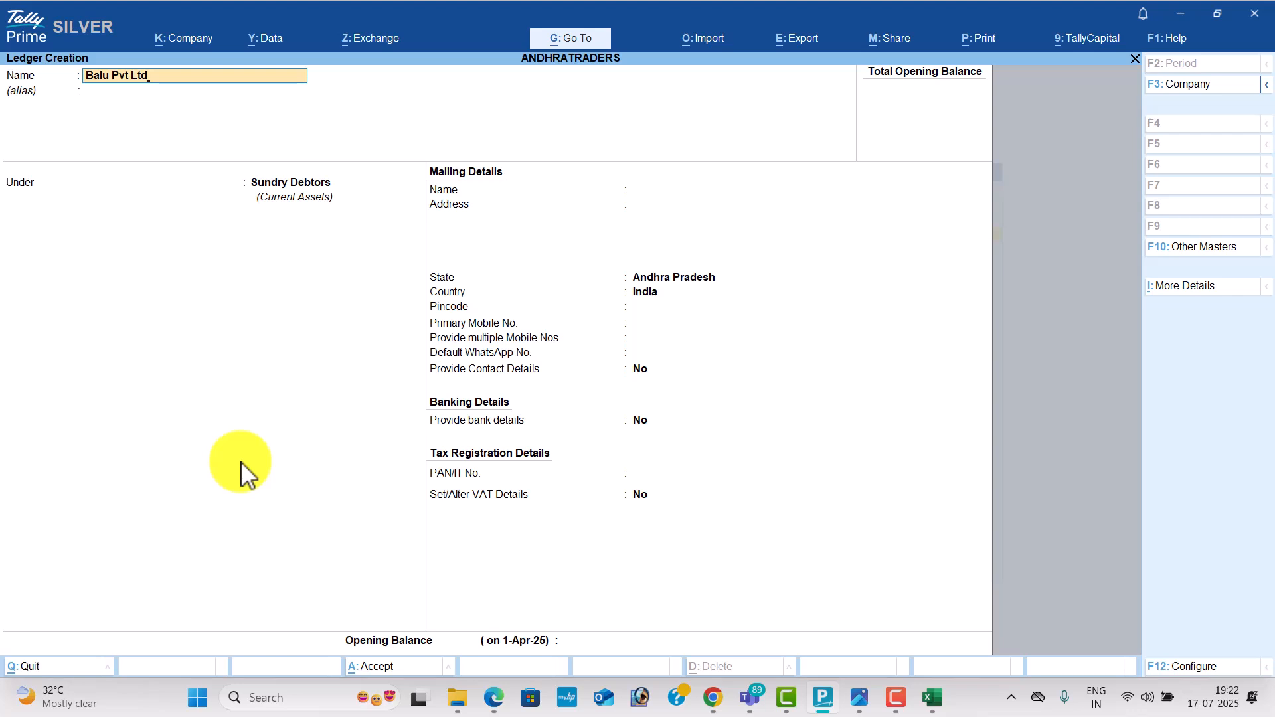
# Group Balu Pvt Ltd under Sundry Creditors and save the ledger with its default mailing details
pyautogui.press('Return')
pyautogui.press('Up')
pyautogui.press('Return')
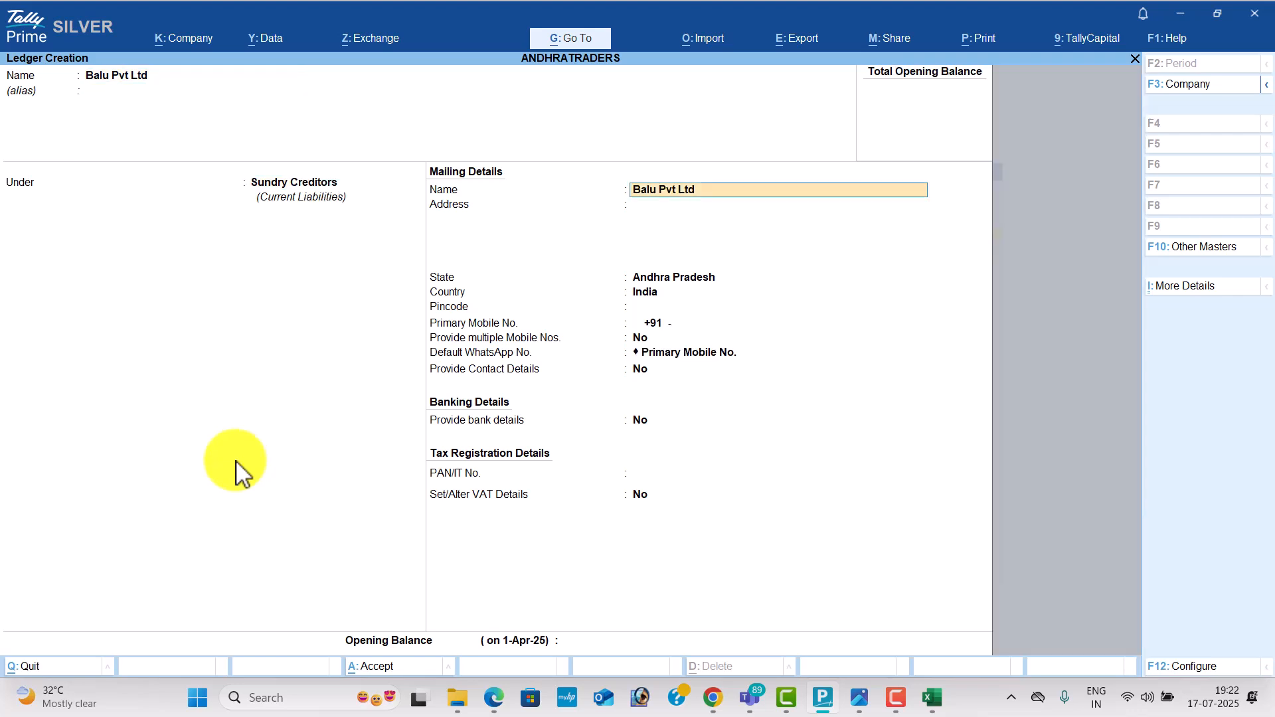
pyautogui.press('Return')
pyautogui.press('Return')
pyautogui.hotkey('ctrl', 'a')
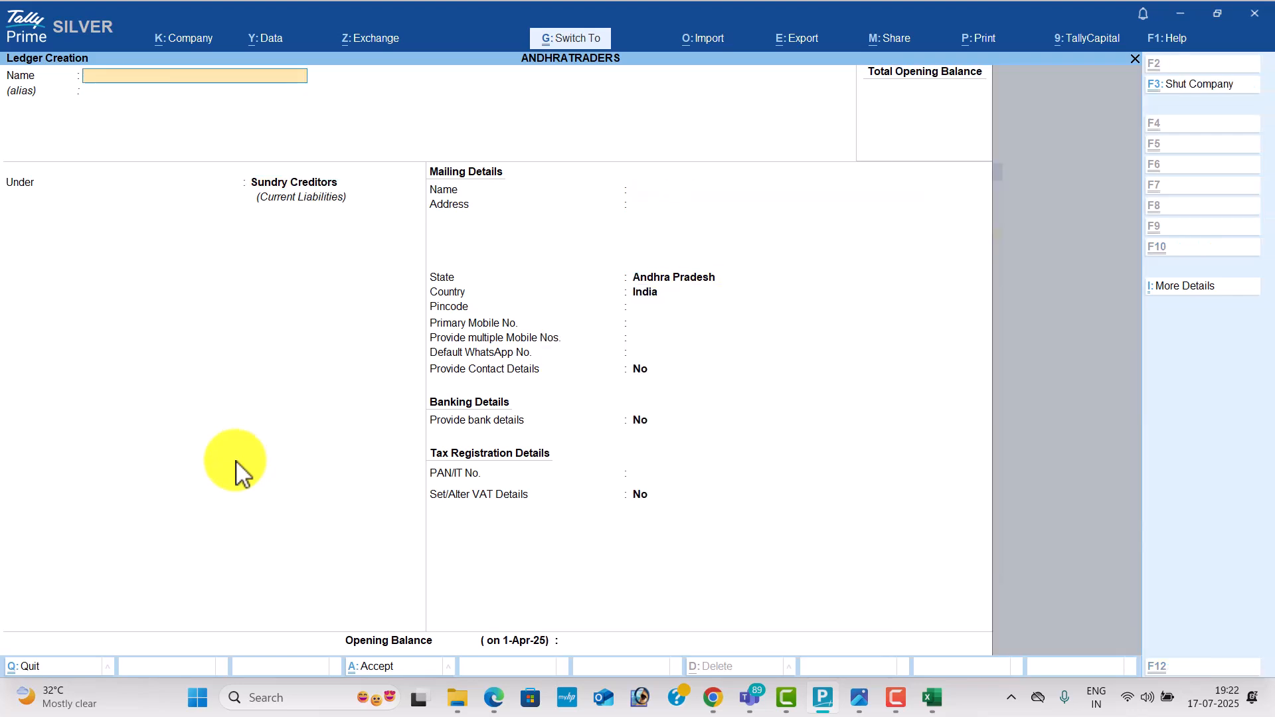
# Copy the customer name Kadar Enterprises from item 5 of the PDF into the name of a new TallyPrime ledger
pyautogui.hotkey('alt', 'Tab')
pyautogui.scroll(-1, 226, 492)
pyautogui.scroll(-1, 226, 492)
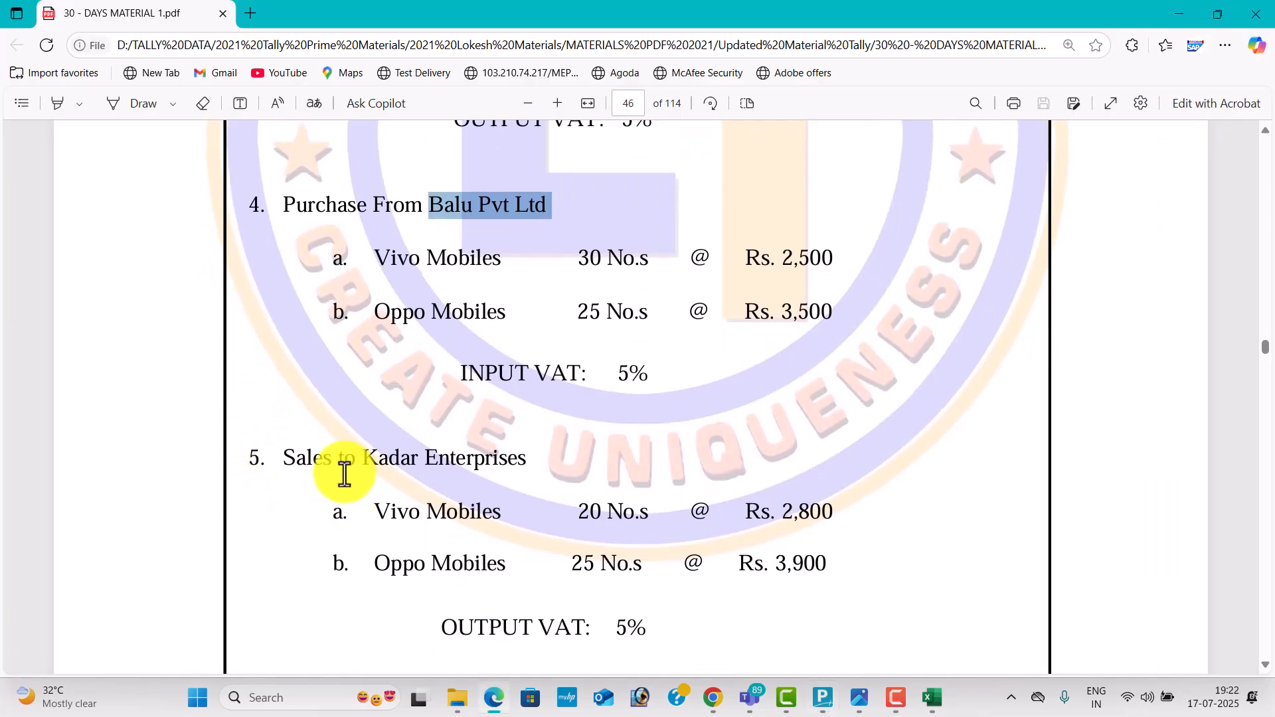
pyautogui.moveTo(363, 459); pyautogui.dragTo(538, 467)
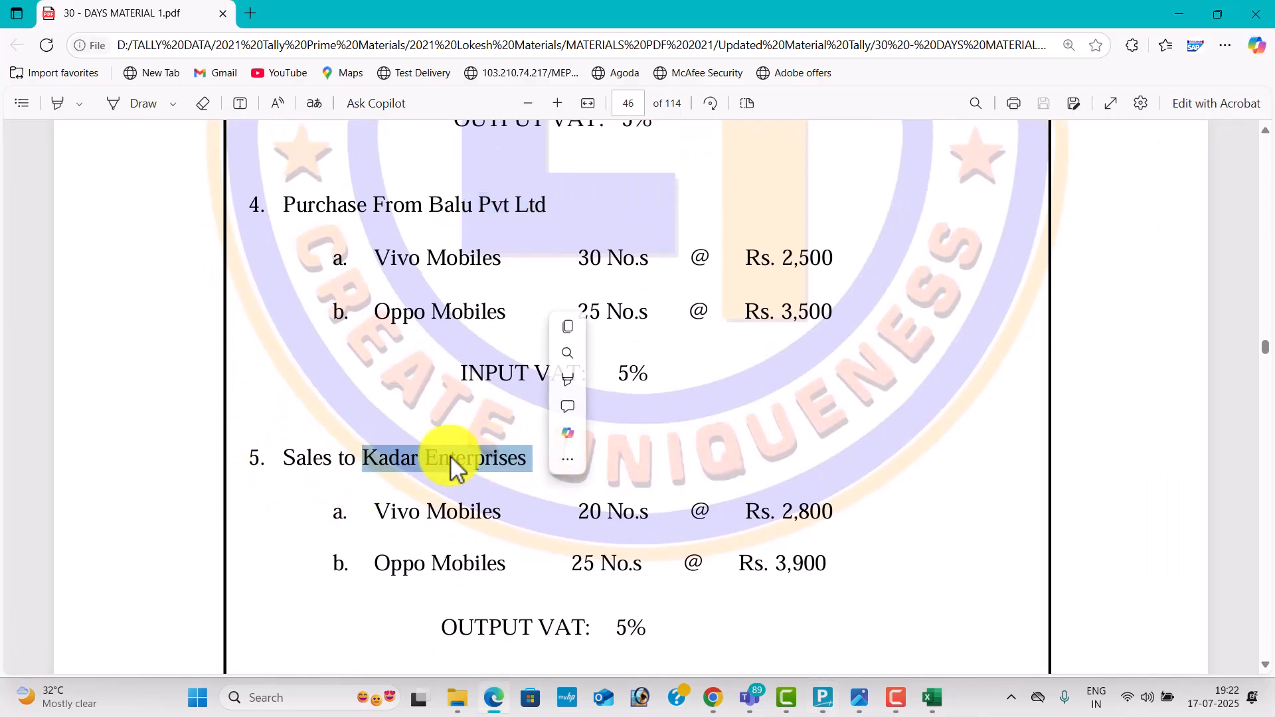
pyautogui.hotkey('ctrl', 'c')
pyautogui.hotkey('alt', 'Tab')
pyautogui.hotkey('ctrl', 'alt', 'v')
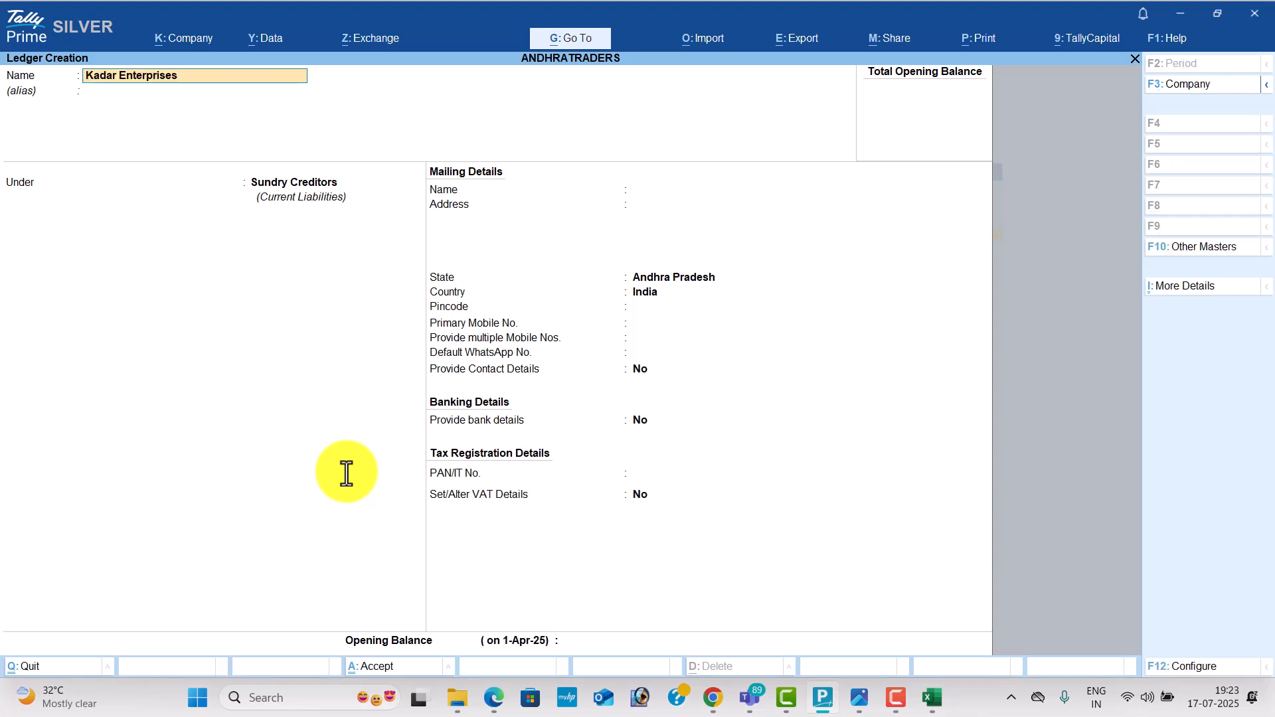
# Group Kadar Enterprises under Sundry Debtors and save the ledger with its default mailing details
pyautogui.press('Return')
pyautogui.press('Down')
pyautogui.press('Return')
pyautogui.press('Return')
pyautogui.press('Return')
pyautogui.press('Return')
pyautogui.press('Return')
pyautogui.press('Return')
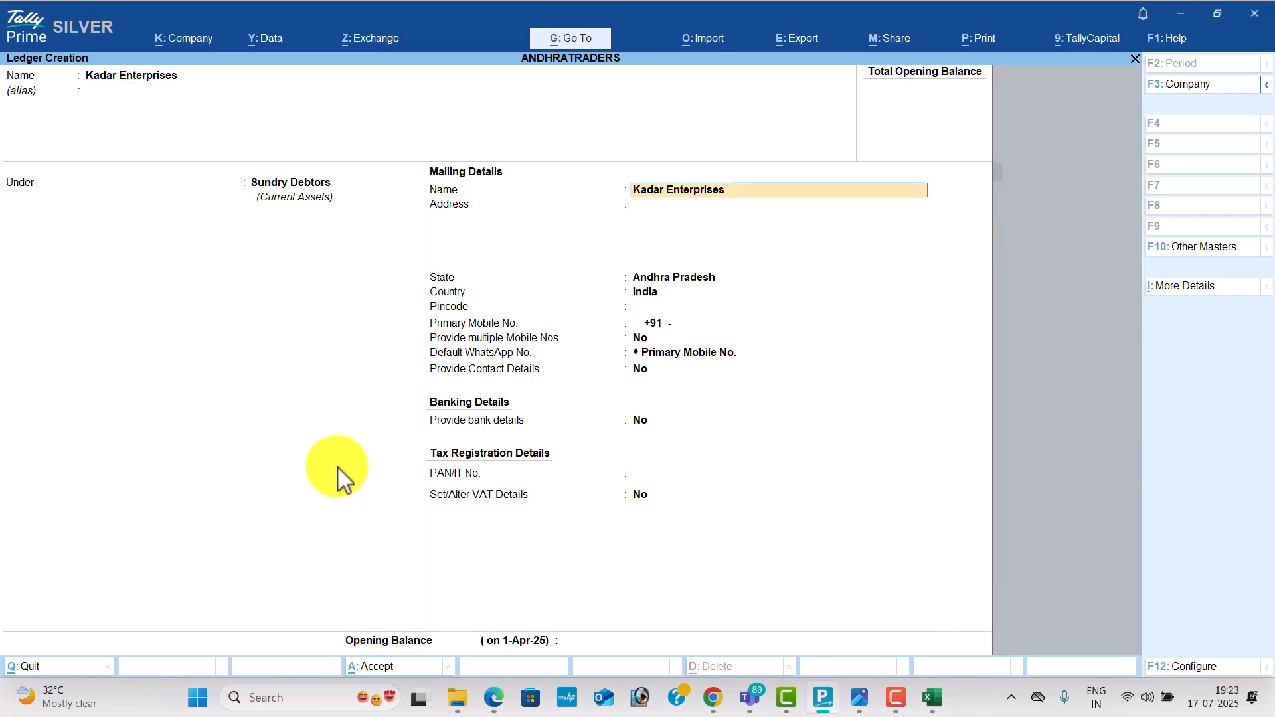
pyautogui.press('Return')
pyautogui.press('Return')
pyautogui.press('Return')
pyautogui.press('Return')
pyautogui.press('Return')
pyautogui.press('Return')
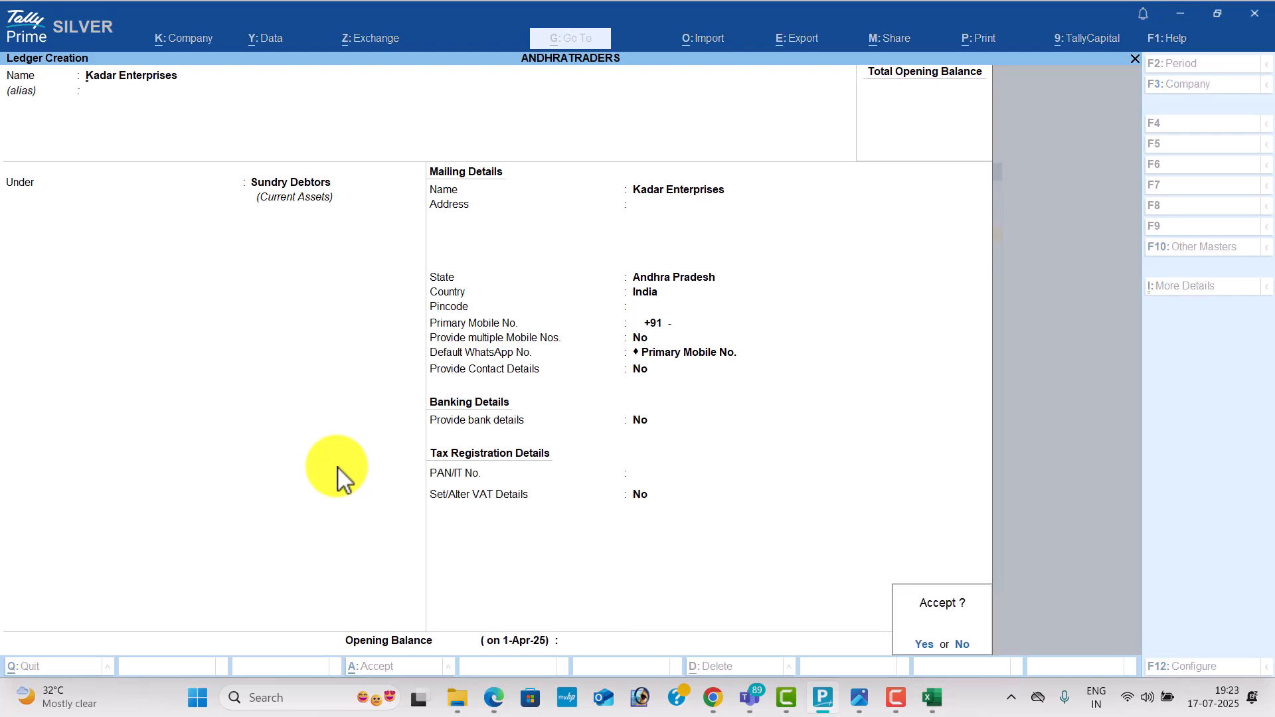
pyautogui.press('Return')
# Create the ledger Input Vat under Duties & Taxes with VAT as its type of duty, and save it
pyautogui.hotkey('alt', 'Tab')
pyautogui.scroll(4, 334, 487)
pyautogui.scroll(5, 350, 447)
pyautogui.hotkey('alt', 'Tab')
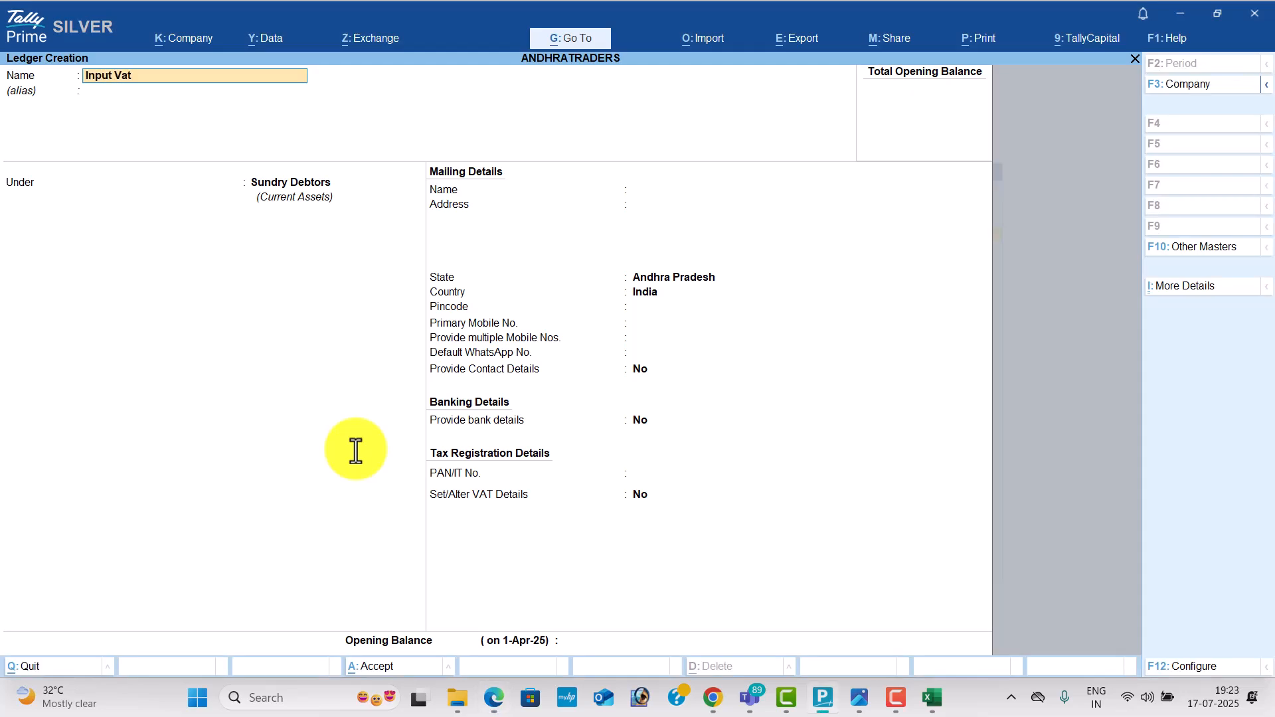
pyautogui.press('Return')
pyautogui.press('Return')
pyautogui.write('Du')
pyautogui.press('Return')
pyautogui.write('v')
pyautogui.press('Return')
pyautogui.press('Return')
pyautogui.press('Return')
pyautogui.press('Return')
pyautogui.press('Return')
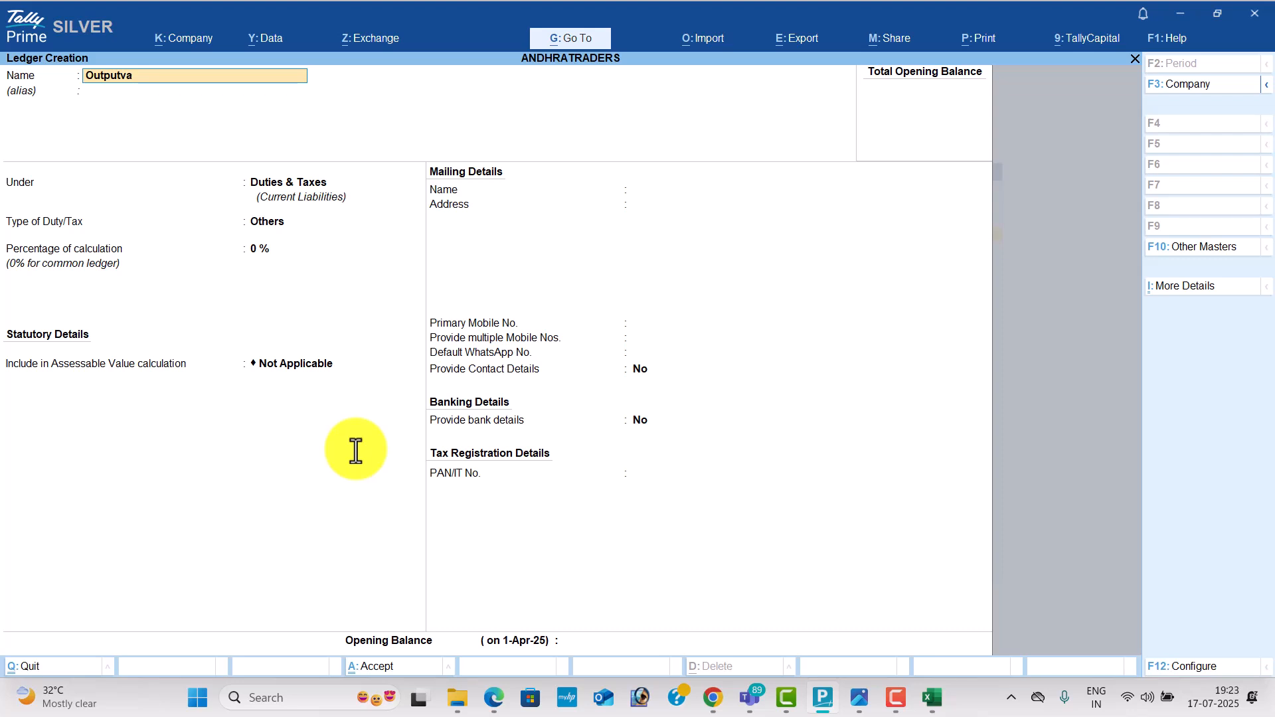
# Create the ledger Output Vat under Duties & Taxes with duty type VAT, save it and leave ledger creation
pyautogui.press('Return')
pyautogui.press('Return')
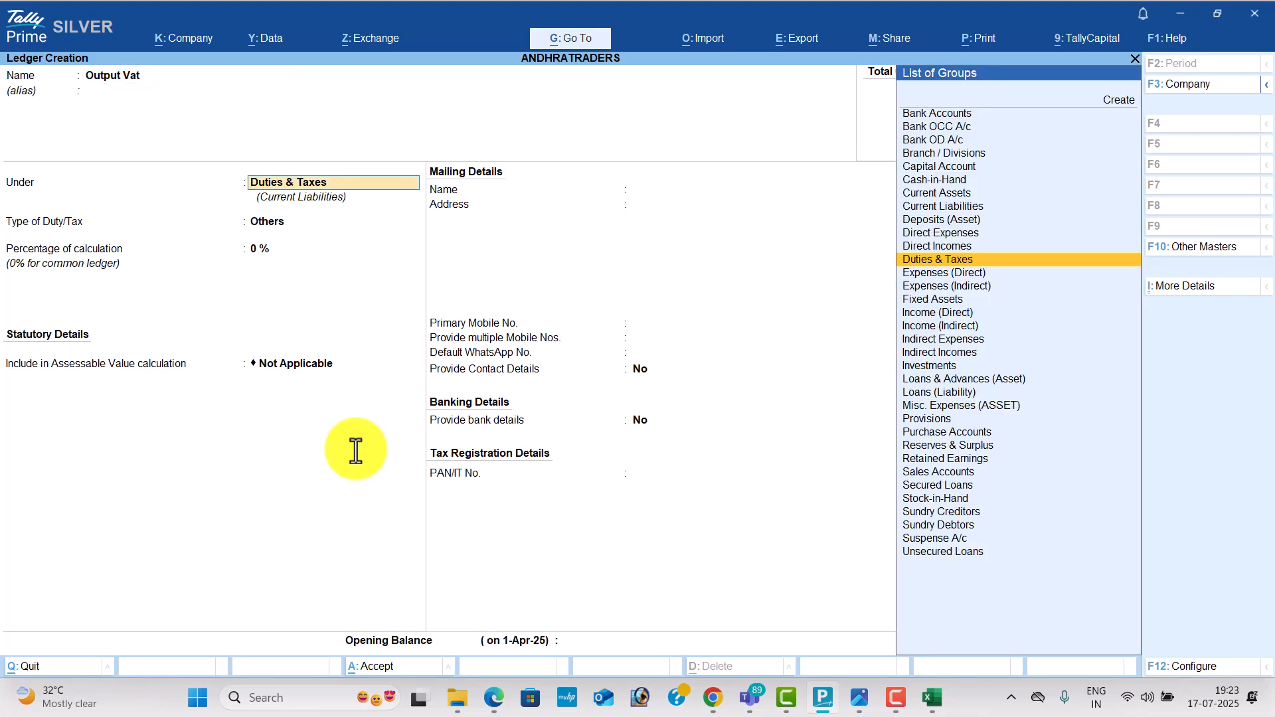
pyautogui.press('Return')
pyautogui.write('v')
pyautogui.press('Return')
pyautogui.press('Return')
pyautogui.press('Return')
pyautogui.press('Return')
pyautogui.press('Return')
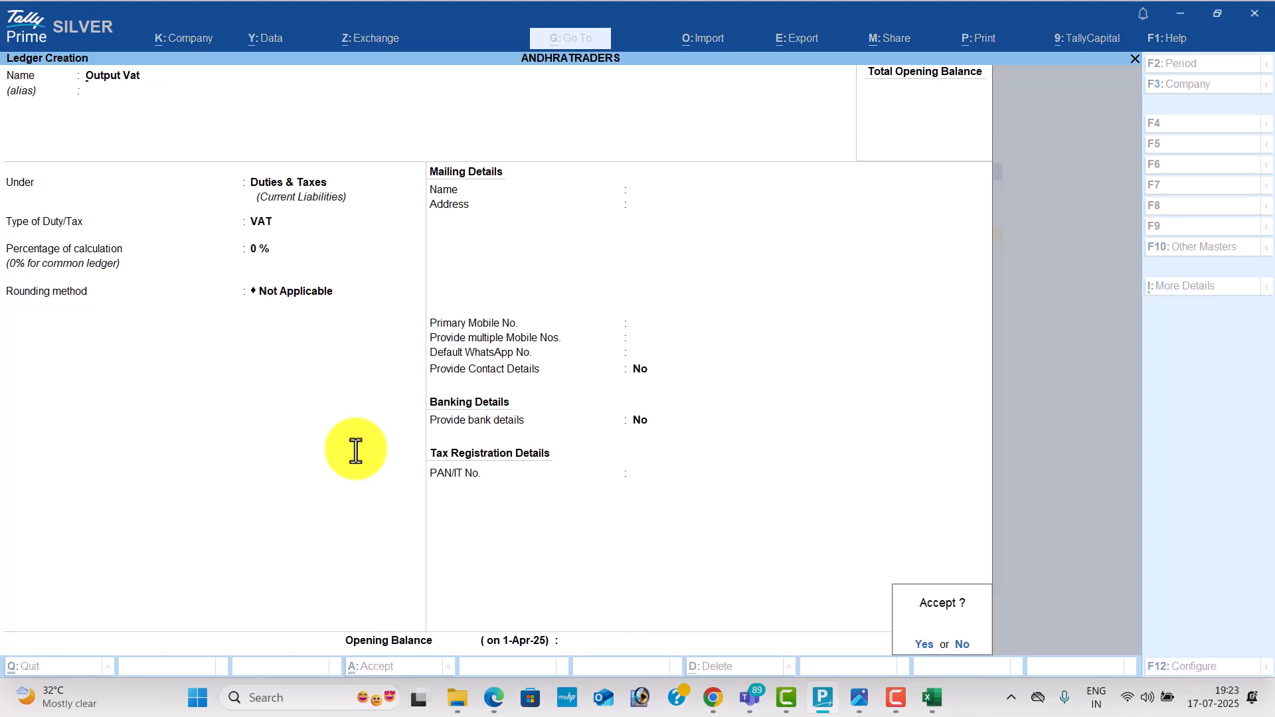
pyautogui.press('Return')
pyautogui.press('Escape')
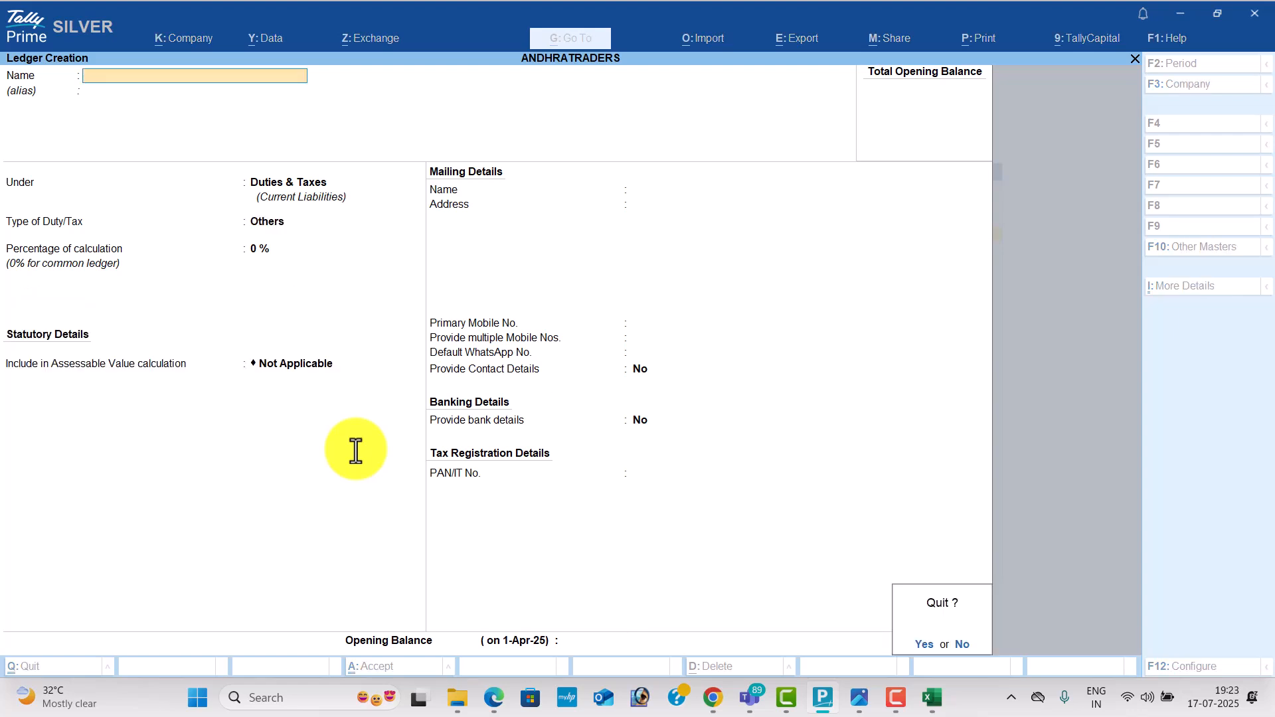
pyautogui.press('Return')
# Create a simple unit with symbol nos, formal name Numbers and 0 decimal places, and leave unit creation
pyautogui.press('Down')
pyautogui.press('Down')
pyautogui.press('Down')
pyautogui.press('Down')
pyautogui.press('Down')
pyautogui.press('Down')
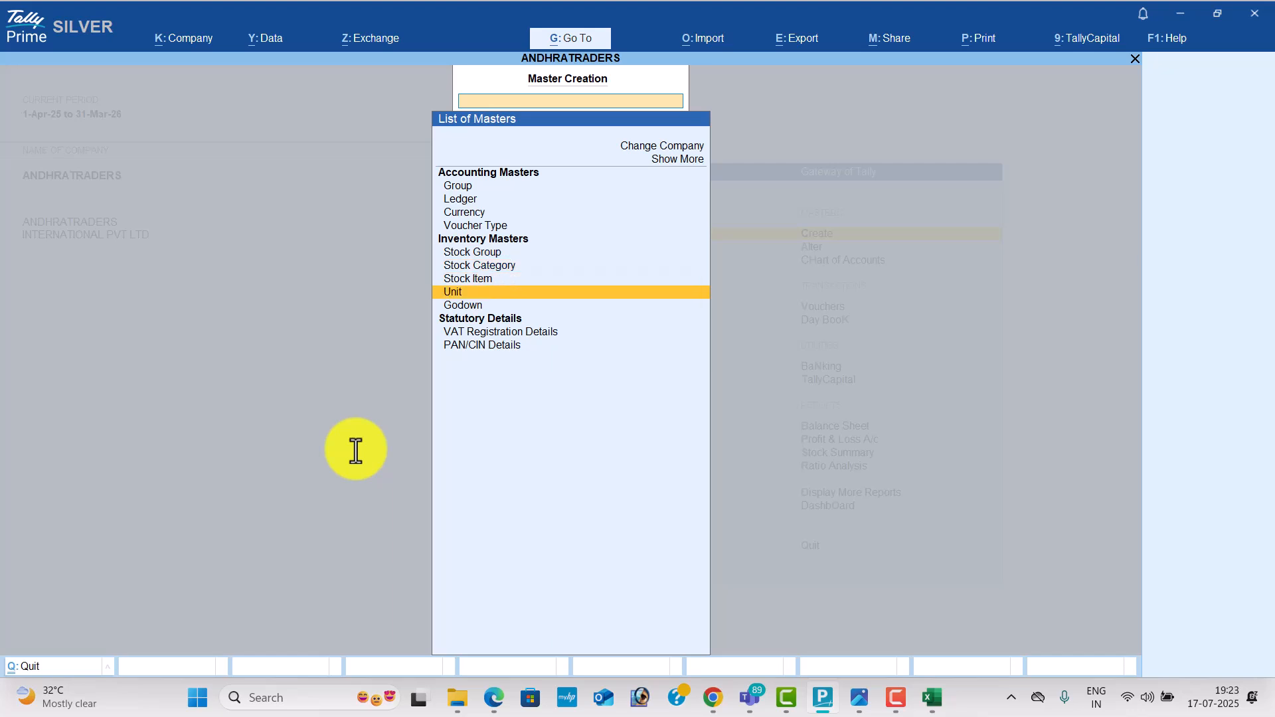
pyautogui.press('Return')
pyautogui.hotkey('alt', 'Tab')
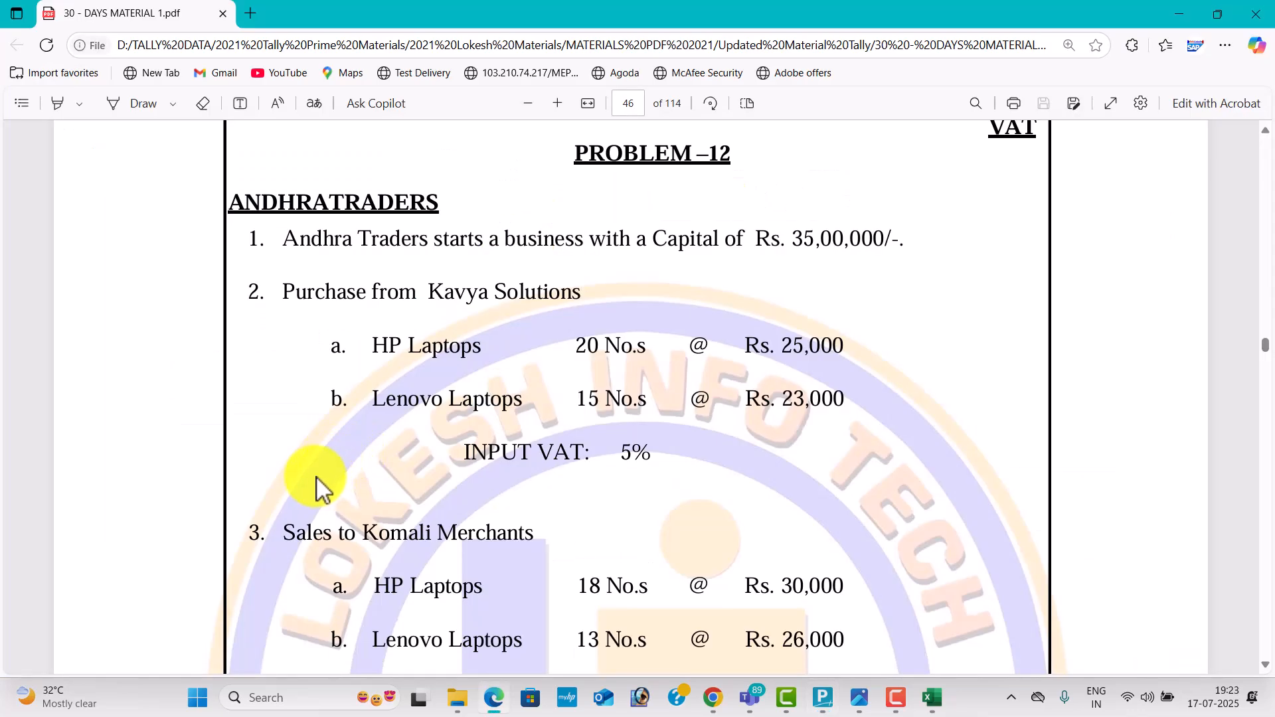
pyautogui.hotkey('alt', 'Tab')
pyautogui.press('Return')
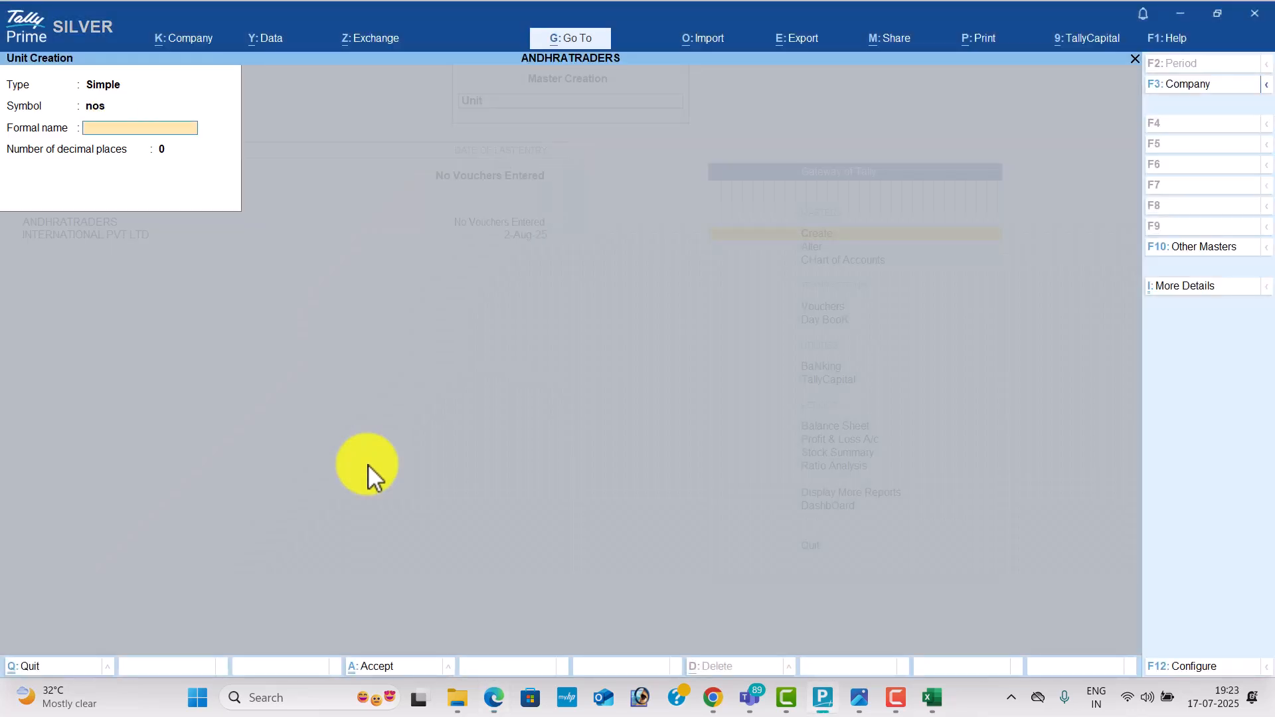
pyautogui.write('Nu')
pyautogui.press('Return')
pyautogui.press('Return')
pyautogui.press('Return')
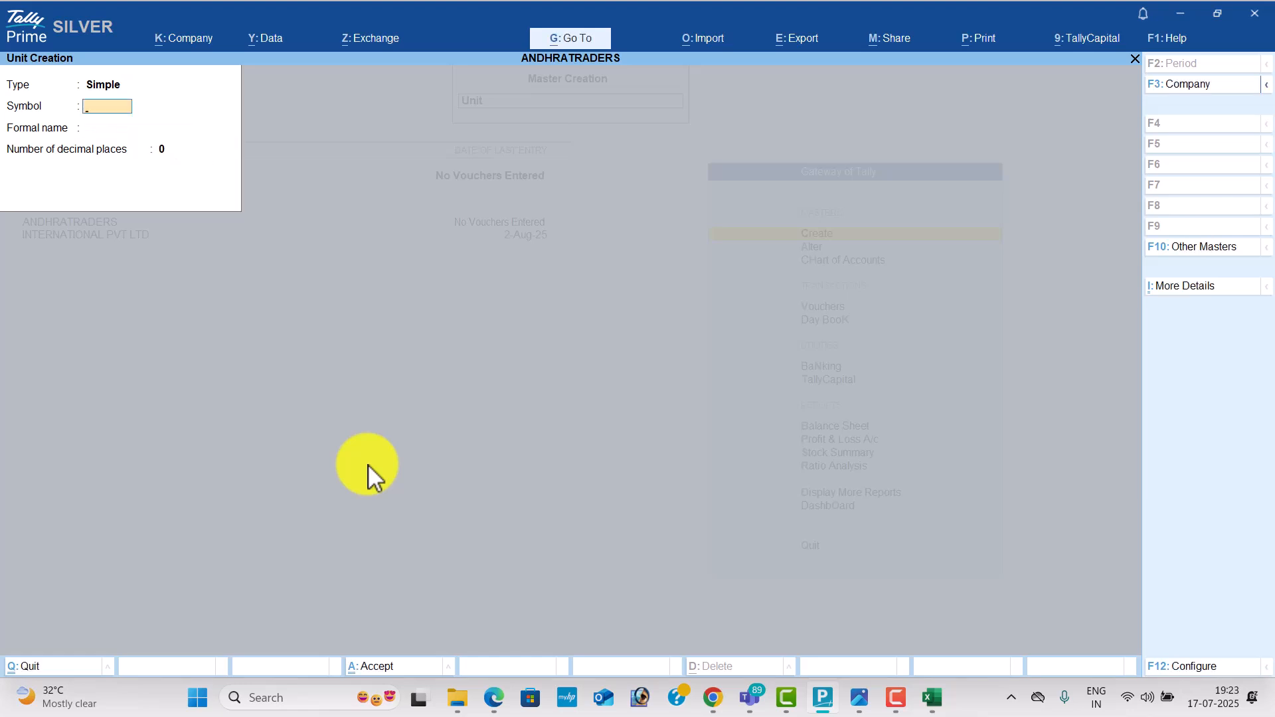
pyautogui.press('Escape')
# Start a new stock item and name it HP Laptops, copied from item 2 of the PDF
pyautogui.press('Up')
pyautogui.press('Return')
pyautogui.hotkey('alt', 'Tab')
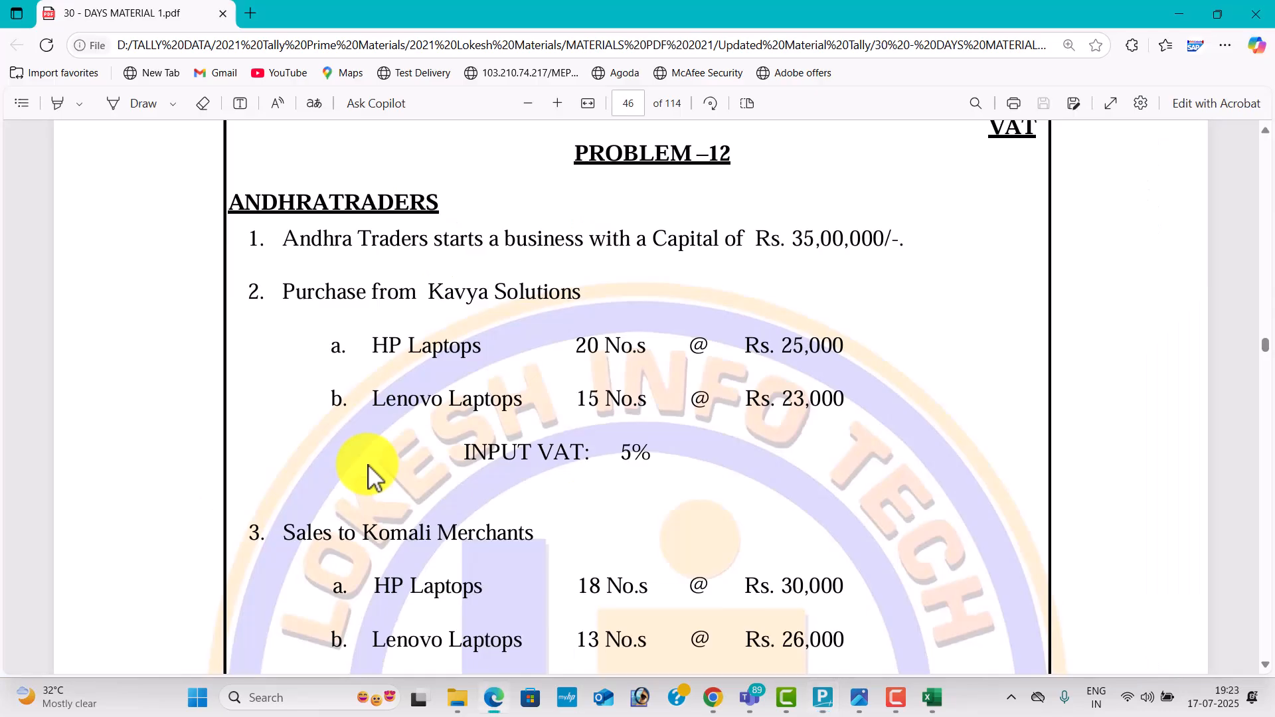
pyautogui.scroll(-3, 287, 518)
pyautogui.moveTo(373, 180); pyautogui.dragTo(489, 177)
pyautogui.hotkey('alt', 'Tab')
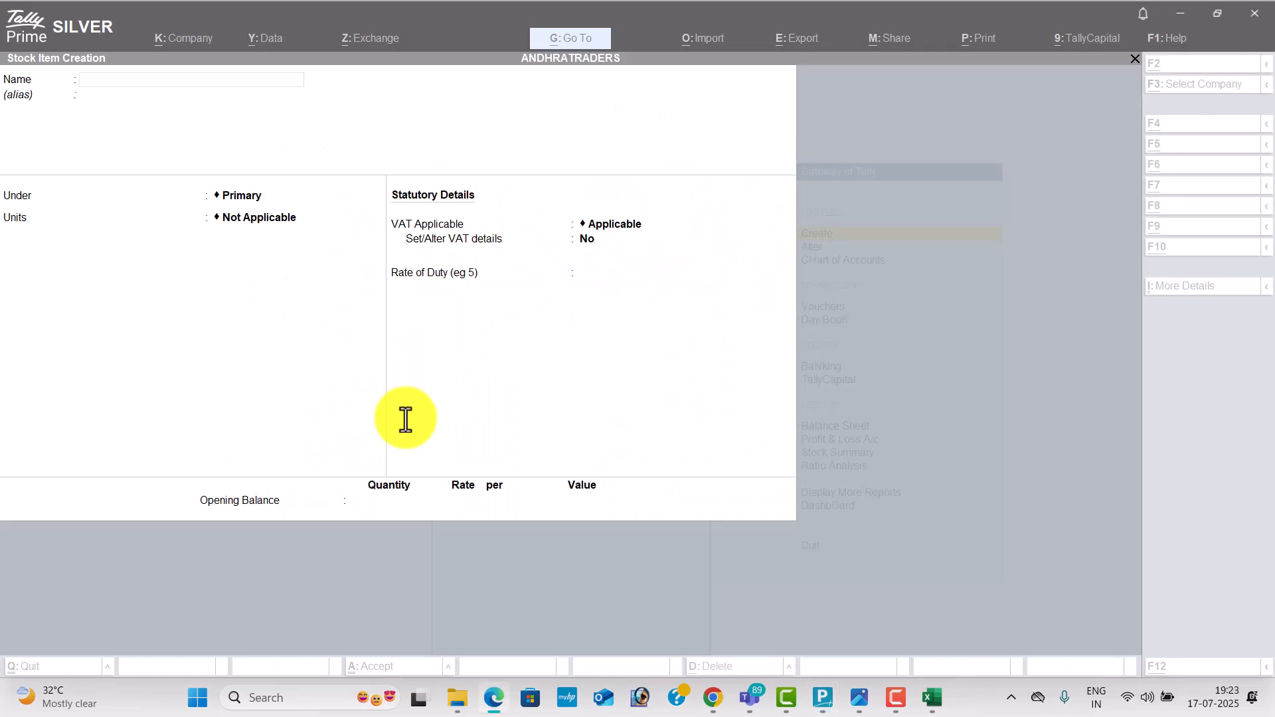
pyautogui.hotkey('ctrl', 'v')
# Keep HP Laptops under Primary, set its unit to nos and save the stock item
pyautogui.press('Return')
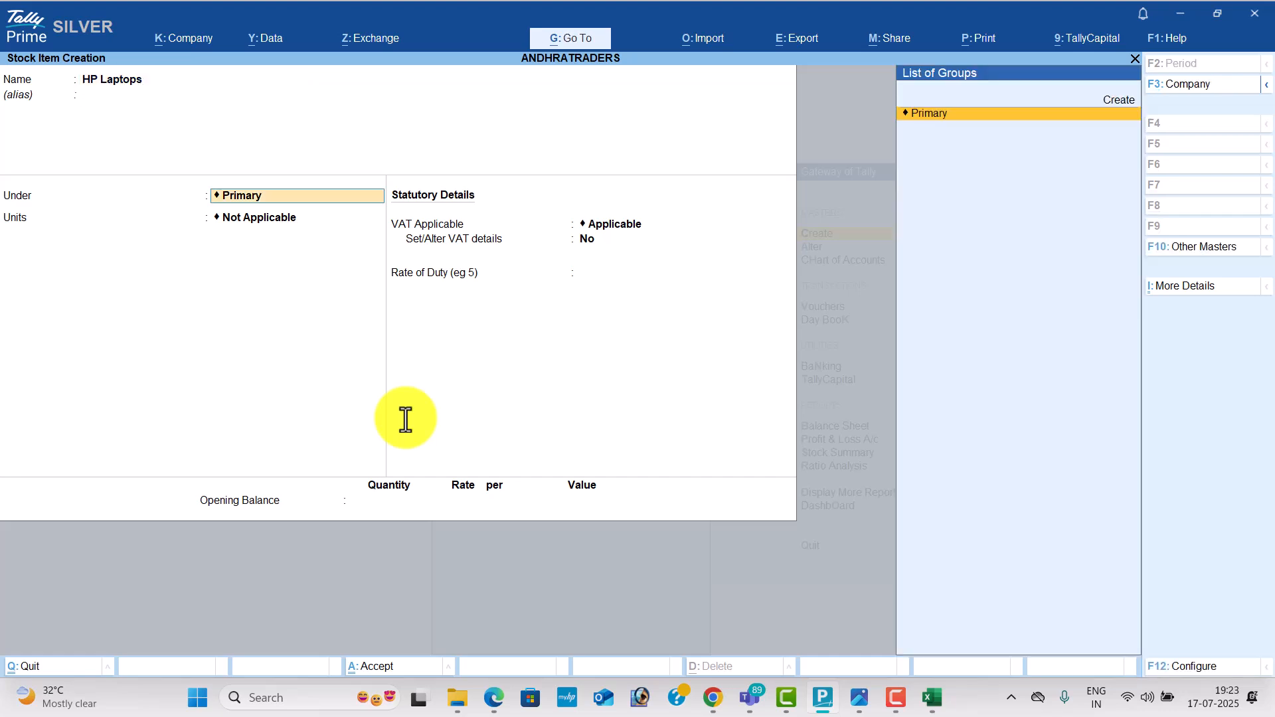
pyautogui.press('Return')
pyautogui.press('Down')
pyautogui.press('Return')
pyautogui.press('ctrl')
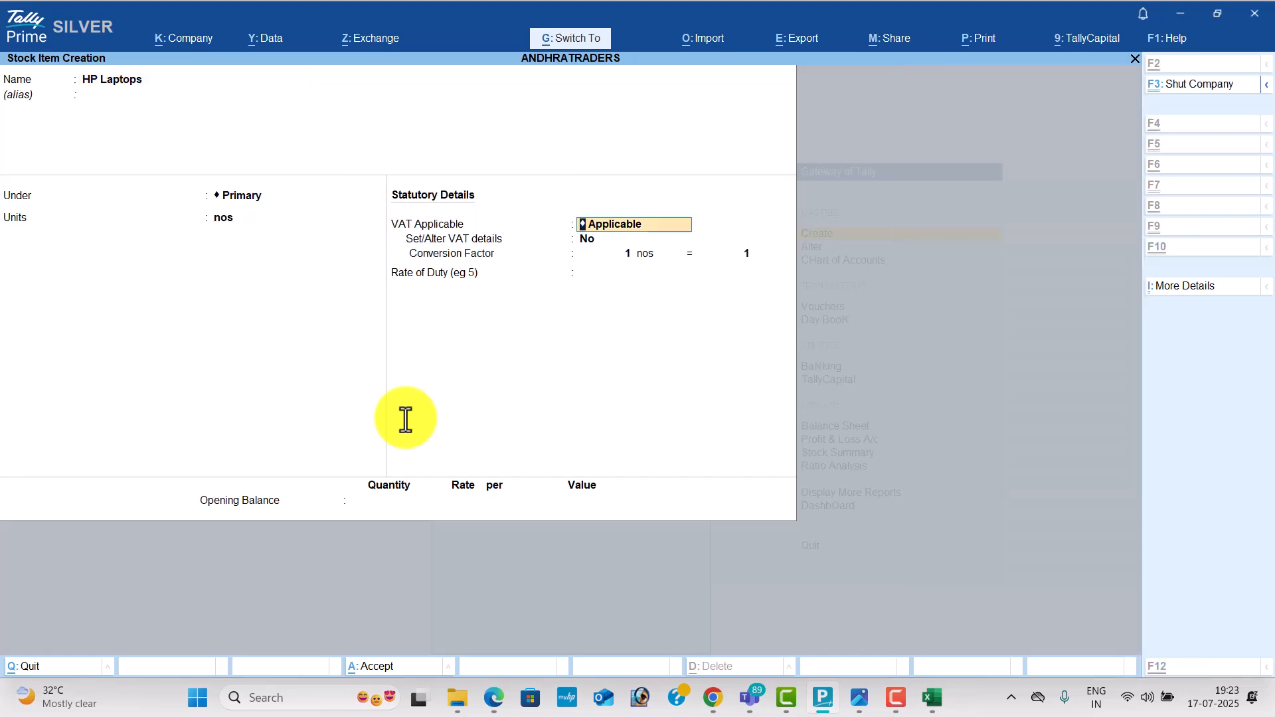
# Copy Lenovo Laptops from item 2 of the PDF into the name of a new TallyPrime stock item
pyautogui.hotkey('alt', 'Tab')
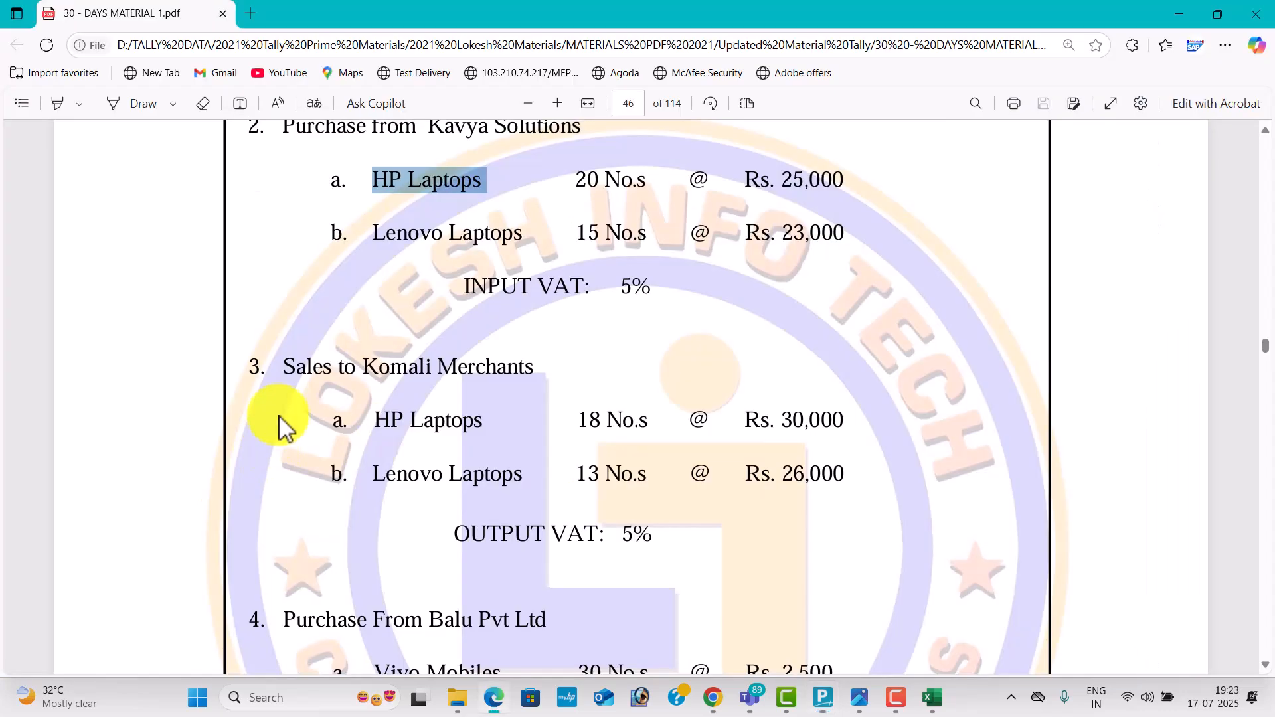
pyautogui.moveTo(372, 233); pyautogui.dragTo(552, 240)
pyautogui.hotkey('ctrl', 'c')
pyautogui.hotkey('alt', 'Tab')
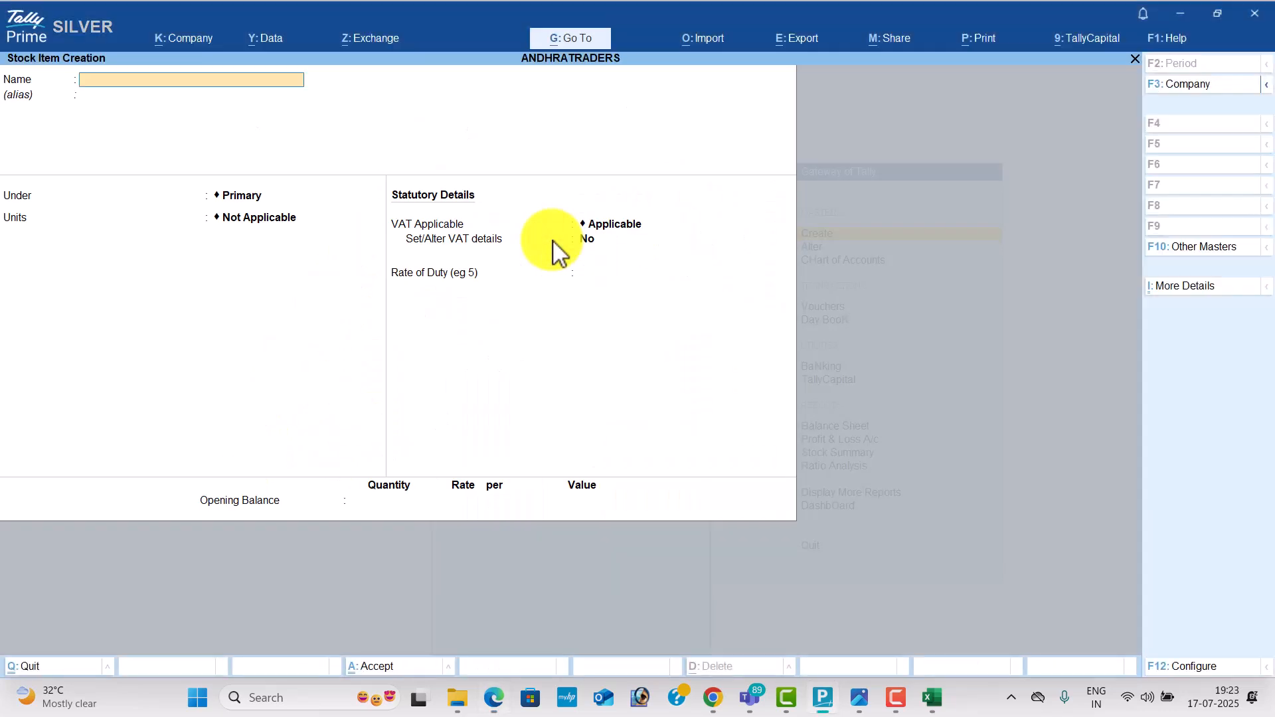
pyautogui.hotkey('ctrl', 'alt', 'v')
# Keep Lenovo Laptops under Primary, set its unit to nos and save the stock item
pyautogui.press('Return')
pyautogui.press('Return')
pyautogui.press('Return')
pyautogui.press('Down')
pyautogui.press('Return')
pyautogui.hotkey('ctrl', 'a')
# Copy Vivo Mobiles from item 4 of the PDF into the name of a new TallyPrime stock item
pyautogui.hotkey('alt', 'Tab')
pyautogui.scroll(-2, 531, 332)
pyautogui.scroll(-3, 517, 352)
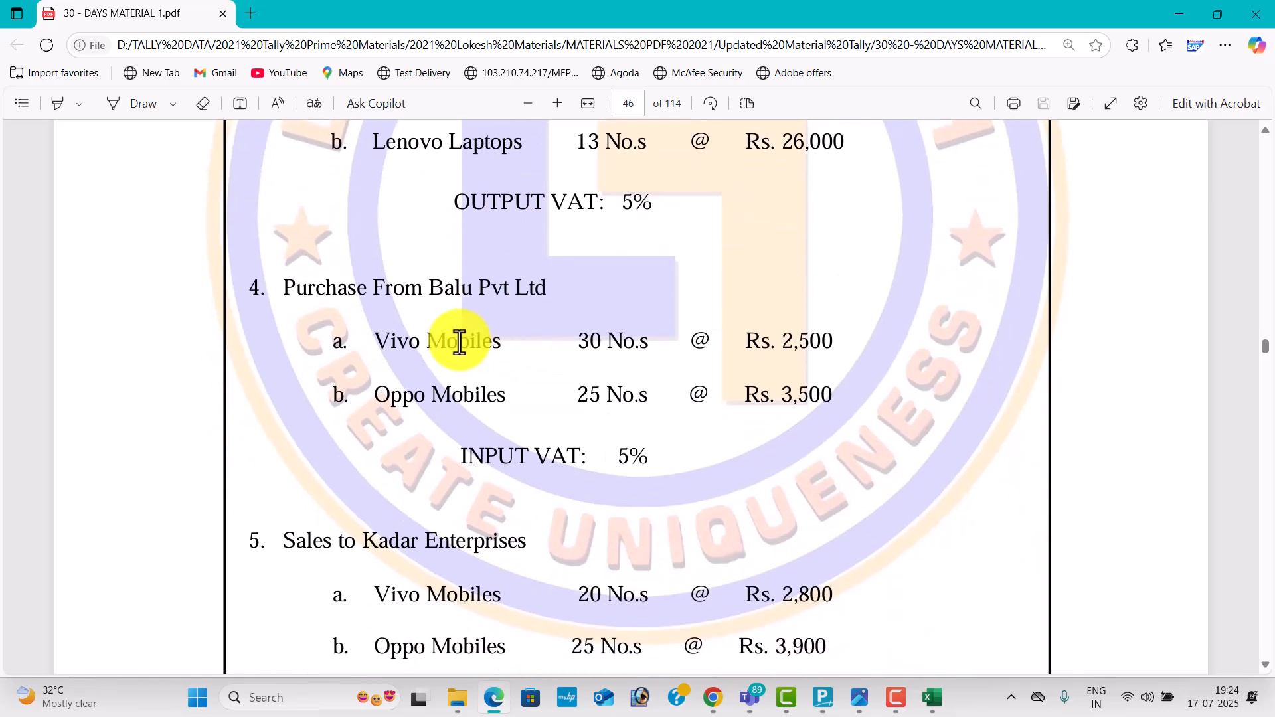
pyautogui.moveTo(376, 341); pyautogui.dragTo(509, 341)
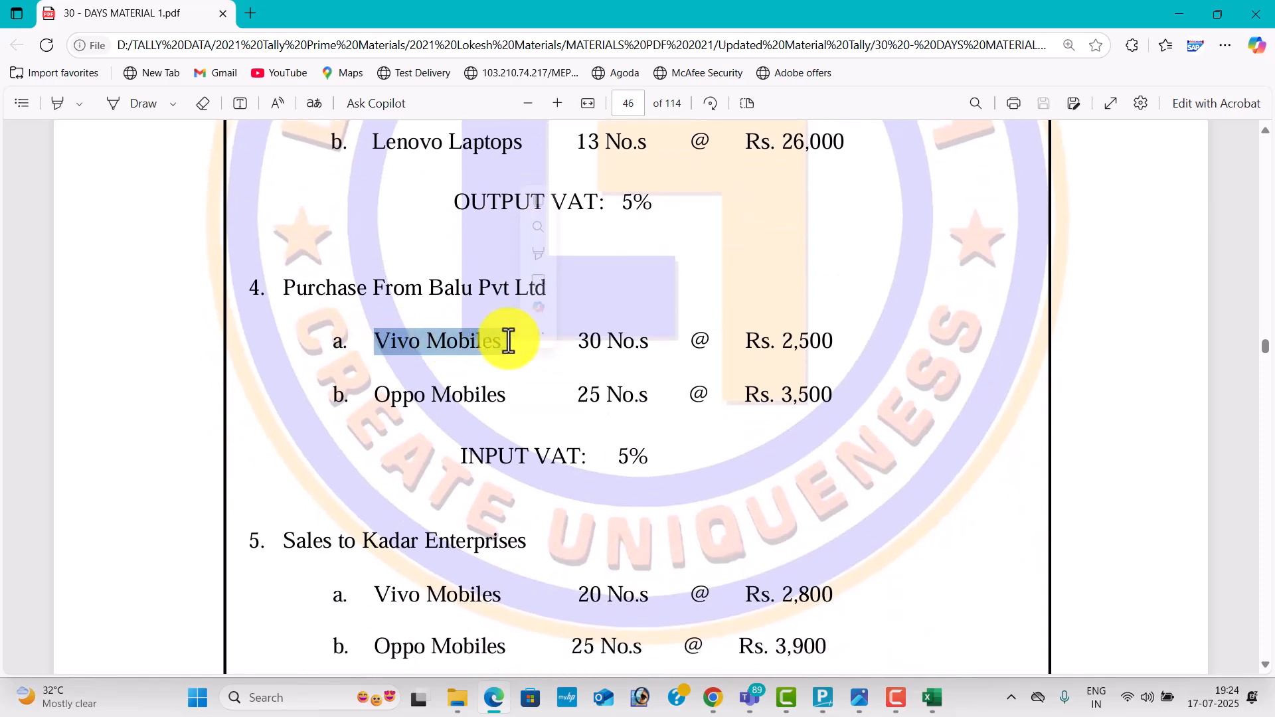
pyautogui.hotkey('ctrl', 'c')
pyautogui.hotkey('alt', 'Tab')
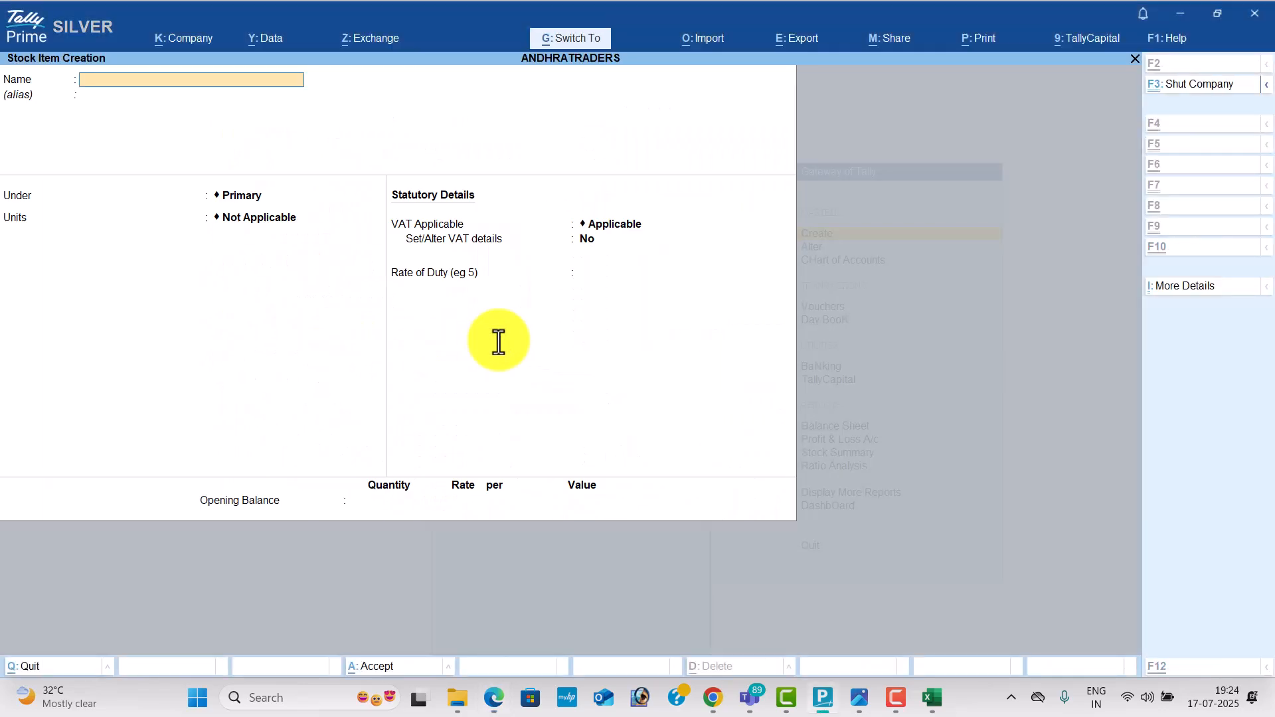
pyautogui.hotkey('ctrl', 'alt', 'v')
# Keep Vivo Mobiles under Primary, set its unit to nos and save the stock item
pyautogui.press('Return')
pyautogui.press('Return')
pyautogui.press('Return')
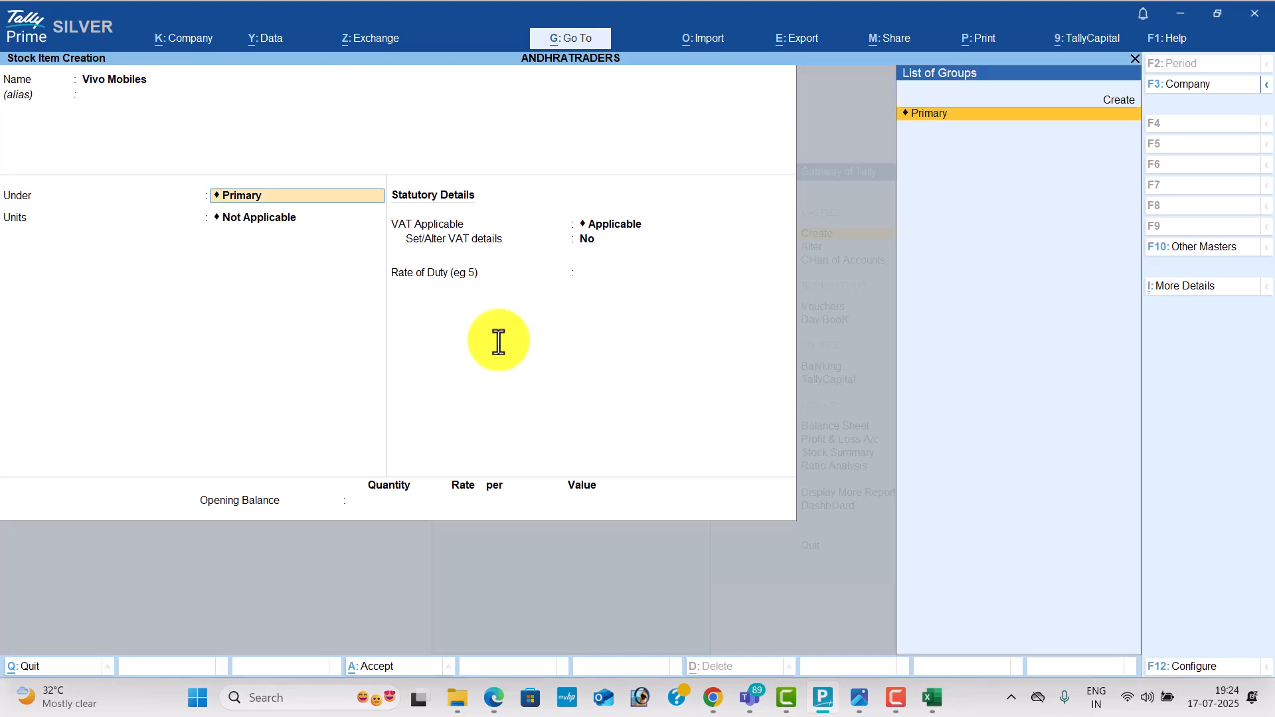
pyautogui.press('Down')
pyautogui.press('Return')
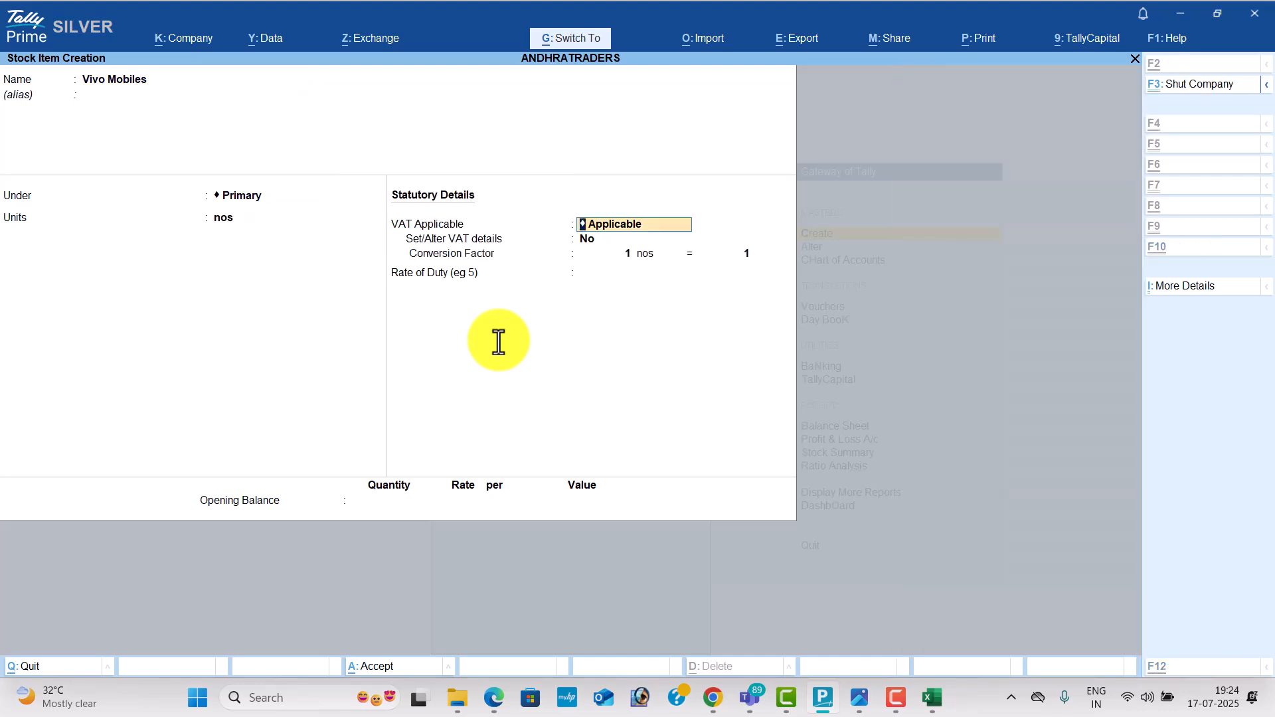
pyautogui.hotkey('ctrl', 'a')
# Copy Oppo Mobiles from item 4 of the PDF into the name of a new TallyPrime stock item
pyautogui.hotkey('alt', 'Tab')
pyautogui.moveTo(376, 396); pyautogui.dragTo(492, 398)
pyautogui.hotkey('ctrl', 'c')
pyautogui.hotkey('alt', 'Tab')
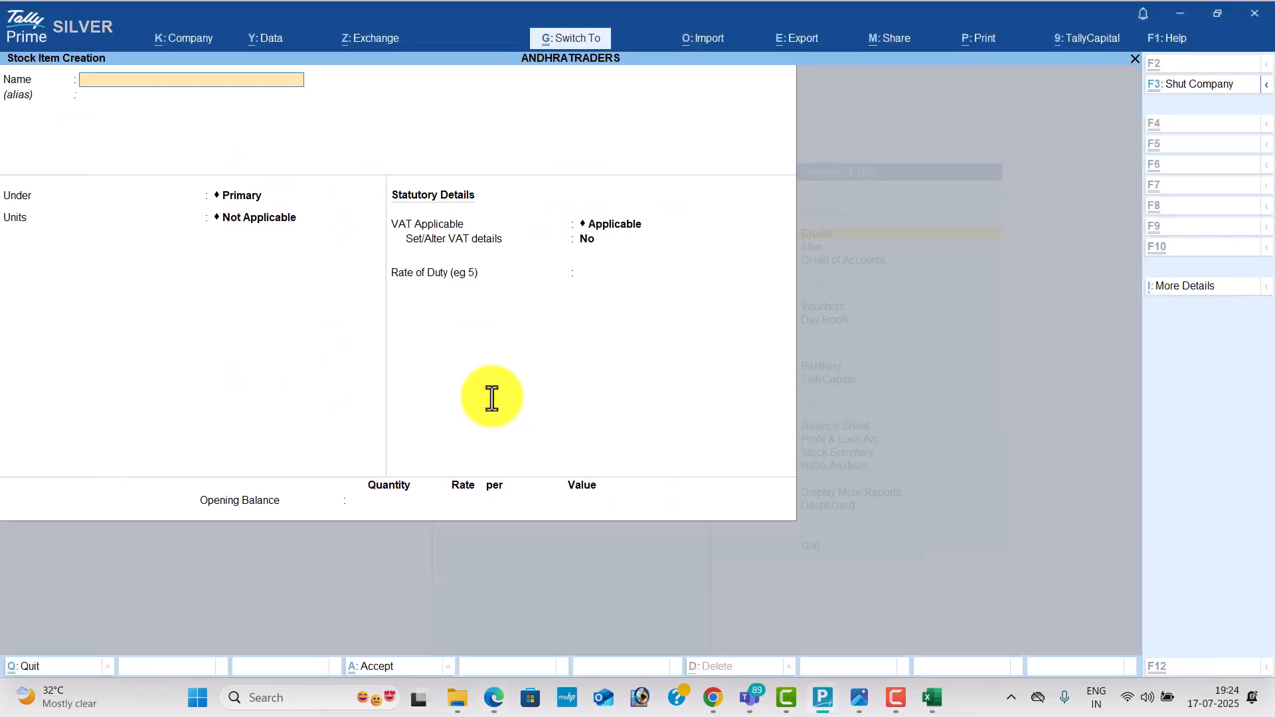
pyautogui.hotkey('ctrl', 'alt', 'v')
# Set the unit of Oppo Mobiles to nos under Primary, save it and leave master creation
pyautogui.press('Return')
pyautogui.press('Return')
pyautogui.press('Return')
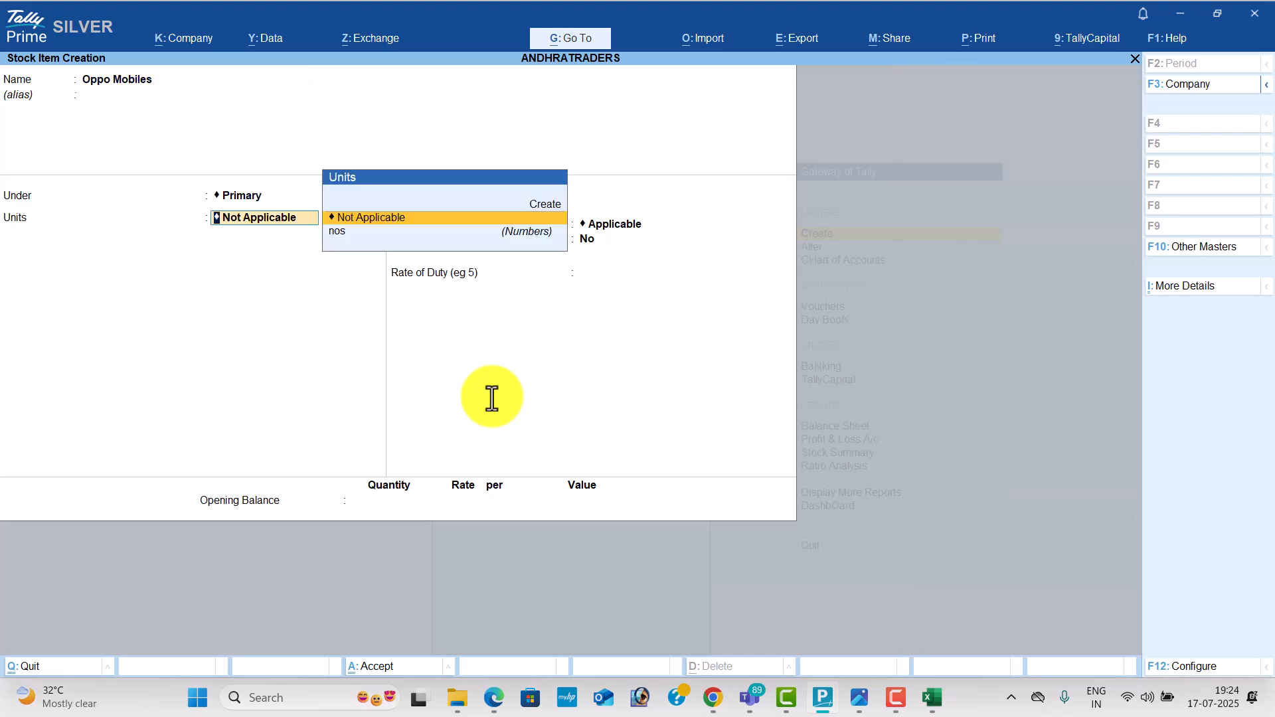
pyautogui.press('Down')
pyautogui.press('Return')
pyautogui.hotkey('ctrl', 'a')
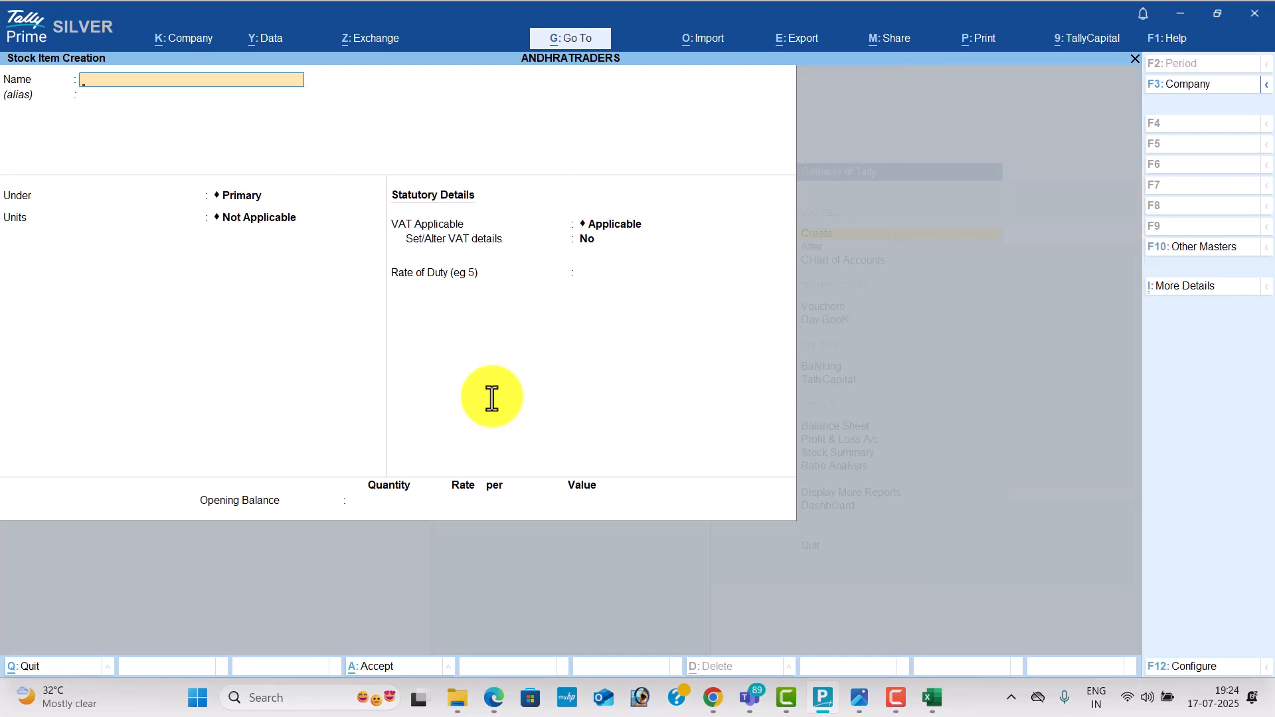
pyautogui.press('Escape')
pyautogui.press('Return')
pyautogui.press('Escape')
# Start a receipt voucher and credit Capital with the starting capital of 3500000 given in item 1 of the PDF
pyautogui.press('Down')
pyautogui.press('Down')
pyautogui.press('Down')
pyautogui.press('Return')
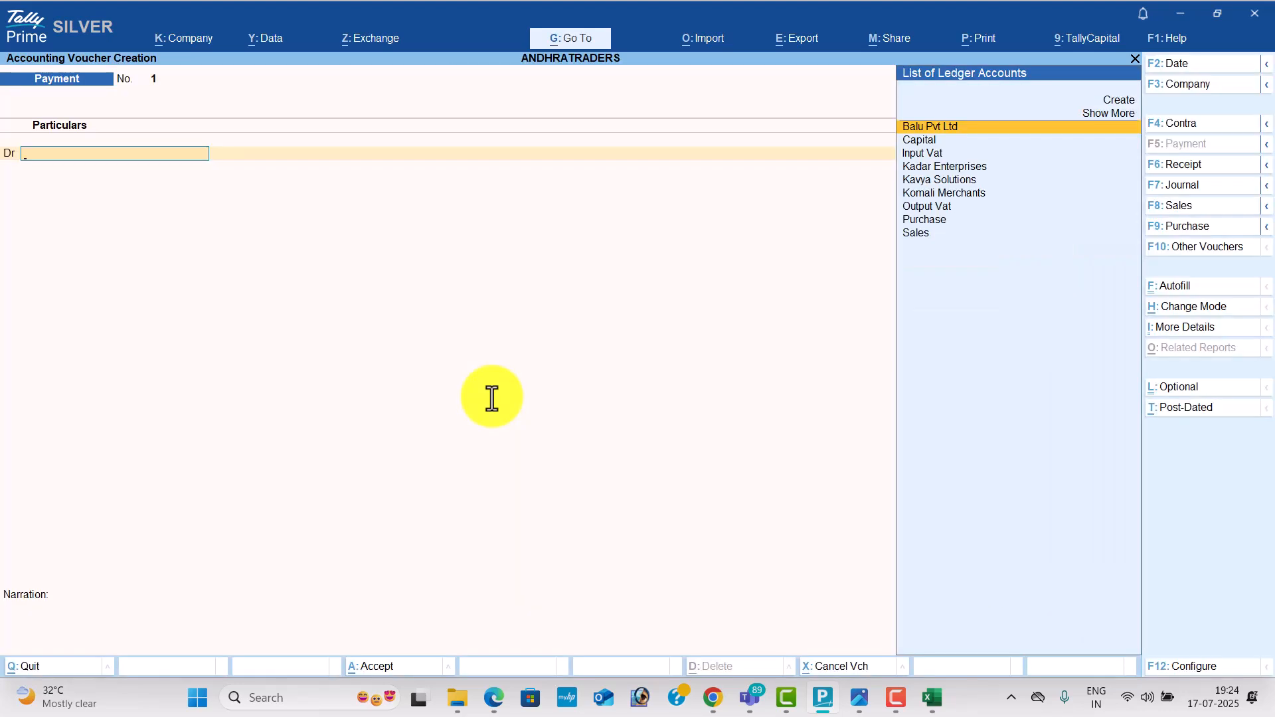
pyautogui.click(1214, 166)
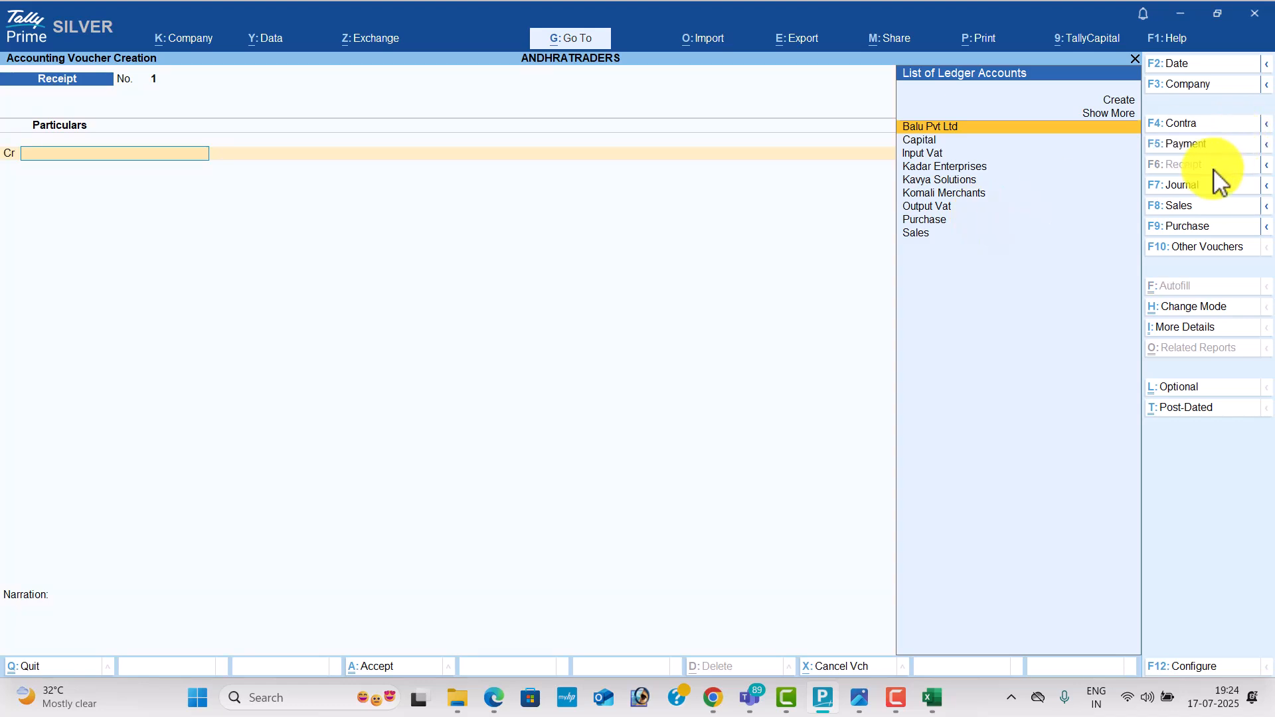
pyautogui.press('Down')
pyautogui.press('Return')
pyautogui.hotkey('alt', 'Tab')
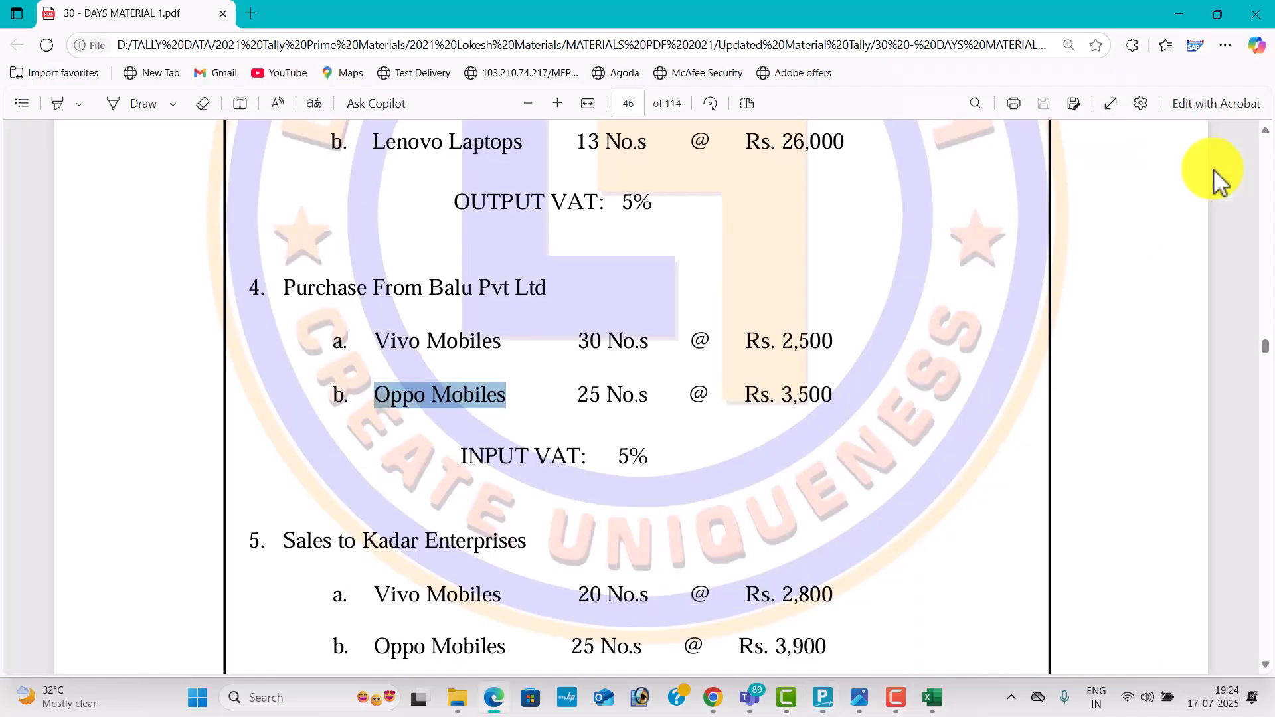
pyautogui.scroll(8, 1010, 349)
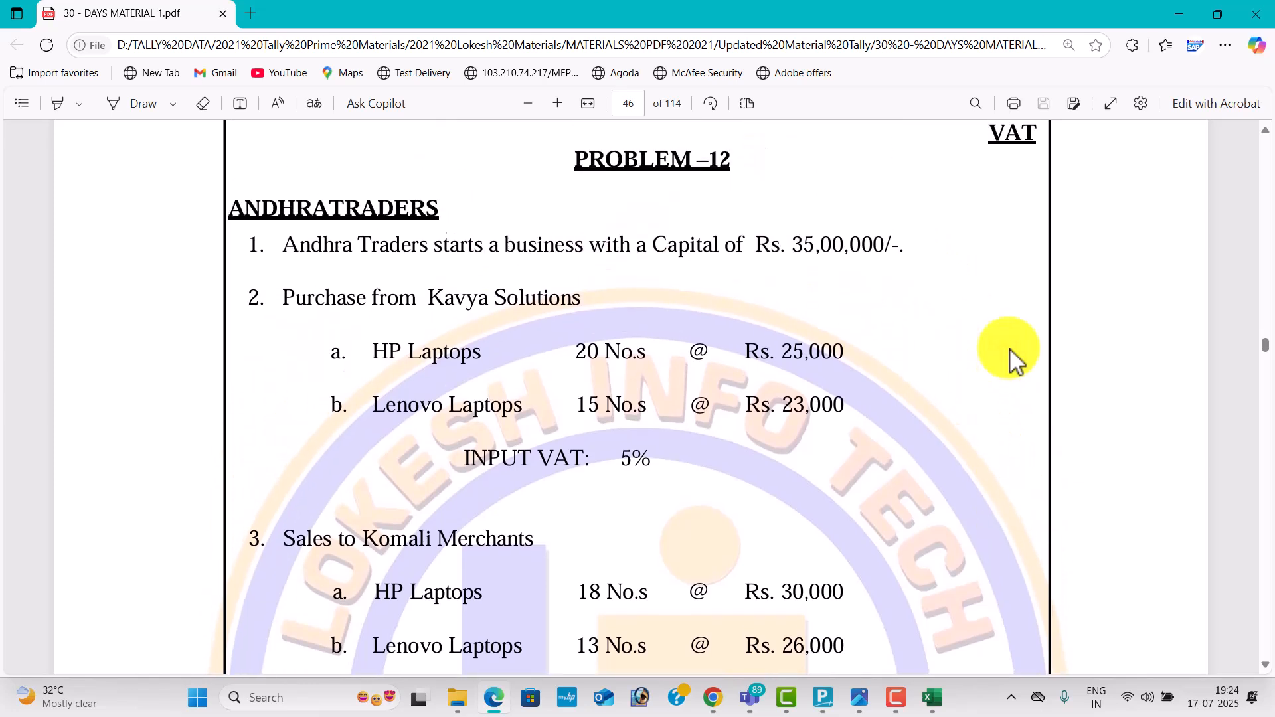
pyautogui.hotkey('alt', 'Tab')
pyautogui.write('350000')
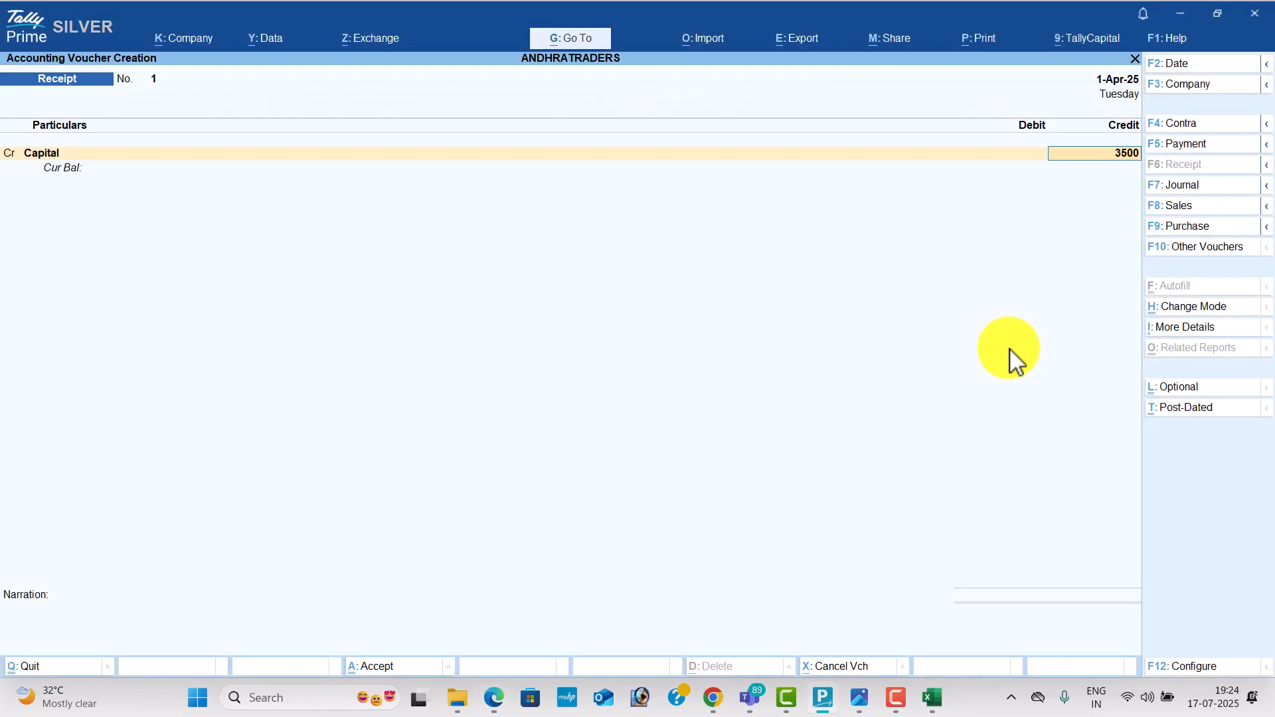
# Debit Cash for the full capital amount and save the receipt voucher
pyautogui.press('Return')
pyautogui.press('Down')
pyautogui.press('Down')
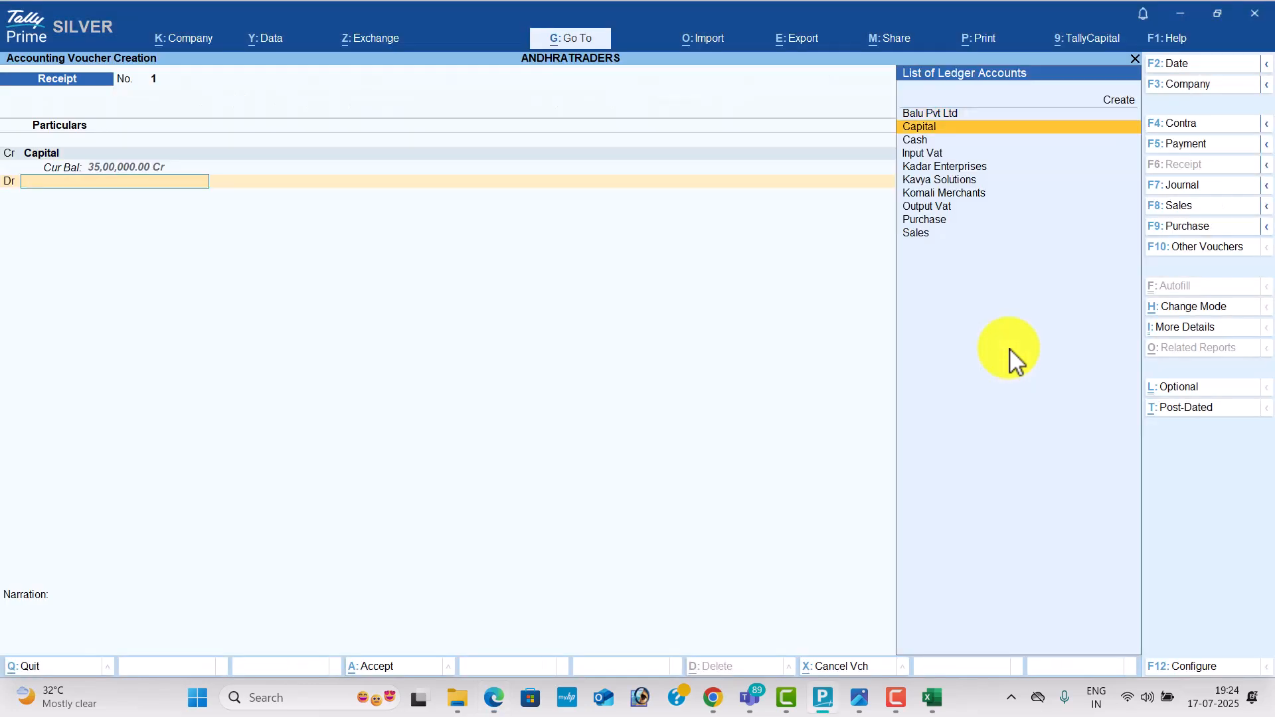
pyautogui.press('Return')
pyautogui.press('Return')
pyautogui.press('Return')
pyautogui.press('Return')
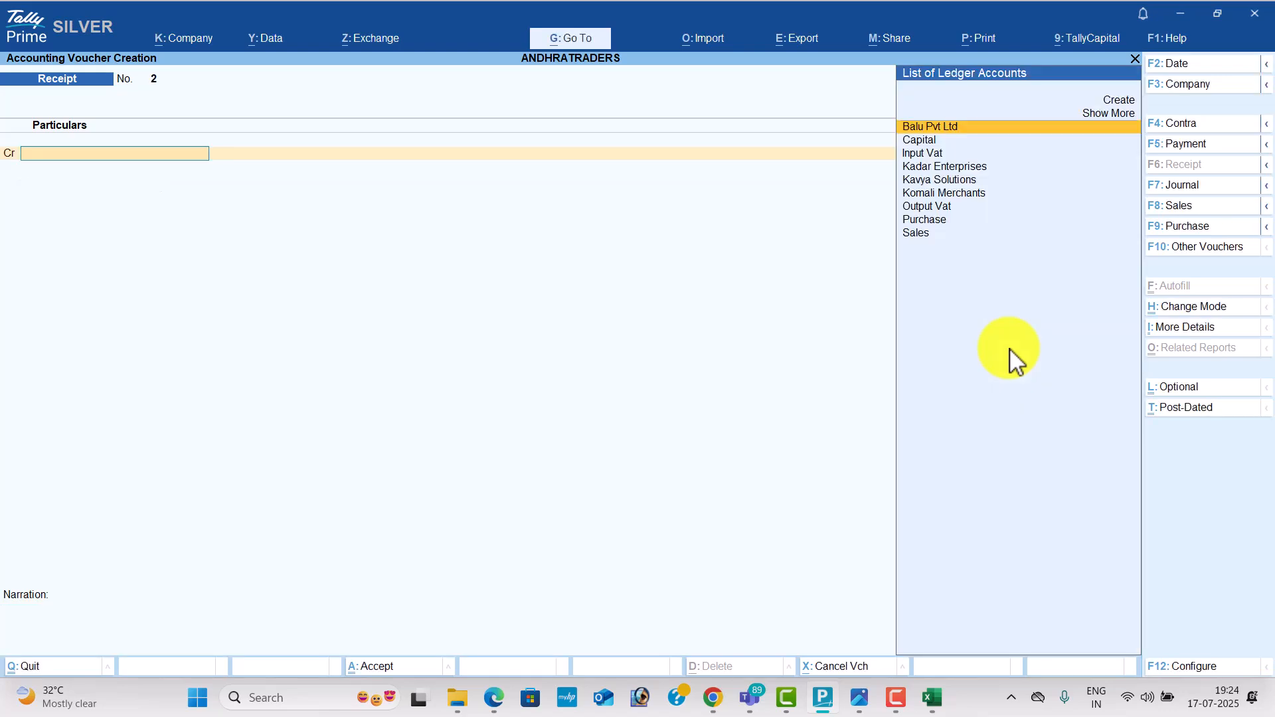
# Start a purchase voucher with Kavya Solutions from item 2 of the PDF as the party and Purchase as the purchase ledger
pyautogui.hotkey('alt', 'Tab')
pyautogui.hotkey('alt', 'Tab')
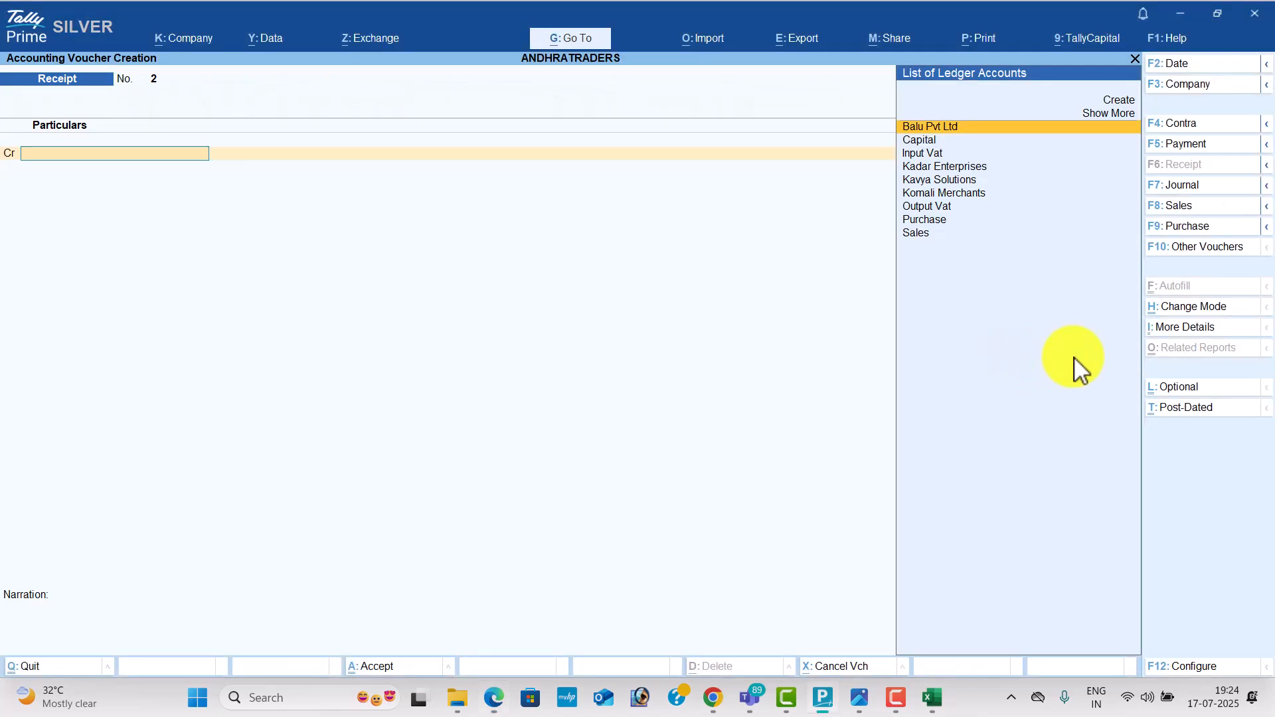
pyautogui.click(1199, 227)
pyautogui.hotkey('alt', 'Tab')
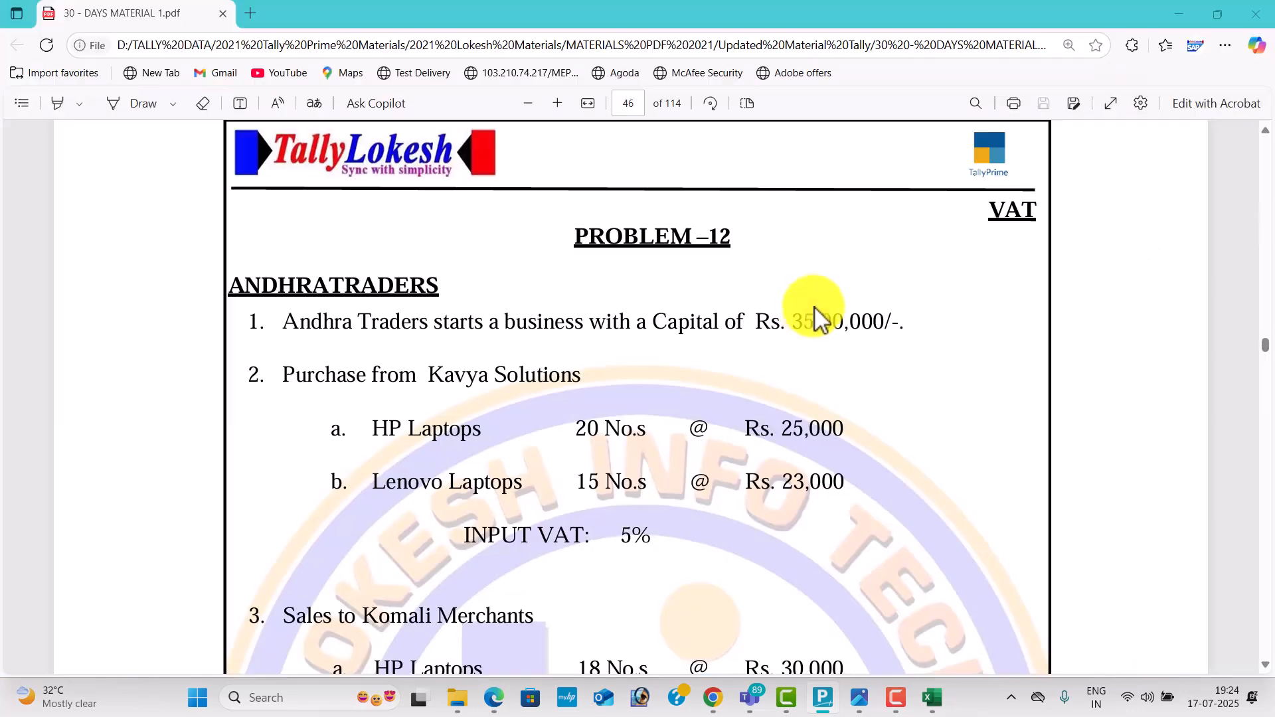
pyautogui.scroll(-3, 801, 326)
pyautogui.hotkey('alt', 'Tab')
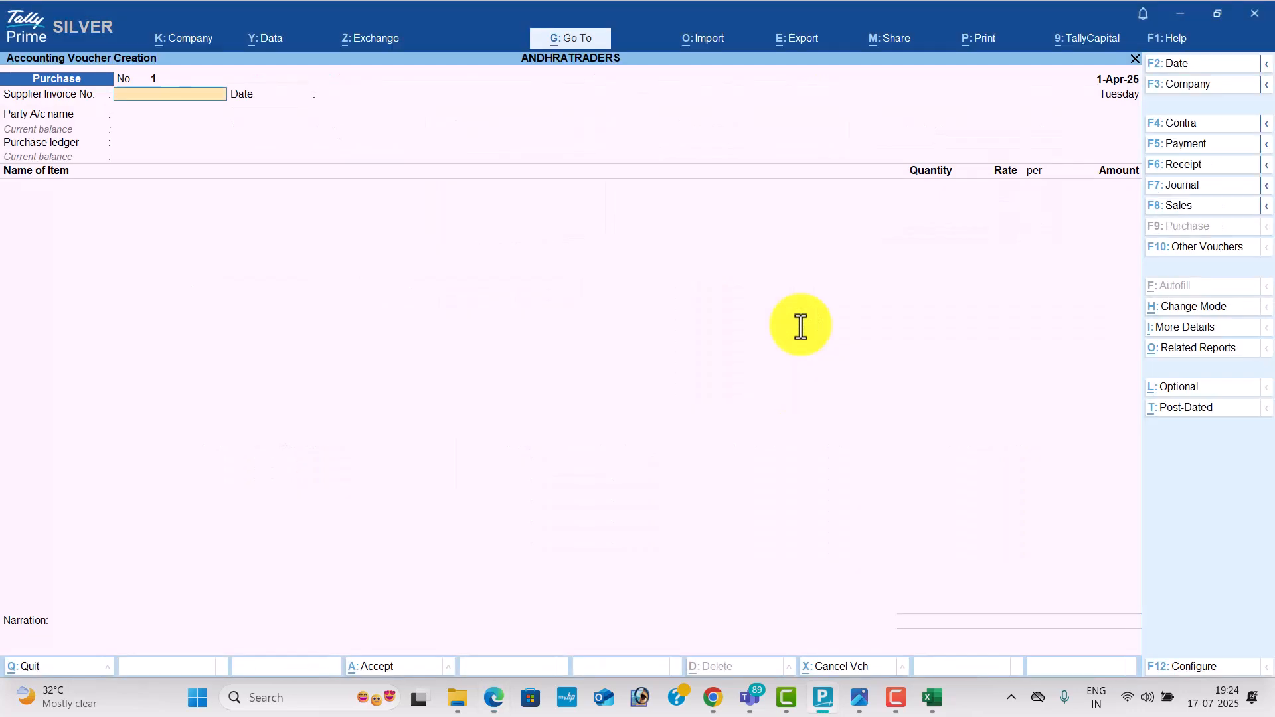
pyautogui.write('Ka')
pyautogui.press('Down')
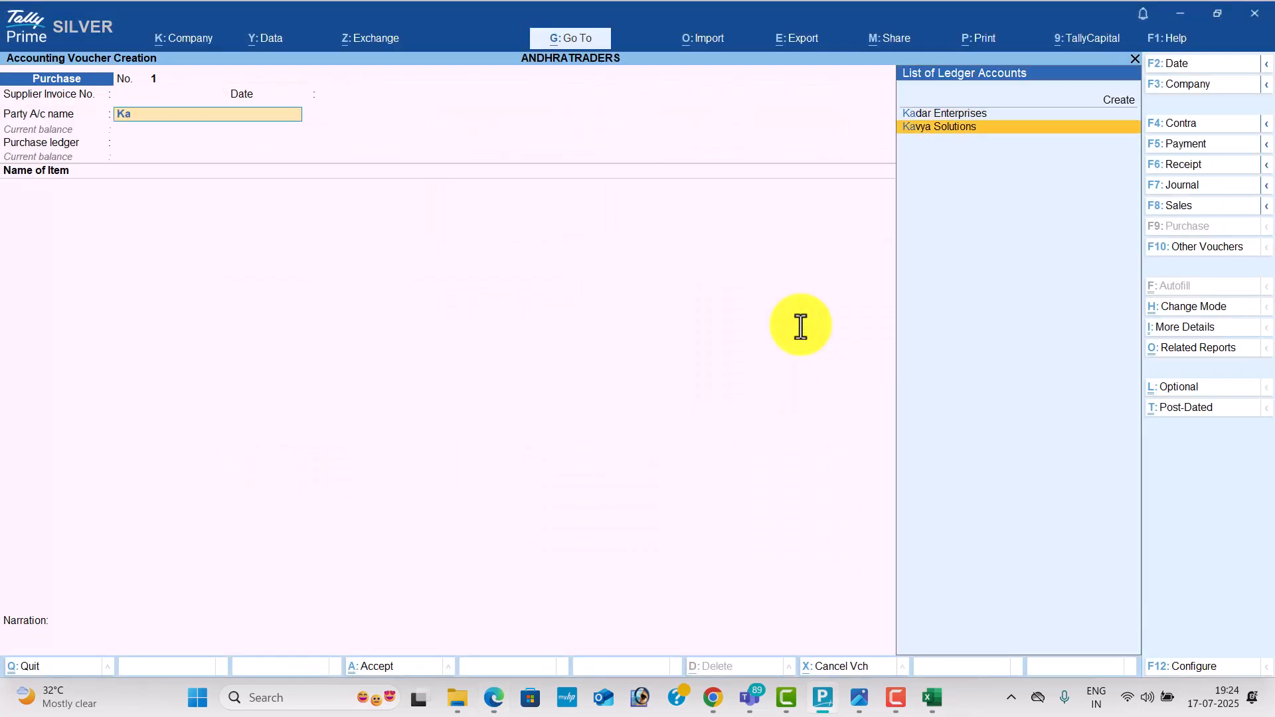
pyautogui.press('Return')
pyautogui.hotkey('ctrl', 'a')
pyautogui.hotkey('ctrl', 'a')
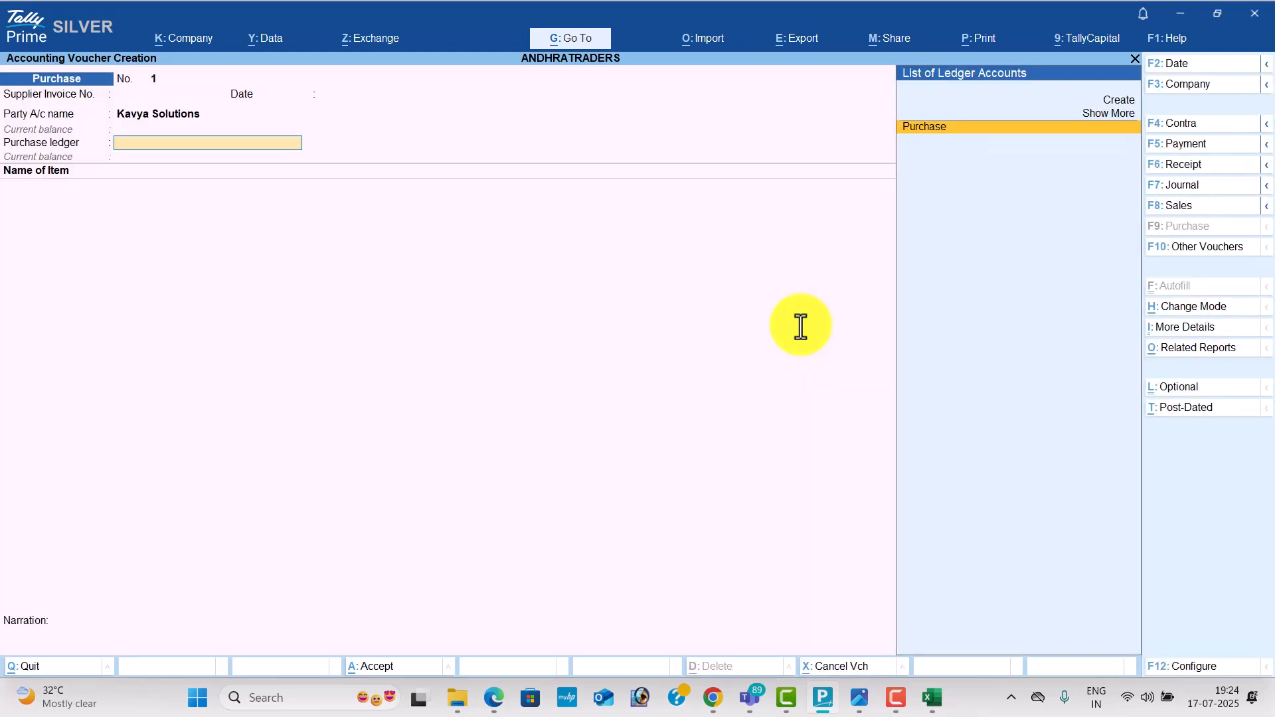
pyautogui.press('Return')
# Enter HP Laptops in the purchase voucher with a quantity of 20 nos at a rate of 25,000, as given in the PDF
pyautogui.hotkey('alt', 'Tab')
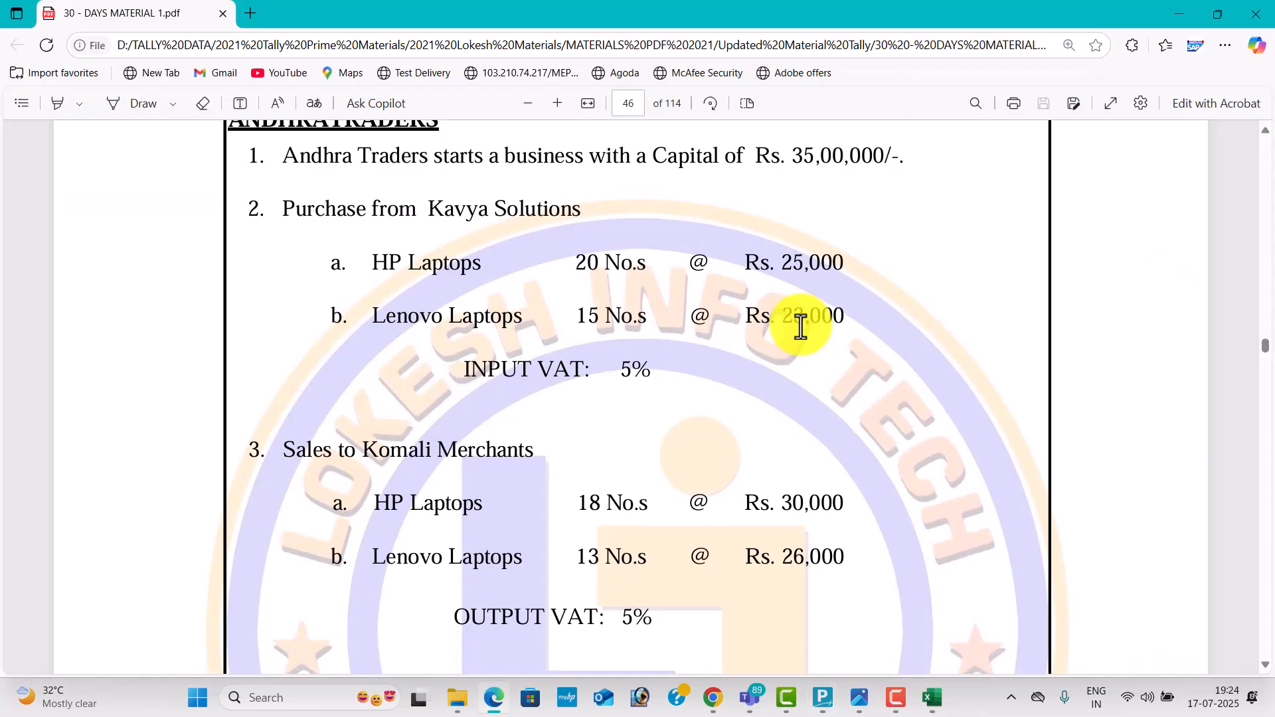
pyautogui.hotkey('alt', 'Tab')
pyautogui.write('H')
pyautogui.press('Return')
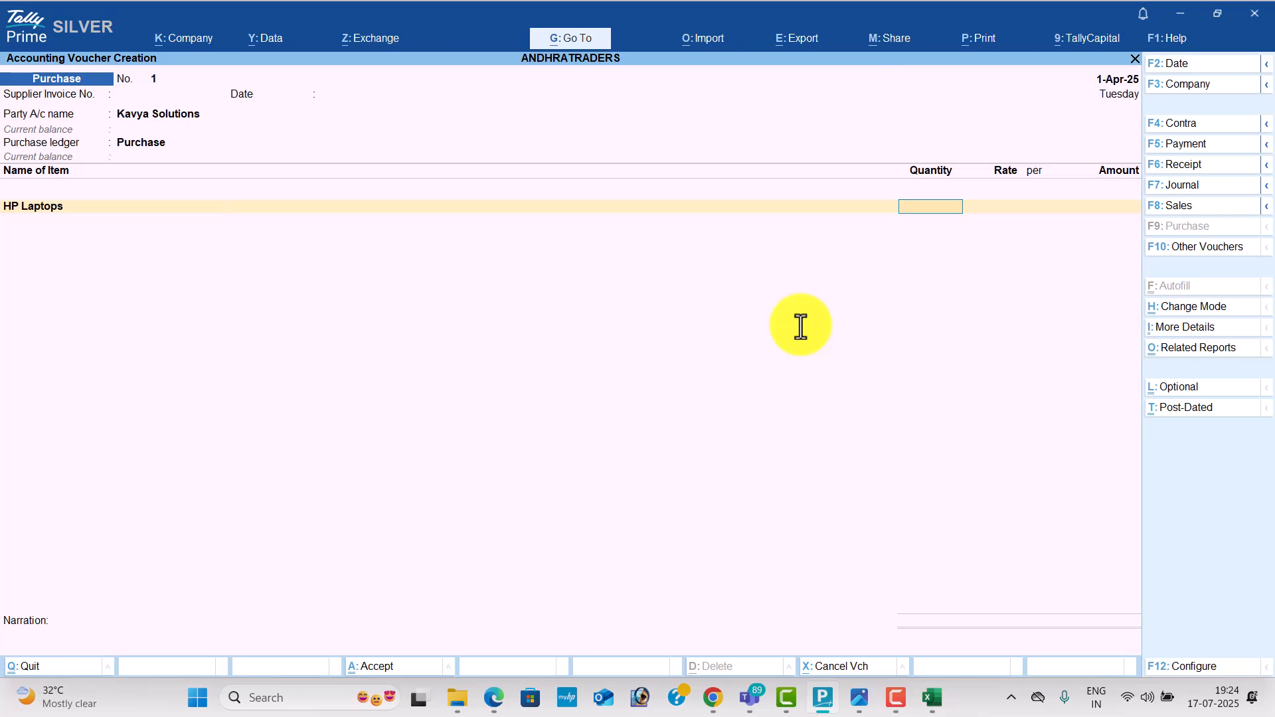
pyautogui.hotkey('alt', 'Tab')
pyautogui.hotkey('alt', 'Tab')
pyautogui.write('20')
pyautogui.press('Return')
pyautogui.write('25,000')
pyautogui.press('Return')
pyautogui.press('Return')
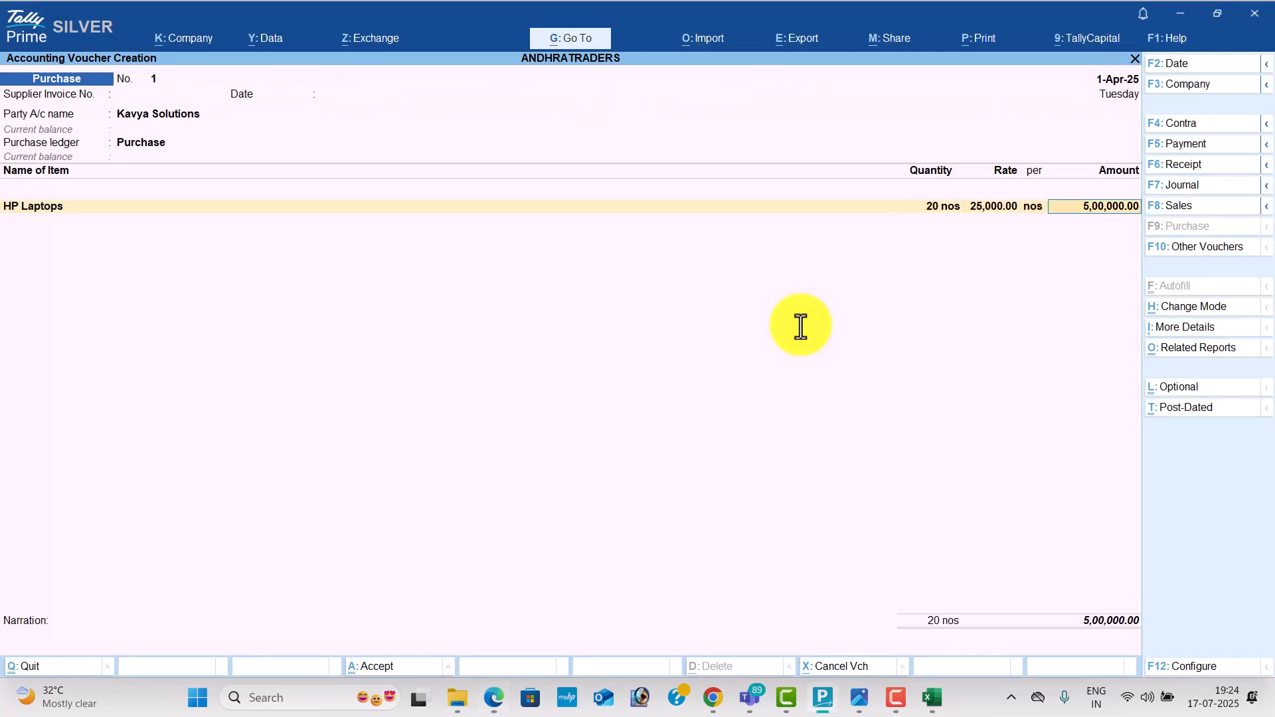
pyautogui.press('Return')
# Add Lenovo Laptops as the second purchase item with a quantity of 15 nos at a rate of 23,000
pyautogui.hotkey('alt', 'Tab')
pyautogui.hotkey('alt', 'Tab')
pyautogui.write('L')
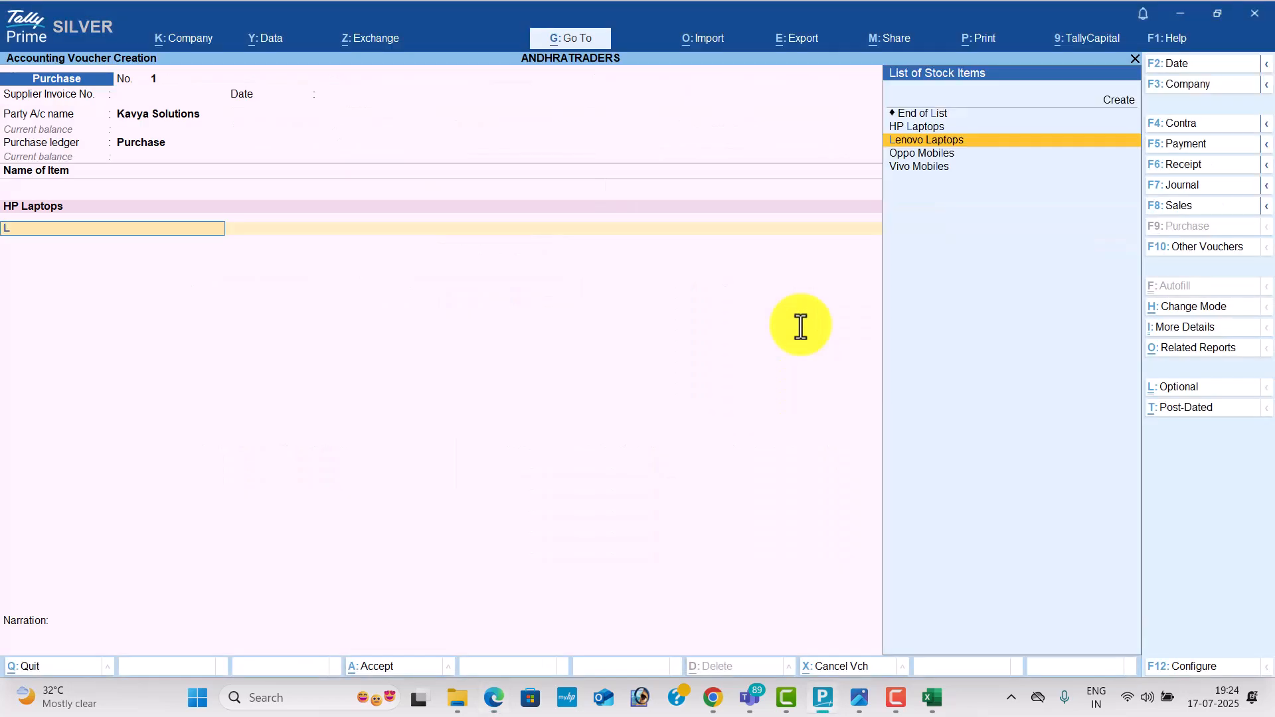
pyautogui.press('Return')
pyautogui.hotkey('alt', 'Tab')
pyautogui.hotkey('alt', 'Tab')
pyautogui.write('15')
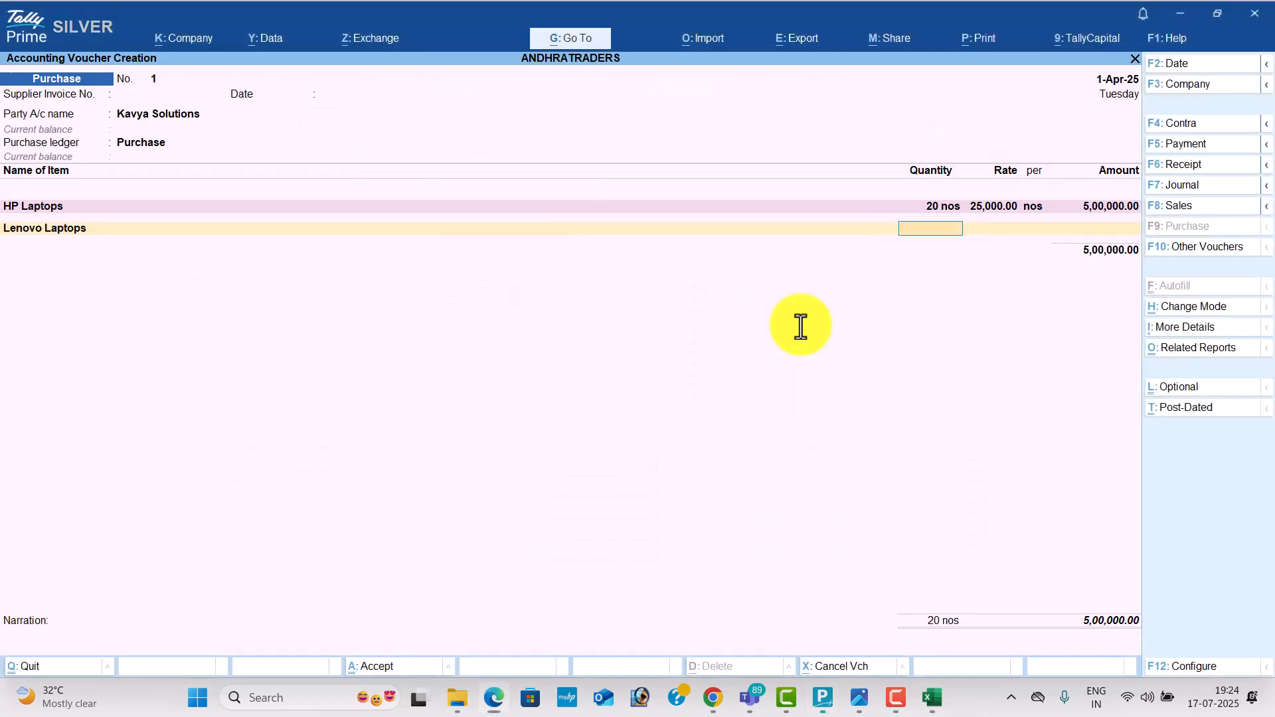
pyautogui.press('Return')
pyautogui.hotkey('alt', 'Tab')
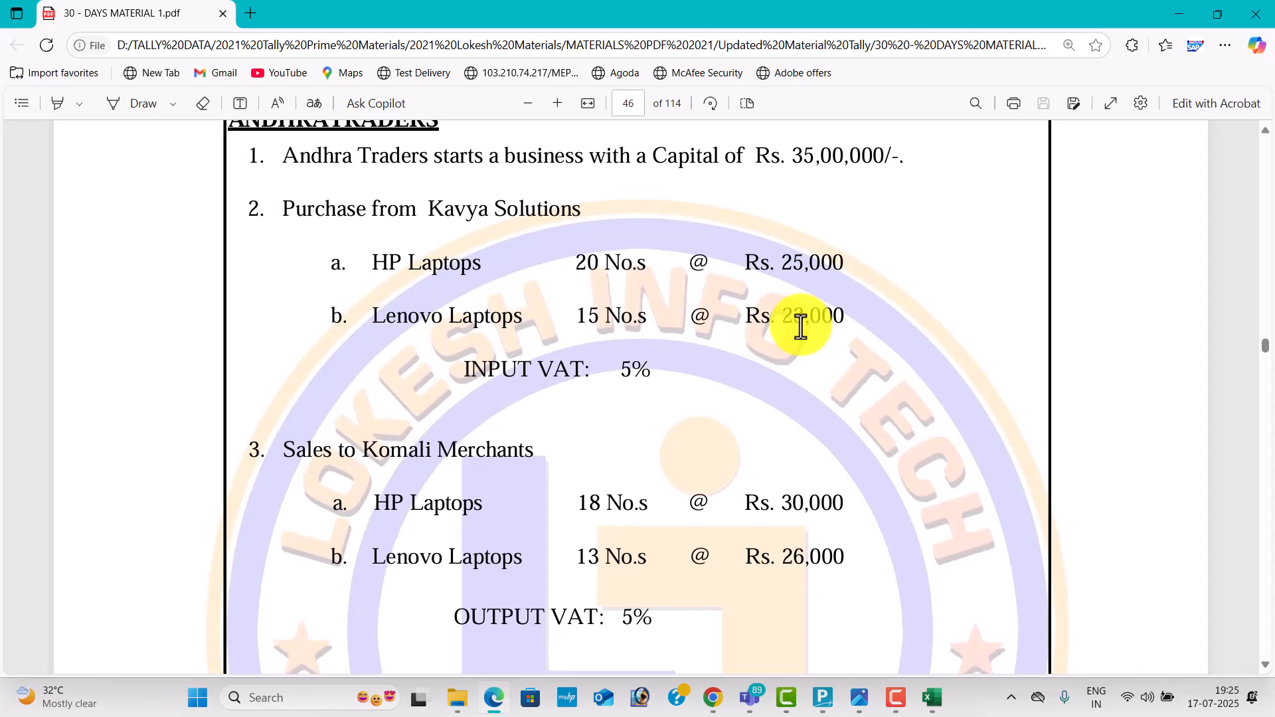
pyautogui.hotkey('alt', 'Tab')
pyautogui.write('23000')
pyautogui.press('Return')
pyautogui.press('Return')
pyautogui.press('Return')
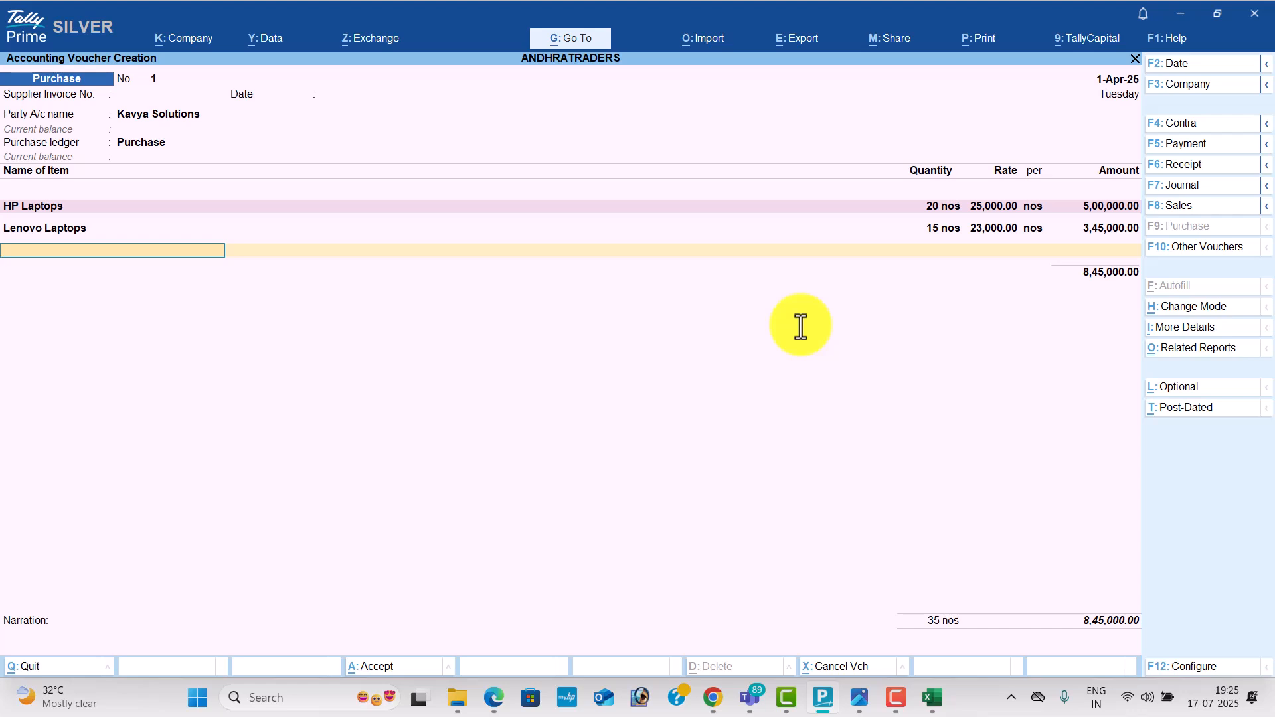
# End the item list, add the Input Vat ledger to the Kavya Solutions purchase and save the voucher
pyautogui.press('Return')
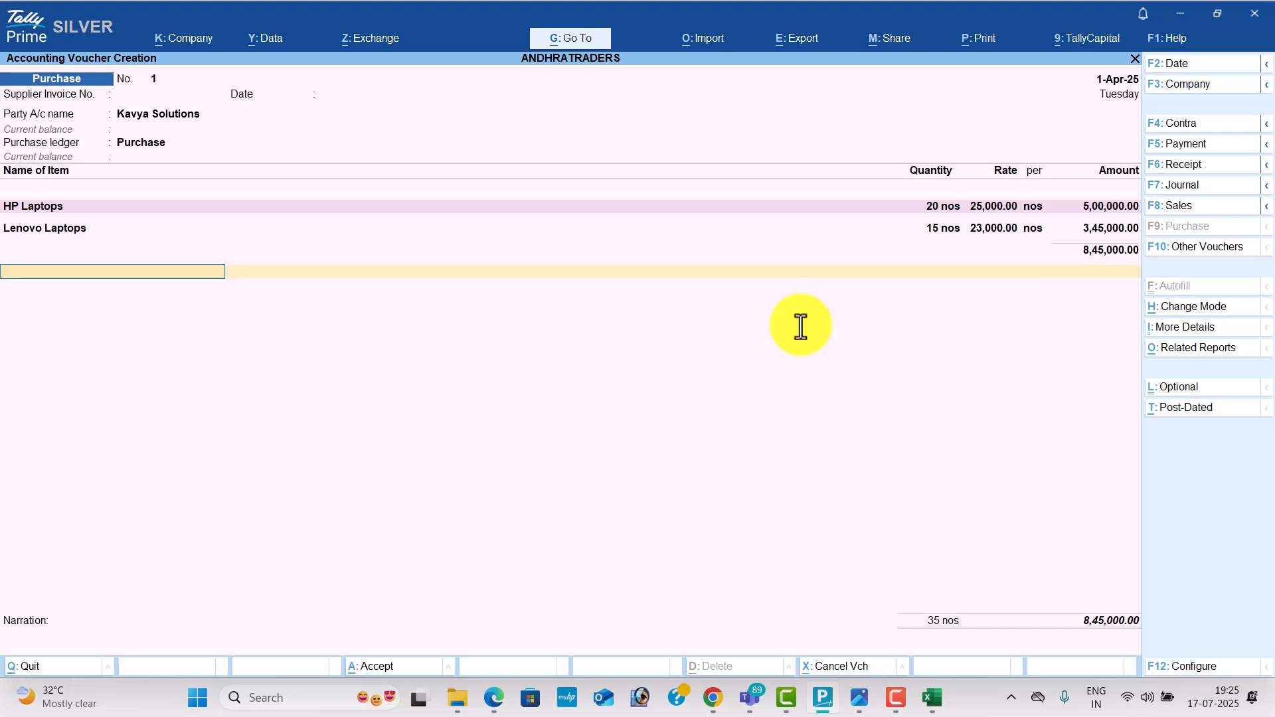
pyautogui.write('I')
pyautogui.press('Return')
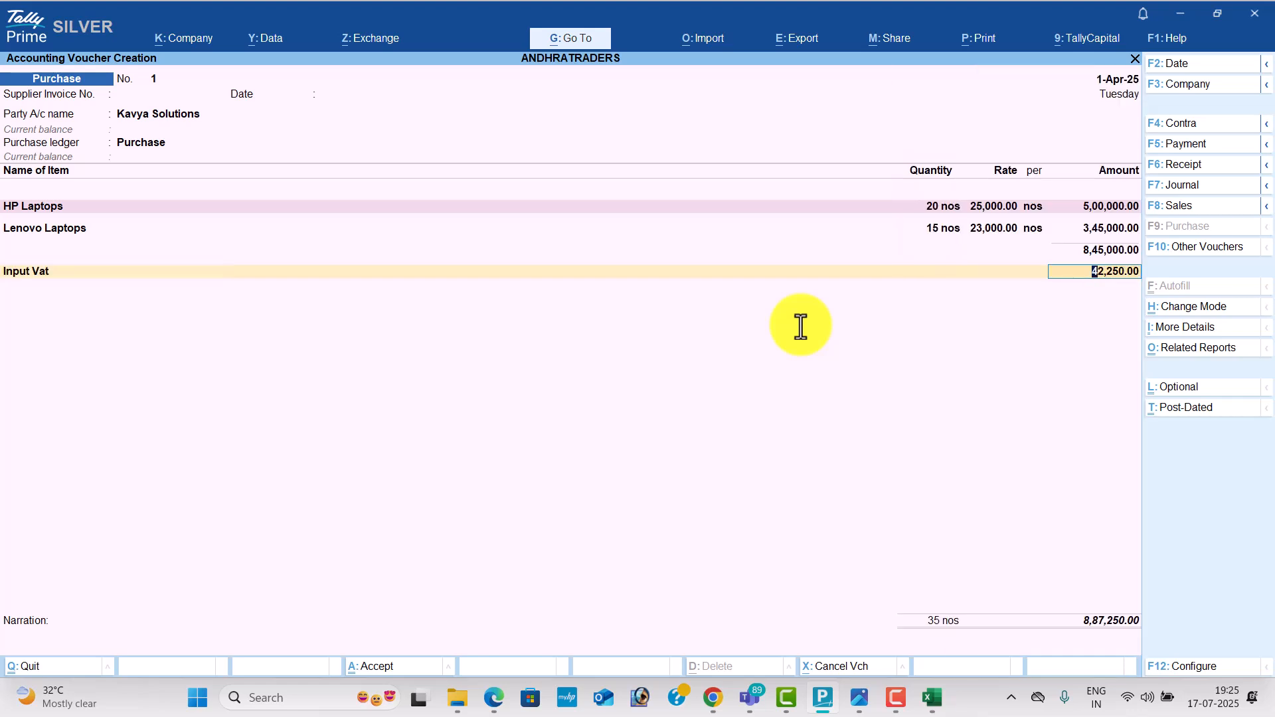
pyautogui.press('Return')
pyautogui.press('Return')
pyautogui.press('Return')
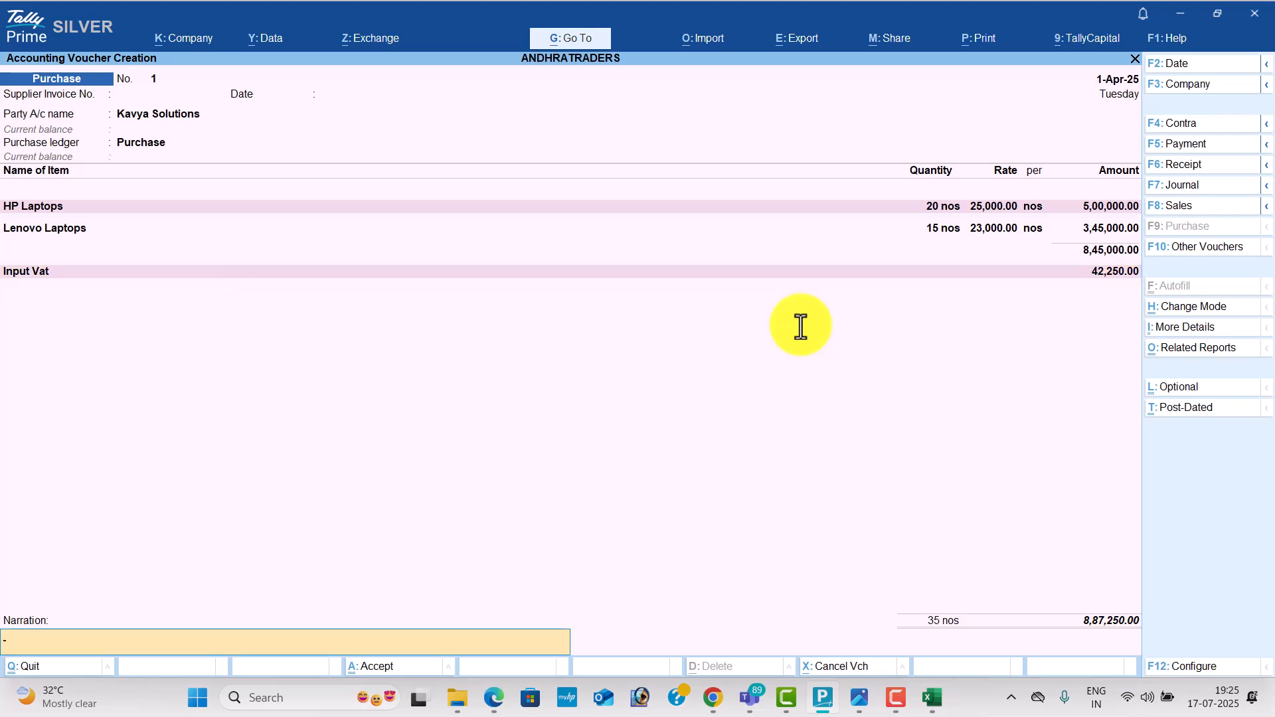
pyautogui.press('Return')
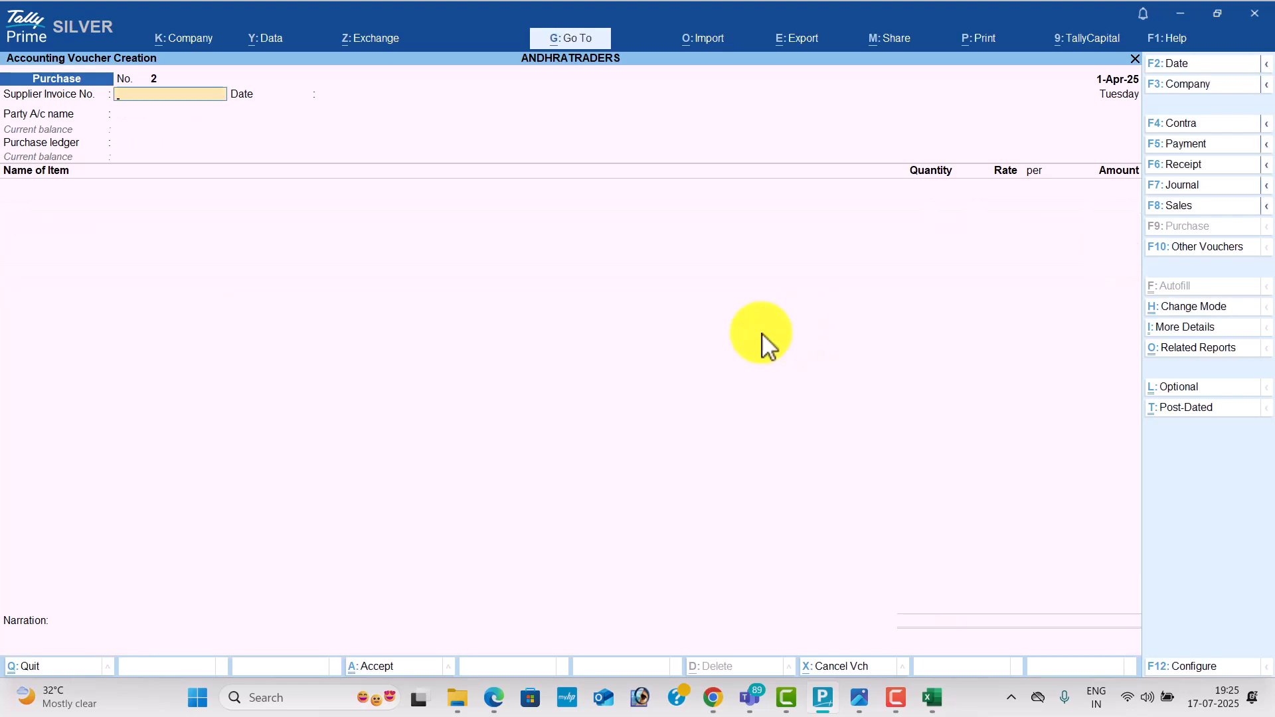
# Start a sales voucher with Komali Merchants from item 3 of the PDF as the party and Sales as the sales ledger
pyautogui.click(1224, 211)
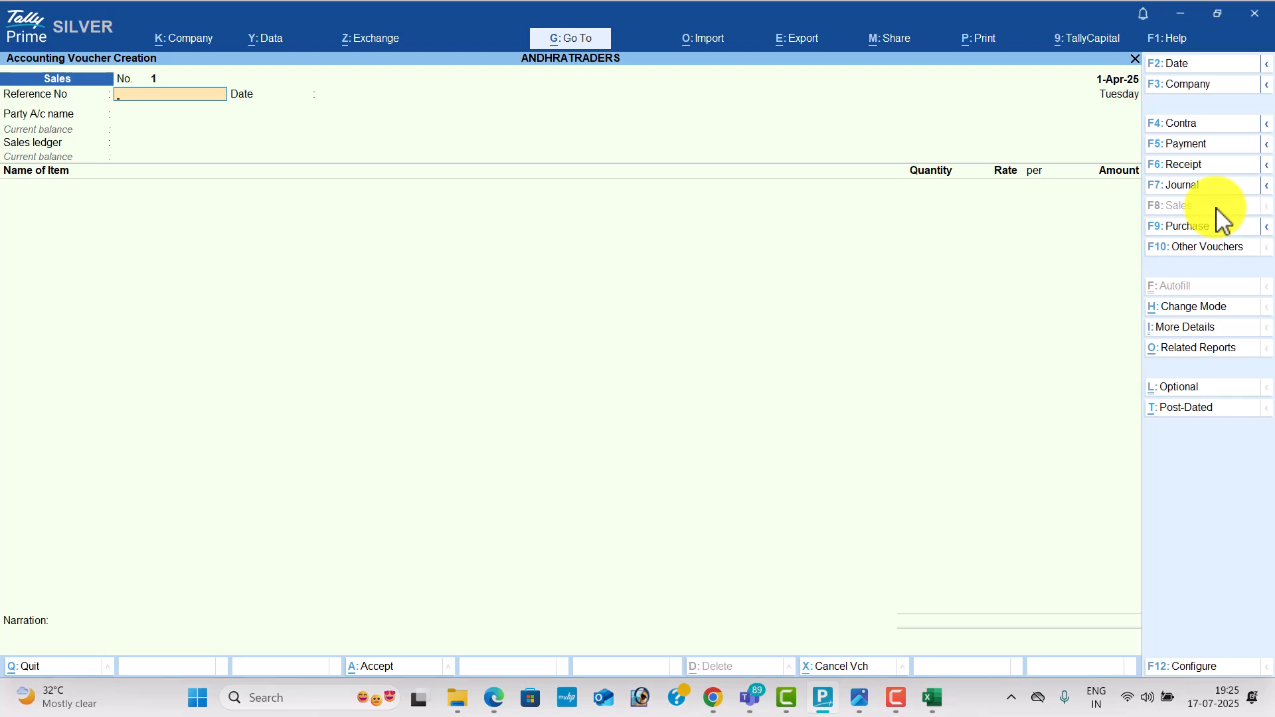
pyautogui.press('Return')
pyautogui.hotkey('alt', 'Tab')
pyautogui.scroll(-1, 634, 517)
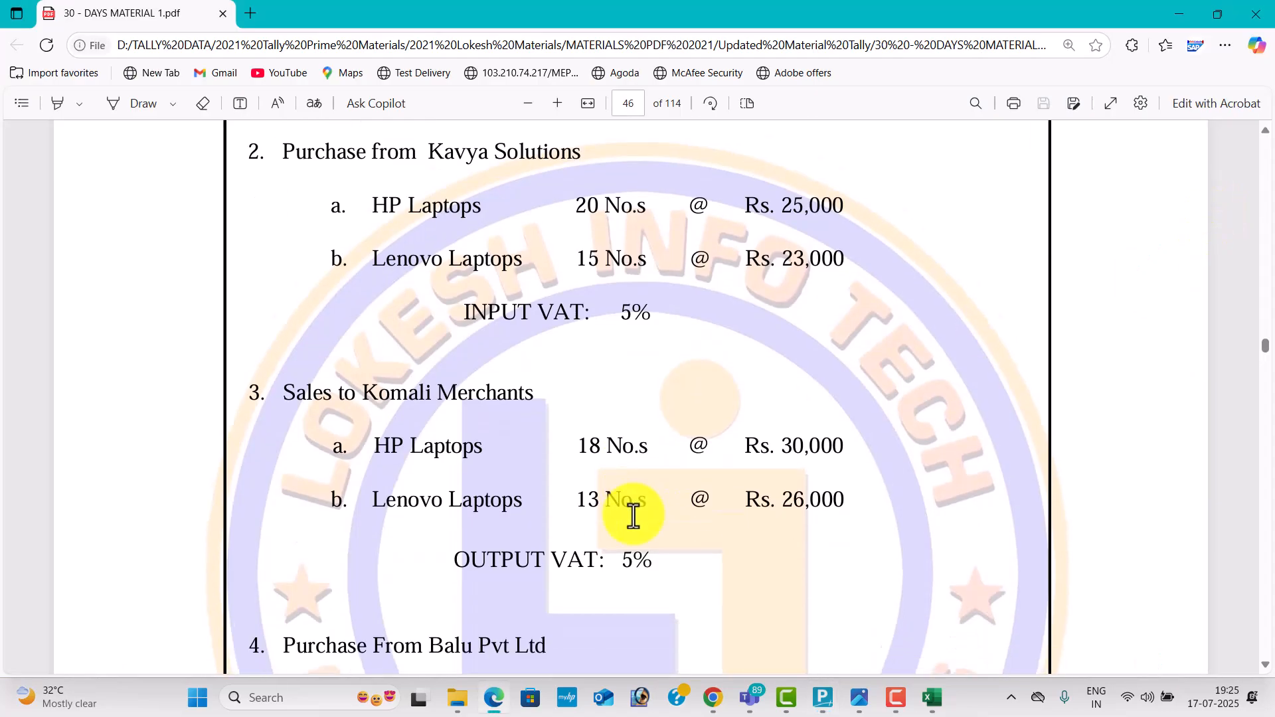
pyautogui.scroll(-3, 633, 517)
pyautogui.hotkey('alt', 'Tab')
pyautogui.write('Ko')
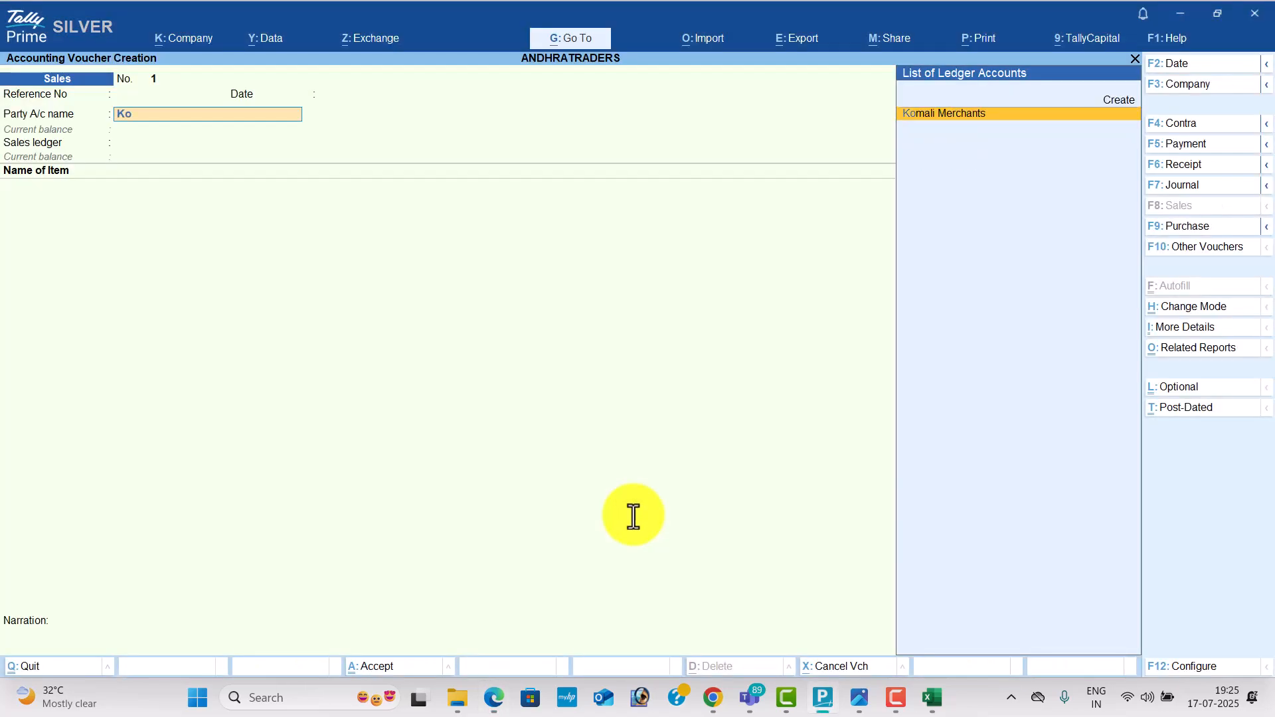
pyautogui.press('Return')
pyautogui.press('Return')
pyautogui.press('Return')
pyautogui.press('Return')
pyautogui.press('Return')
pyautogui.press('Return')
pyautogui.press('Return')
pyautogui.press('Return')
pyautogui.press('Return')
pyautogui.press('Return')
pyautogui.press('Return')
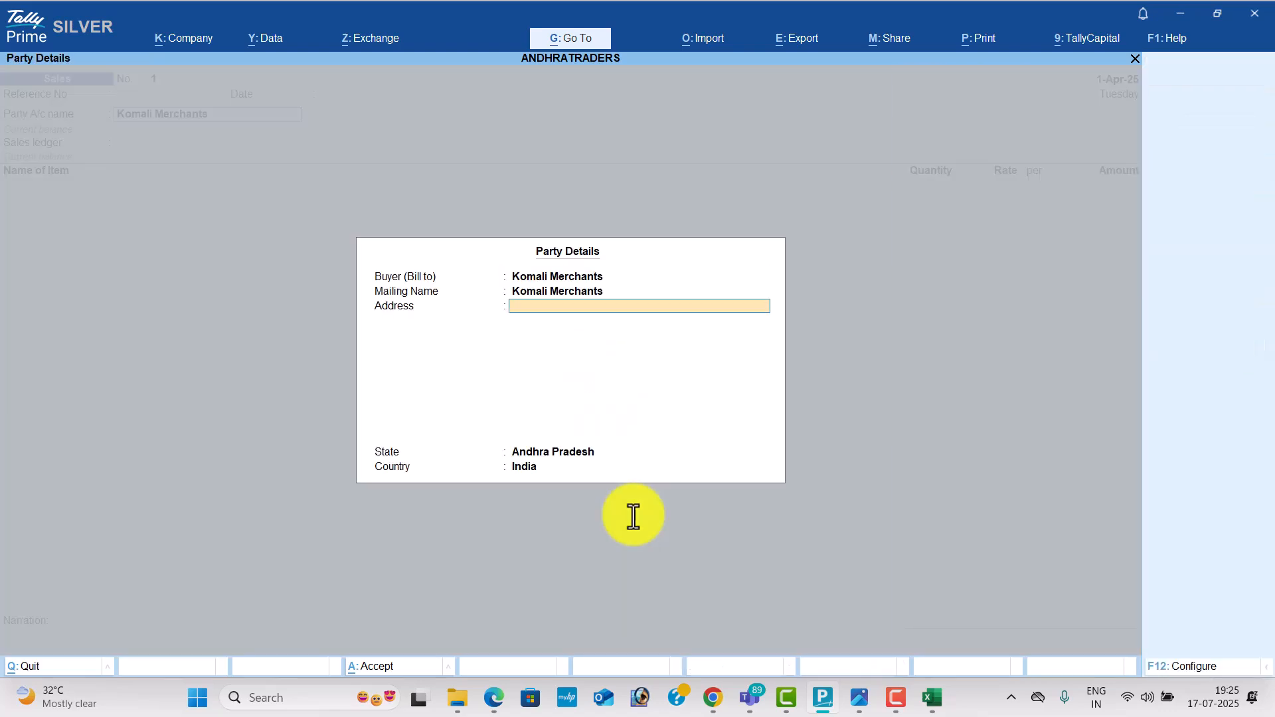
pyautogui.press('Return')
pyautogui.press('Return')
pyautogui.press('Return')
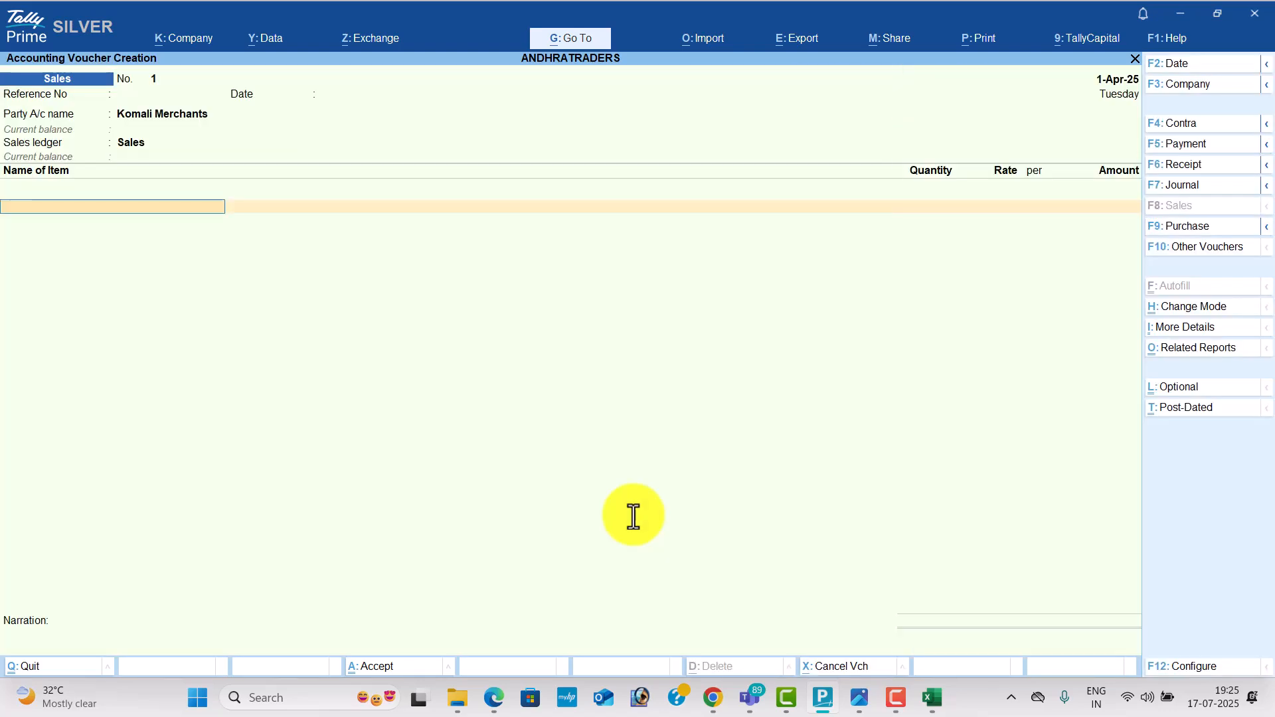
# Enter HP Laptops in the sales voucher with a quantity of 18 nos at a rate of 30,000, as given in the PDF
pyautogui.hotkey('alt', 'Tab')
pyautogui.hotkey('alt', 'Tab')
pyautogui.press('Return')
pyautogui.hotkey('alt', 'Tab')
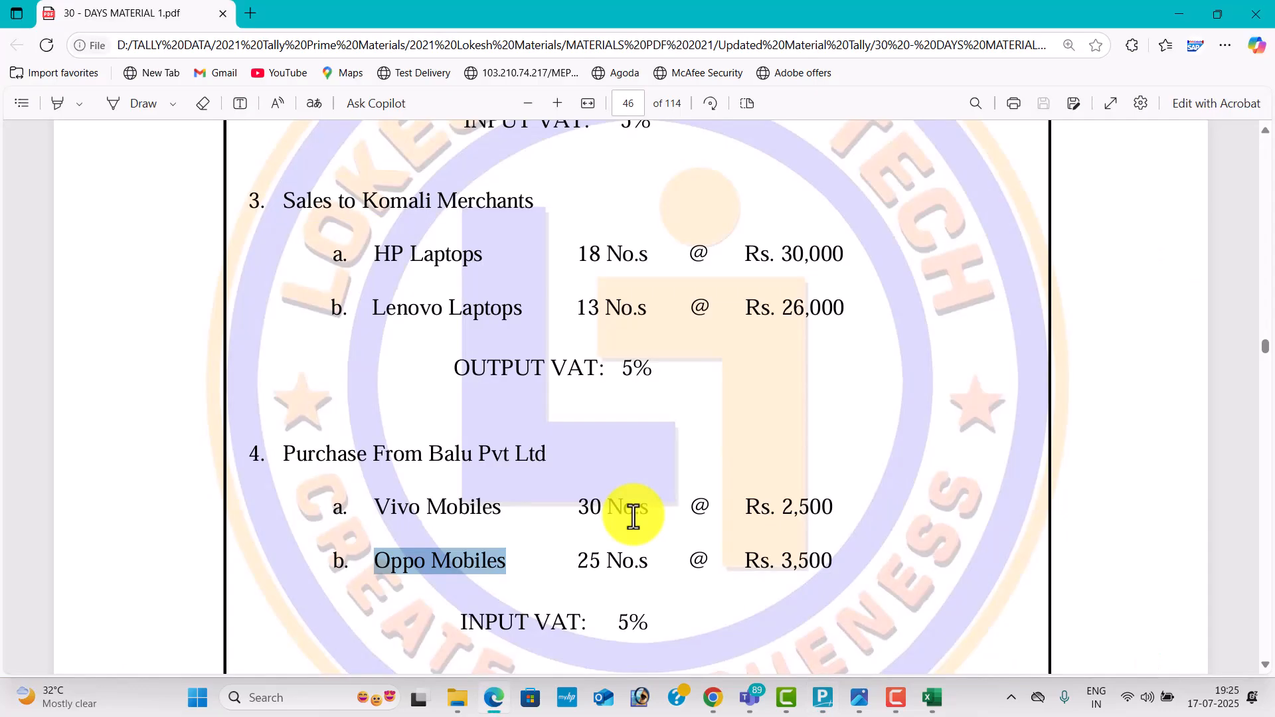
pyautogui.hotkey('alt', 'Tab')
pyautogui.write('18')
pyautogui.press('Return')
pyautogui.hotkey('alt', 'Tab')
pyautogui.hotkey('alt', 'Tab')
pyautogui.write('30000')
pyautogui.press('Return')
pyautogui.press('Return')
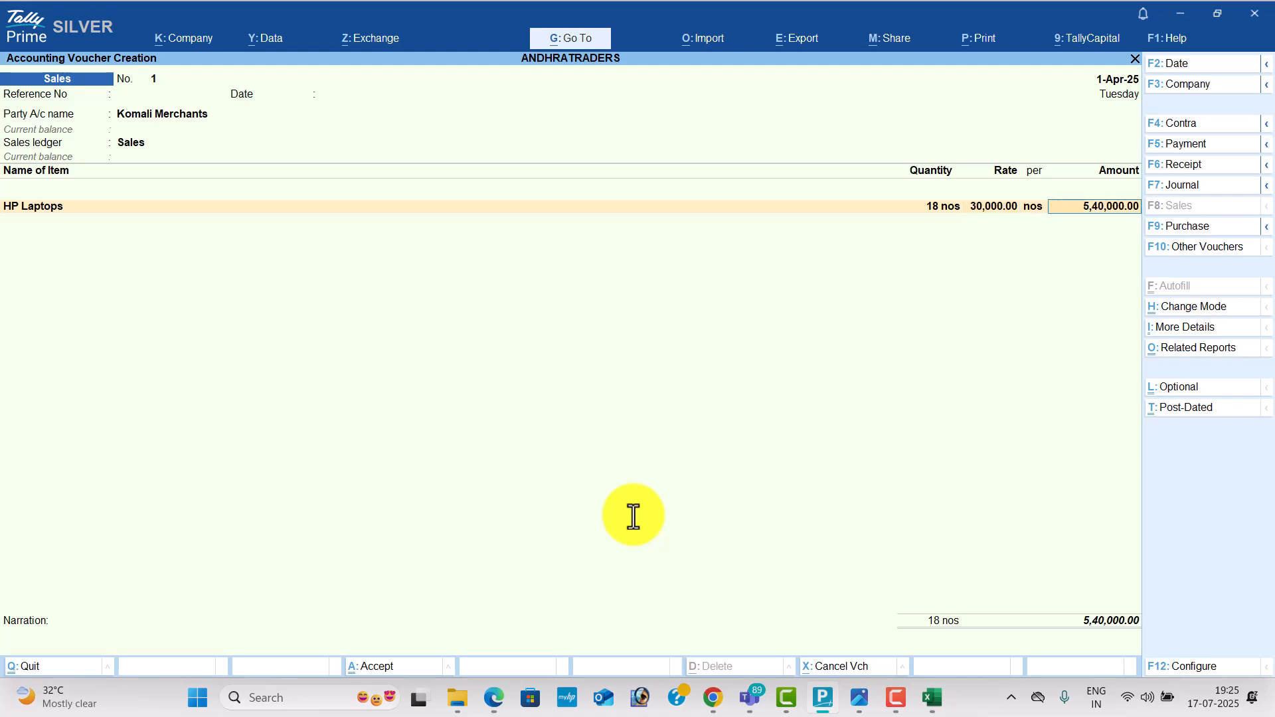
pyautogui.press('Return')
# Add Lenovo Laptops as the second sales item with a quantity of 13 nos at a rate of 26,000
pyautogui.hotkey('alt', 'Tab')
pyautogui.hotkey('alt', 'Tab')
pyautogui.write('L')
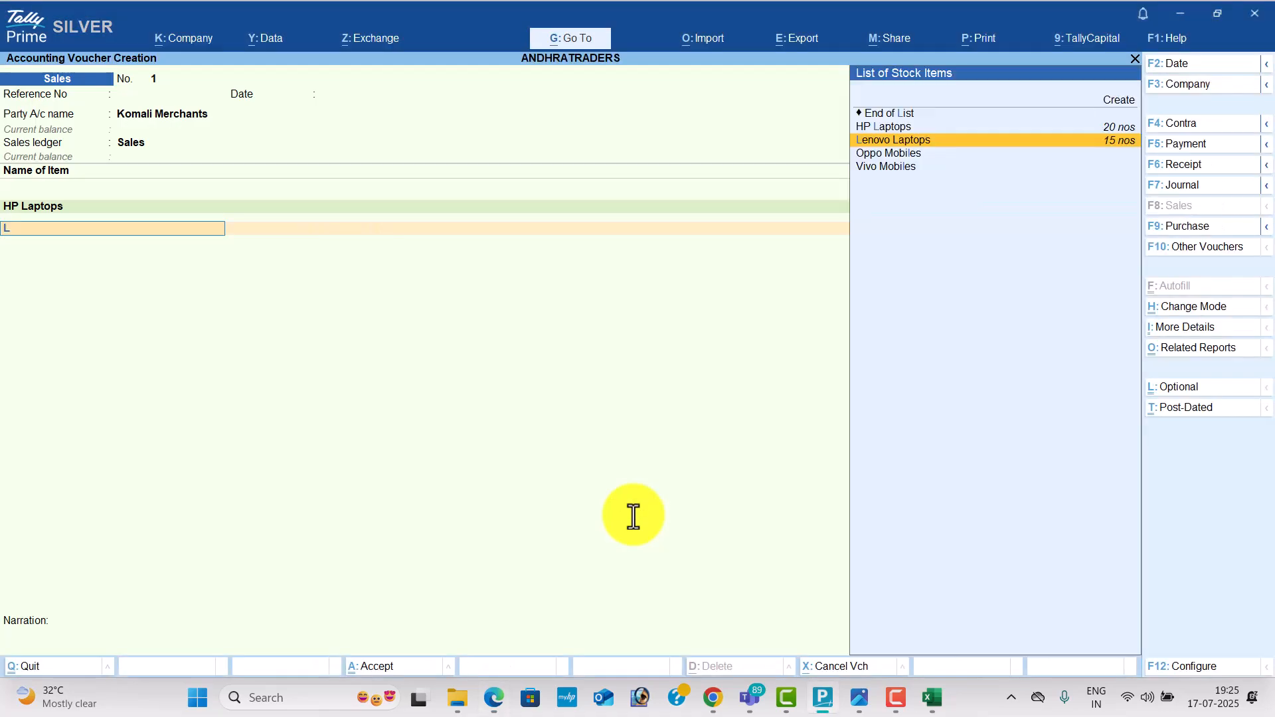
pyautogui.press('Return')
pyautogui.hotkey('alt', 'Tab')
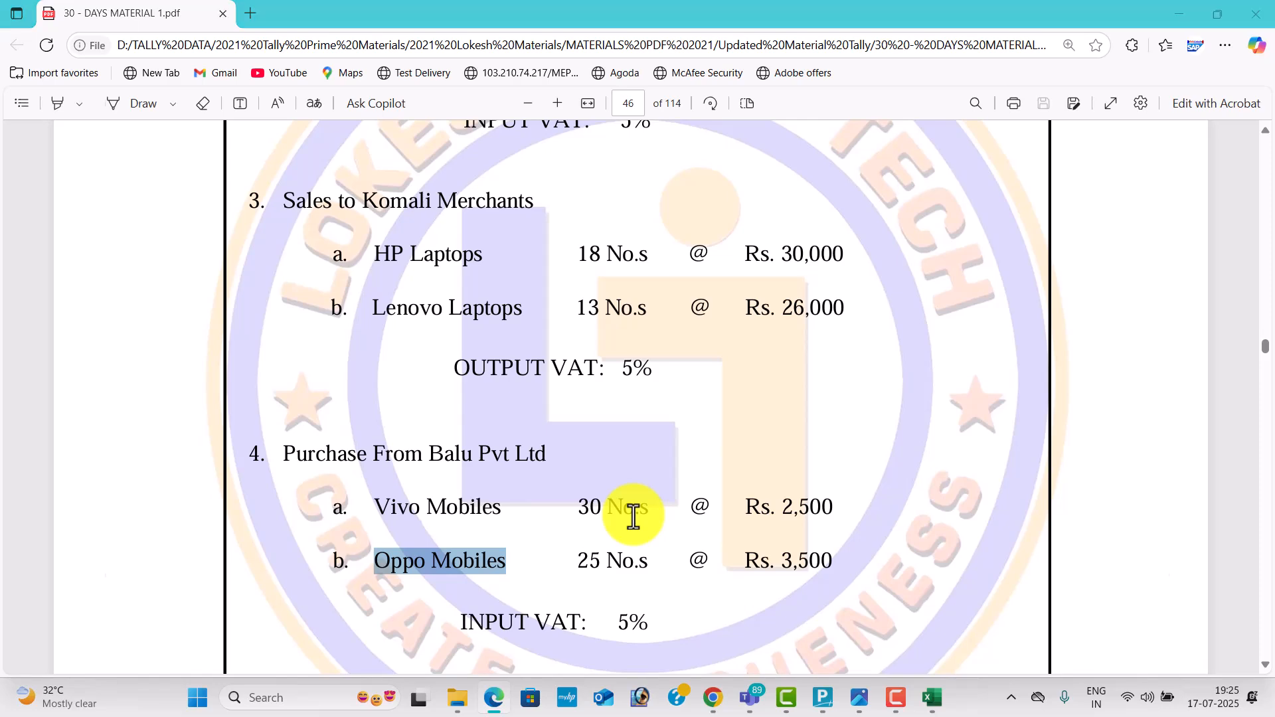
pyautogui.hotkey('alt', 'Tab')
pyautogui.write('13')
pyautogui.press('Return')
pyautogui.hotkey('alt', 'Tab')
pyautogui.hotkey('alt', 'Tab')
pyautogui.write('26,000')
pyautogui.press('Return')
pyautogui.press('Return')
pyautogui.press('Return')
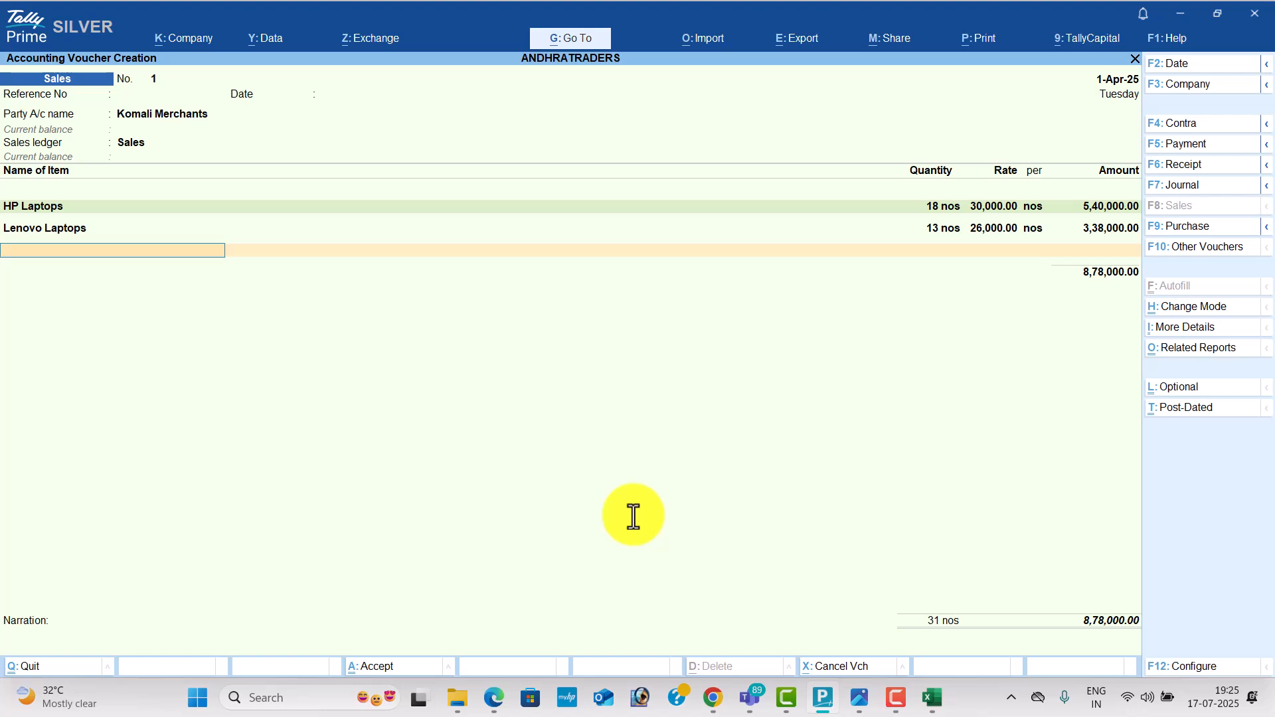
# End the item list, add the Output Vat ledger to the Komali Merchants sale and save the voucher
pyautogui.press('Return')
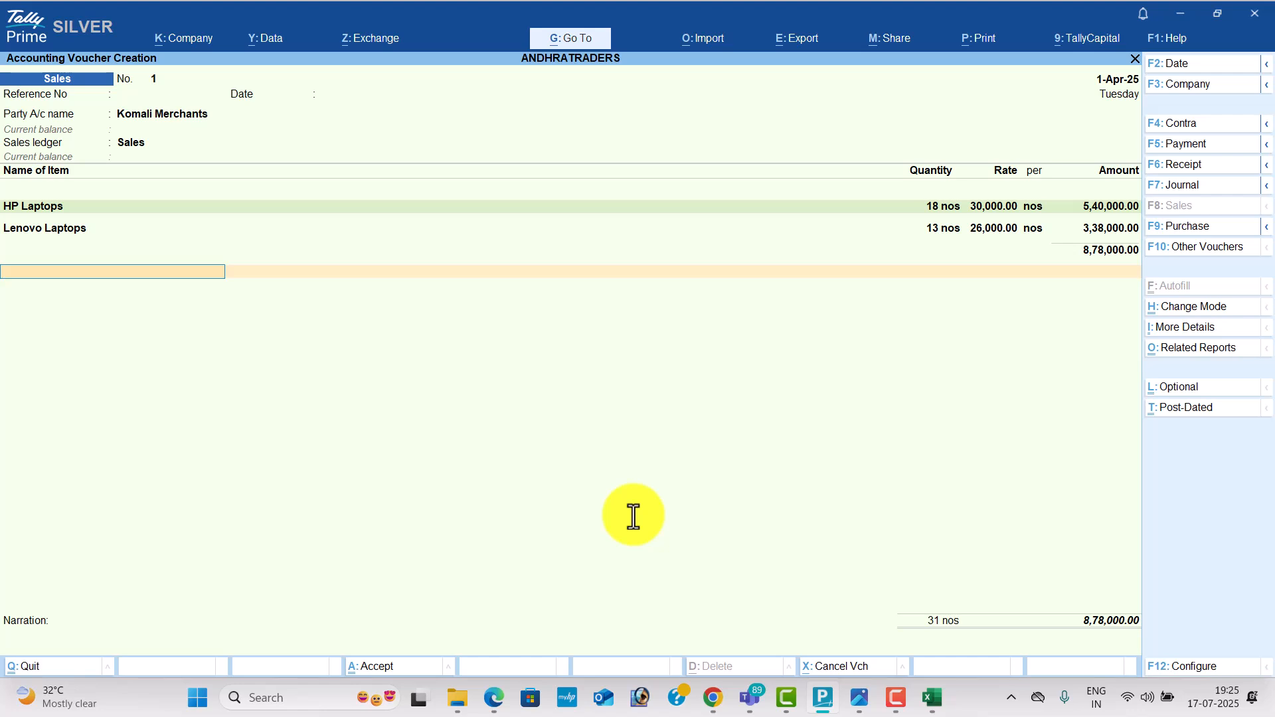
pyautogui.write('O')
pyautogui.press('Return')
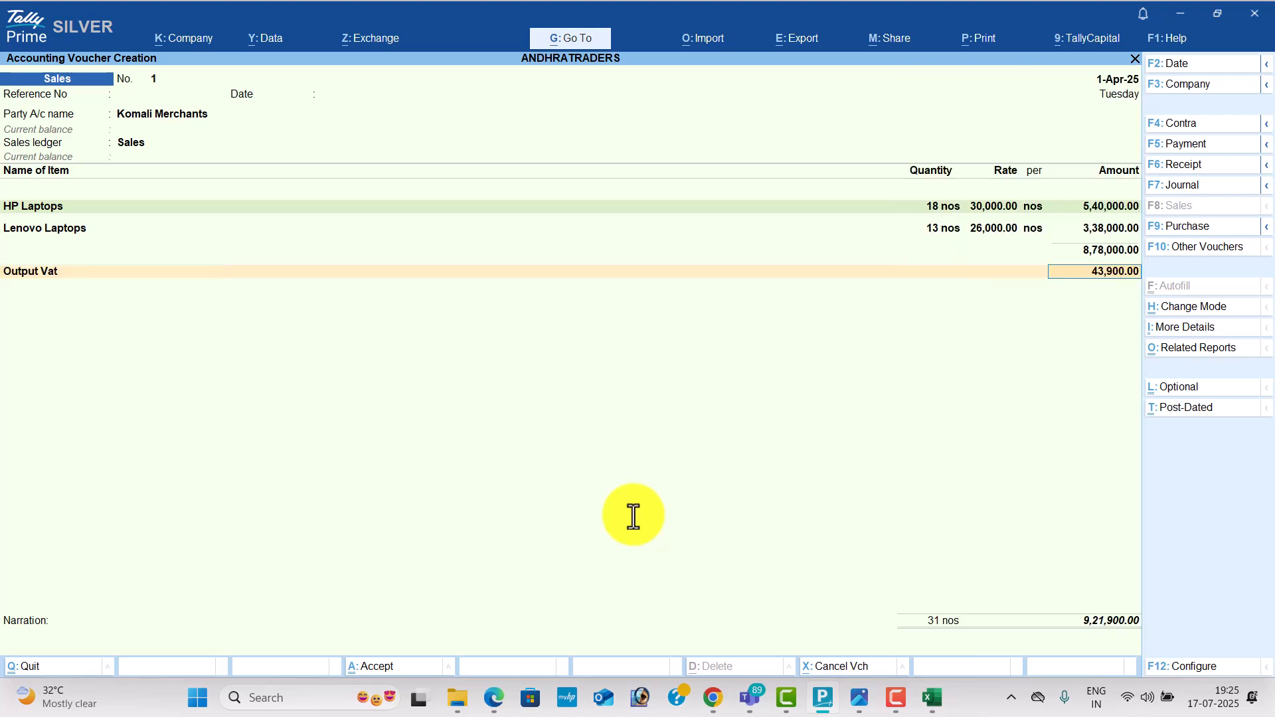
pyautogui.press('Return')
pyautogui.press('Return')
pyautogui.press('Return')
pyautogui.press('Return')
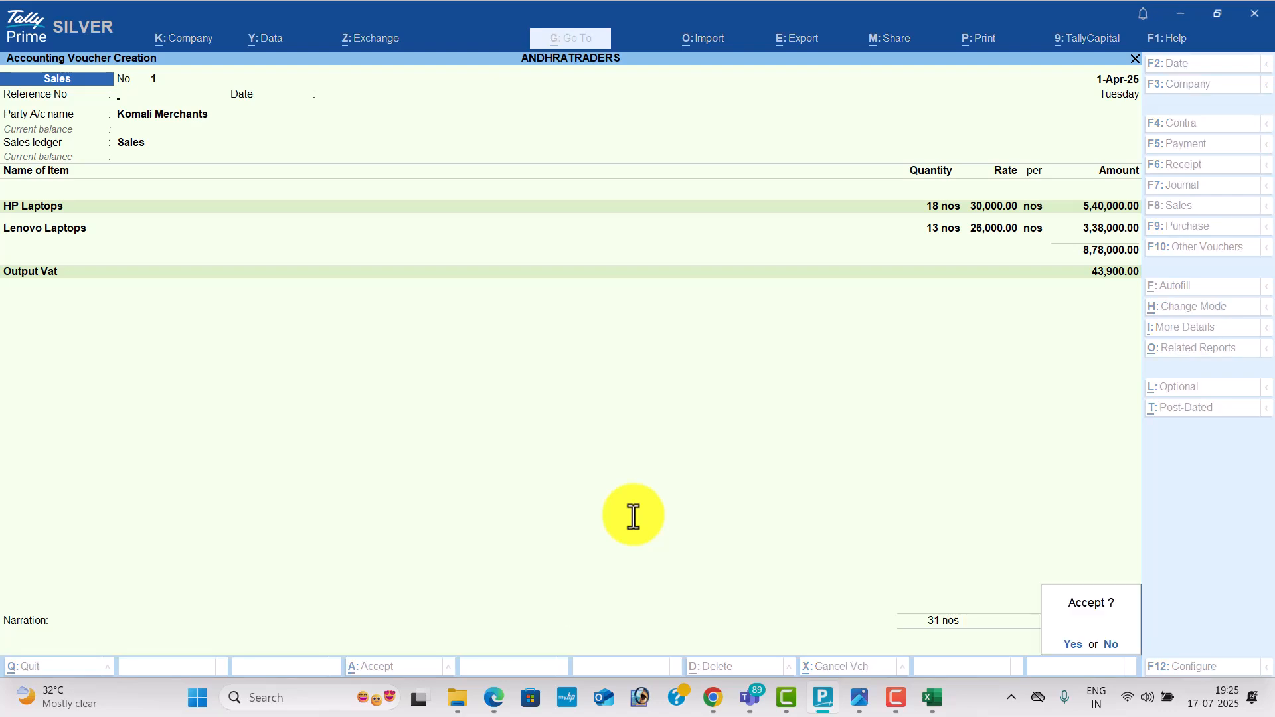
pyautogui.press('Return')
# Start another purchase voucher with Balu Pvt Ltd from item 4 of the PDF as the party and Purchase as the purchase ledger
pyautogui.click(1184, 227)
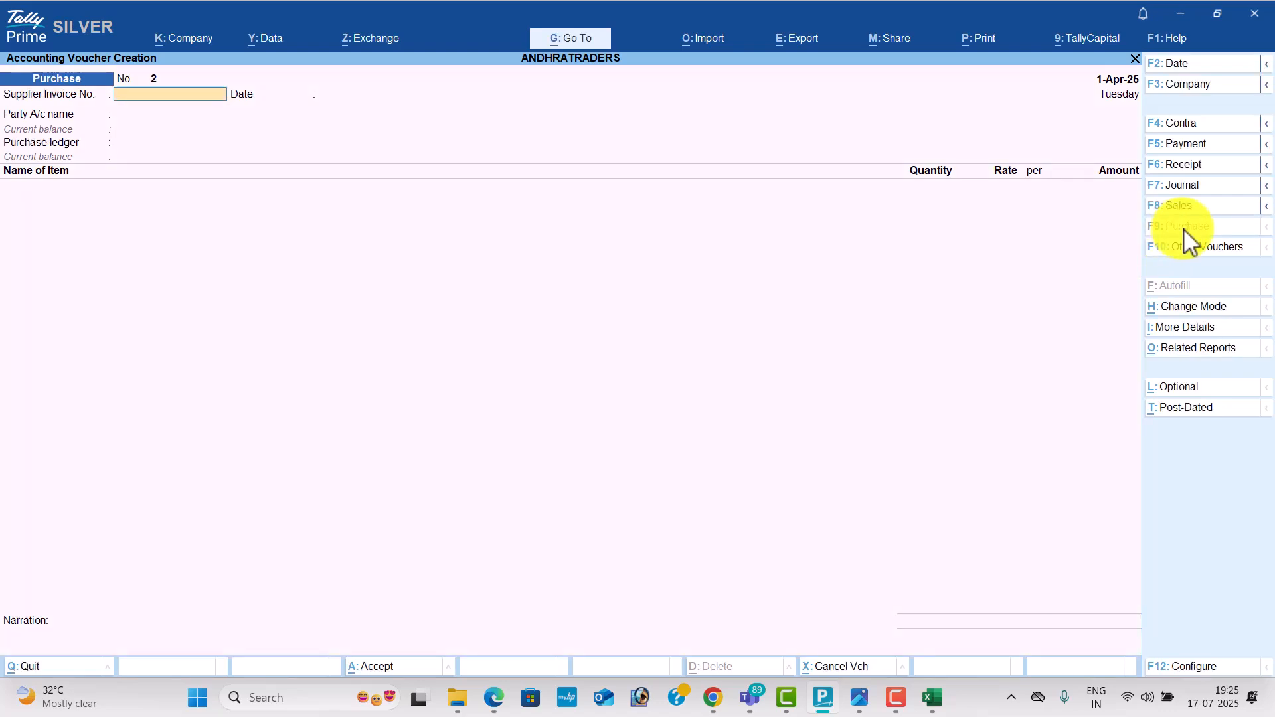
pyautogui.press('Return')
pyautogui.hotkey('alt', 'Tab')
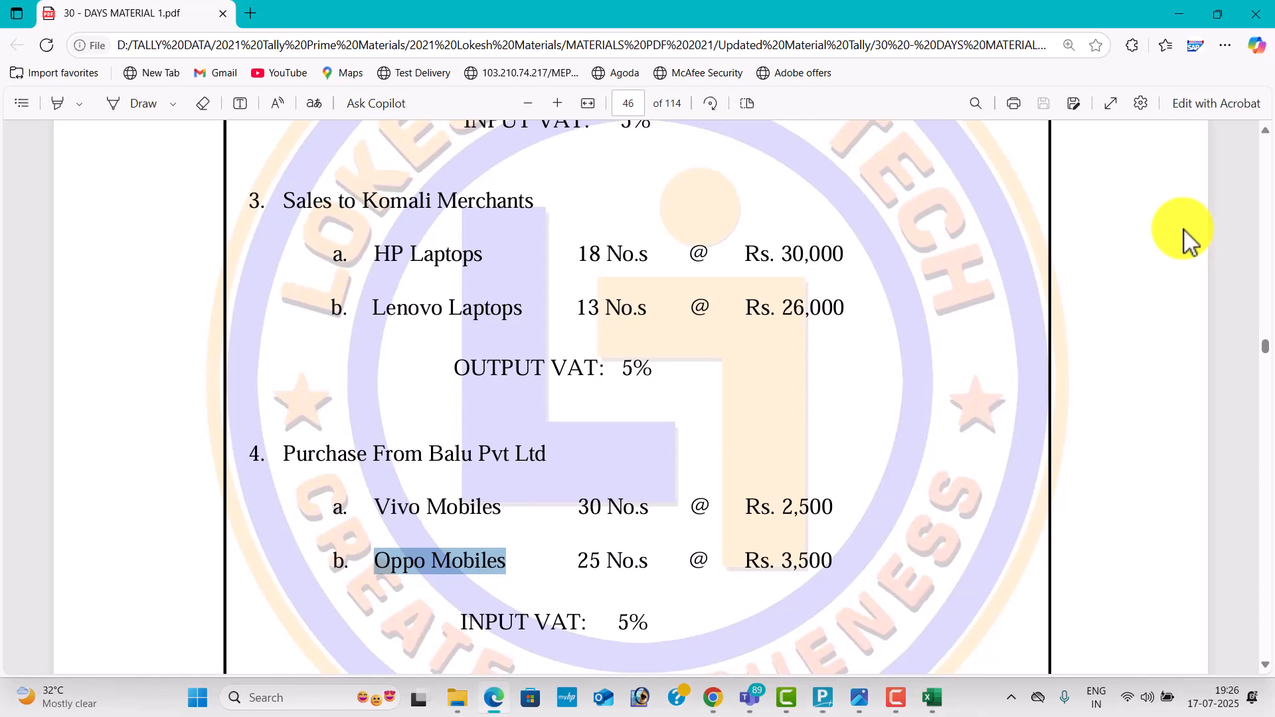
pyautogui.hotkey('alt', 'Tab')
pyautogui.write('b')
pyautogui.press('Return')
pyautogui.hotkey('ctrl', 'a')
pyautogui.hotkey('ctrl', 'a')
pyautogui.press('Return')
# Enter Vivo Mobiles in the Balu Pvt Ltd purchase voucher with a quantity of 30 nos at a rate of 2,500, as given in the PDF
pyautogui.hotkey('alt', 'Tab')
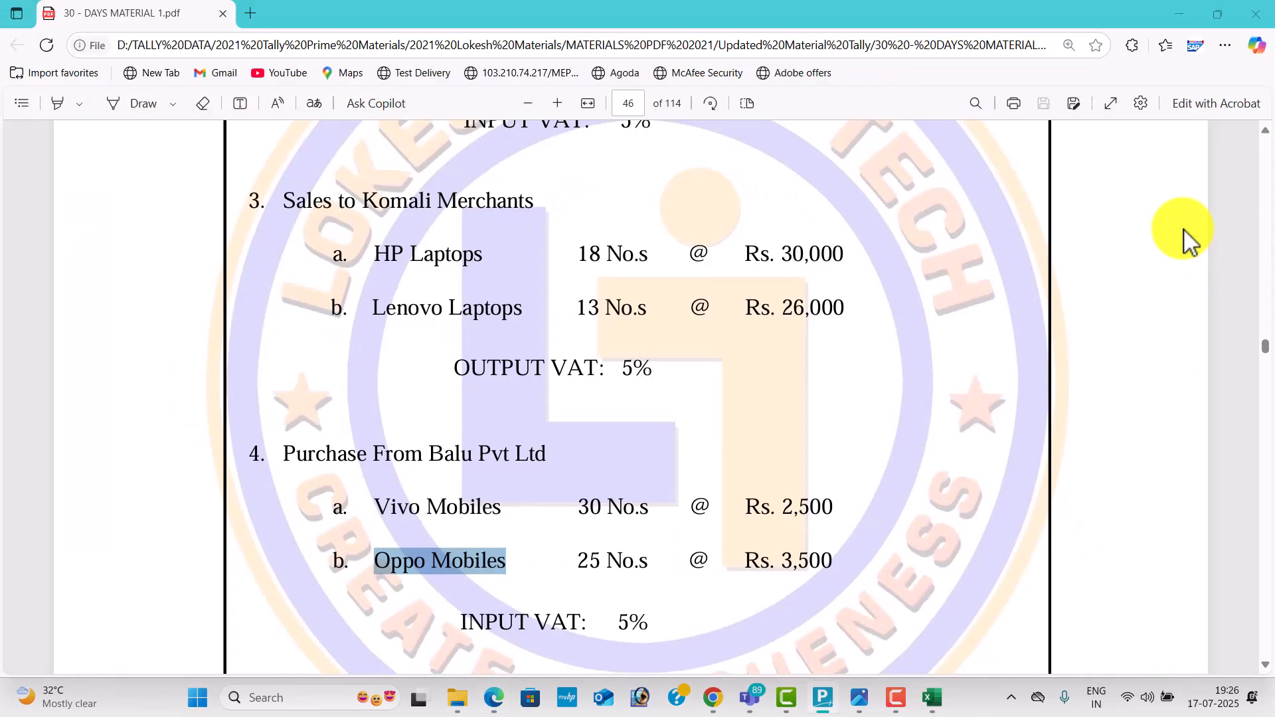
pyautogui.scroll(-3, 897, 432)
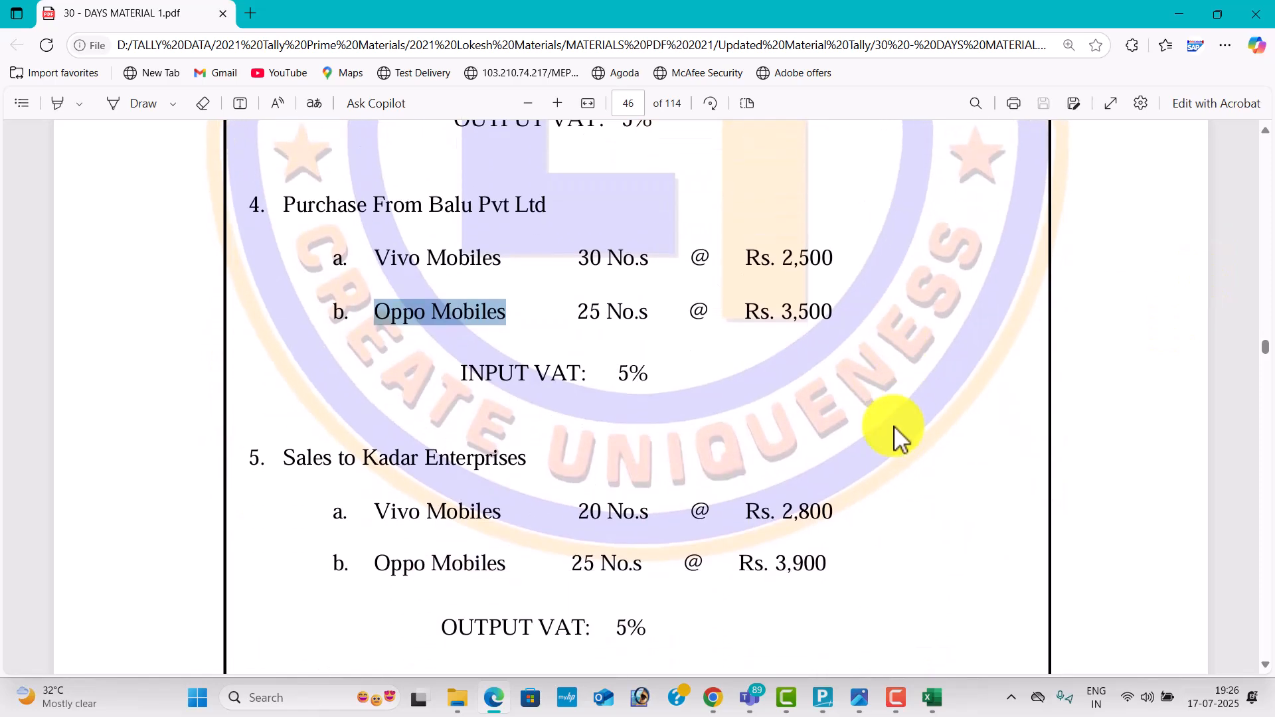
pyautogui.hotkey('alt', 'Tab')
pyautogui.write('V')
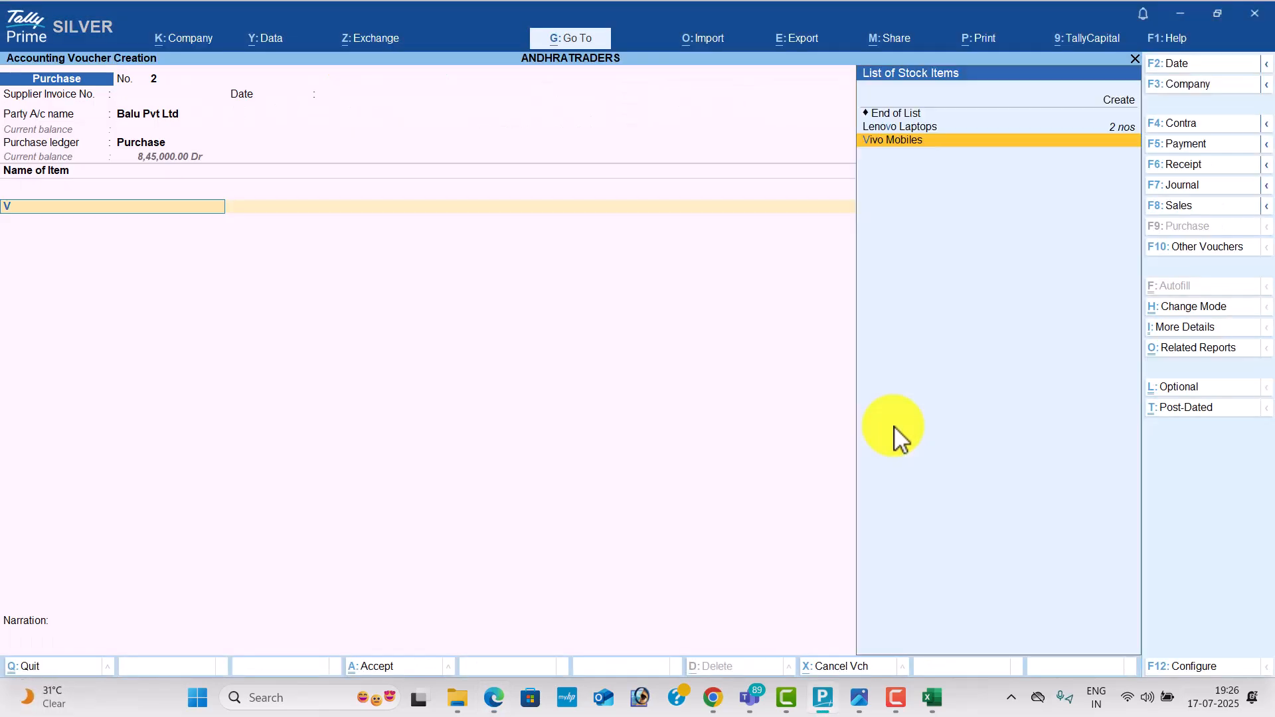
pyautogui.press('Return')
pyautogui.hotkey('alt', 'Tab')
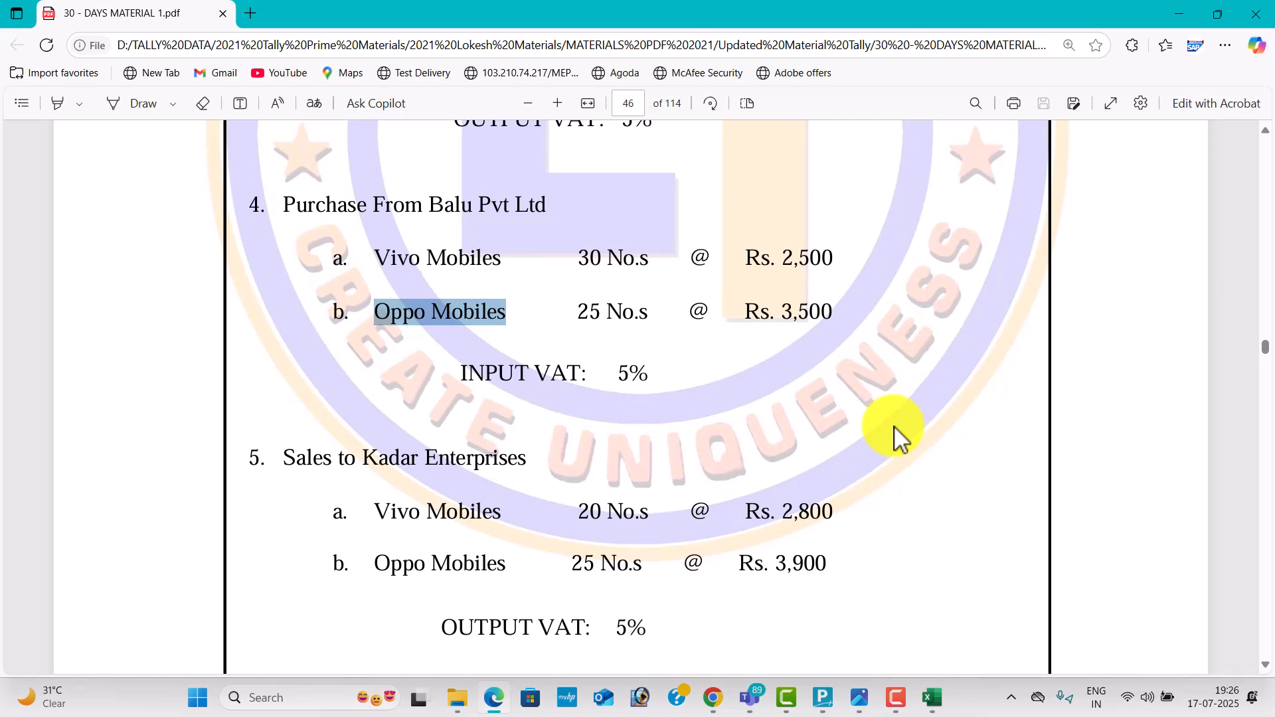
pyautogui.hotkey('alt', 'Tab')
pyautogui.write('30')
pyautogui.press('Return')
pyautogui.write('2,500')
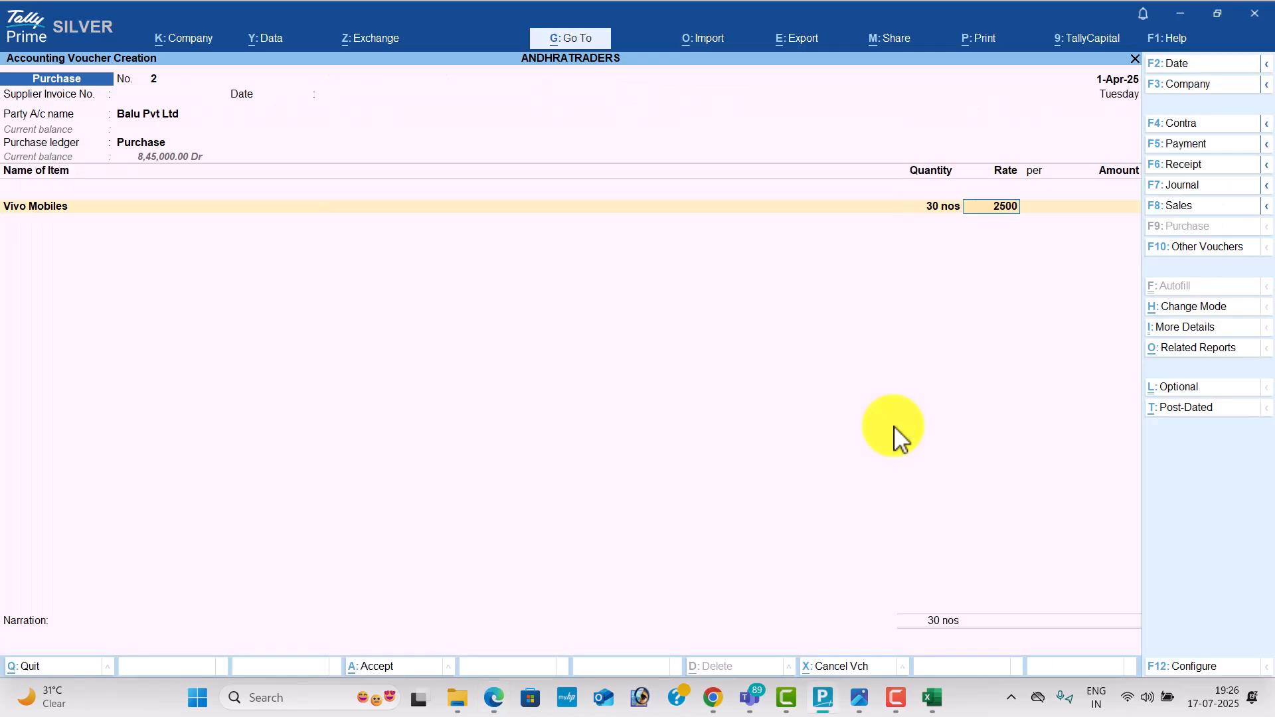
pyautogui.press('Return')
pyautogui.press('Return')
pyautogui.press('Return')
# Add Oppo Mobiles as the second purchase item with a quantity of 25 nos at a rate of 3,500 and end the item list
pyautogui.hotkey('alt', 'Tab')
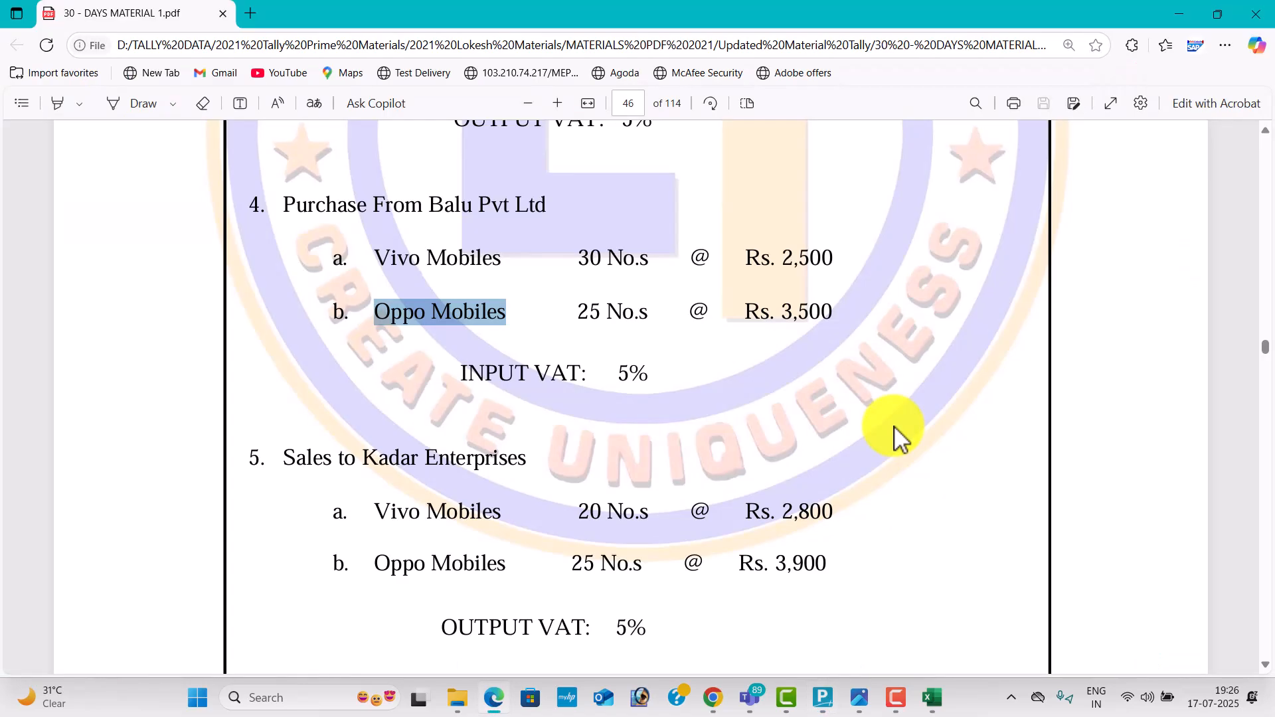
pyautogui.hotkey('alt', 'Tab')
pyautogui.write('O')
pyautogui.press('Return')
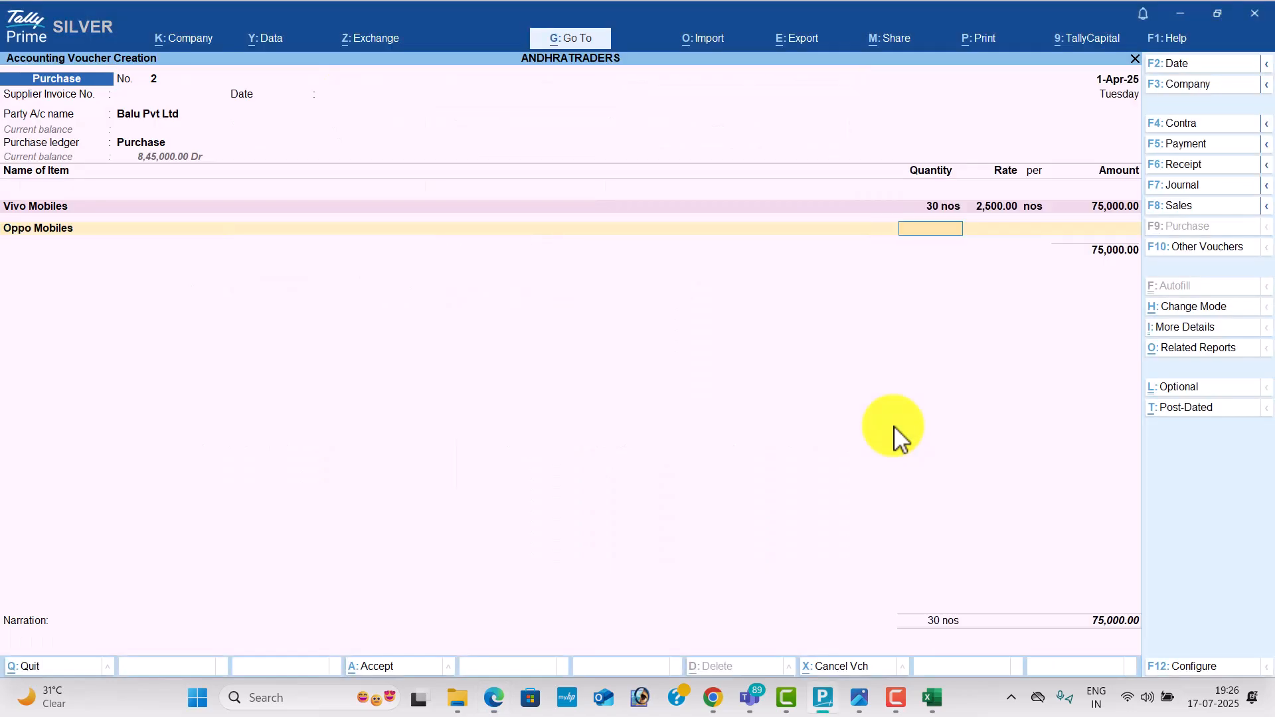
pyautogui.hotkey('alt', 'Tab')
pyautogui.hotkey('alt', 'Tab')
pyautogui.write('25')
pyautogui.press('Return')
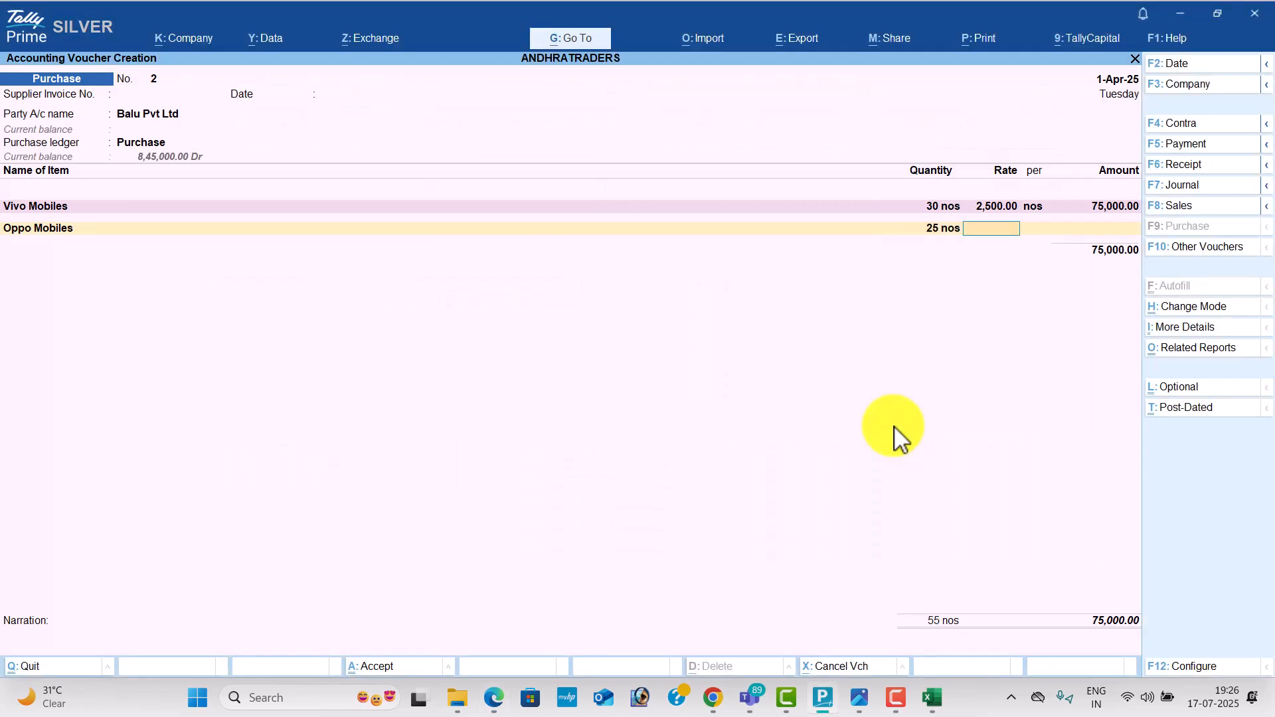
pyautogui.hotkey('alt', 'Tab')
pyautogui.hotkey('alt', 'Tab')
pyautogui.write('35')
pyautogui.press('Return')
pyautogui.press('Return')
pyautogui.press('Return')
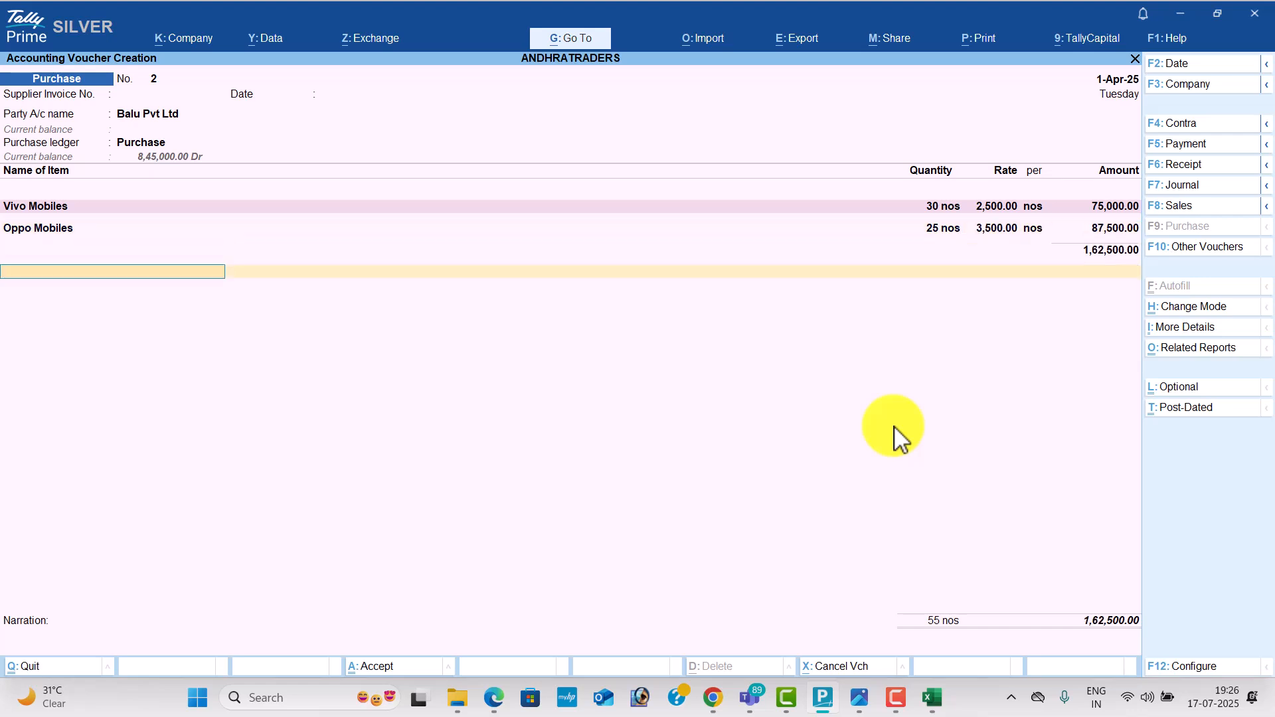
# Add the Input Vat ledger to the Balu Pvt Ltd purchase and save the voucher
pyautogui.press('Return')
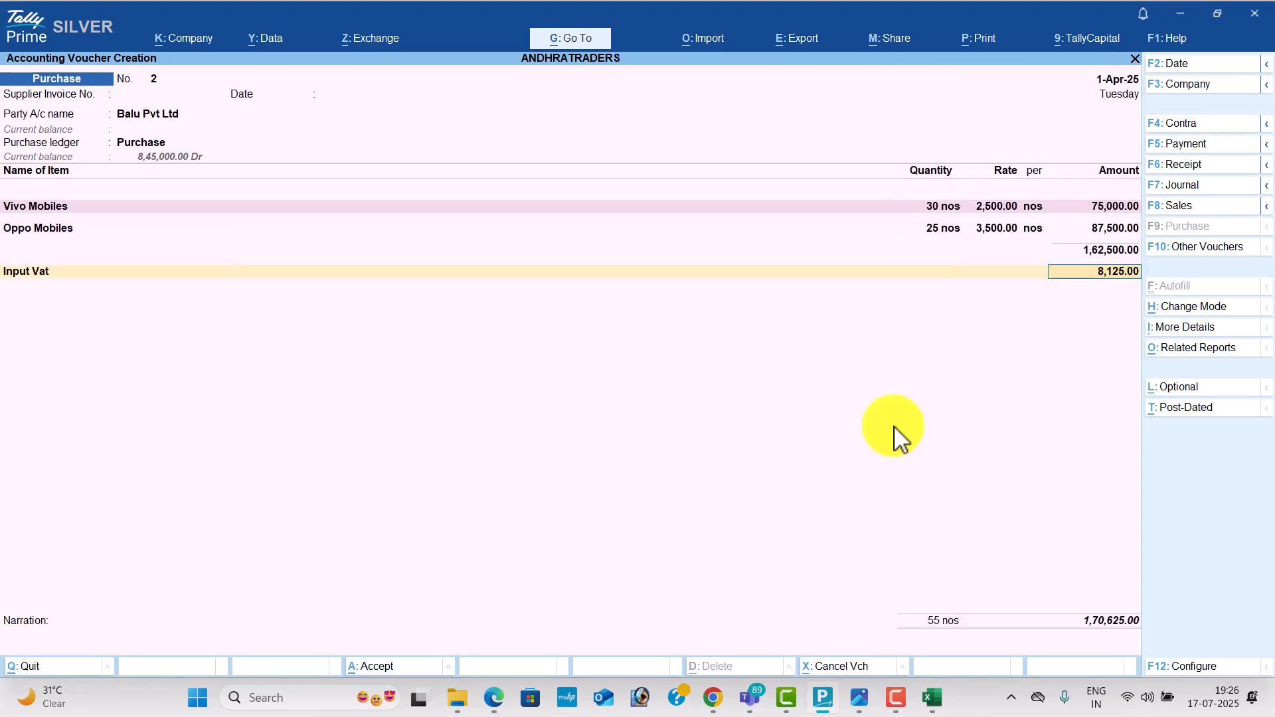
pyautogui.press('Return')
pyautogui.press('Return')
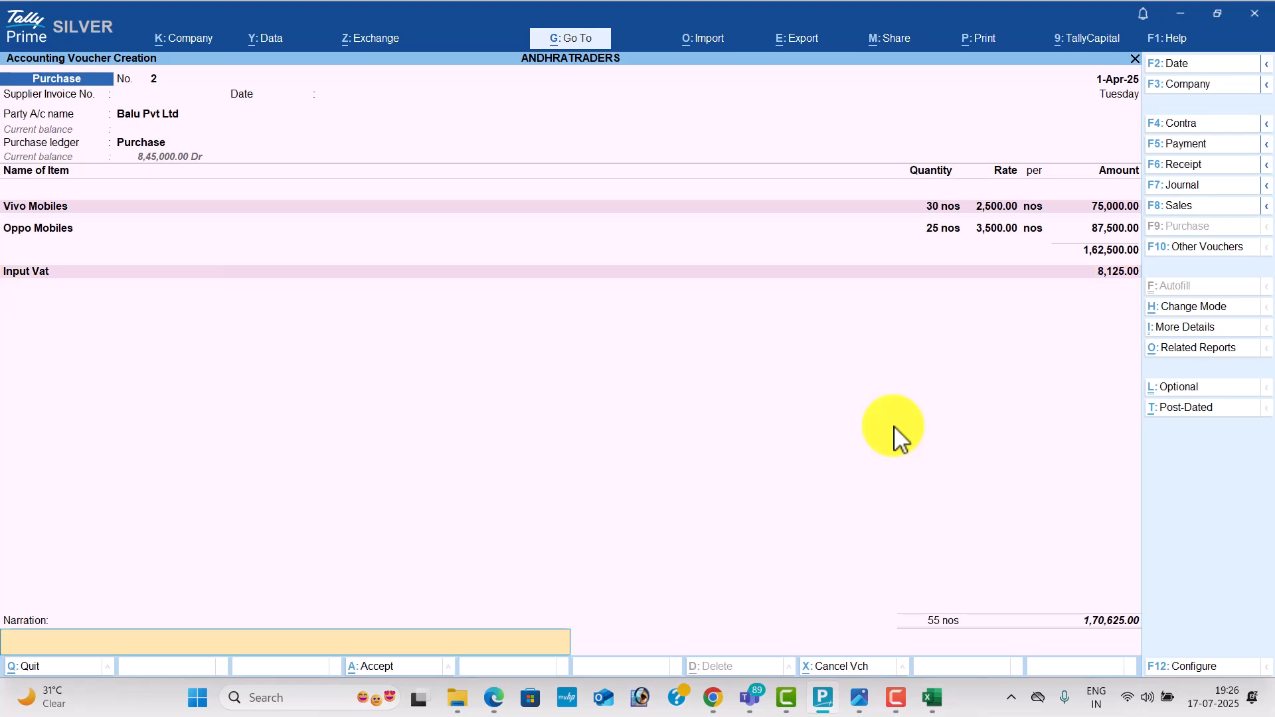
pyautogui.press('Return')
pyautogui.press('Return')
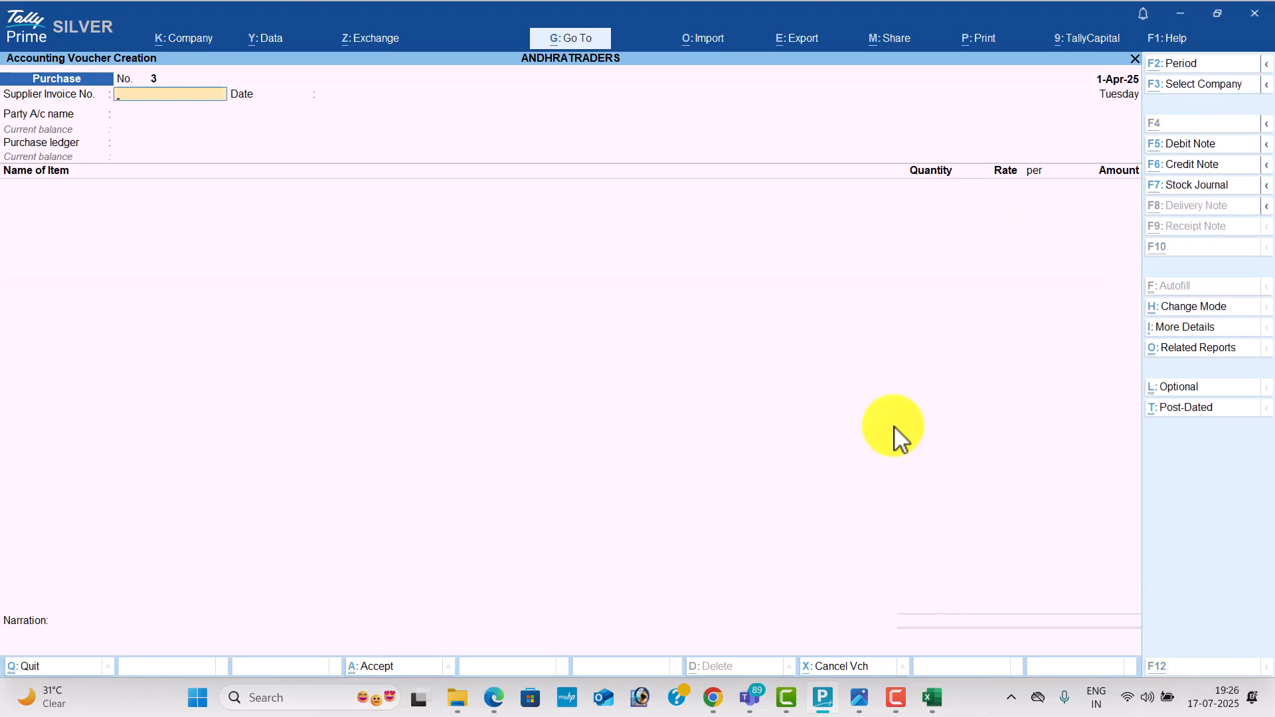
# Start a sales voucher with Kadar Enterprises from item 5 of the PDF as the party and Sales as the sales ledger
pyautogui.hotkey('alt', 'Tab')
pyautogui.scroll(-3, 875, 433)
pyautogui.scroll(-1, 874, 432)
pyautogui.hotkey('alt', 'Tab')
pyautogui.click(1237, 201)
pyautogui.press('Return')
pyautogui.write('K')
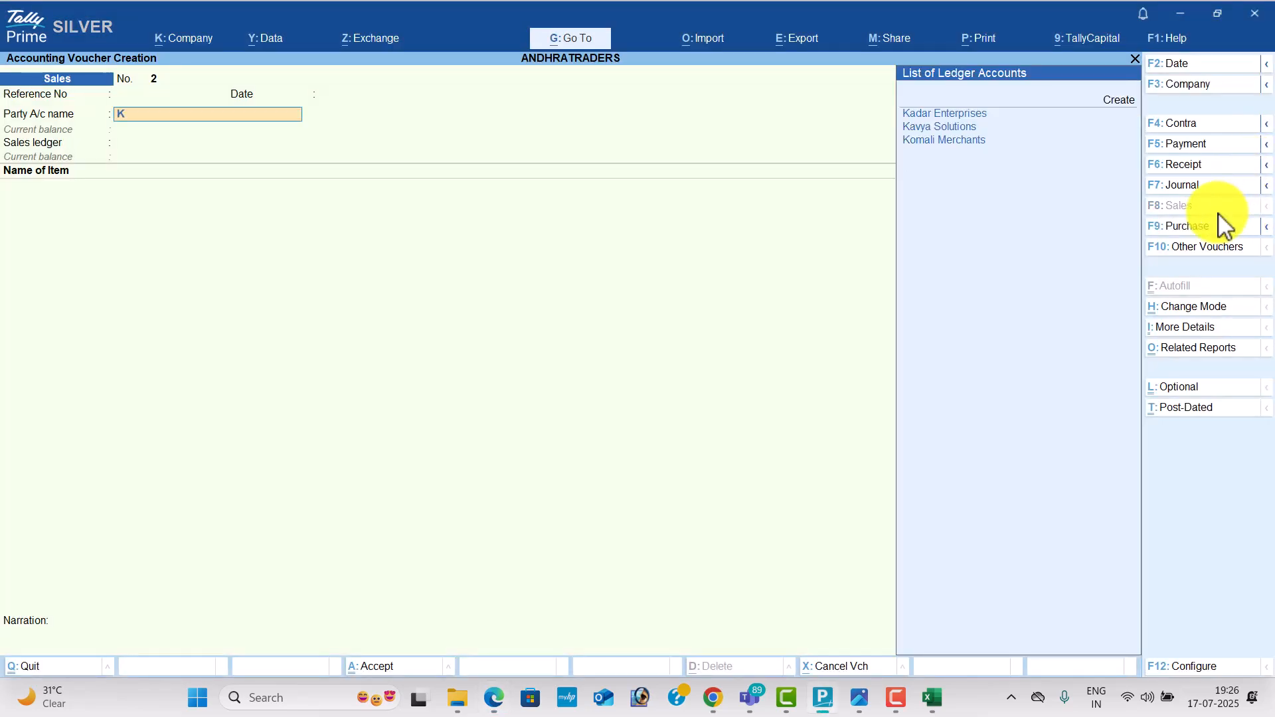
pyautogui.press('Return')
pyautogui.press('Return')
pyautogui.press('Return')
pyautogui.press('Return')
pyautogui.press('Return')
pyautogui.press('Return')
pyautogui.press('Return')
pyautogui.press('Return')
pyautogui.press('Return')
pyautogui.press('Return')
pyautogui.press('Return')
pyautogui.press('Return')
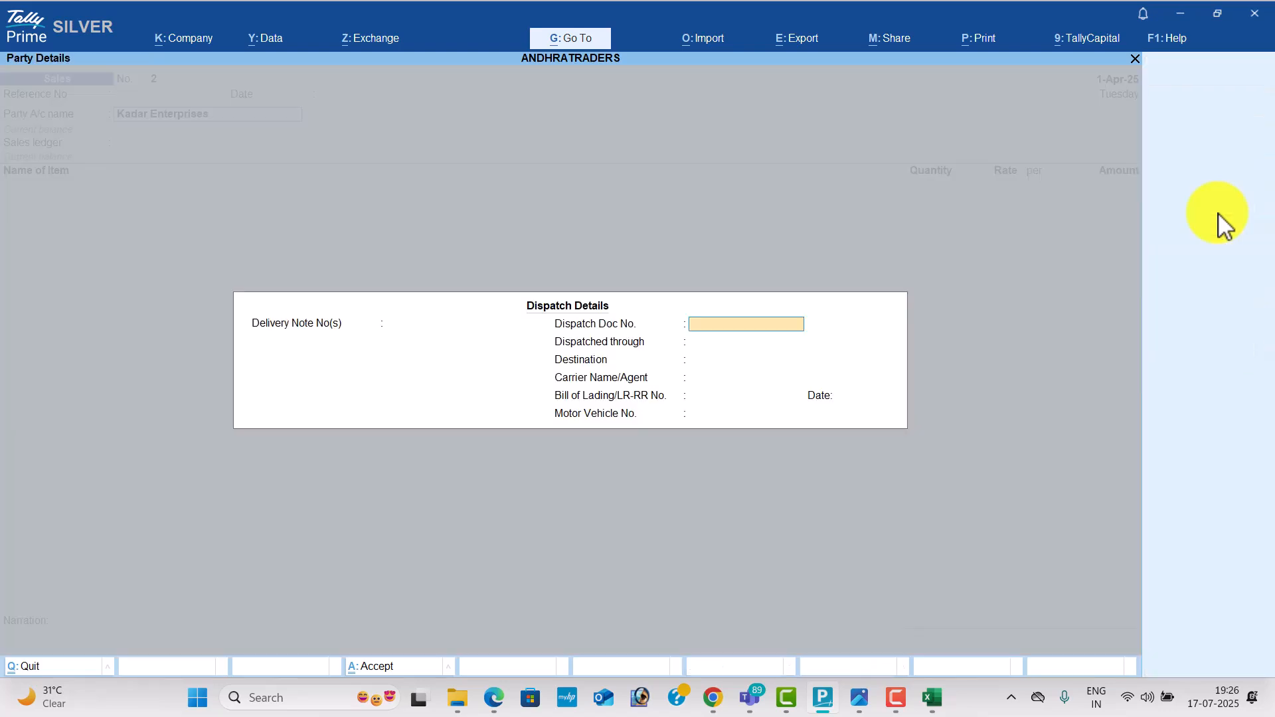
pyautogui.press('Return')
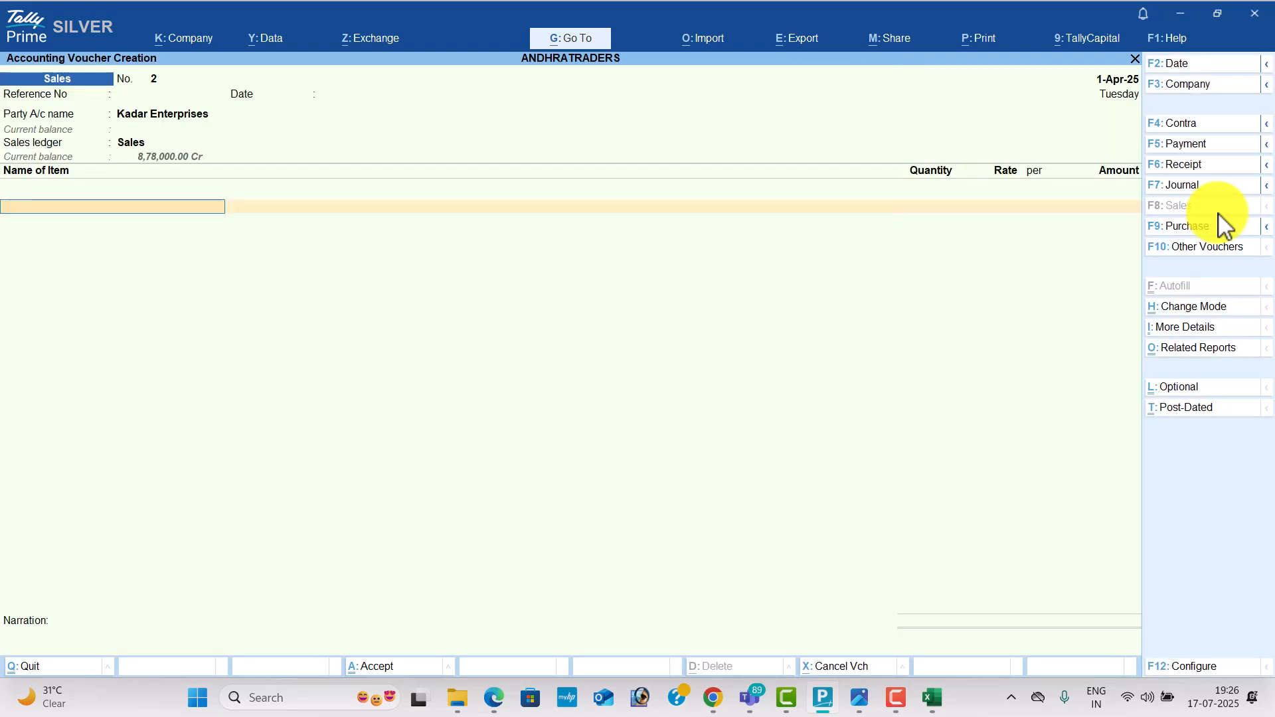
# Enter Vivo Mobiles in the Kadar Enterprises sale with a quantity of 20 nos at a rate of 2,800
pyautogui.hotkey('alt', 'Tab')
pyautogui.hotkey('alt', 'Tab')
pyautogui.write('V')
pyautogui.press('Return')
pyautogui.hotkey('alt', 'Tab')
pyautogui.hotkey('alt', 'Tab')
pyautogui.press('Return')
pyautogui.press('BackSpace')
pyautogui.write('20 nos')
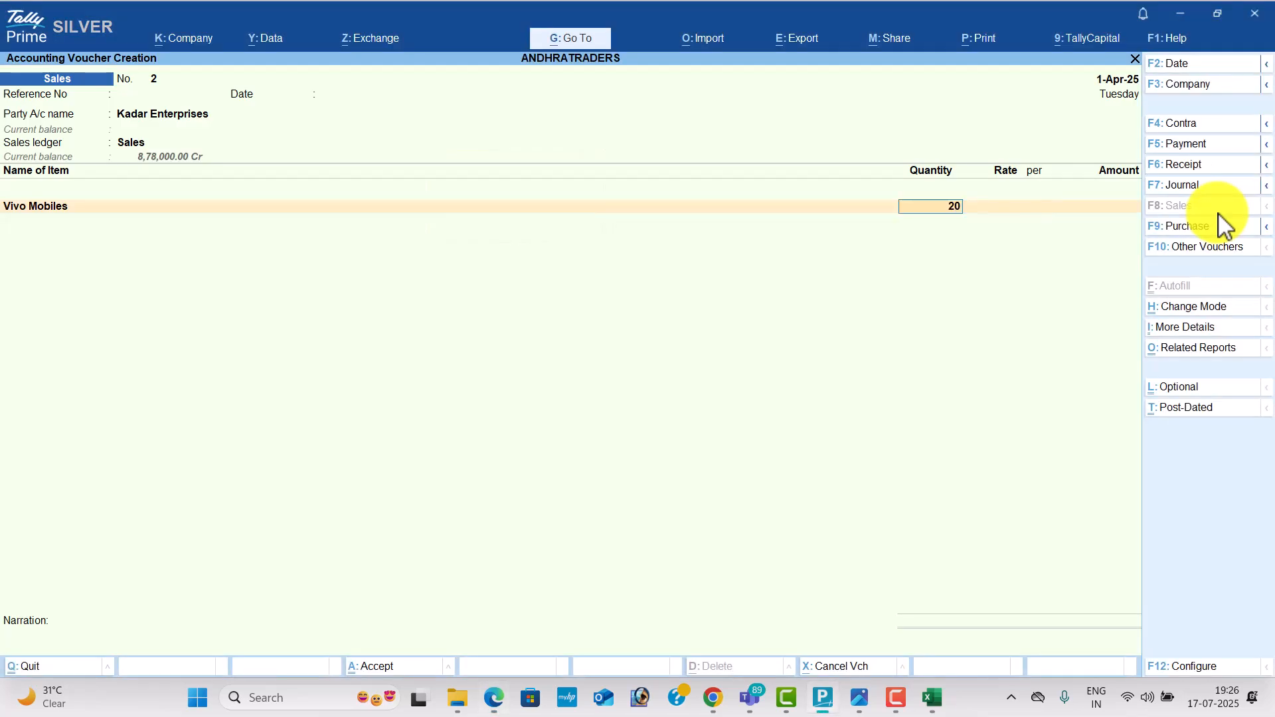
pyautogui.press('Return')
pyautogui.hotkey('alt', 'Tab')
pyautogui.hotkey('alt', 'Tab')
pyautogui.write('2800')
pyautogui.press('Return')
pyautogui.press('Return')
pyautogui.press('Return')
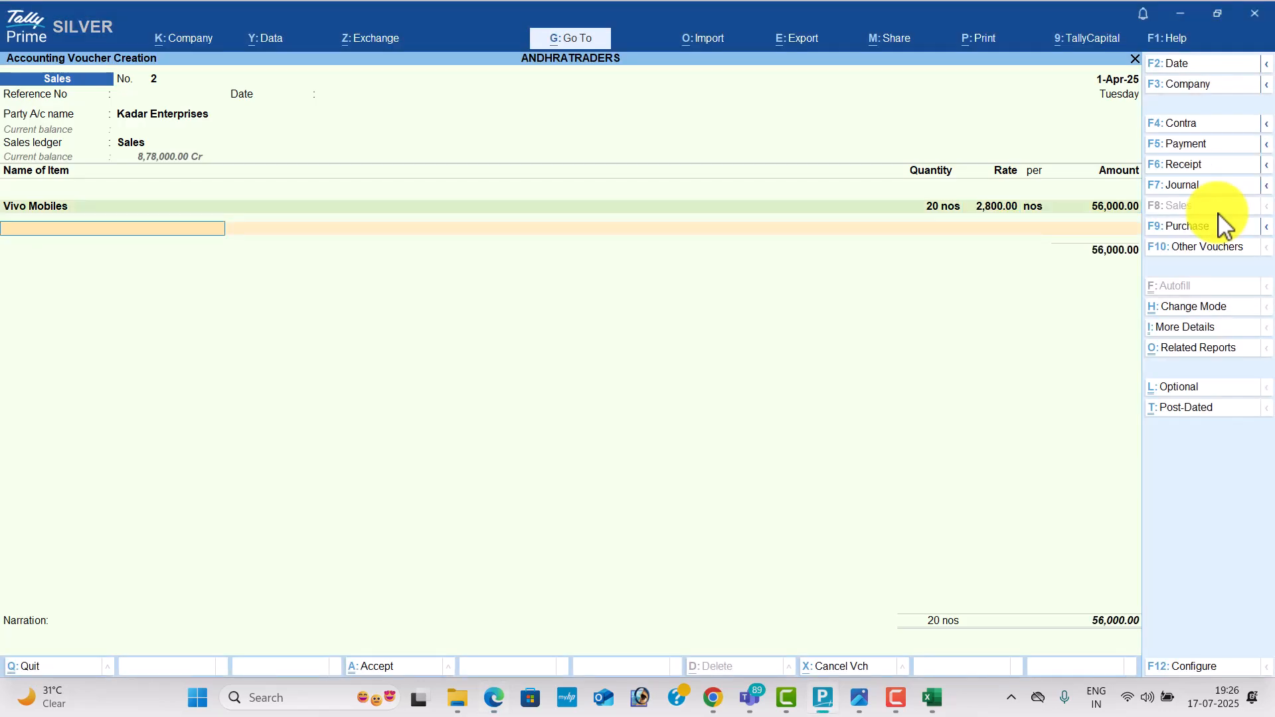
# Add Oppo Mobiles as the second item of the Kadar Enterprises sale with a quantity of 25 nos at a rate of 300
pyautogui.hotkey('alt', 'Tab')
pyautogui.hotkey('alt', 'Tab')
pyautogui.write('O')
pyautogui.press('Return')
pyautogui.hotkey('alt', 'Tab')
pyautogui.hotkey('alt', 'Tab')
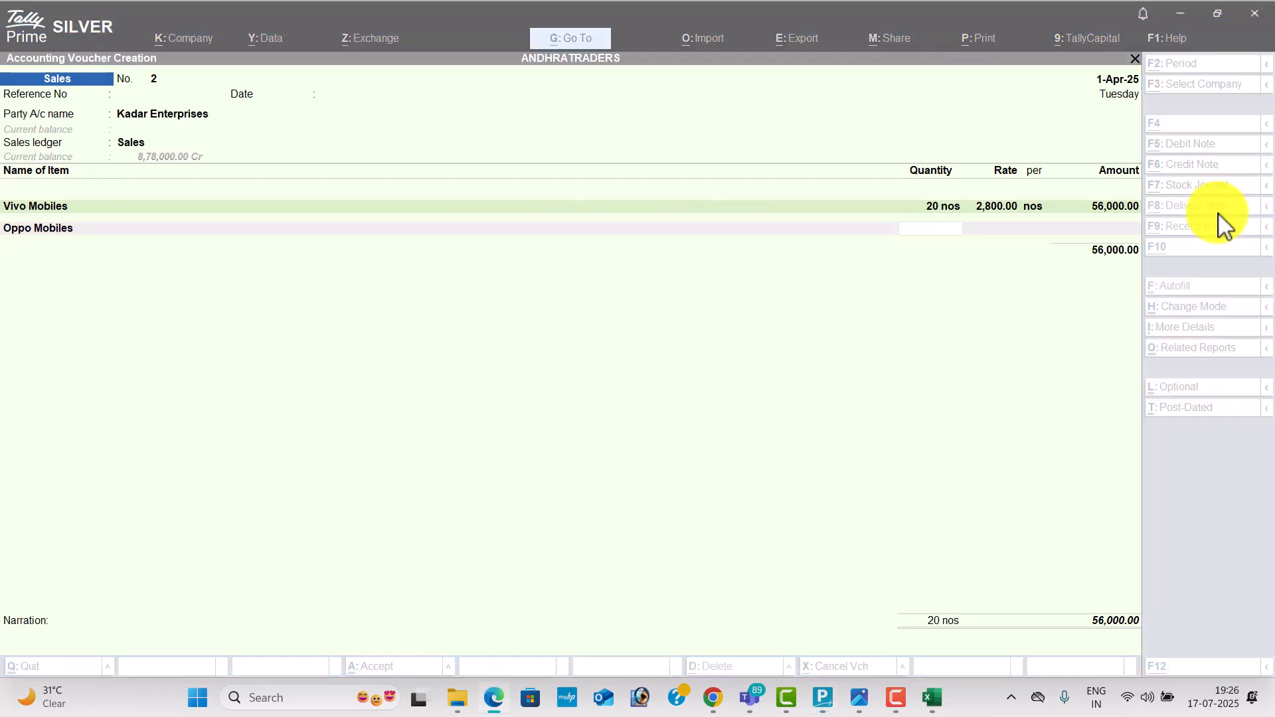
pyautogui.write('25')
pyautogui.press('Return')
pyautogui.write('3')
pyautogui.hotkey('alt', 'Tab')
pyautogui.hotkey('alt', 'Tab')
pyautogui.write('00')
pyautogui.press('Return')
pyautogui.press('Return')
pyautogui.press('Return')
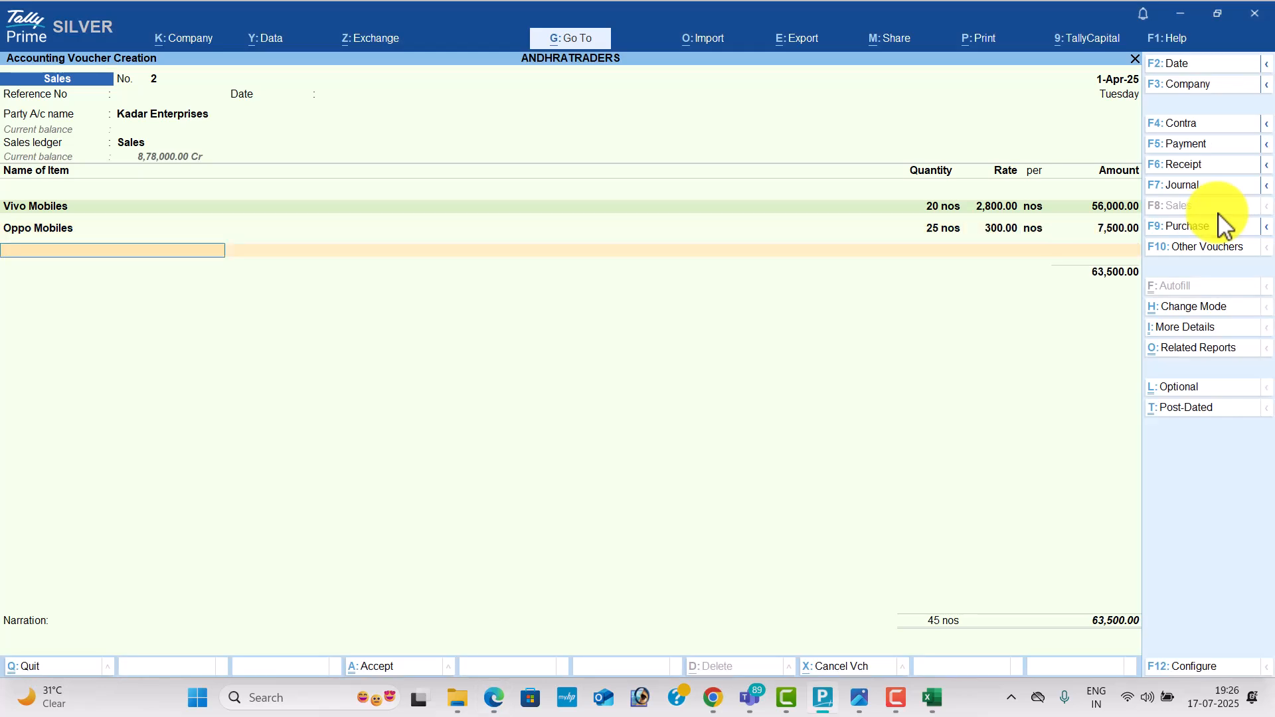
# End the item list and add the Output Vat ledger to the Kadar Enterprises sale
pyautogui.press('Return')
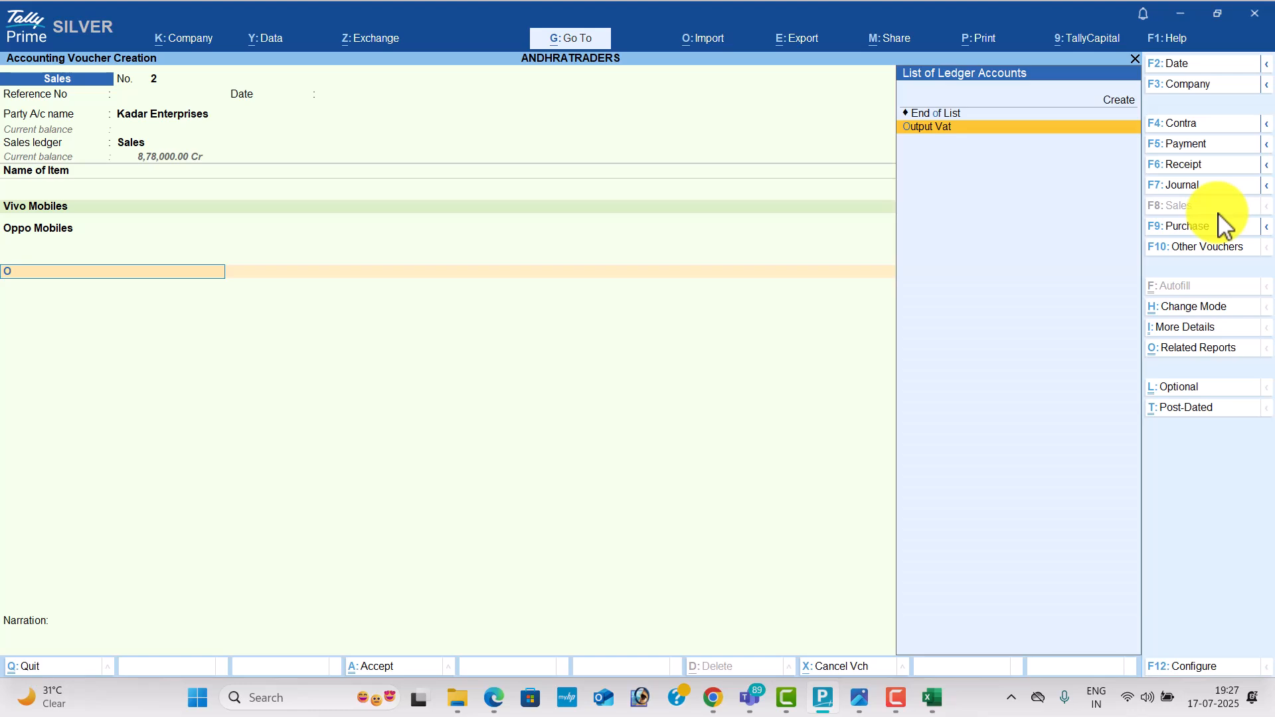
pyautogui.press('Return')
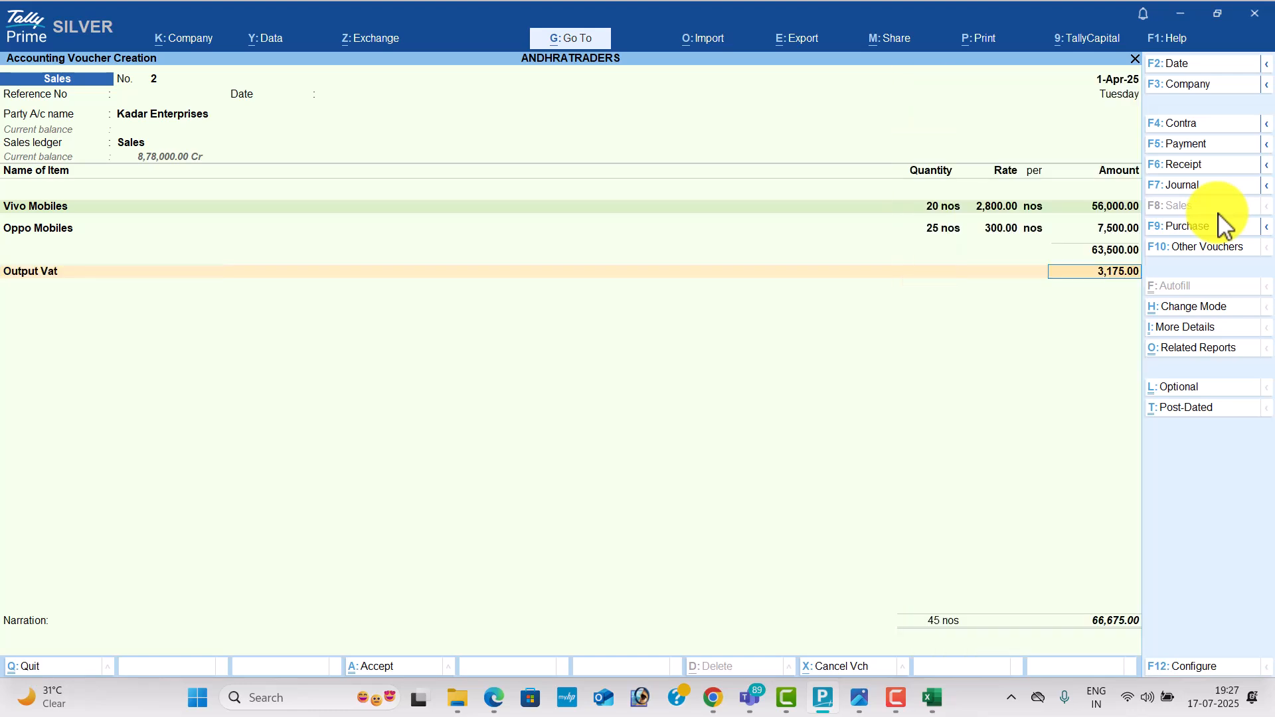
pyautogui.press('Return')
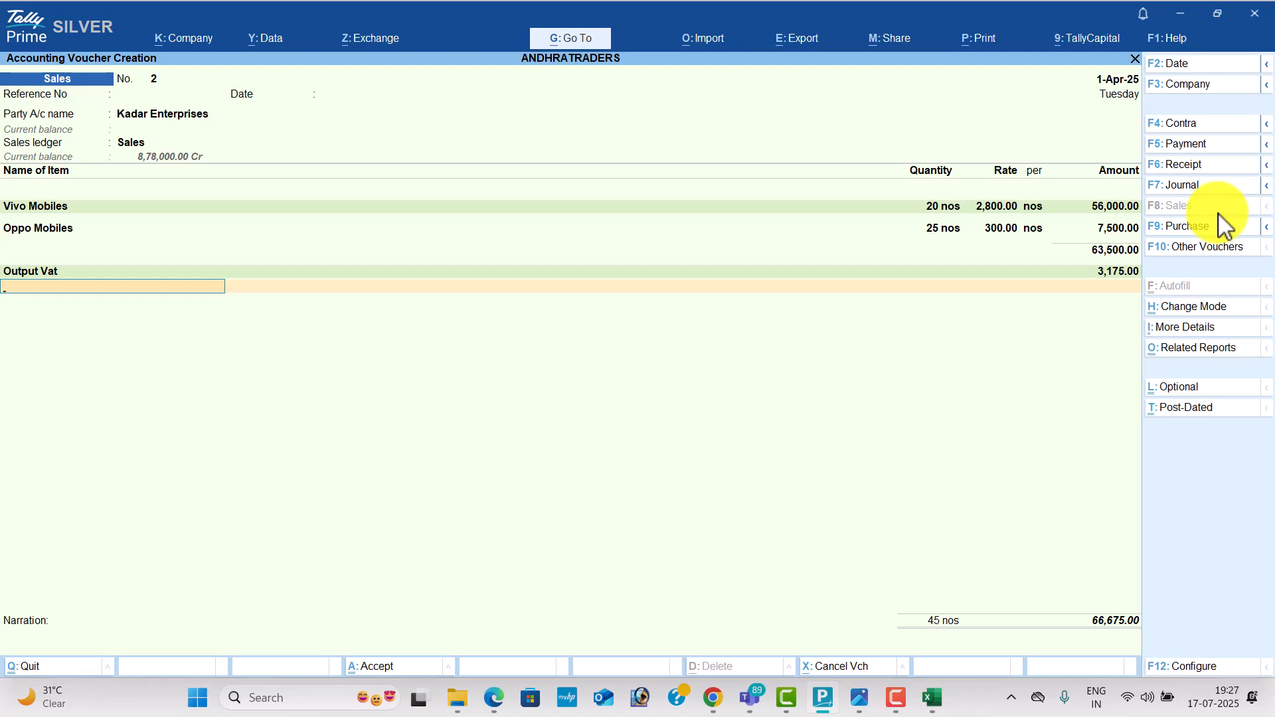
# Check the Oppo Mobiles price in the PDF, correct its sales rate to 3,900 and save the voucher
pyautogui.hotkey('alt', 'Tab')
pyautogui.hotkey('alt', 'Tab')
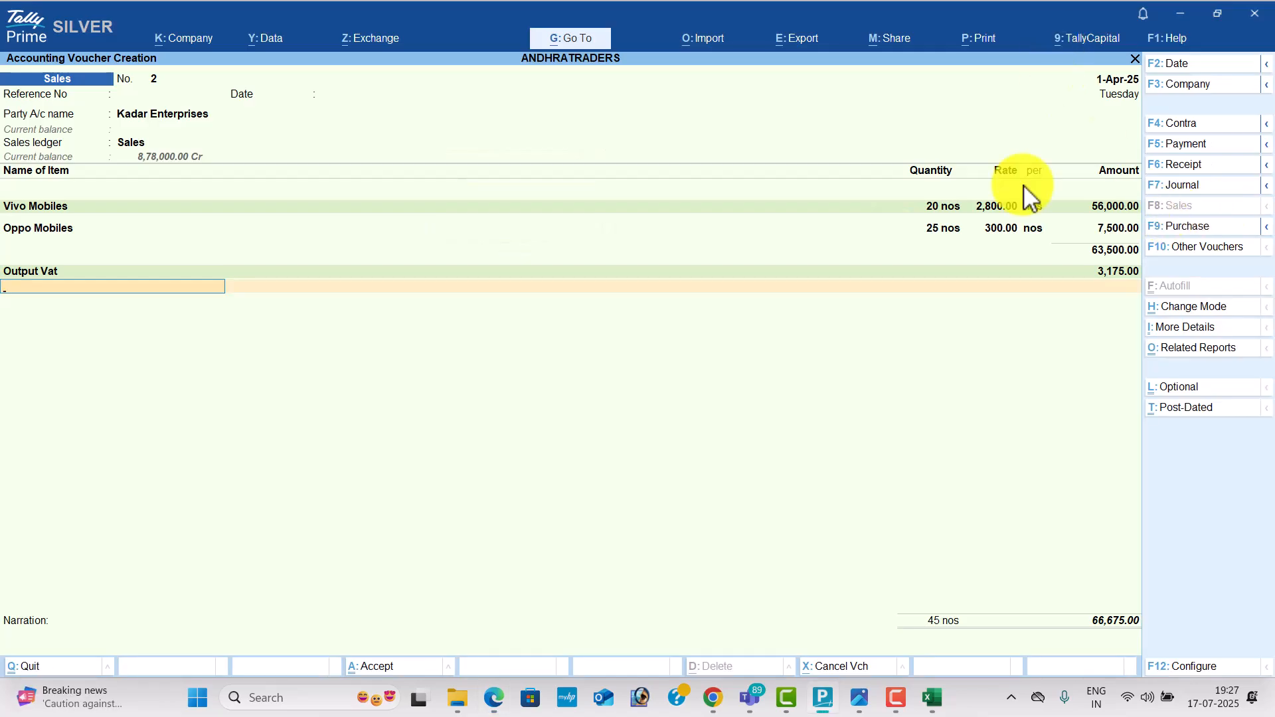
pyautogui.write('3900')
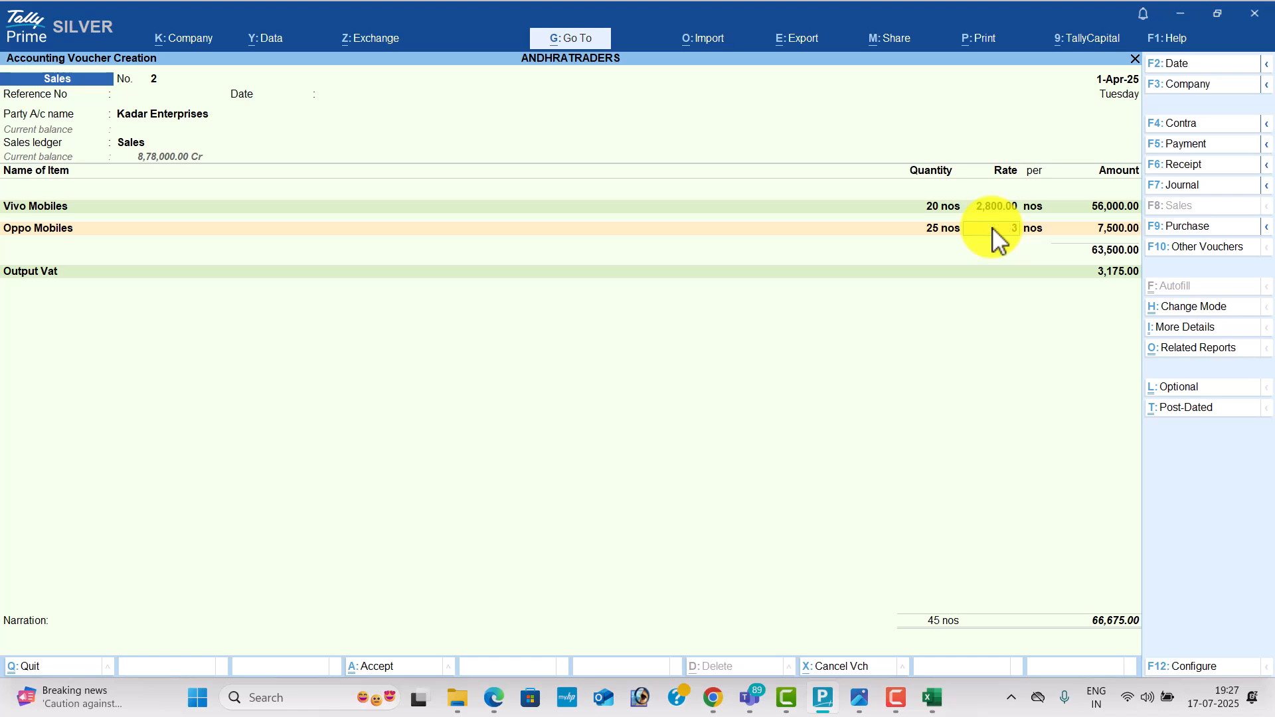
pyautogui.press('Return')
pyautogui.press('ctrl')
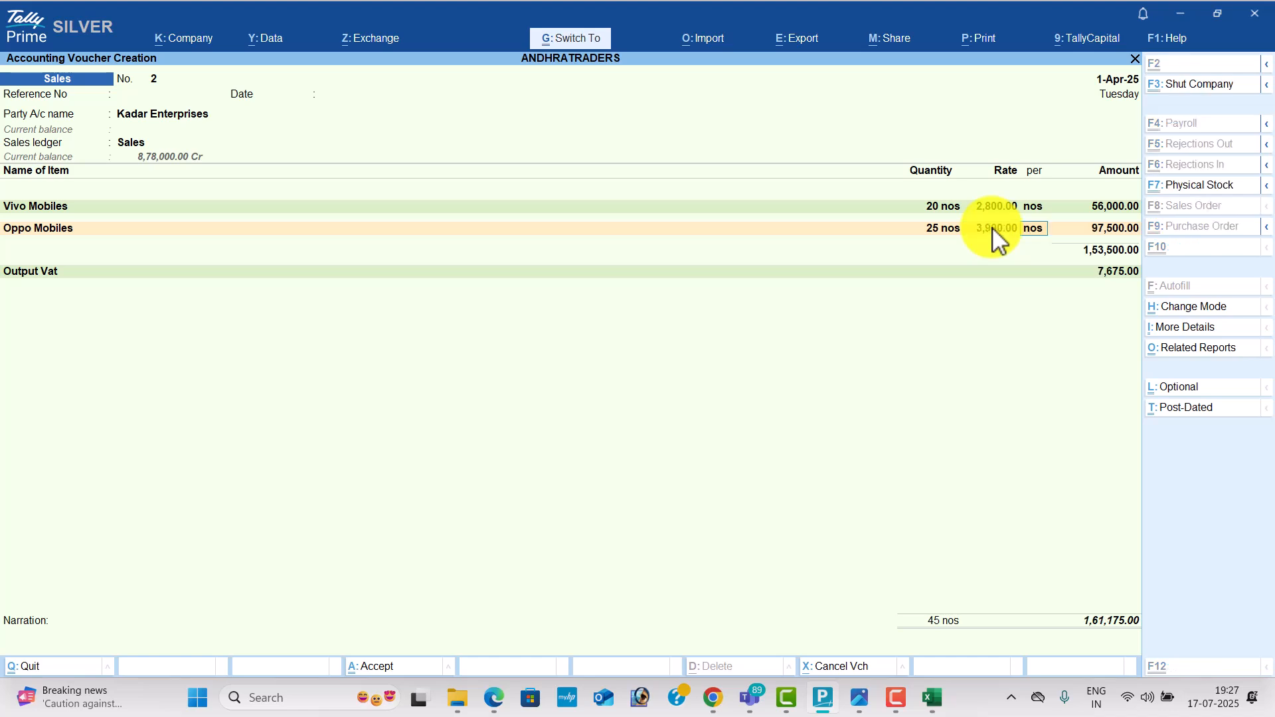
pyautogui.hotkey('ctrl', 'a')
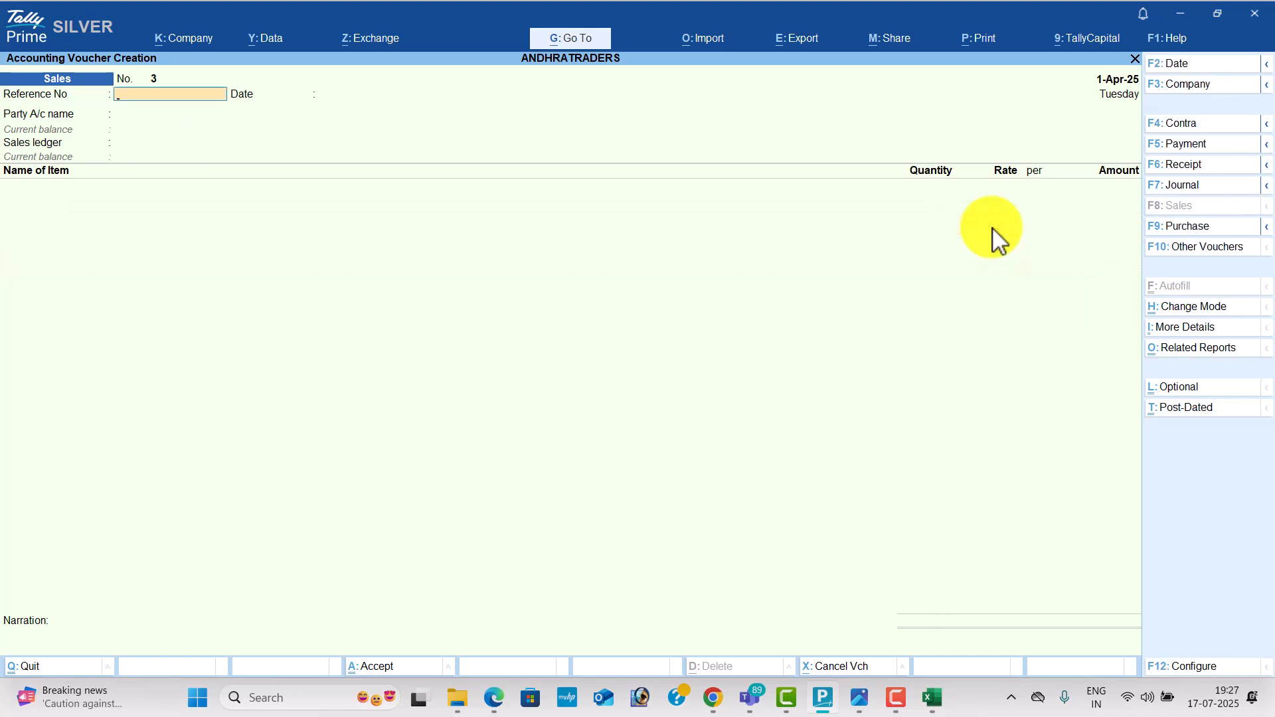
# Leave voucher entry and review the vouchers entered for 1-Apr-25 in the Day Book
pyautogui.press('Escape')
pyautogui.press('Down')
pyautogui.press('Return')
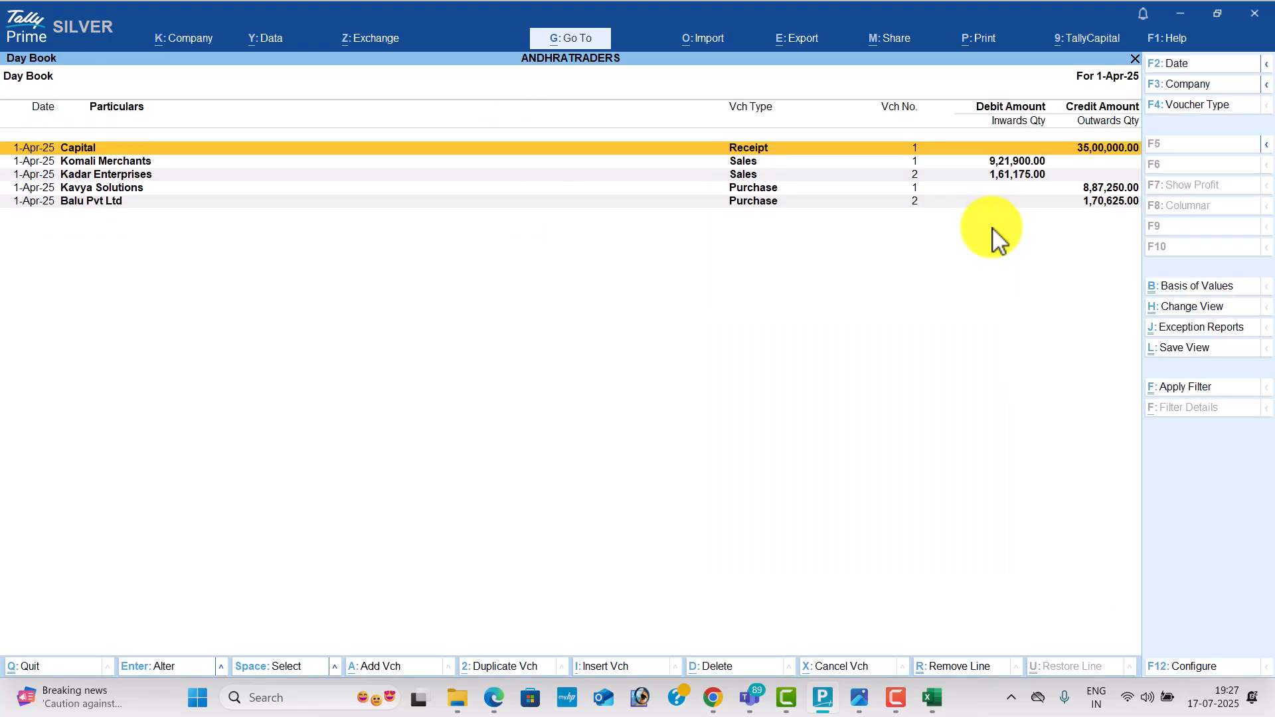
pyautogui.press('Down')
pyautogui.press('Down')
pyautogui.press('Down')
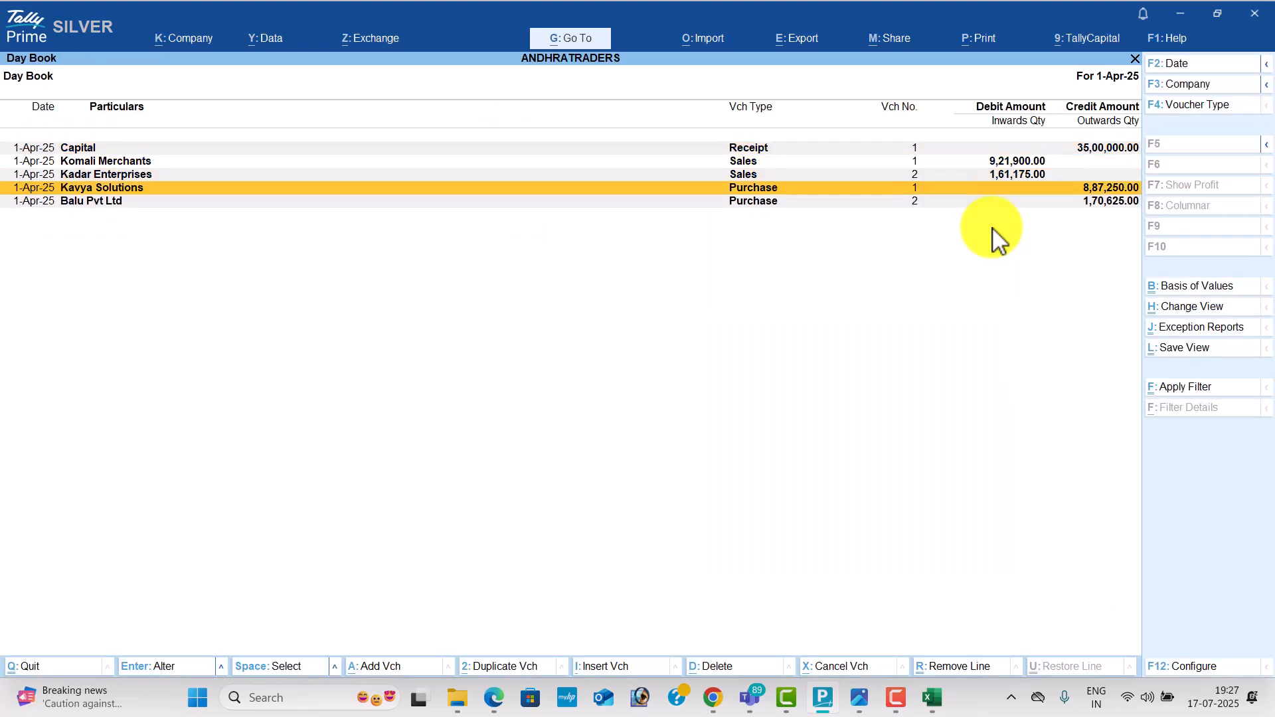
pyautogui.press('Escape')
# View the Profit & Loss A/c in detailed form and compare its nett profit with the figure in the PDF
pyautogui.press('Down')
pyautogui.press('Down')
pyautogui.press('Down')
pyautogui.press('Down')
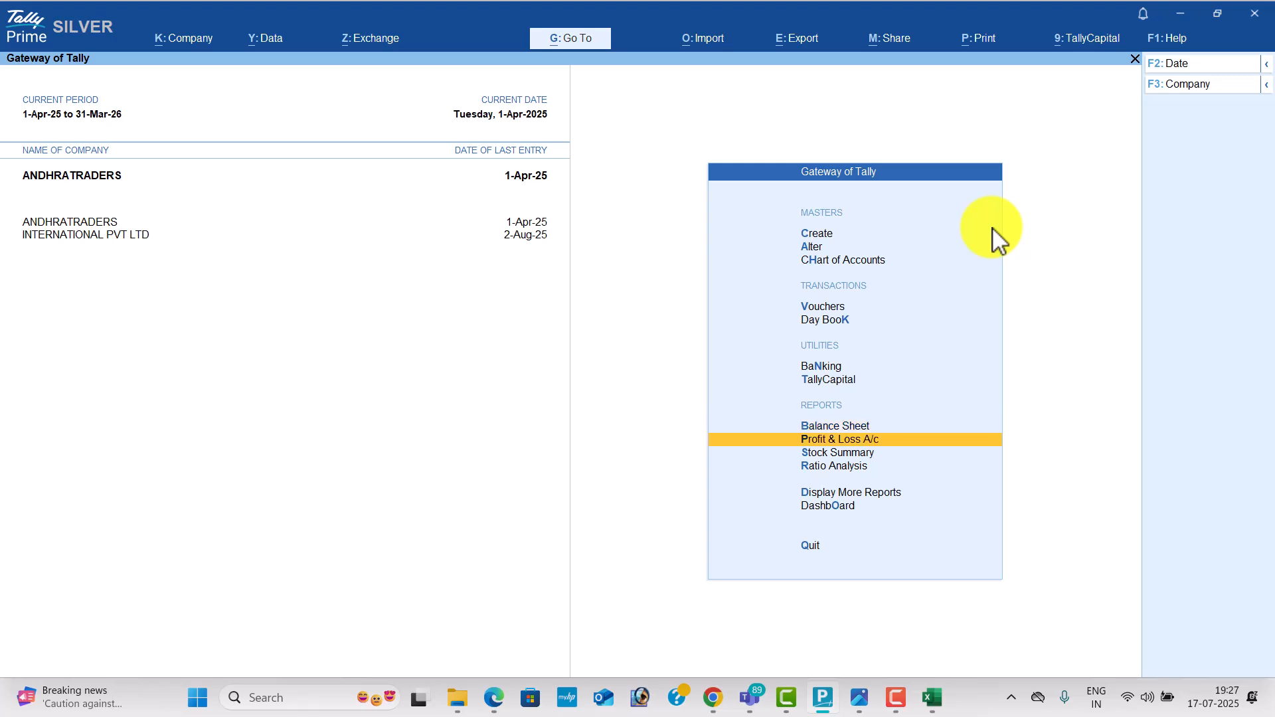
pyautogui.press('Return')
pyautogui.hotkey('alt', 'F5')
pyautogui.press('Down')
pyautogui.press('Down')
pyautogui.press('Down')
pyautogui.press('Down')
pyautogui.press('Down')
pyautogui.press('Down')
pyautogui.press('Down')
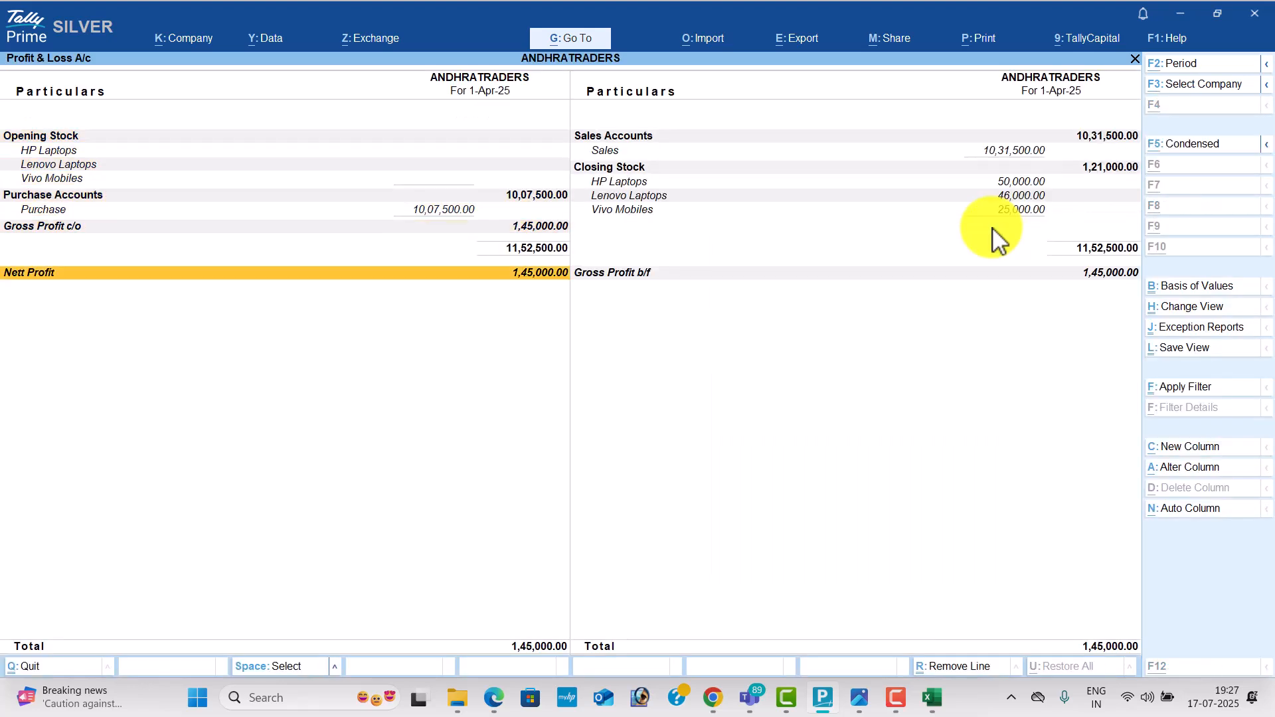
pyautogui.hotkey('alt', 'Tab')
pyautogui.hotkey('alt', 'Tab')
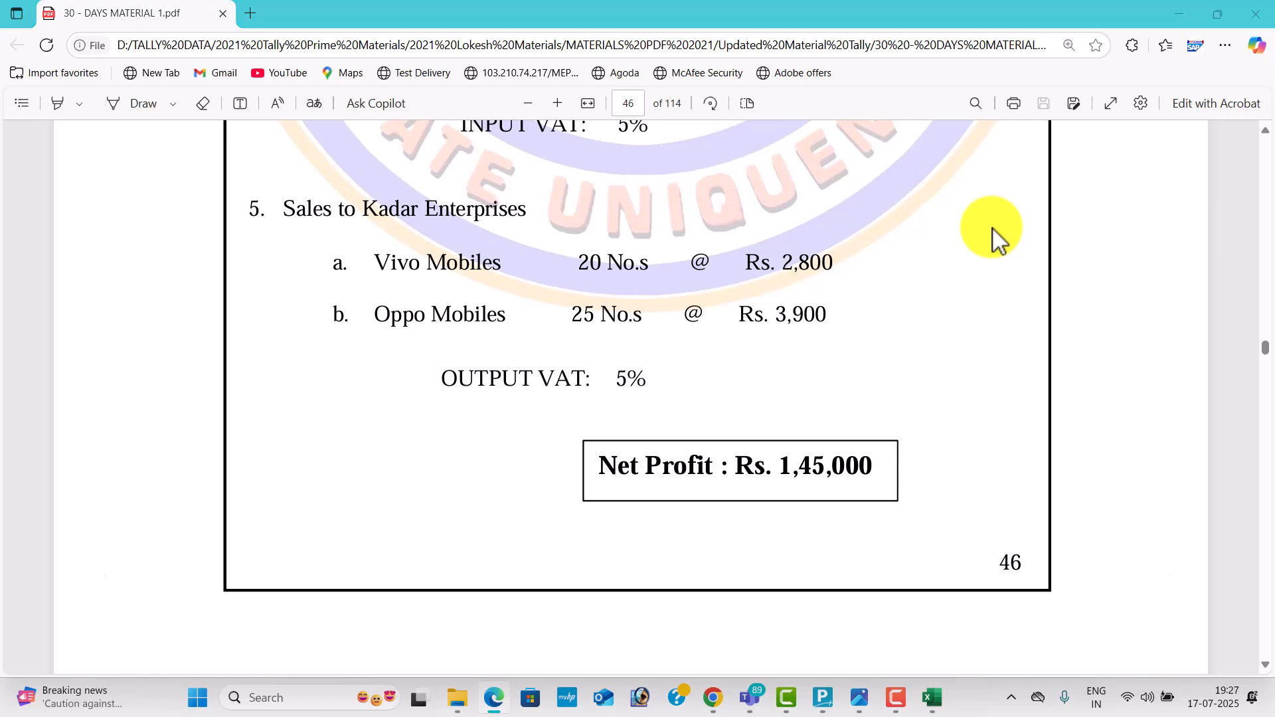
pyautogui.press('Escape')
# Open the Stock Summary and configure it to show goods inwards and goods outwards
pyautogui.press('Down')
pyautogui.press('Return')
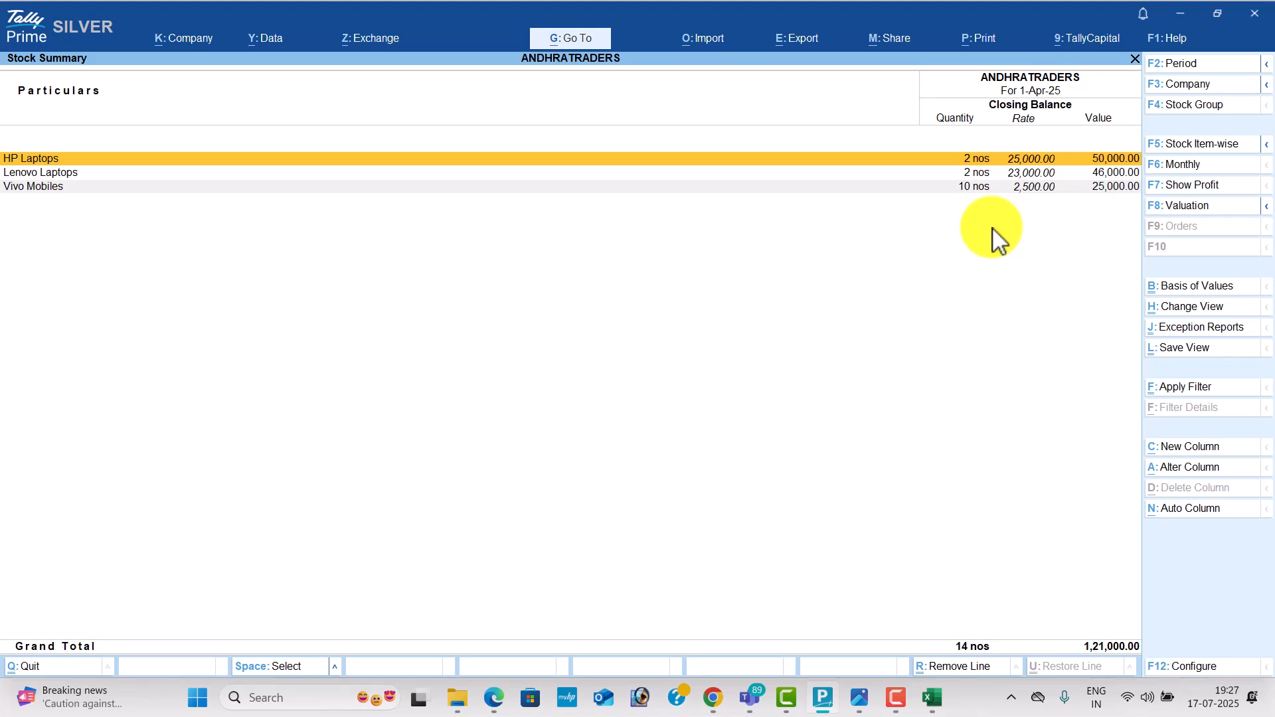
pyautogui.click(1206, 665)
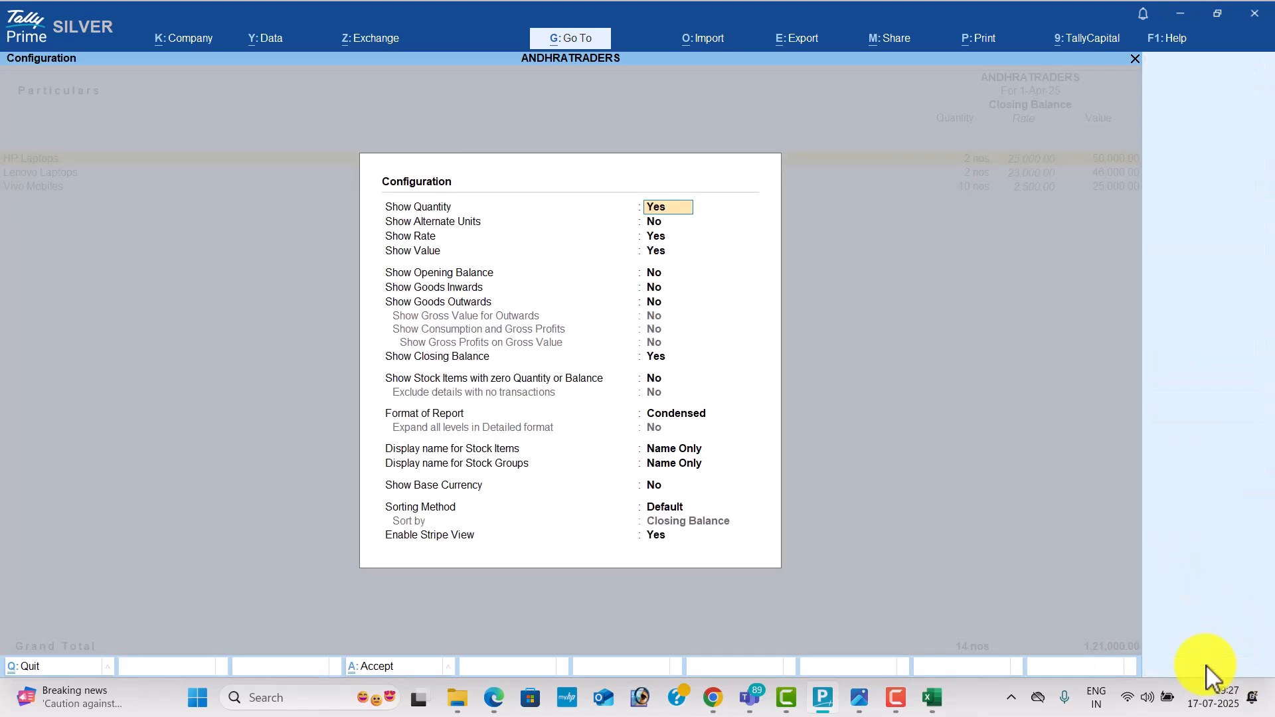
pyautogui.press('Down')
pyautogui.press('Down')
pyautogui.press('Down')
pyautogui.press('Down')
pyautogui.press('Down')
pyautogui.write('y')
pyautogui.press('Return')
pyautogui.write('y')
pyautogui.press('Return')
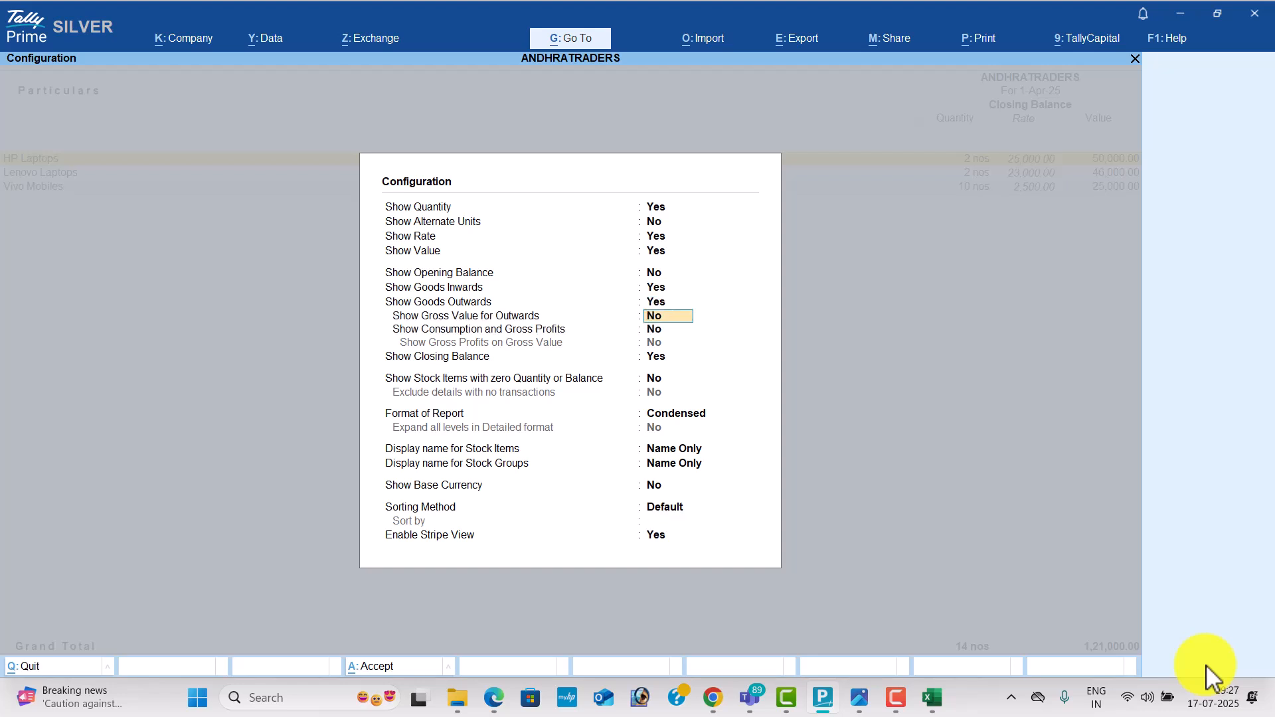
pyautogui.hotkey('ctrl', 'a')
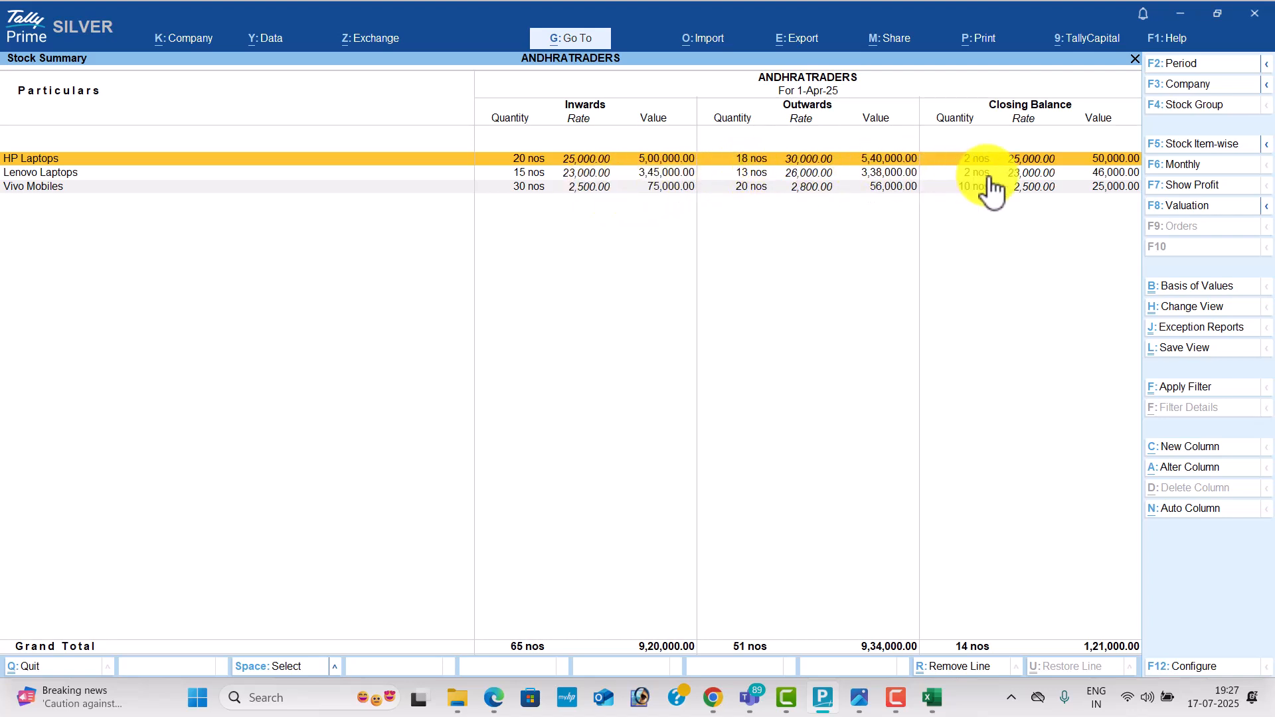
# Leave the Stock Summary and view the company's Dashboard
pyautogui.press('Escape')
pyautogui.press('Down')
pyautogui.press('Down')
pyautogui.press('Down')
pyautogui.press('Return')
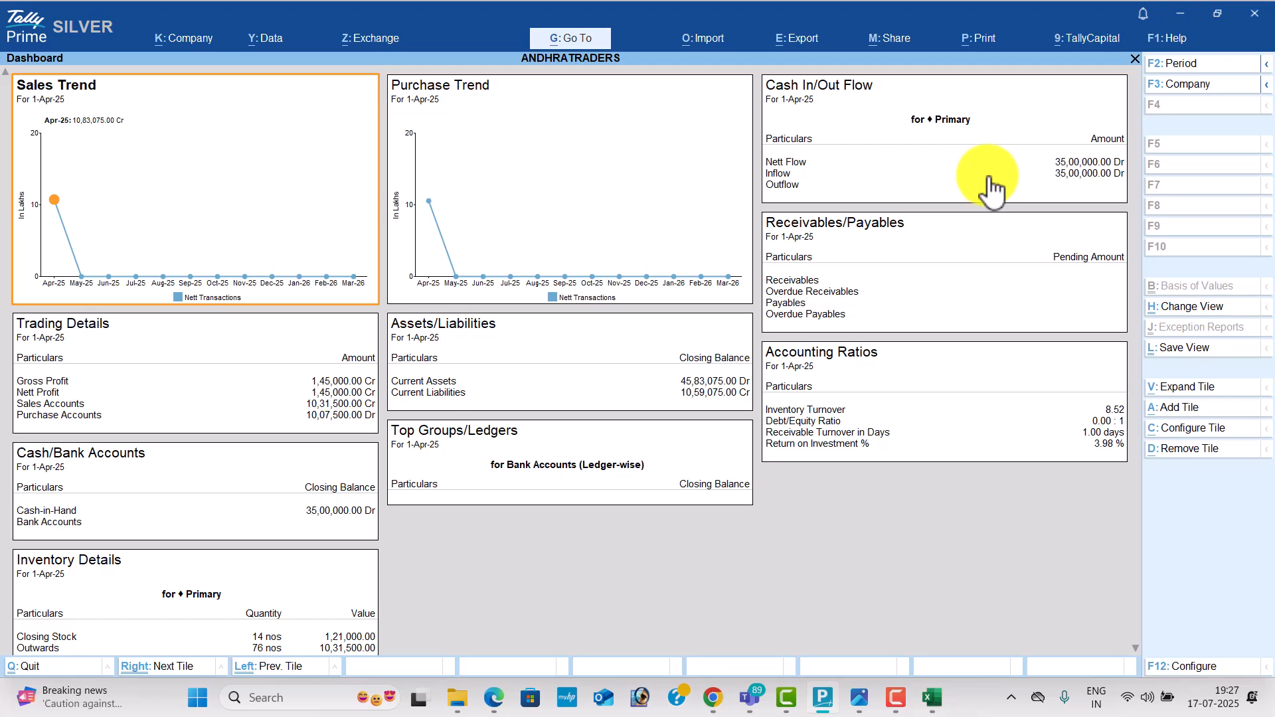
# Close the Dashboard and view the Trial Balance in detailed form
pyautogui.press('Escape')
pyautogui.press('Up')
pyautogui.press('Return')
pyautogui.press('Return')
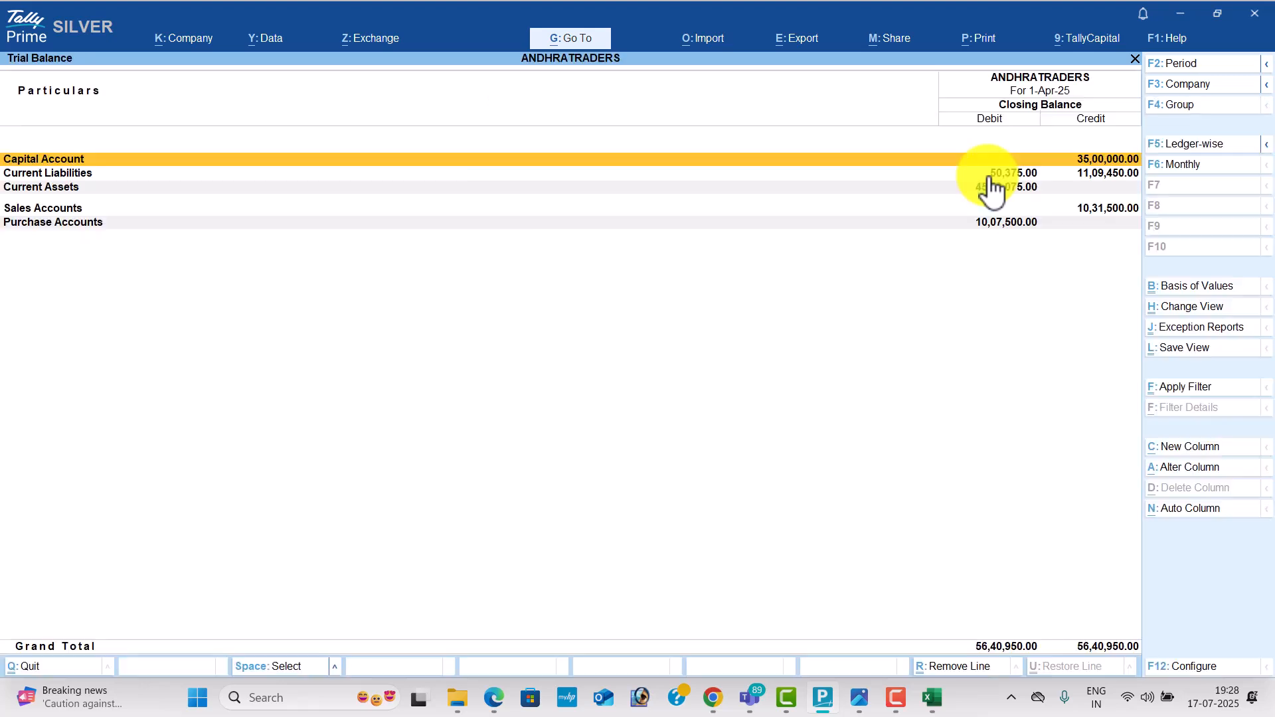
pyautogui.hotkey('alt', 'F5')
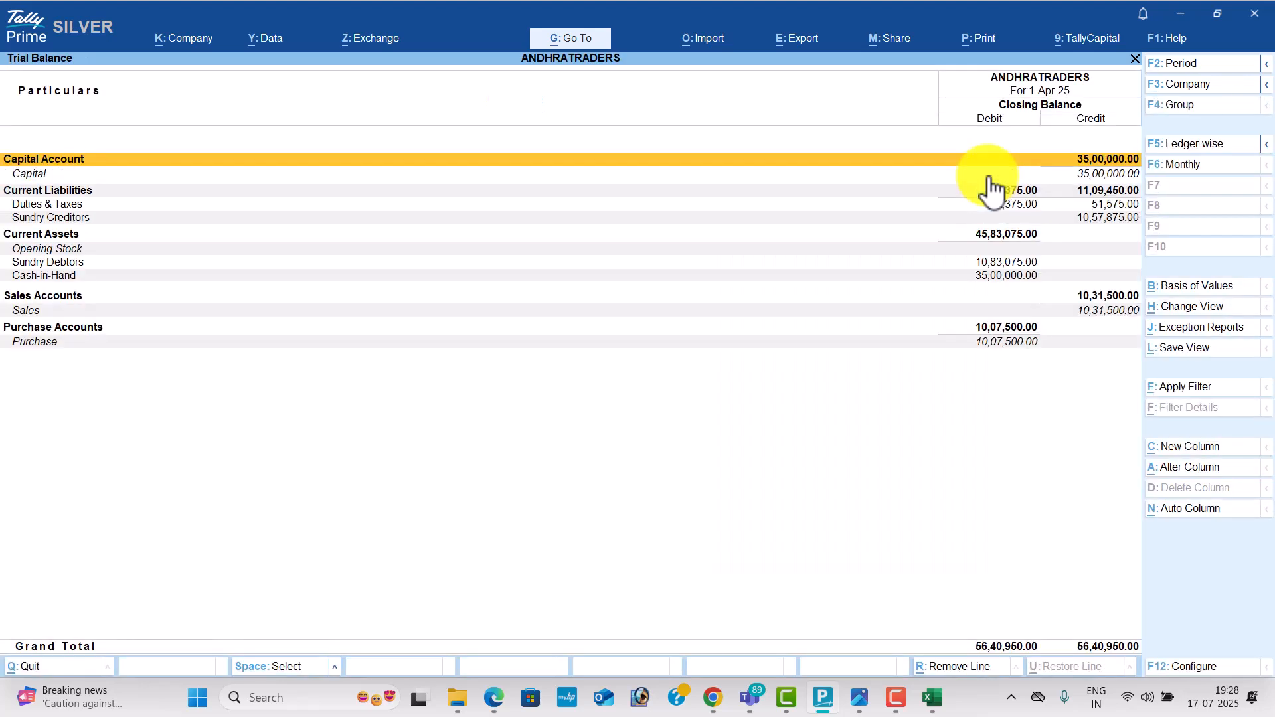
# Leave the Trial Balance and view the Cash/Bank Summary from the account books
pyautogui.press('Escape')
pyautogui.press('Down')
pyautogui.press('Down')
pyautogui.press('Down')
pyautogui.press('Down')
pyautogui.press('Return')
pyautogui.press('Return')
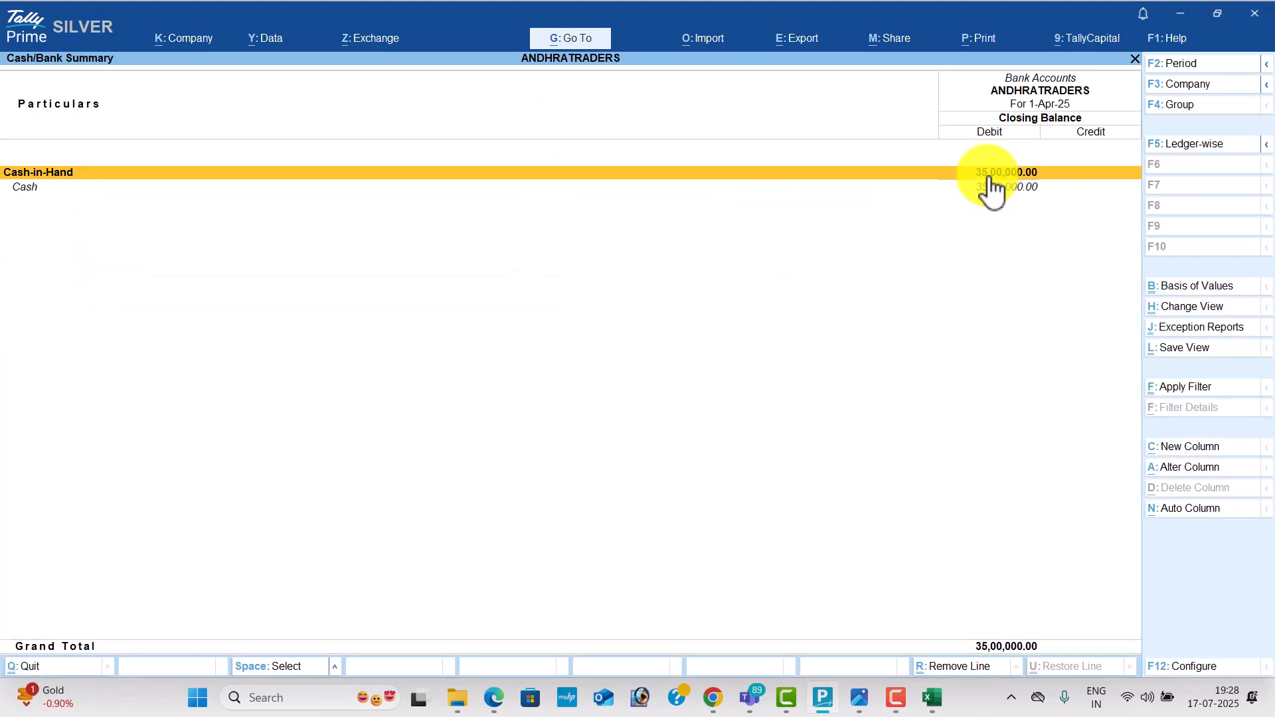
# Close the Cash/Bank Summary and view the Purchase Register and the Sales Register in the account books
pyautogui.press('Escape')
pyautogui.press('Down')
pyautogui.press('Down')
pyautogui.press('Down')
pyautogui.press('Down')
pyautogui.press('Down')
pyautogui.press('Down')
pyautogui.press('Down')
pyautogui.press('Down')
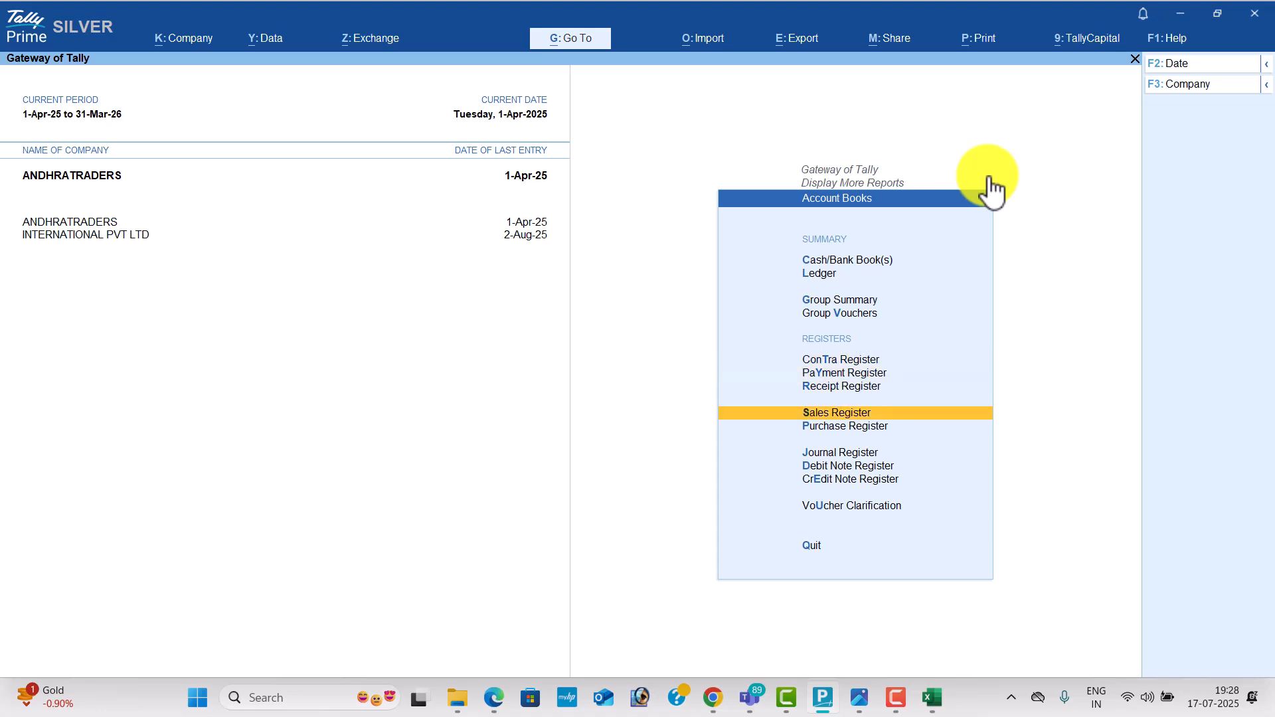
pyautogui.press('Return')
pyautogui.press('Escape')
pyautogui.press('Up')
pyautogui.press('Return')
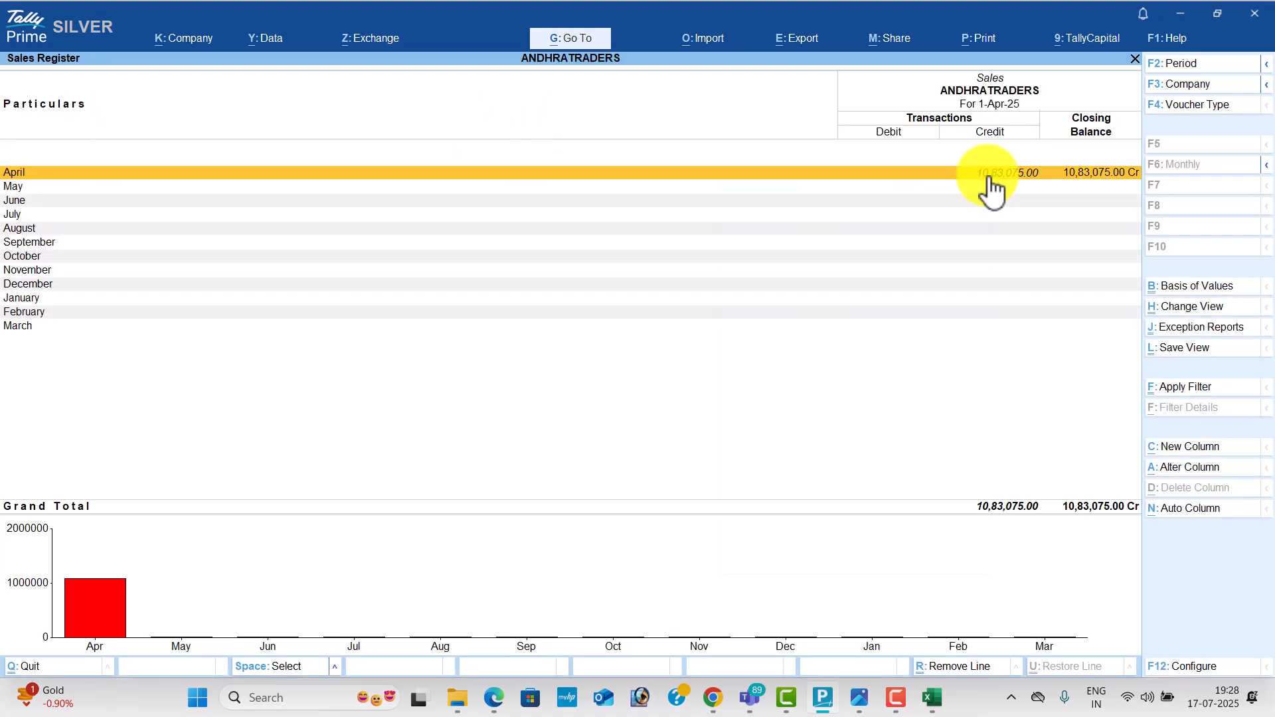
# Leave the Sales Register and view the Receipt Register and the Payment Register
pyautogui.press('Escape')
pyautogui.press('Up')
pyautogui.press('Return')
pyautogui.press('Escape')
pyautogui.press('Up')
pyautogui.press('Return')
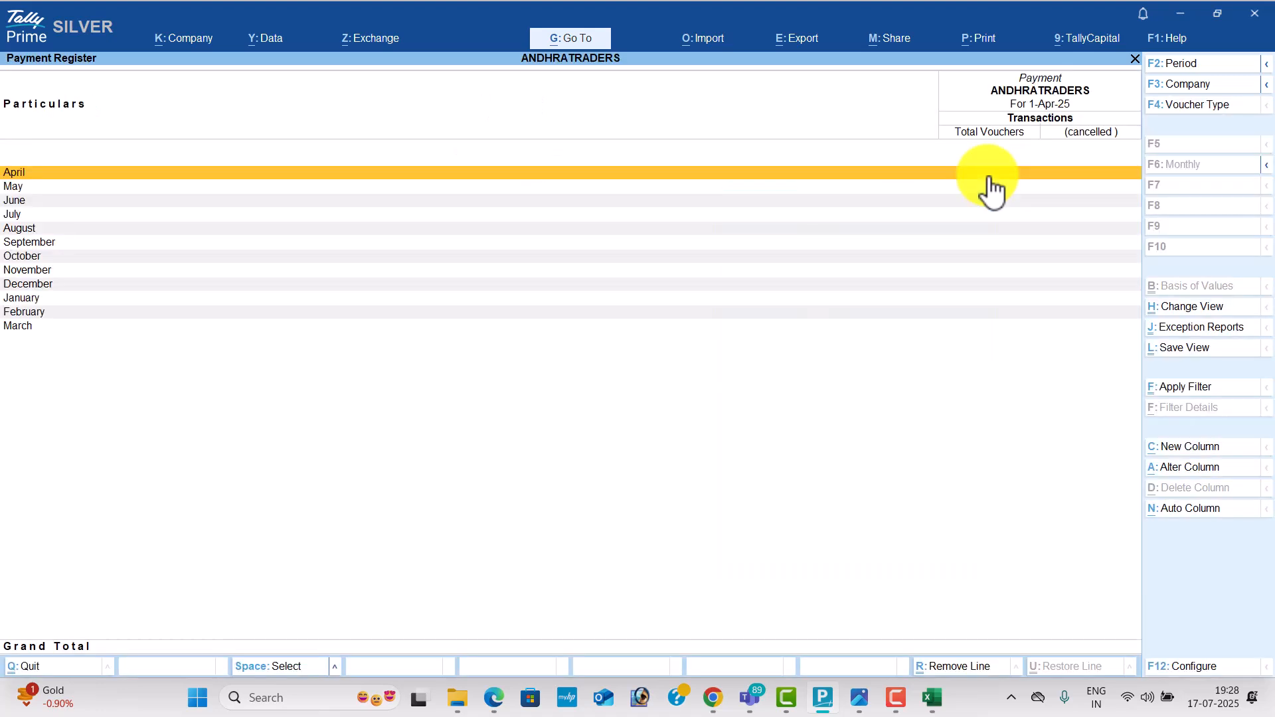
# Leave the account books and open the Statistics report of voucher types and accounts
pyautogui.press('Escape')
pyautogui.press('Escape')
pyautogui.press('Down')
pyautogui.press('Down')
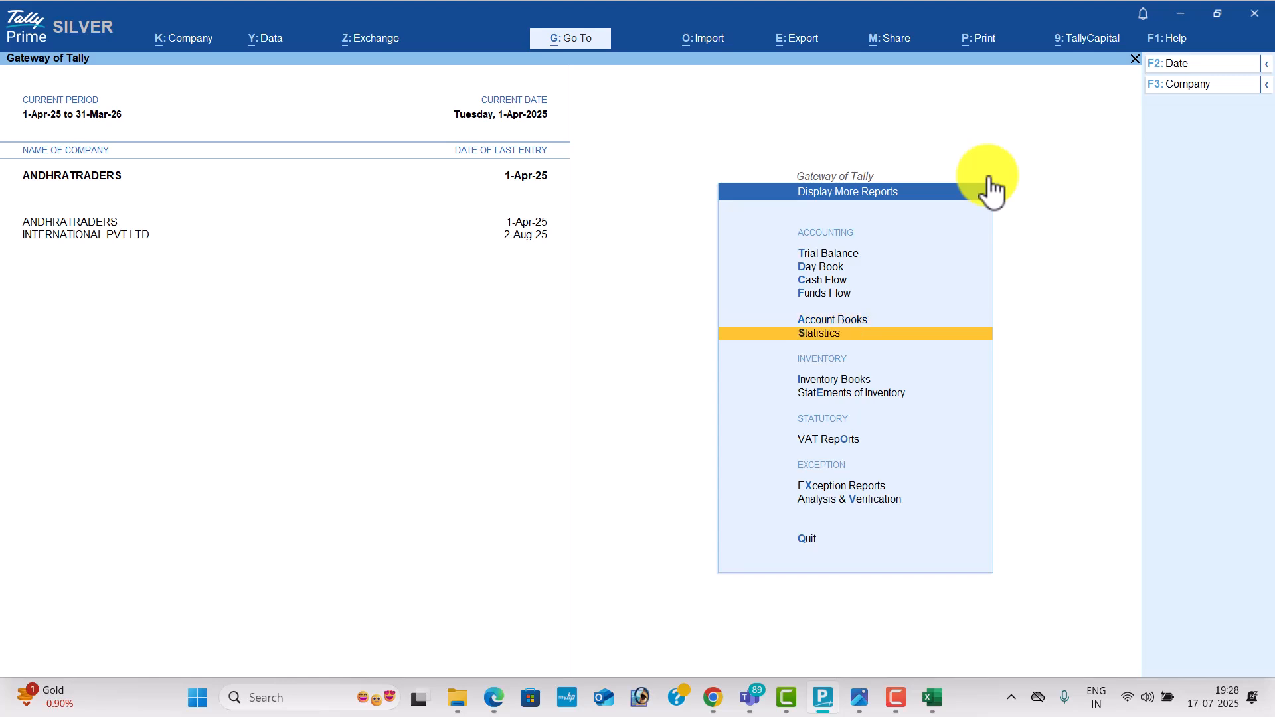
pyautogui.press('Up')
pyautogui.press('Return')
pyautogui.press('Down')
pyautogui.press('Down')
pyautogui.press('Down')
pyautogui.press('Down')
pyautogui.press('Down')
pyautogui.press('Down')
pyautogui.press('Down')
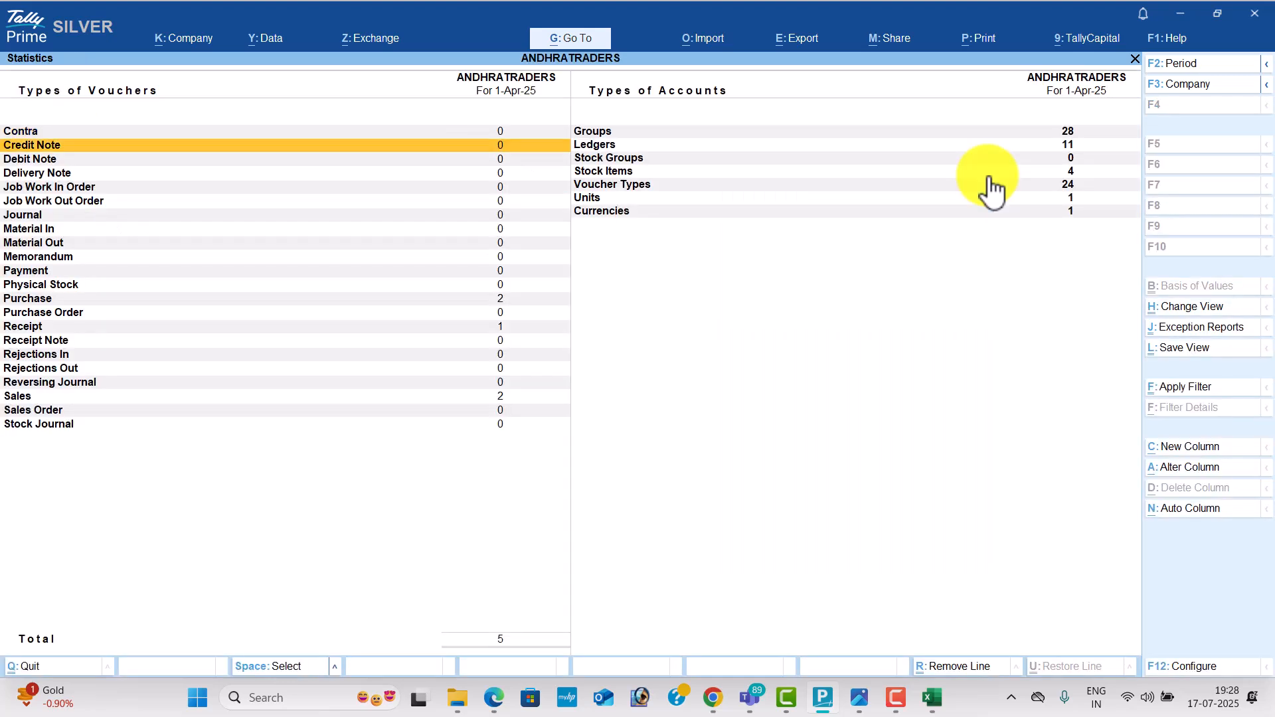
# Open the monthly register of the Purchase vouchers from the Statistics report
pyautogui.press('Down')
pyautogui.press('Down')
pyautogui.press('Down')
pyautogui.press('Down')
pyautogui.press('Down')
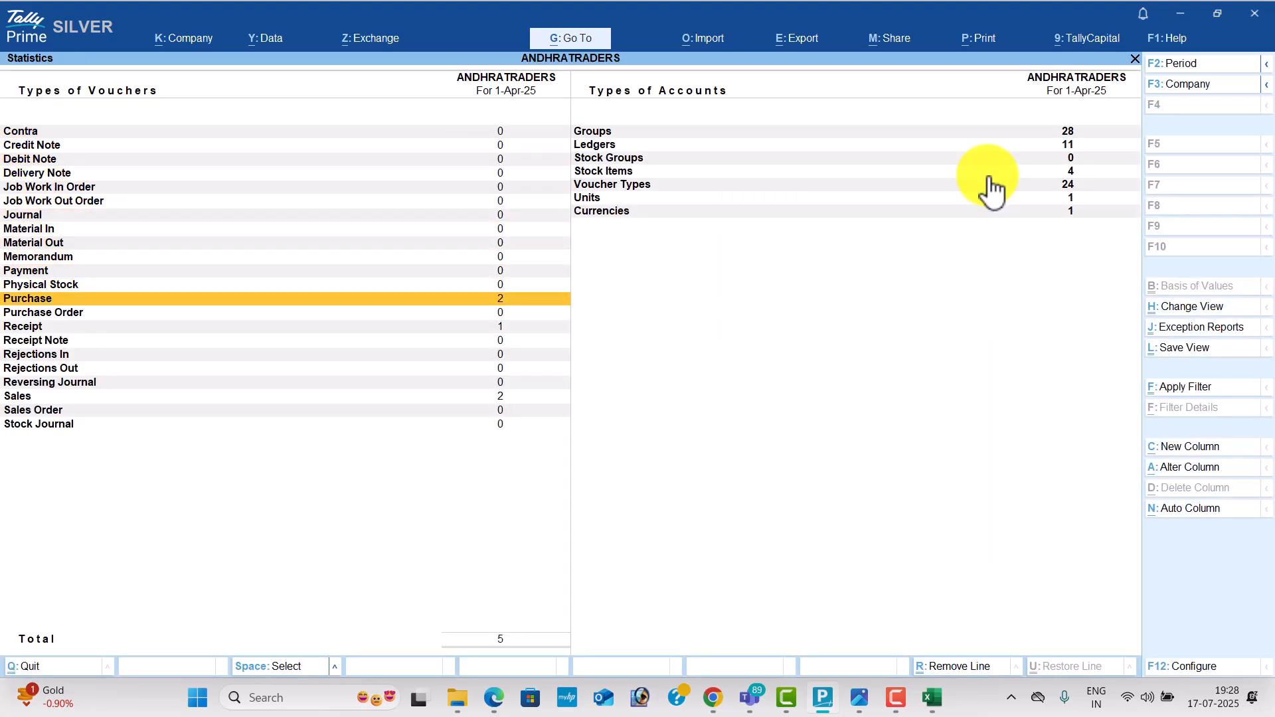
pyautogui.press('Return')
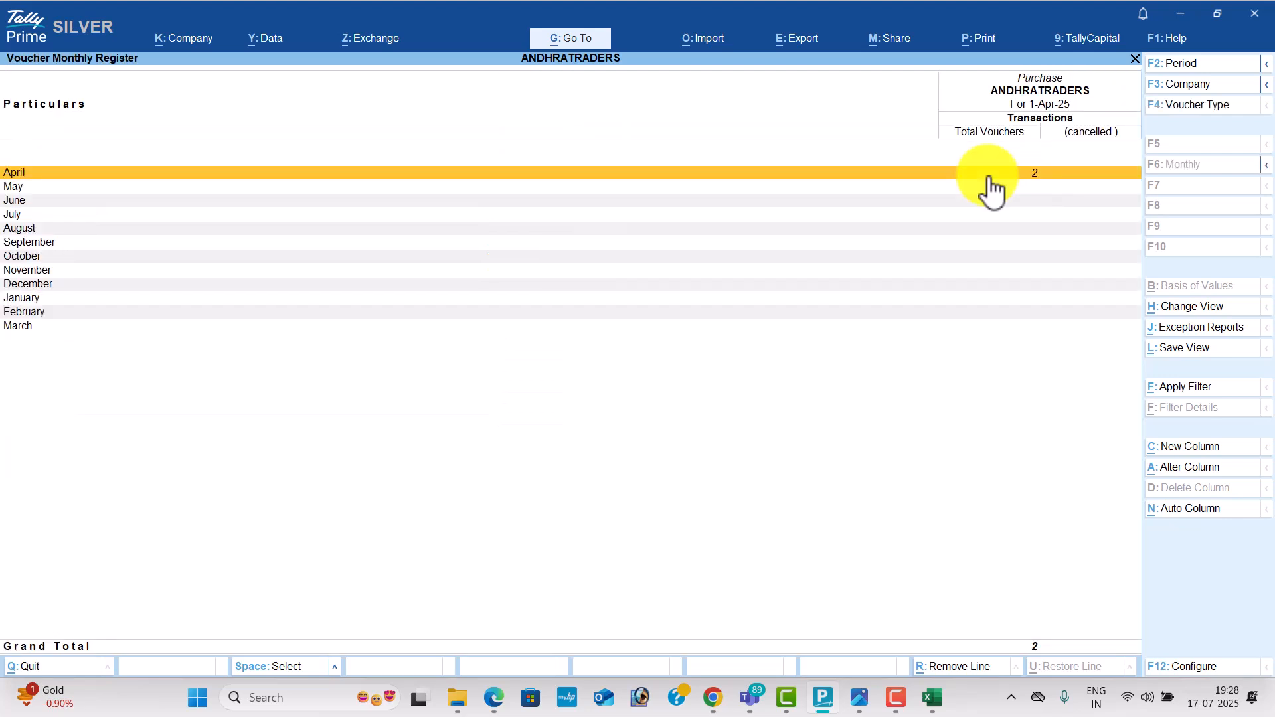
# Return to Statistics and open the monthly registers of the Receipt and Sales vouchers
pyautogui.press('Escape')
pyautogui.press('Down')
pyautogui.press('Down')
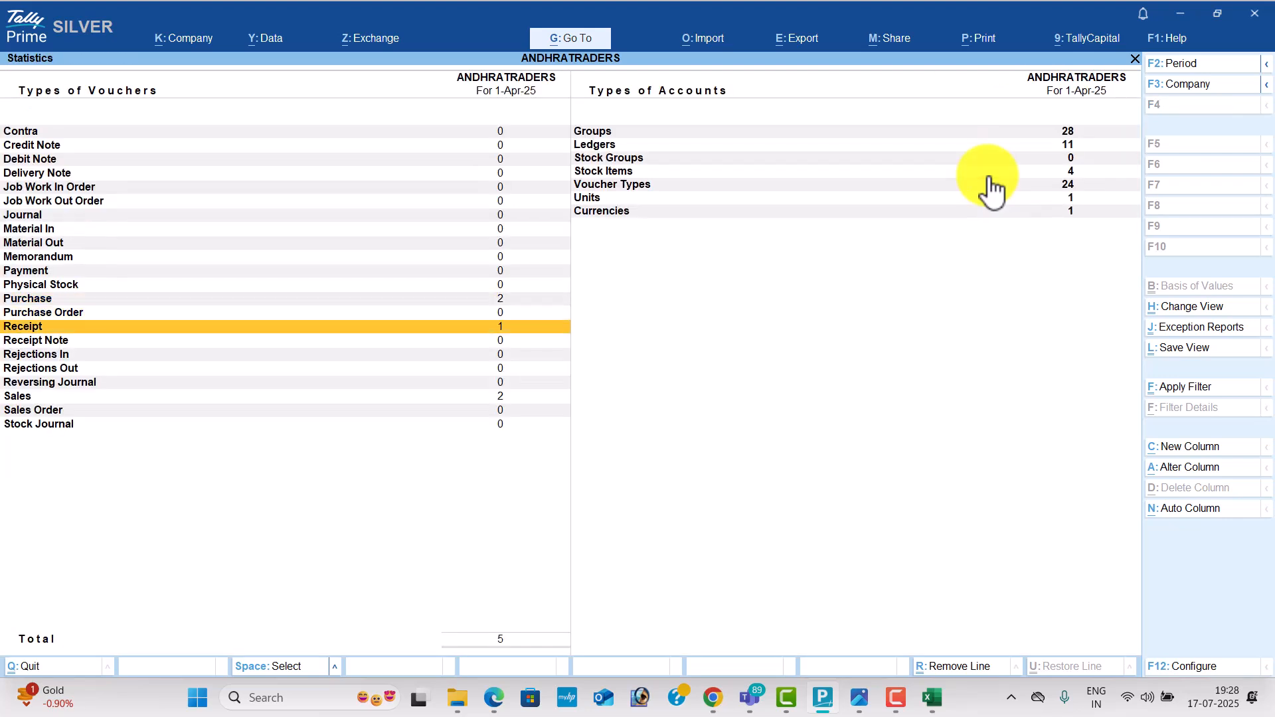
pyautogui.press('Return')
pyautogui.press('Escape')
pyautogui.press('Down')
pyautogui.press('Down')
pyautogui.press('Down')
pyautogui.press('Down')
pyautogui.press('Down')
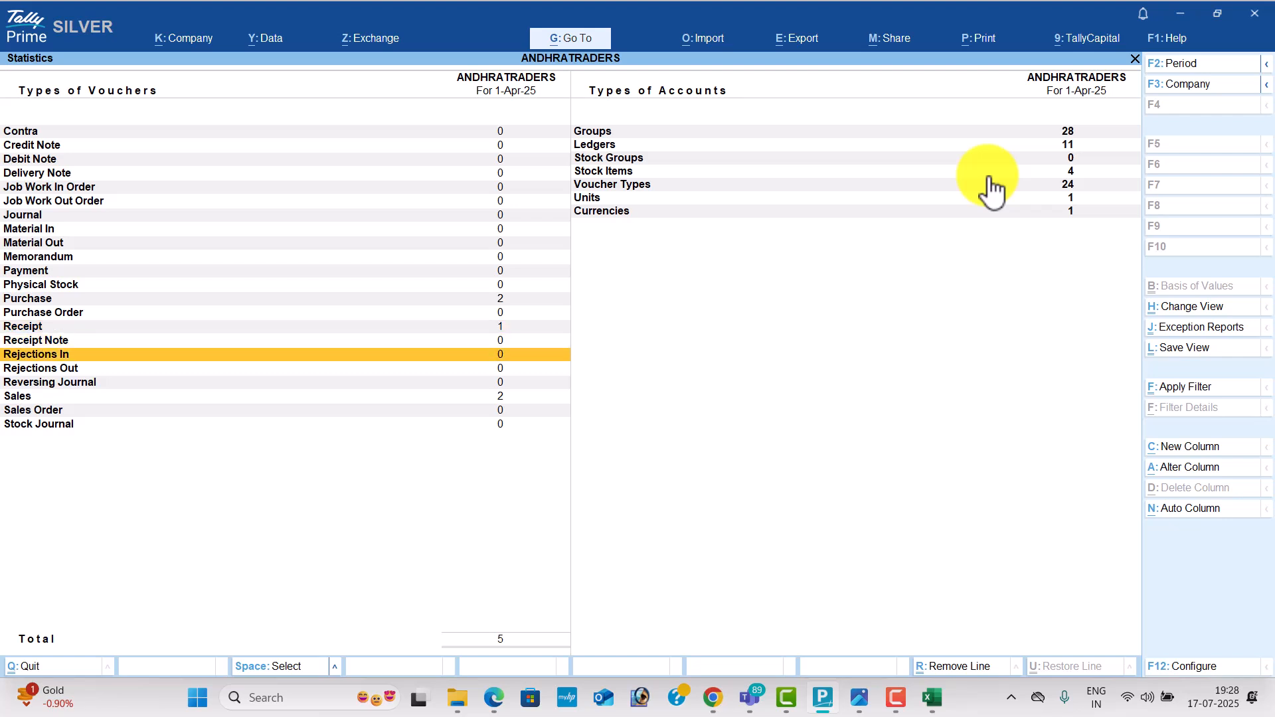
pyautogui.press('Return')
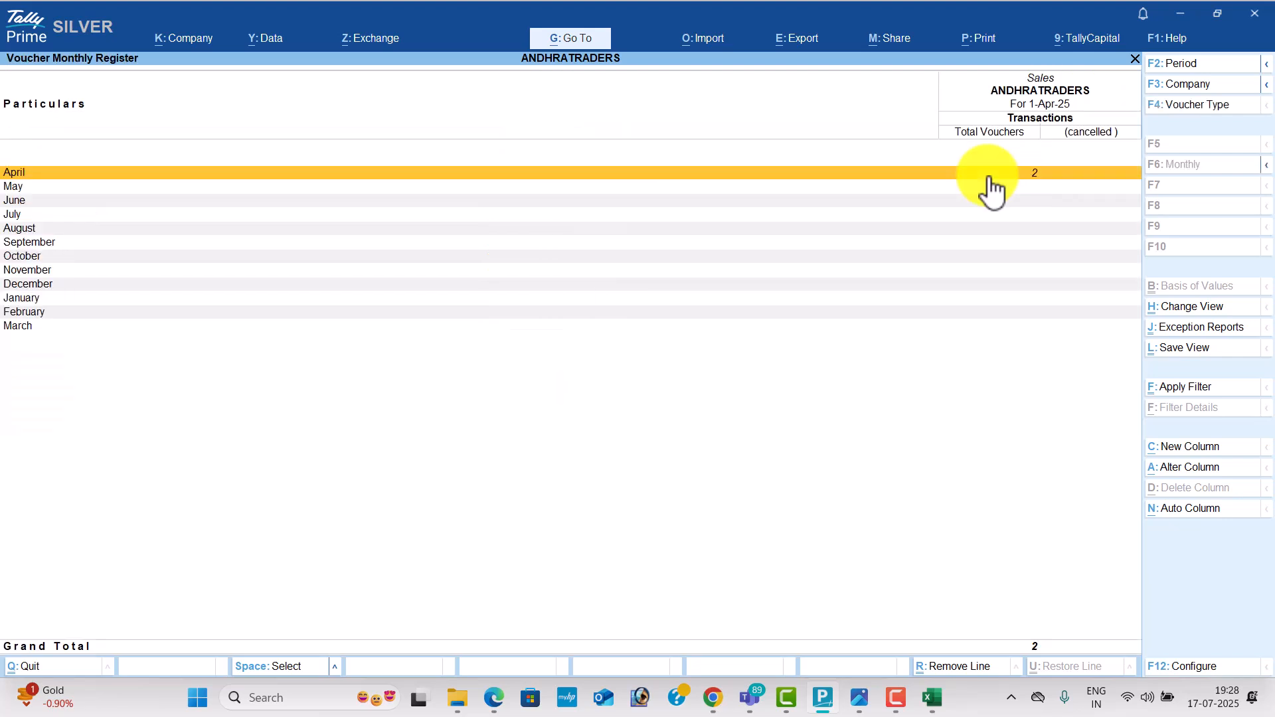
# Return to Statistics and examine the counts of currencies, units, stock items and ledgers under Types of Accounts
pyautogui.press('Escape')
pyautogui.press('Right')
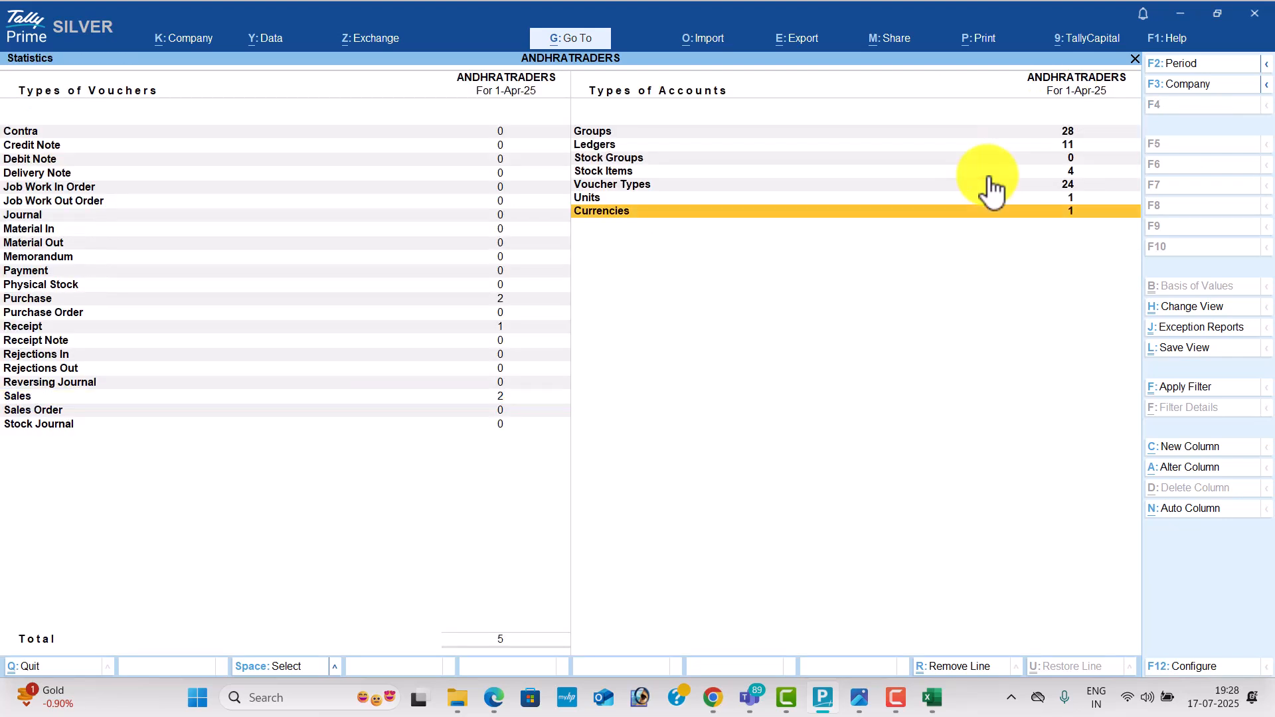
pyautogui.press('Up')
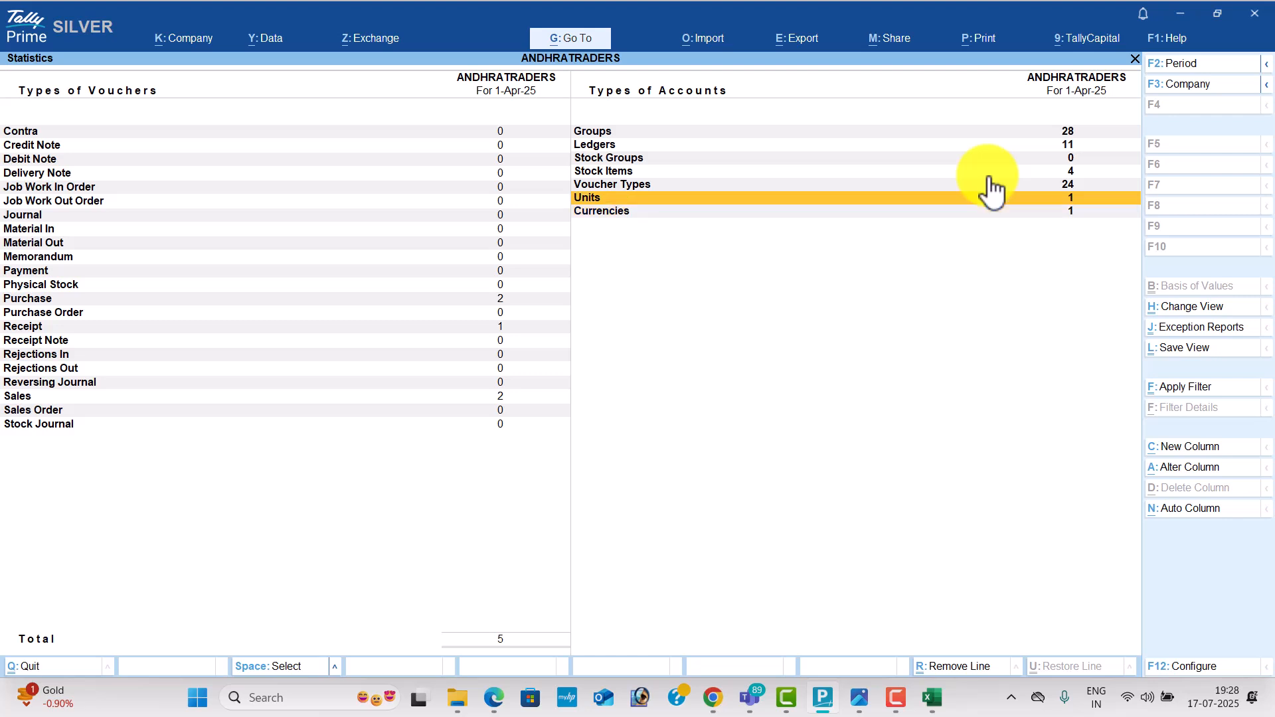
pyautogui.press('Up')
pyautogui.press('Up')
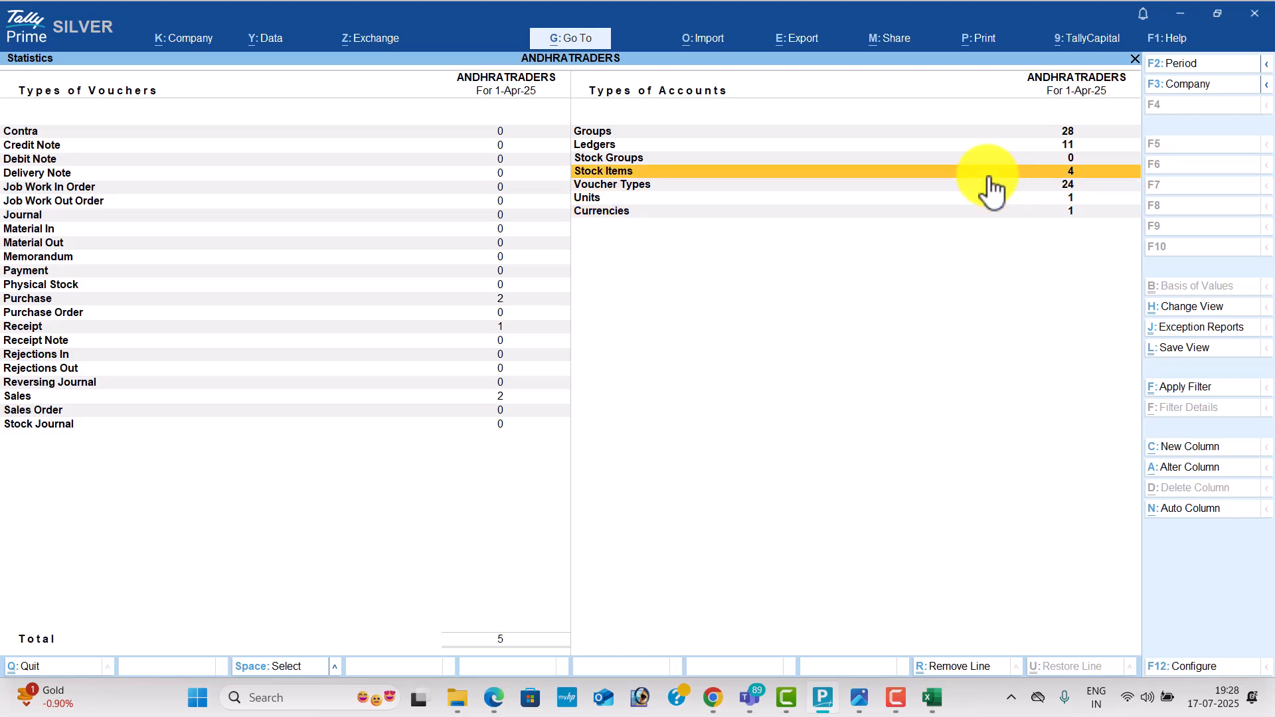
pyautogui.press('Up')
pyautogui.press('Up')
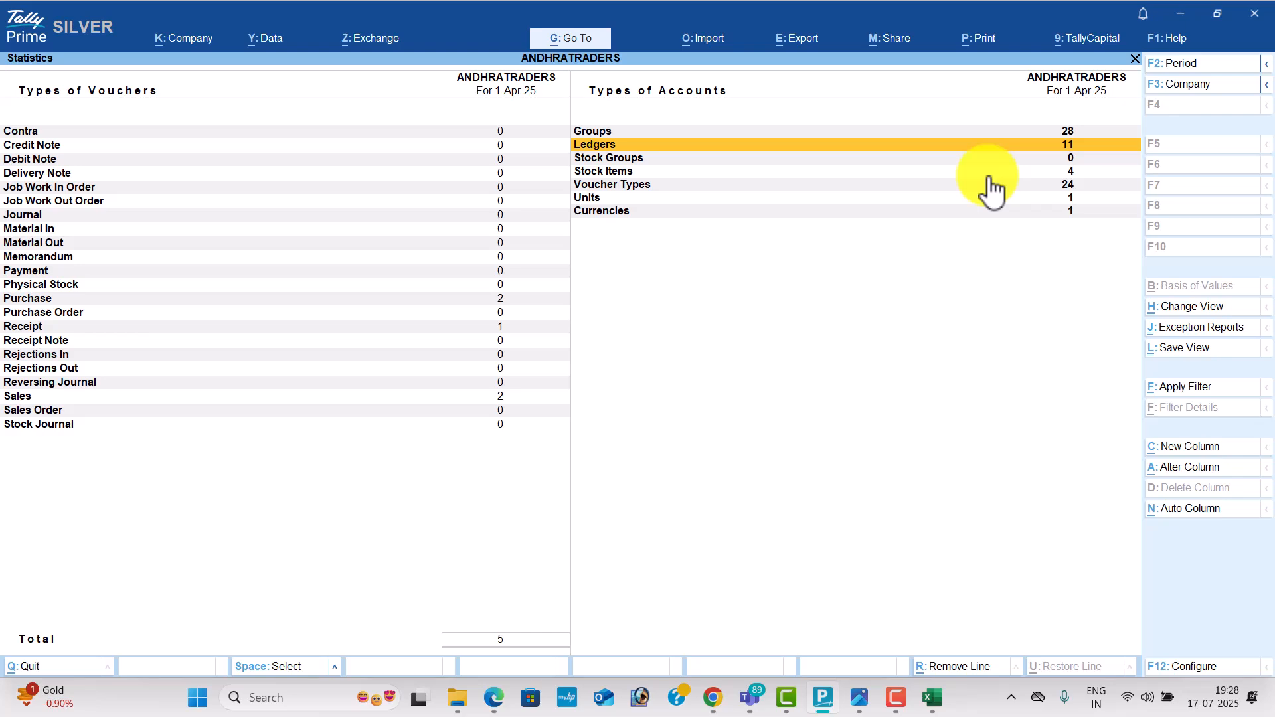
# Leave Statistics and view the monthly stock item summary of HP Laptops in the inventory books
pyautogui.press('Escape')
pyautogui.press('Down')
pyautogui.press('Return')
pyautogui.press('Return')
pyautogui.press('Return')
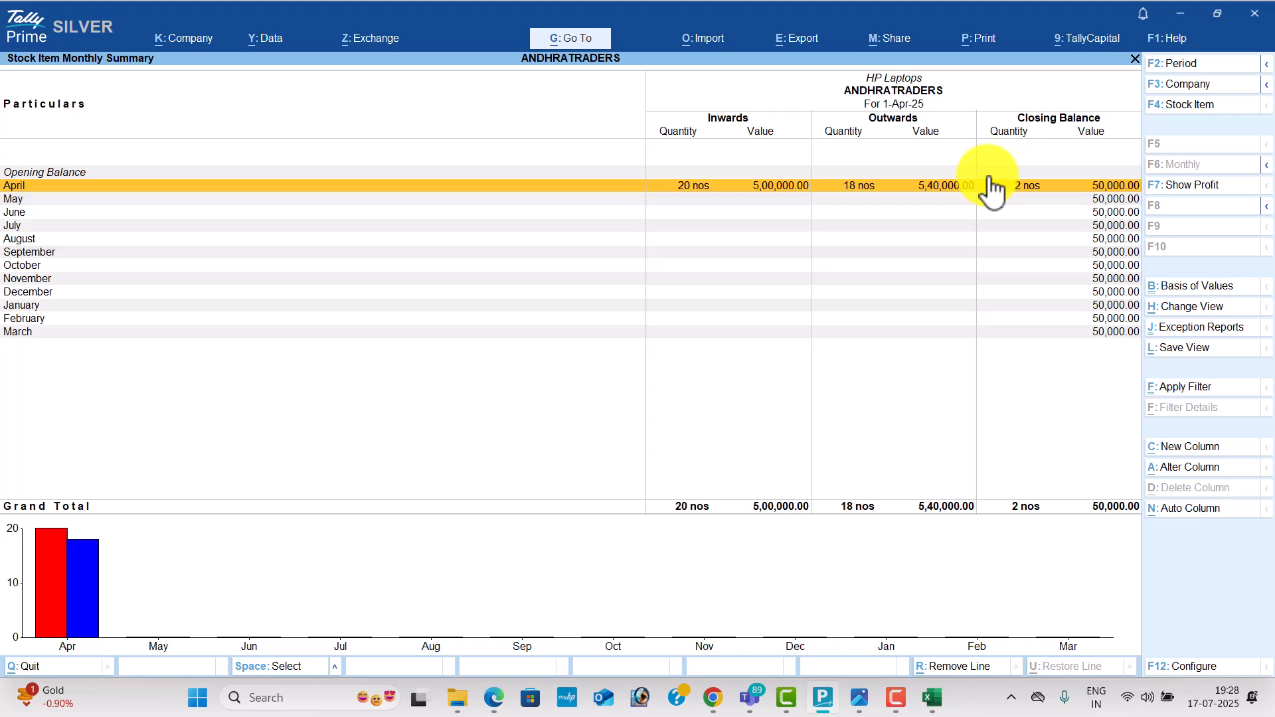
# Leave the inventory books and run a Stock Query for HP Laptops from the Statements of Inventory
pyautogui.press('Escape')
pyautogui.press('Escape')
pyautogui.press('Escape')
pyautogui.press('Down')
pyautogui.press('Return')
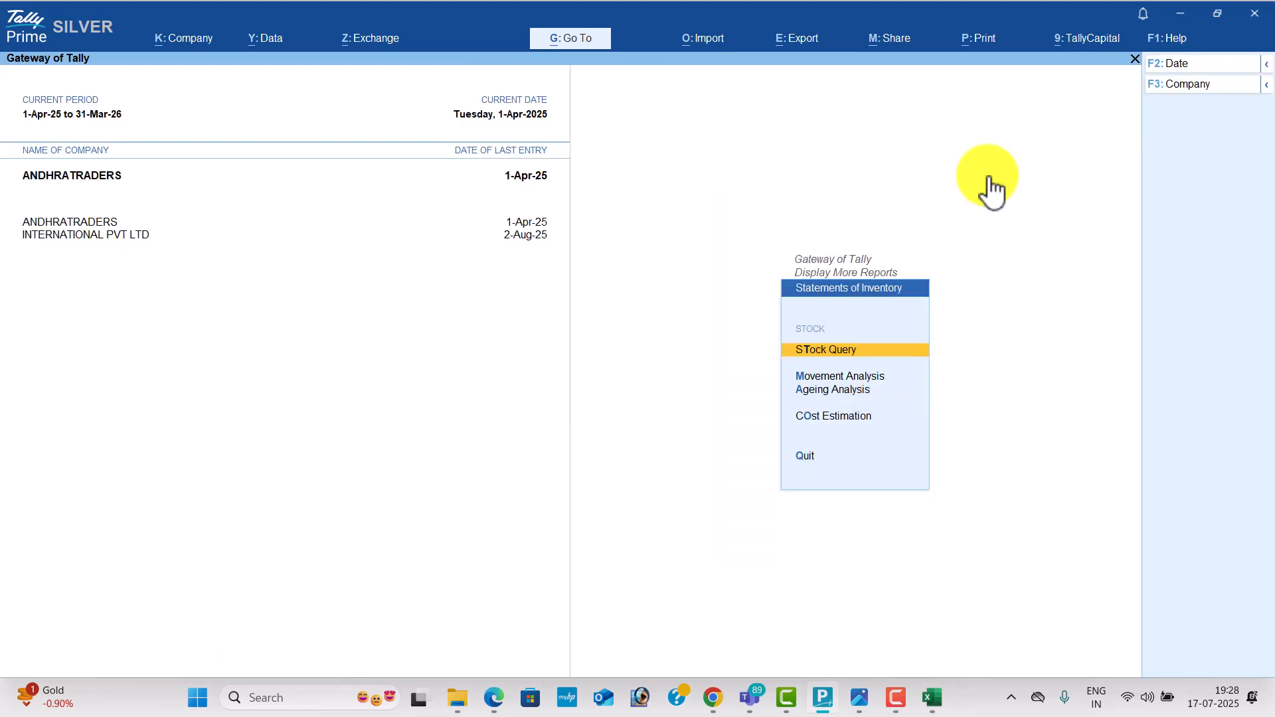
pyautogui.press('Return')
pyautogui.press('Return')
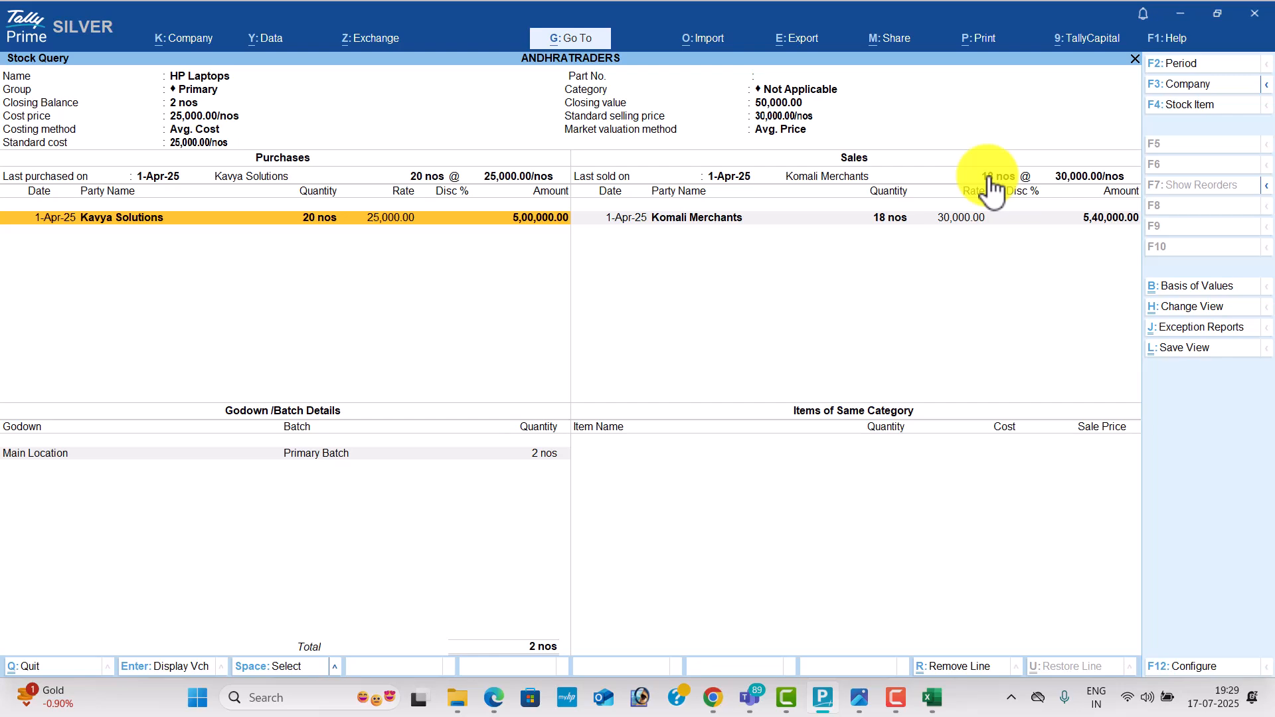
# Close the stock query and try to open the VAT Reports
pyautogui.press('Escape')
pyautogui.press('Escape')
pyautogui.press('Escape')
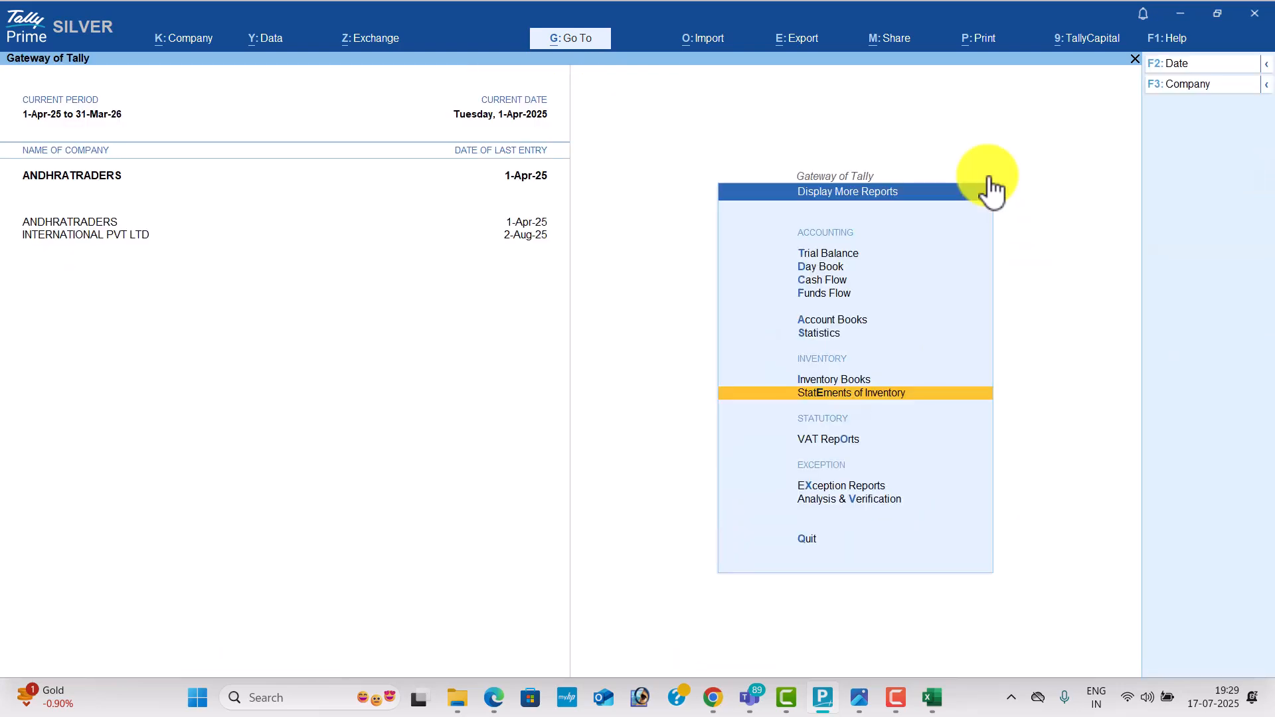
pyautogui.press('Down')
pyautogui.press('Return')
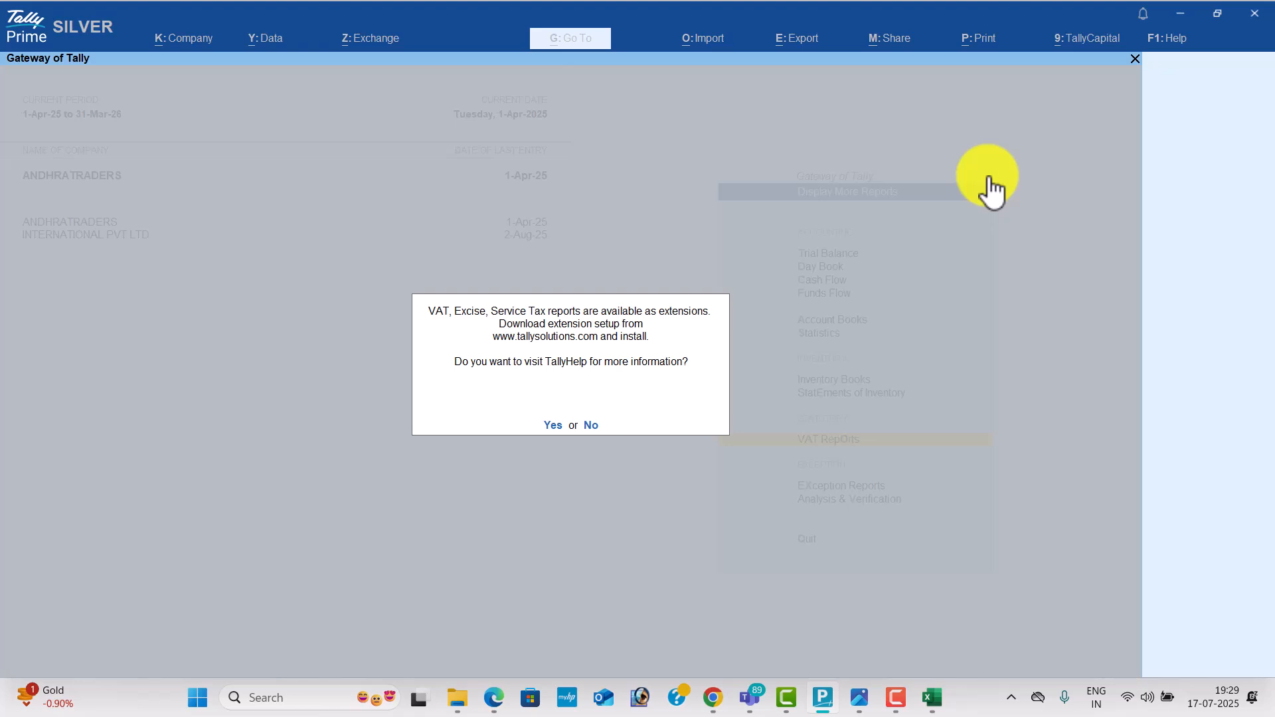
# Switch to the Microsoft Teams meeting window and leave the meeting
pyautogui.hotkey('alt', 'Tab')
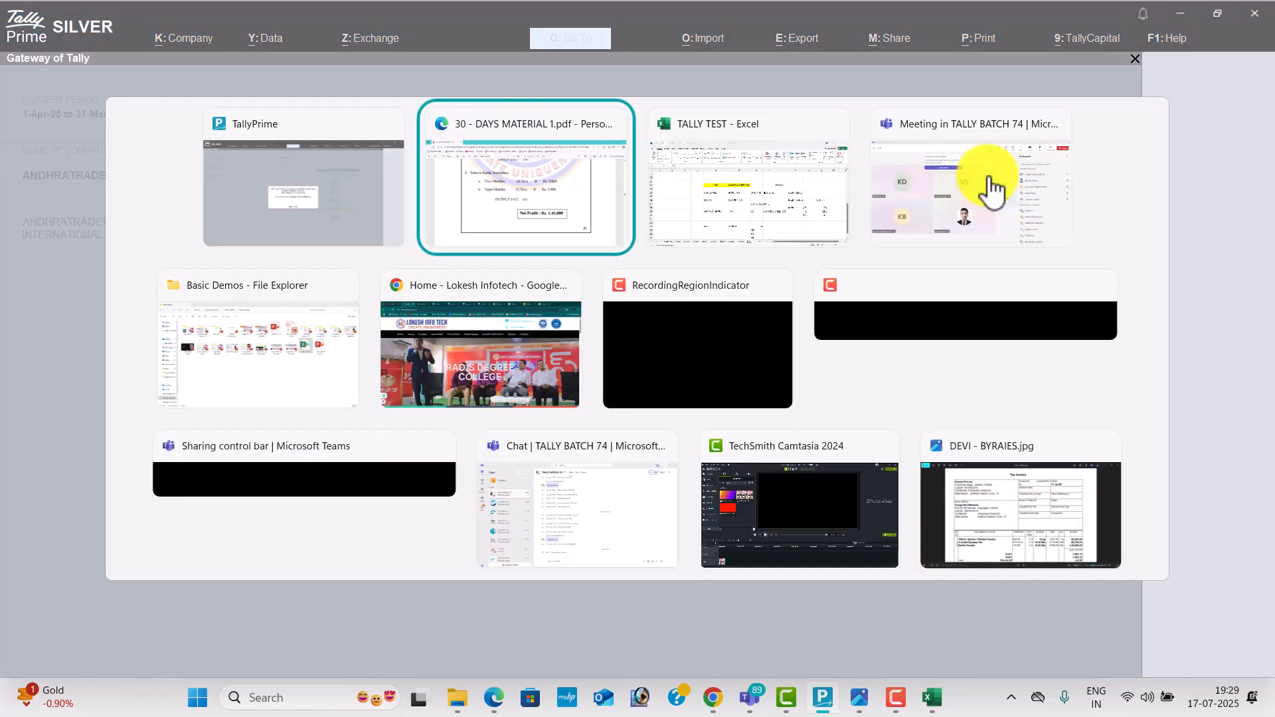
pyautogui.click(992, 190)
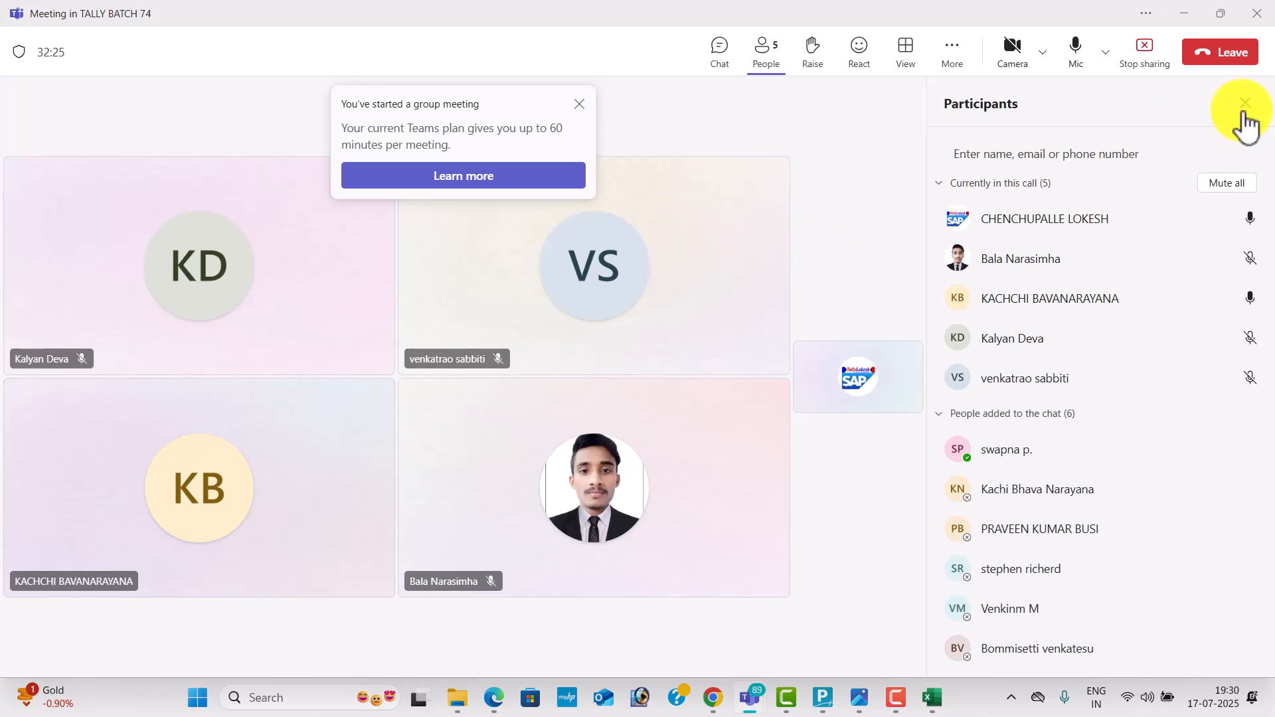
pyautogui.click(1237, 60)
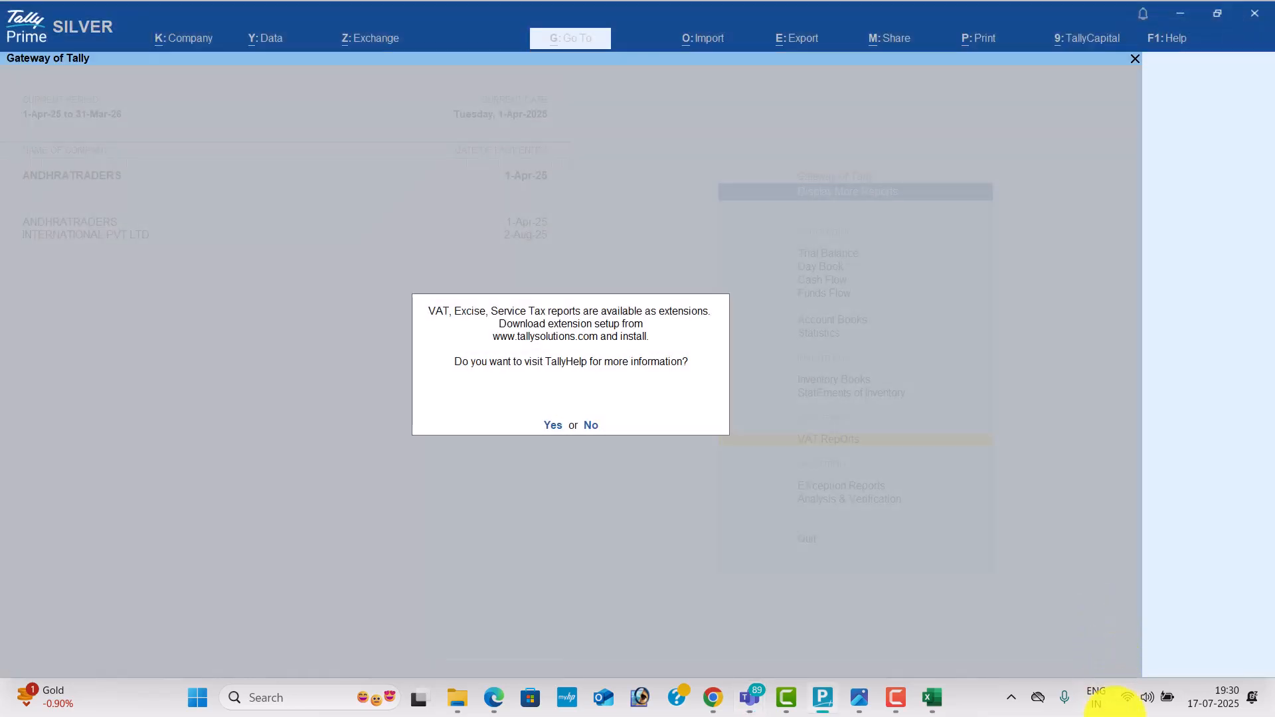
pyautogui.click(1012, 699)
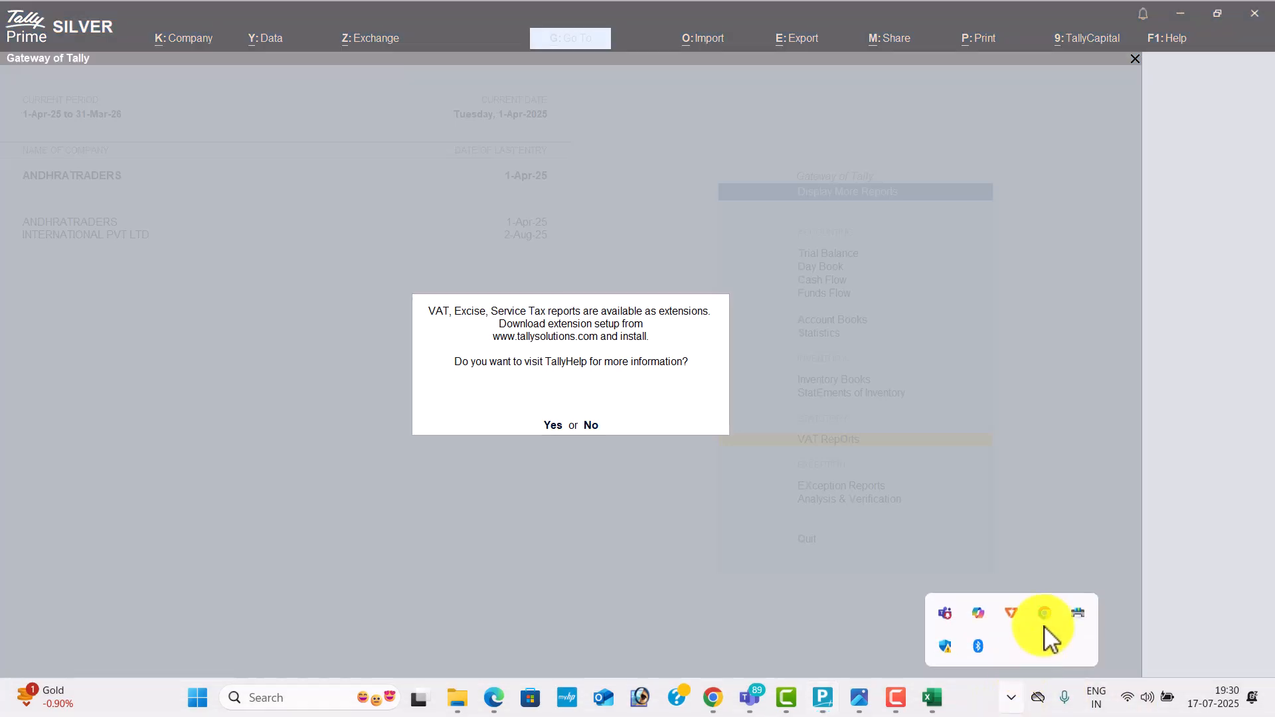
pyautogui.click(897, 697)
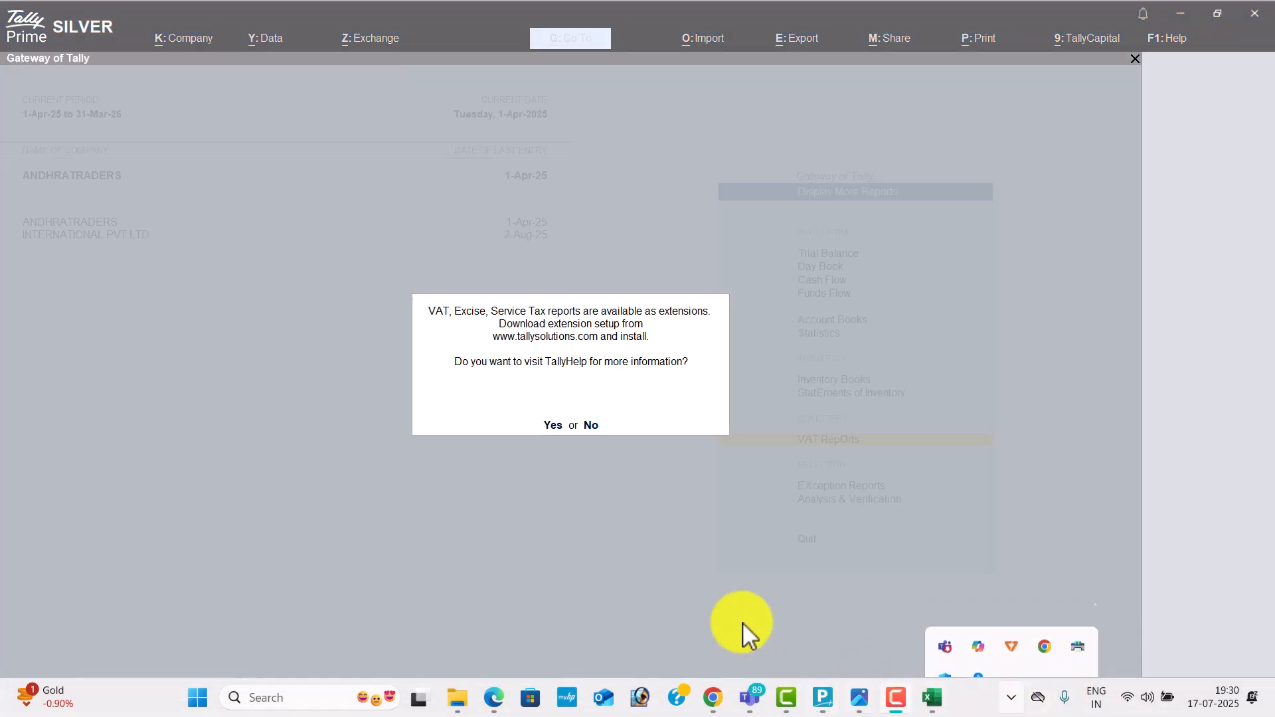